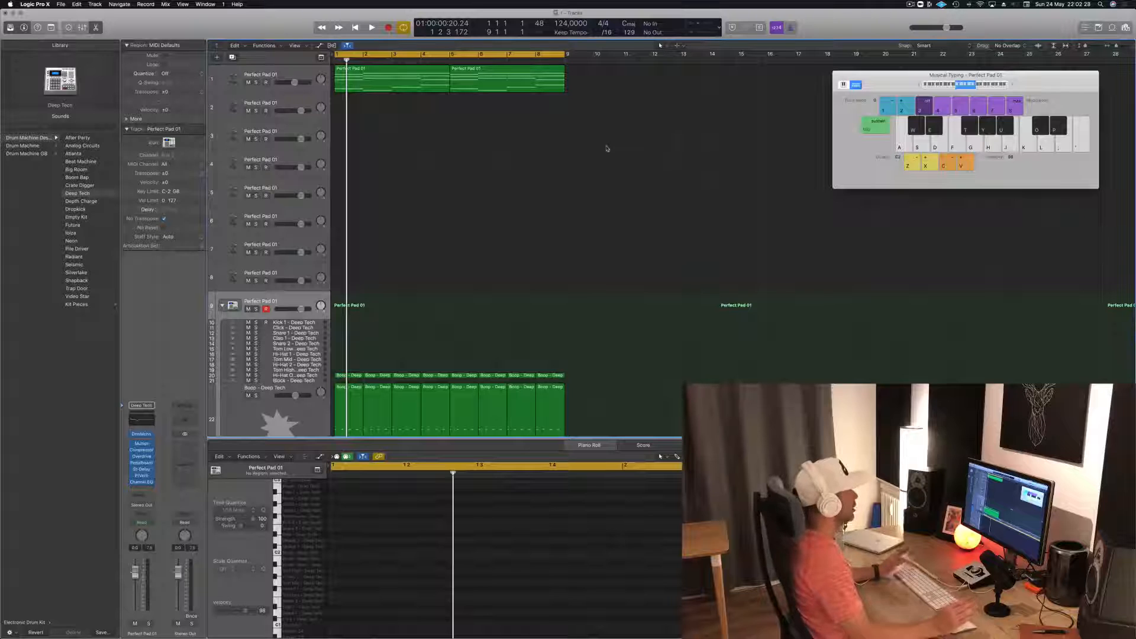
- Try extending the first pad region past bar 5 and swapping its third and fourth chords
key("space")
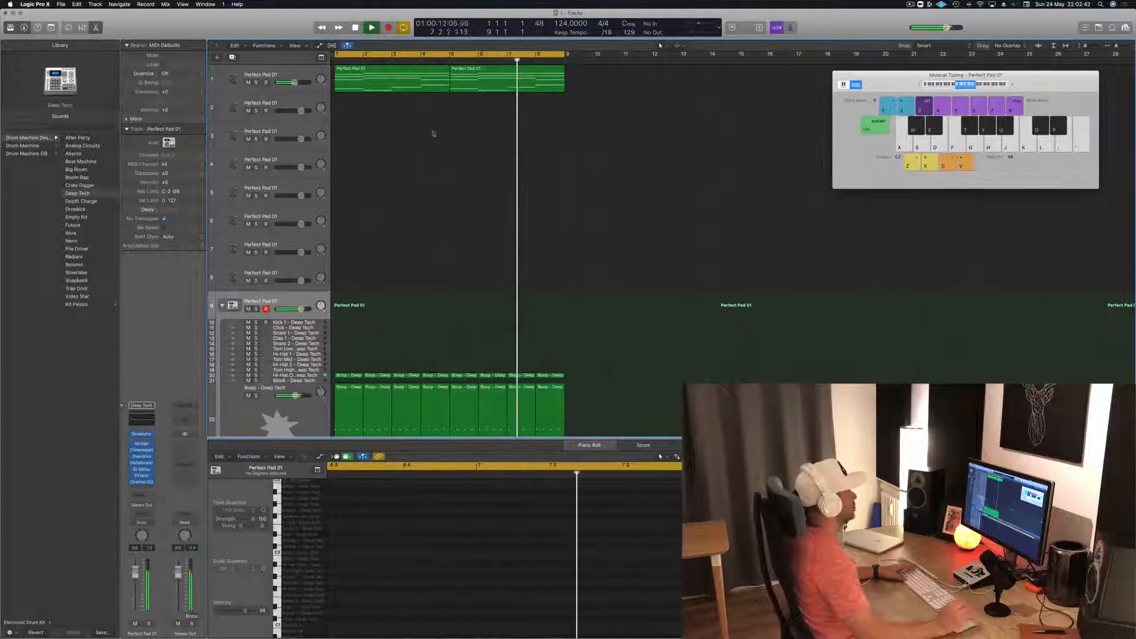
key("space")
left_click(395, 75)
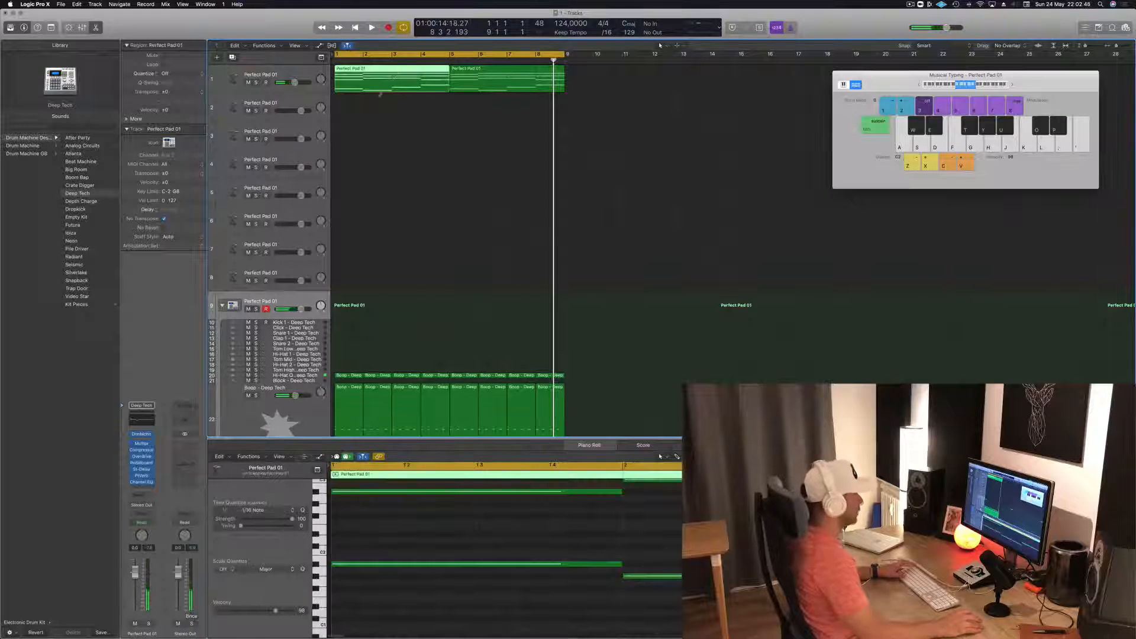
scroll(629, 540, "left", 5)
scroll(629, 540, "down", 5)
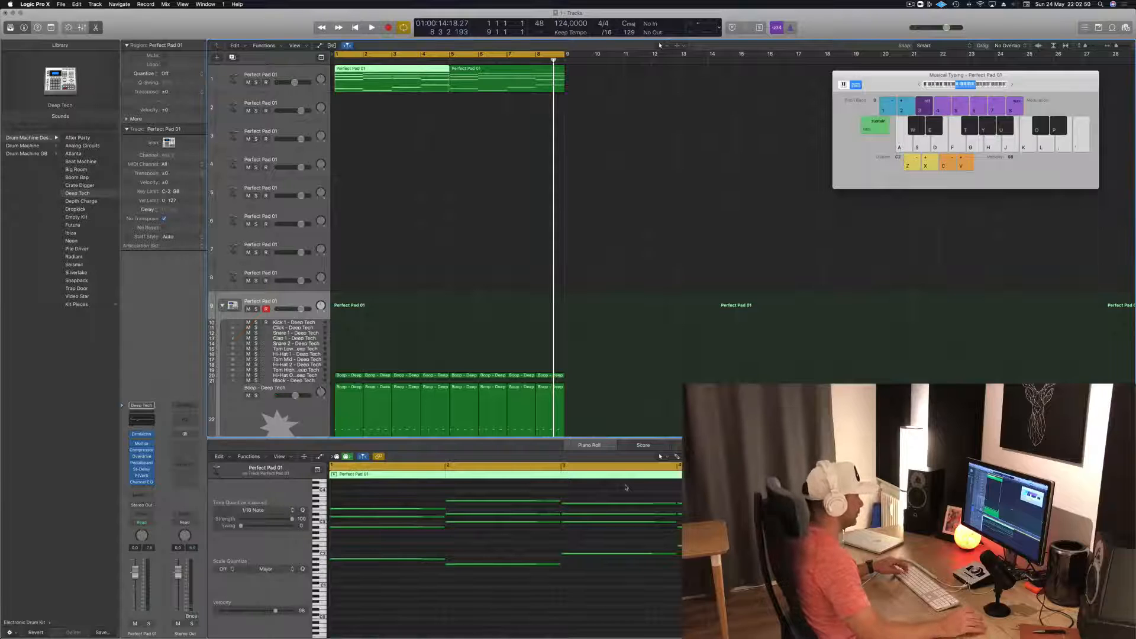
left_click_drag(448, 70, 495, 70)
left_click_drag(586, 490, 606, 583)
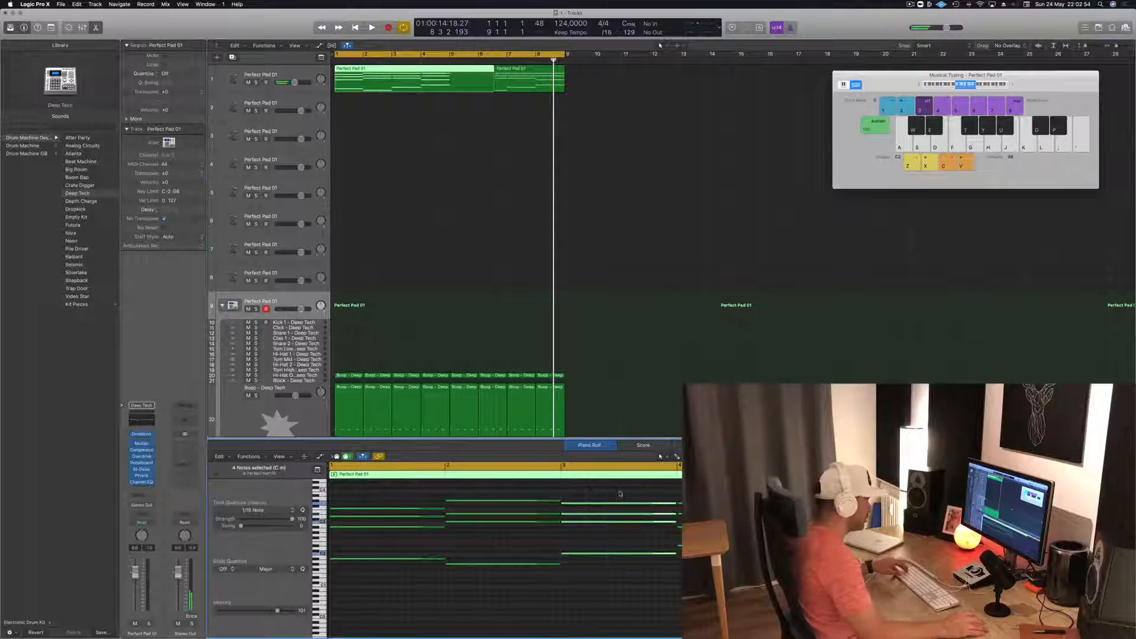
left_click_drag(617, 505, 849, 505)
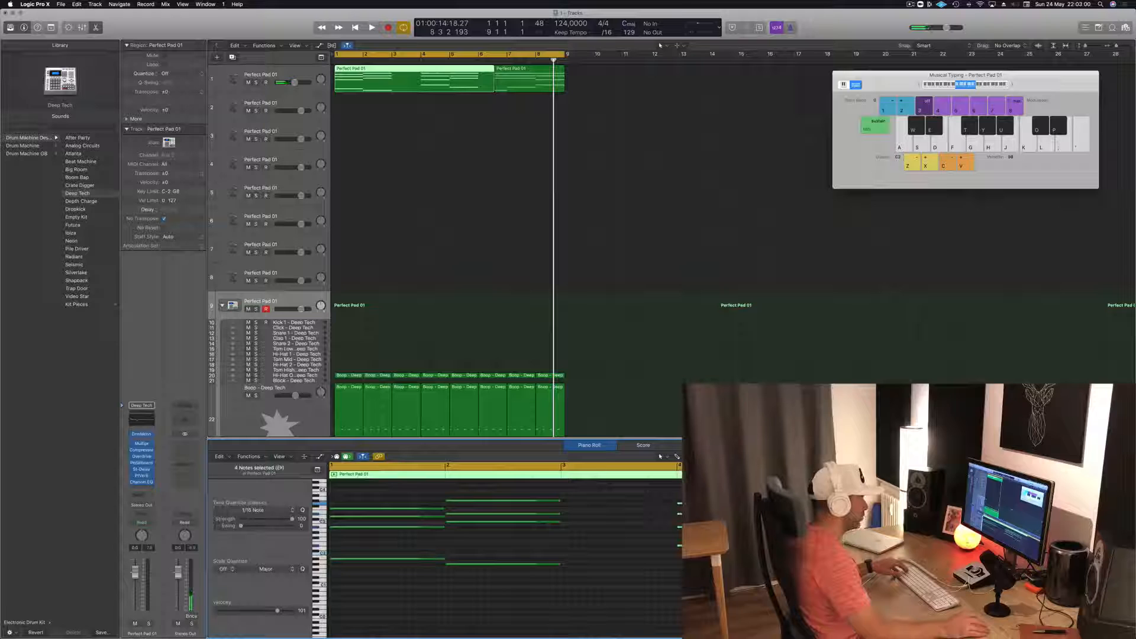
left_click_drag(651, 505, 603, 509)
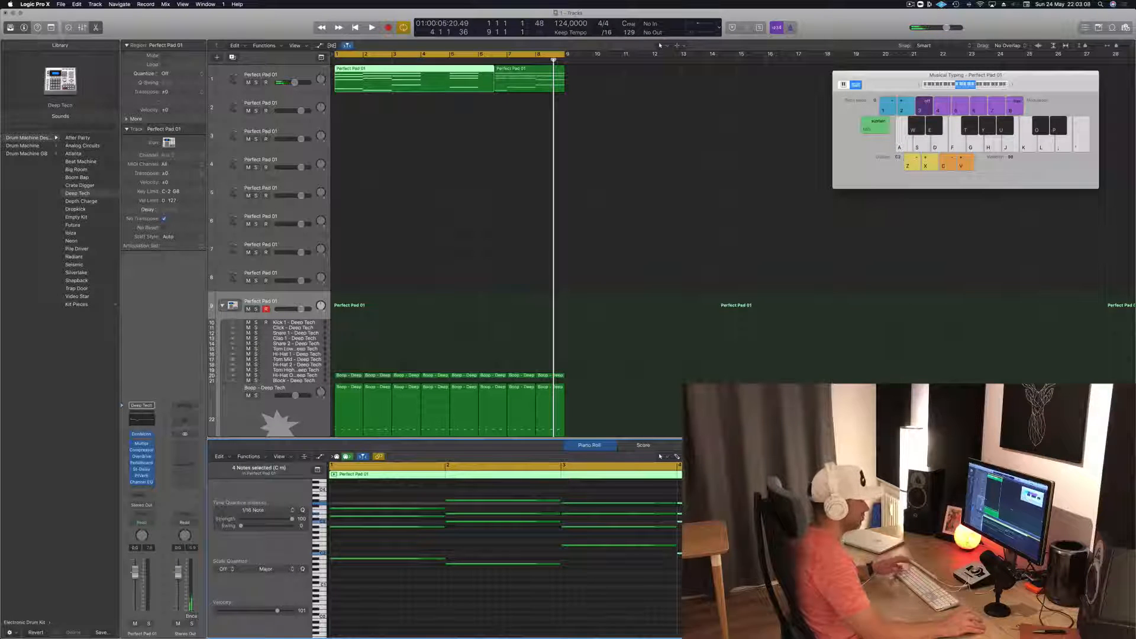
- Try splitting the extended pad region at bar 5 and deleting the pad regions after the split
key("space")
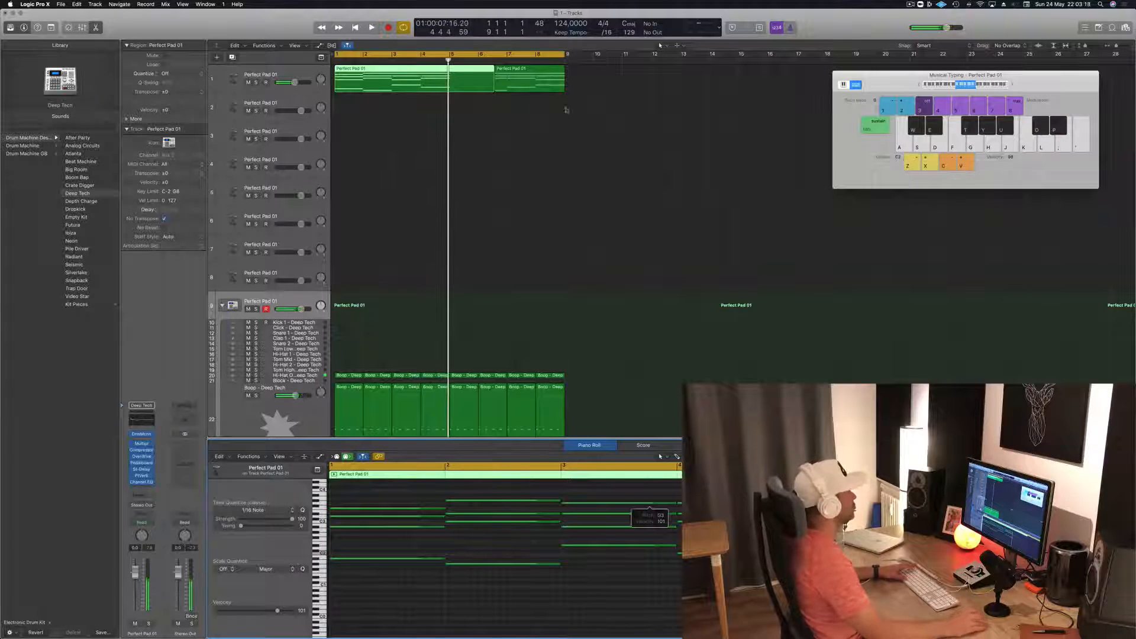
double_click(449, 69, "super")
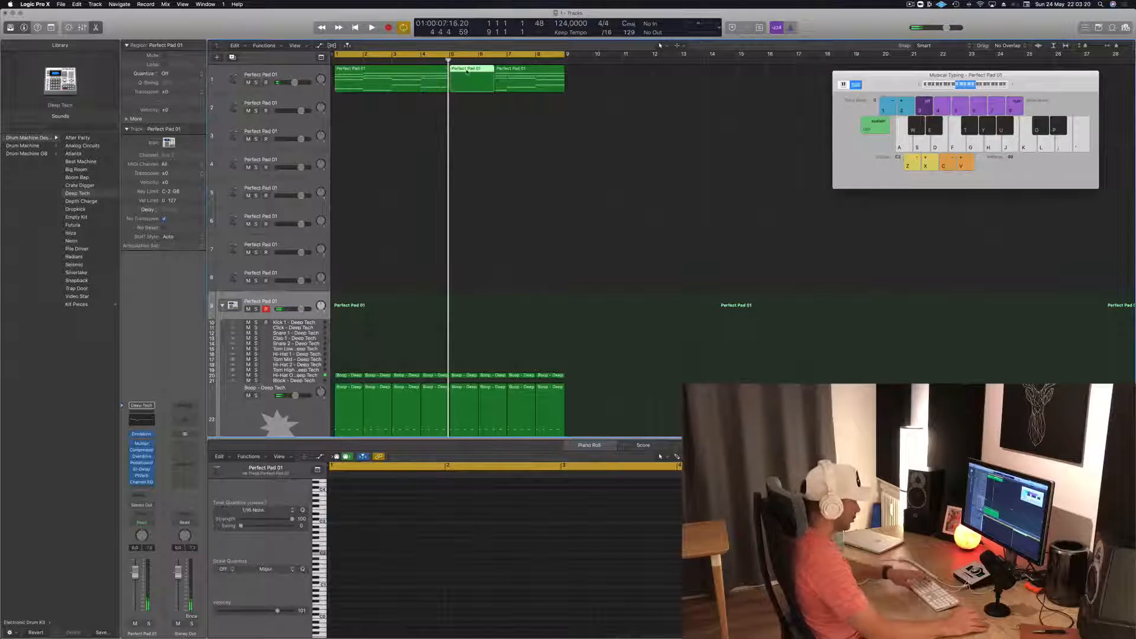
left_click_drag(516, 76, 552, 77)
key("Delete")
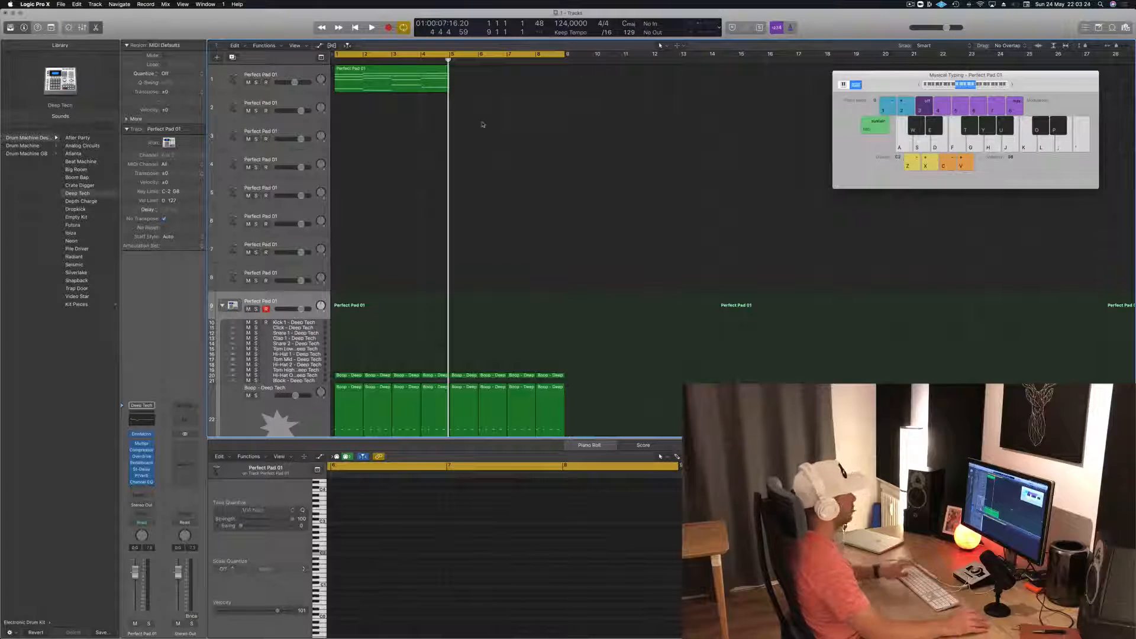
- Play the edited pad region and open the first pad track's Alchemy synth to inspect its sound
left_click(394, 77)
key("space")
left_click(278, 74)
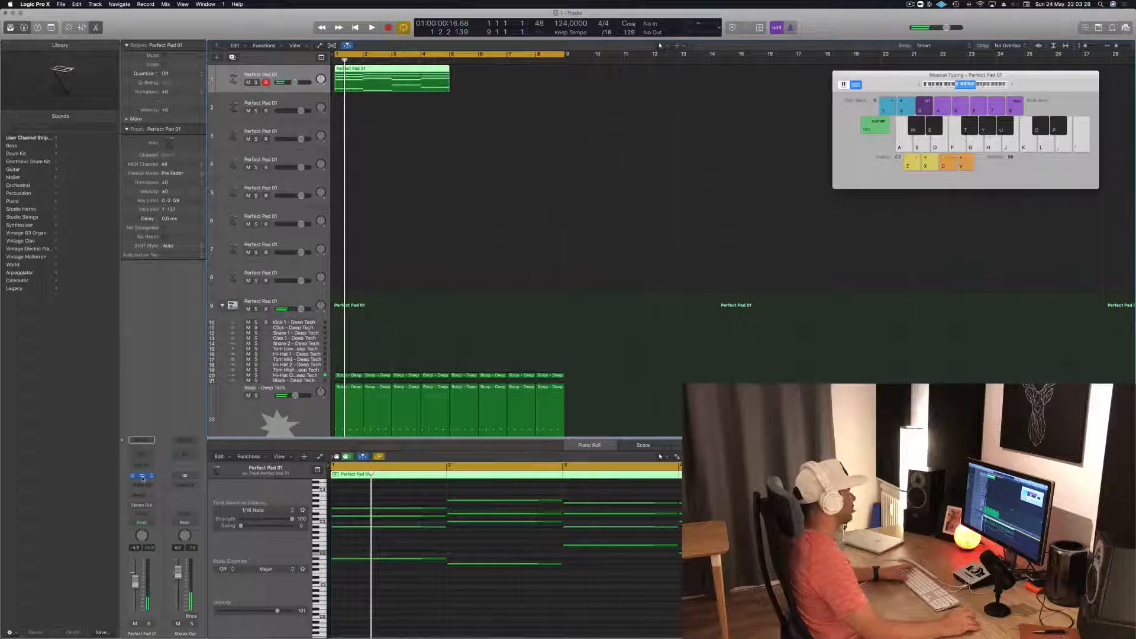
left_click(142, 476)
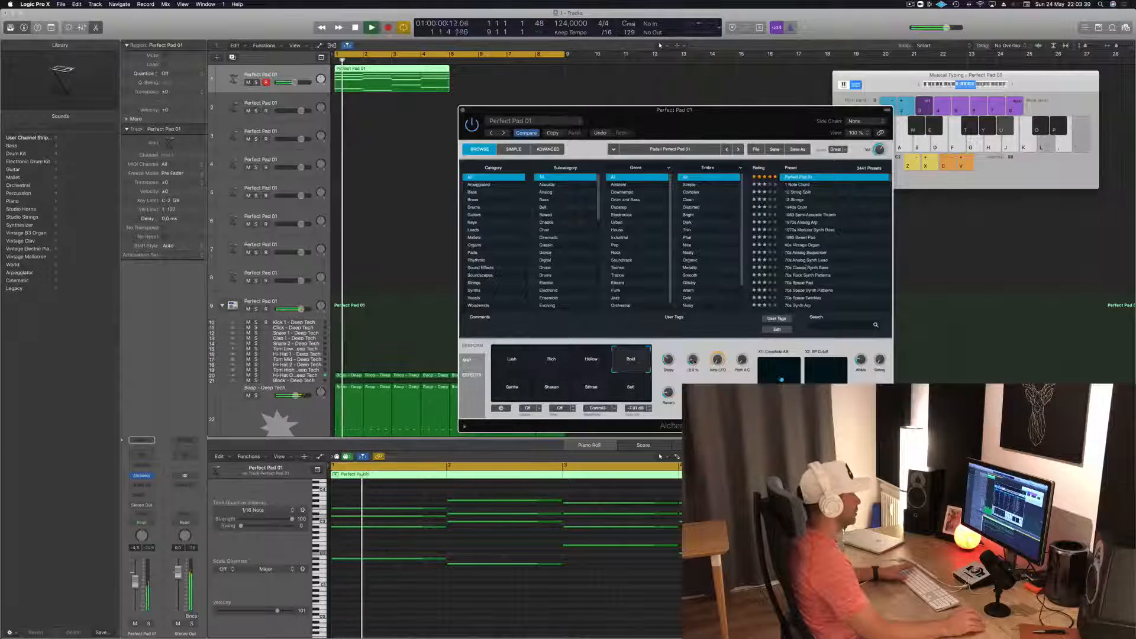
left_click_drag(733, 122, 851, 80)
left_click(514, 153)
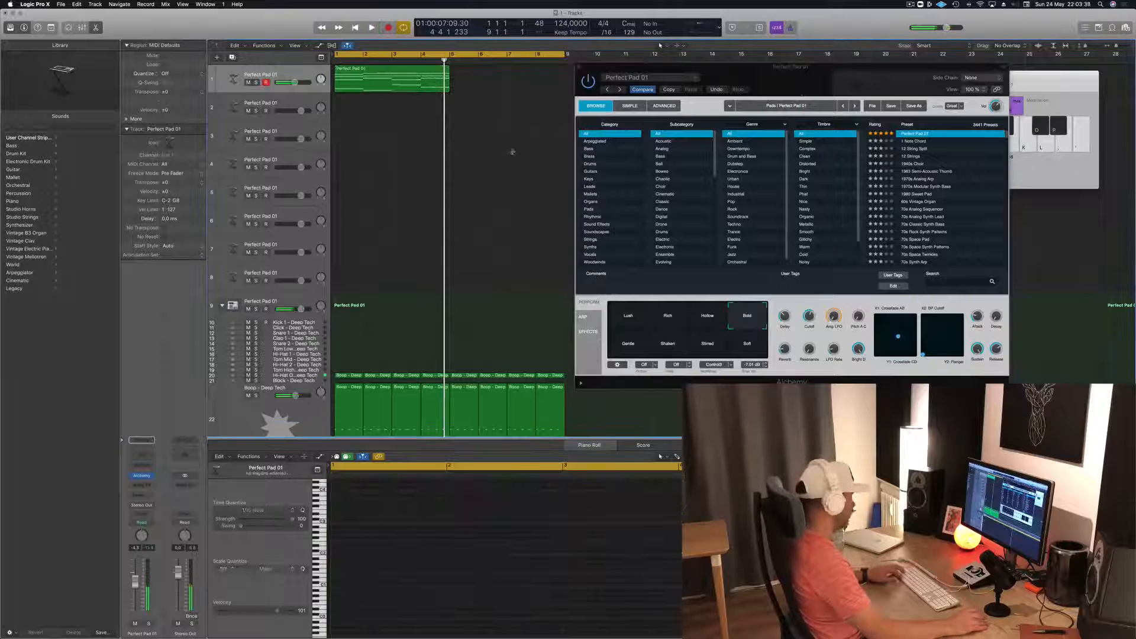
- Undo the recent chord and region edits on the first pad track
key("super+z")
key("super+z")
key("super+z")
key("super+z")
key("super+z")
- Listen to the restored pad loop with the drums and close the Alchemy window
key("space")
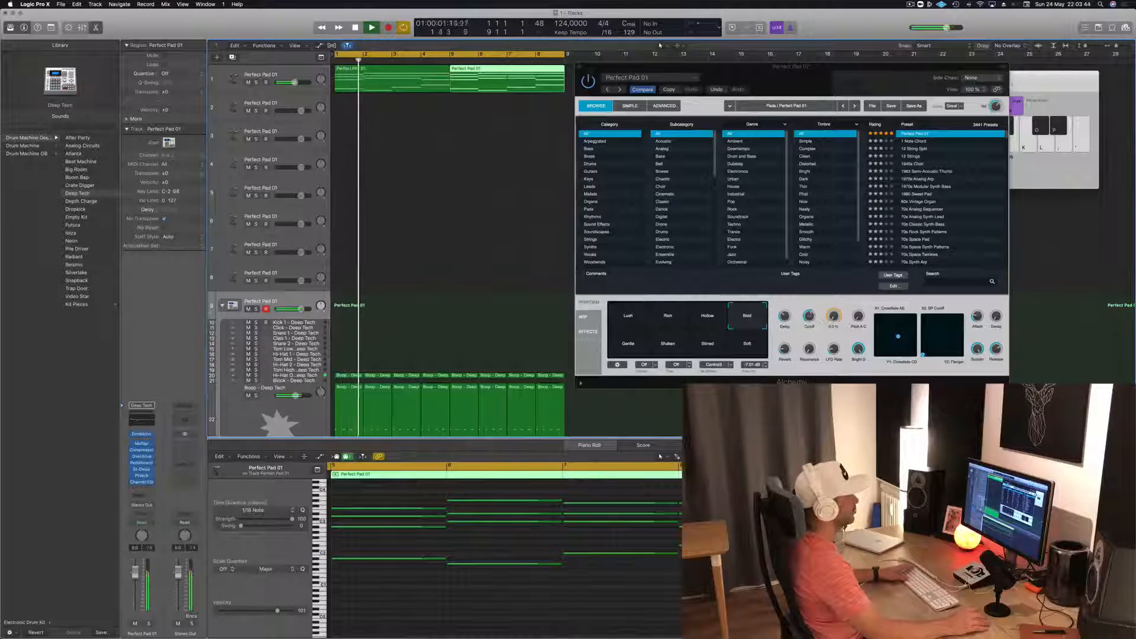
left_click(809, 316)
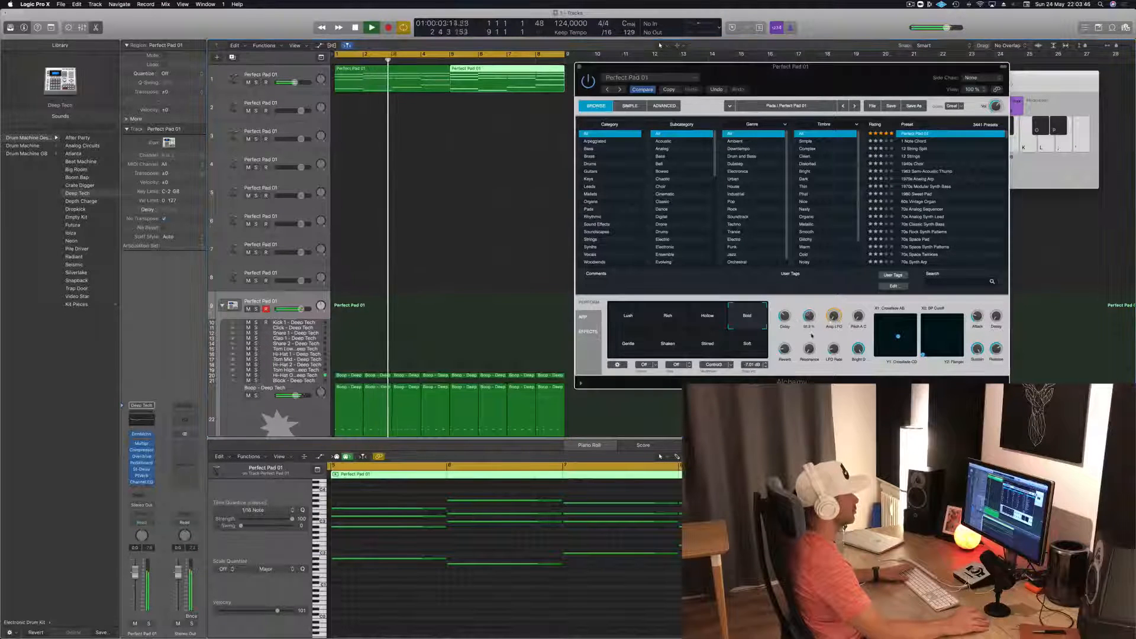
key("space")
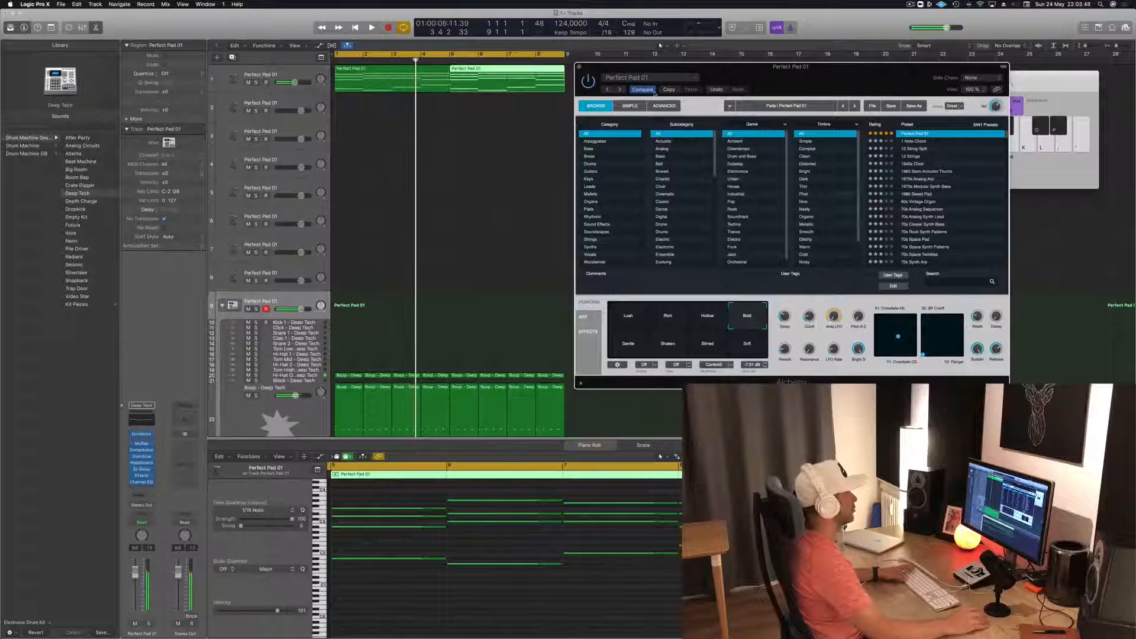
left_click(580, 67)
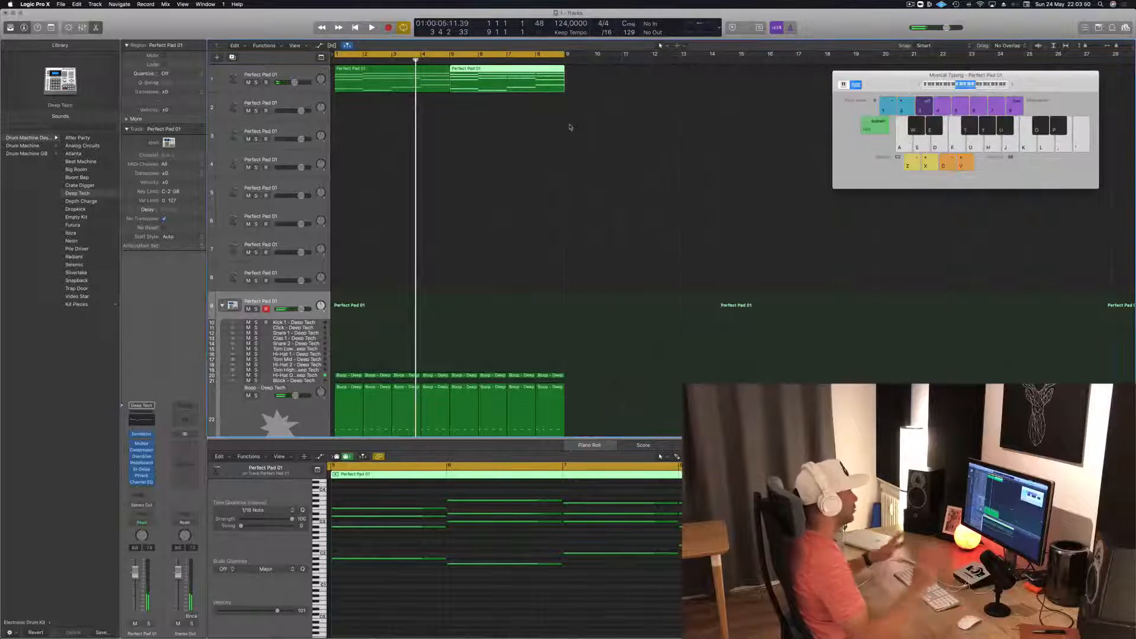
- Copy the first pad region onto the second track at bar 1
left_click(533, 145)
left_click(437, 78)
key("shift+space")
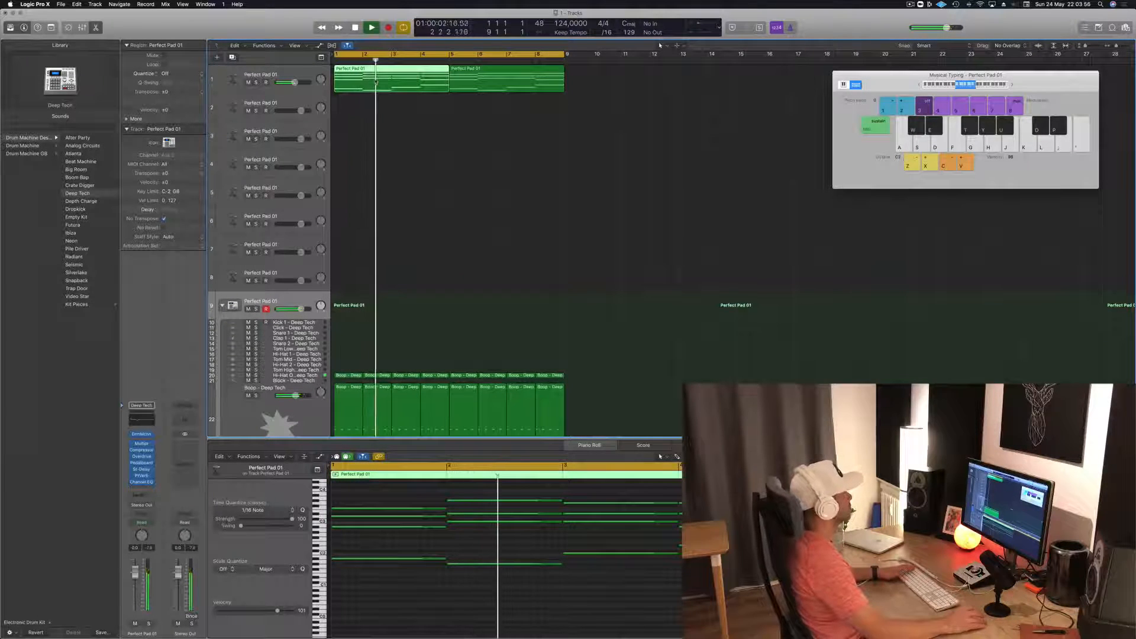
key("space")
mouse_move(379, 75)
left_mouse_down()
mouse_move(376, 103)
mouse_move(377, 83)
left_mouse_up()
key("space")
key("space")
- Open the second track's Alchemy synth and load the 70s Synth Lead Hero preset from the Bass category
left_click(302, 102)
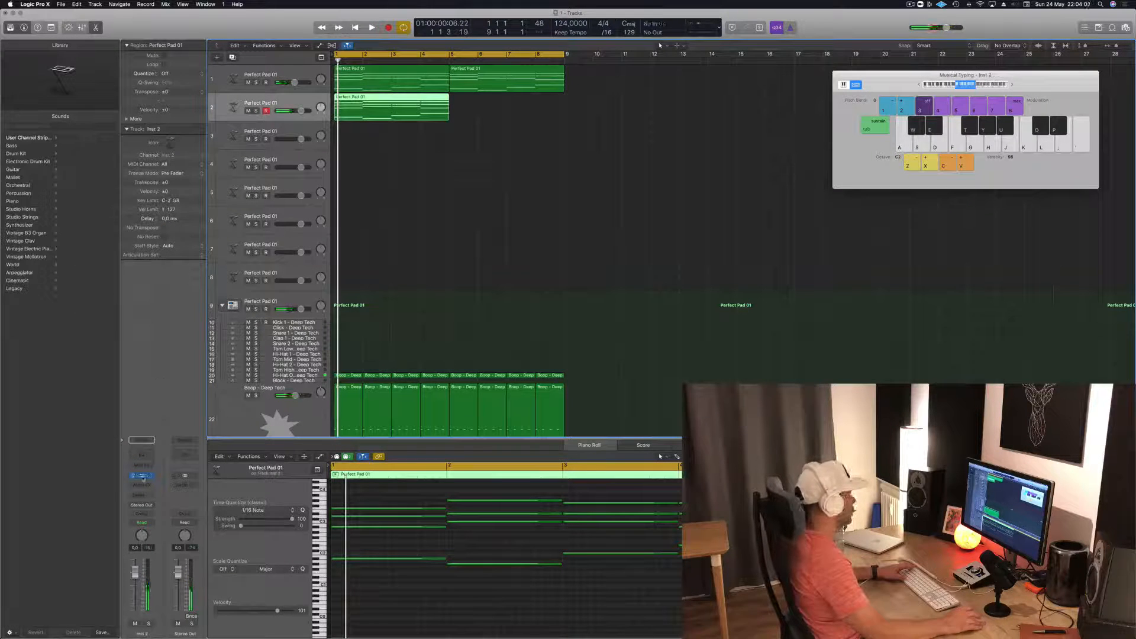
left_click(142, 475)
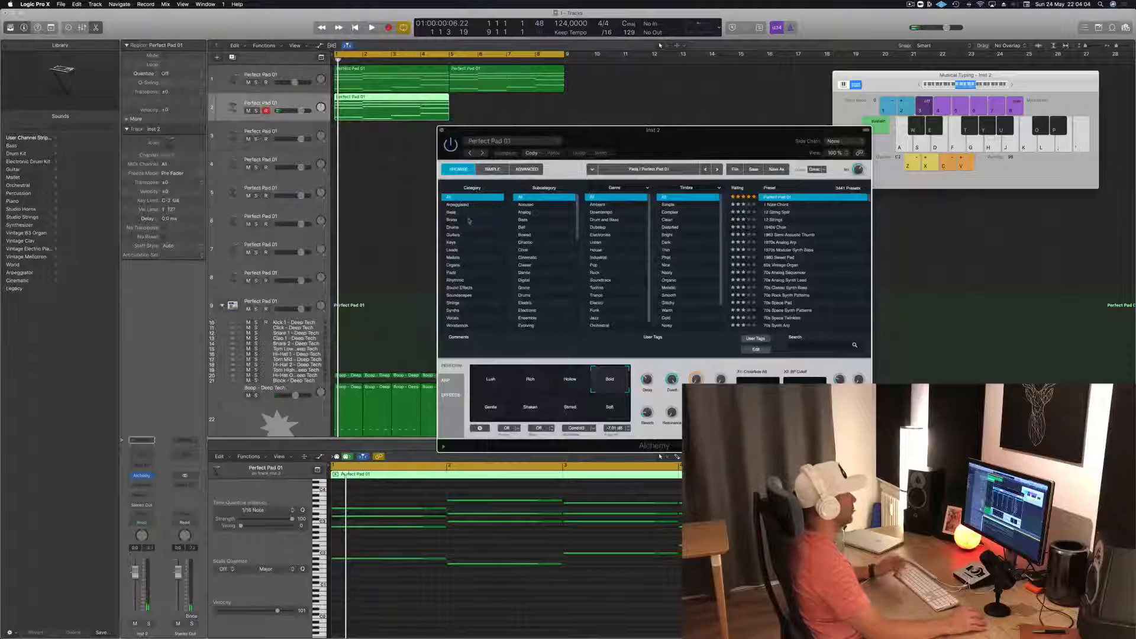
left_click(452, 212)
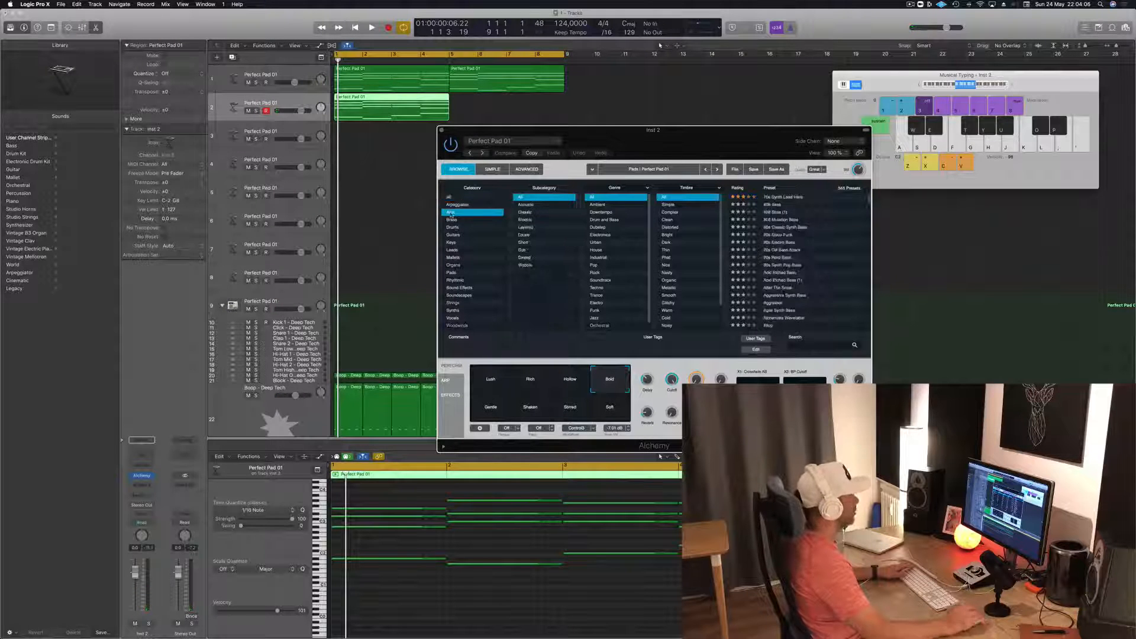
left_click(777, 205)
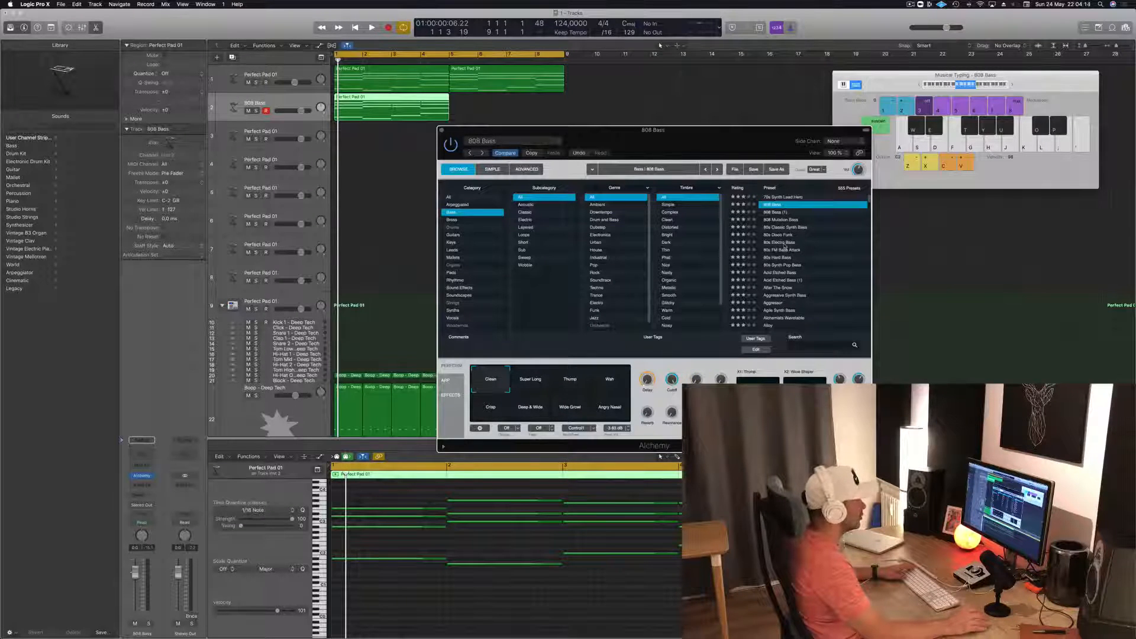
left_click(784, 243)
left_click(786, 198)
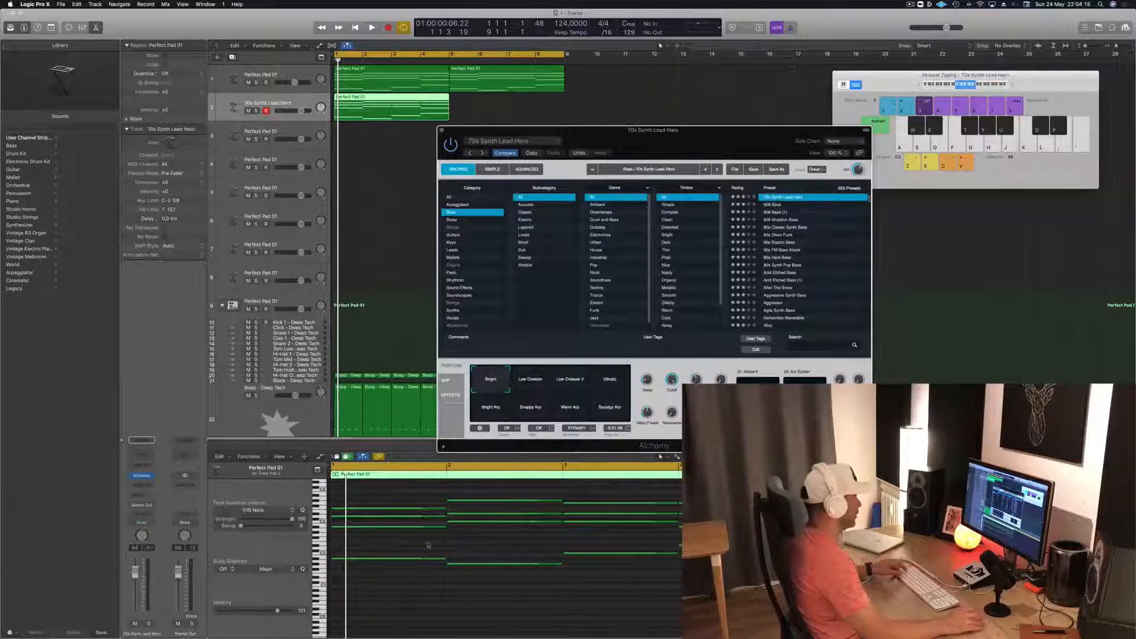
- Delete the upper chord notes in the copied region, keeping only the lowest note of each chord
scroll(428, 545, "left", 3)
left_click_drag(358, 496, 618, 533)
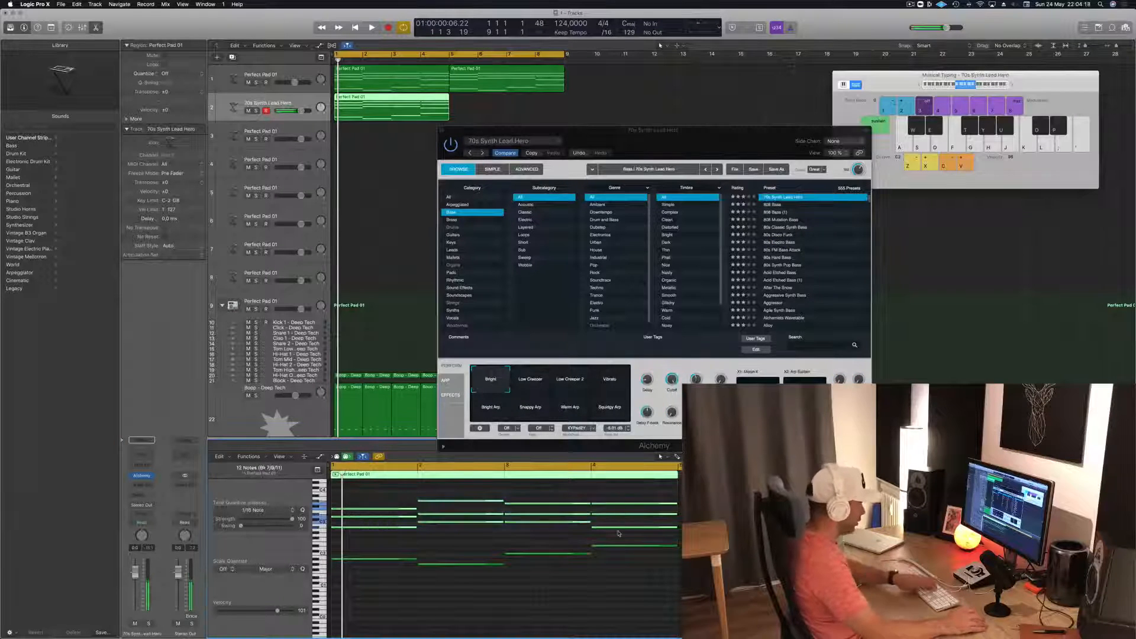
key("Delete")
key("space")
key("space")
key("space")
- Shorten the four bass notes to brief stabs and duplicate them slightly after the originals in each bar
left_click_drag(392, 523, 650, 621)
left_click_drag(416, 561, 347, 561)
scroll(410, 568, "right", 8)
key("space")
scroll(409, 568, "left", 3)
key("space")
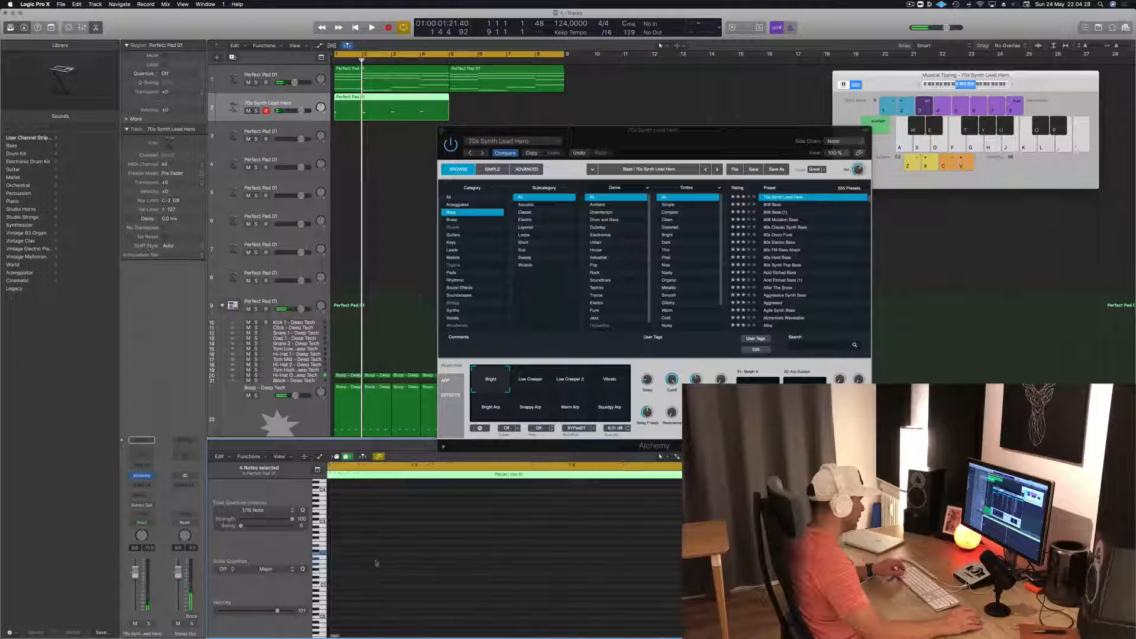
left_click_drag(362, 559, 480, 559)
key("space")
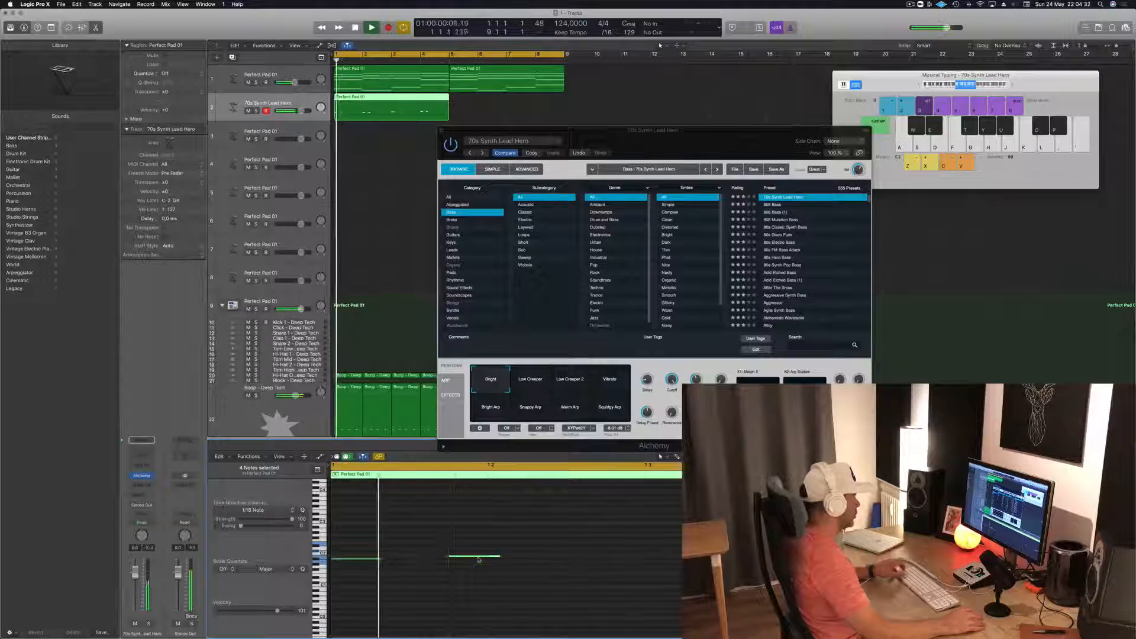
- Load the Lazarus bass preset on the second track and audition it with the loop
scroll(787, 207, "up", 2)
left_click(778, 198)
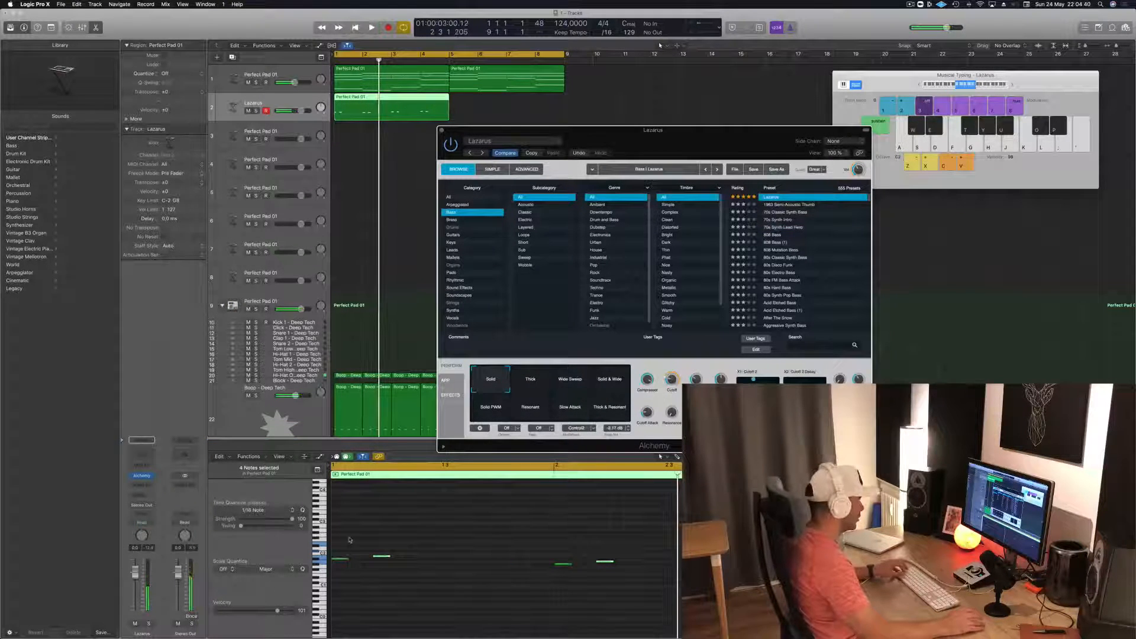
key("space")
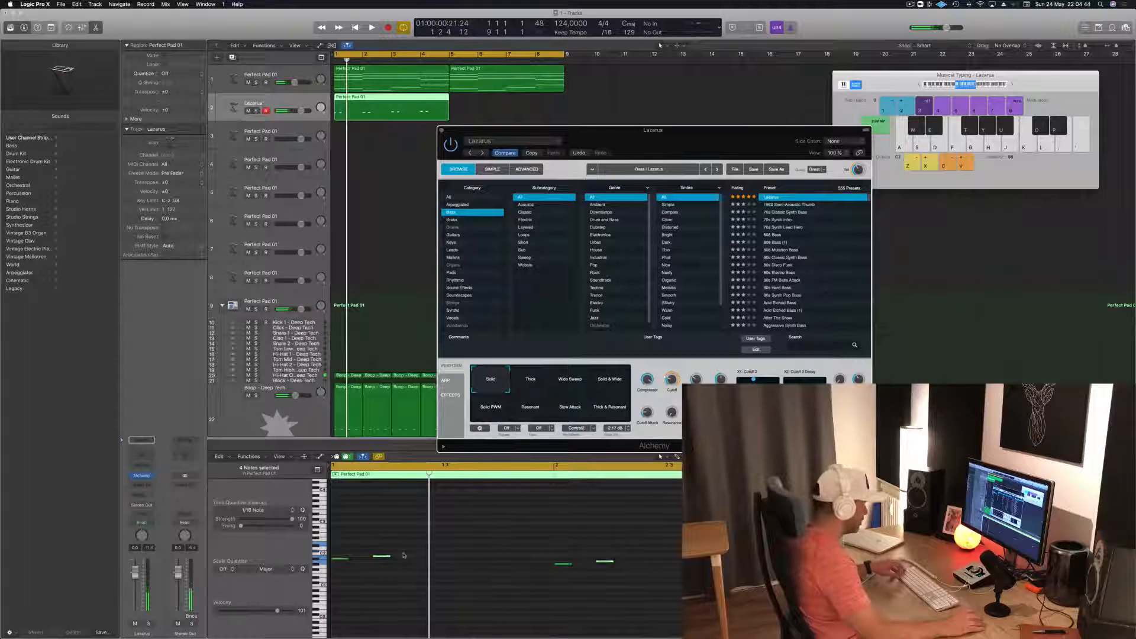
- Lower the duplicated bass notes to the pitch of the original stabs and check them in playback
left_click_drag(340, 559, 384, 559)
key("space")
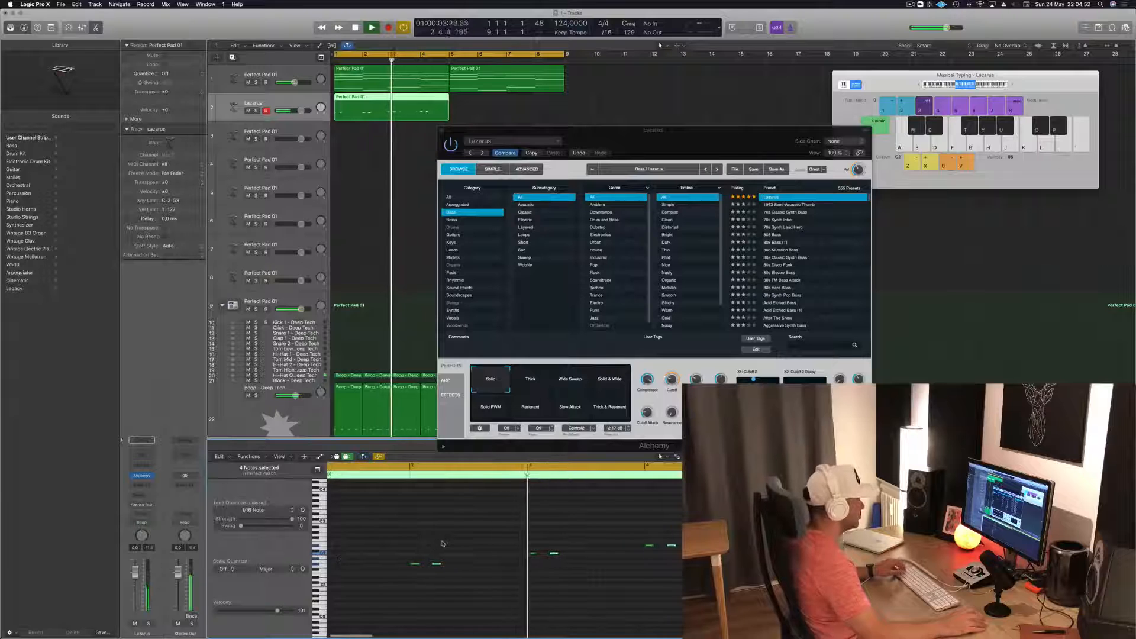
left_click_drag(685, 129, 849, 132)
key("space")
- Copy the Lazarus bass region to bar 5 so the bass spans all eight bars
left_click_drag(382, 104, 497, 106)
key("space")
left_click_drag(808, 132, 804, 103)
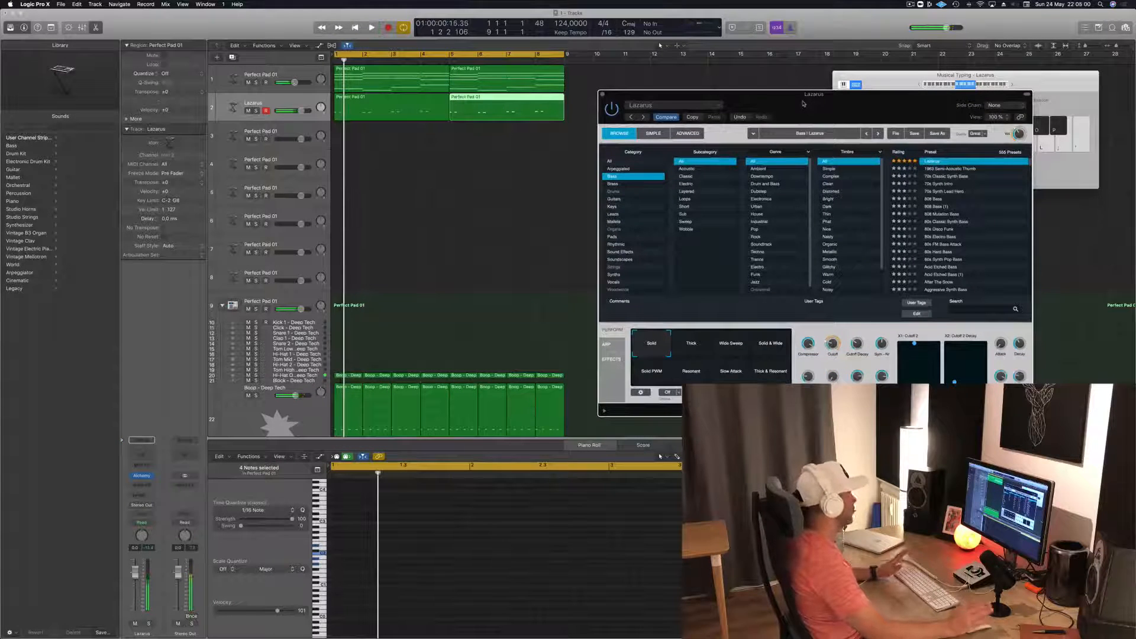
- Solo the Boop - Deep Tech drum track briefly, listen to the full loop, and close the Alchemy window
left_click(256, 395)
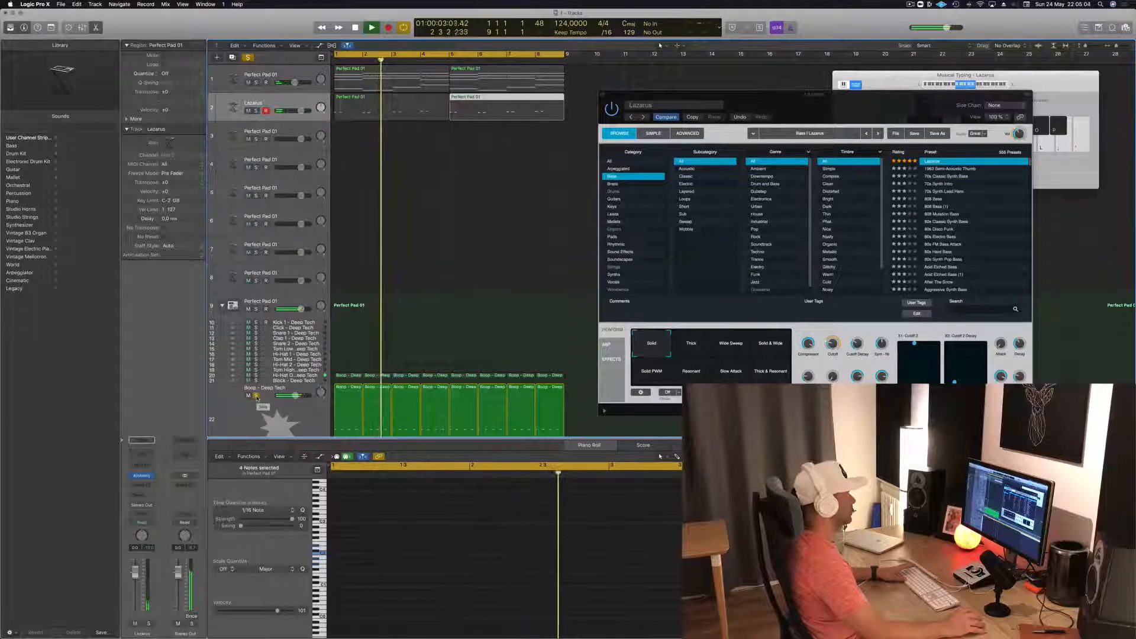
left_click(256, 396)
key("space")
key("space")
left_click_drag(873, 106, 713, 194)
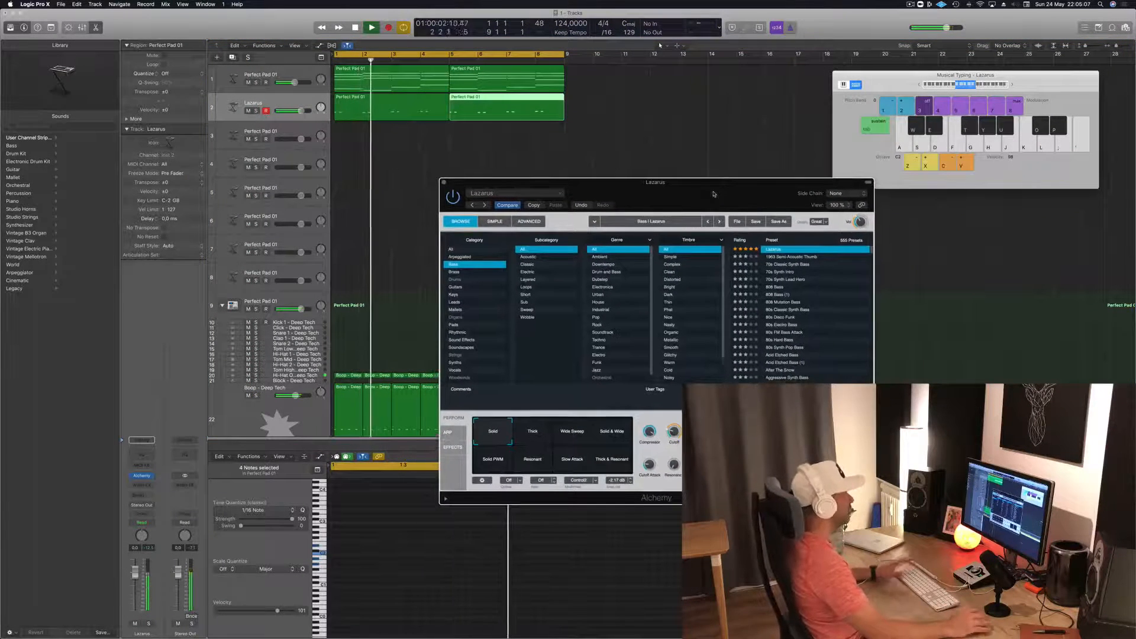
left_click(444, 182)
- Duplicate the bass stab pairs across each bar of the first bass region and play the result
left_click(411, 108)
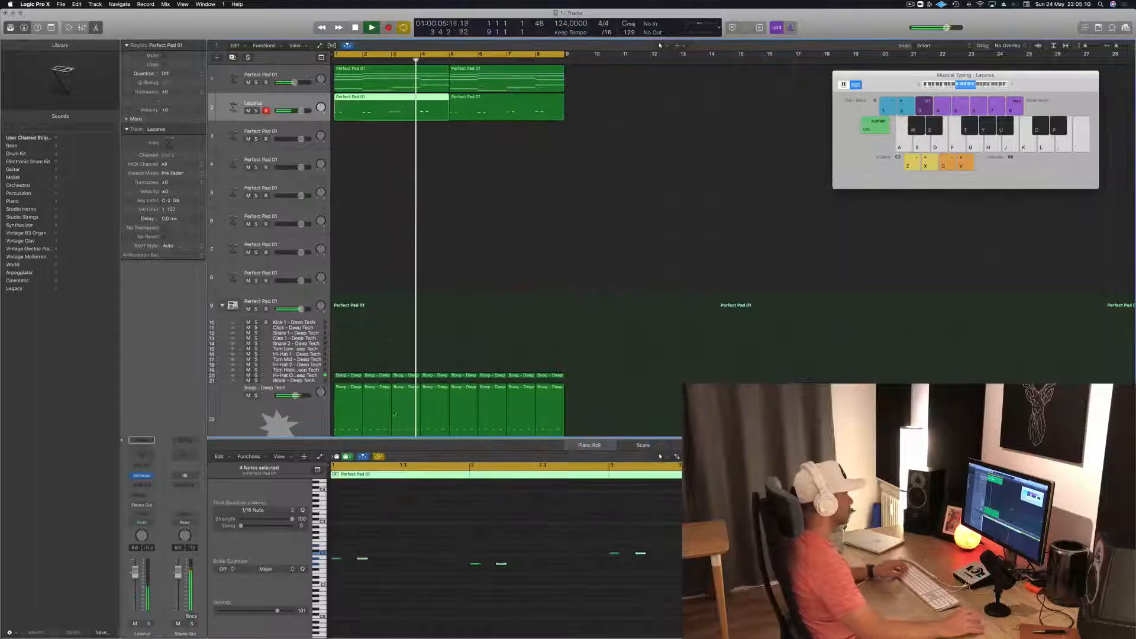
left_click(411, 553)
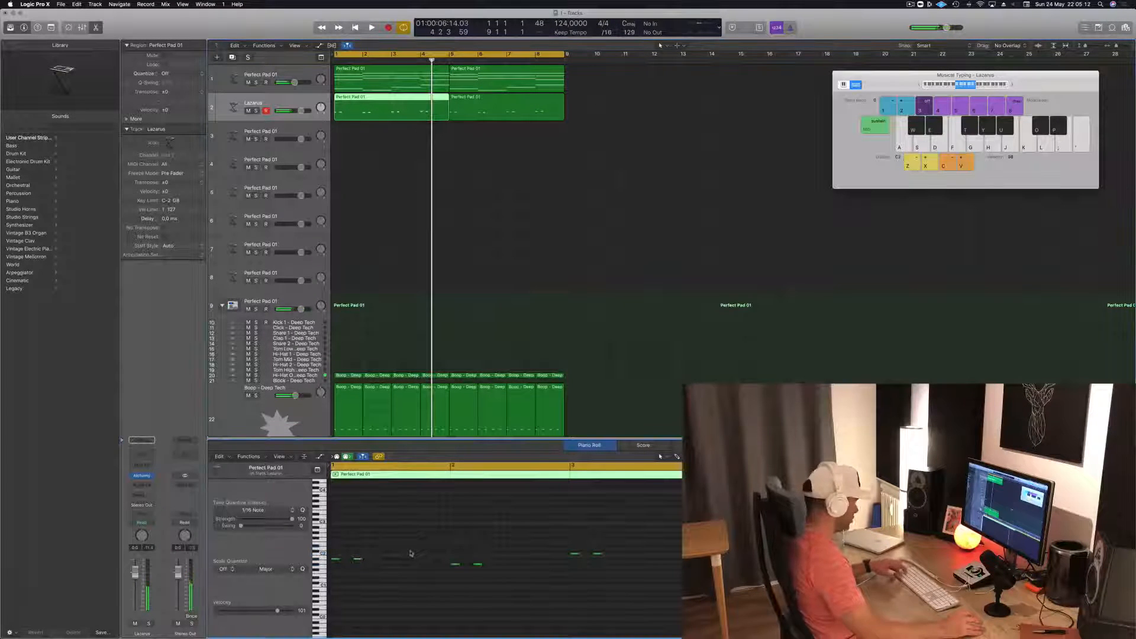
left_click_drag(335, 562, 417, 557)
key("space")
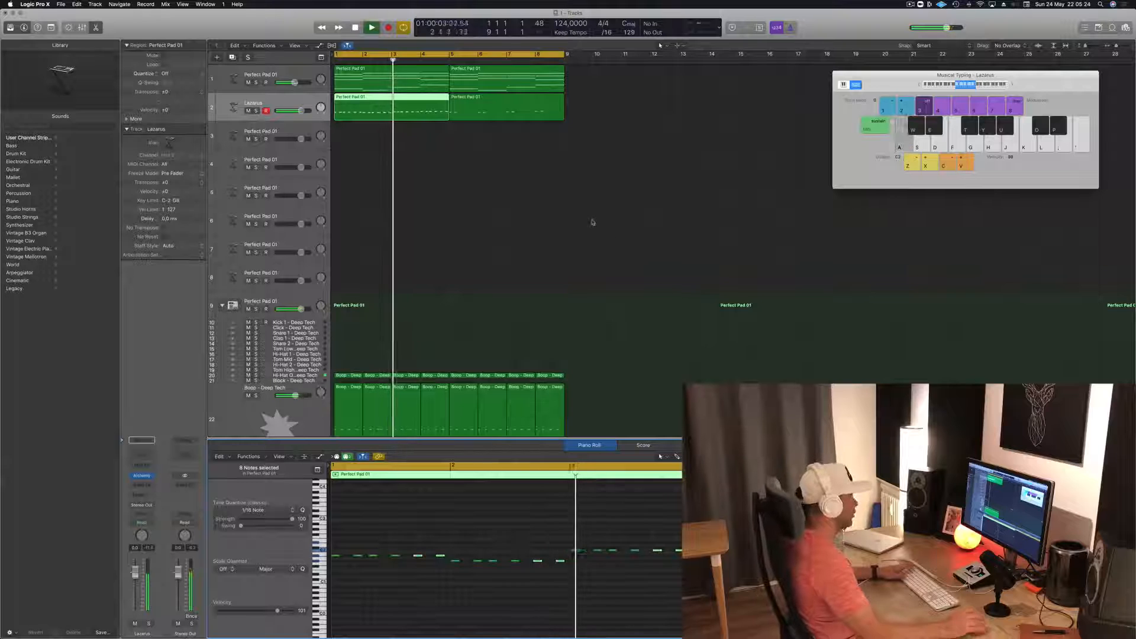
scroll(508, 193, "down", 1)
scroll(508, 193, "up", 1)
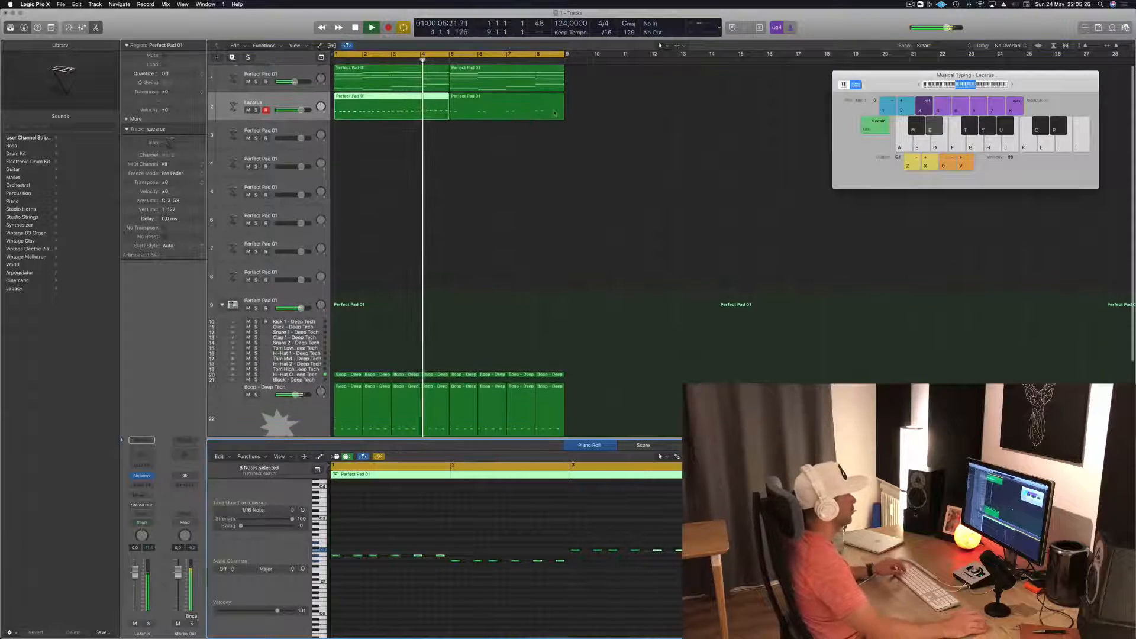
- Replace the bass region at bar 5 with a copy of the edited first Lazarus region
left_click(551, 111)
key("Delete")
key("space")
left_click(375, 106)
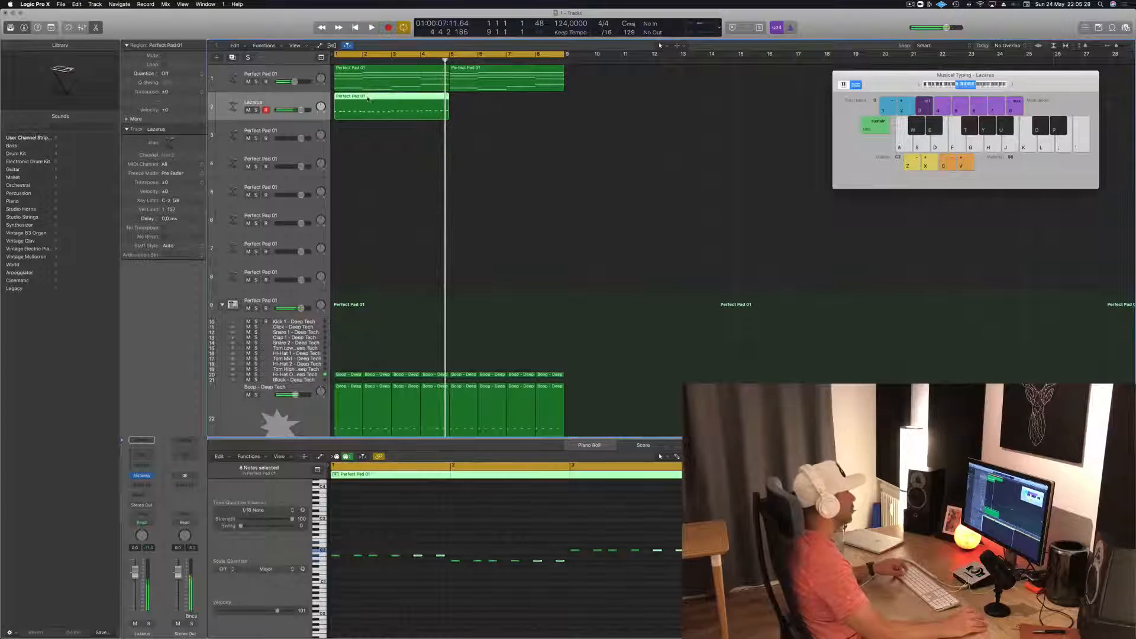
left_click_drag(375, 106, 482, 101)
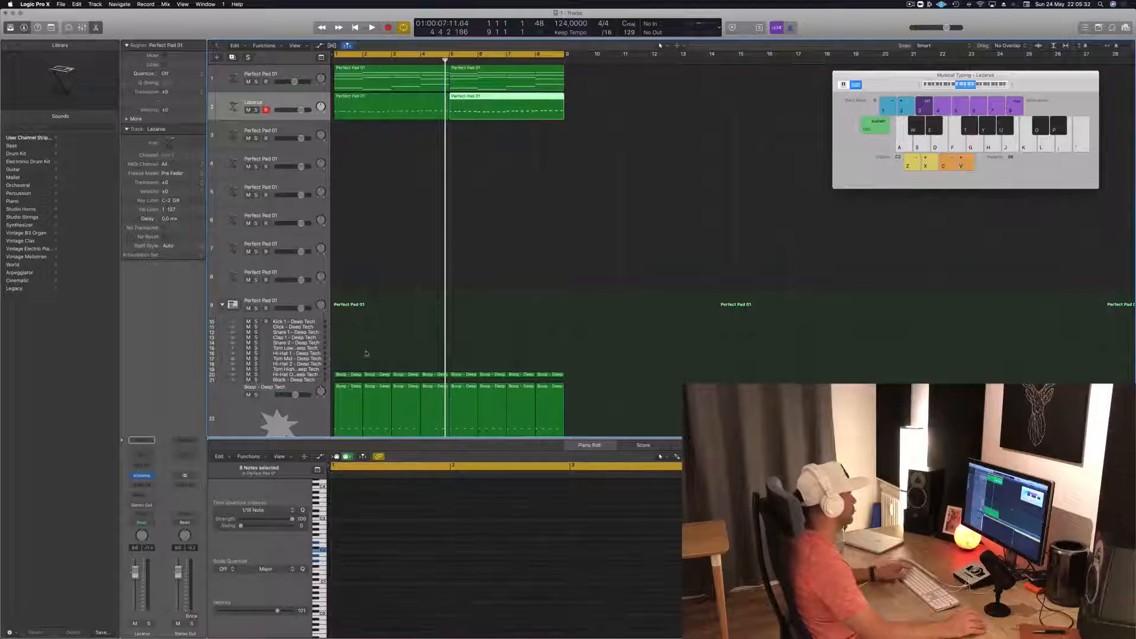
- Play the loop from the start and examine the chord notes of the first pad region
left_click(350, 392)
key("space")
left_click(395, 177)
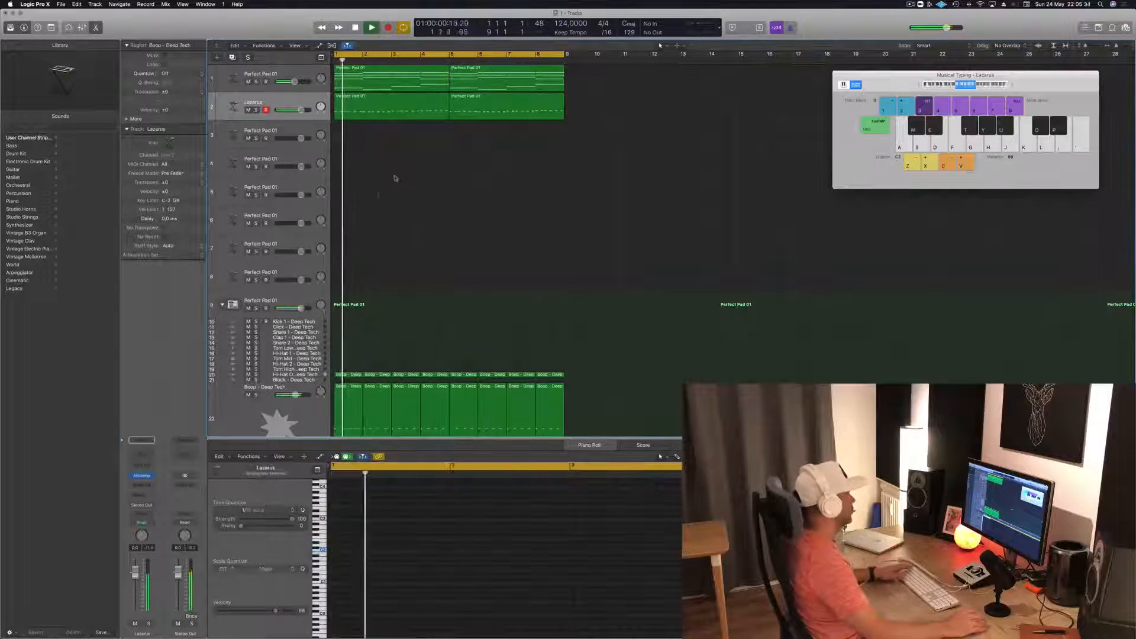
left_click(380, 77)
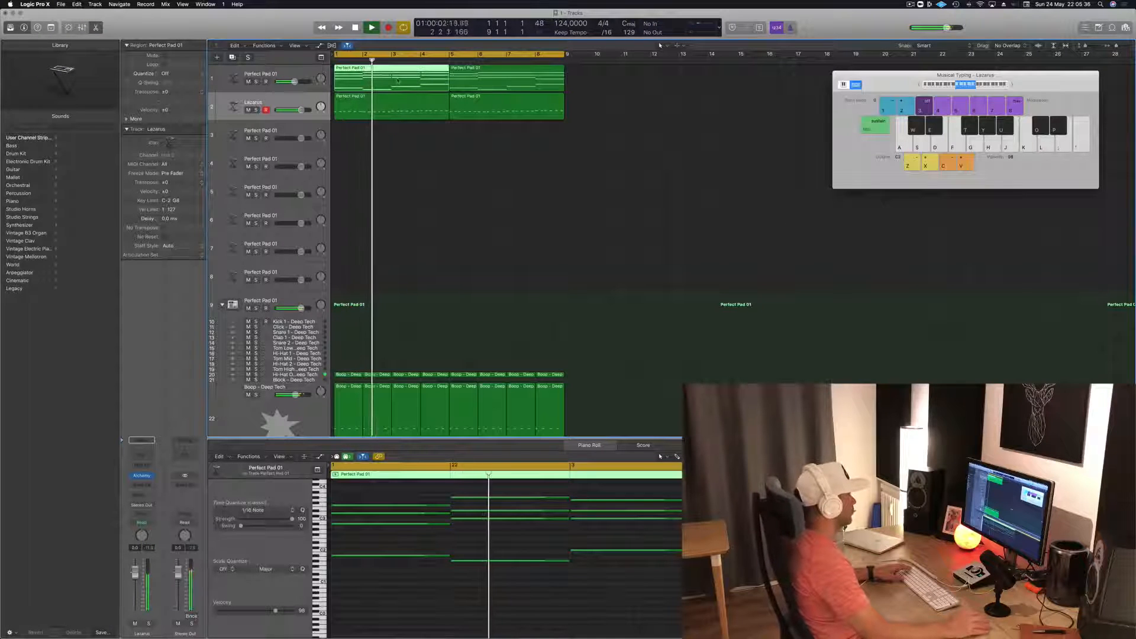
scroll(522, 277, "down", 2)
scroll(515, 266, "up", 2)
scroll(429, 225, "left", 2)
scroll(429, 224, "left", 1)
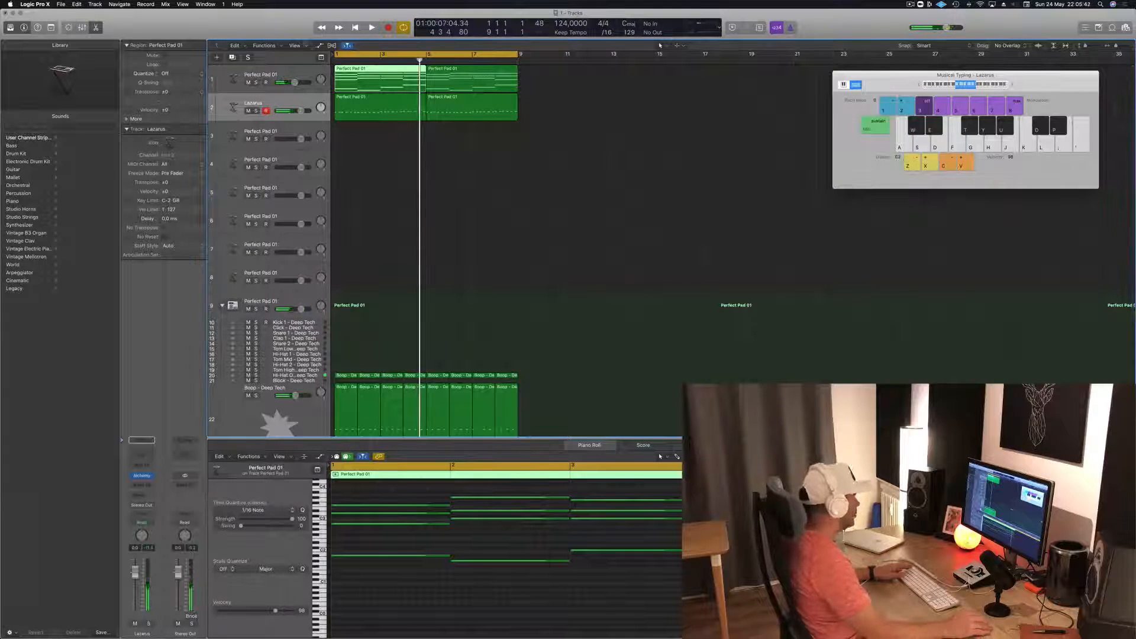
- Create one software instrument track below the Lazarus bass with the stereo Studio Horns plug-in
left_click(272, 110)
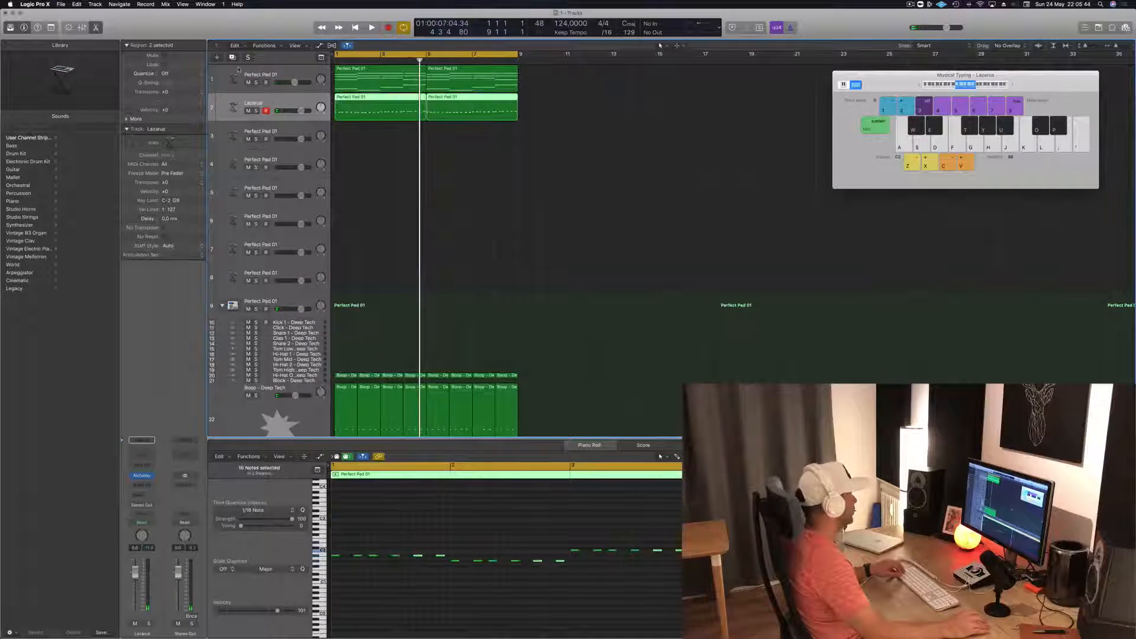
left_click(217, 57)
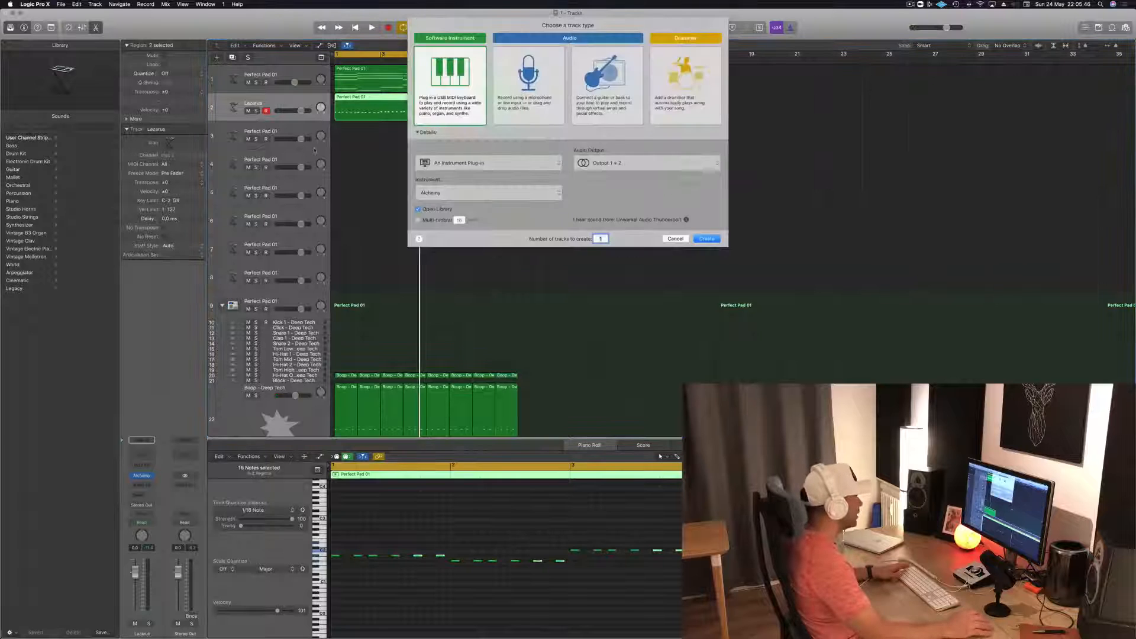
left_click(511, 192)
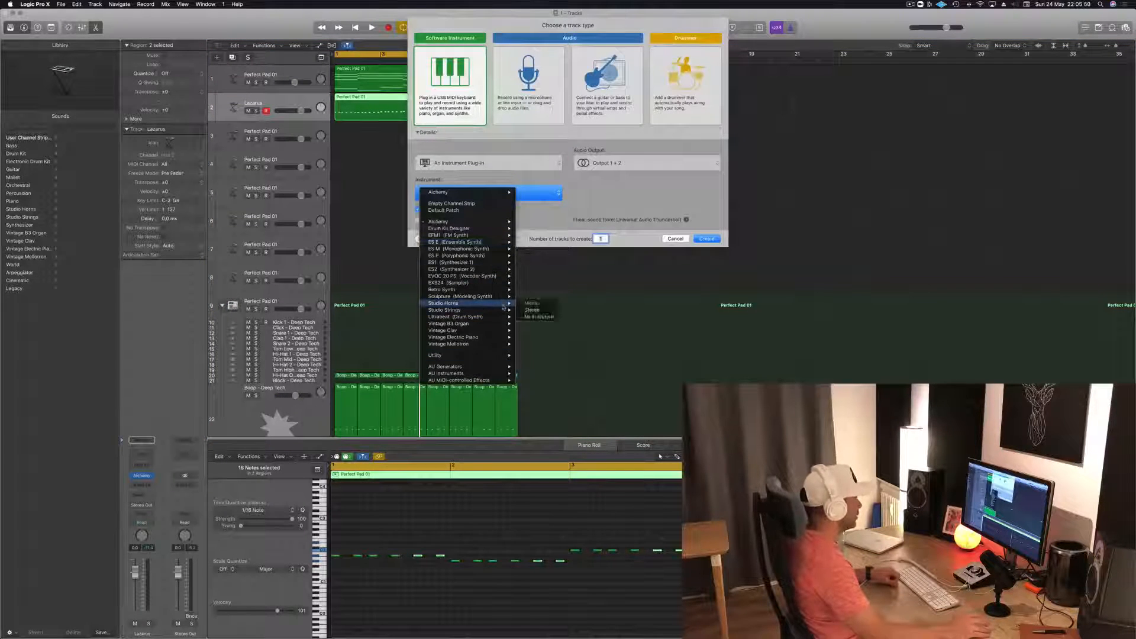
left_click(544, 310)
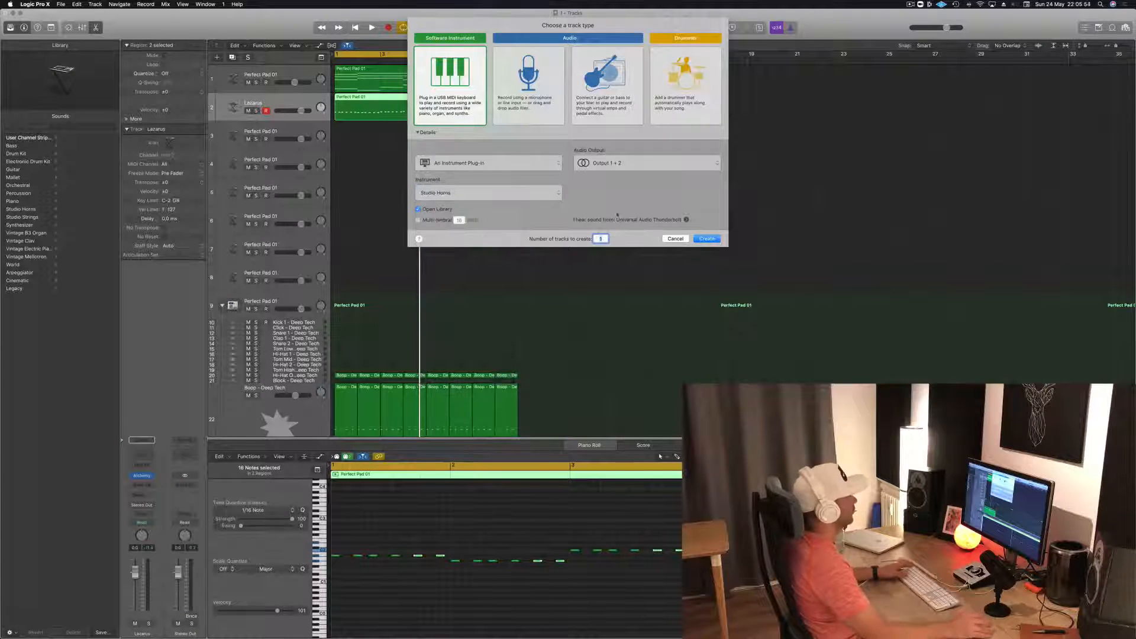
key("Return")
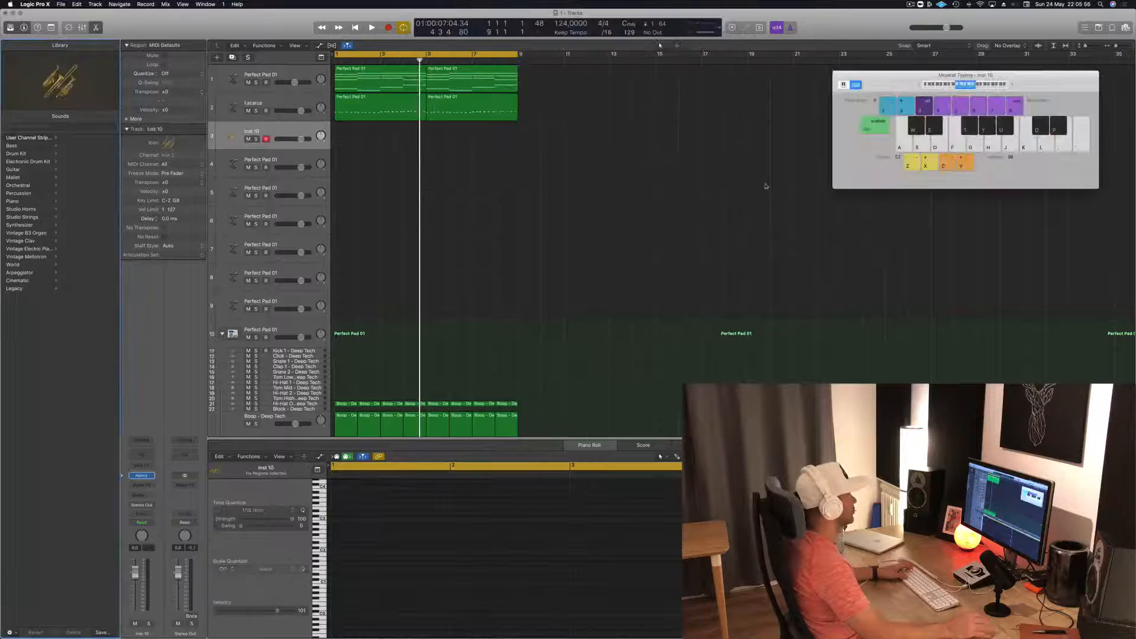
- Copy the first pad region onto the horns track and delete all but the top chord notes
left_click_drag(369, 82, 369, 137)
left_click_drag(395, 601, 799, 523)
key("Delete")
left_click(294, 128)
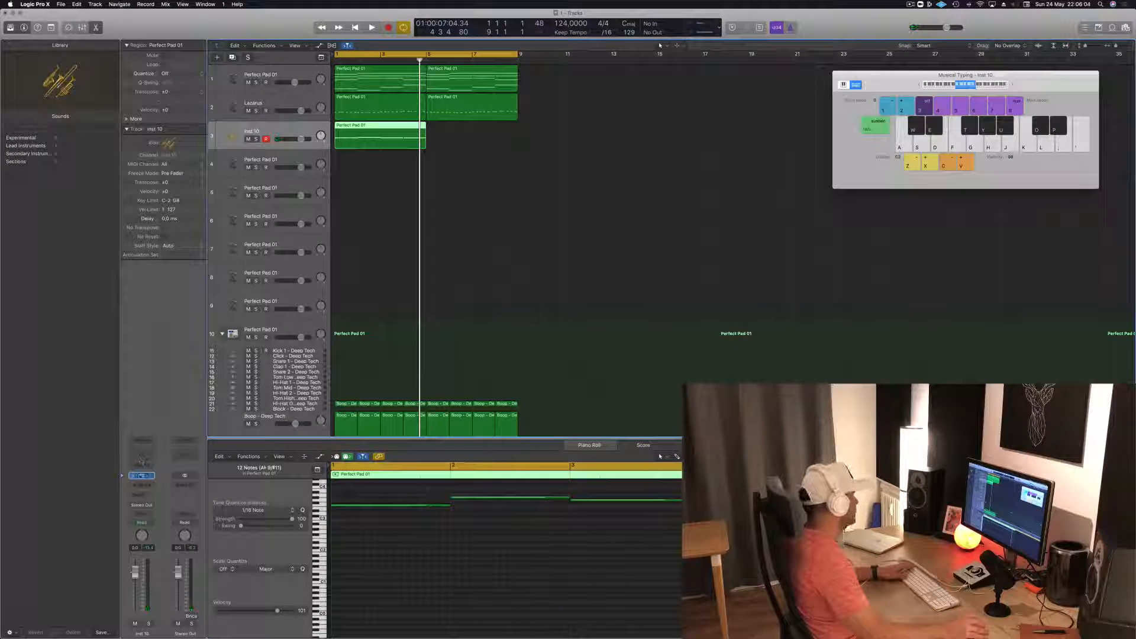
- Open the Studio Horns plug-in, look through its instruments and articulations, and play the loop with Trumpet 1
left_click(142, 476)
left_click_drag(204, 75, 523, 171)
left_click(523, 170)
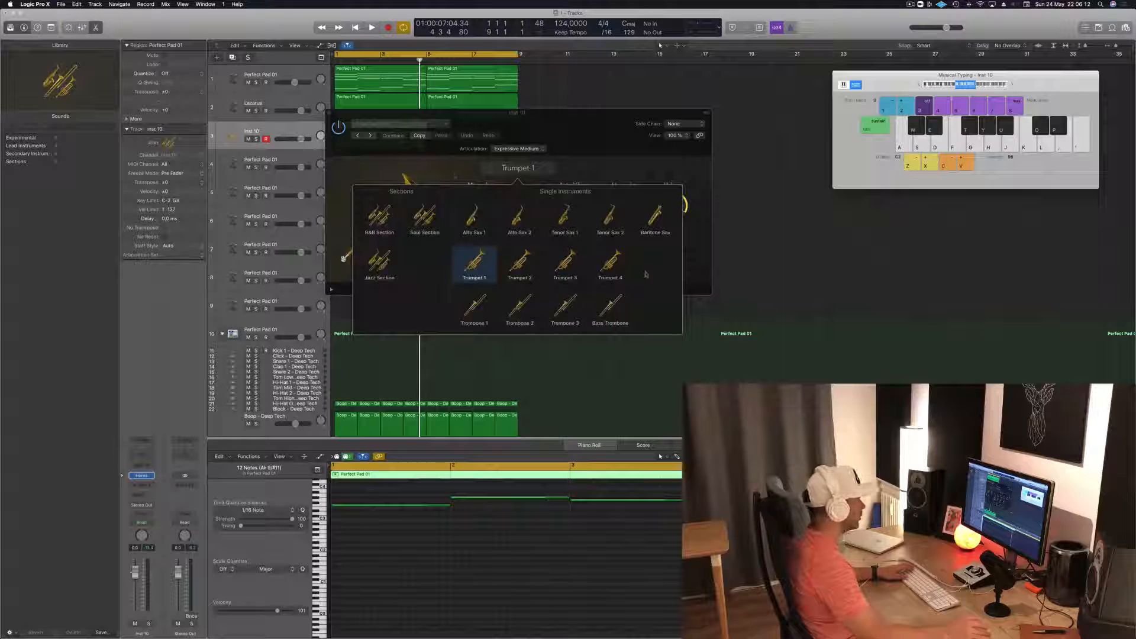
left_click(771, 244)
left_click(519, 149)
left_click(617, 126)
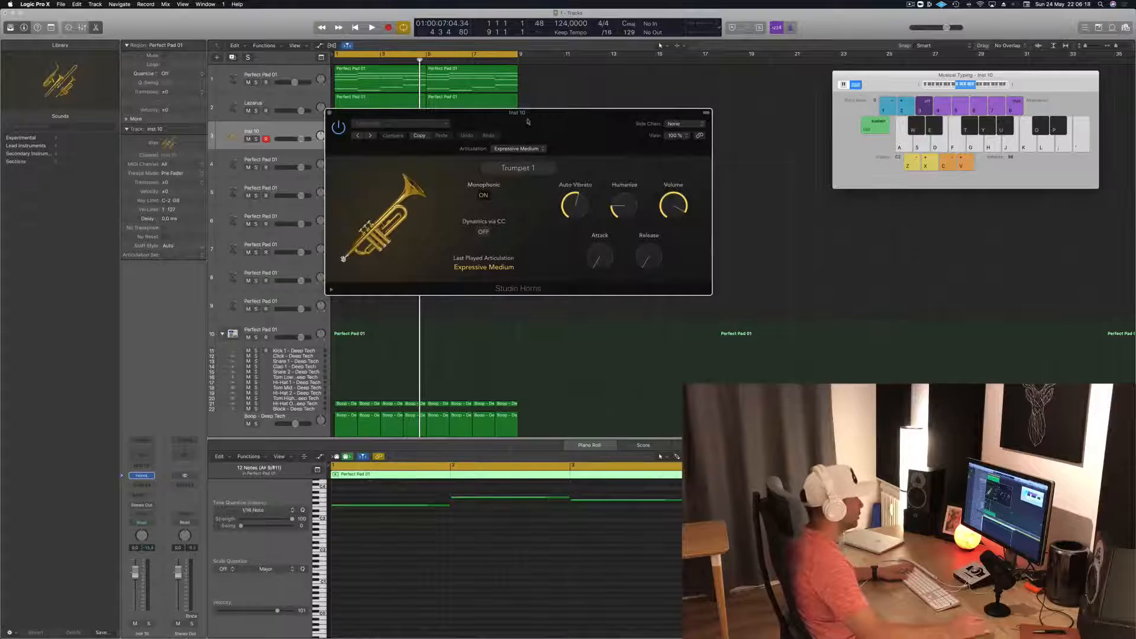
left_click_drag(531, 122, 749, 141)
key("r")
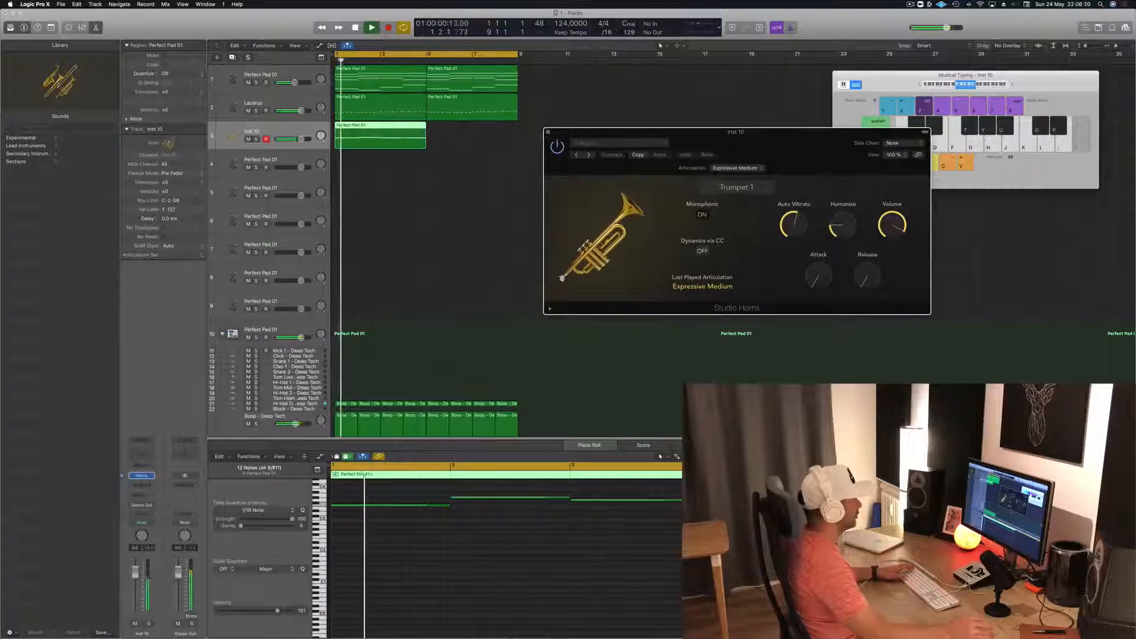
- Delete the region on the horns track and load the Trombone Pad sound from the Experimental category
left_click_drag(446, 140, 355, 154)
key("Delete")
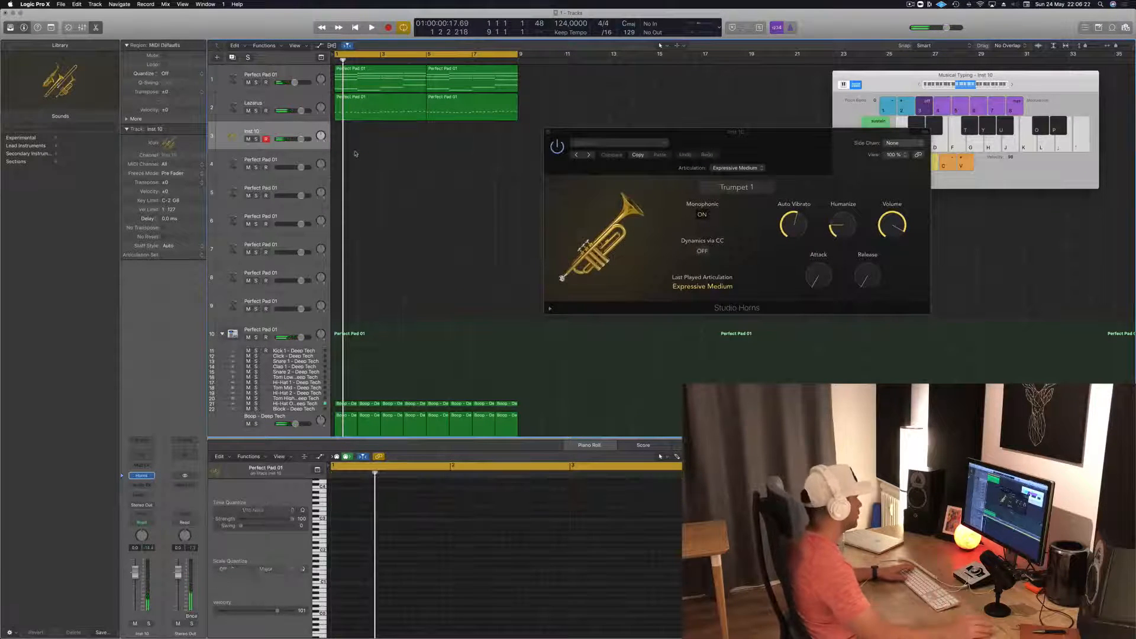
left_click(25, 147)
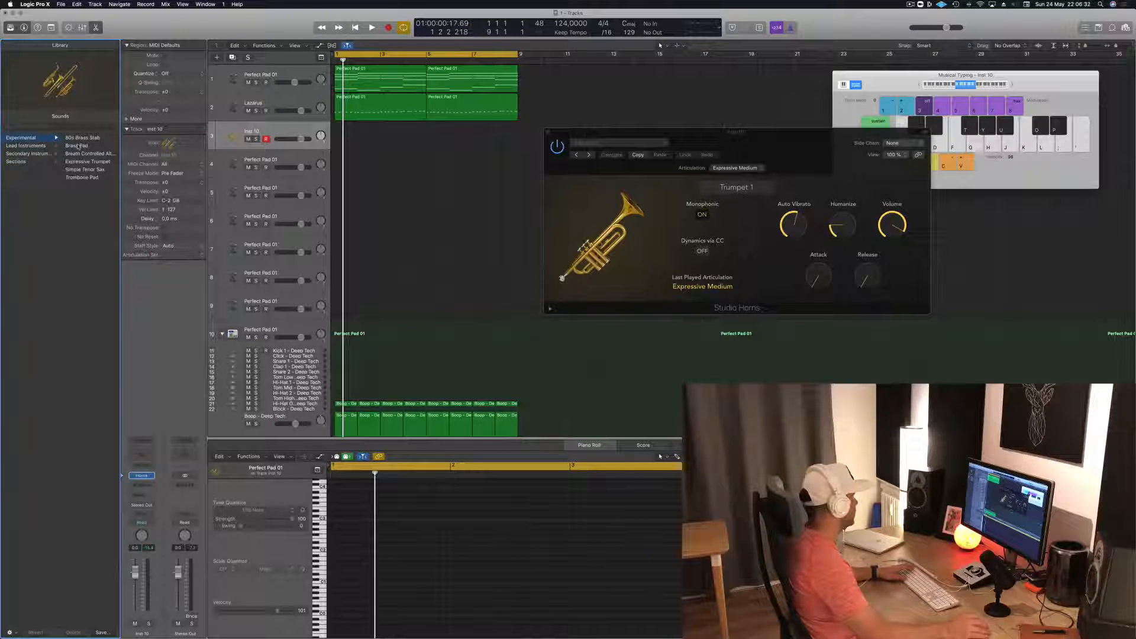
left_click(83, 178)
- Paste the pad chord region onto the trombone track at bar 1 and delete all but its top notes
key("super+v")
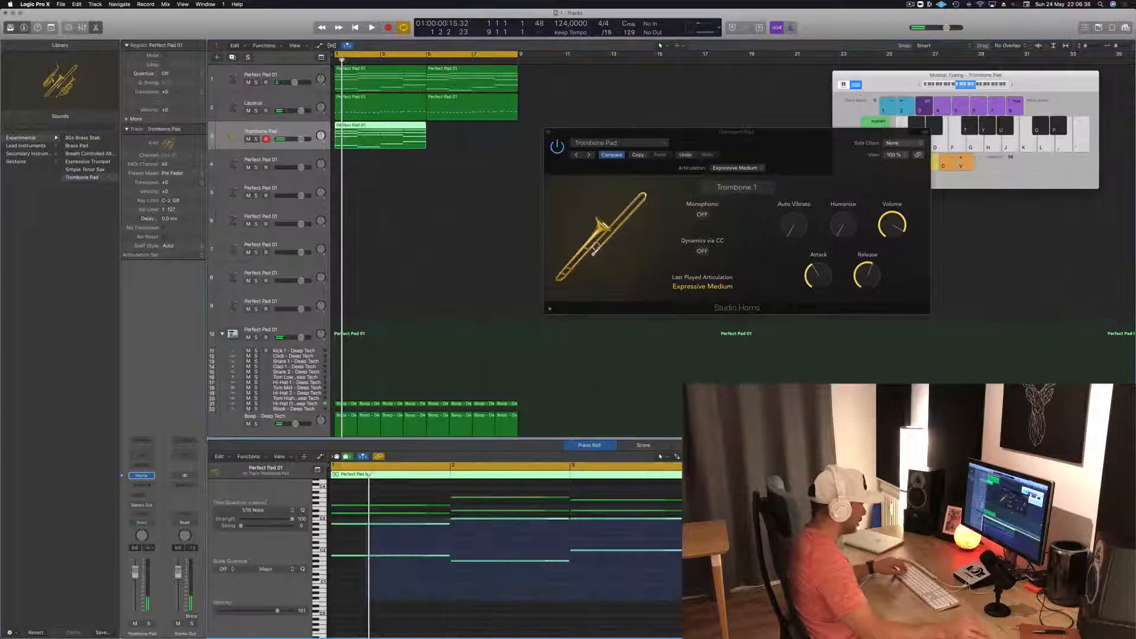
left_click_drag(769, 600, 771, 600)
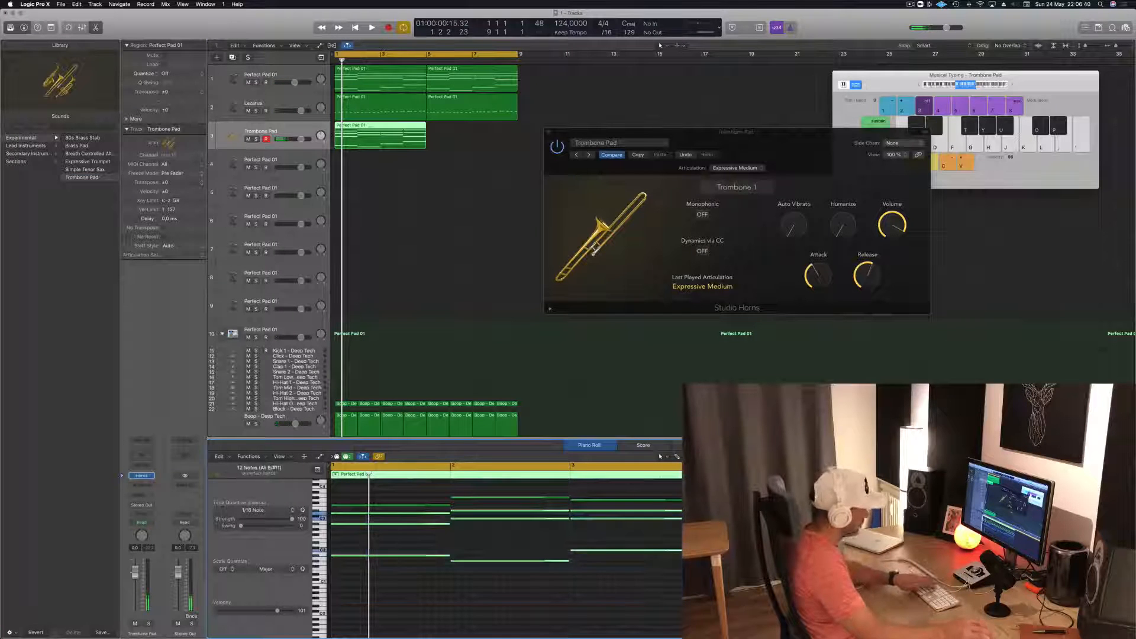
key("Delete")
- Play the loop to judge the trombone line against the pad, bass and drums
key("space")
left_click(397, 130)
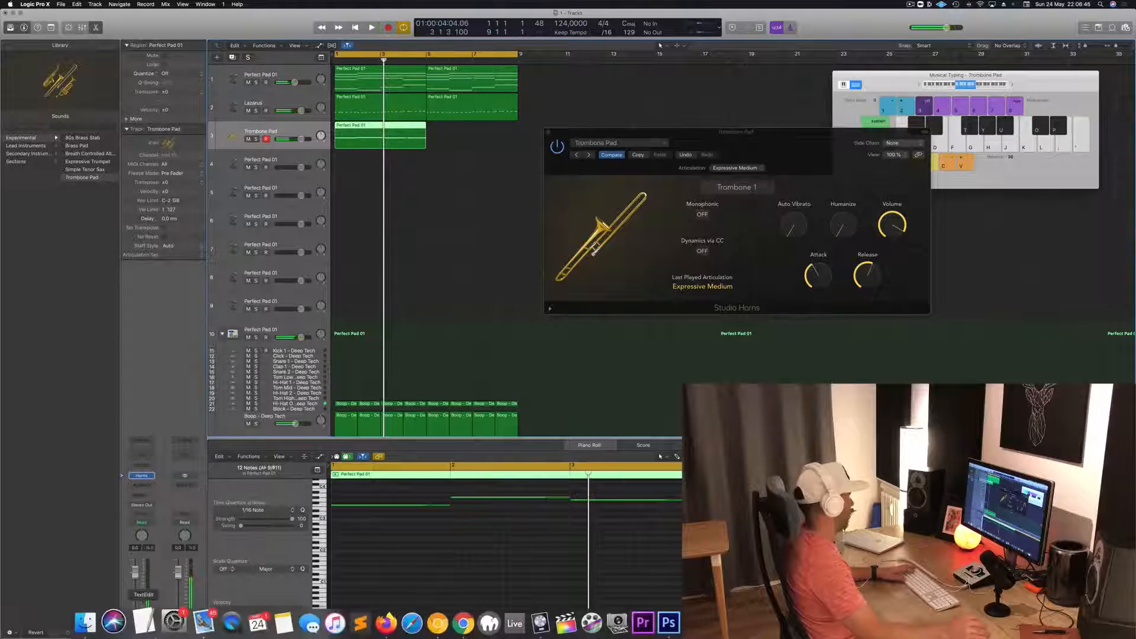
key("space")
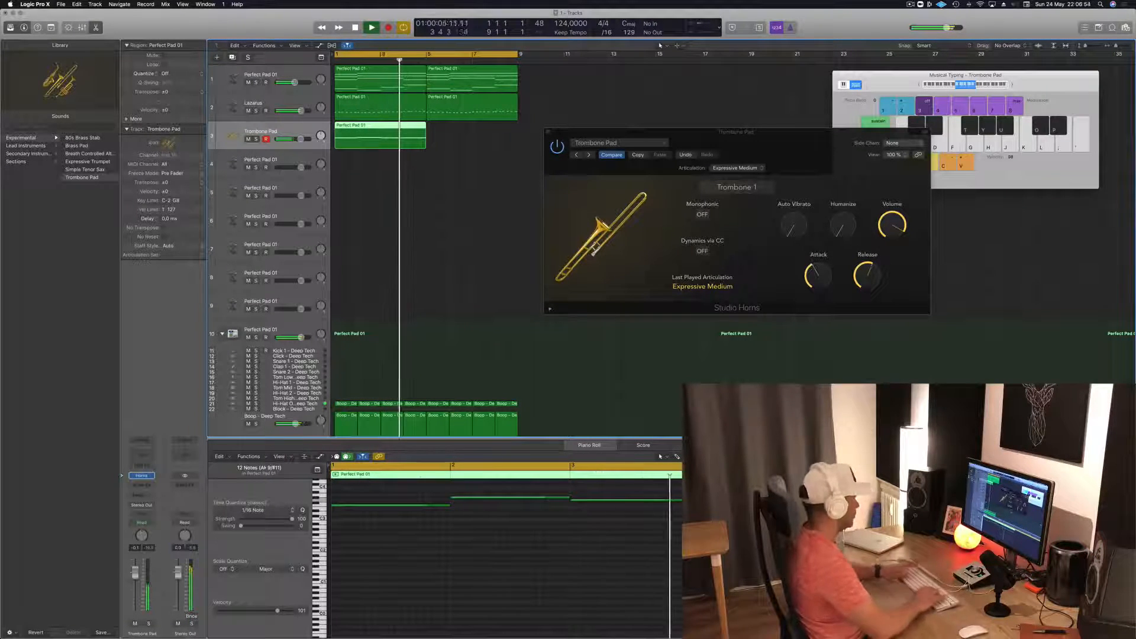
left_click(370, 276)
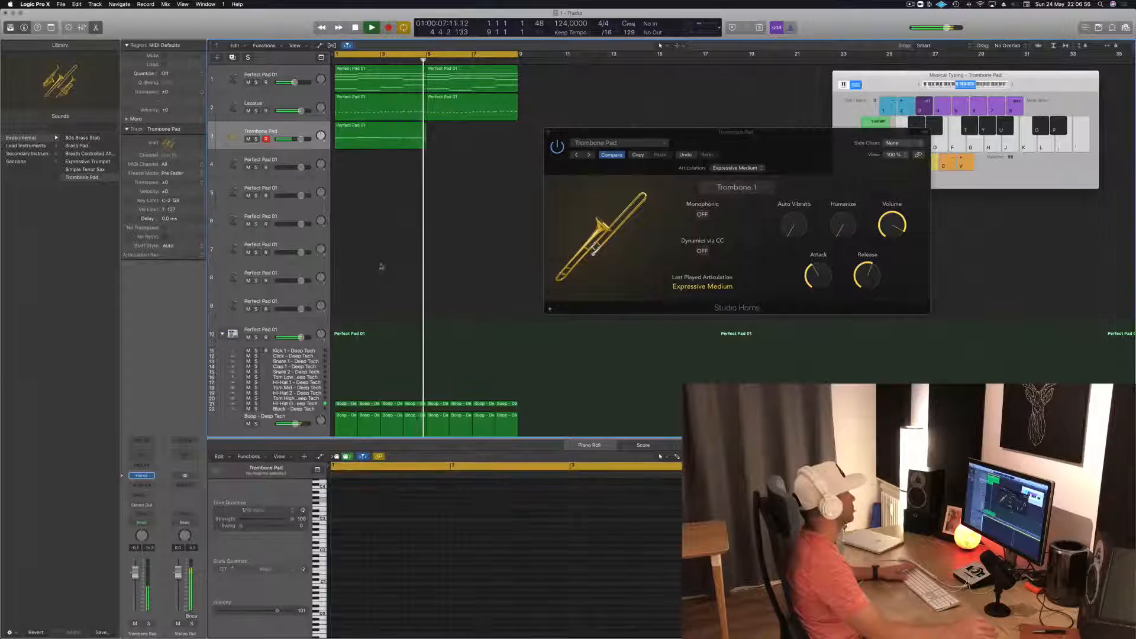
left_click(395, 131)
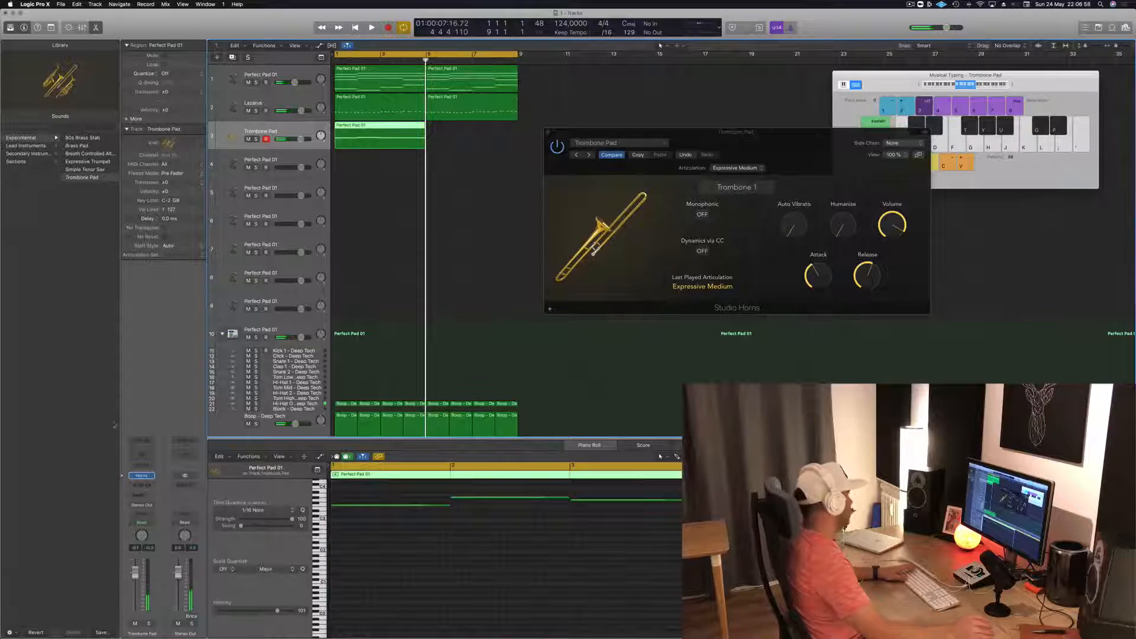
- Replace the track's Studio Horns with stereo Studio Strings and add a send to Bus 3
left_click(150, 478)
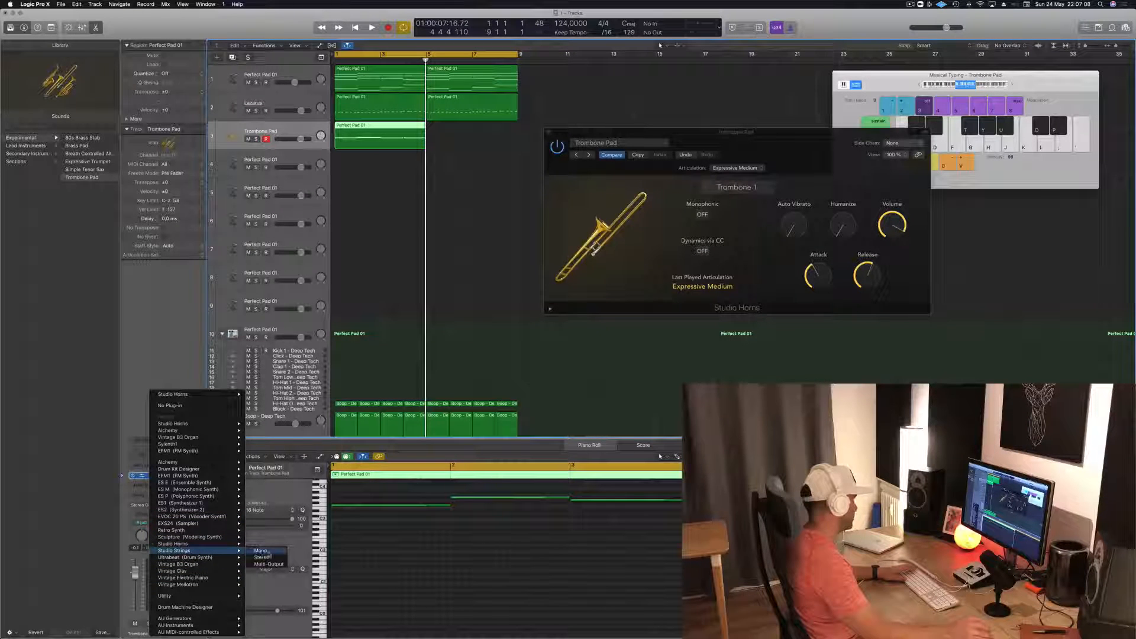
left_click(261, 558)
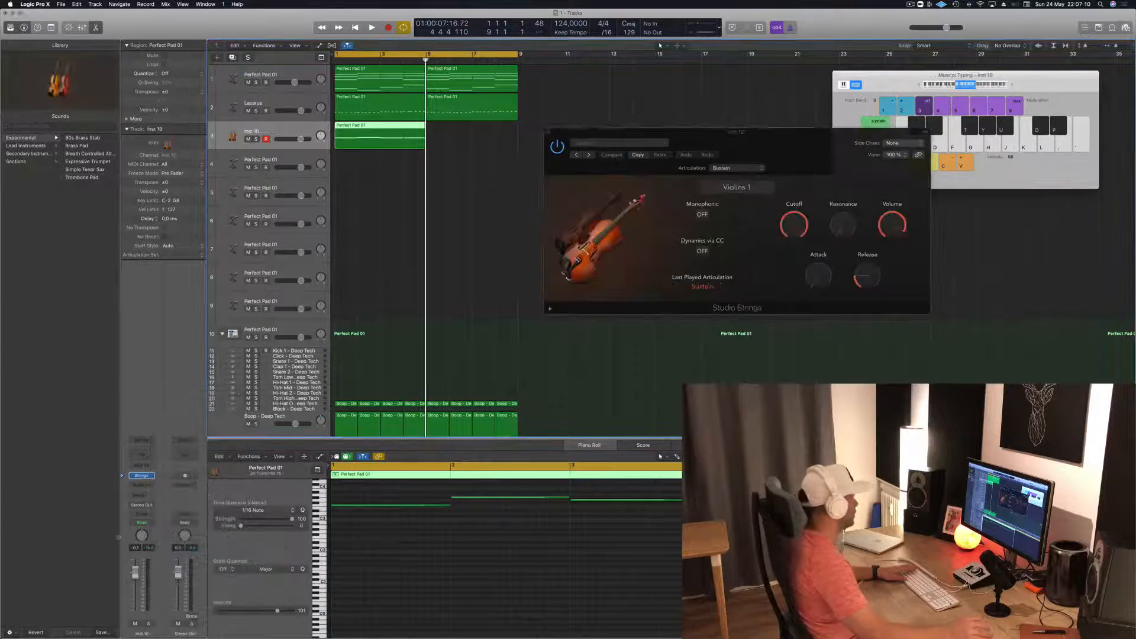
left_click(144, 496)
mouse_move(154, 512)
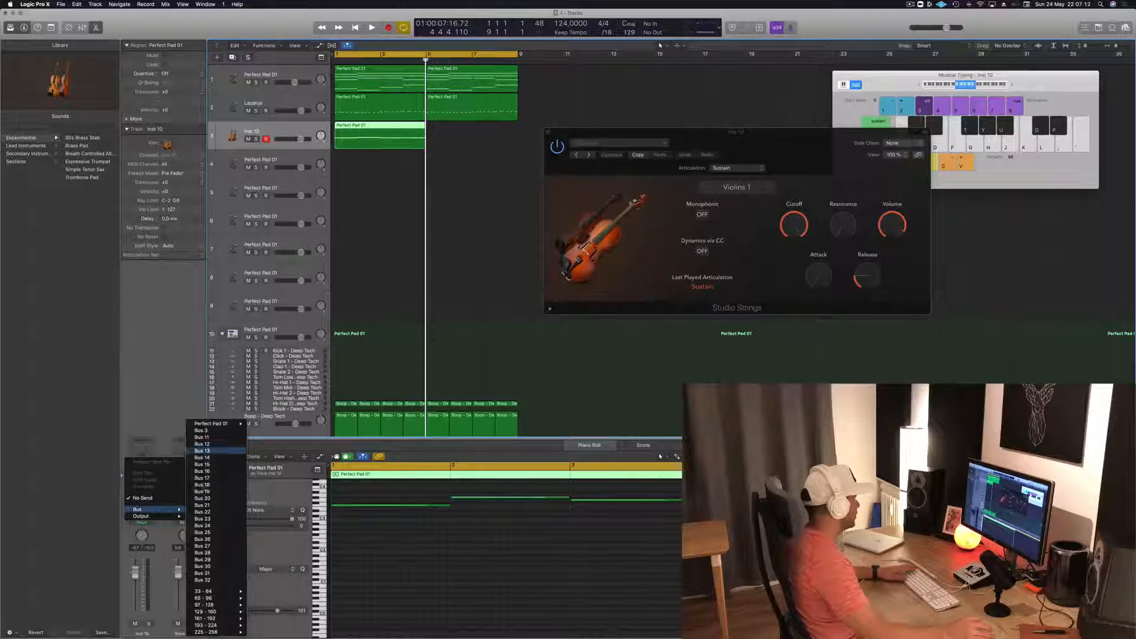
left_click(208, 431)
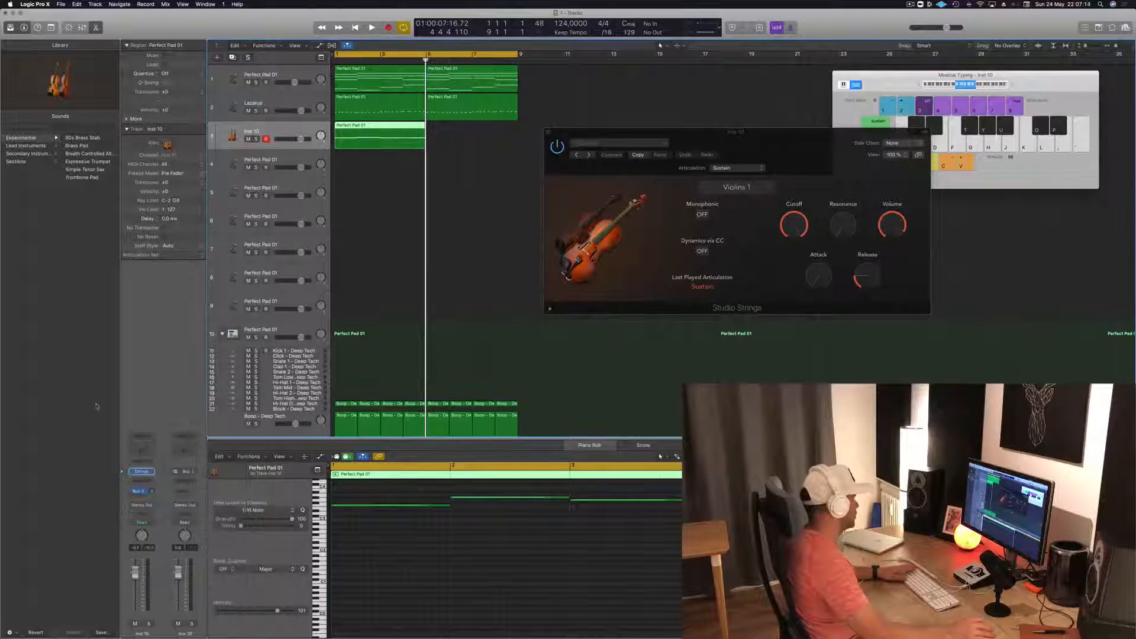
- Insert a stereo SilverVerb on the Bus 3 aux channel, using the grandiose preset with Wet at 100%
left_click(192, 486)
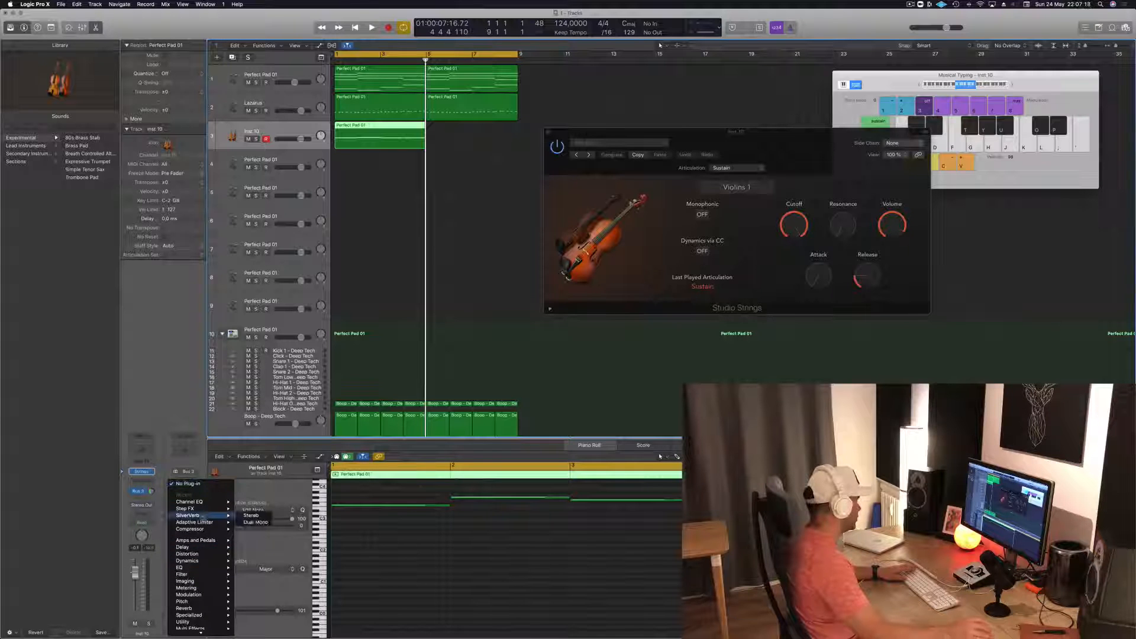
left_click(267, 516)
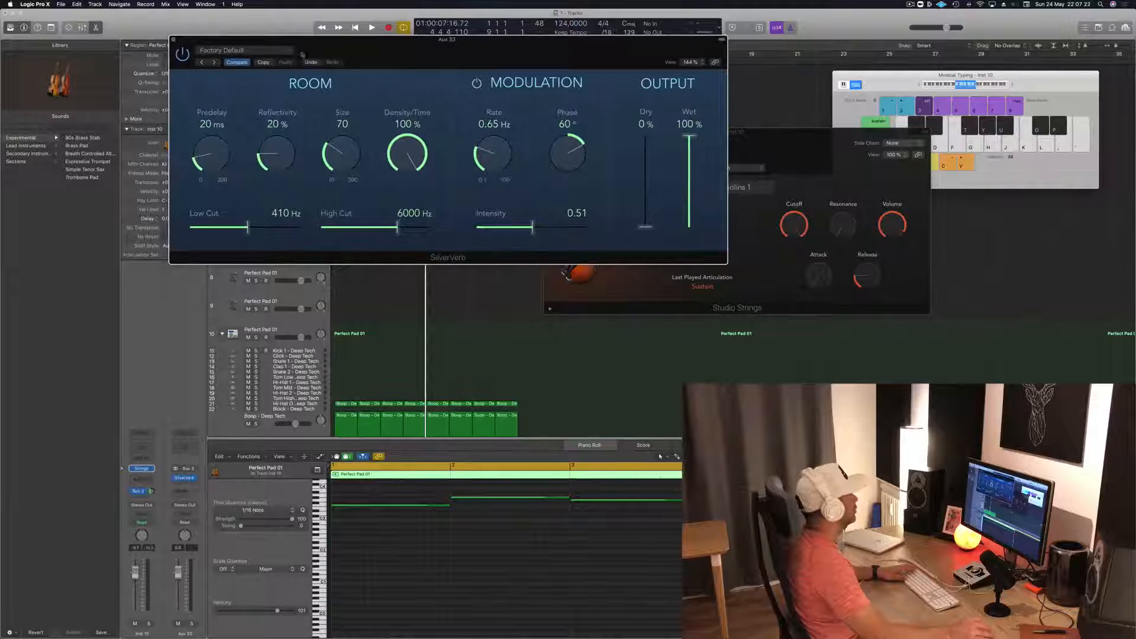
left_click(255, 51)
left_click(218, 193)
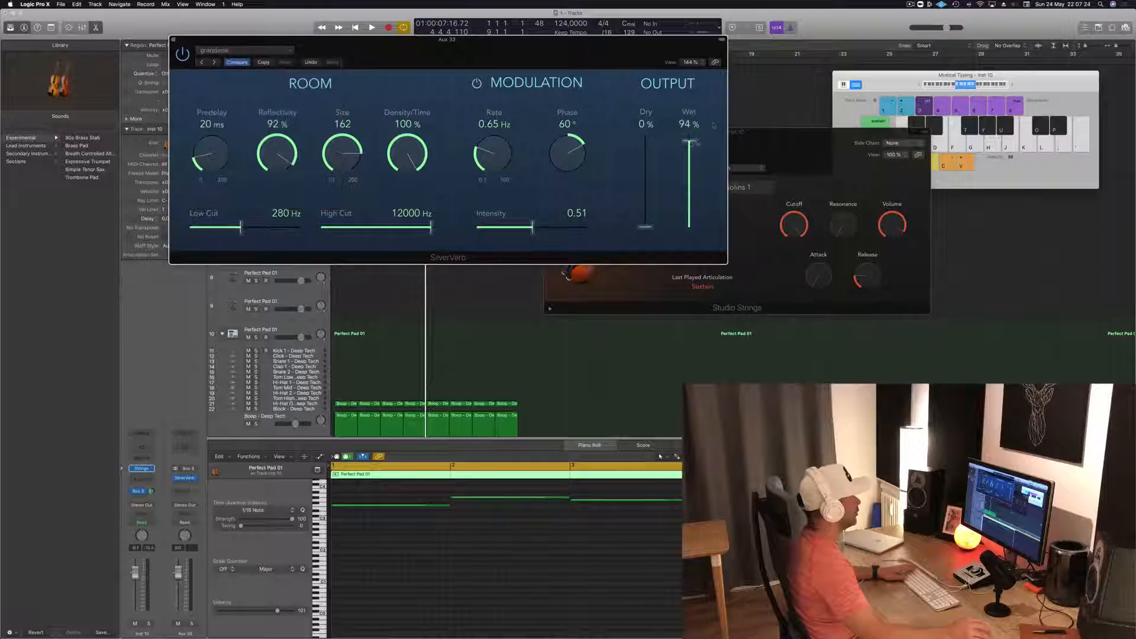
left_click_drag(623, 48, 905, 25)
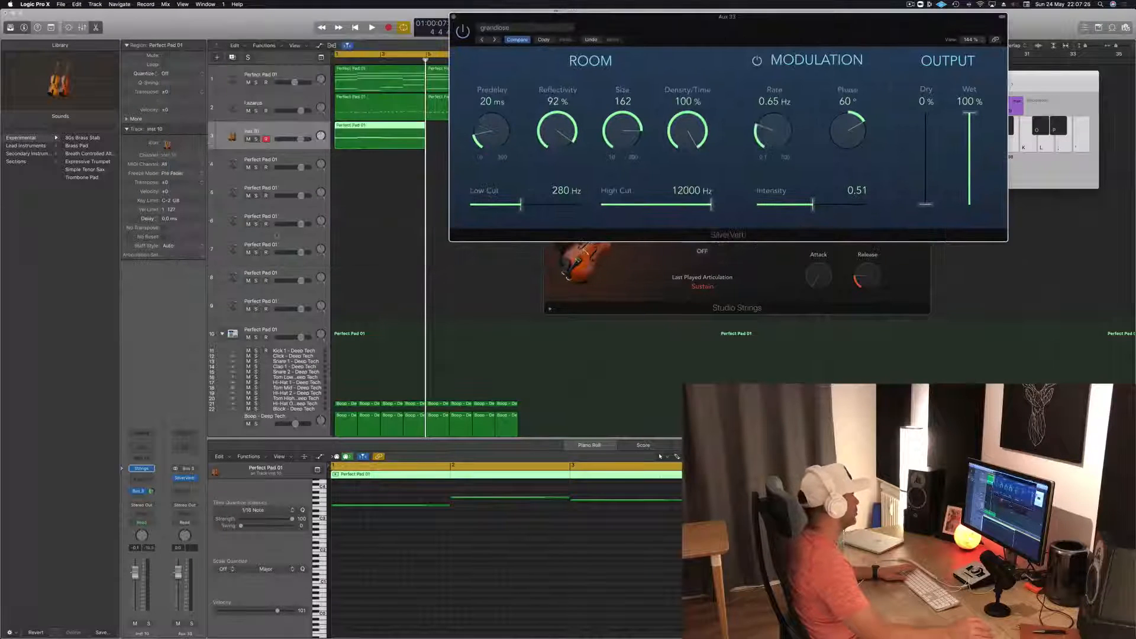
- Lower the strings track's volume and play the loop to check its balance
left_click(284, 134)
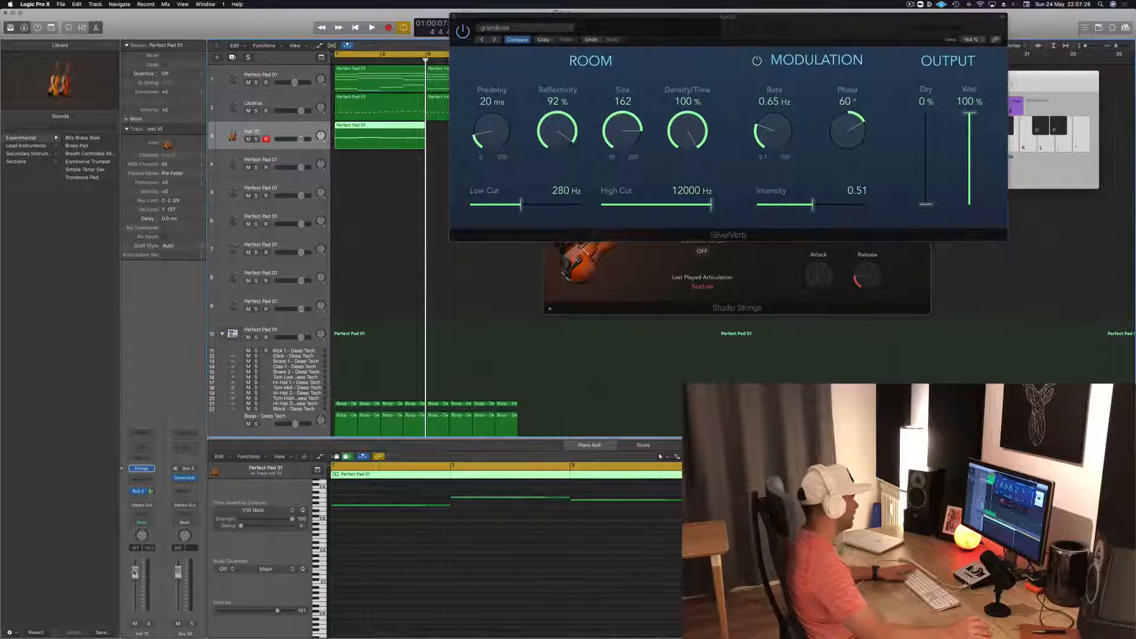
key("space")
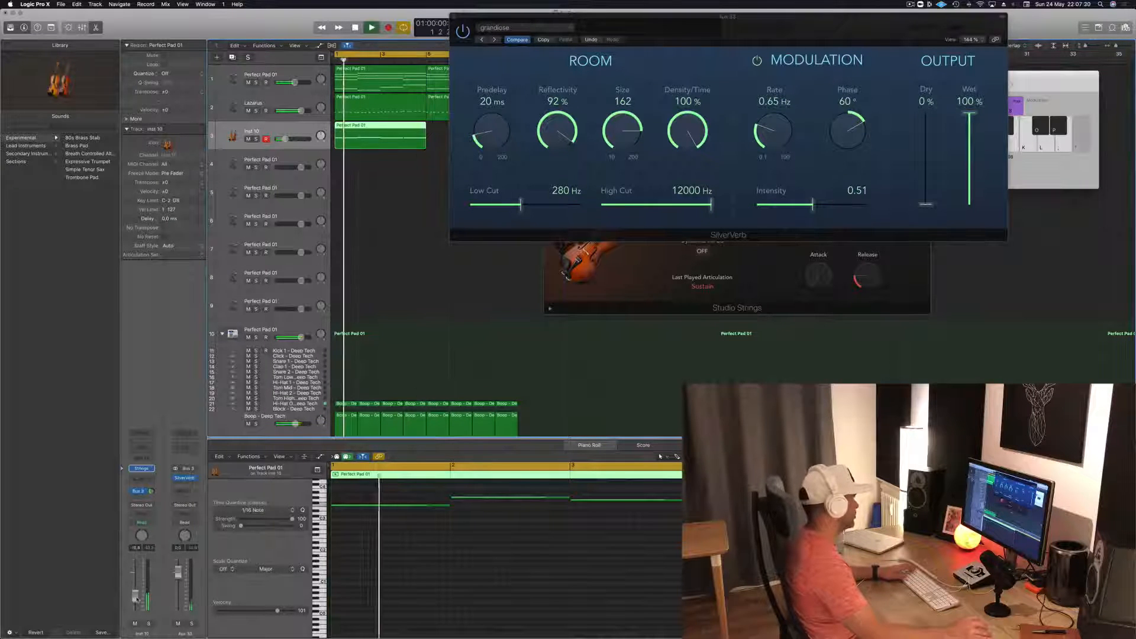
left_click_drag(740, 20, 863, 68)
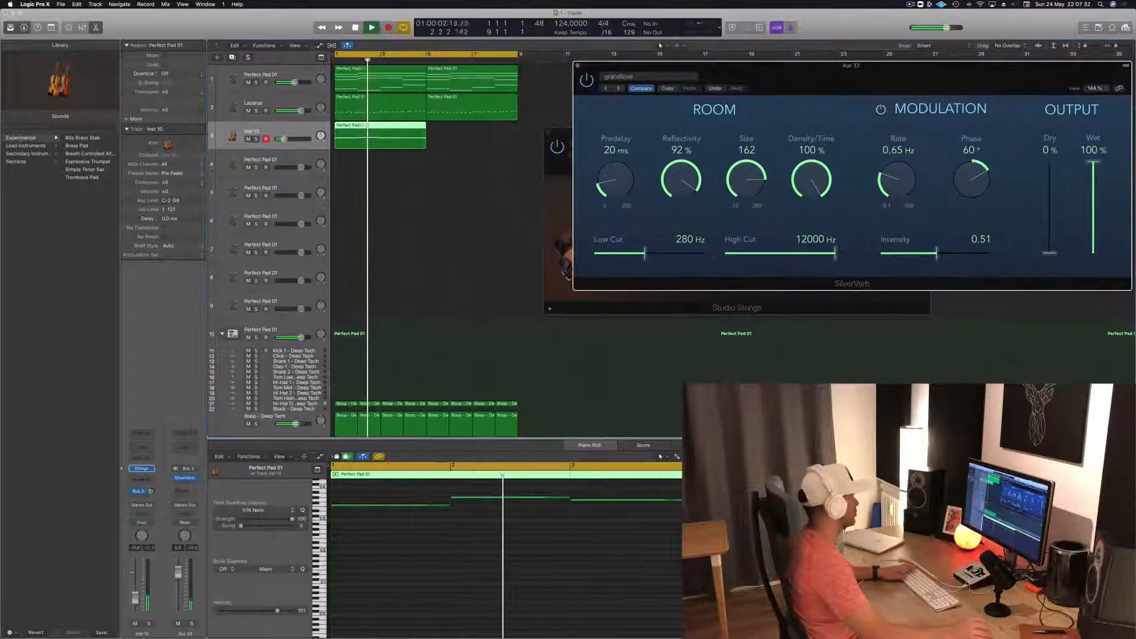
left_click(506, 155)
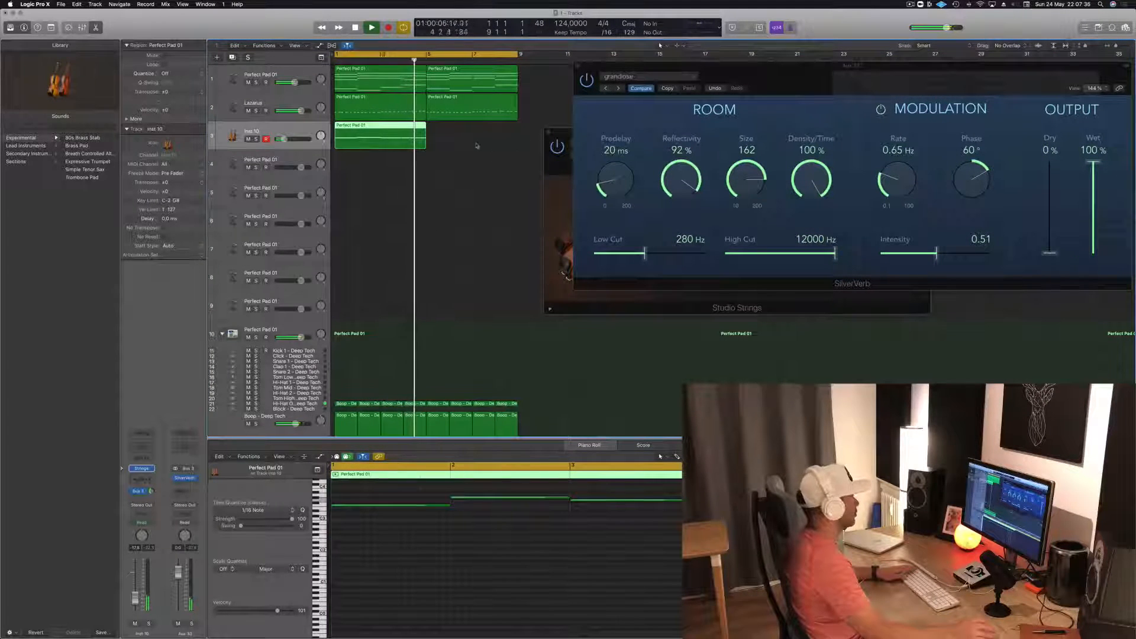
key("space")
key("space")
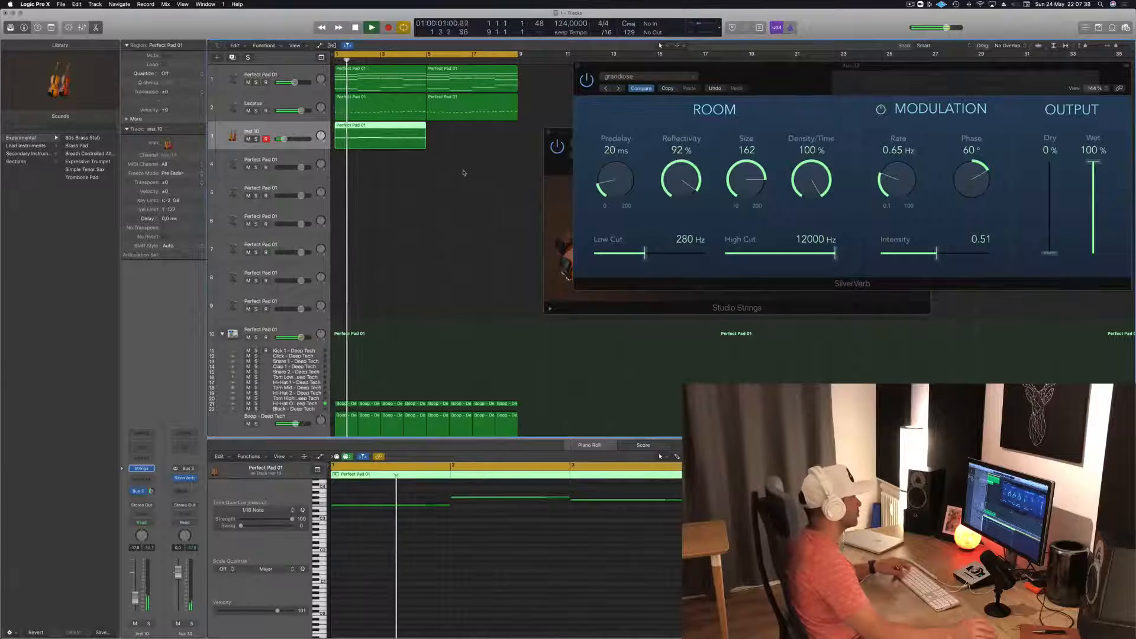
- Compare the pad and strings regions' notes, and lower the strings line's bar-4 note while checking it in the loop
scroll(464, 171, "left", 1)
left_click(393, 85)
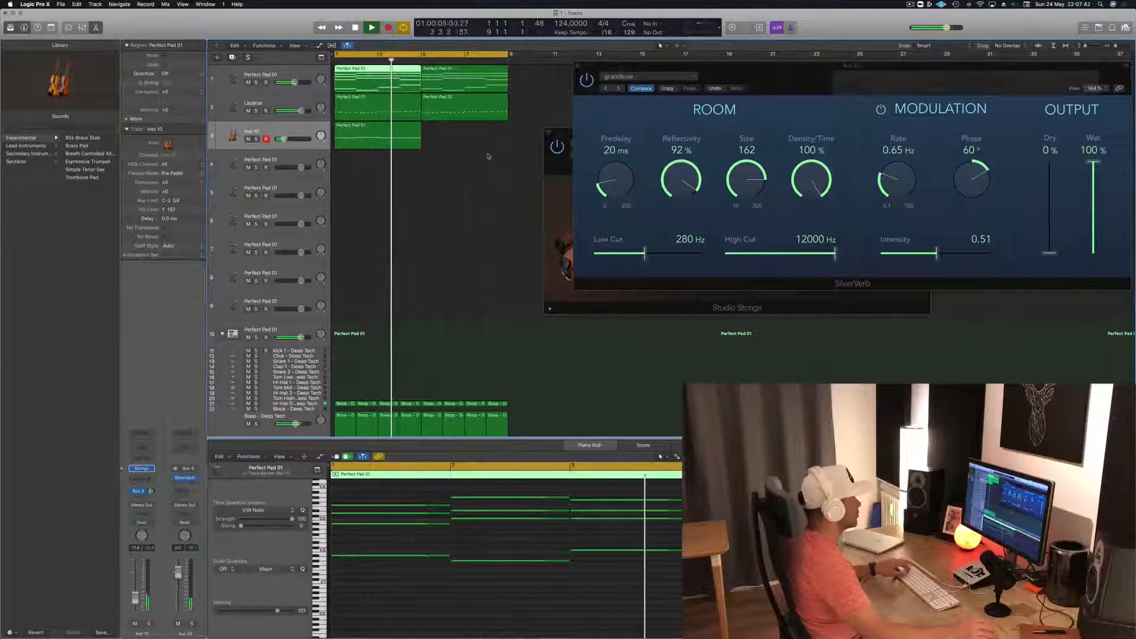
left_click(398, 131)
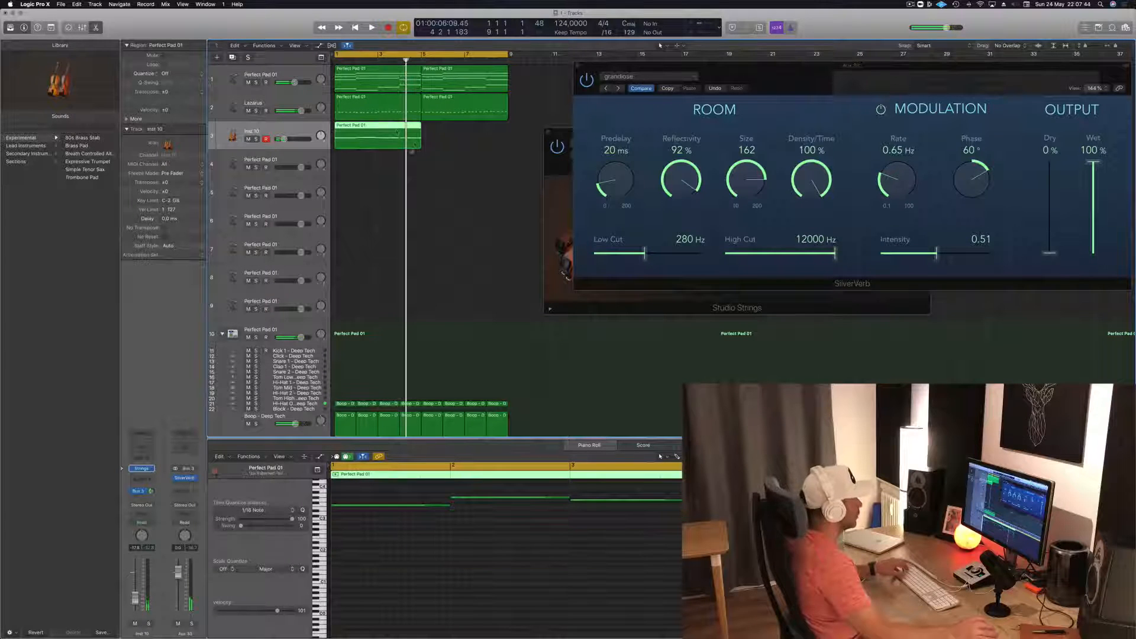
left_click(394, 70)
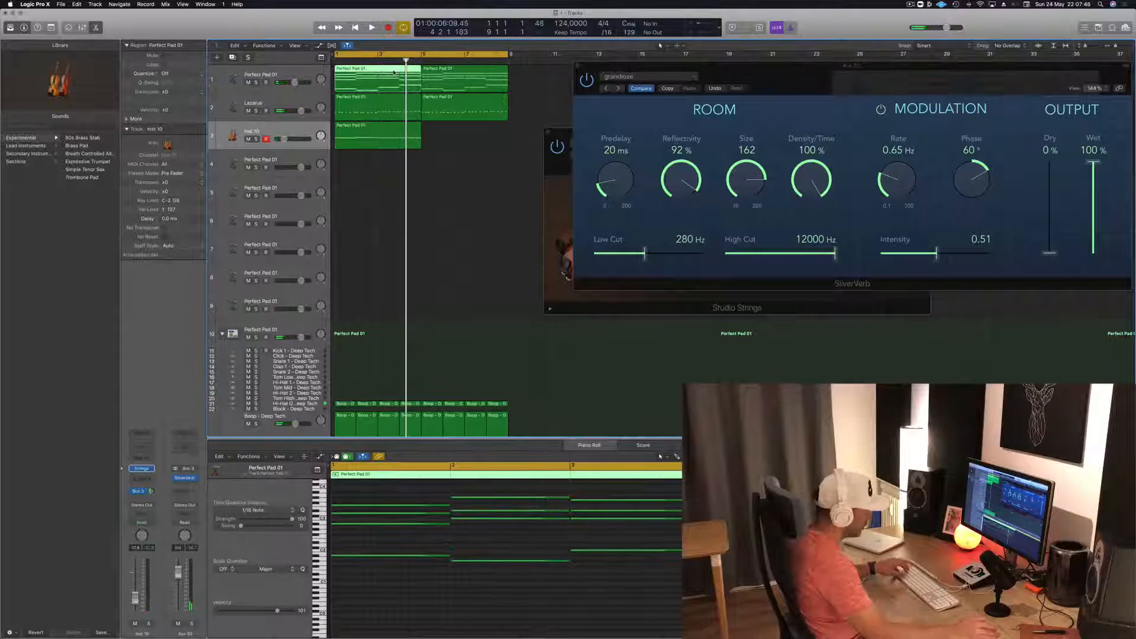
left_click(415, 135)
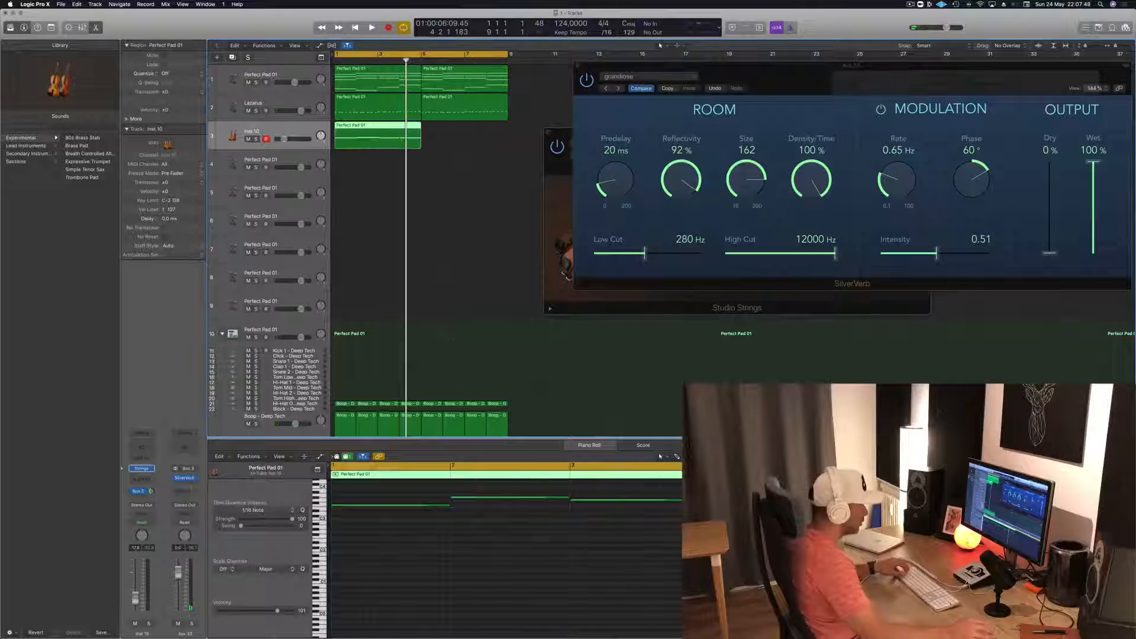
left_click(726, 500)
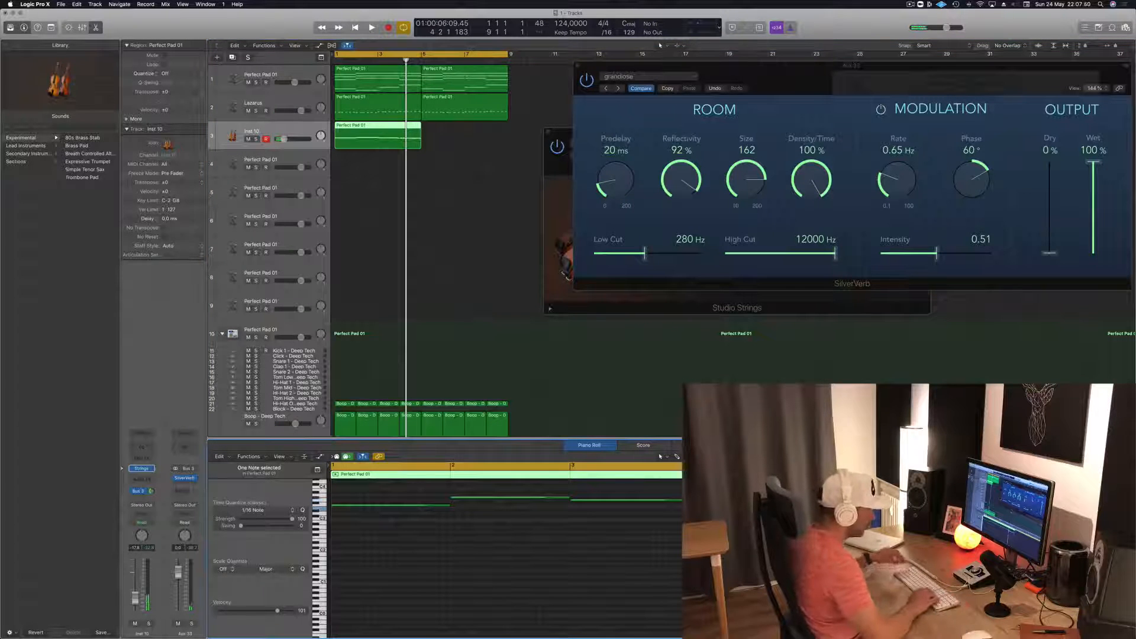
key("space")
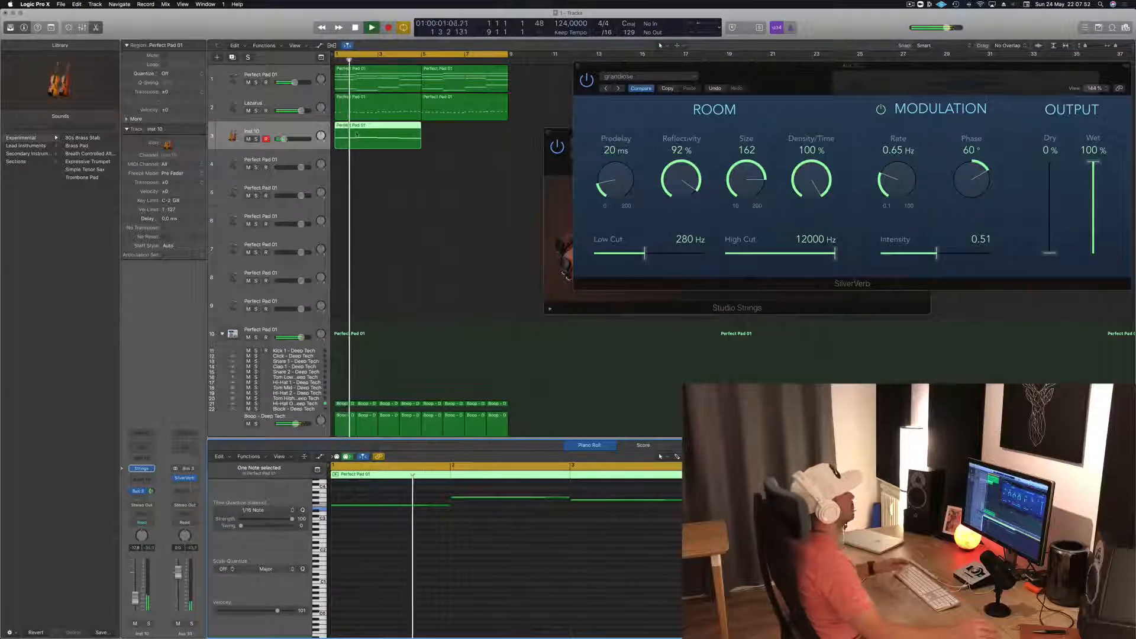
- Try a copy of the strings region at bar 5 against the loop, and remove it again
left_click_drag(369, 128, 458, 132)
left_click(282, 131)
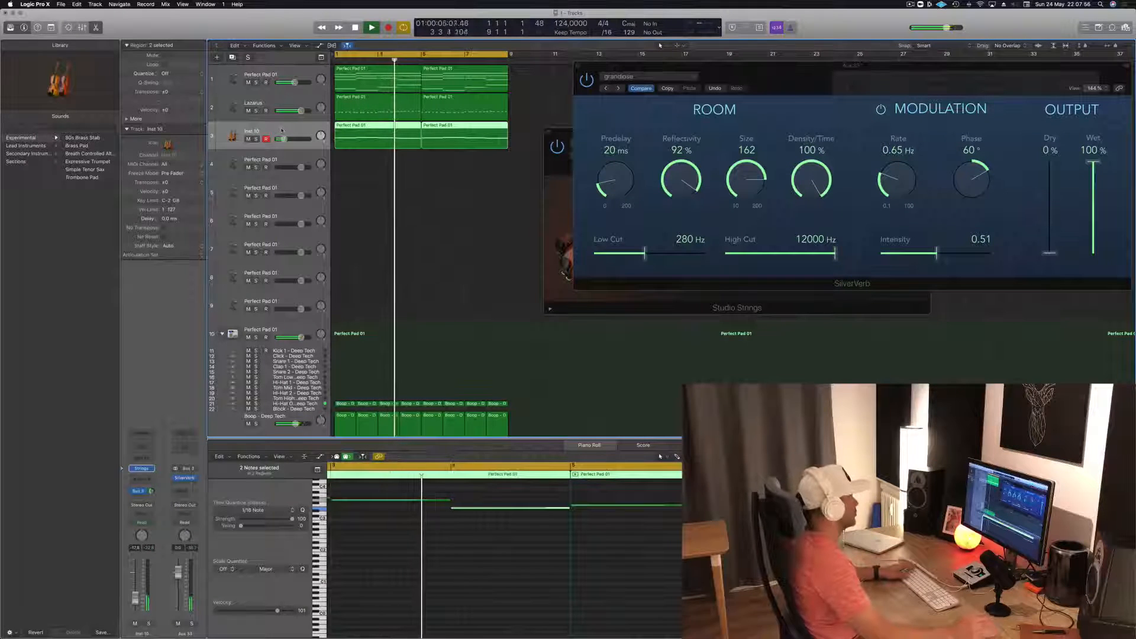
left_click(520, 520)
key("space")
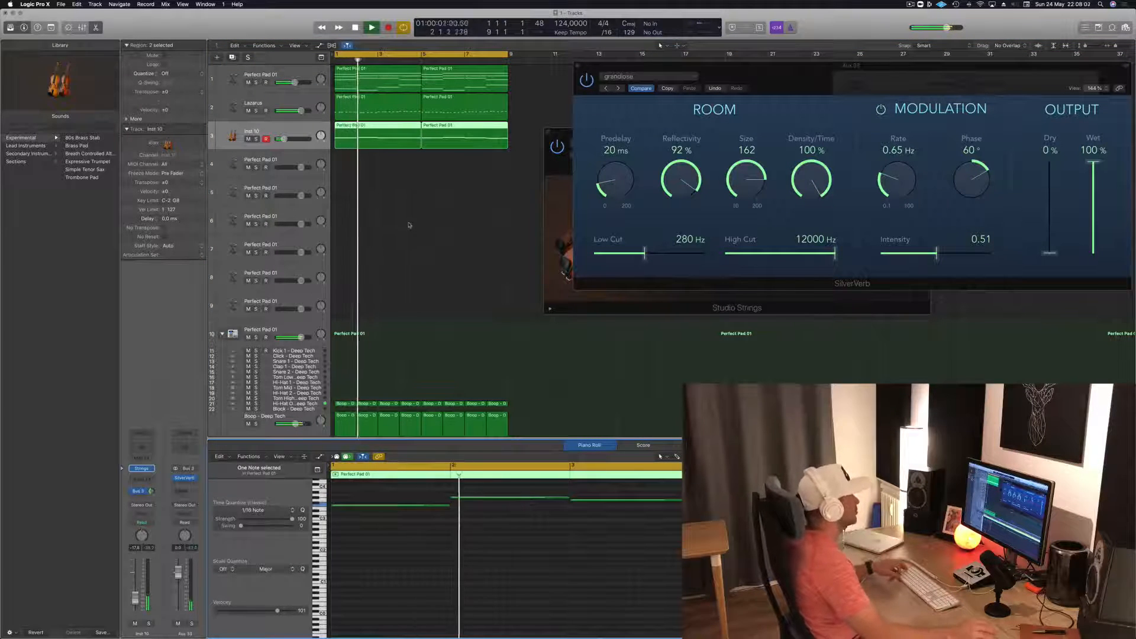
left_click(389, 155)
left_click(394, 136)
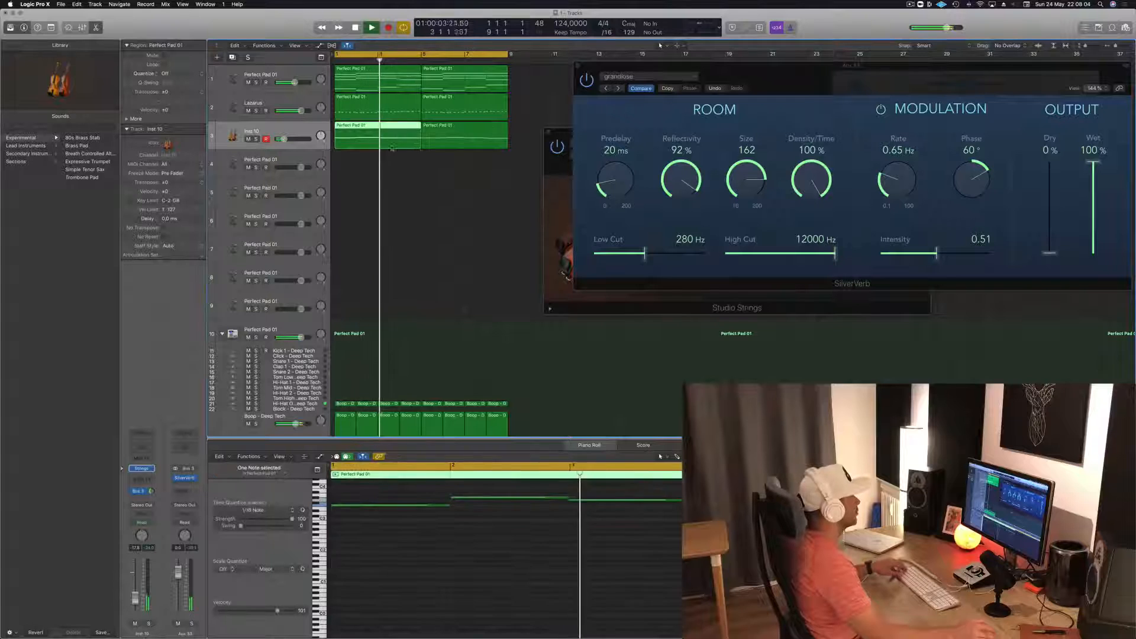
scroll(426, 272, "down", 2)
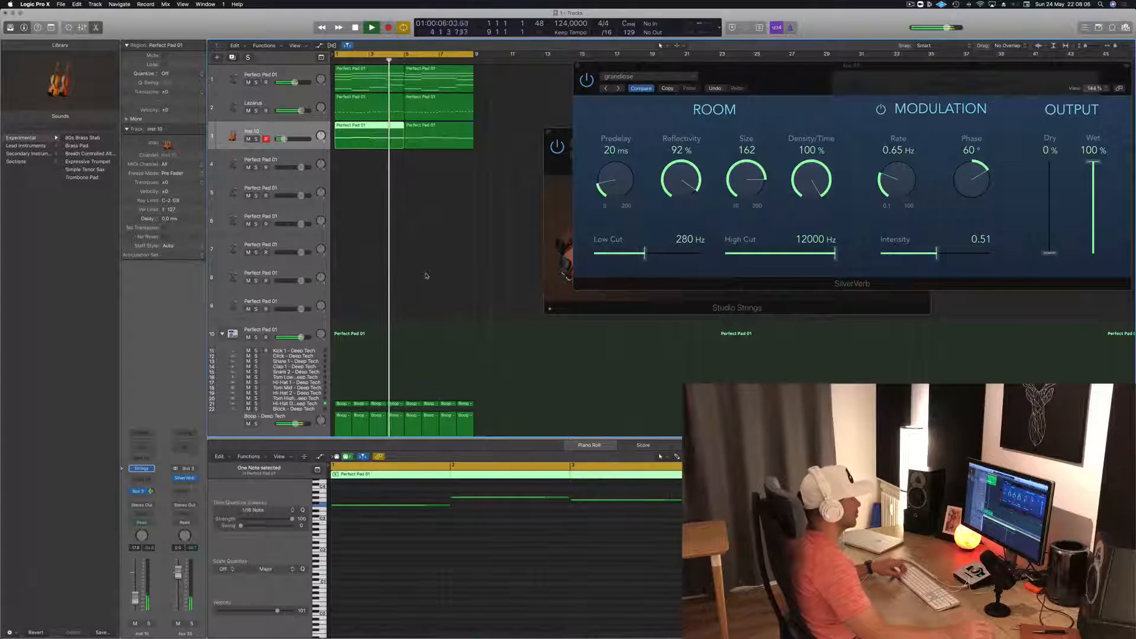
left_click(443, 135)
key("space")
key("Delete")
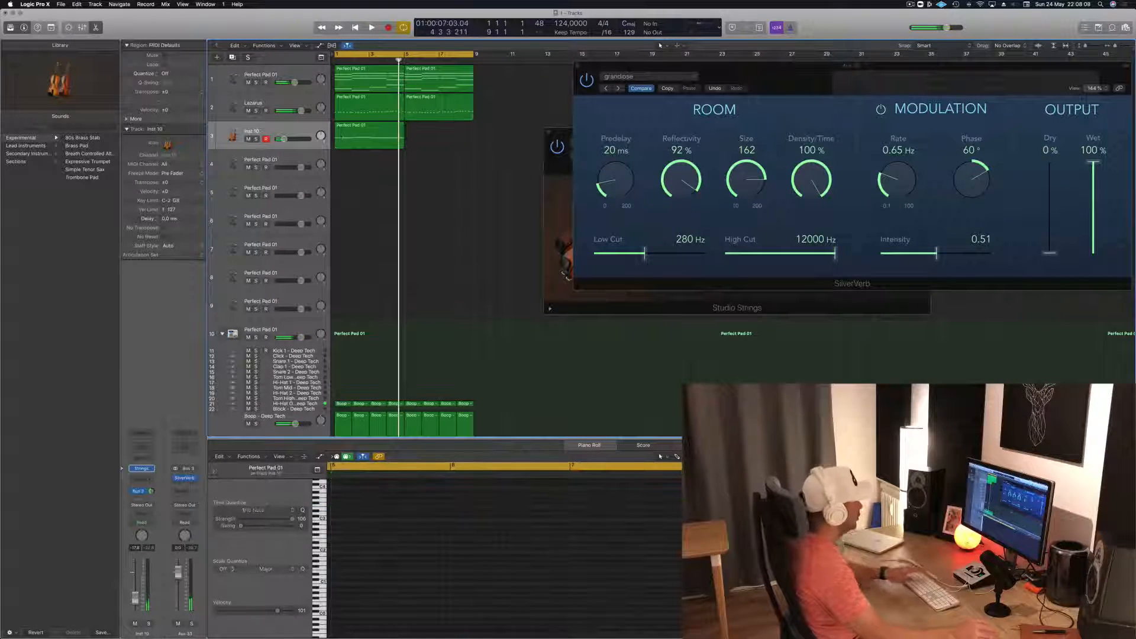
- Copy the four-bar strings region to bar 5 and raise the strings track's volume slightly
left_click_drag(348, 135, 429, 145)
key("space")
left_click_drag(284, 139, 286, 139)
- Try the experimental Full Strings for Layers preset in Studio Strings and listen to it in the loop
left_click(142, 469)
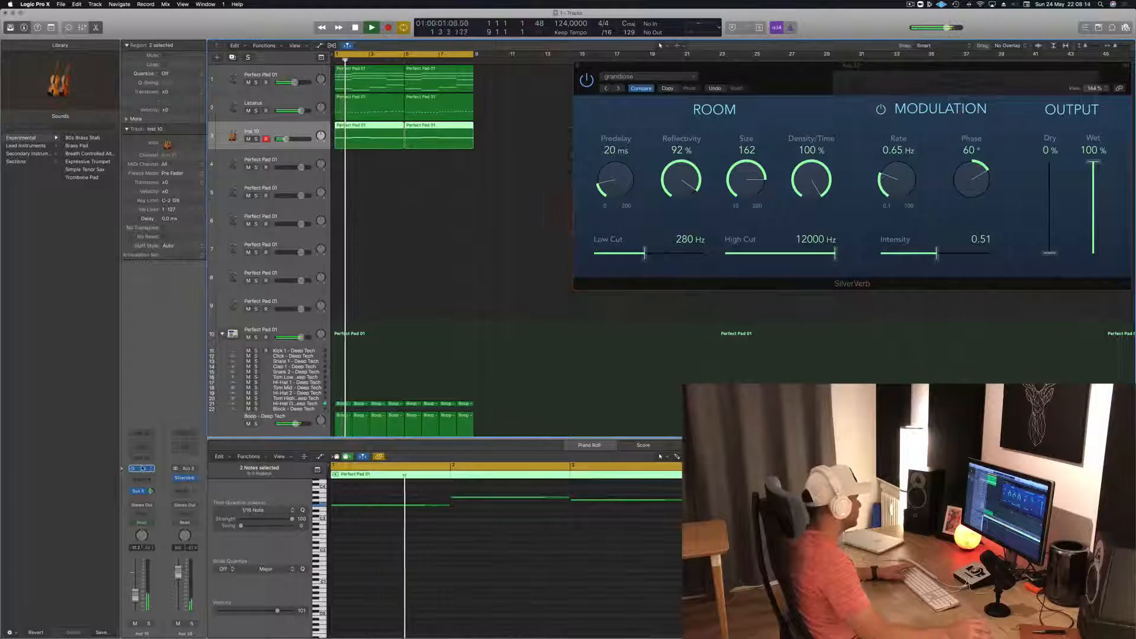
left_click(142, 469)
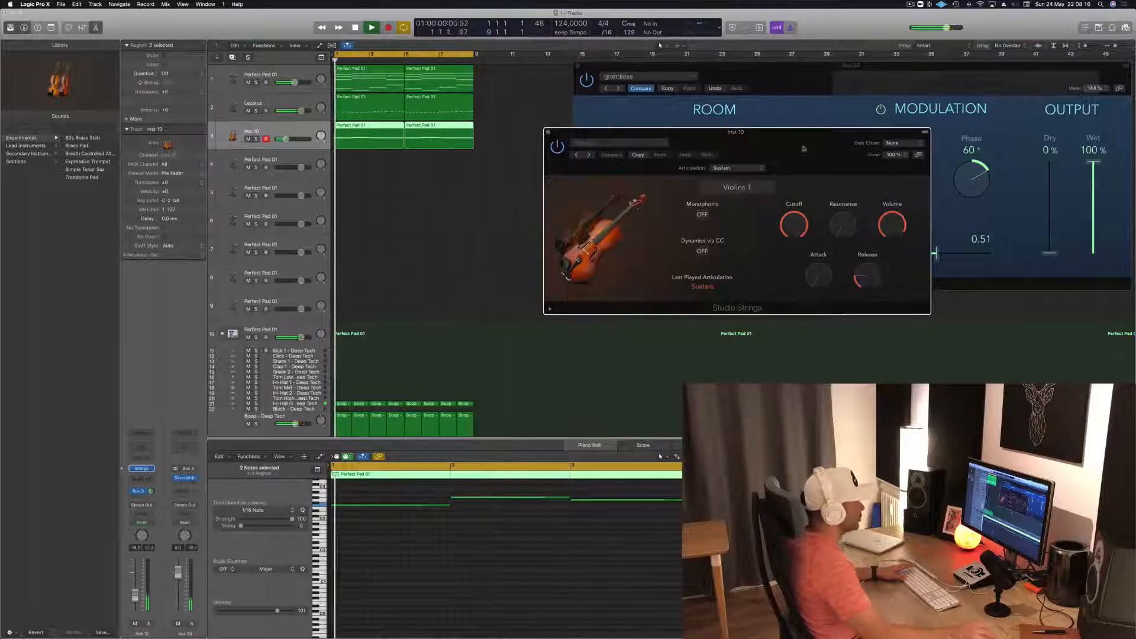
left_click_drag(699, 157, 537, 157)
left_click(467, 140)
mouse_move(491, 290)
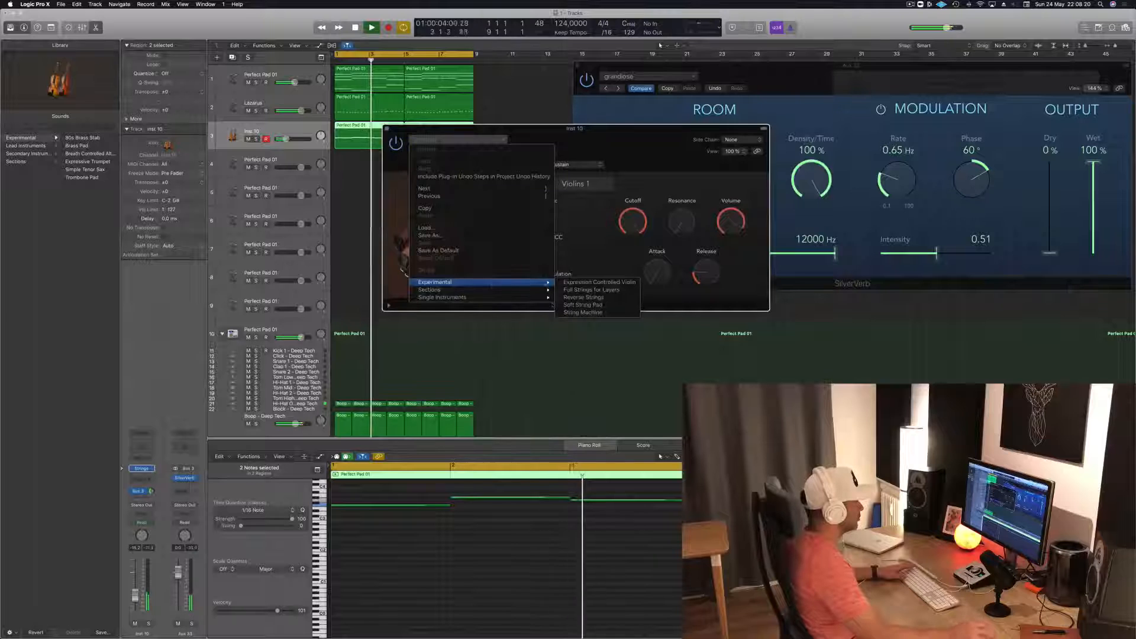
left_click(574, 290)
left_click_drag(630, 128, 711, 159)
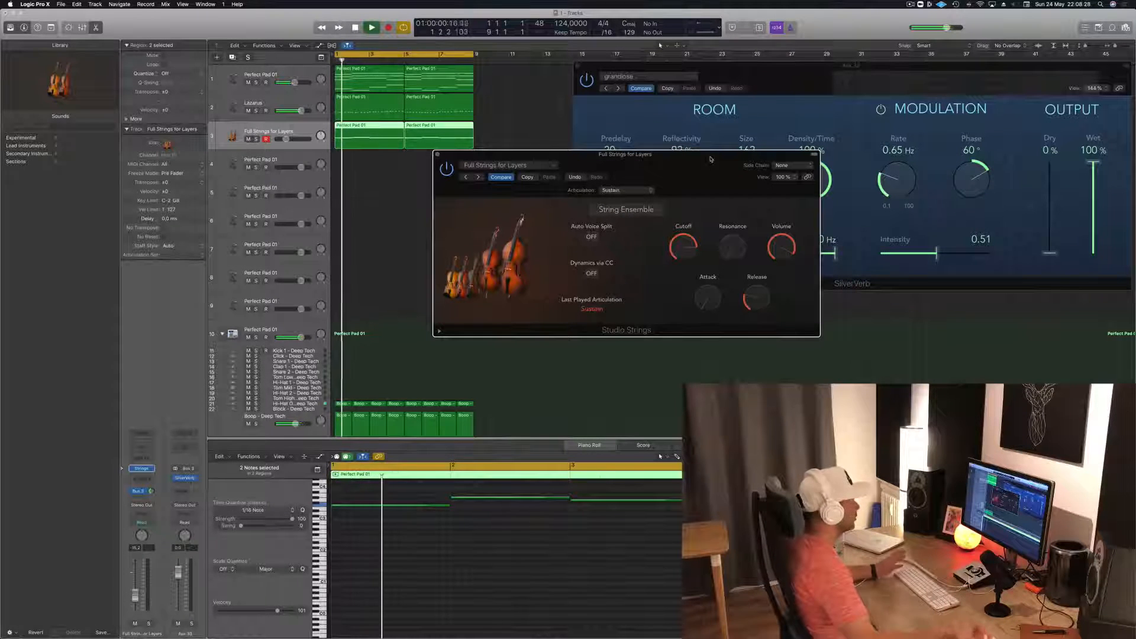
left_click_drag(711, 159, 697, 199)
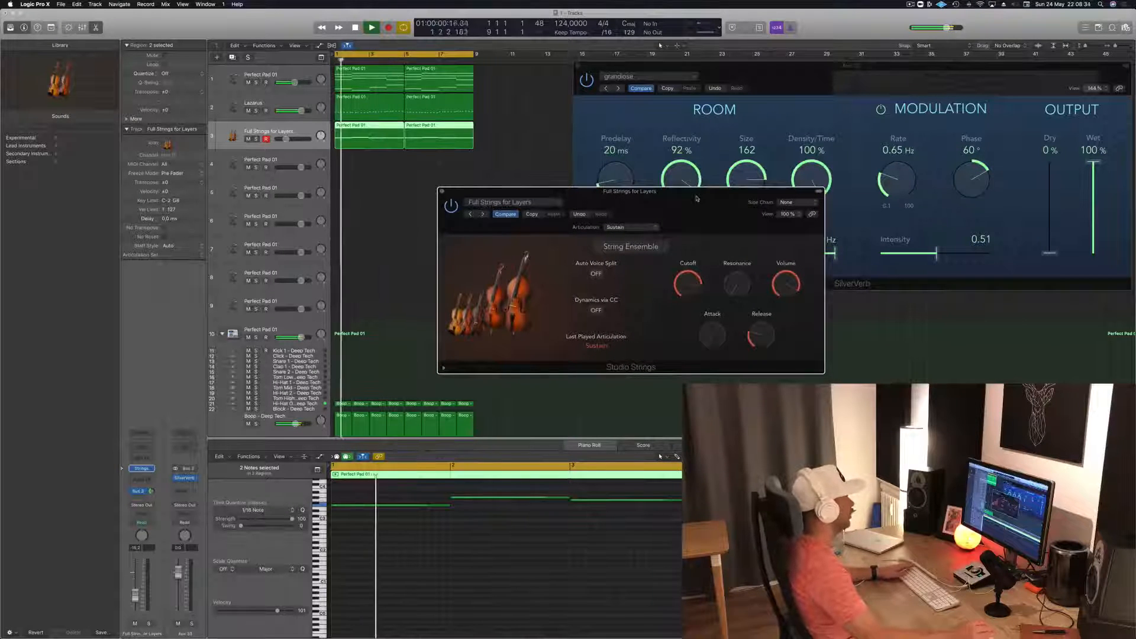
mouse_move(697, 199)
left_mouse_down()
mouse_move(738, 190)
mouse_move(707, 192)
left_mouse_up()
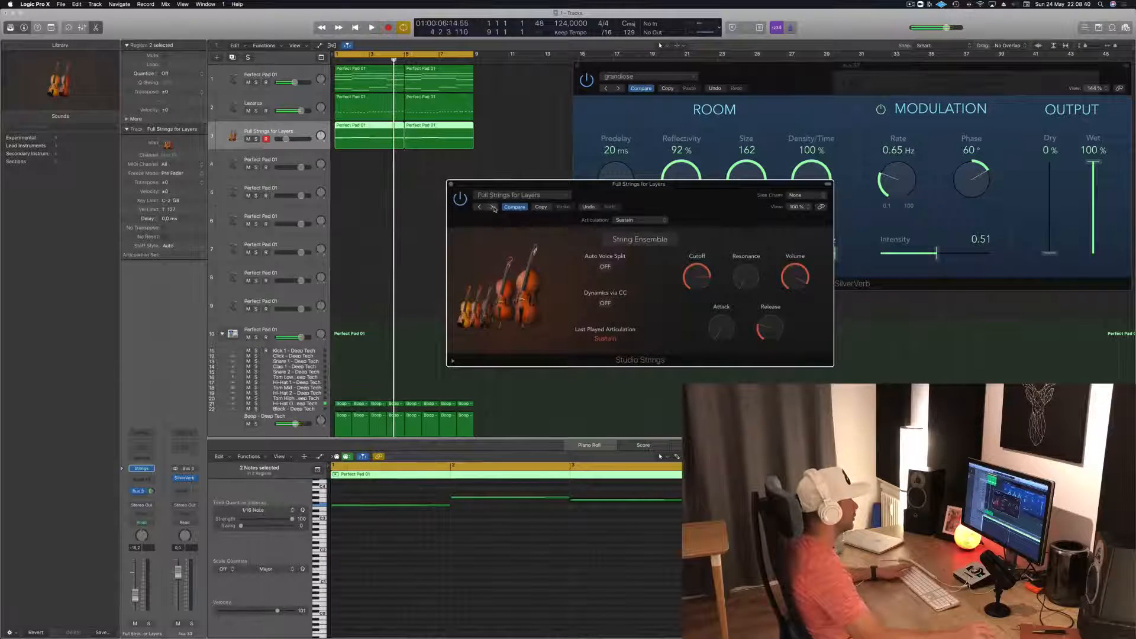
- Try the Reverse Strings and Disco Strings presets on the strings track while playing the loop
key("Return")
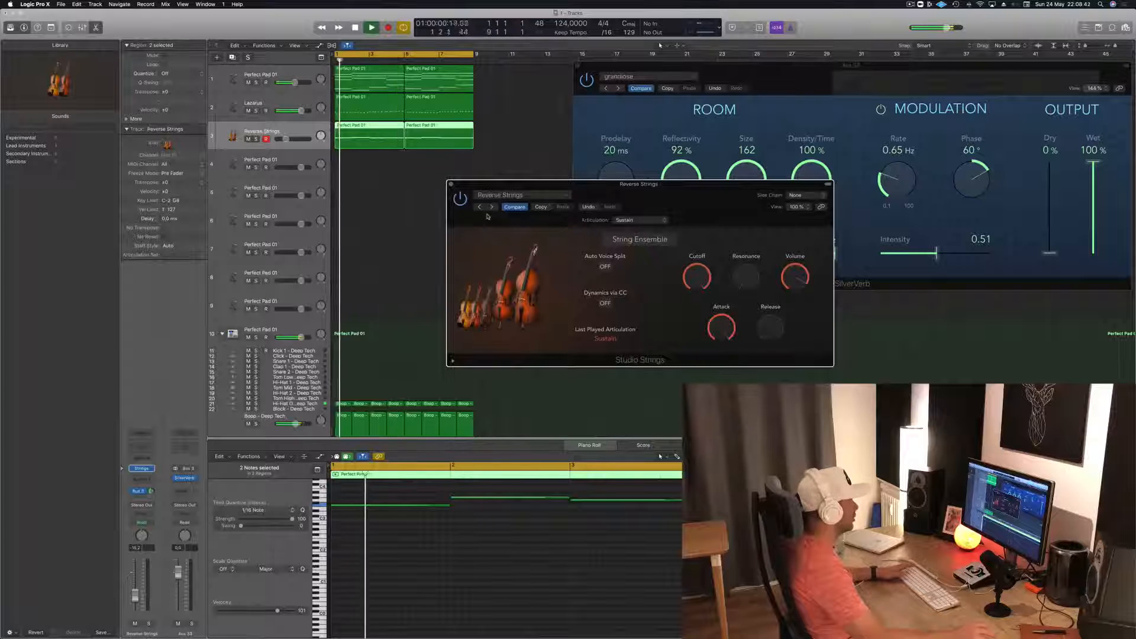
left_click(526, 196)
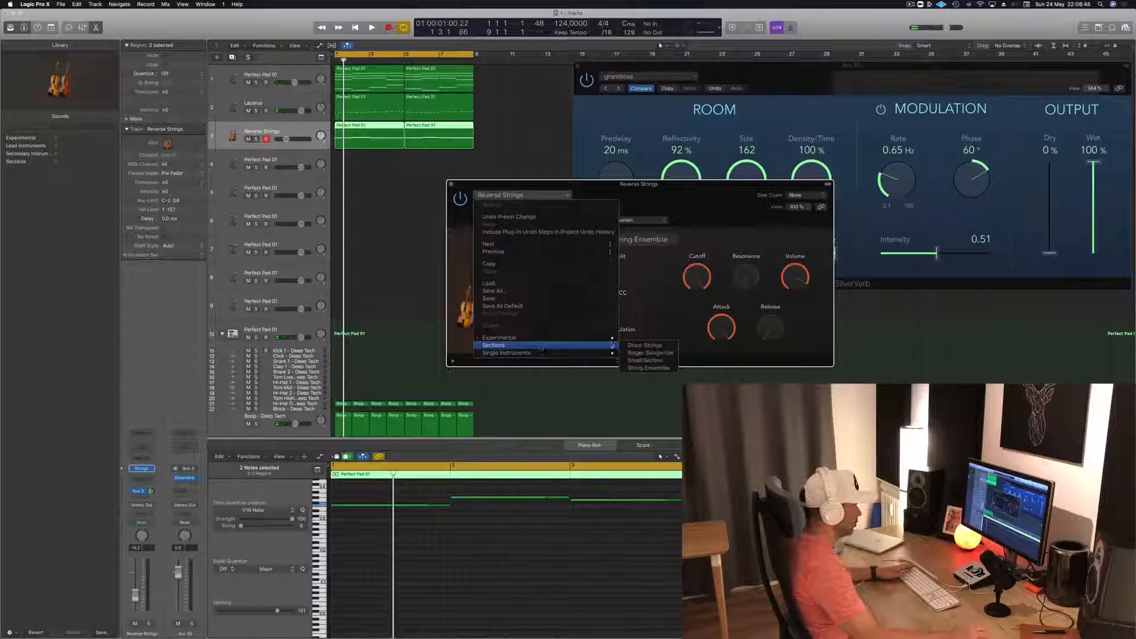
left_click(668, 345)
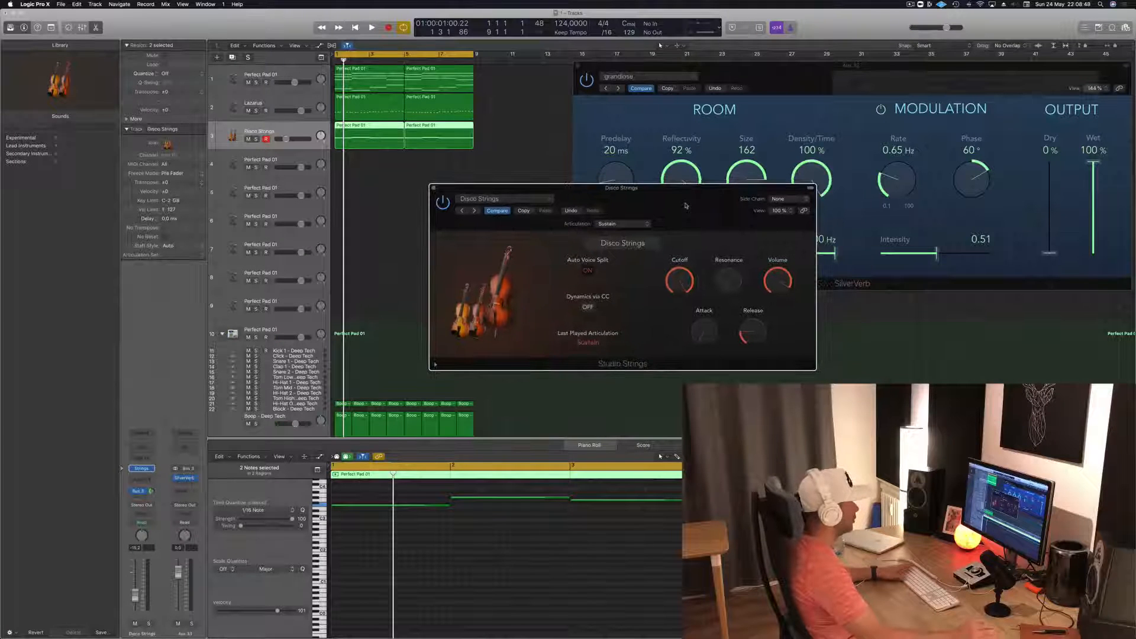
key("space")
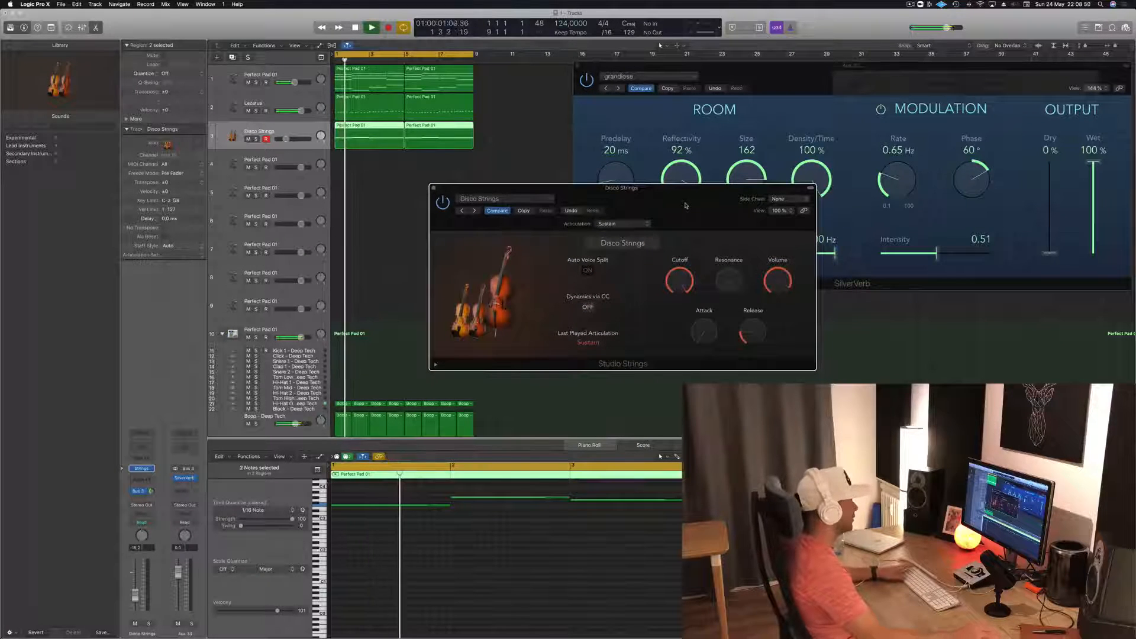
left_click_drag(674, 207, 657, 207)
key("space")
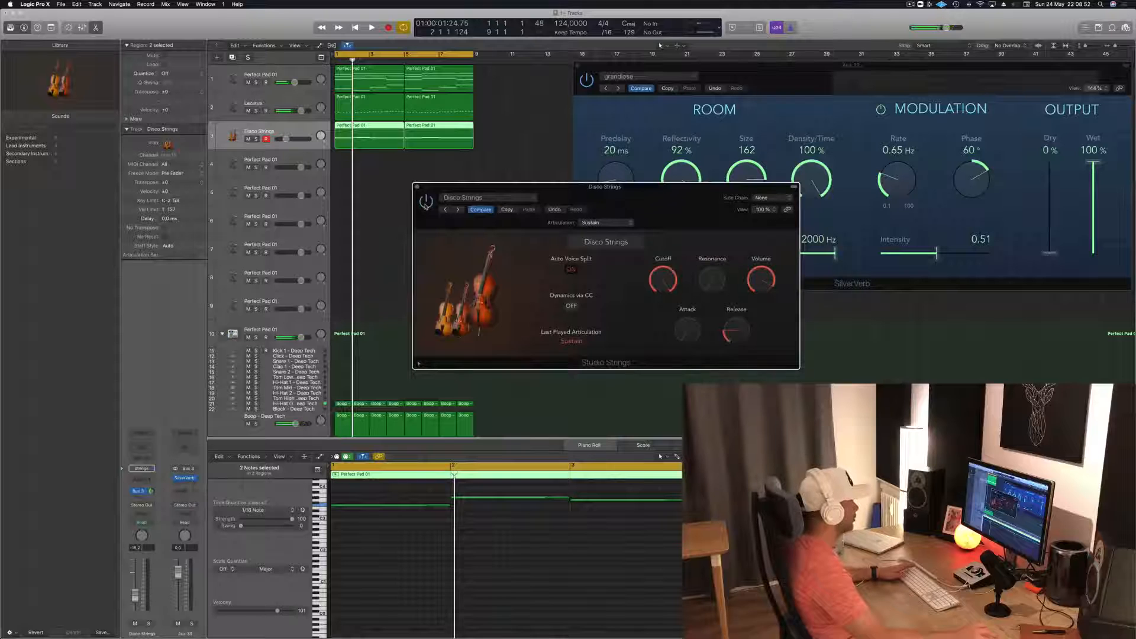
key("space")
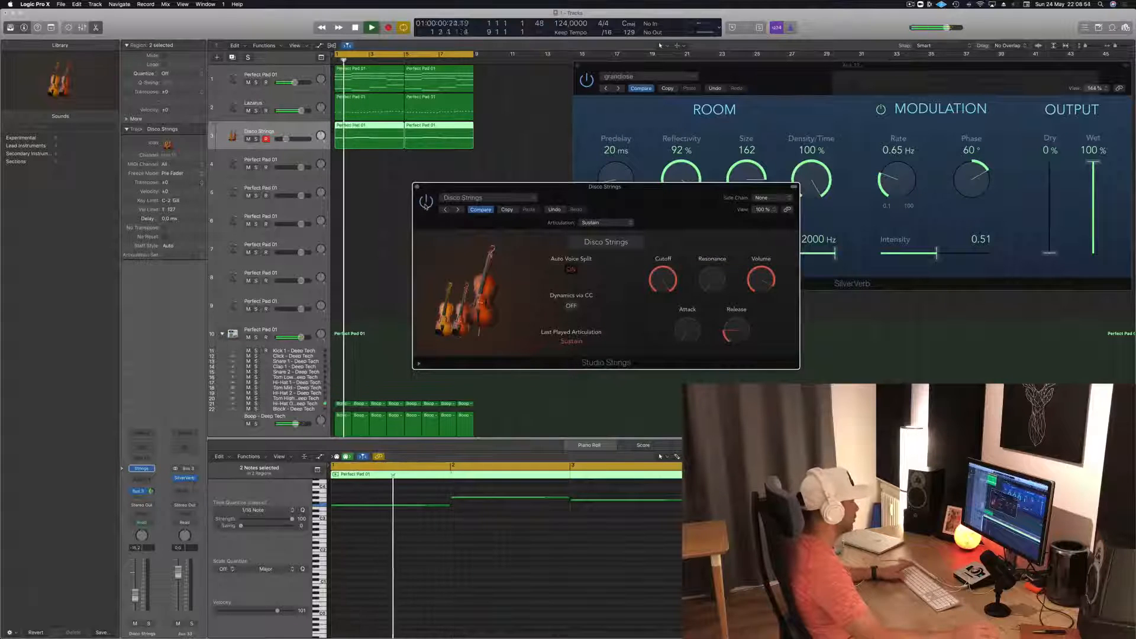
left_click_drag(671, 194, 641, 193)
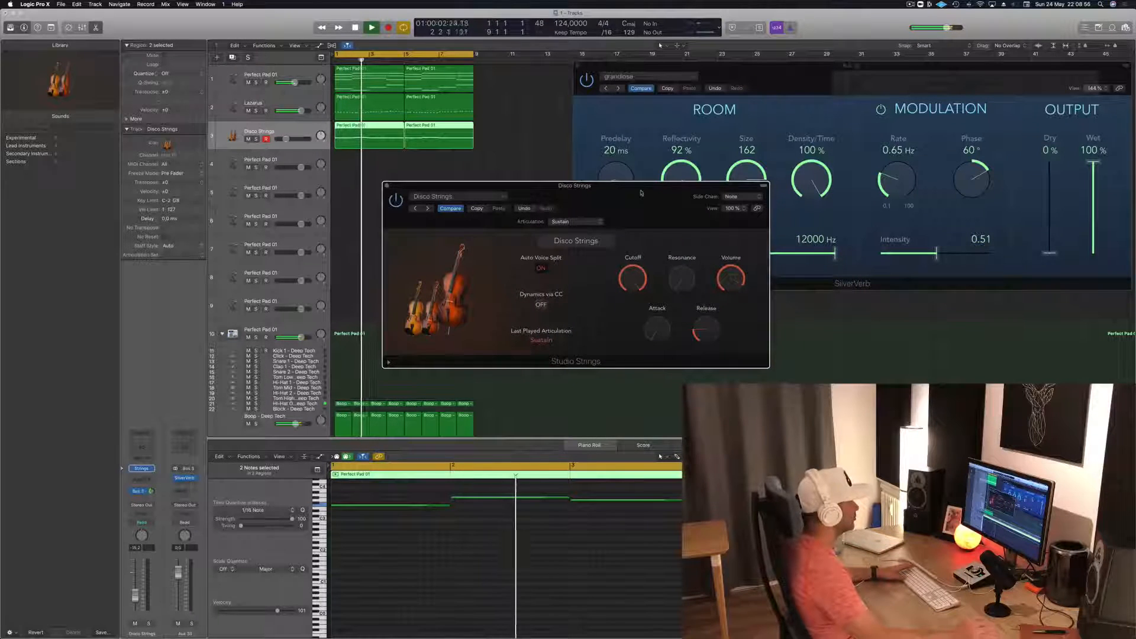
- Load the Studio Cellos preset from the single instruments and listen to it in the loop
left_click(459, 197)
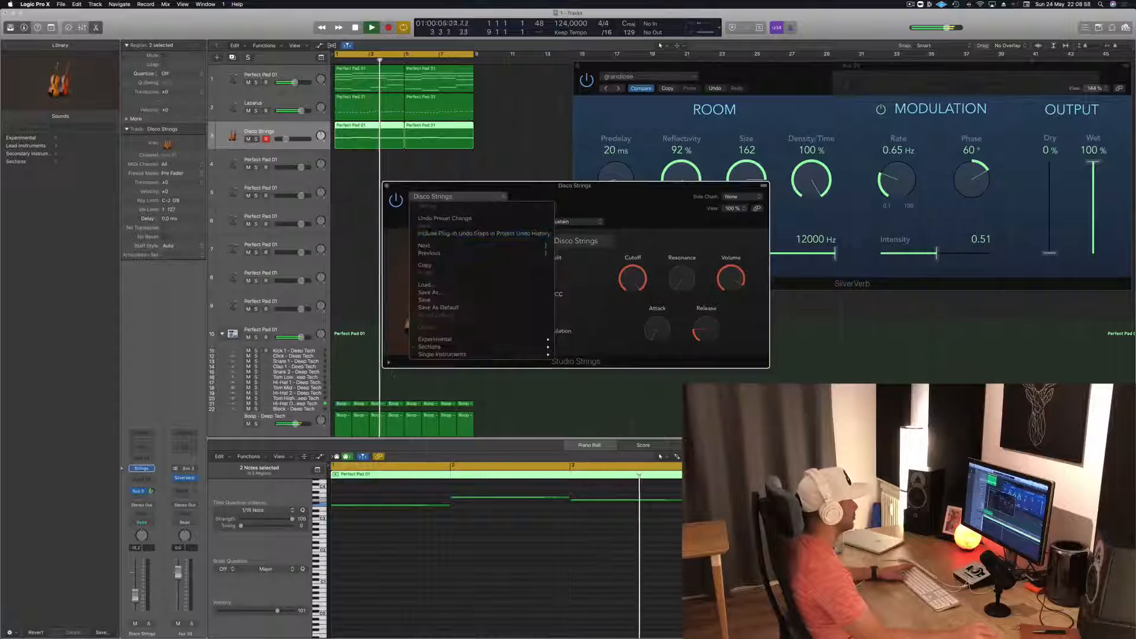
mouse_move(479, 354)
left_click(586, 355)
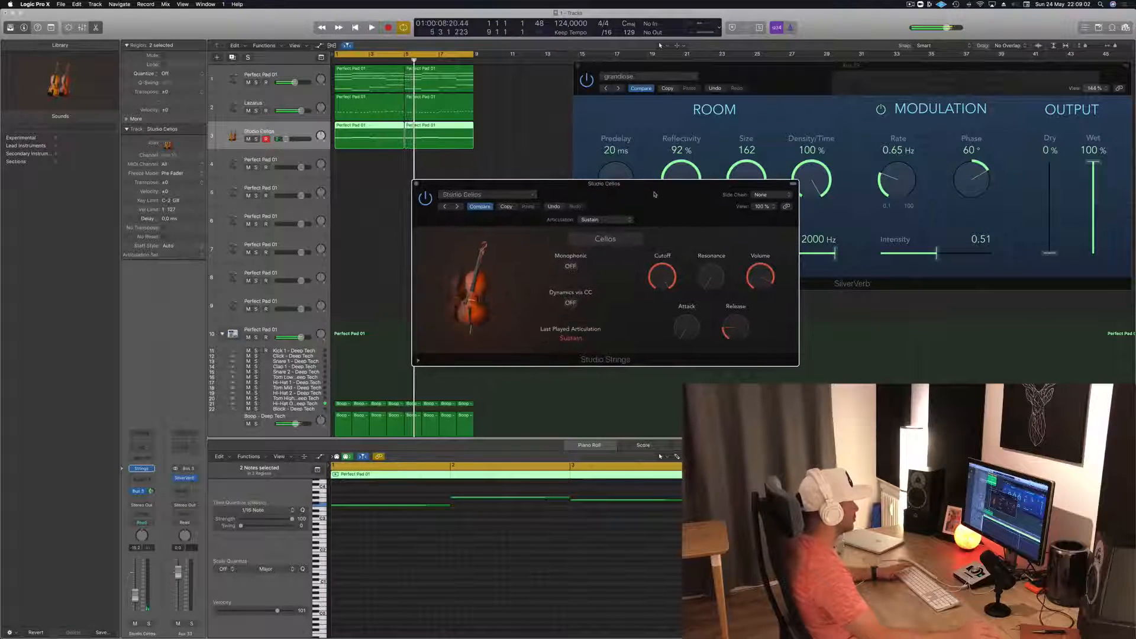
left_click_drag(655, 194, 683, 192)
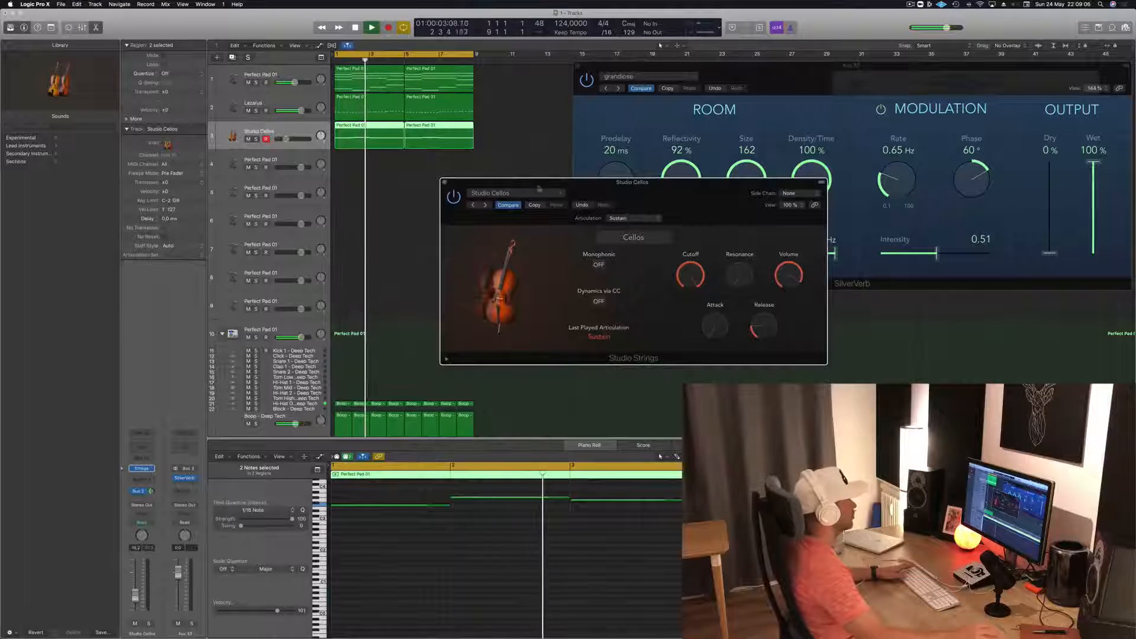
left_click_drag(741, 183, 683, 187)
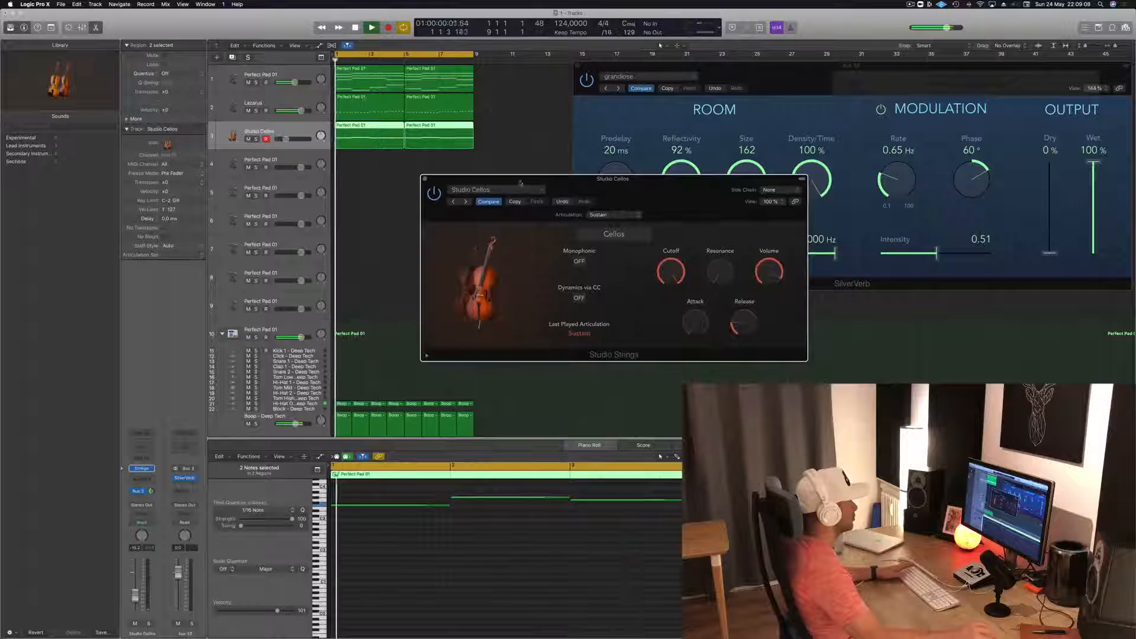
- Balance the cello track's volume against the playing loop and close the Studio Strings window
left_click_drag(682, 187, 713, 150)
left_click_drag(135, 599, 135, 604)
left_click_drag(727, 154, 667, 214)
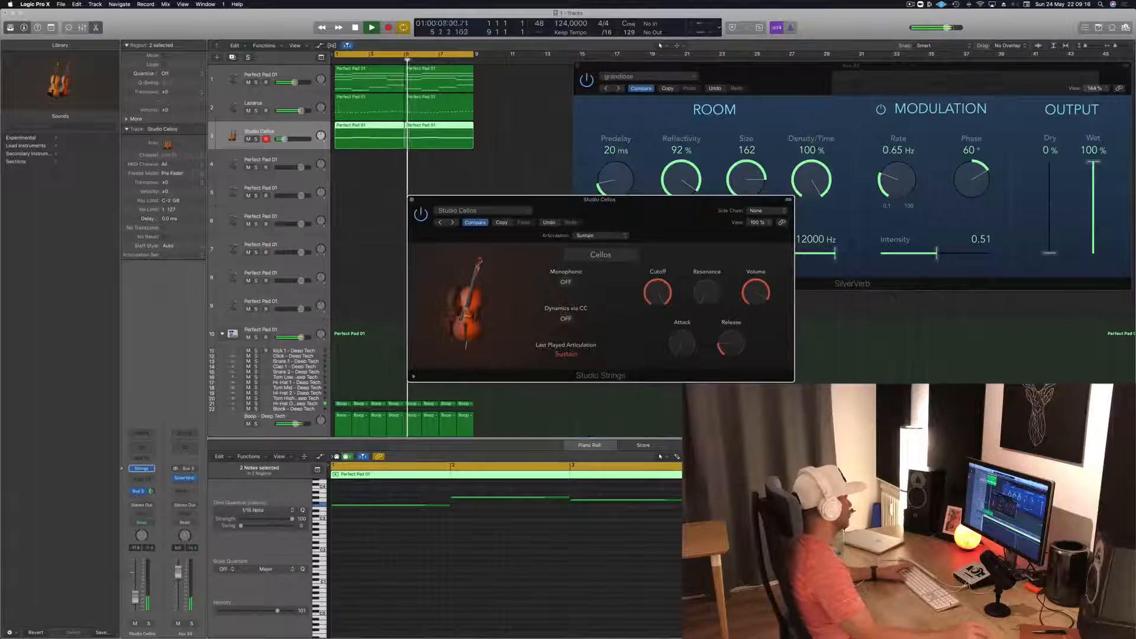
left_click_drag(135, 598, 136, 600)
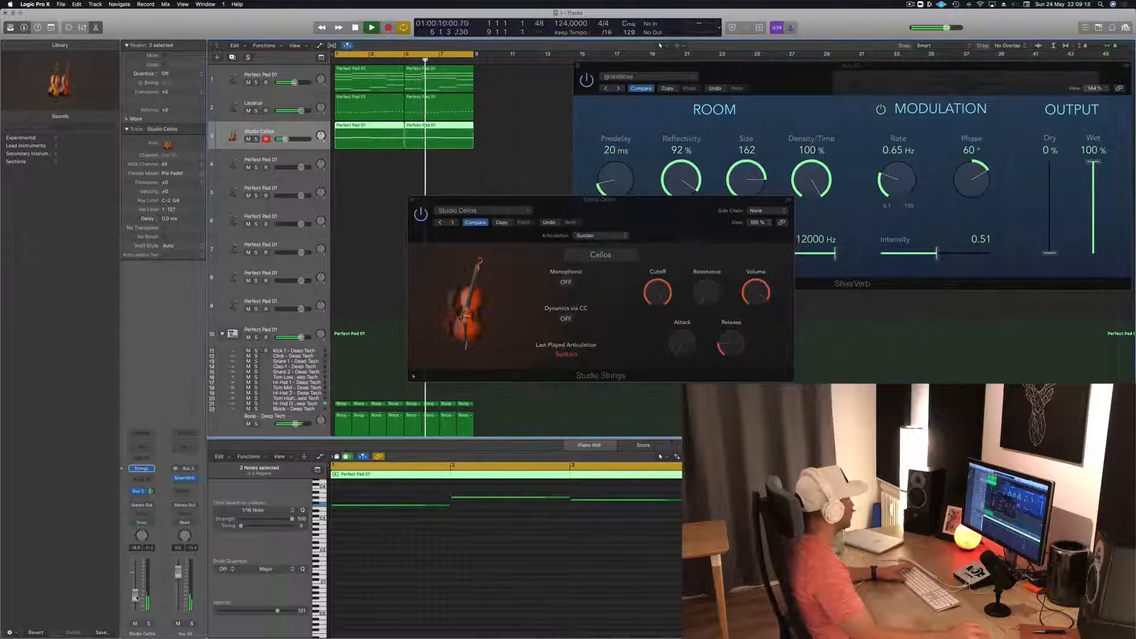
left_click(413, 199)
- Copy the first four-bar pad region onto the fourth track and stop playback
left_click(307, 78)
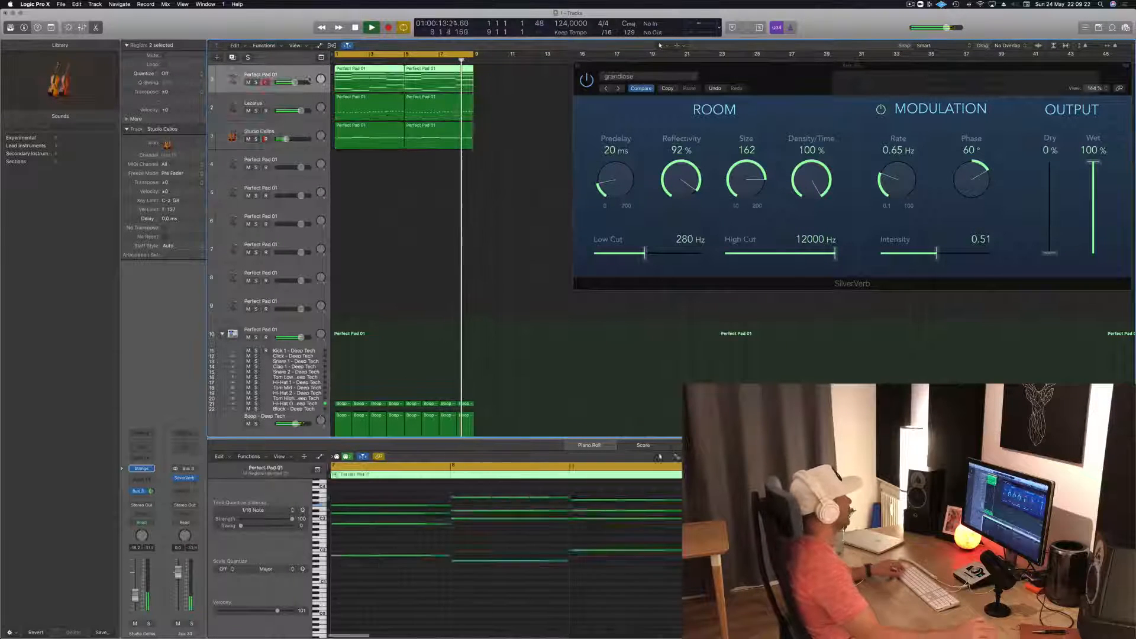
left_click(409, 255)
left_click_drag(362, 81, 362, 166)
key("space")
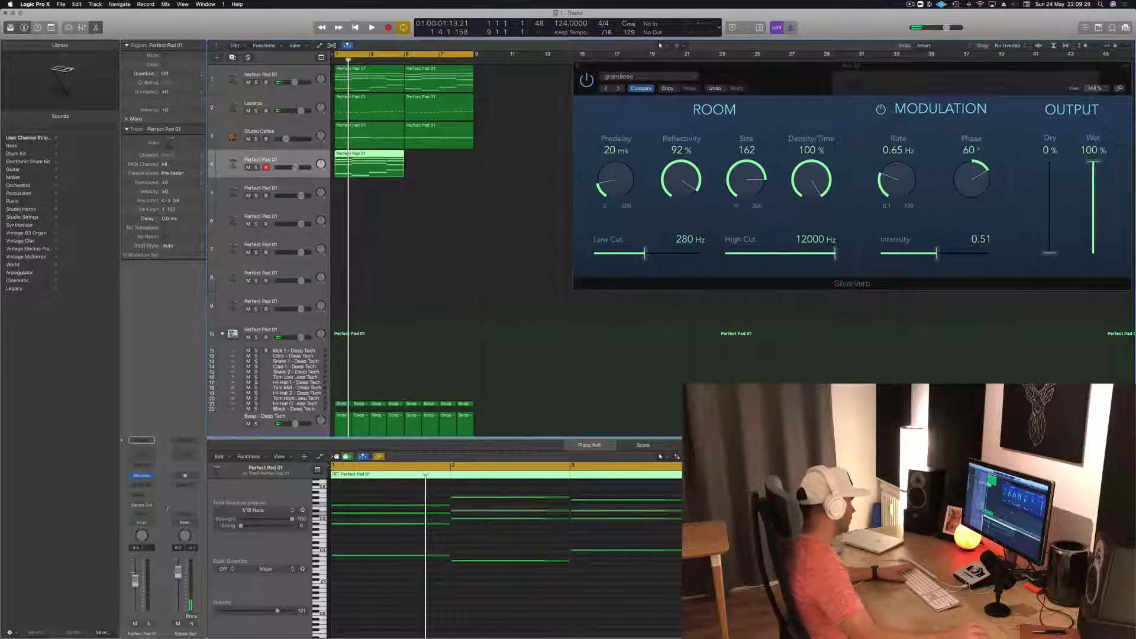
- Load Retro Synth as the fourth track's instrument and lower that track's volume while the loop plays
left_click(150, 477)
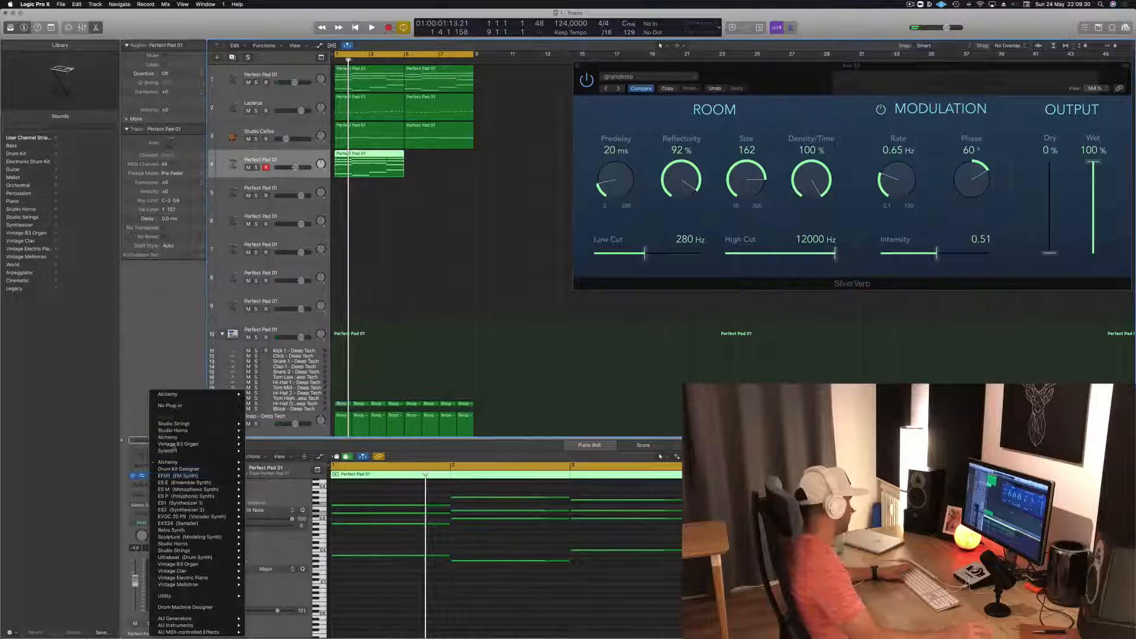
left_click(178, 437)
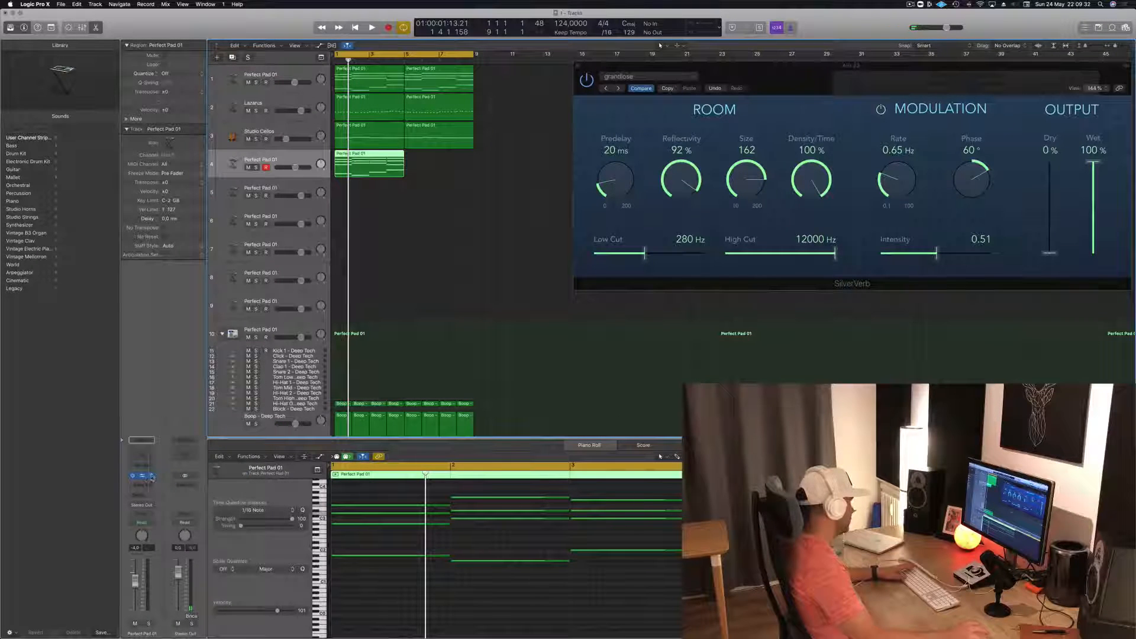
left_click(151, 477)
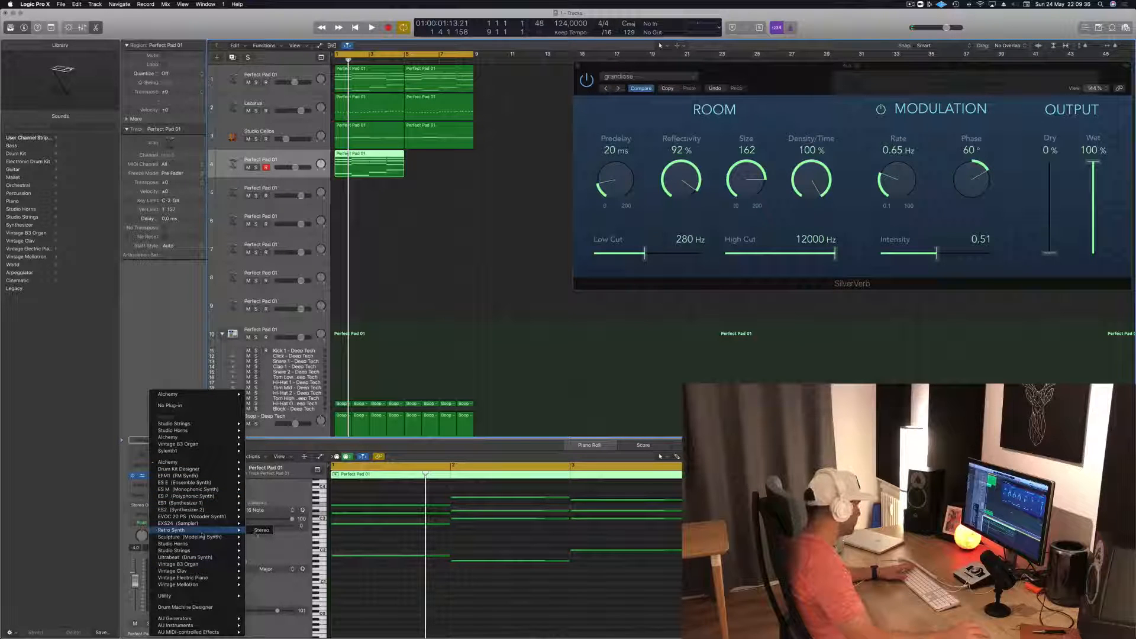
left_click(202, 531)
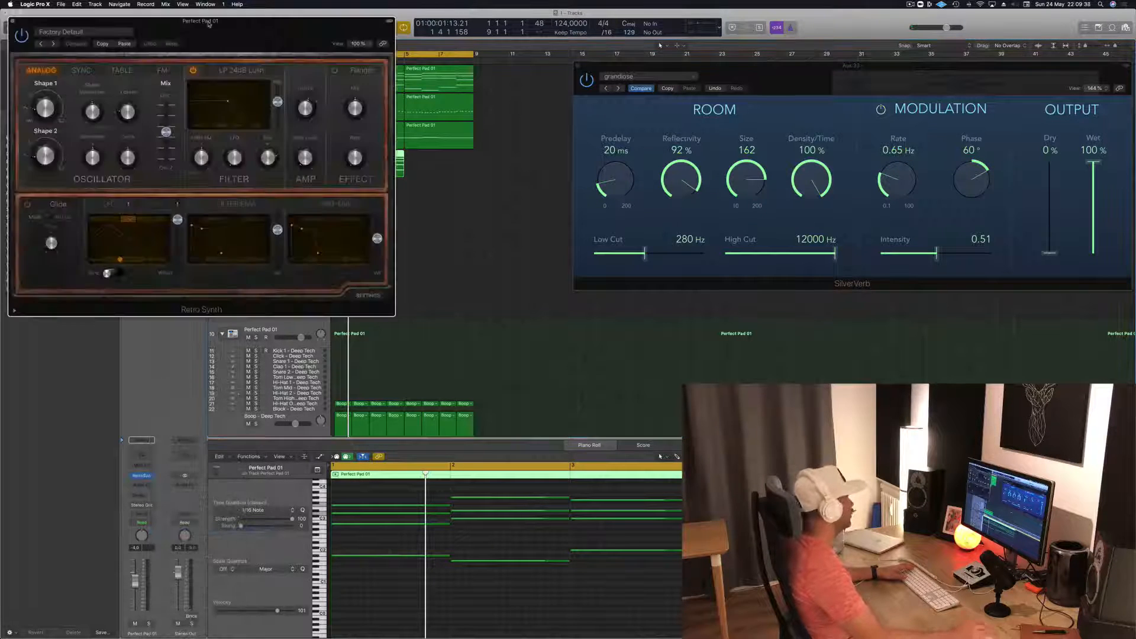
left_click_drag(209, 24, 766, 185)
key("space")
left_click_drag(135, 582, 135, 616)
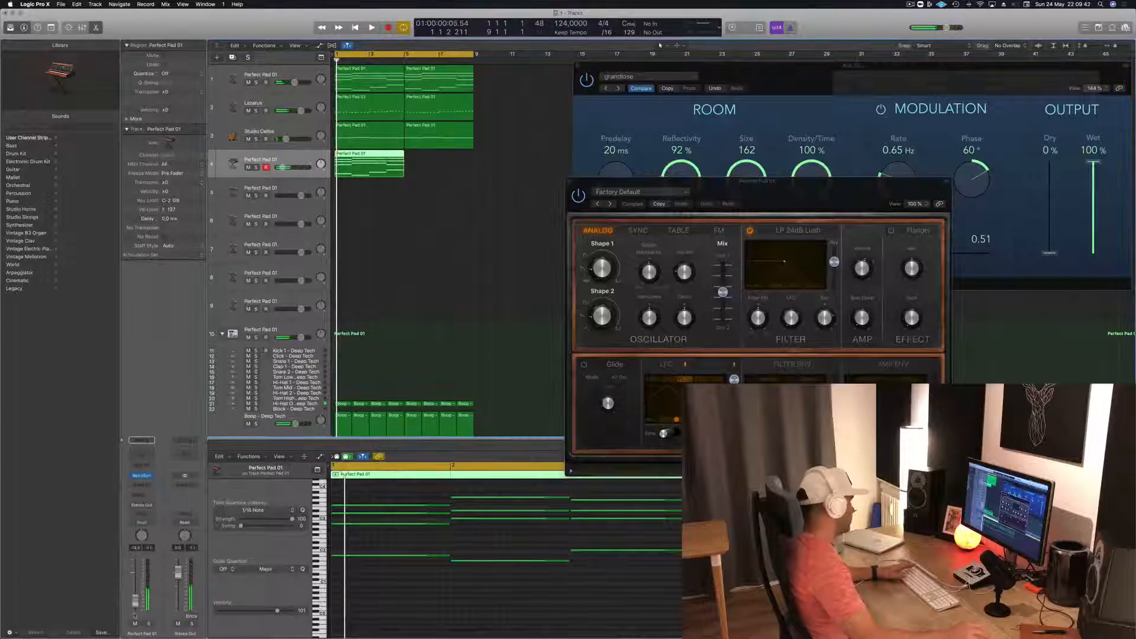
- Insert the Arpeggiator MIDI effect on the Retro Synth track and restart loop playback
left_click(140, 465)
left_click(142, 467)
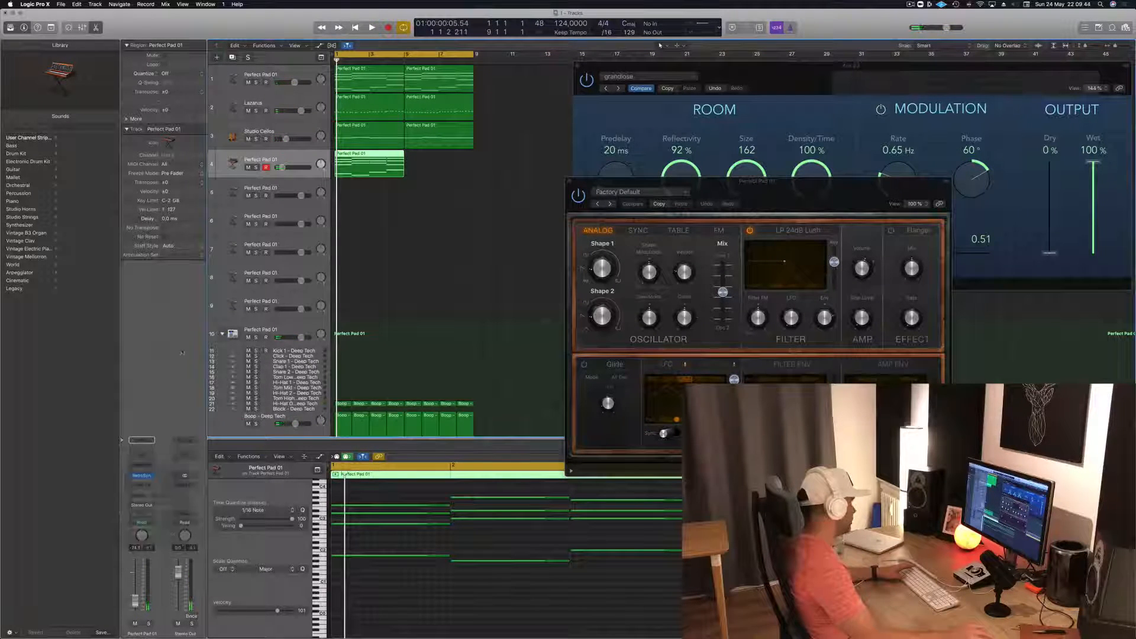
left_click(142, 466)
left_click(150, 480)
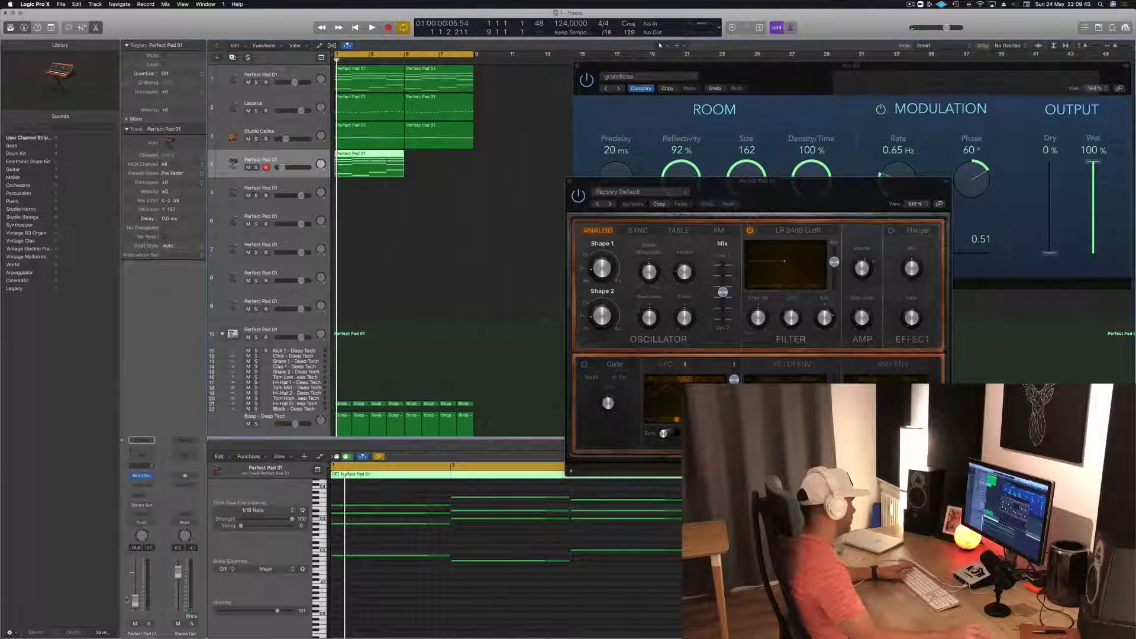
key("space")
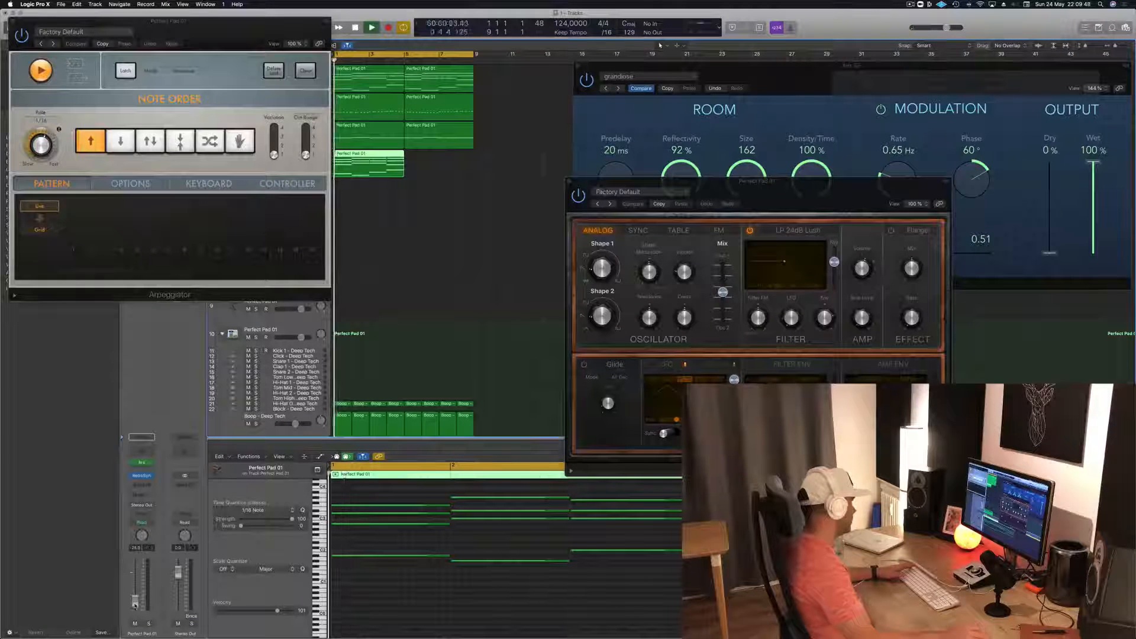
- Close the Arpeggiator window and copy the fourth track's region into bars 5 to 8
left_click_drag(169, 21, 635, 154)
key("space")
left_click(479, 153)
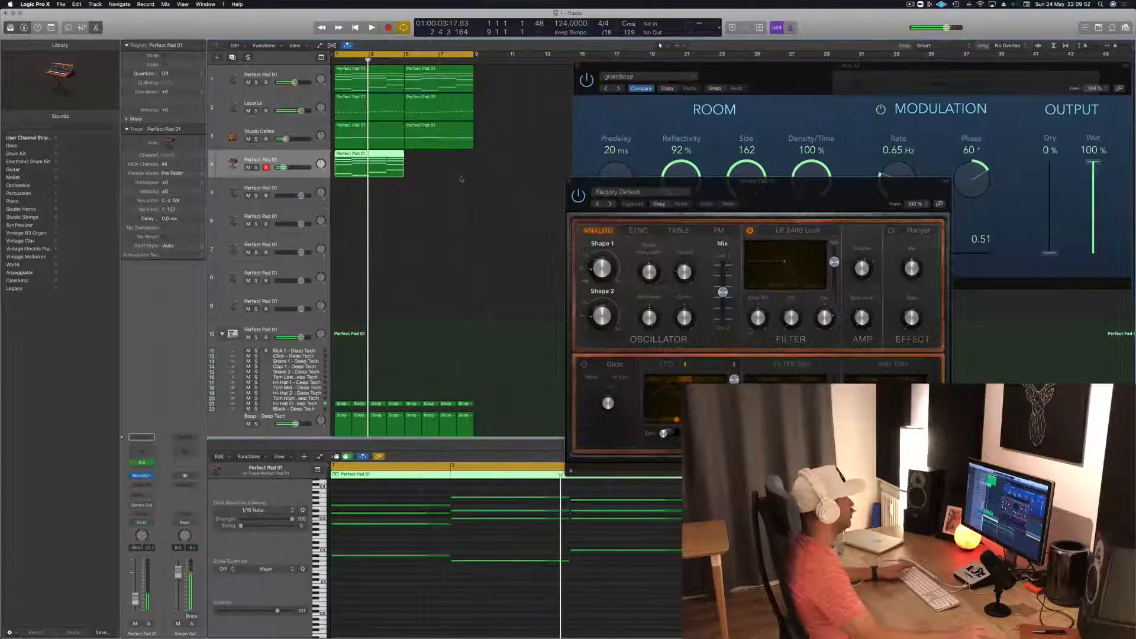
left_click_drag(372, 159, 444, 167)
left_click_drag(720, 182, 595, 159)
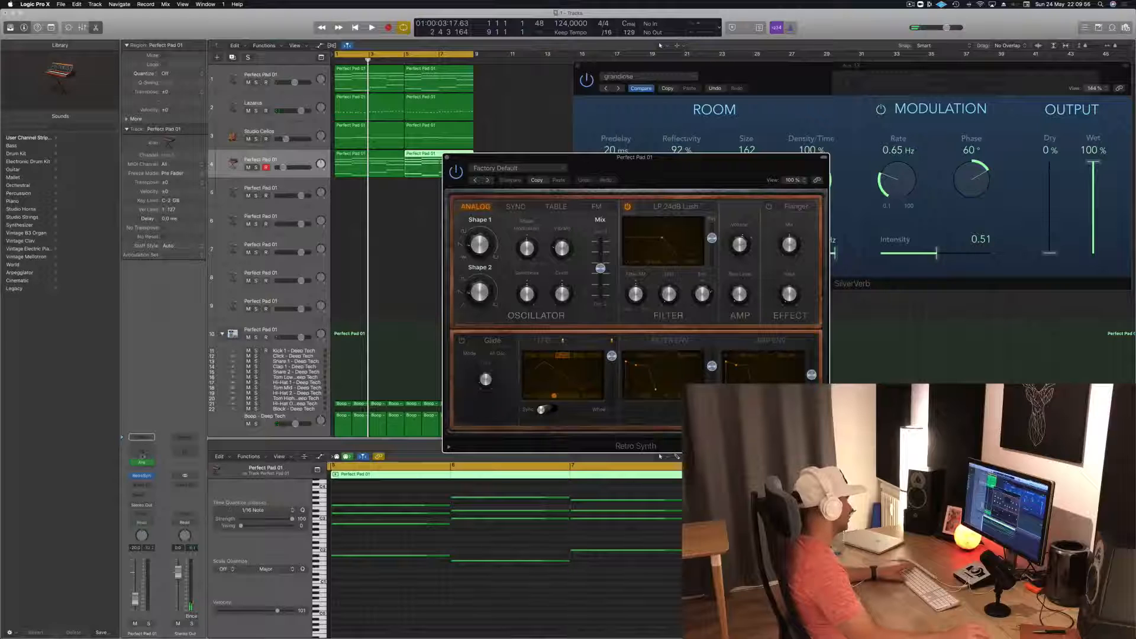
- Add a Channel EQ to the Retro Synth track with a high cut at about 1280 Hz and raise the track volume slightly
left_click(143, 455)
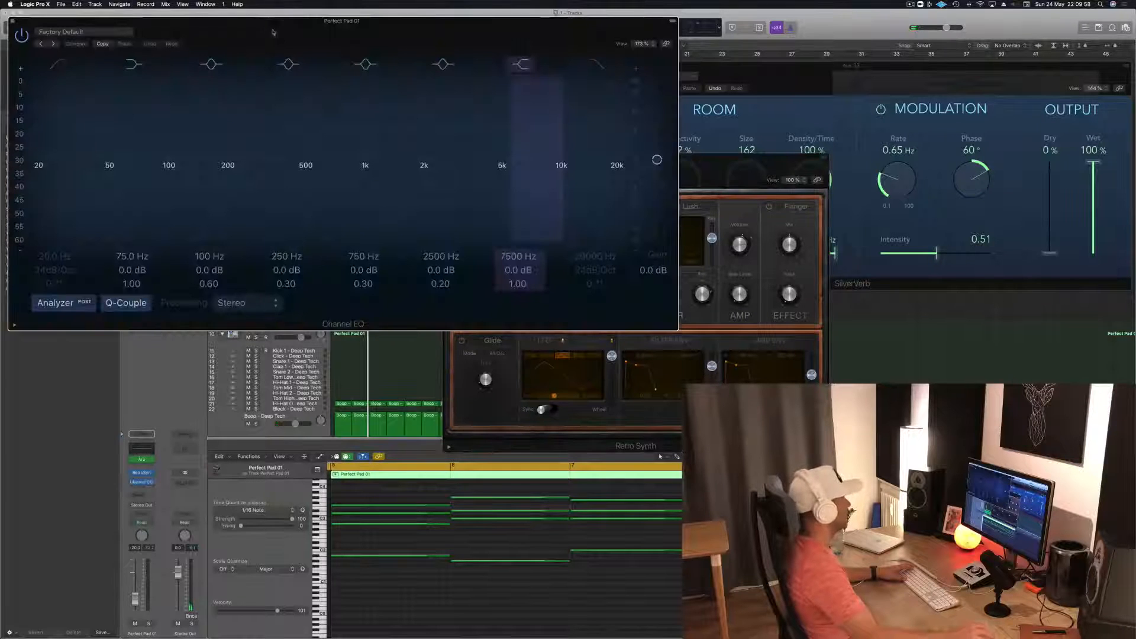
left_click_drag(274, 32, 699, 181)
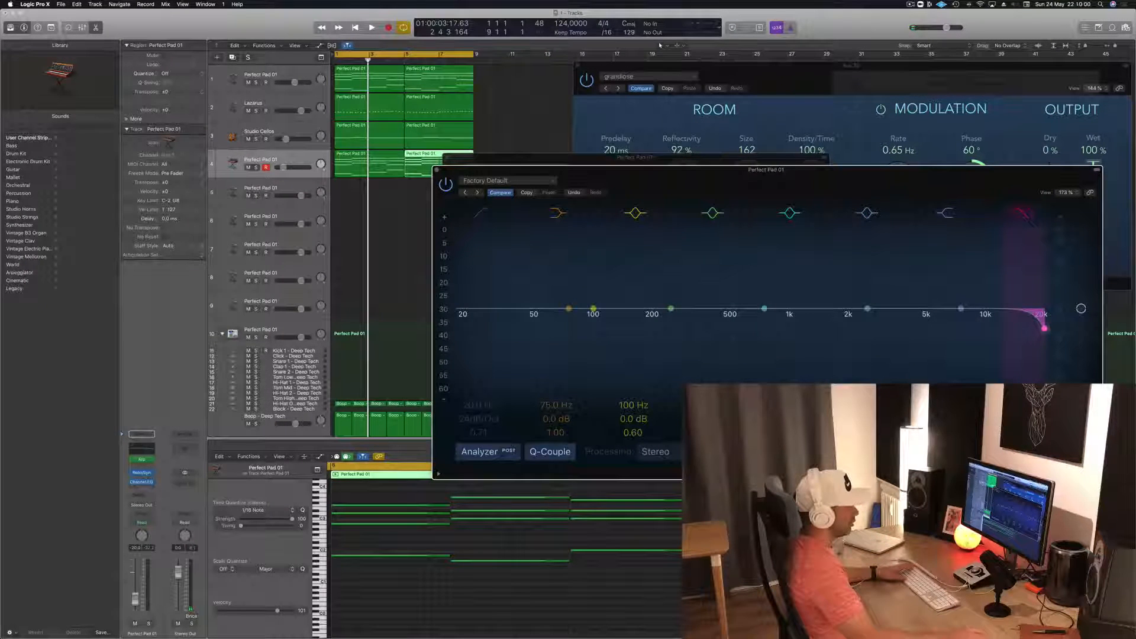
left_click_drag(1045, 329, 813, 330)
key("space")
left_click_drag(836, 171, 802, 146)
key("space")
left_click_drag(136, 598, 137, 589)
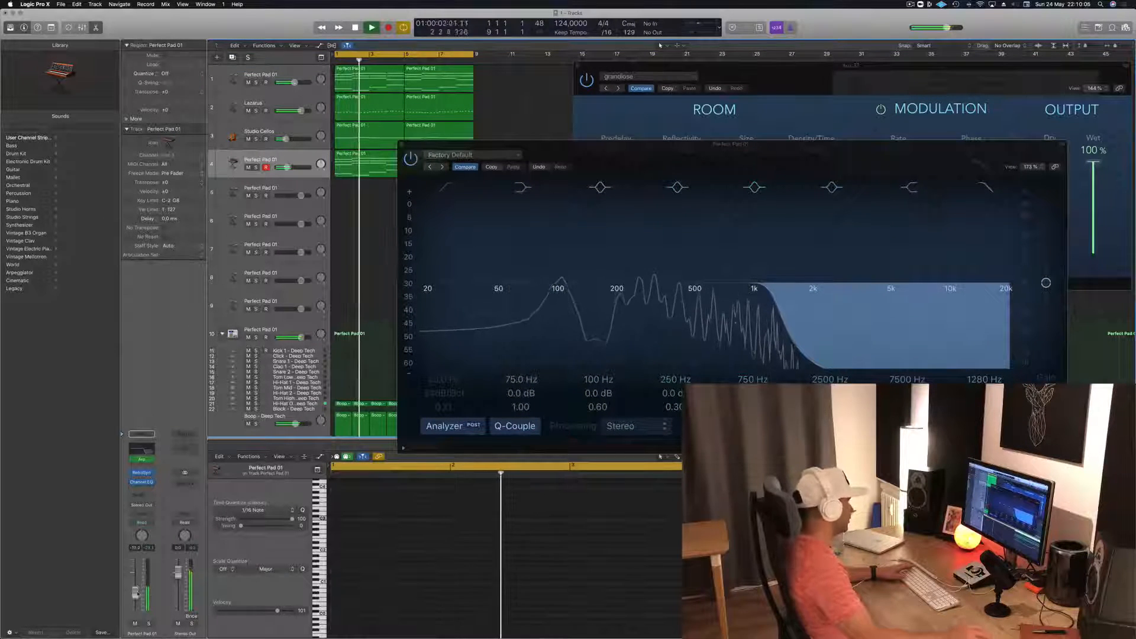
- Set the Channel EQ's low cut to about 91 Hz and its high cut to about 690 Hz during playback
key("space")
key("space")
left_click_drag(429, 296, 557, 302)
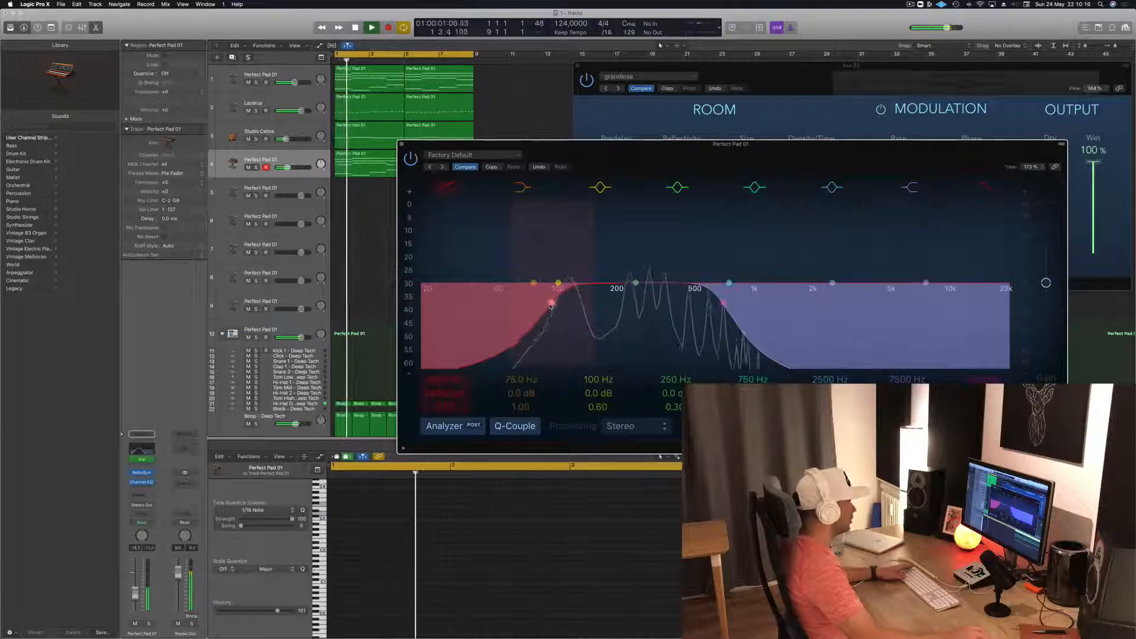
left_click_drag(135, 594, 134, 592)
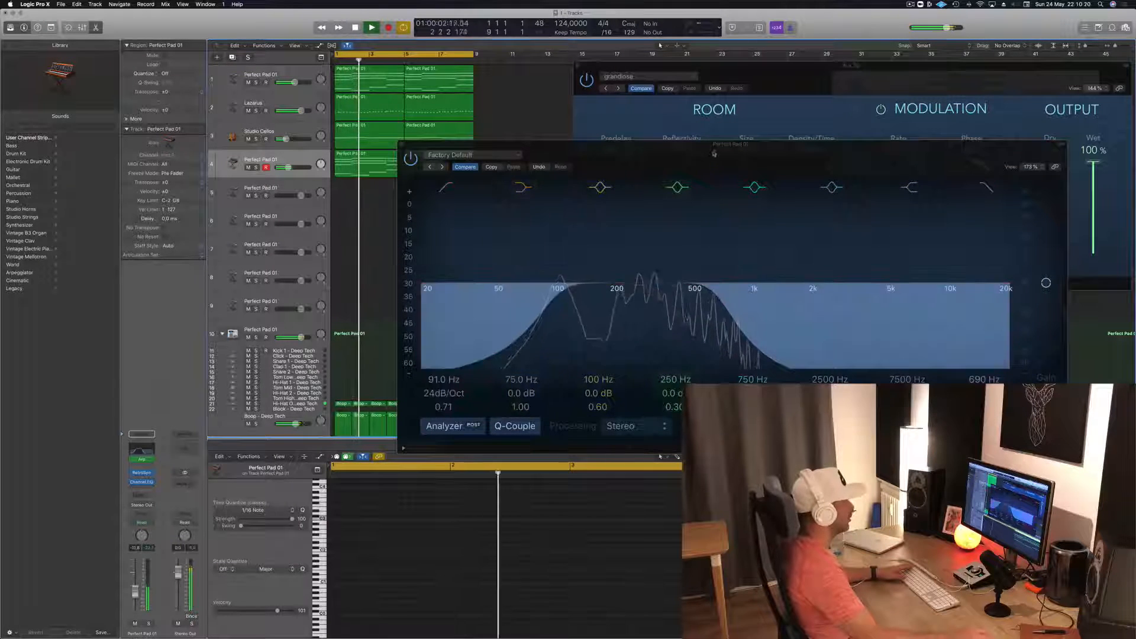
- Audition Retro Synth presets from Antimatter Synth through Bright Cycle to Digicream, briefly soloing the track
left_click_drag(714, 145, 584, 385)
left_click_drag(671, 164, 671, 140)
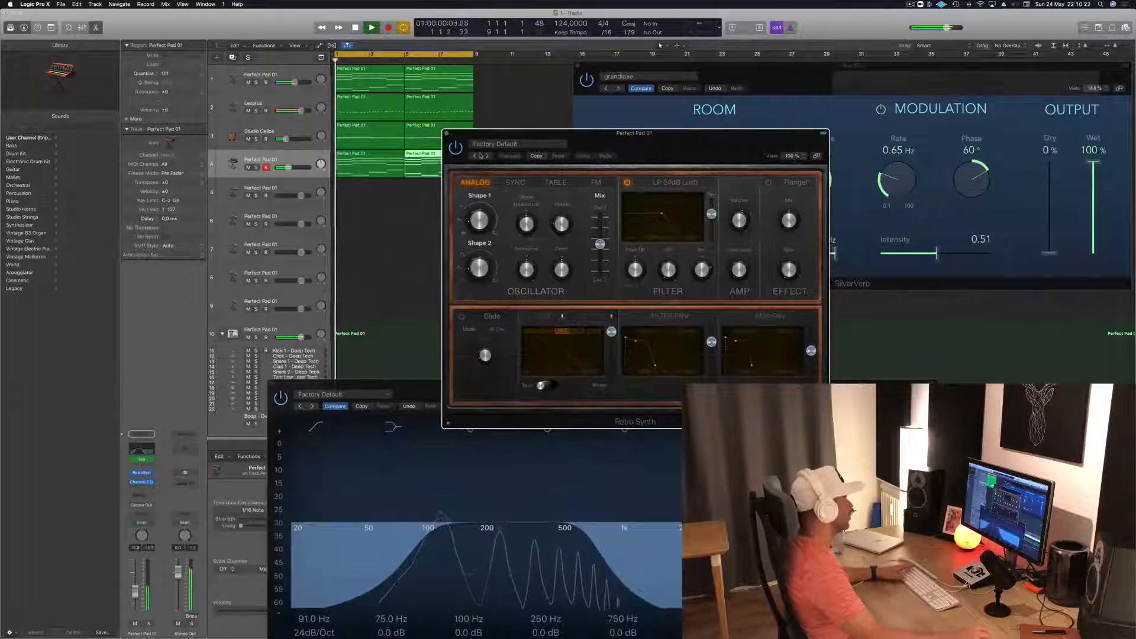
left_click(487, 156)
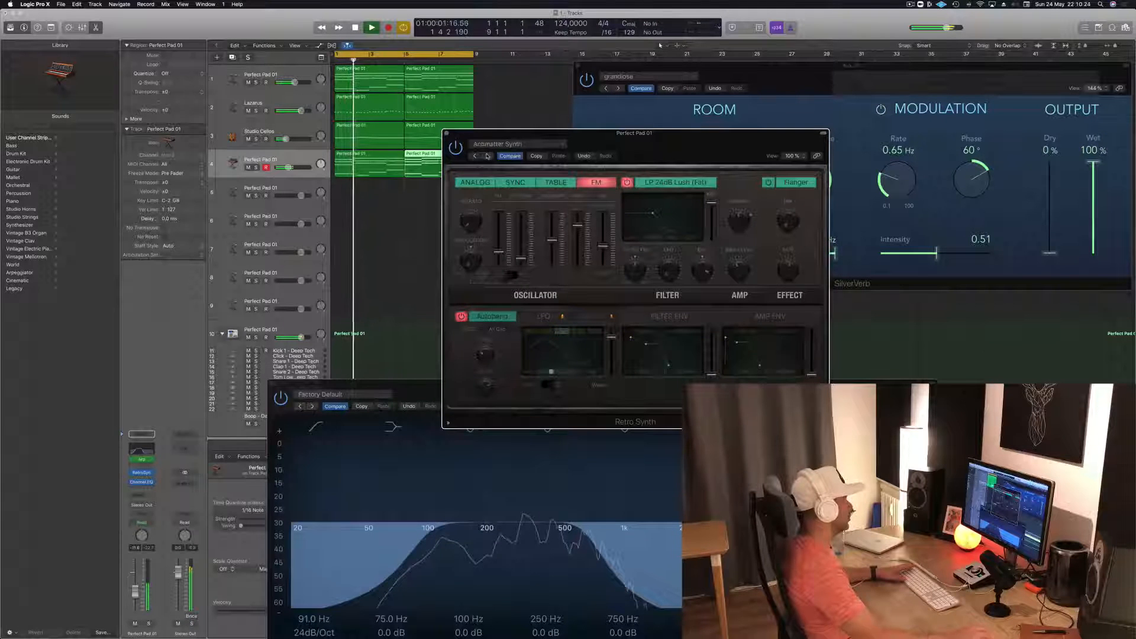
left_click(487, 156)
left_click(488, 156)
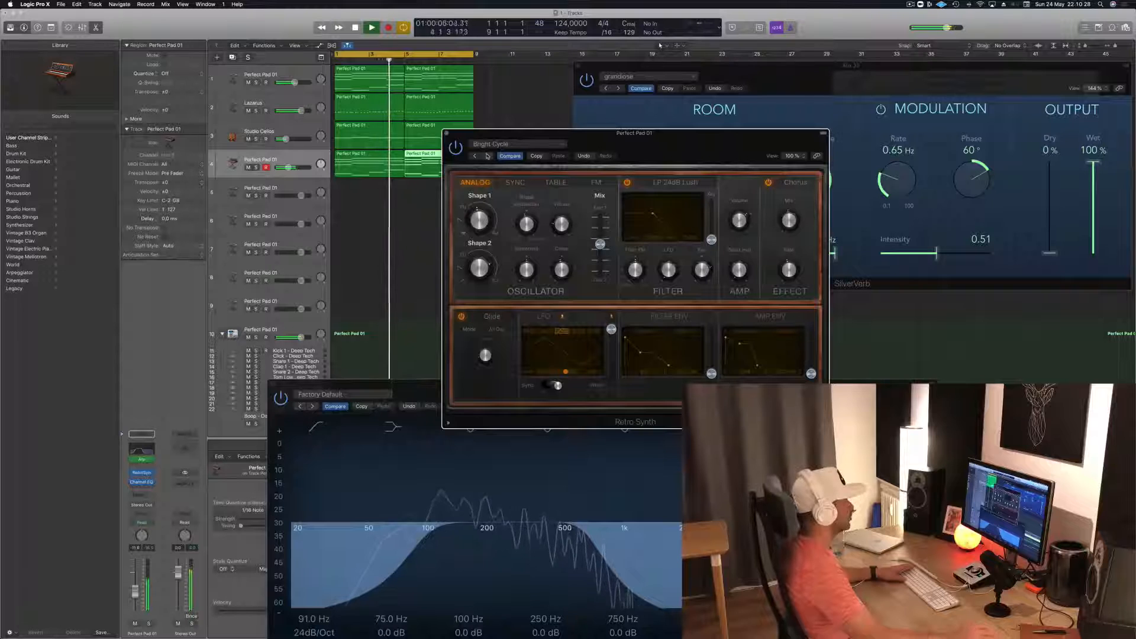
left_click(487, 155)
left_click(488, 156)
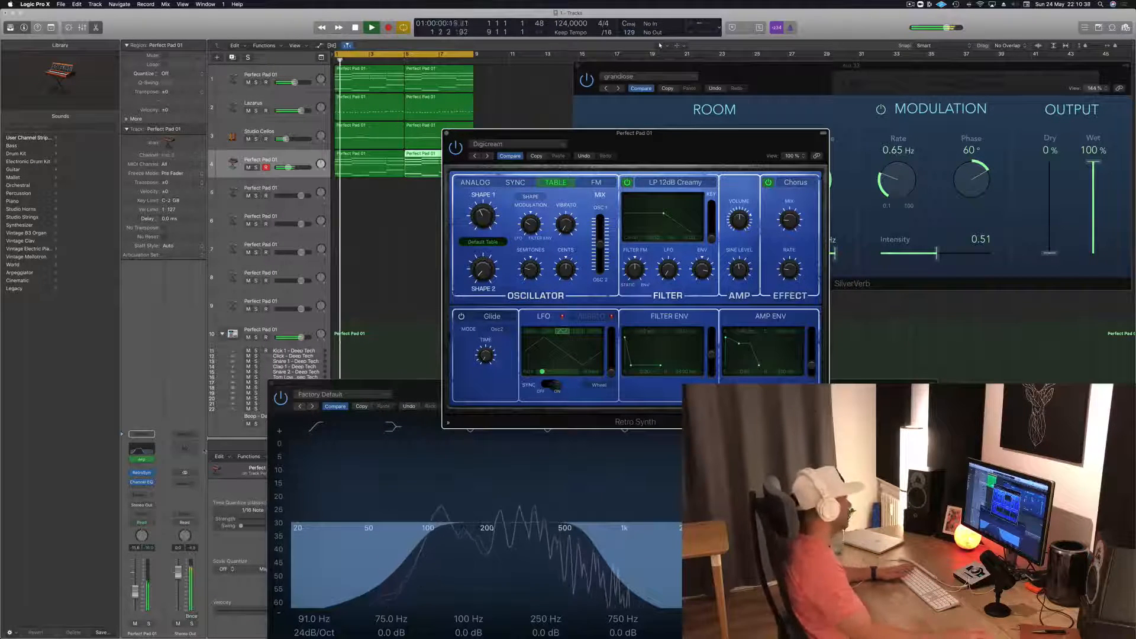
left_click(148, 624)
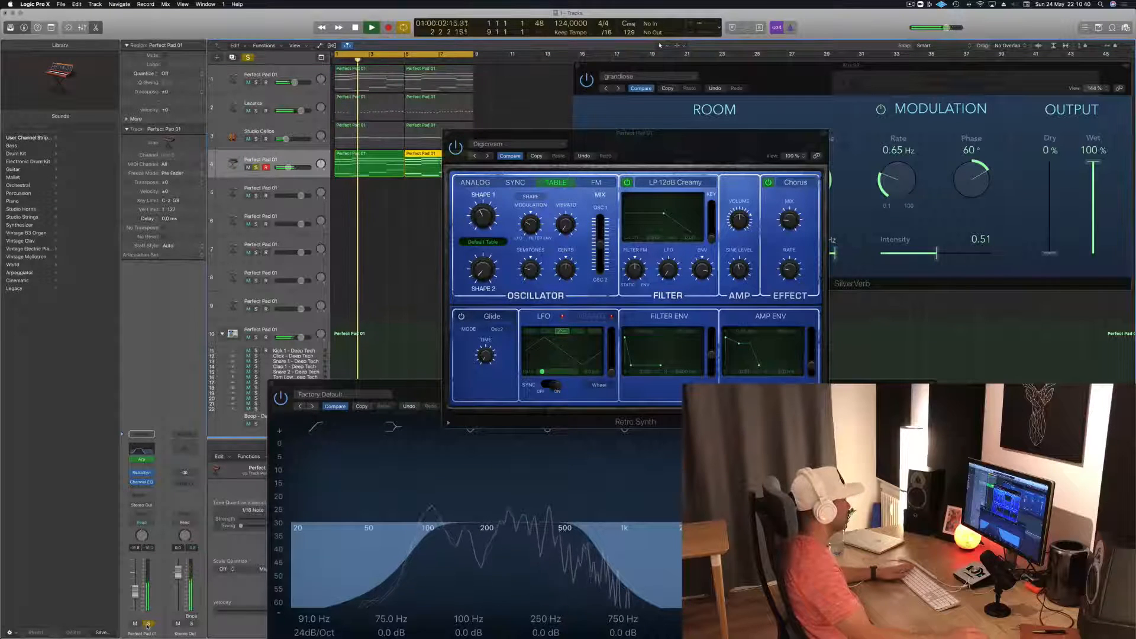
left_click(148, 625)
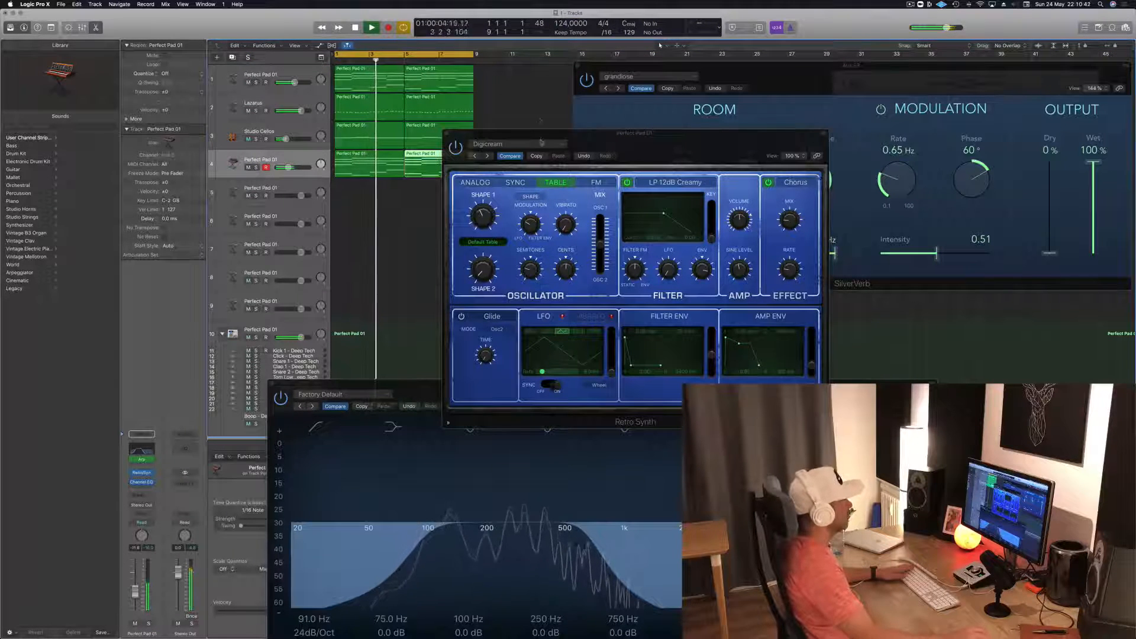
- Continue auditioning Retro Synth presets in the playing loop, including Electricity Lead and Growl Baby
left_click(536, 157)
left_click(487, 156)
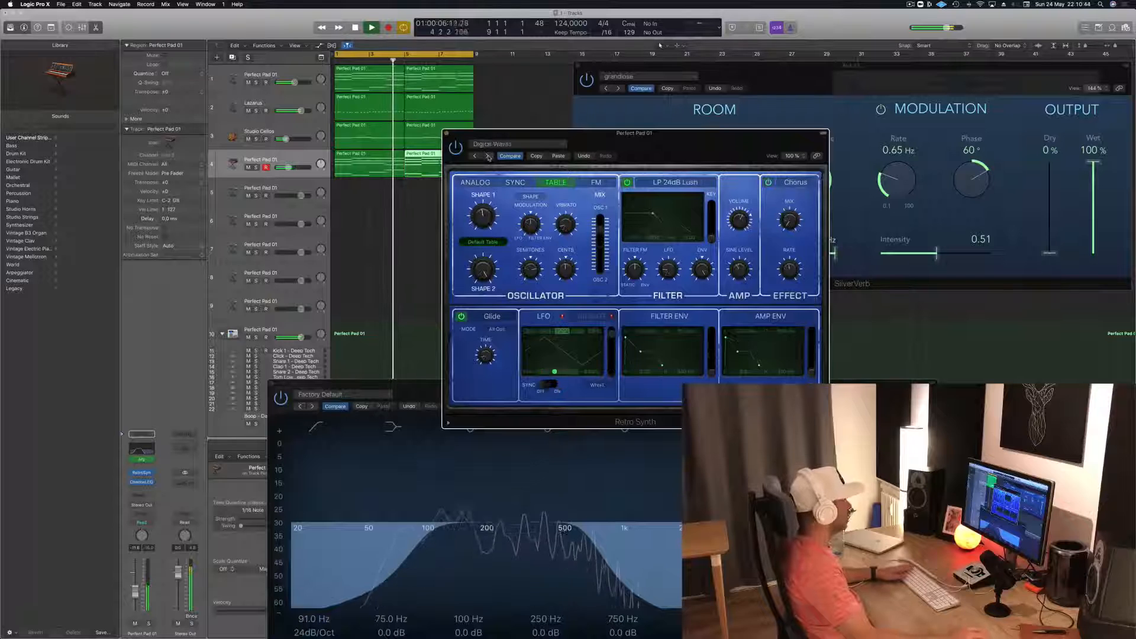
left_click(487, 156)
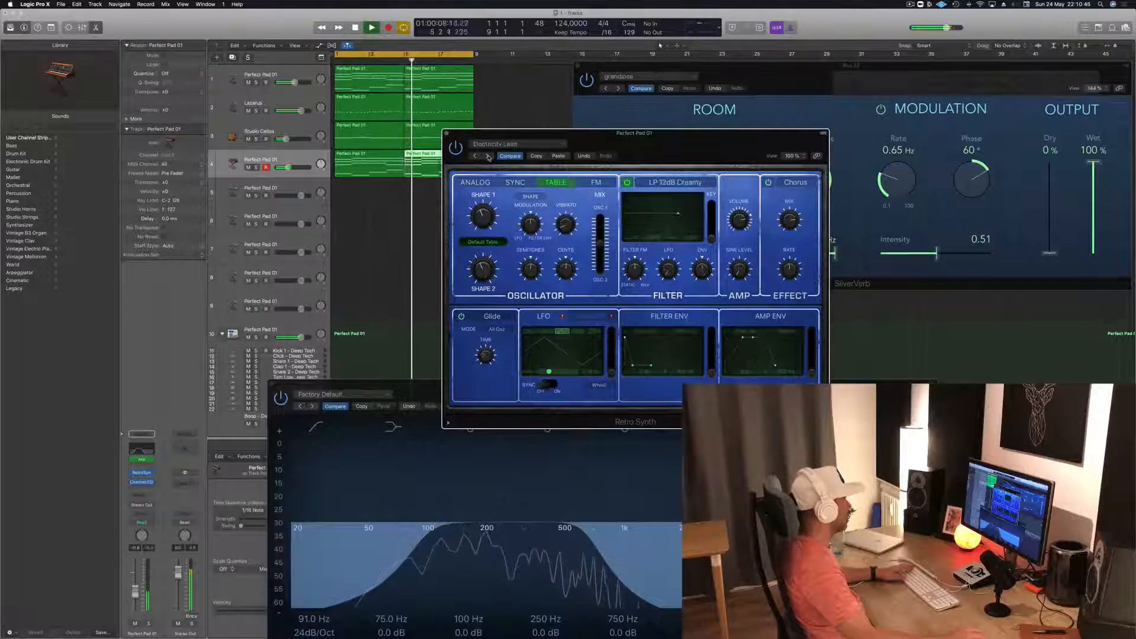
left_click(488, 156)
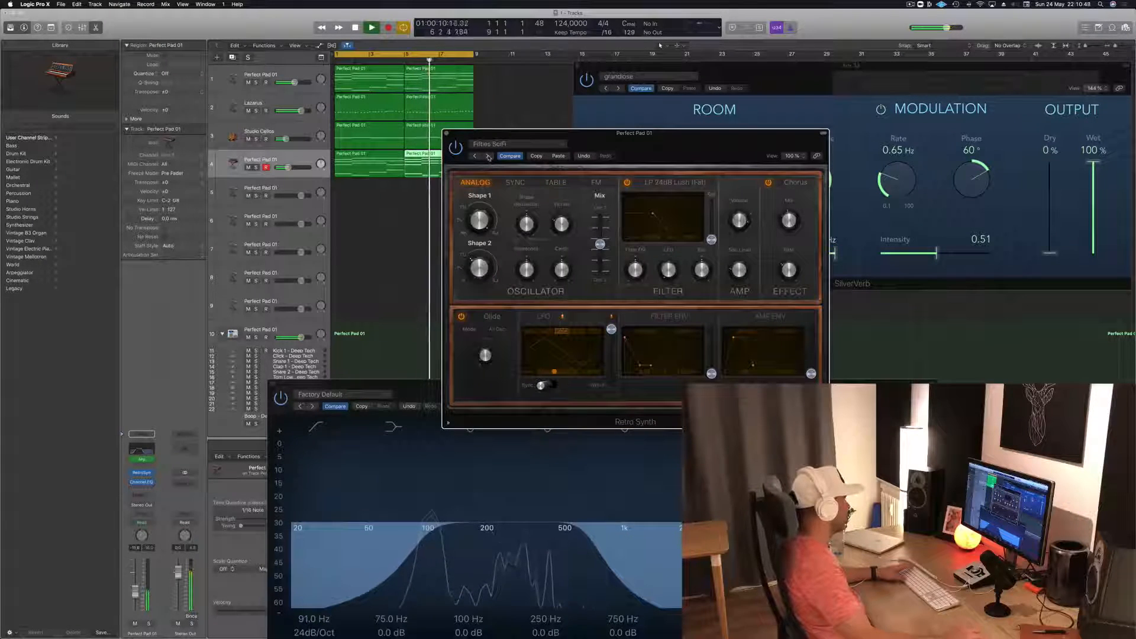
left_click(488, 156)
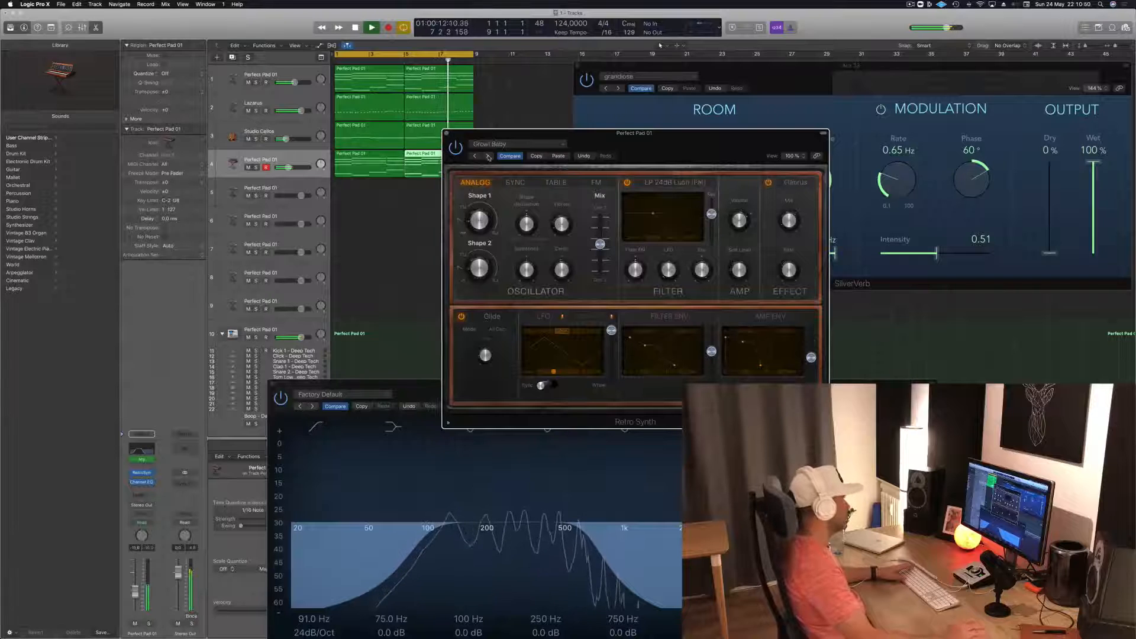
left_click(488, 156)
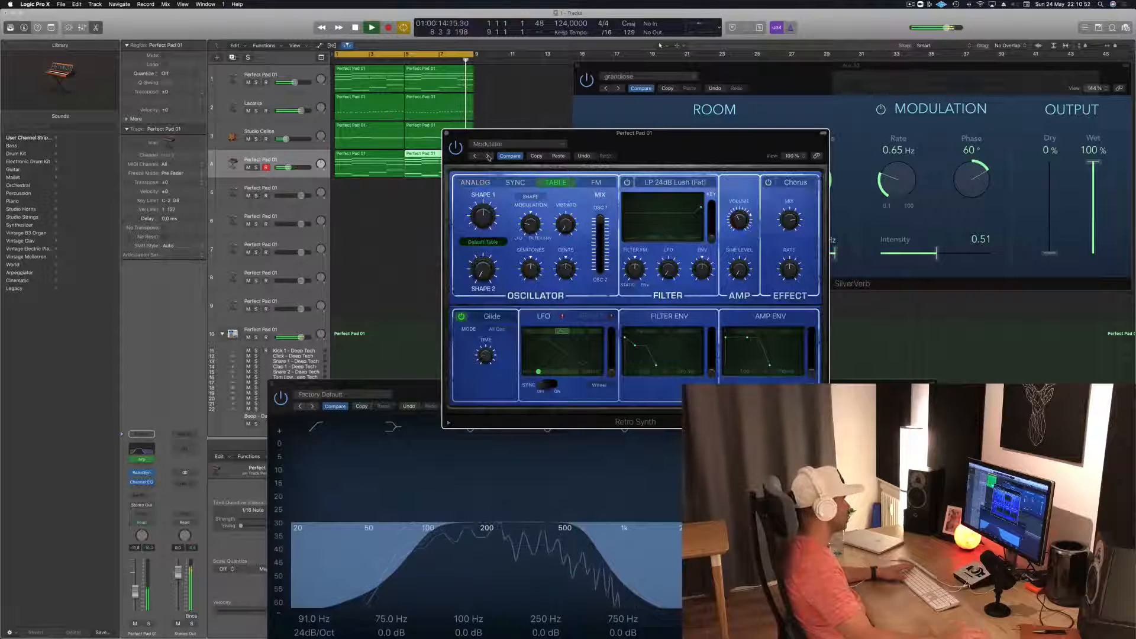
- Load the Simple Analog Lead preset in Retro Synth and lower the track's volume slightly against the loop
left_click(489, 157)
left_click_drag(722, 142, 656, 92)
left_click(651, 77)
left_click(518, 90)
left_click_drag(518, 90, 677, 64)
key("space")
left_click_drag(136, 596, 136, 598)
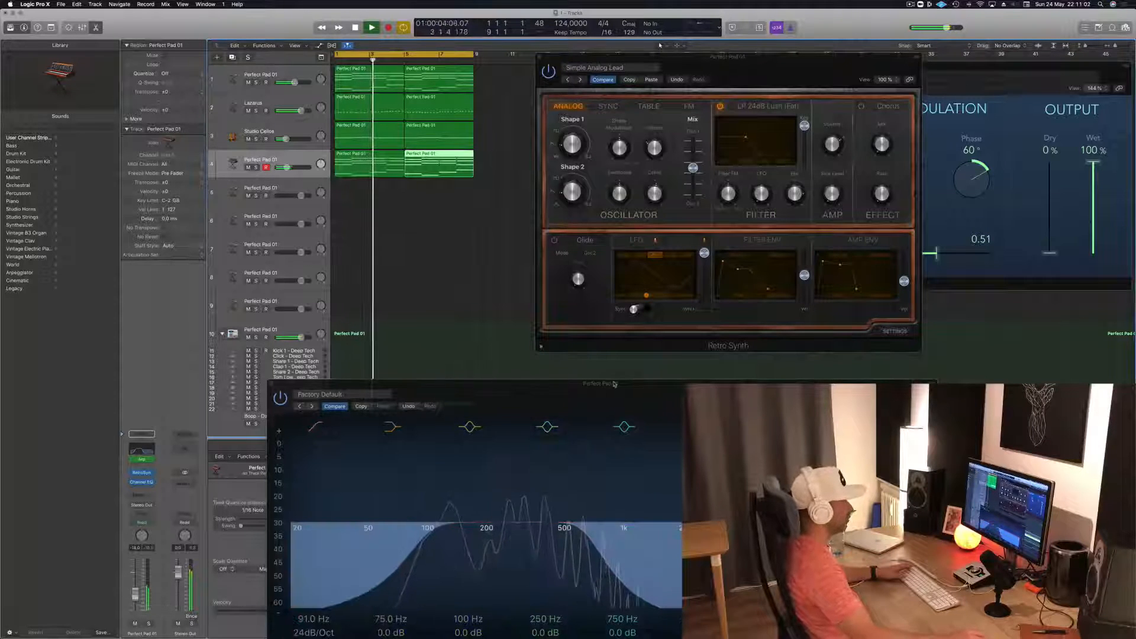
- Check the synth's Channel EQ curve during playback and close the Channel EQ and Retro Synth windows
left_click_drag(612, 384, 572, 255)
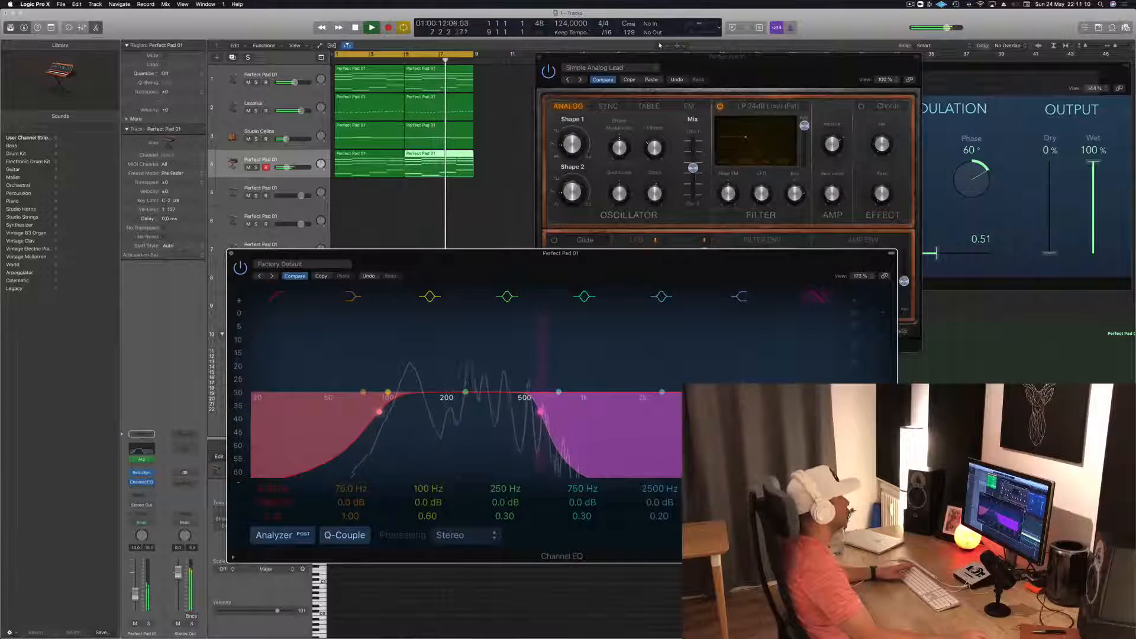
left_click(232, 256)
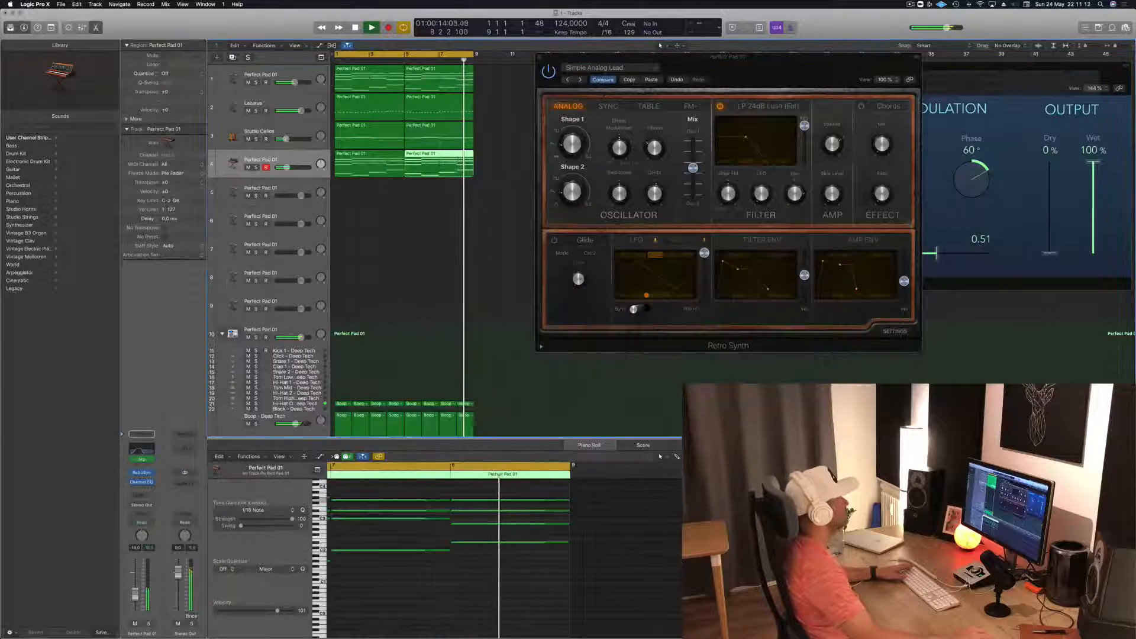
left_click(540, 58)
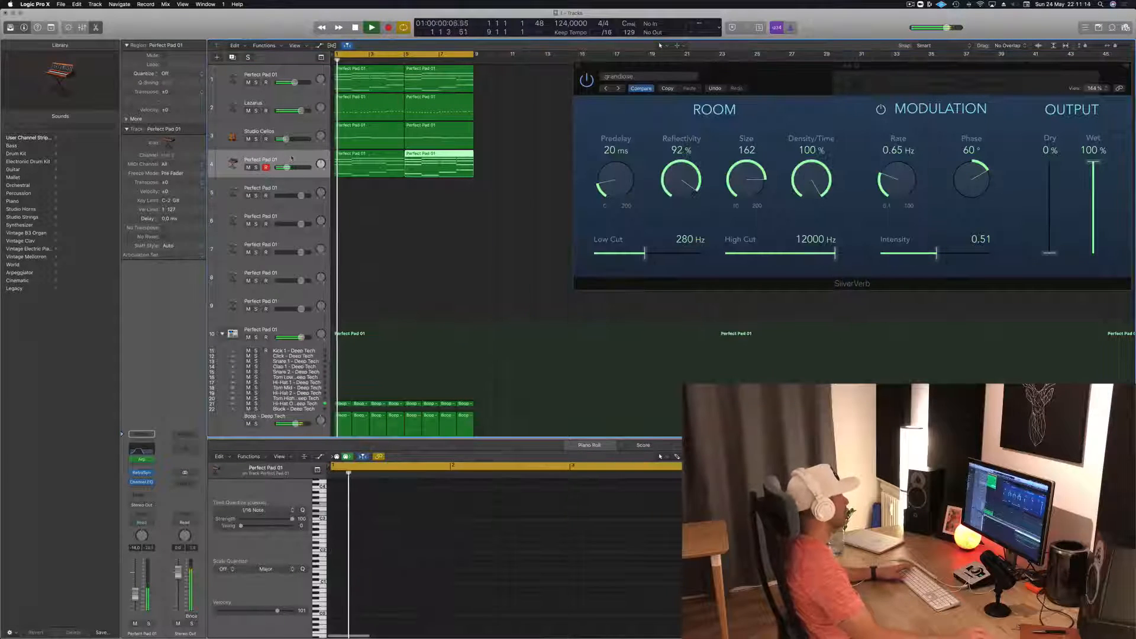
- Add a send from the fourth track to Bus 2, feeding the SilverVerb aux
left_click(253, 174)
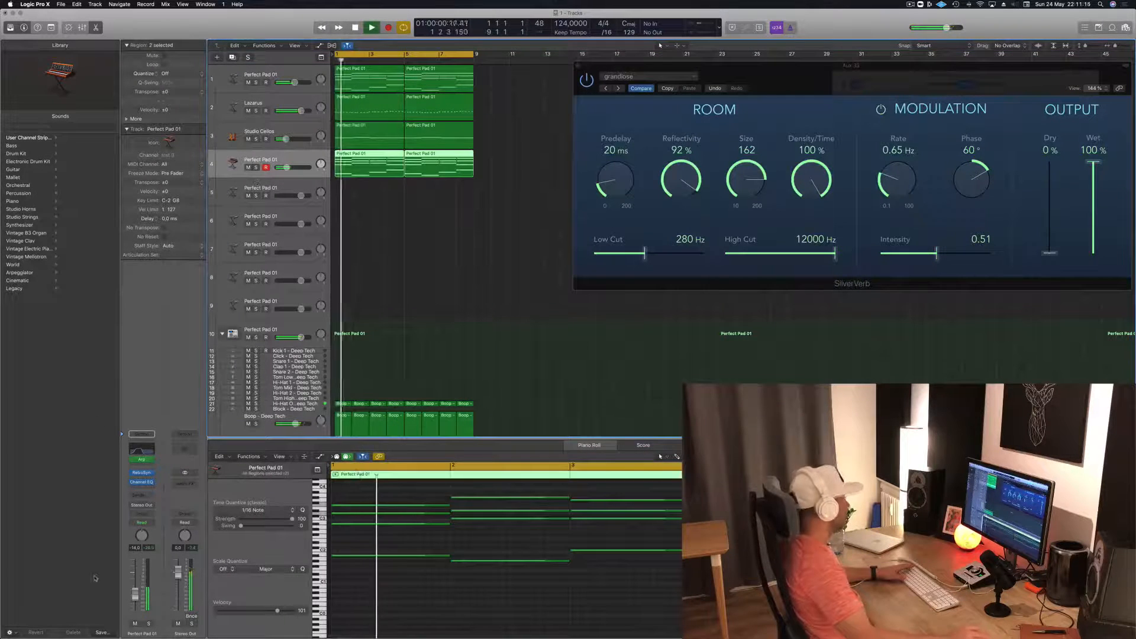
left_click(142, 495)
mouse_move(155, 509)
left_click(214, 433)
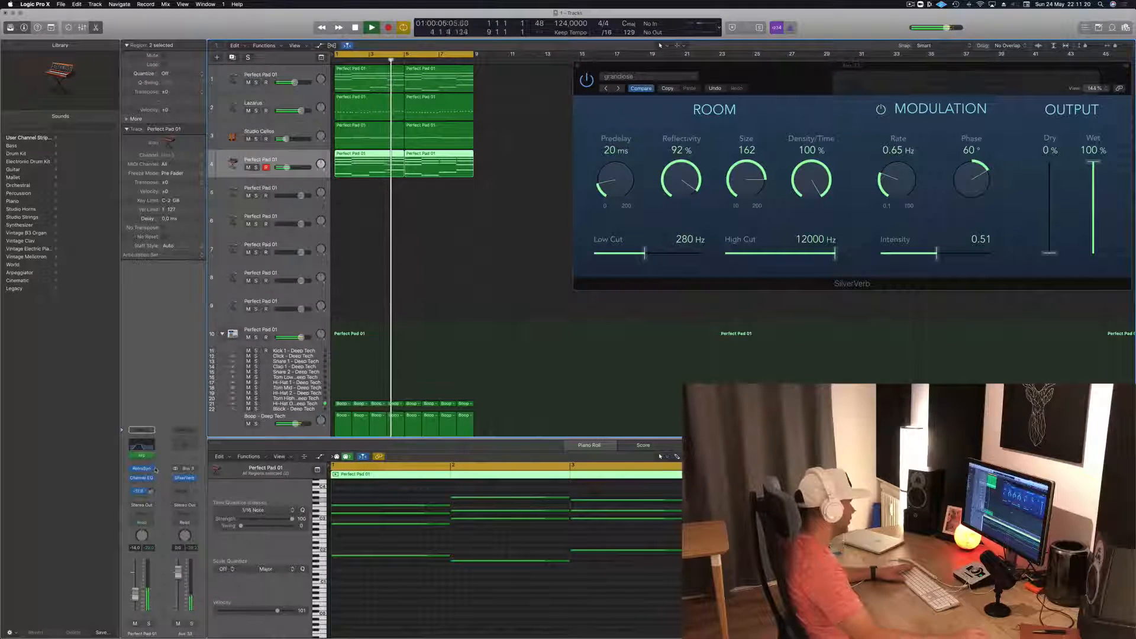
- Add a Channel EQ to the SilverVerb aux with a low cut at about 205 Hz and close its window
left_click(185, 444)
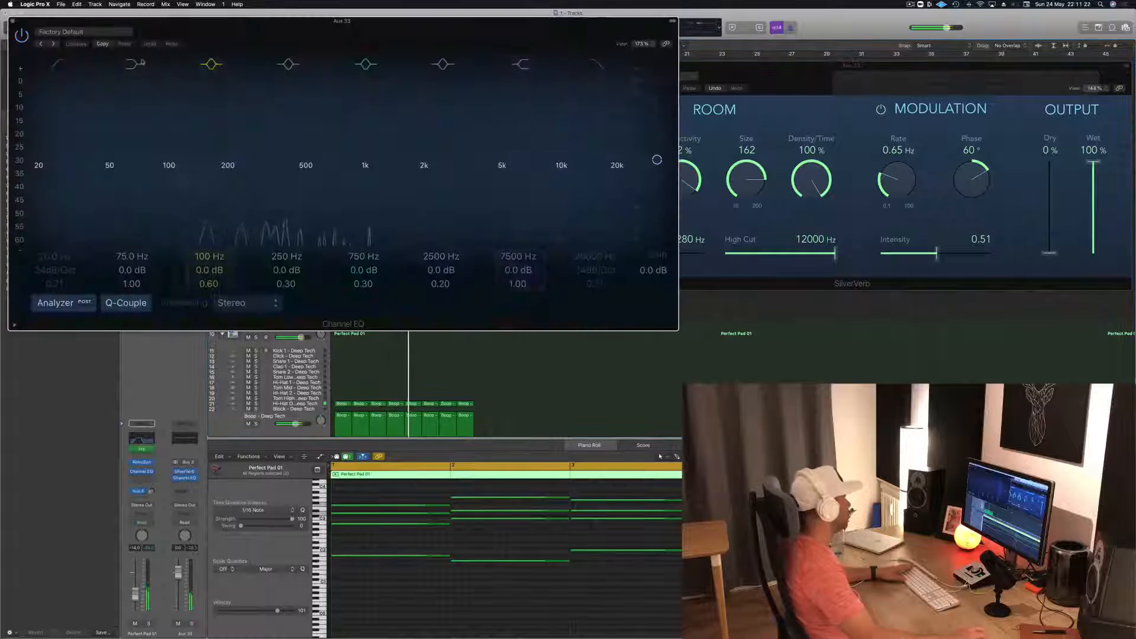
left_click(62, 69)
left_click_drag(40, 179, 237, 179)
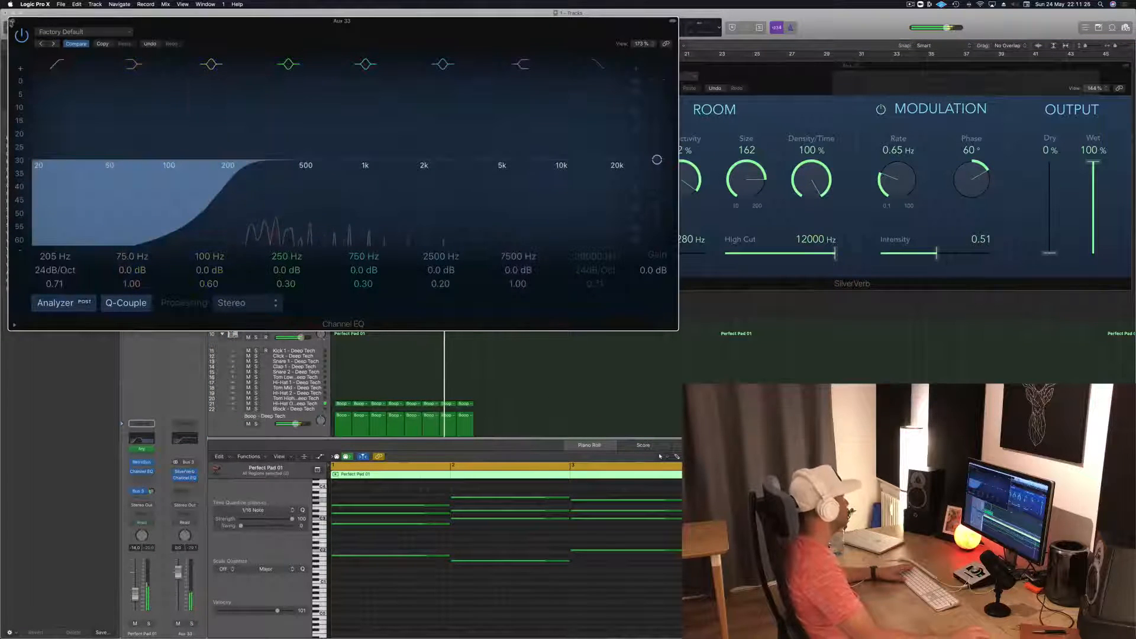
left_click(10, 21)
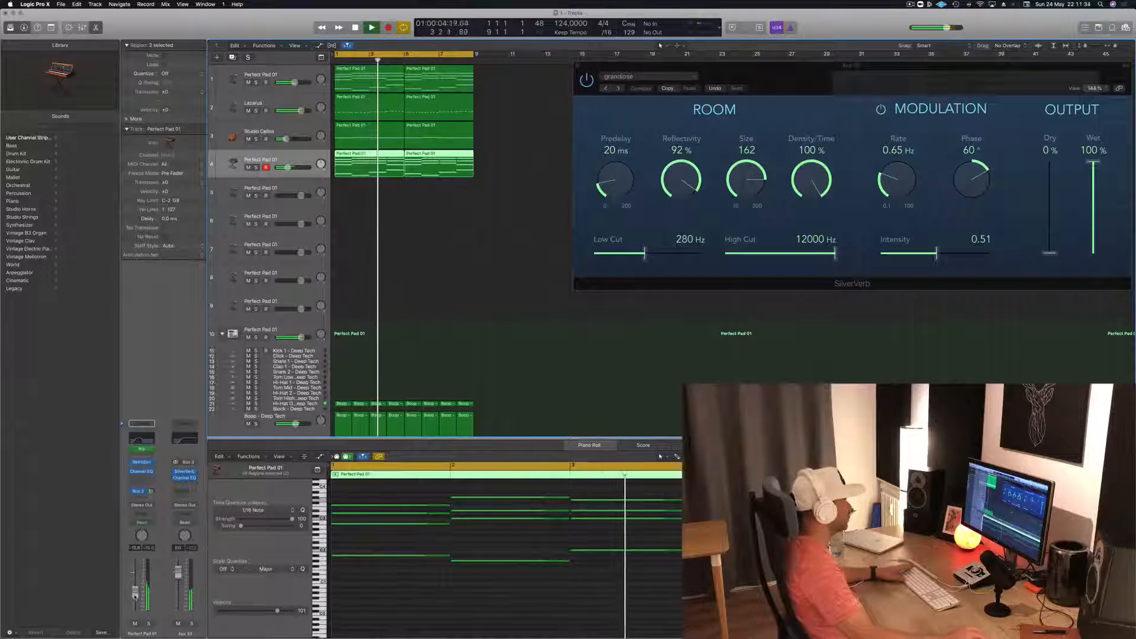
- Close the SilverVerb window and open the Alchemy instrument on the Lazarus bass track while the loop plays from its start
left_click(578, 66)
key("Return")
left_click(260, 104)
key("Return")
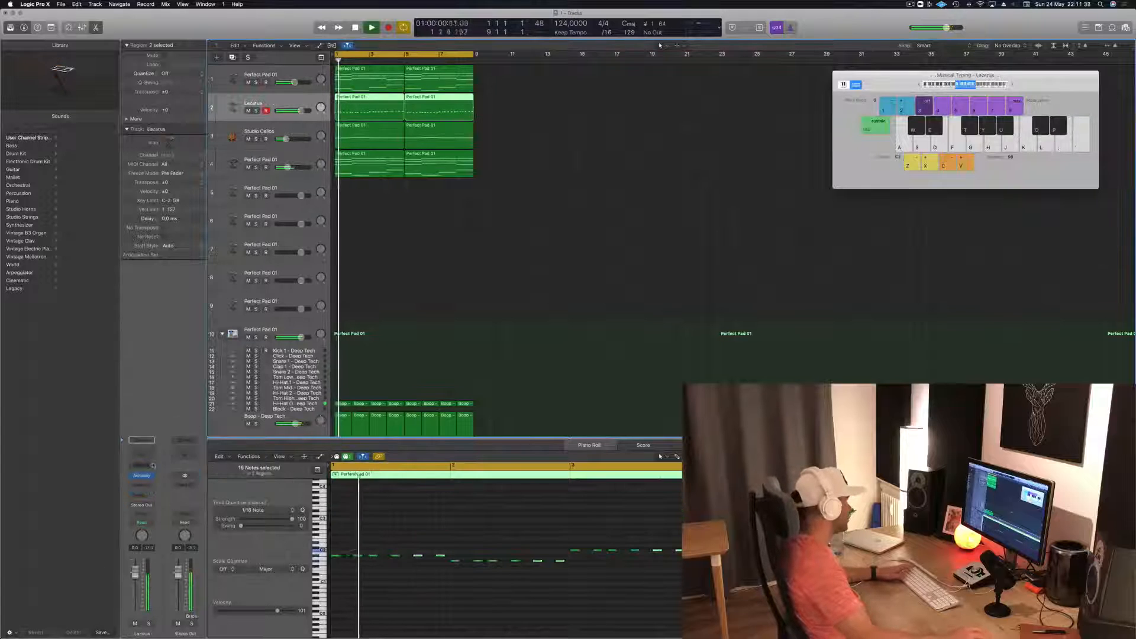
left_click(142, 476)
key("Return")
- Audition Alchemy's performance snapshots for the Lazarus bass against the loop, try the Cutoff control, and settle on the Thick snapshot
left_click_drag(674, 433, 676, 450)
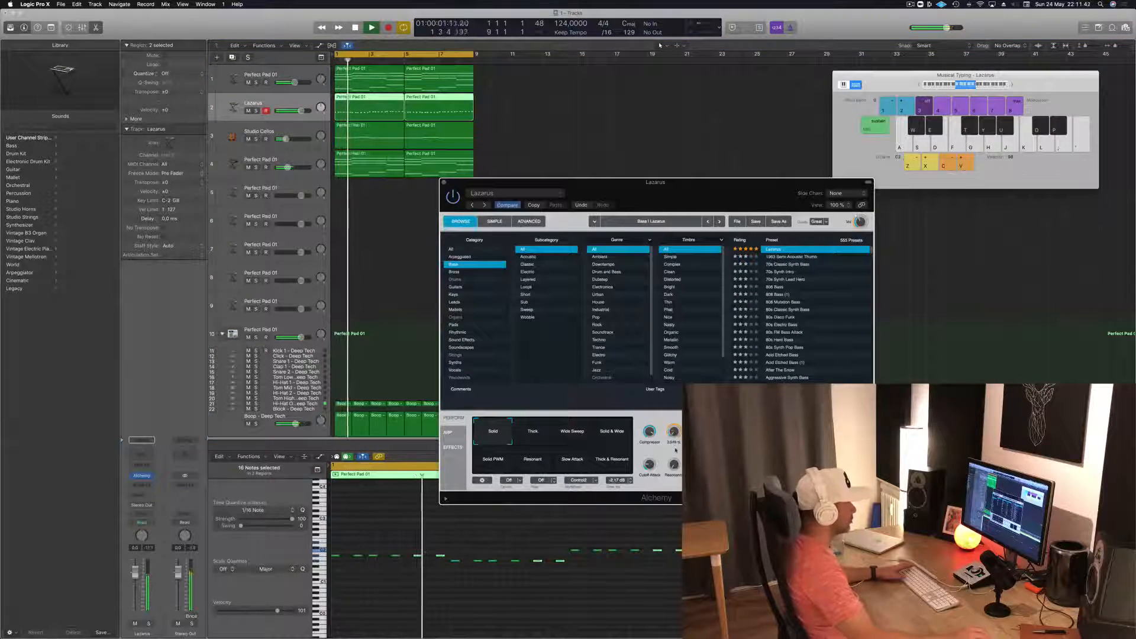
left_click(543, 438)
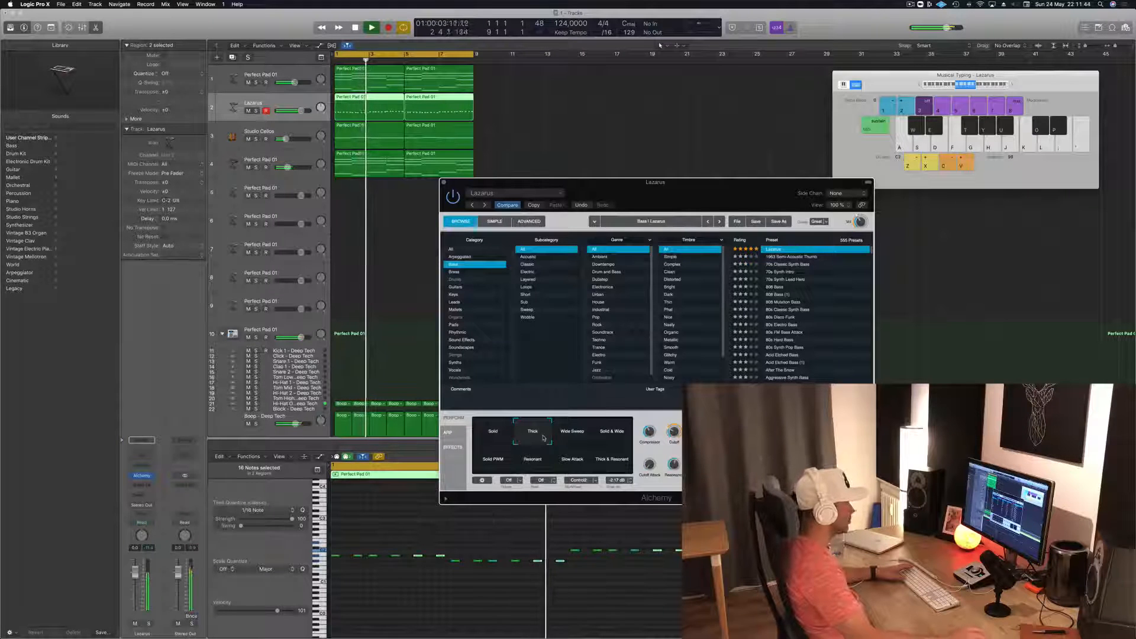
left_click(573, 438)
left_click(604, 438)
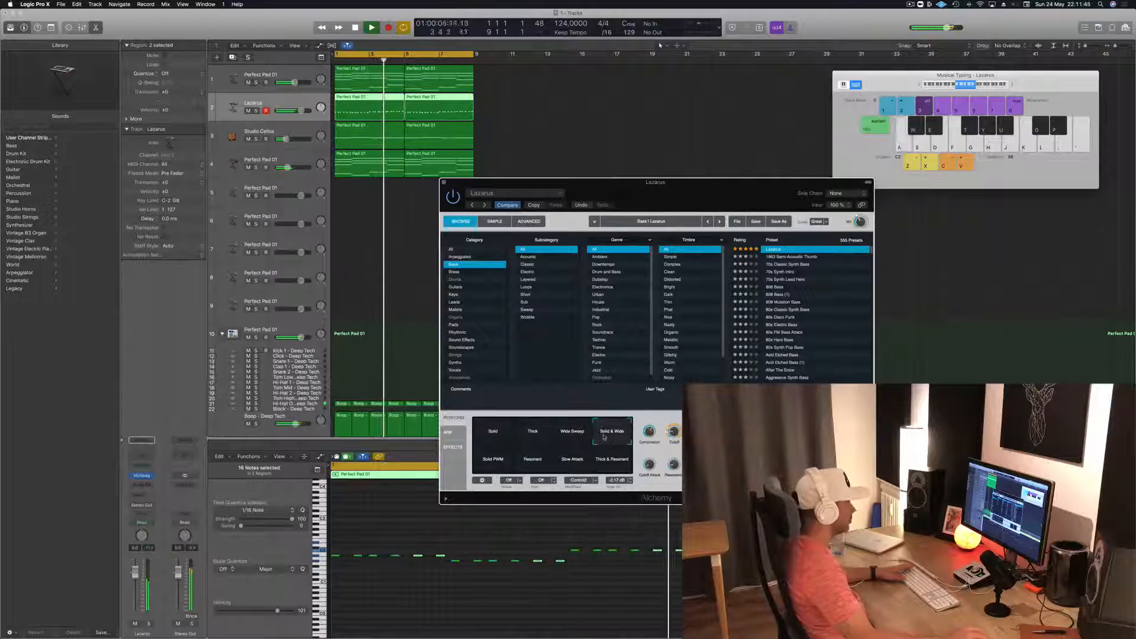
left_click(509, 465)
left_click(533, 465)
left_click(573, 466)
left_click(612, 465)
left_click(500, 436)
left_click(533, 433)
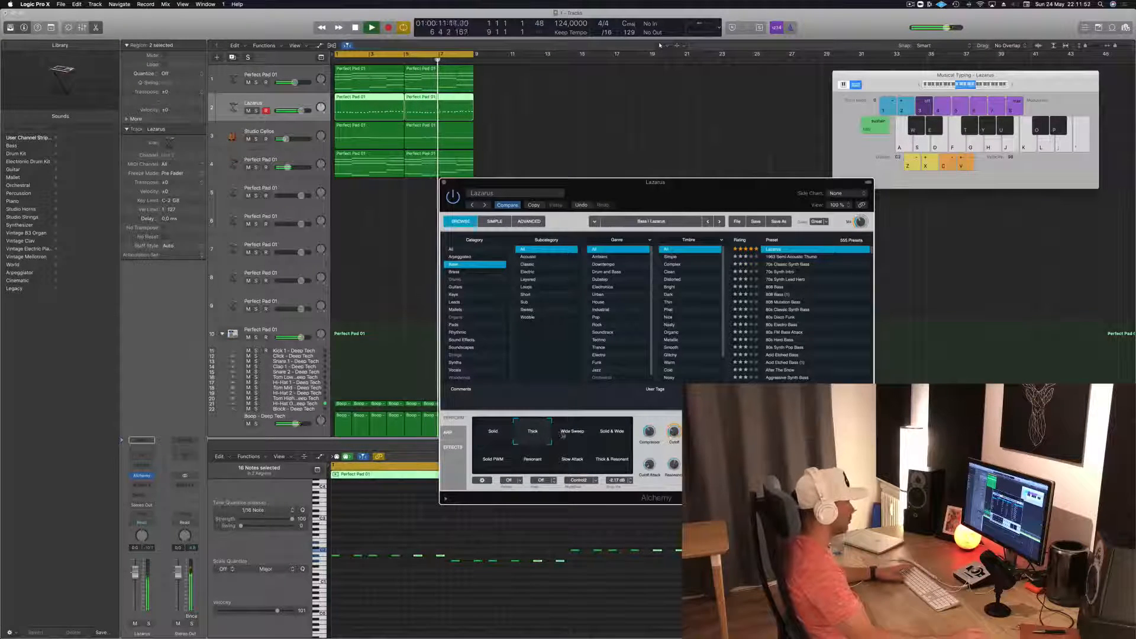
left_click(502, 437)
left_click_drag(673, 436, 673, 413)
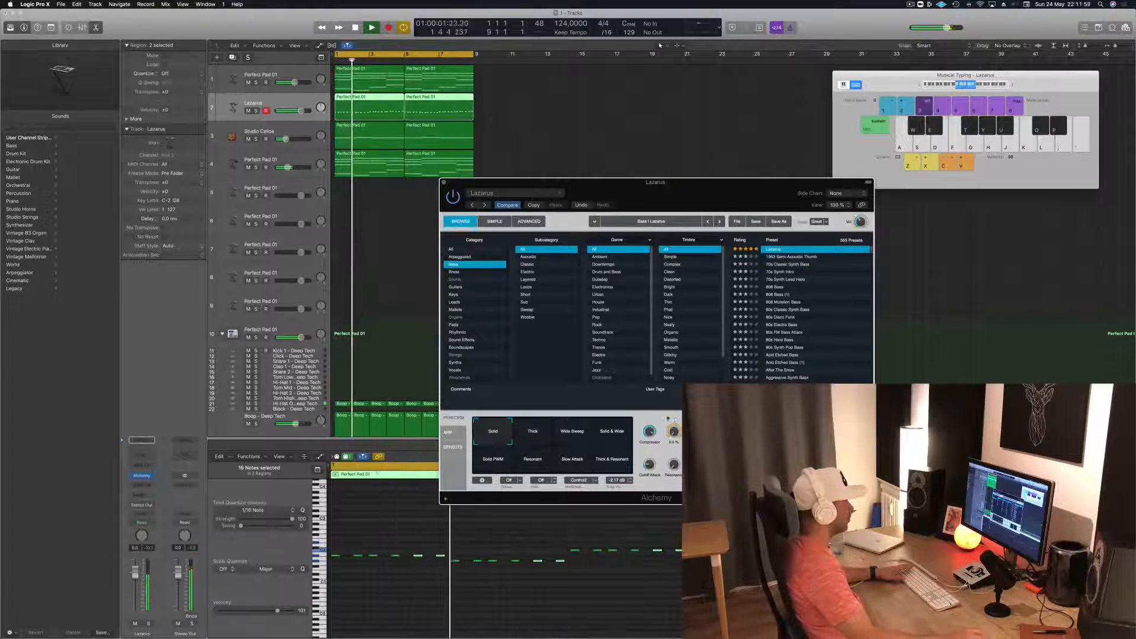
left_click(533, 431)
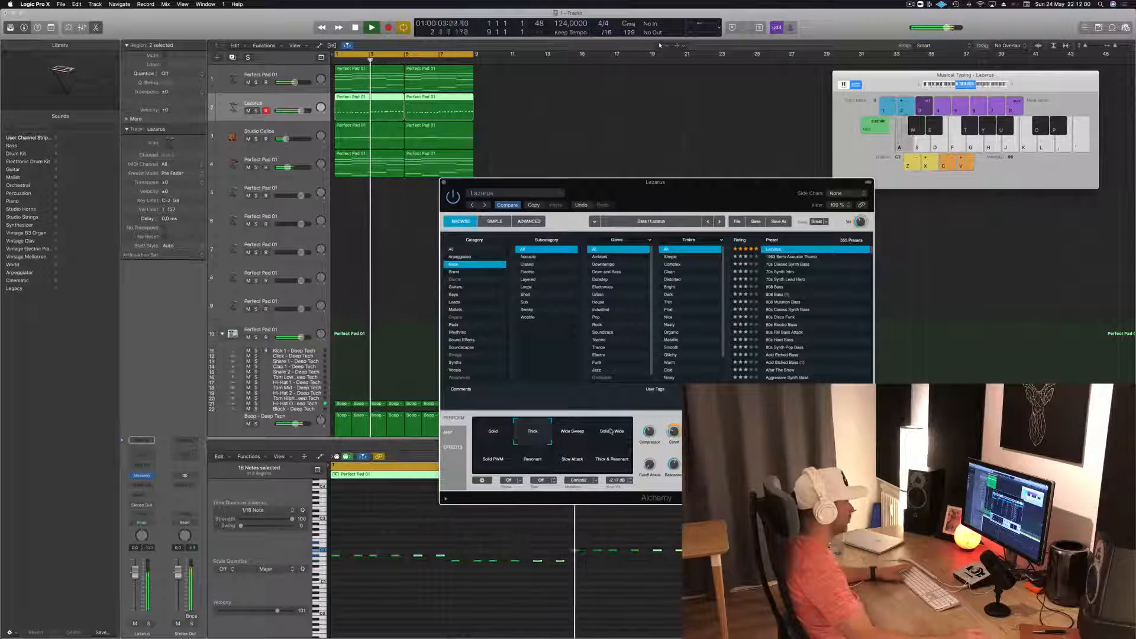
- Lower the Lazarus track's volume slightly, checking it soloed and in the mix, and close the Alchemy window
left_click_drag(135, 572, 135, 576)
key("space")
key("space")
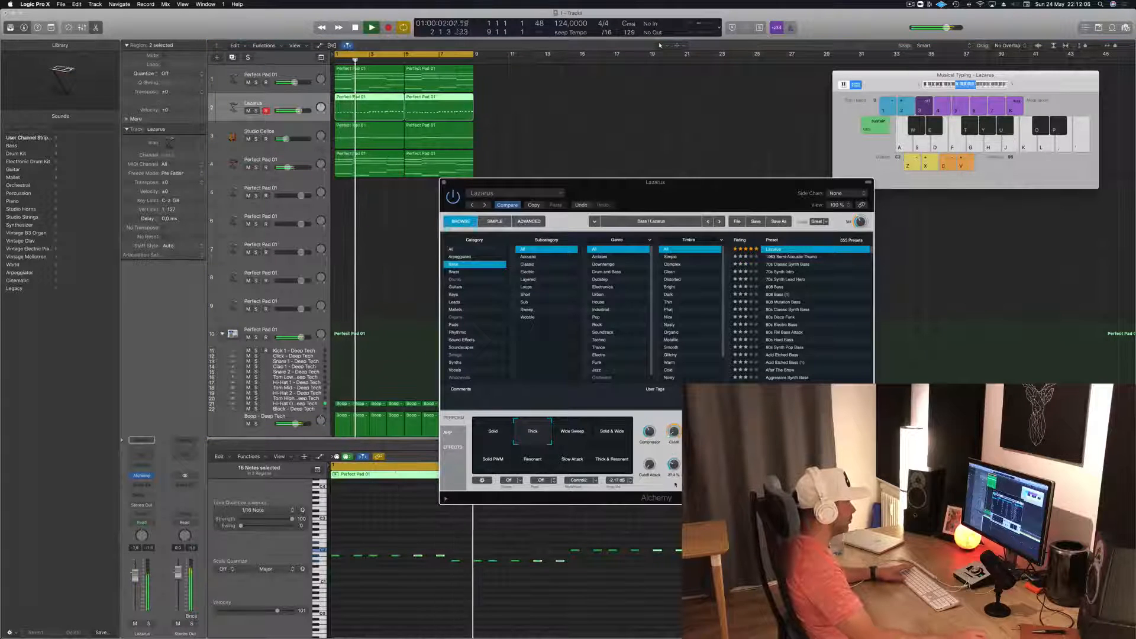
key("space")
left_click_drag(135, 580, 135, 578)
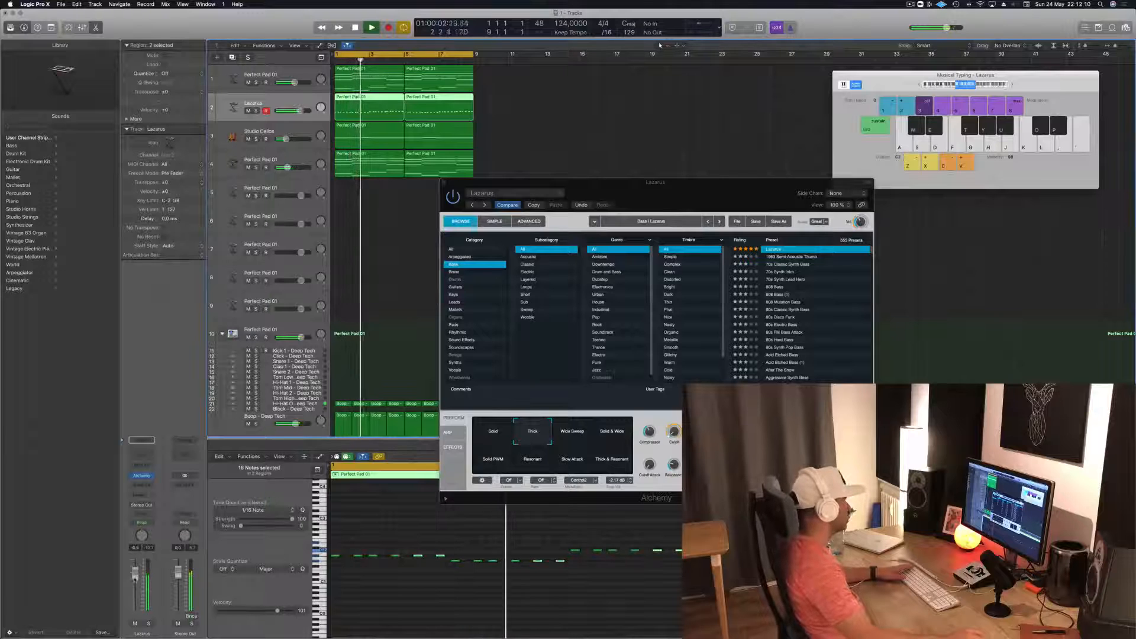
left_click(148, 623)
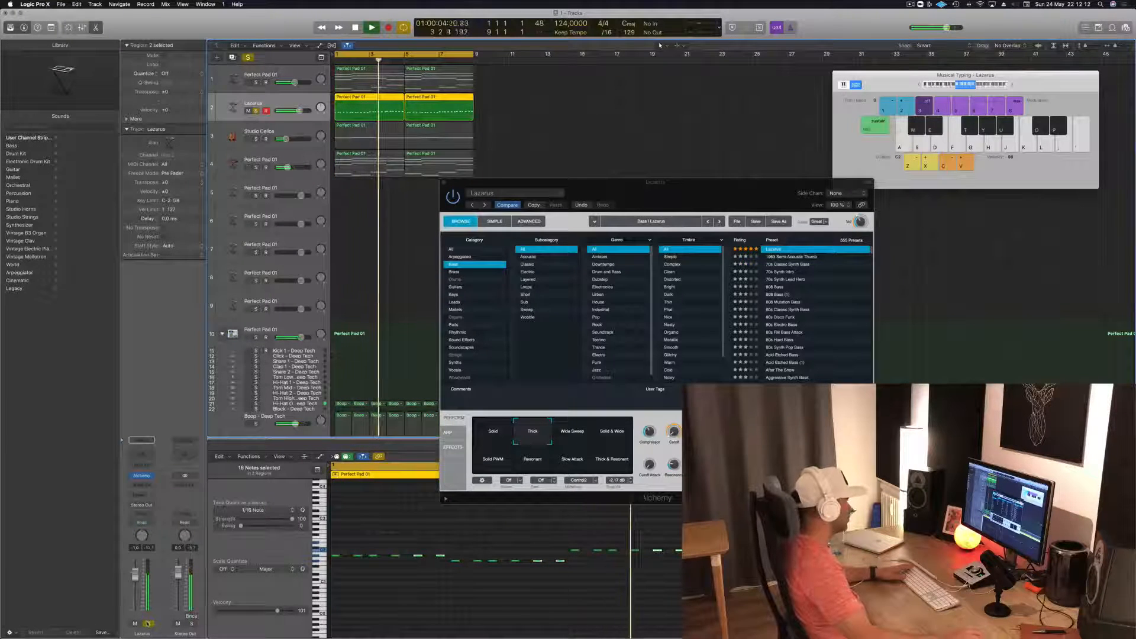
key("s")
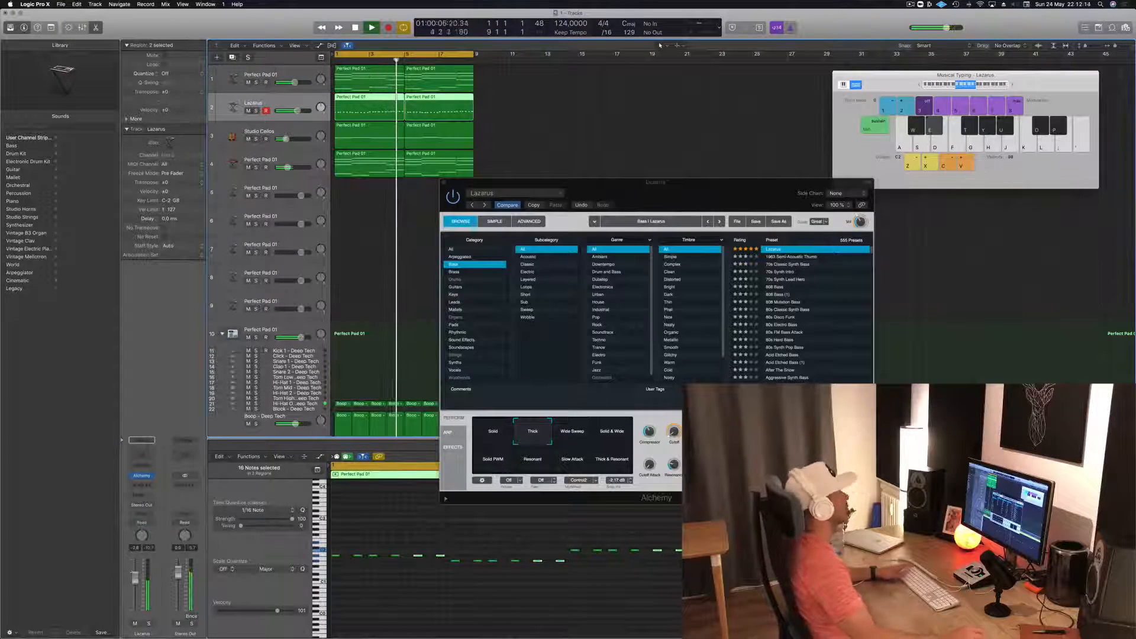
key("Return")
left_click_drag(443, 184, 449, 181)
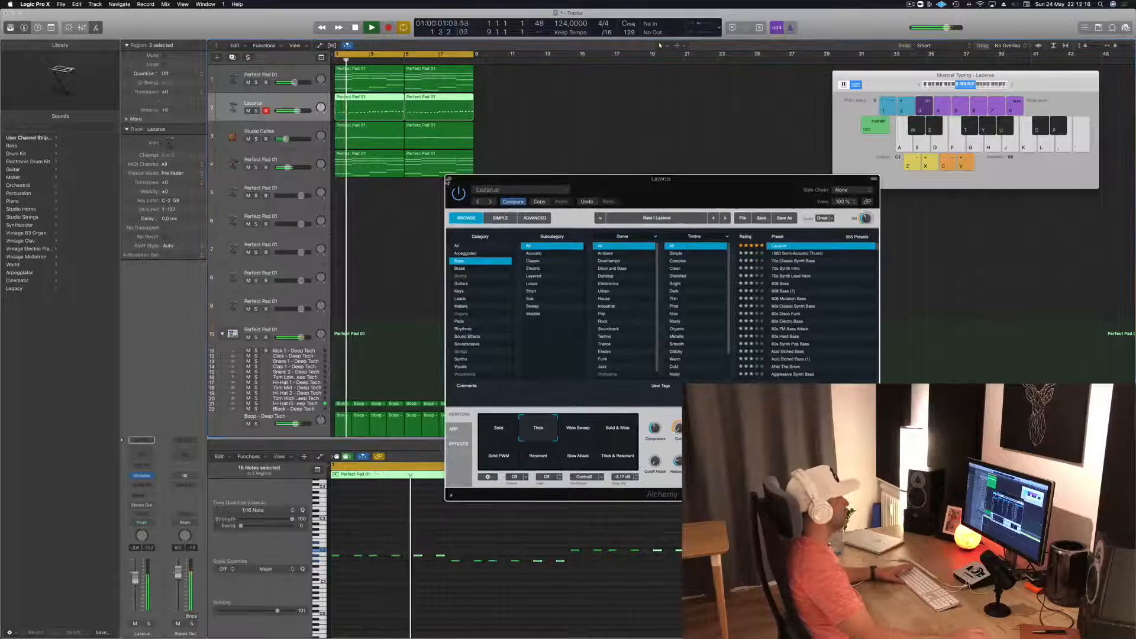
left_click(448, 179)
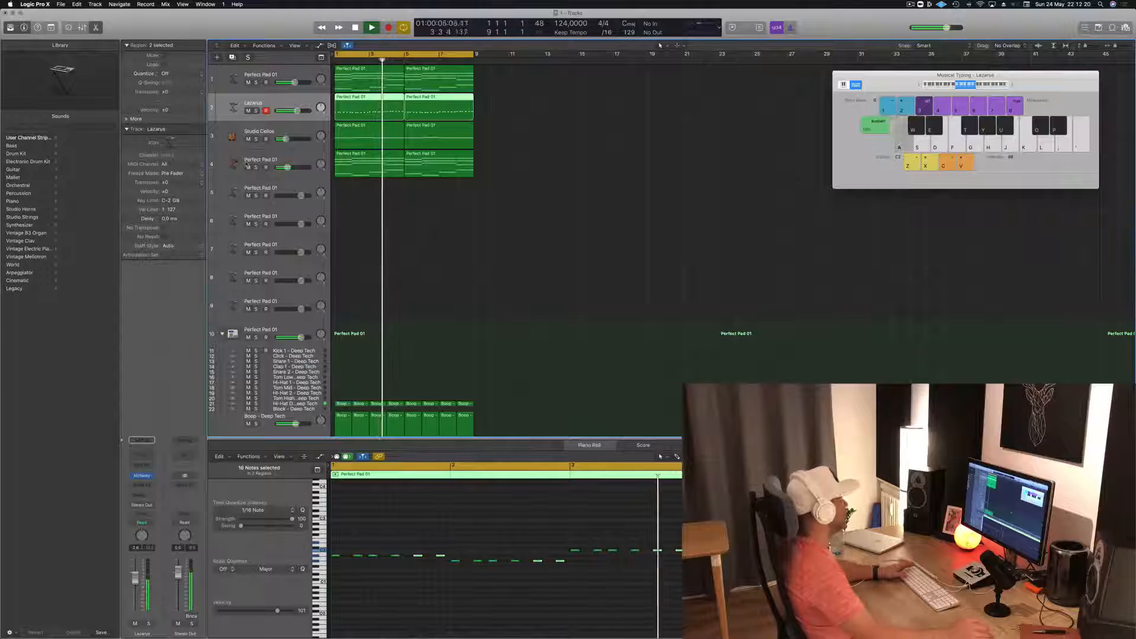
- Duplicate the Studio Cellos track with its settings as a new empty track directly below it
left_click(270, 186)
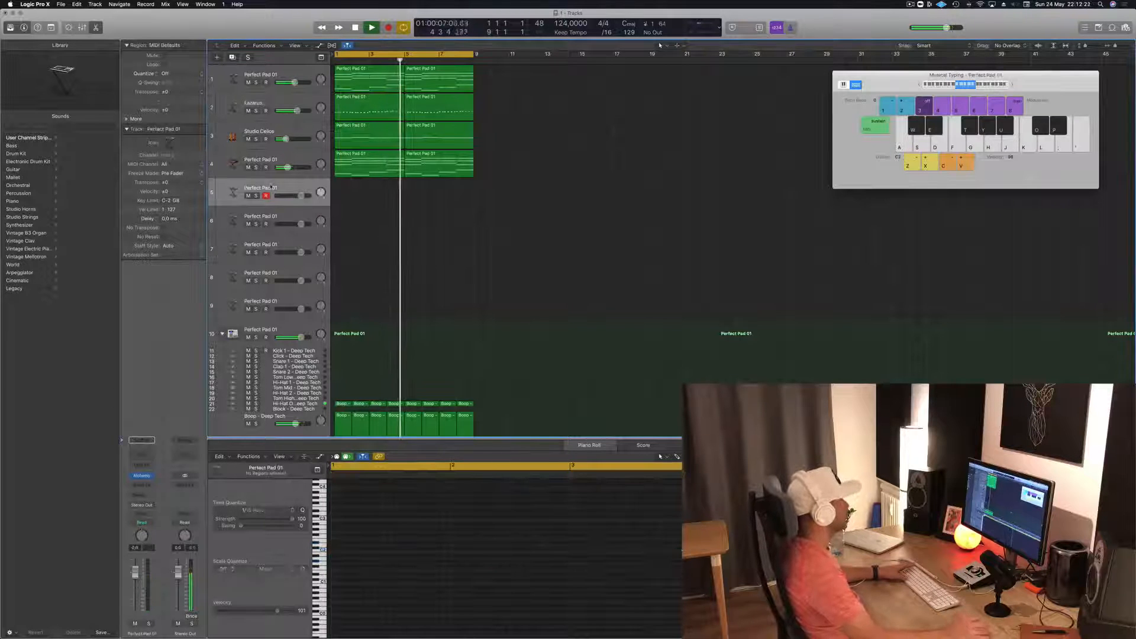
left_click(301, 138)
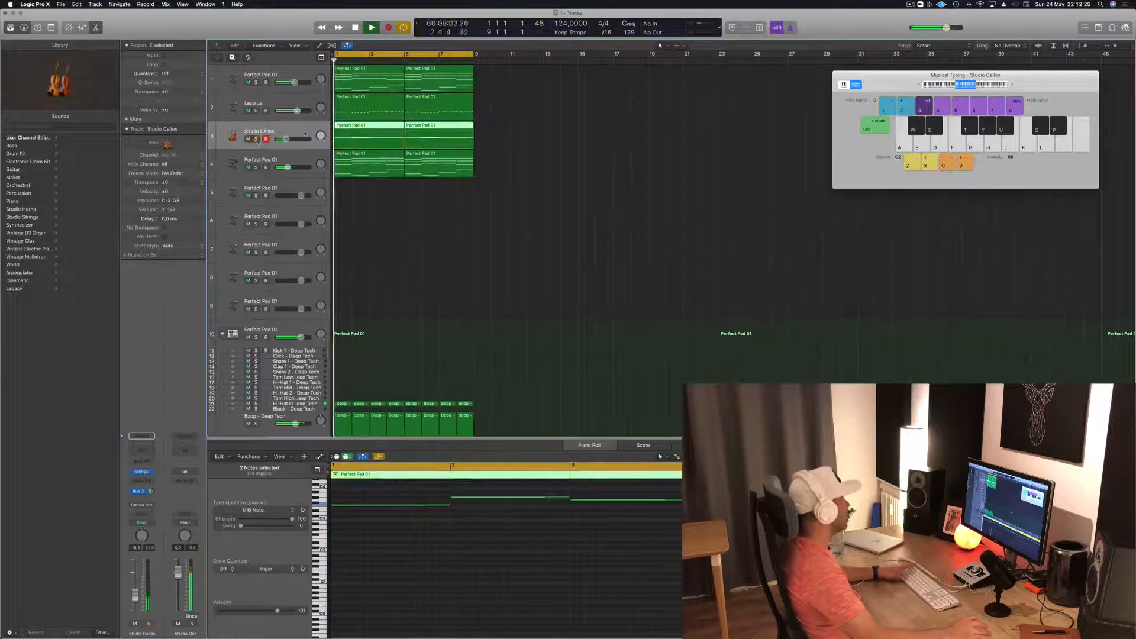
key("Return")
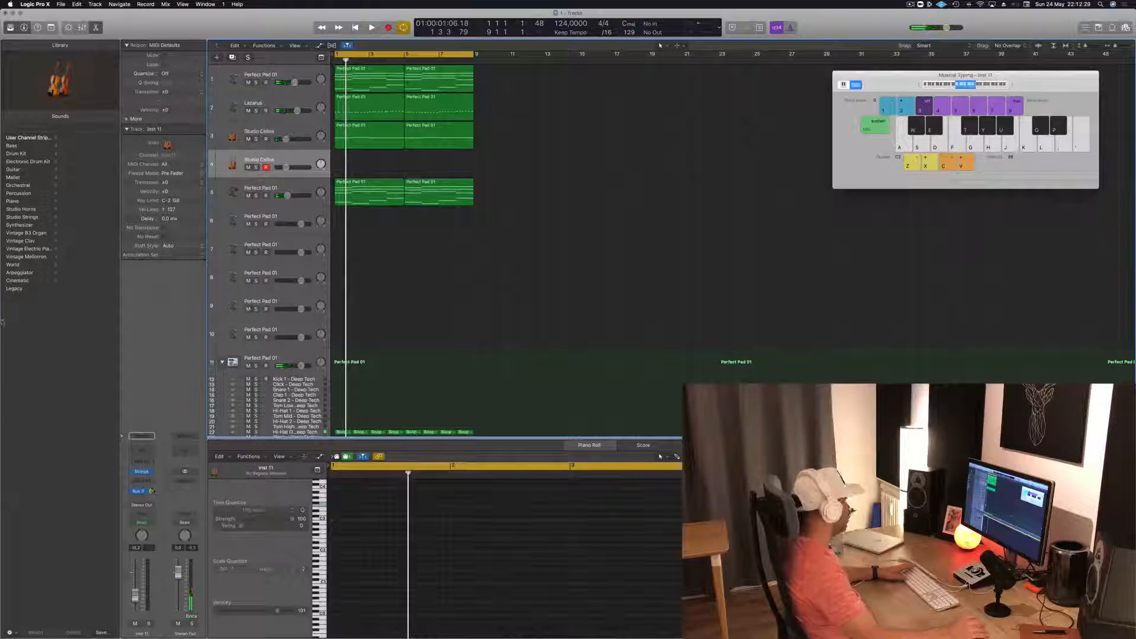
- Load the French Horn patch from Legacy, Logic, 10 Orchestral, 02 Brass onto the duplicated track, widening the Library to read the patch names
left_click(15, 289)
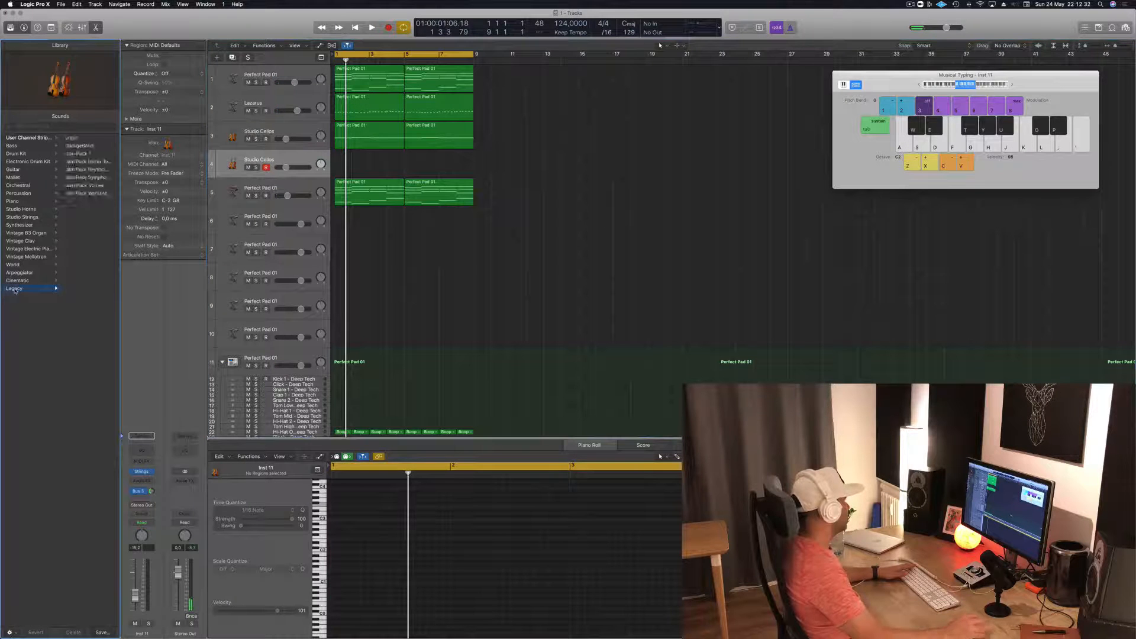
left_click(80, 137)
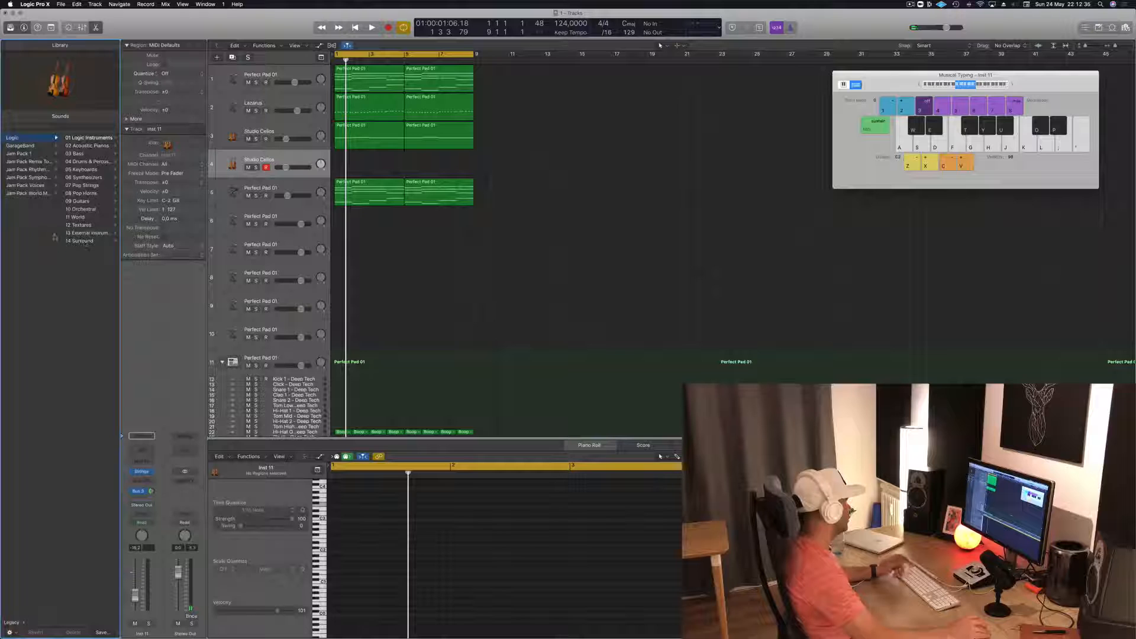
left_click(75, 209)
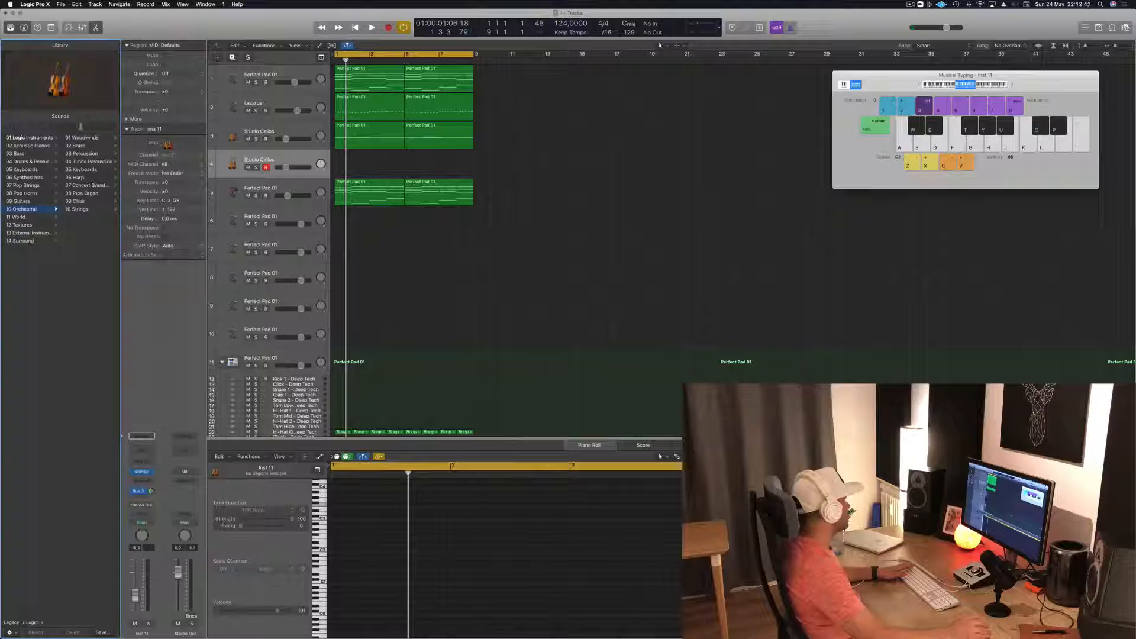
left_click(84, 147)
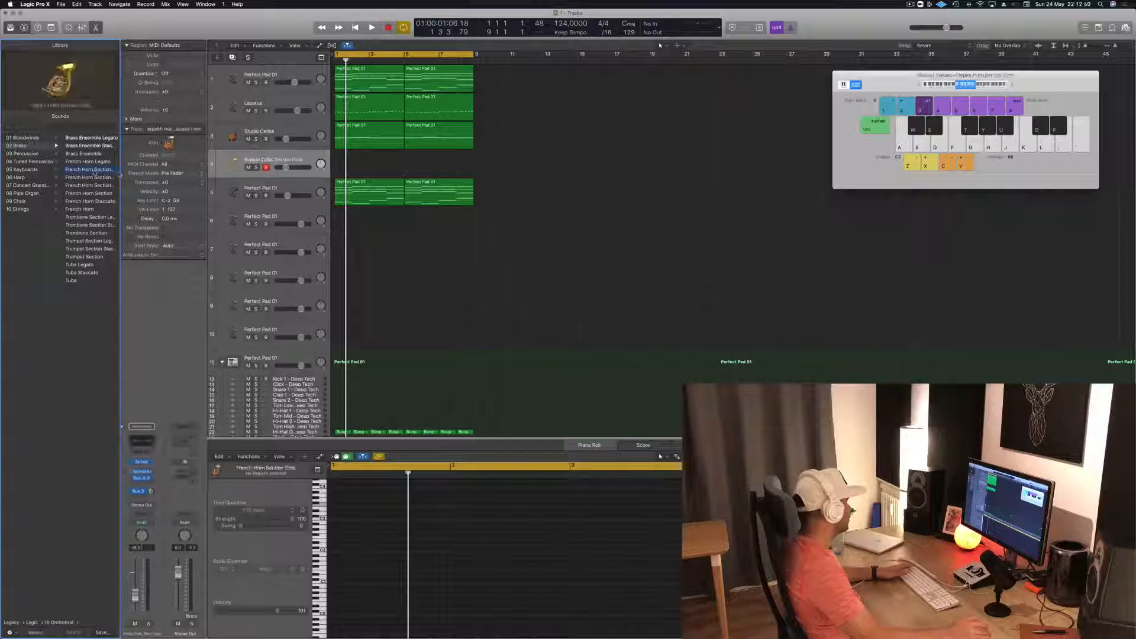
left_click_drag(119, 171, 245, 171)
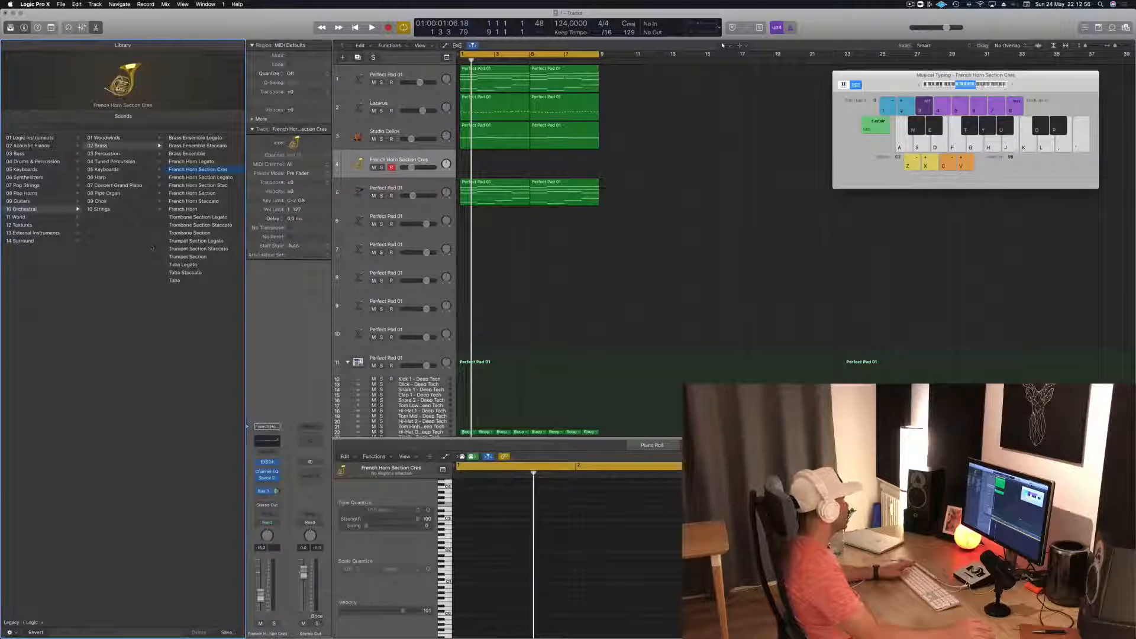
left_click(179, 211)
- Copy both Studio Cellos regions onto the French Horn track, unmute the track and play the loop
left_click_drag(497, 126, 565, 166)
key("super+z")
left_click(374, 167)
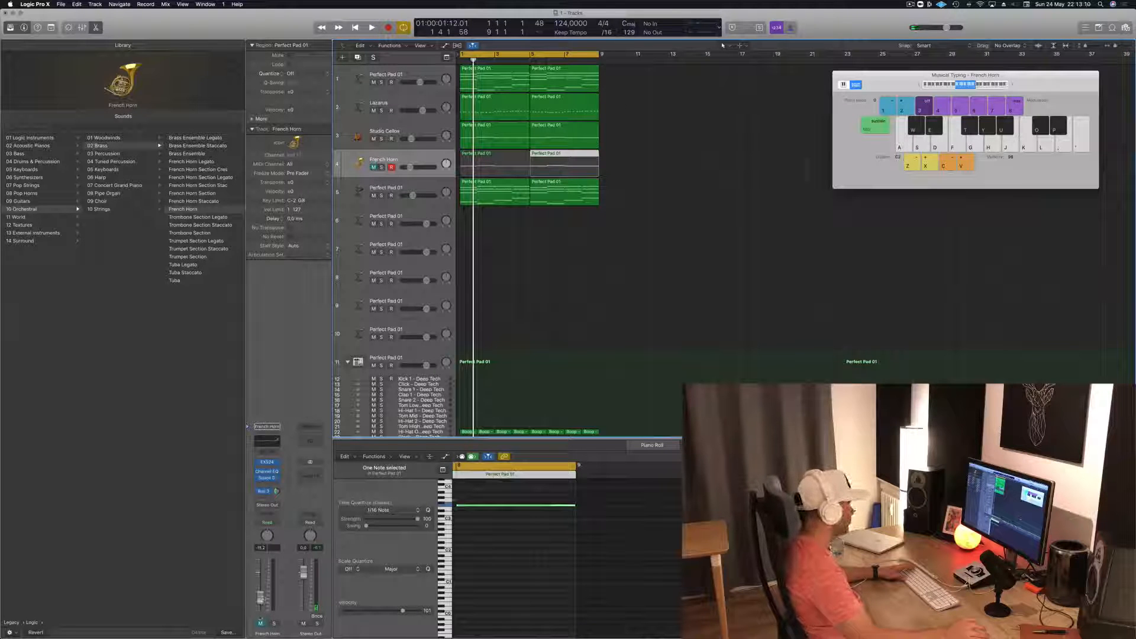
left_click(261, 623)
key("space")
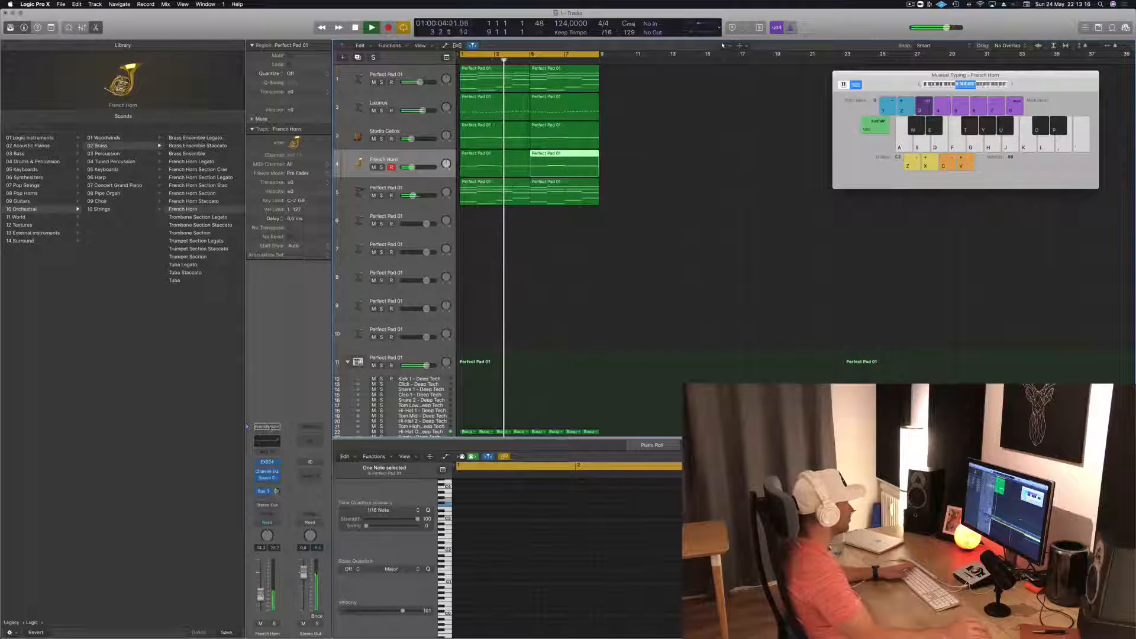
- Bypass the Space Designer insert on the French Horn track and adjust its send level to the SilverVerb bus
left_click(606, 256)
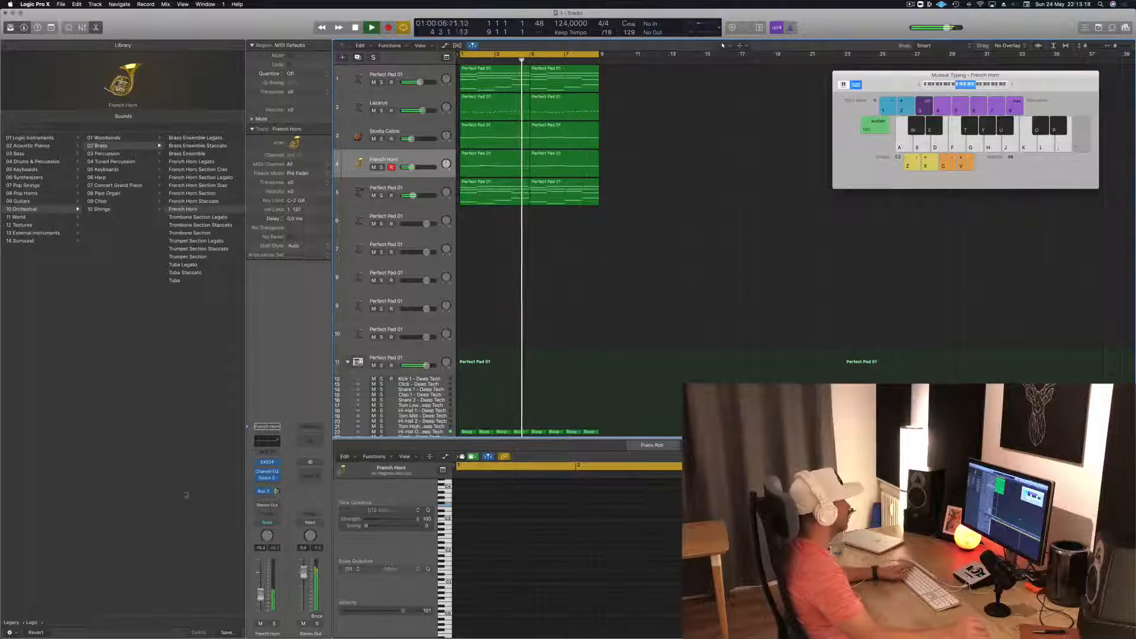
mouse_move(258, 479)
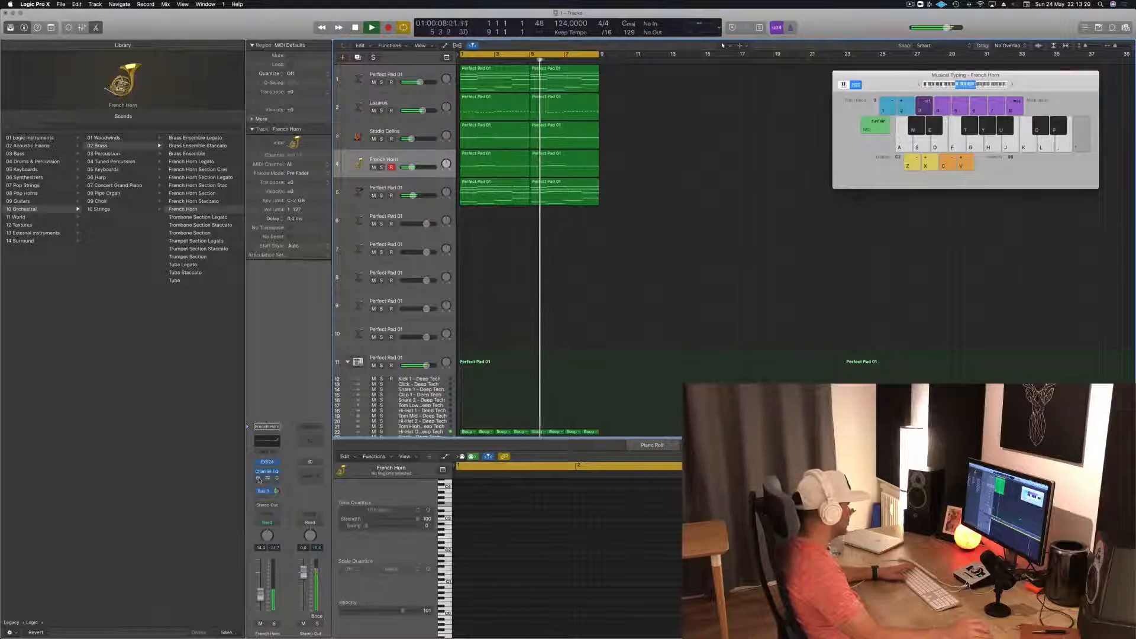
left_click(264, 491)
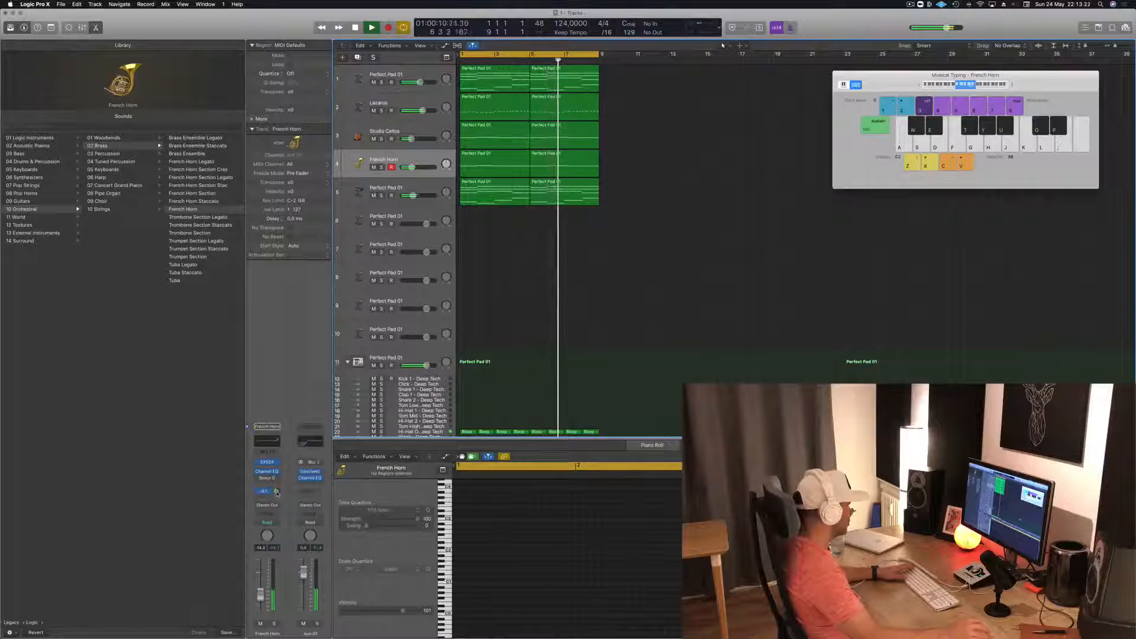
- Solo the French Horn and try transposing all notes in both of its regions an octave down and an octave up
left_click(274, 625)
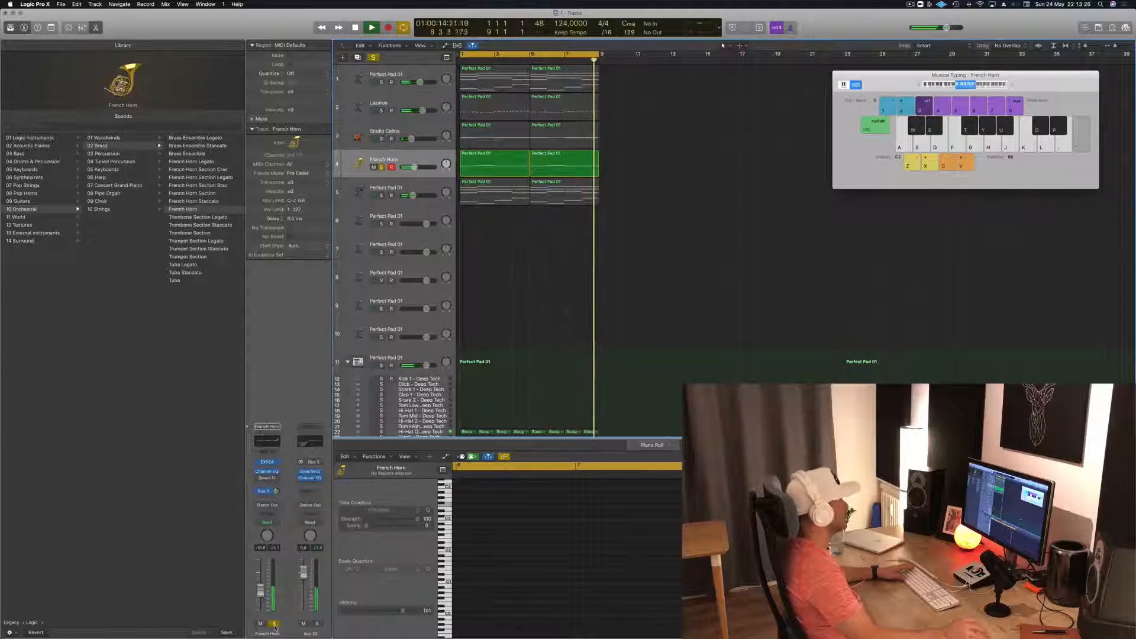
left_click(490, 161)
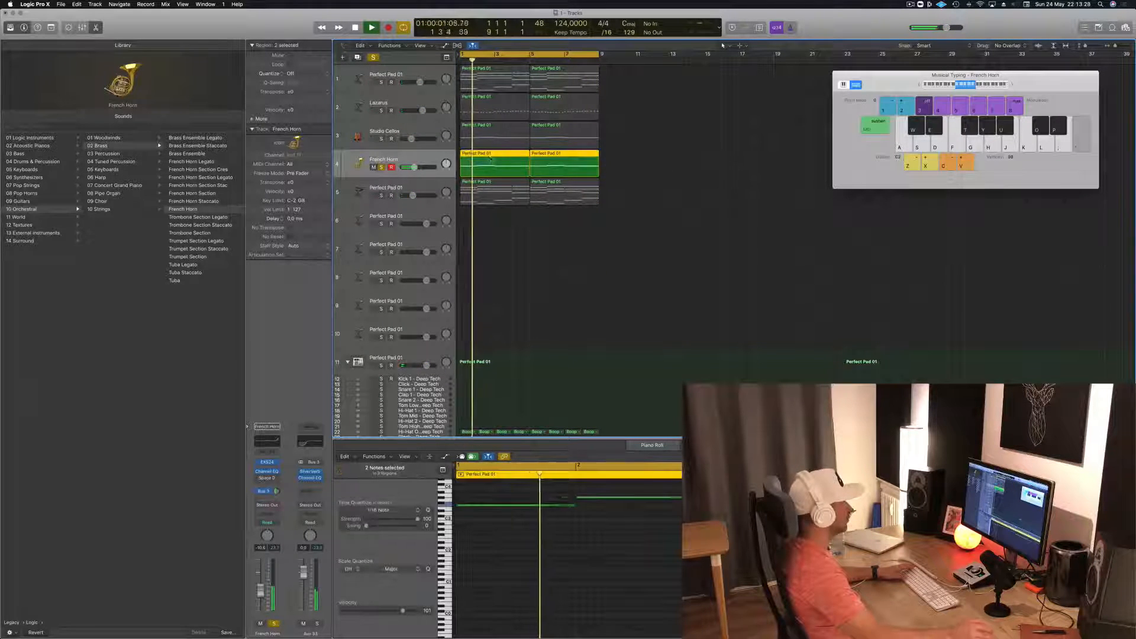
left_click(497, 557)
key("super+a")
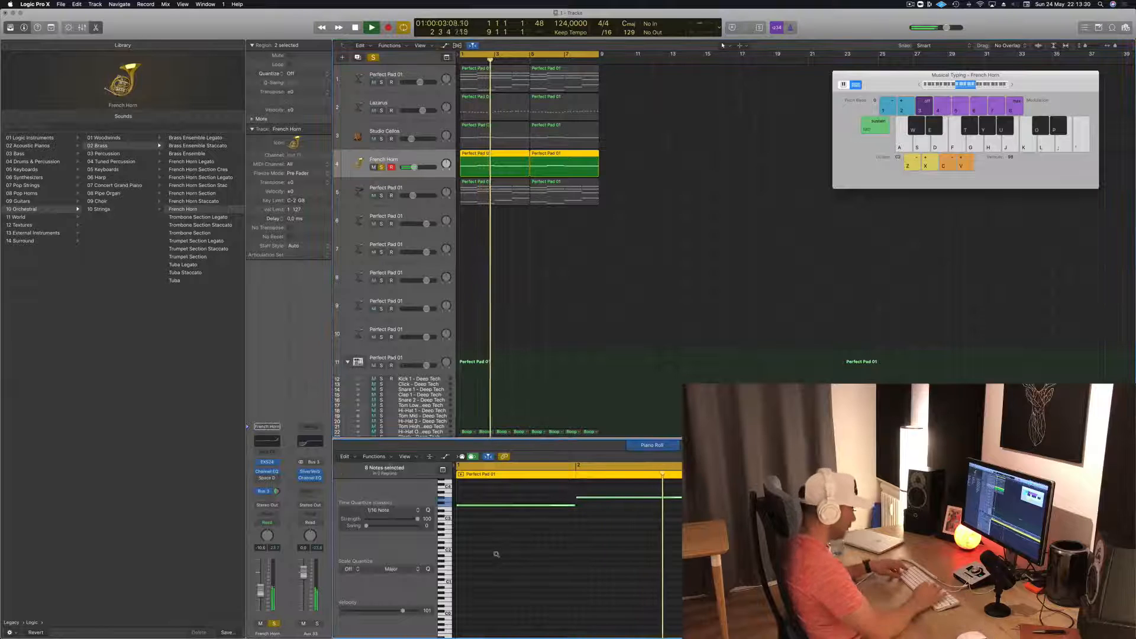
key("alt+shift+Down")
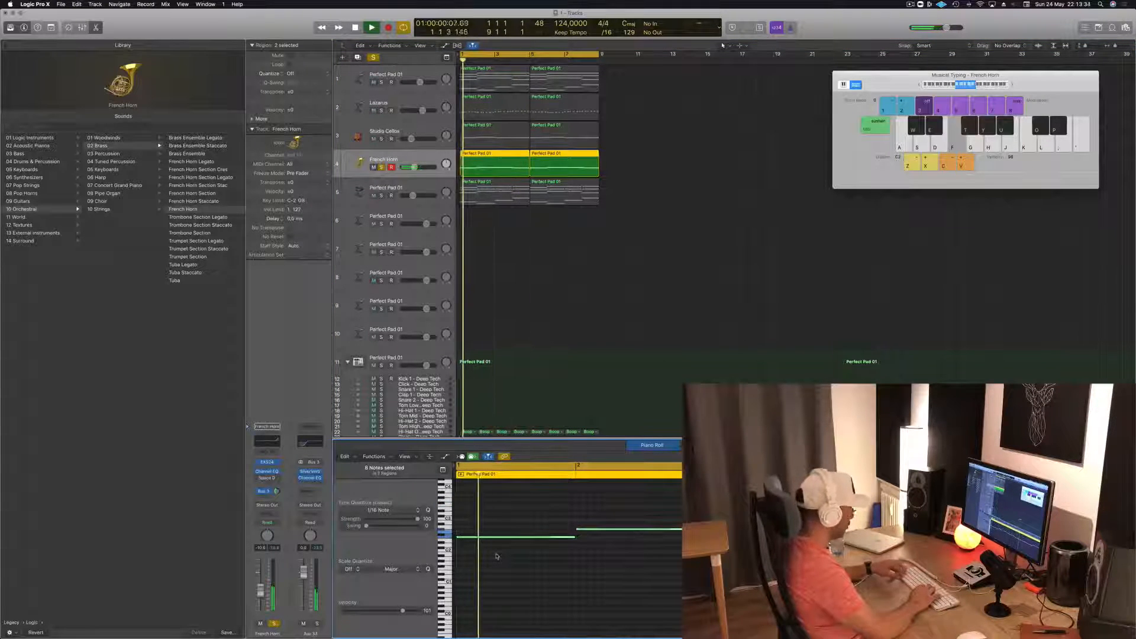
key("alt+shift+Up")
key("alt+shift+Up")
key("alt+shift+Down")
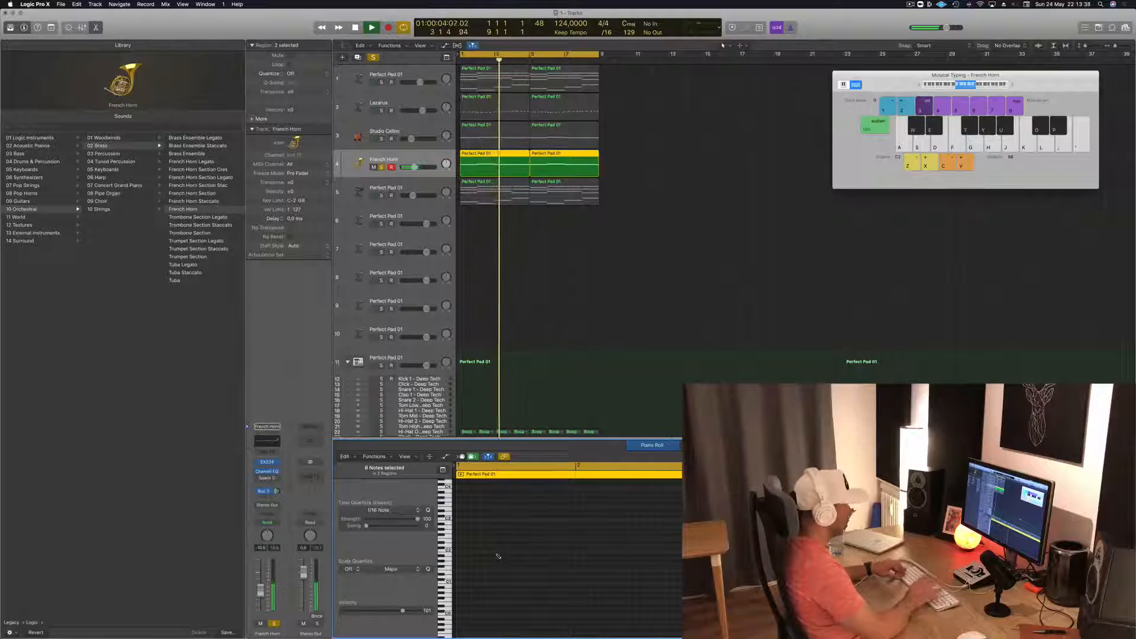
- Unsolo the French Horn and listen to it within the full loop
key("space")
key("space")
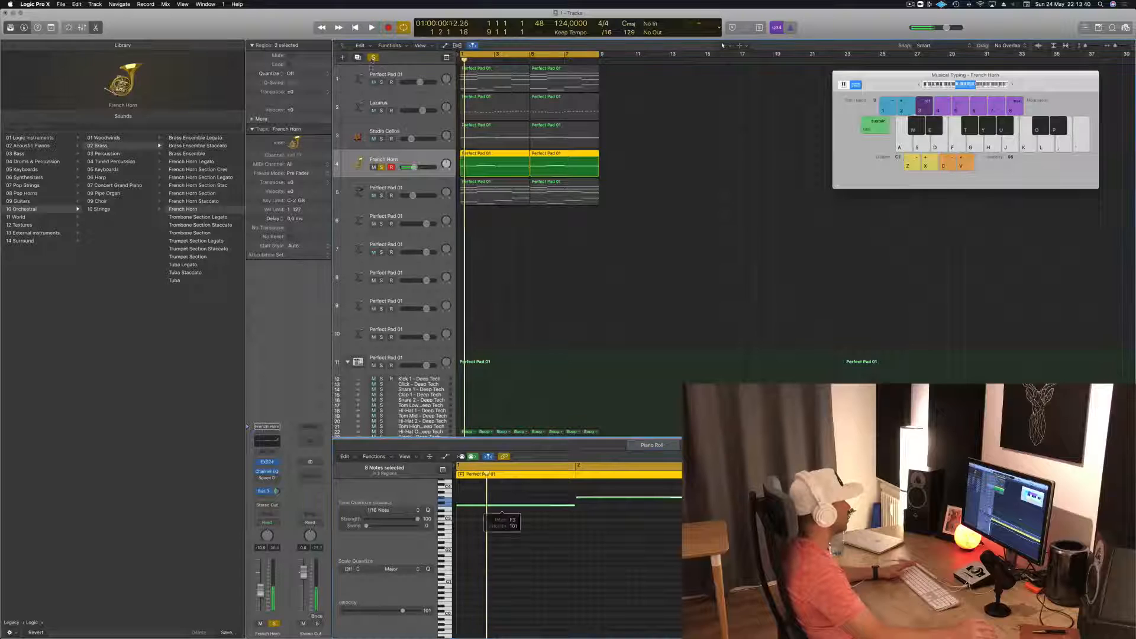
key("s")
key("space")
left_click(674, 236)
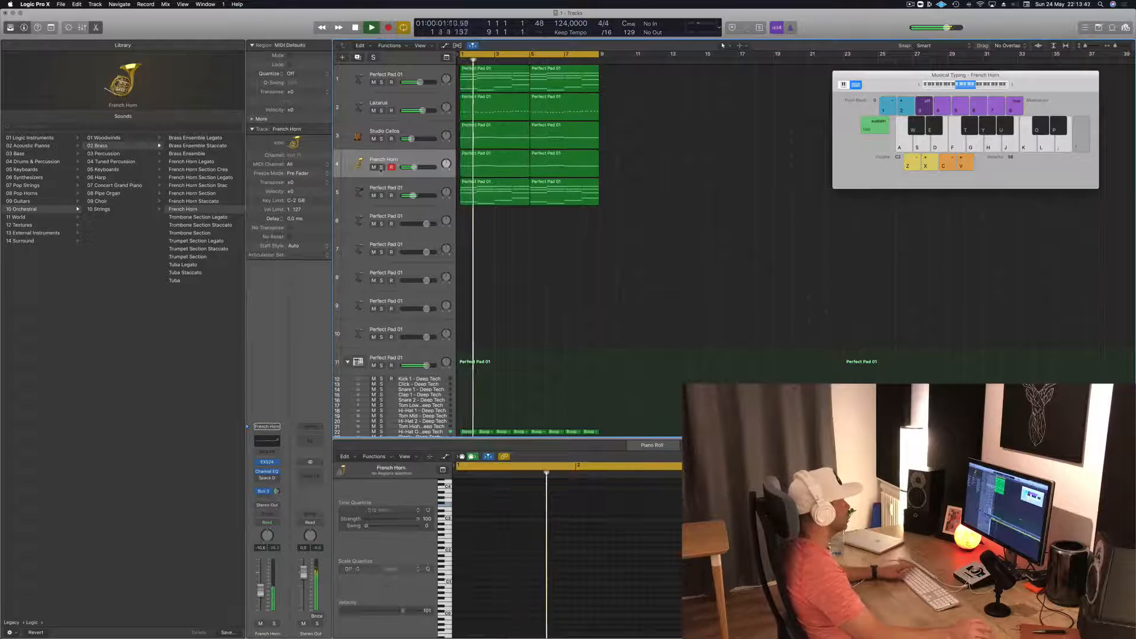
left_click(428, 161)
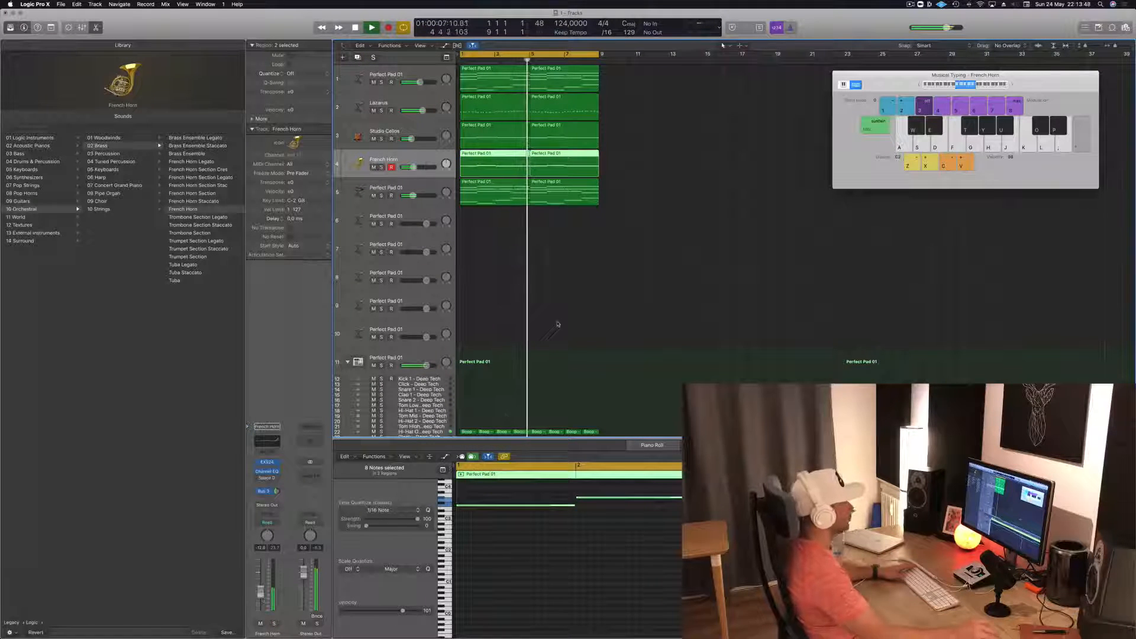
left_click(554, 266)
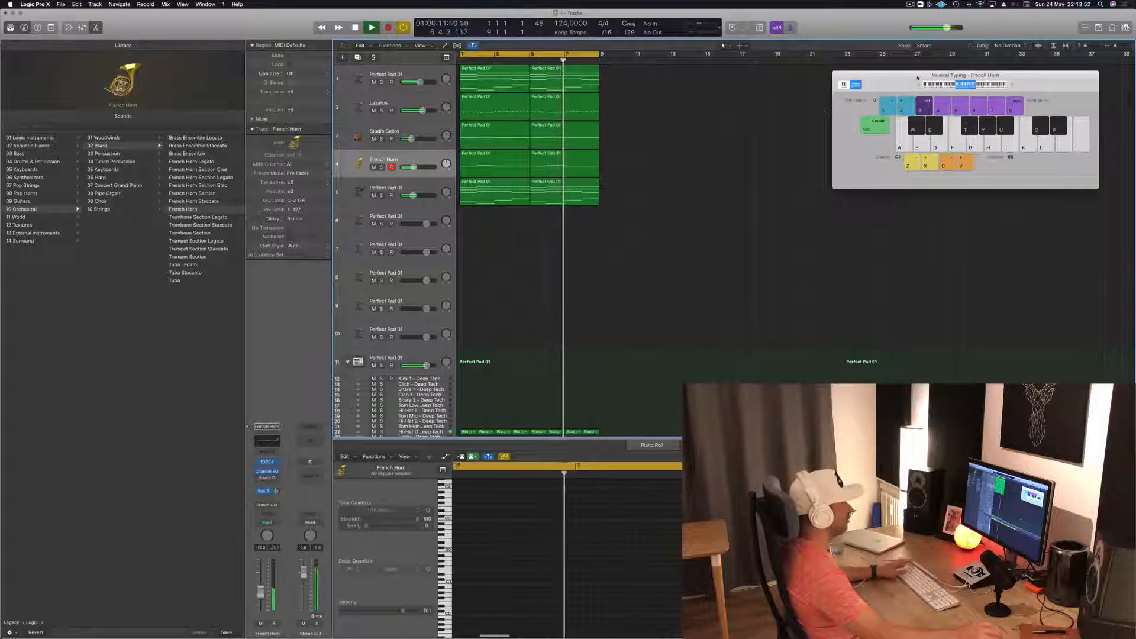
- Copy the first Boop - Deep Tech region onto the Kick 1 track and lower all its notes to trigger the kick
left_click_drag(918, 76, 896, 96)
scroll(478, 303, "down", 5)
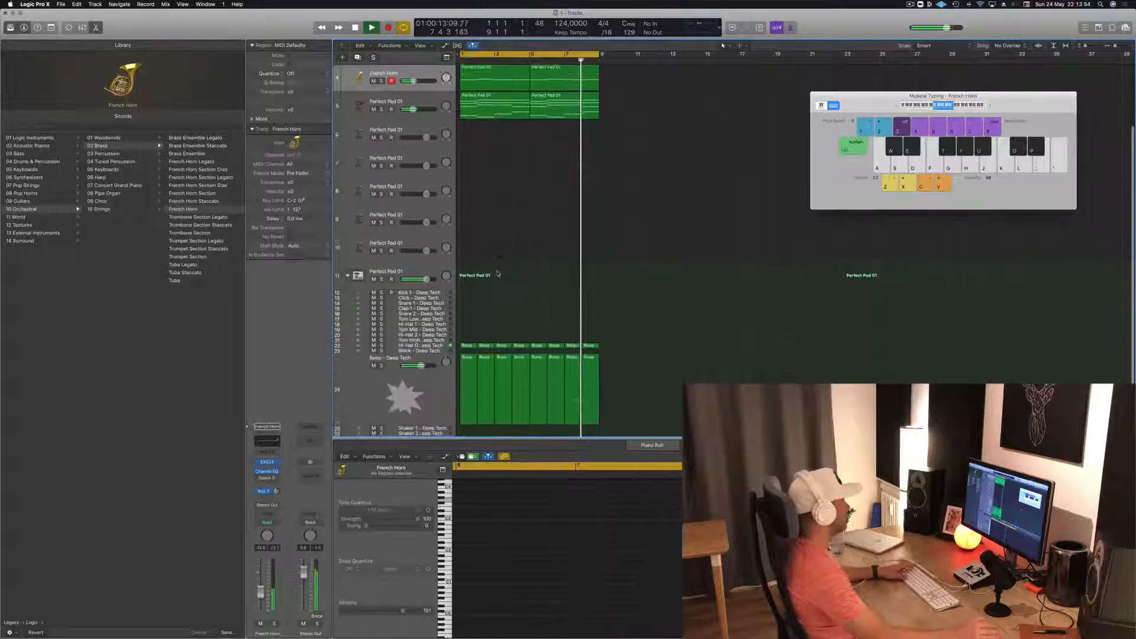
key("space")
left_click(467, 349)
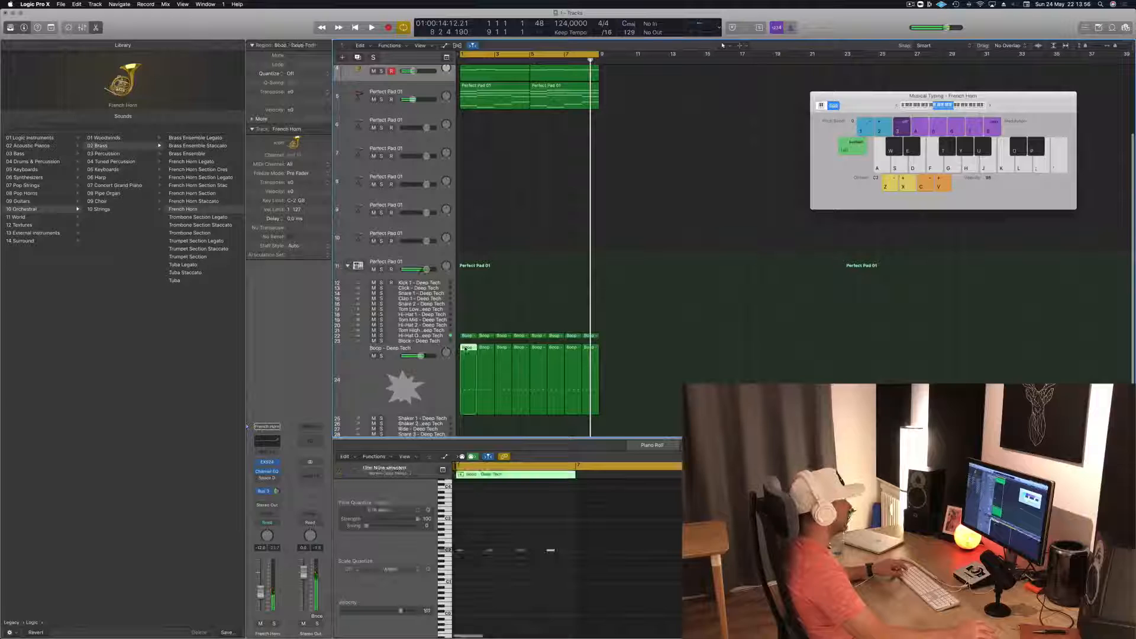
left_click_drag(463, 331, 463, 283)
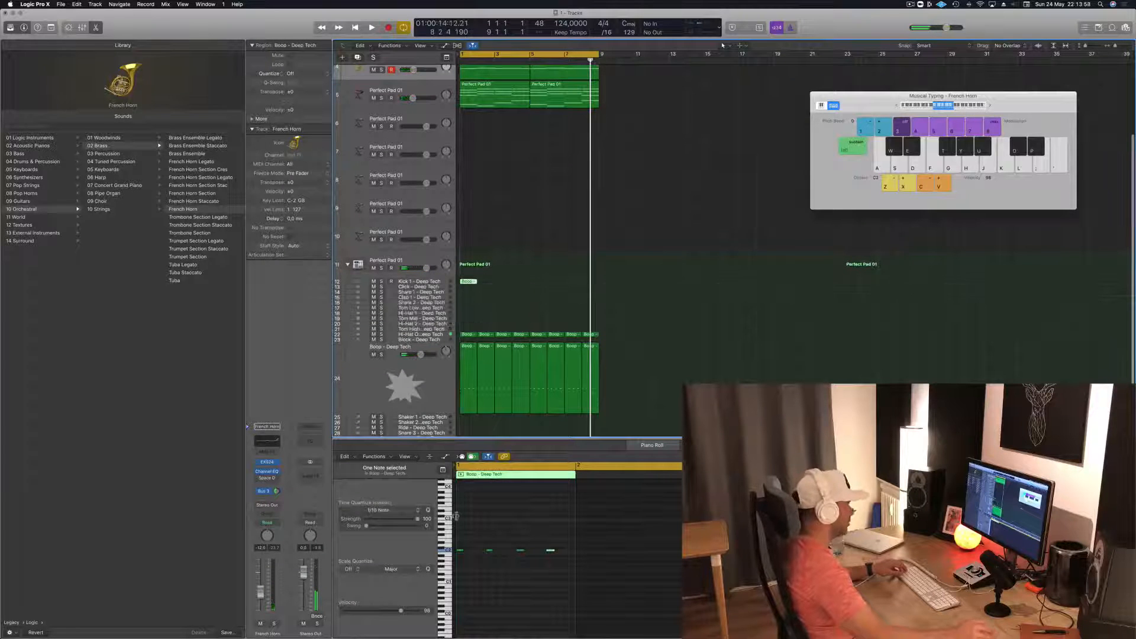
left_click_drag(561, 546, 438, 559)
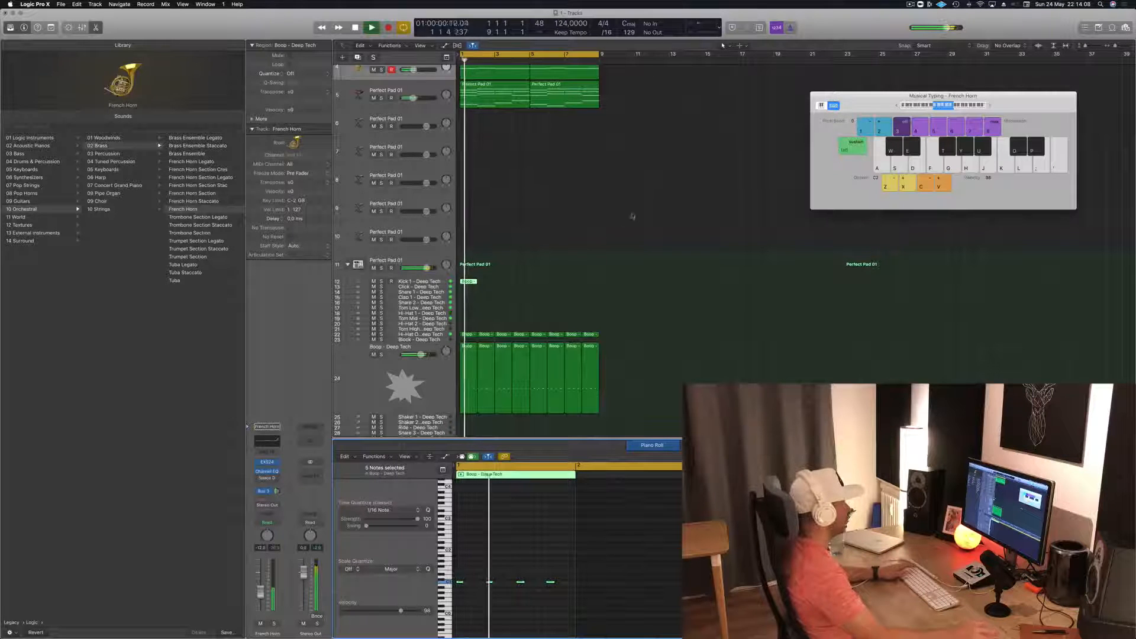
- Fill the Kick 1 track with copies of its one-bar region through bar 8 and listen to the loop
left_click_drag(470, 282, 592, 284)
key("space")
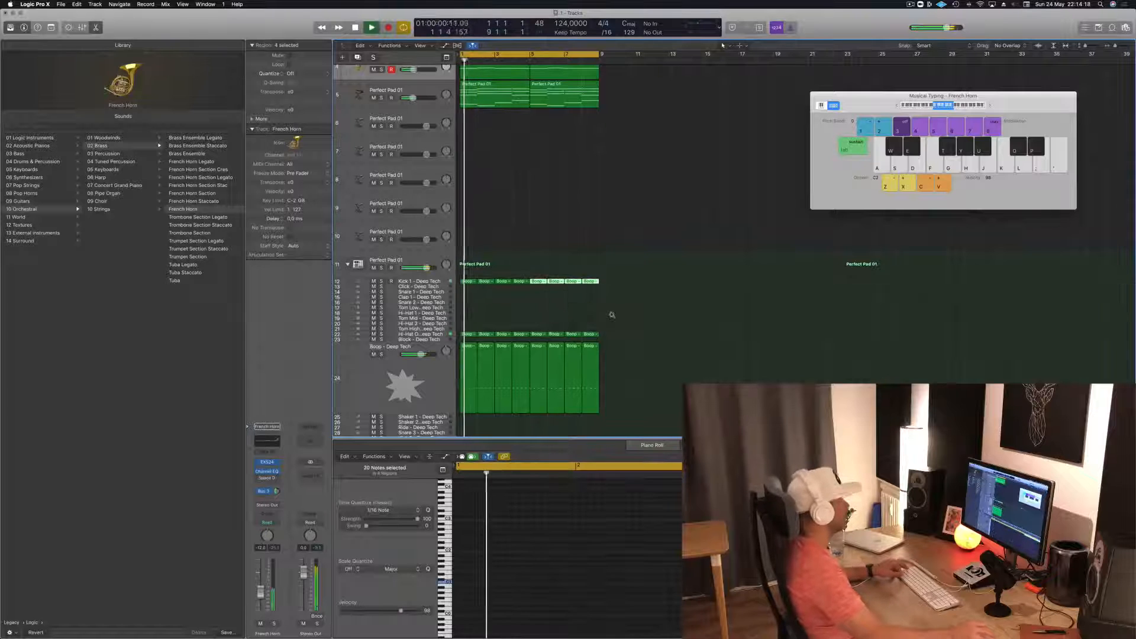
scroll(568, 243, "left", 1)
left_click(581, 251)
scroll(657, 228, "up", 3)
scroll(662, 226, "up", 2)
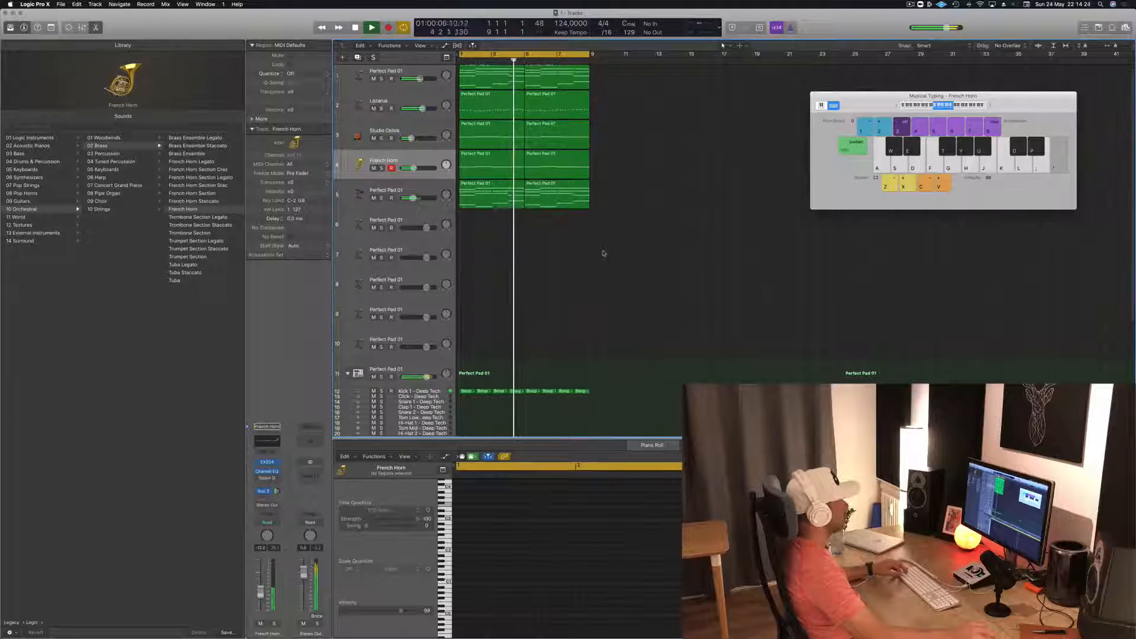
- Repeat all regions of the eight-bar loop three times so every part spans 32 bars, and start playback
scroll(604, 254, "right", 2)
scroll(604, 253, "left", 3)
scroll(603, 253, "left", 2)
key("space")
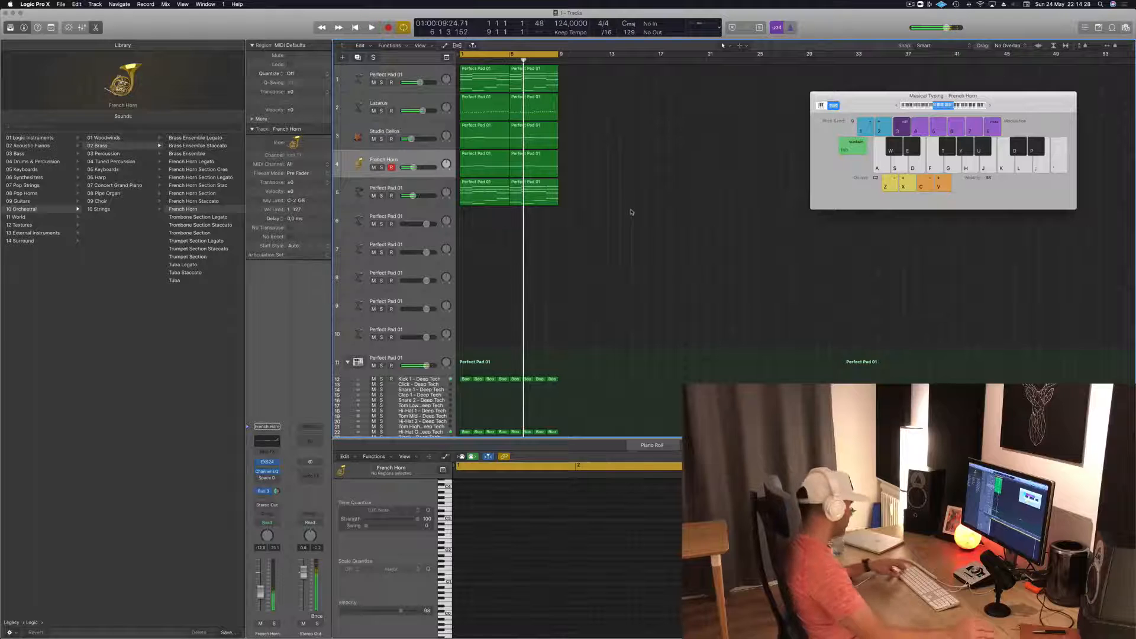
key("super+r")
key("super+r")
key("super+r")
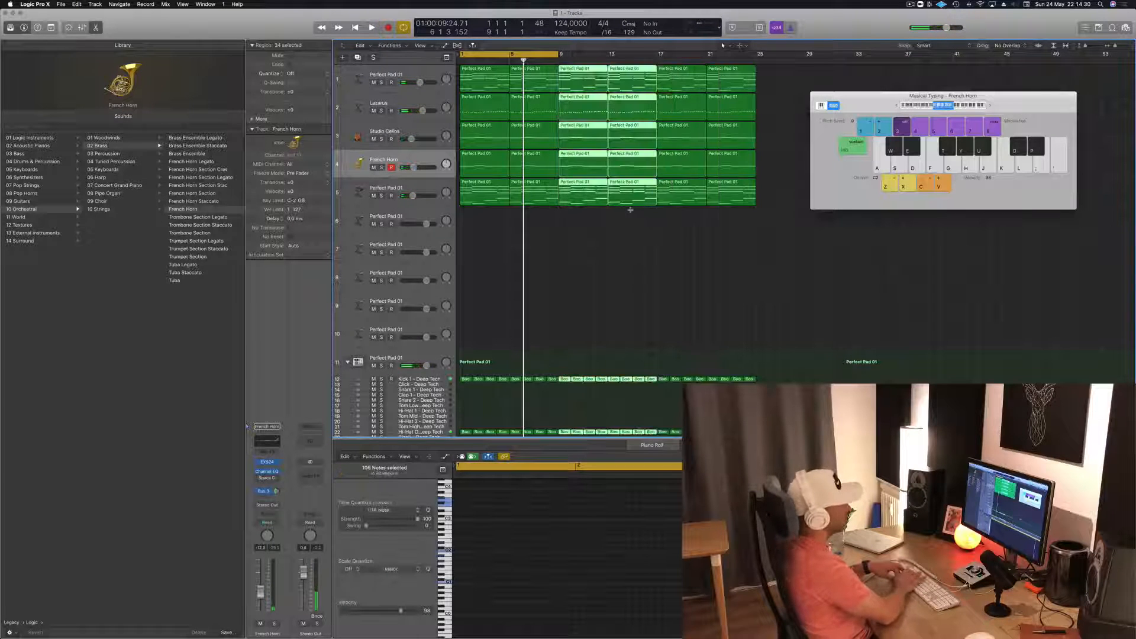
key("space")
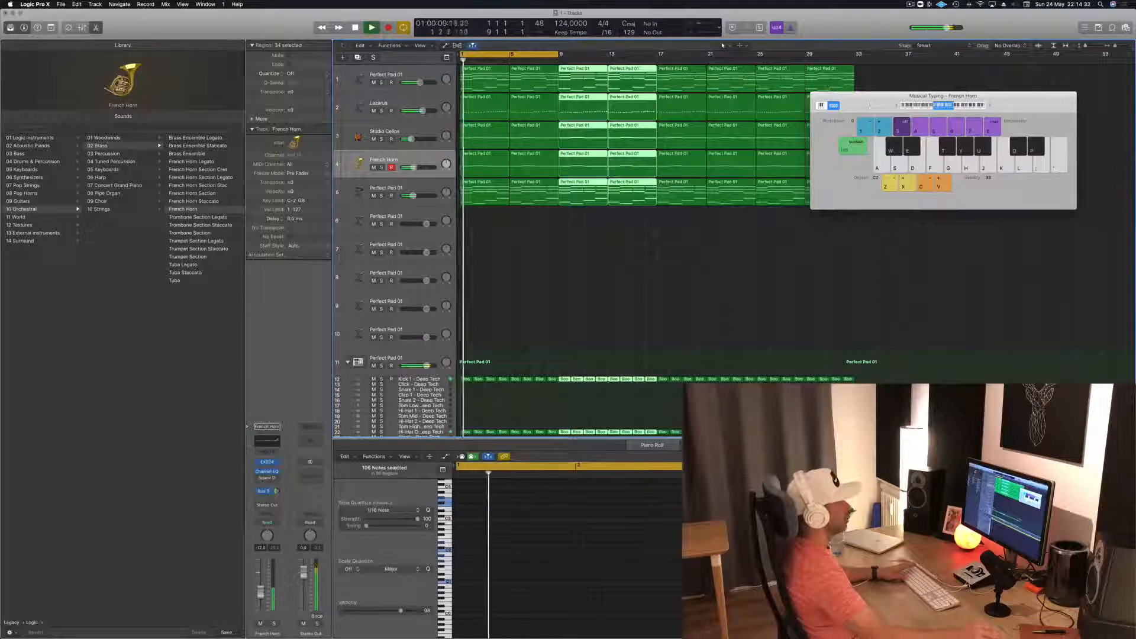
- Extend the cycle range to bar 33 and restart playback from the beginning
left_click_drag(873, 108, 972, 159)
left_click_drag(558, 54, 855, 53)
key("Return")
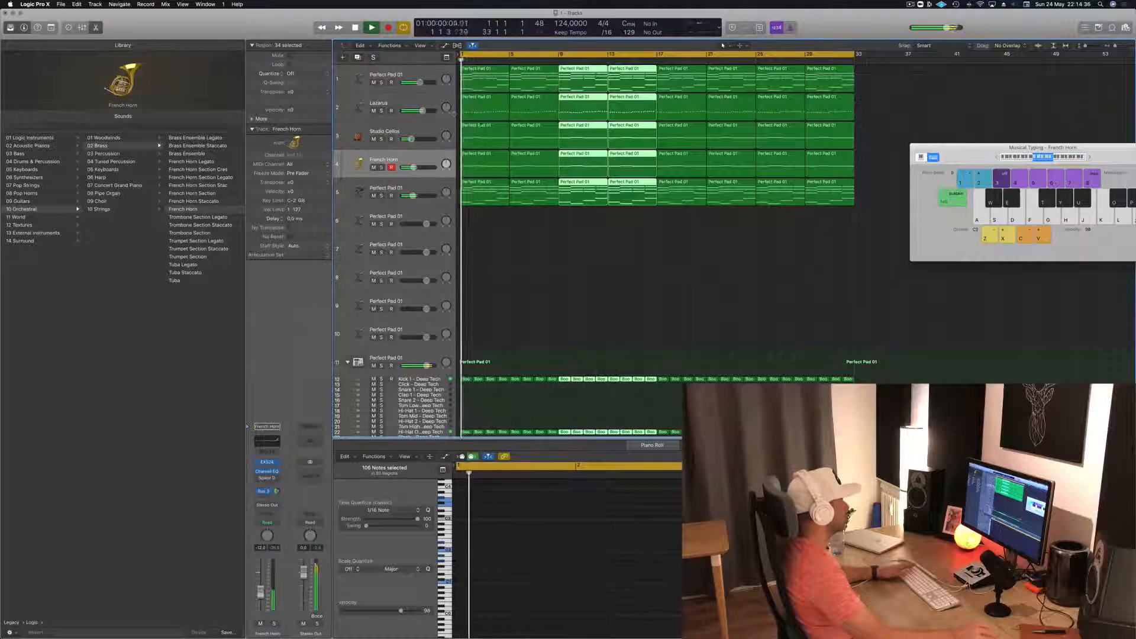
key("Return")
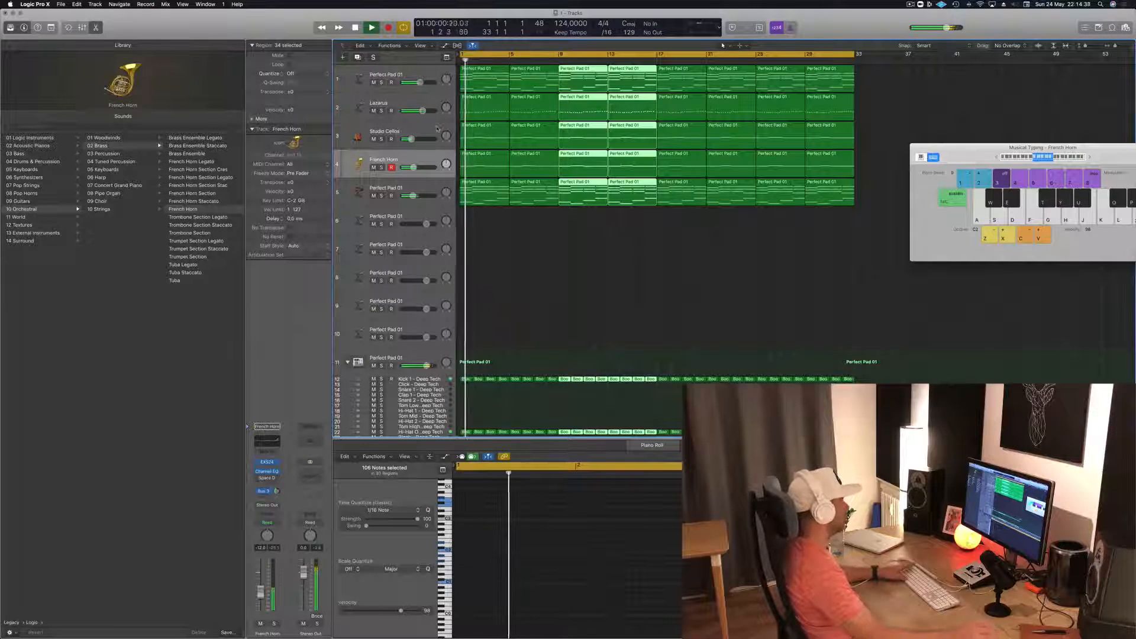
- Slightly lower the volume of the Perfect Pad 01 chords on track 5 while the arrangement plays
left_click(436, 185)
key("Return")
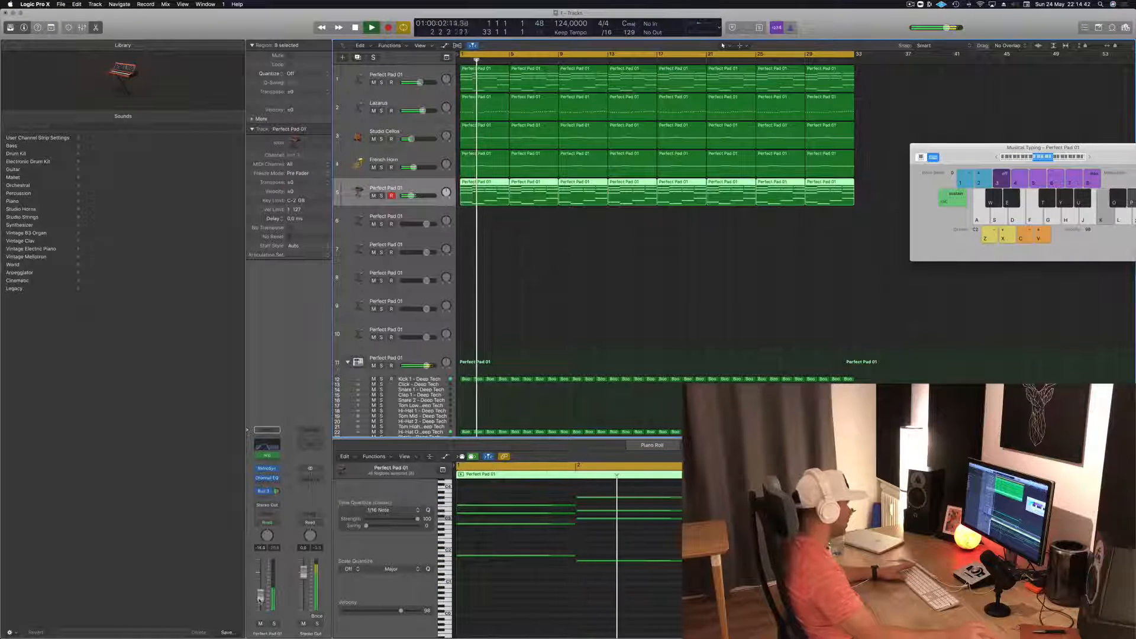
left_click(537, 296)
- Copy all the Kick 1 regions onto the Bleep - Deep Tech track and raise all their notes to trigger that track's sound
scroll(538, 298, "down", 6)
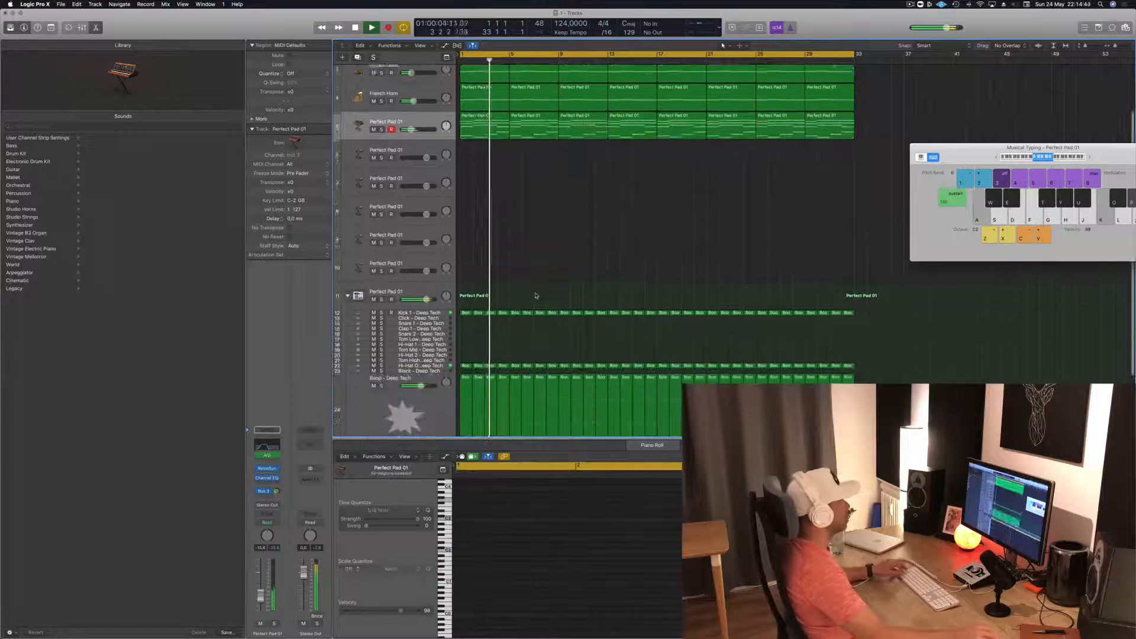
scroll(536, 298, "up", 1)
key("space")
left_click_drag(877, 223, 462, 418)
left_click(520, 581)
key("super+a")
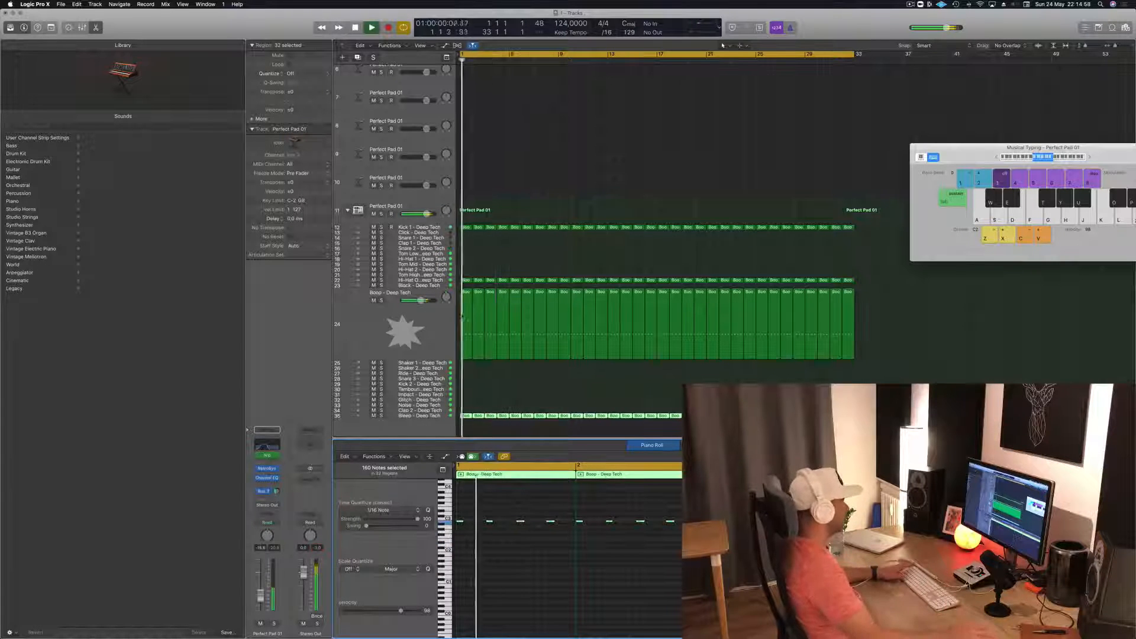
- Replace the Bleep - Deep Tech sound with Block - After Party and disable that channel's output
left_click(440, 411)
left_click(438, 416)
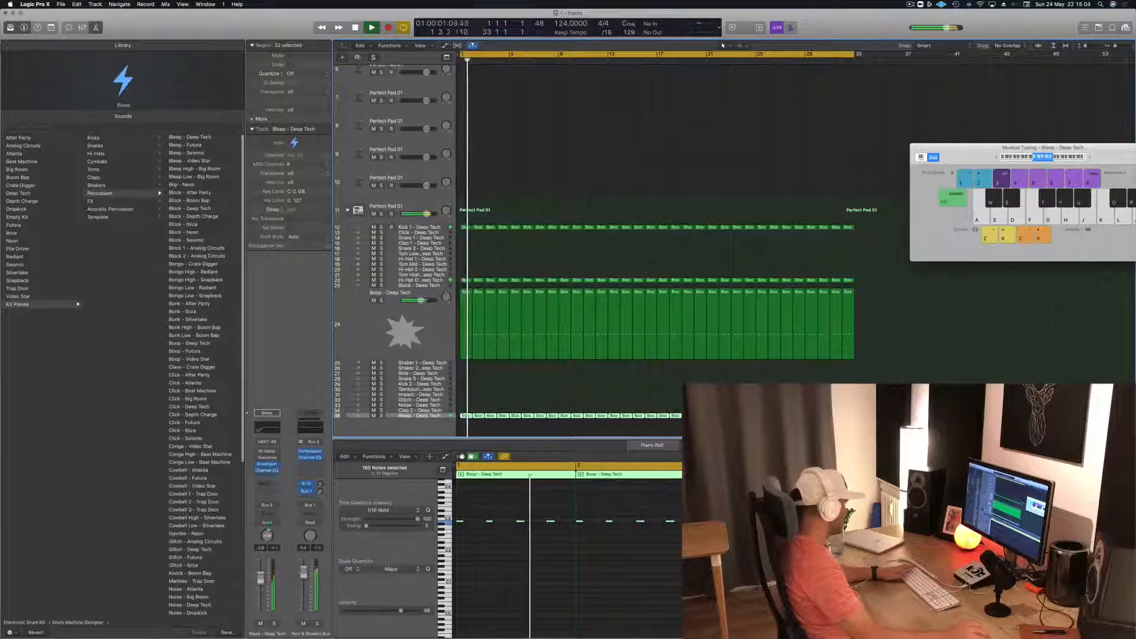
left_click(195, 193)
key("space")
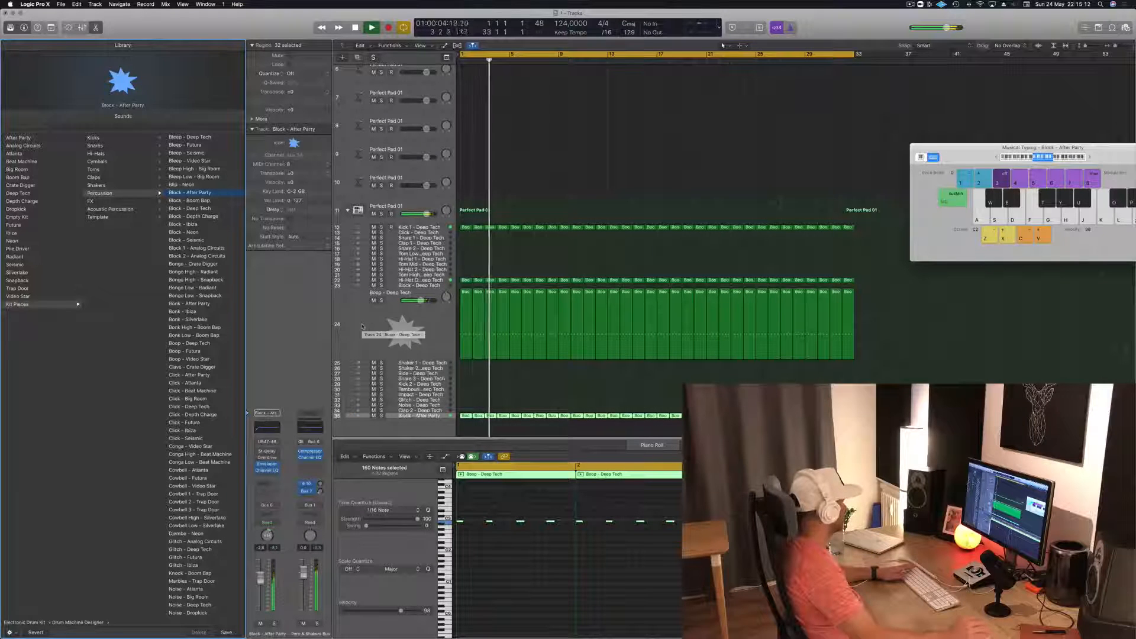
key("space")
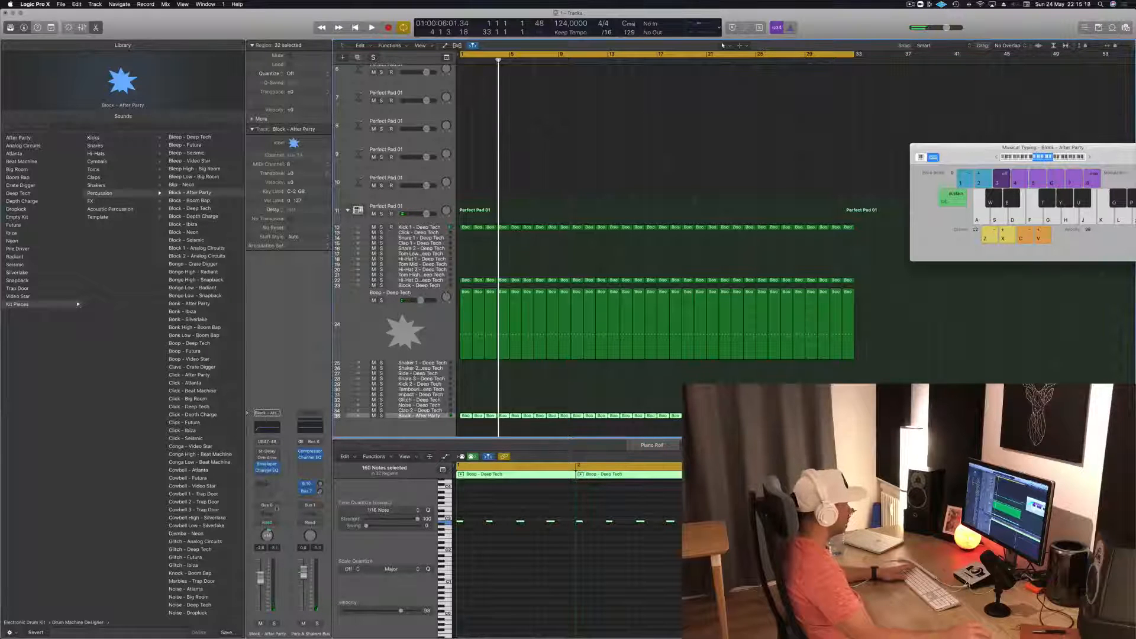
left_click(277, 506)
left_click(279, 524)
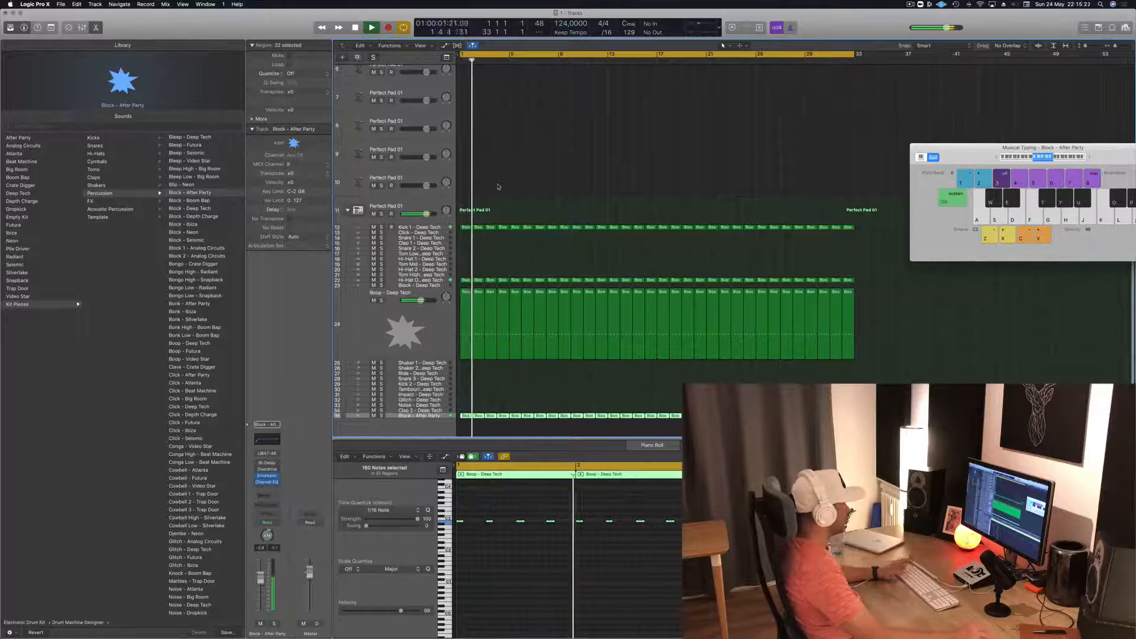
- Insert a stereo Compressor on the Perfect Pad 01 chord track (track 5)
scroll(498, 187, "up", 5)
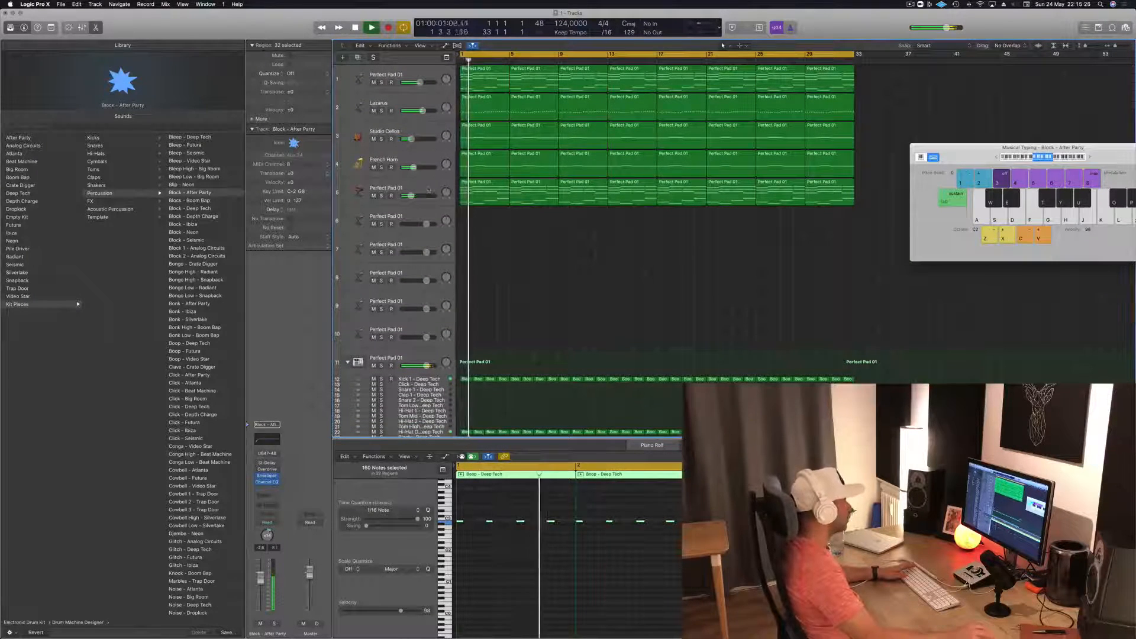
left_click(410, 188)
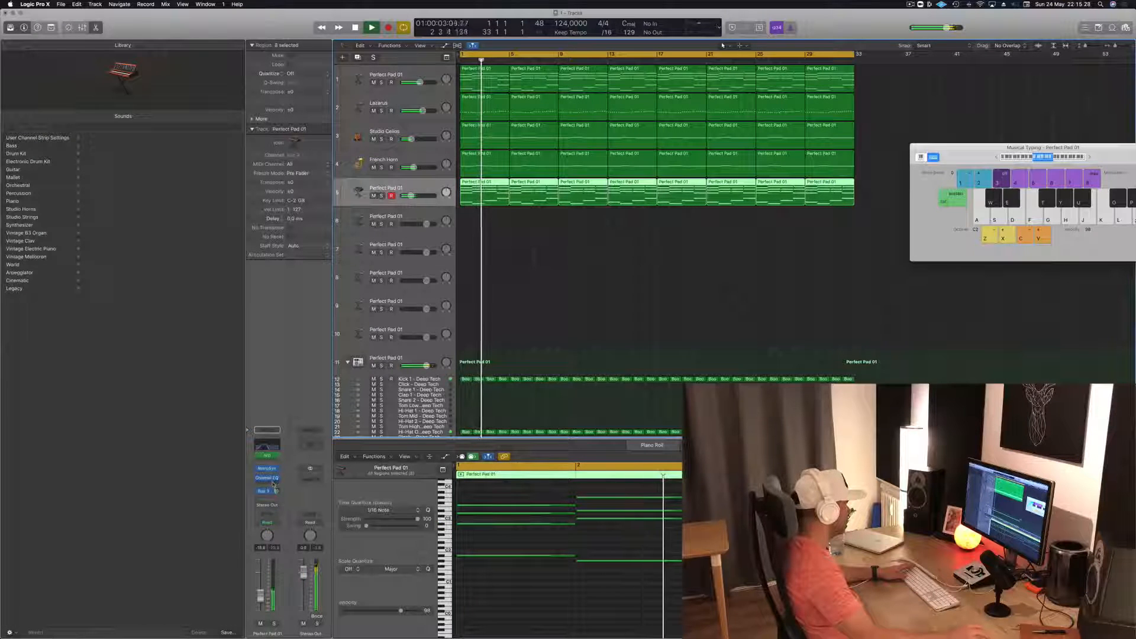
left_click(268, 484)
mouse_move(296, 528)
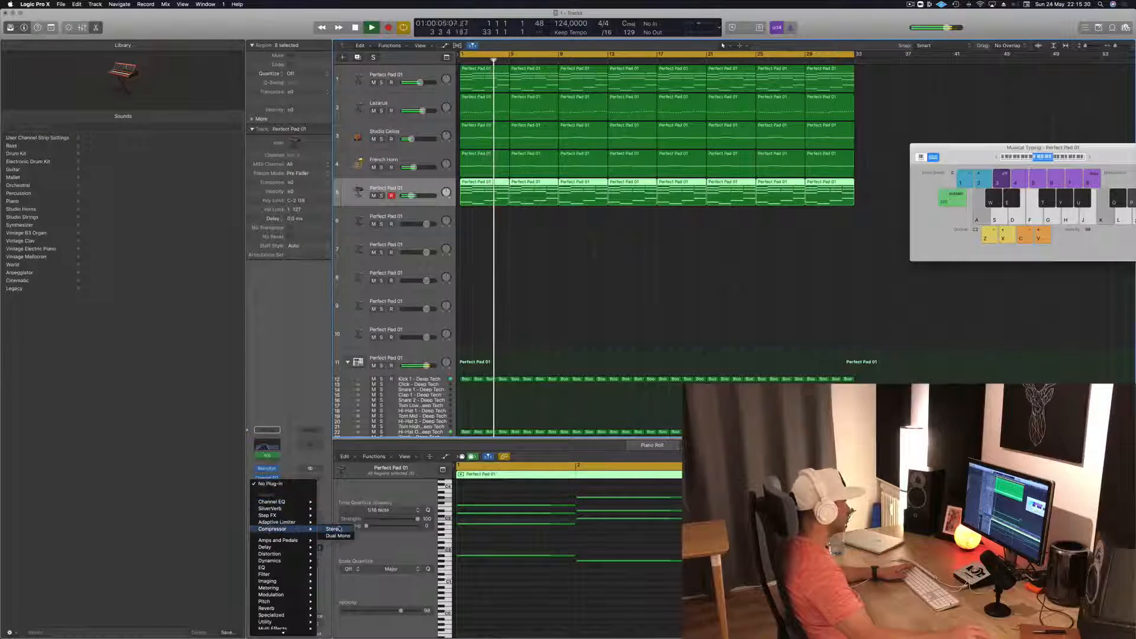
left_click(339, 528)
left_click_drag(249, 23, 613, 143)
left_click(723, 154)
mouse_move(742, 181)
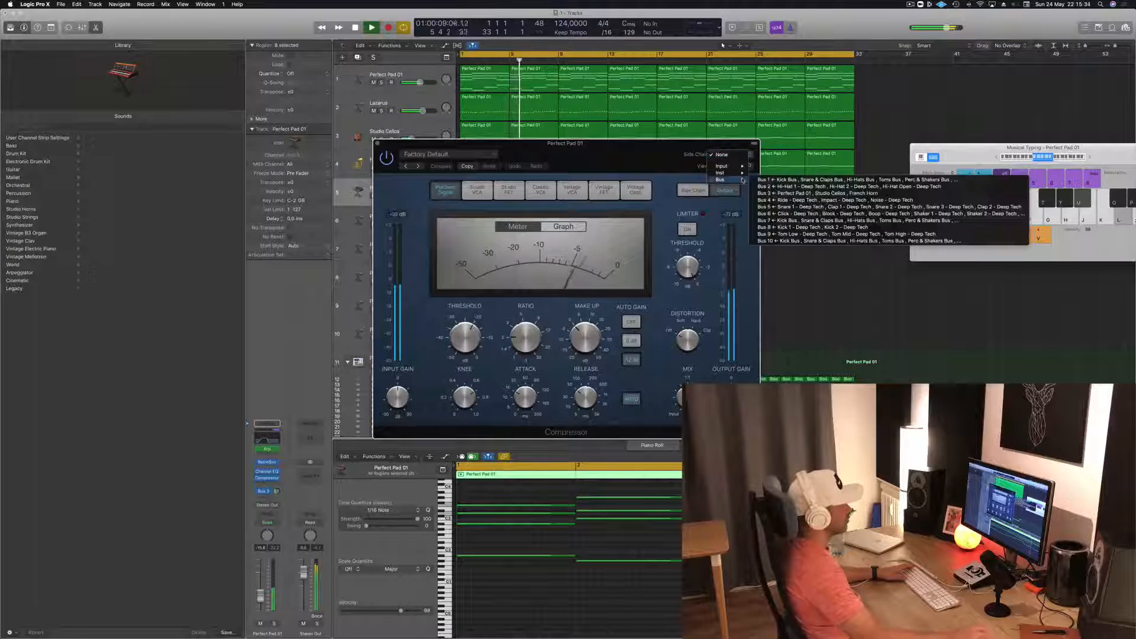
left_click(816, 286)
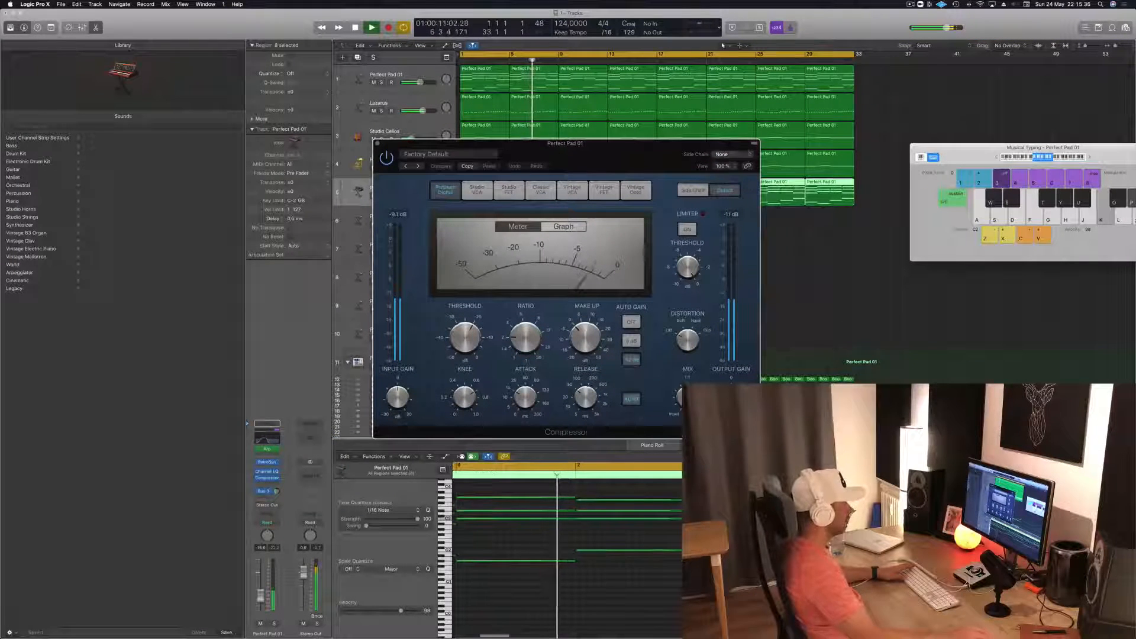
key("space")
left_click(817, 286)
- Rename the Block - After Party track as SIDECHAIN
left_click_drag(586, 144, 1001, 129)
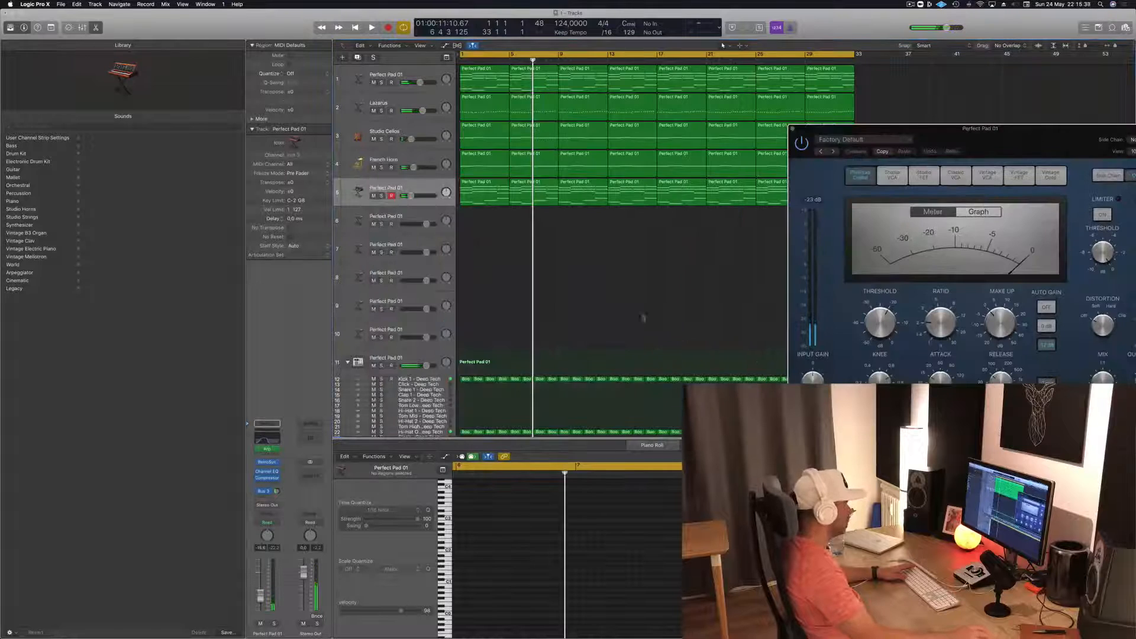
scroll(644, 317, "down", 5)
scroll(621, 320, "down", 1)
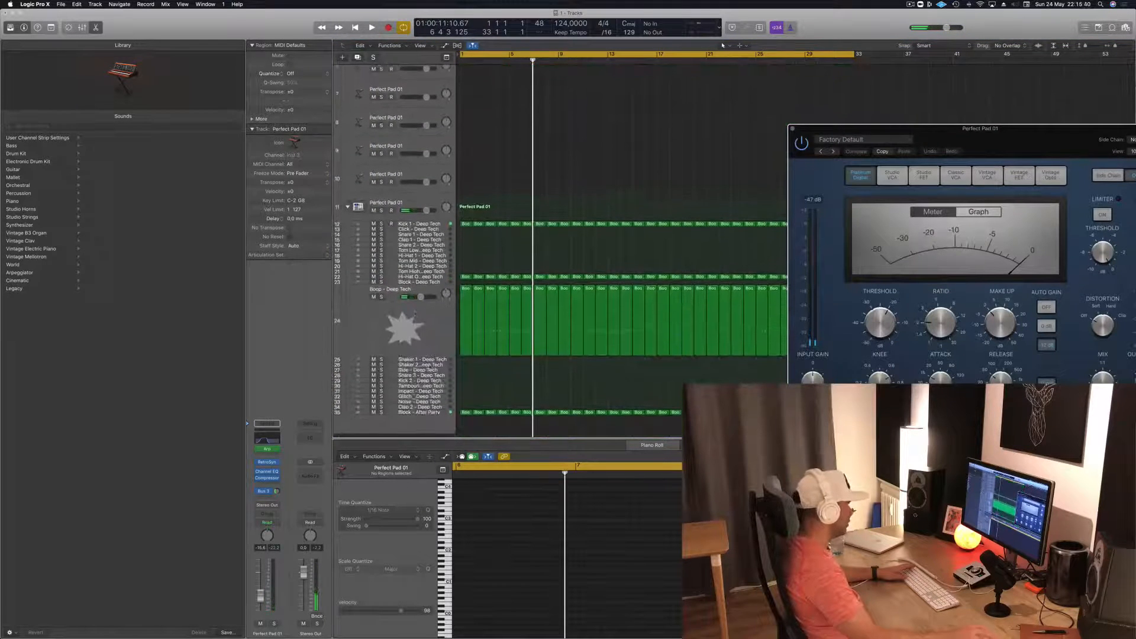
left_click(410, 417)
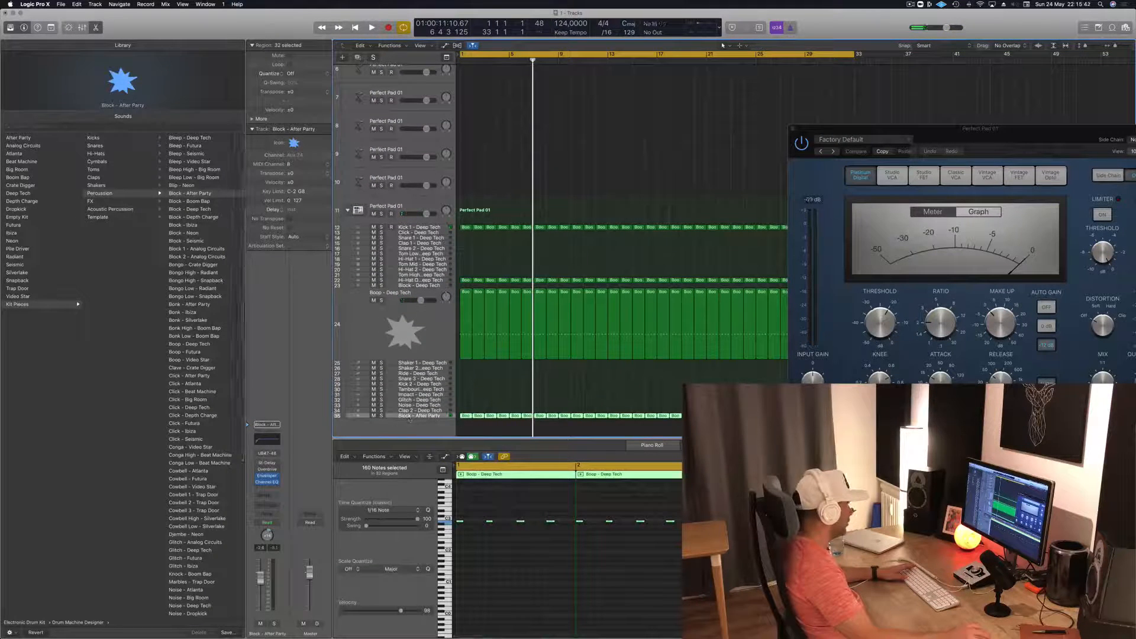
type("Si")
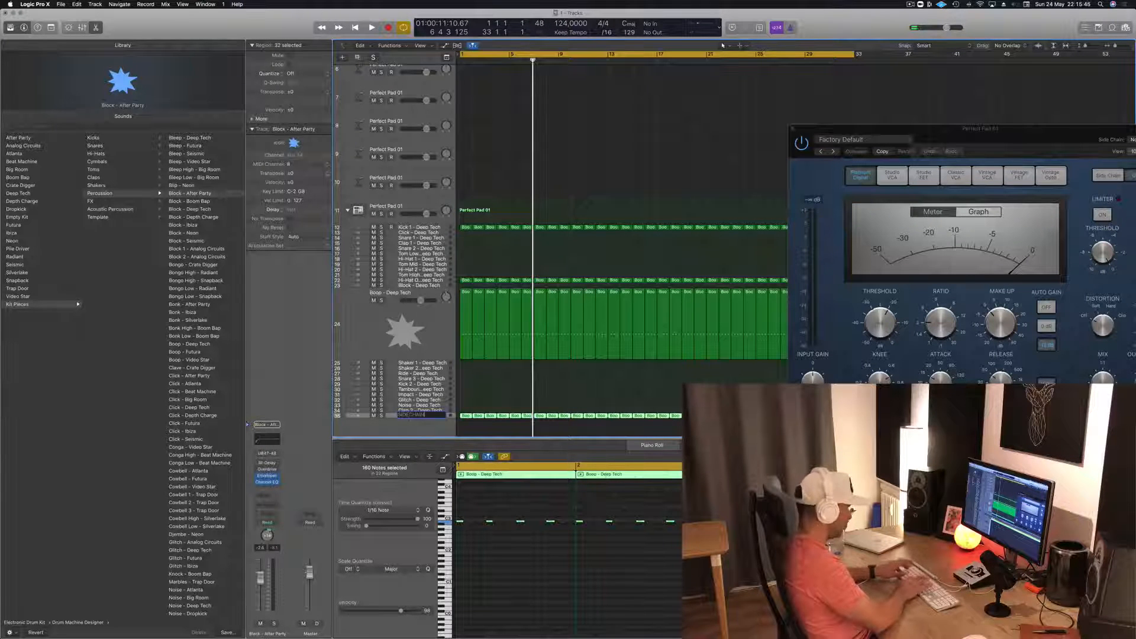
type("DECHAIN")
key("Return")
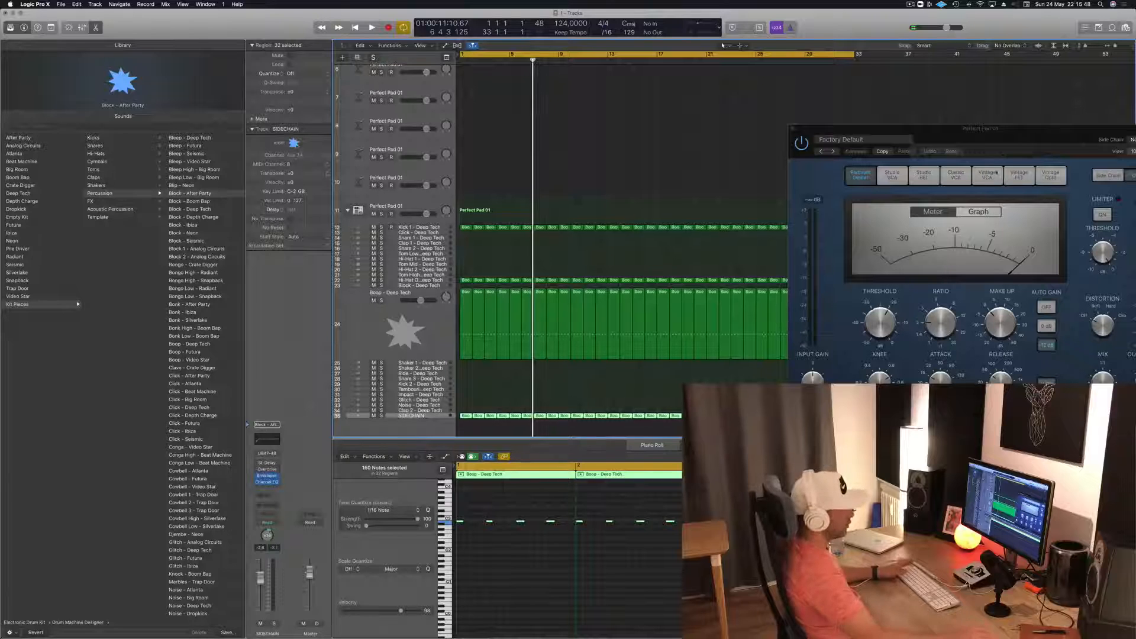
- Switch the pad's Compressor to its side chain detection and filter settings
left_click_drag(1033, 147, 833, 171)
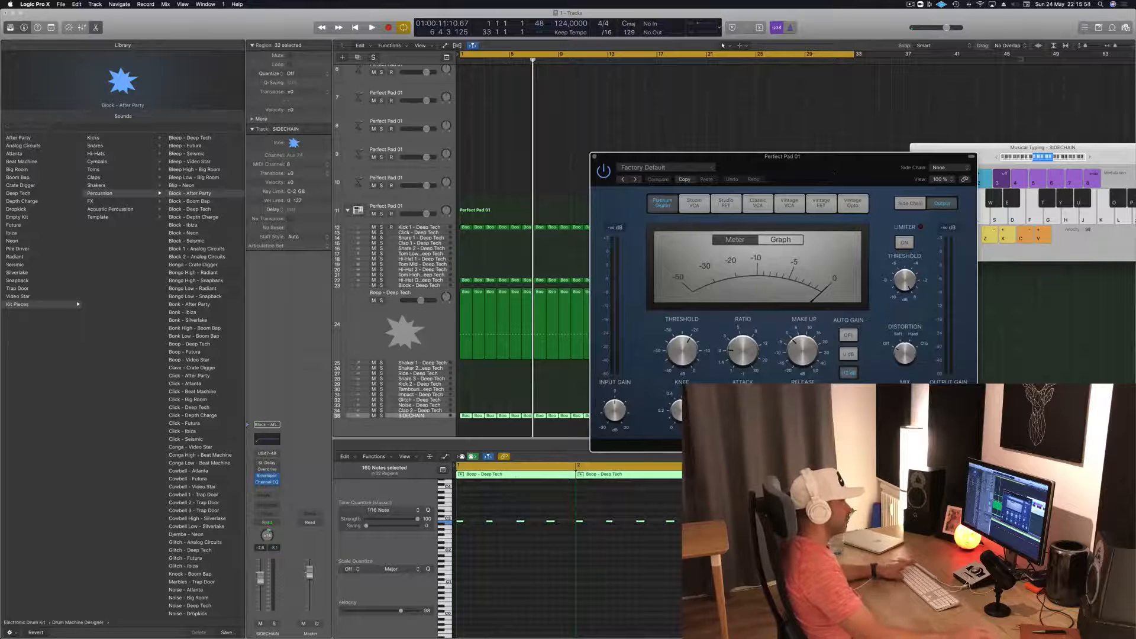
left_click(917, 202)
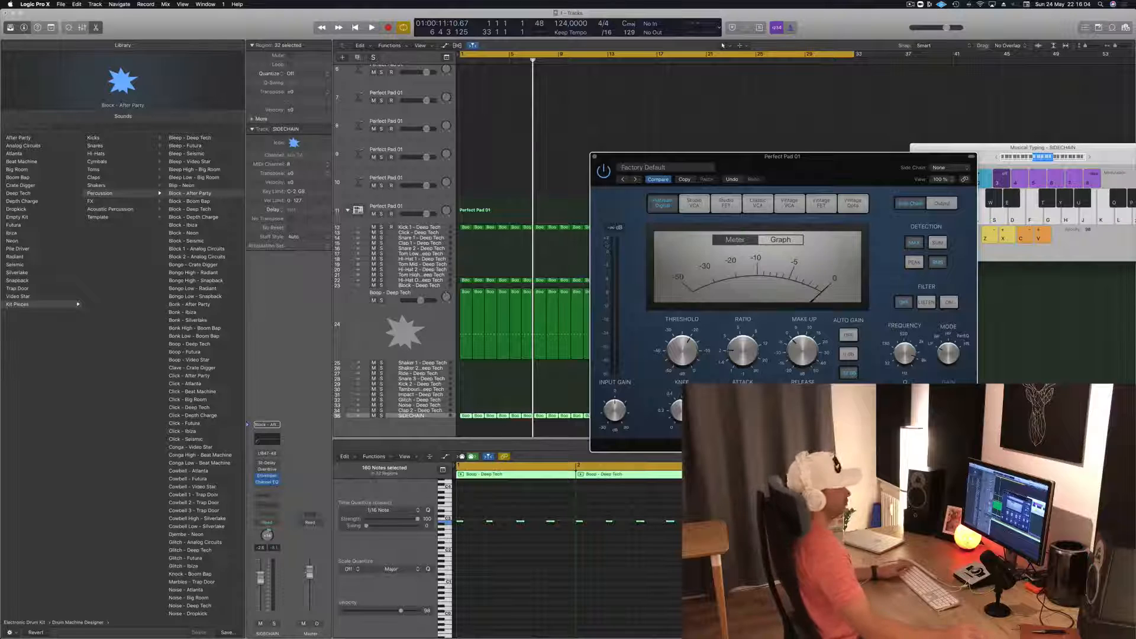
left_click_drag(842, 186, 875, 194)
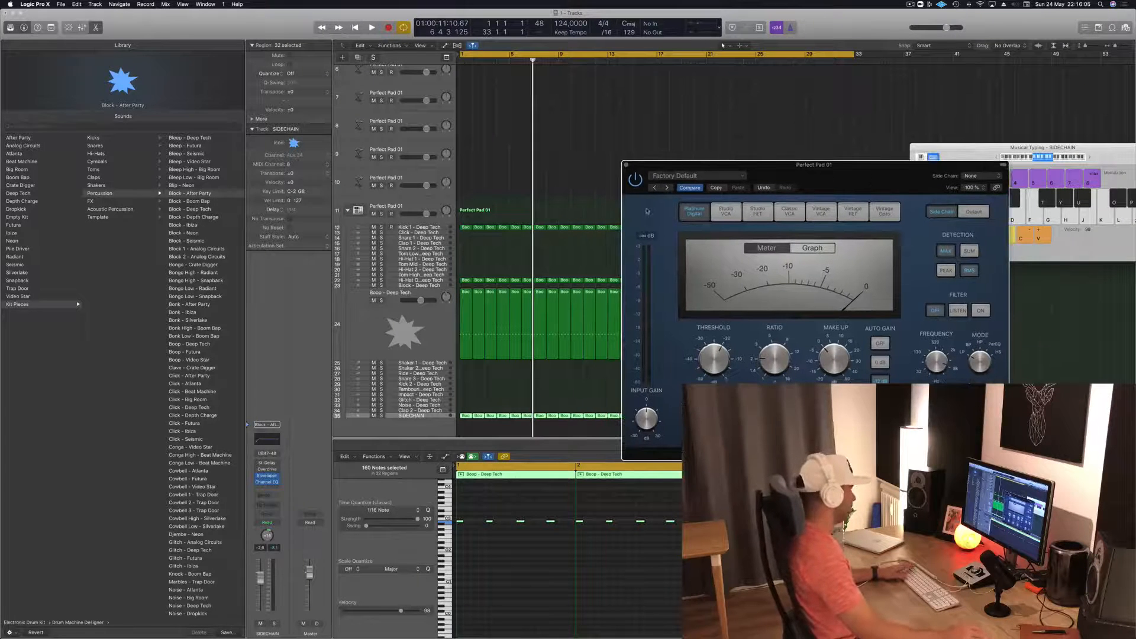
left_click(573, 167)
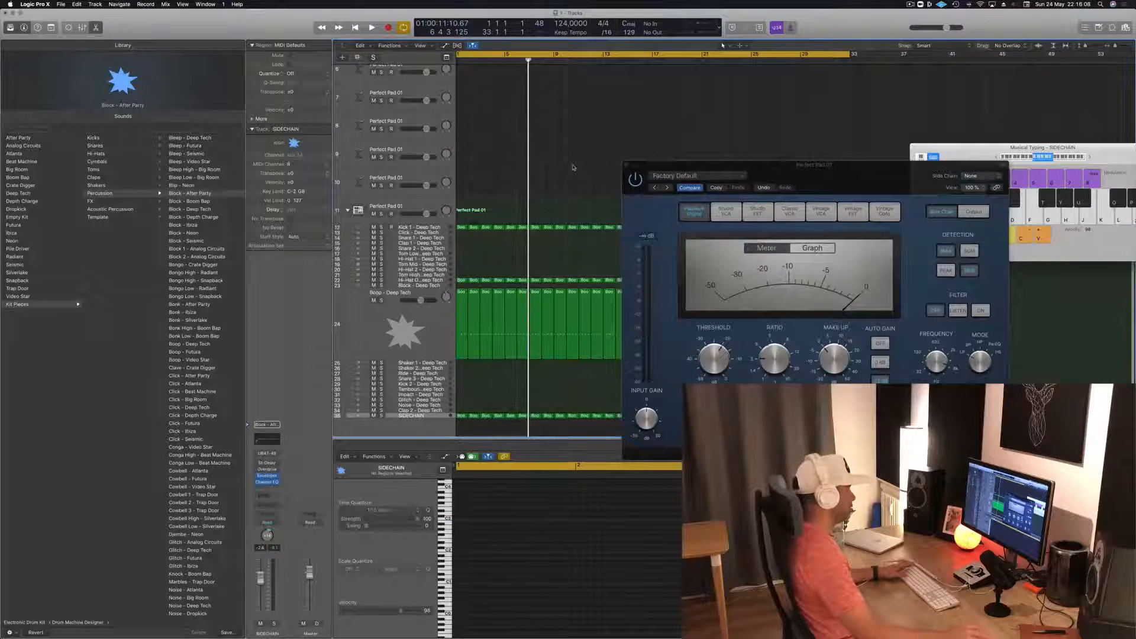
- Play the song and examine the instrument side chain sources in the Compressor on the Perfect Pad 01 chord track
key("Return")
key("space")
scroll(550, 172, "up", 8)
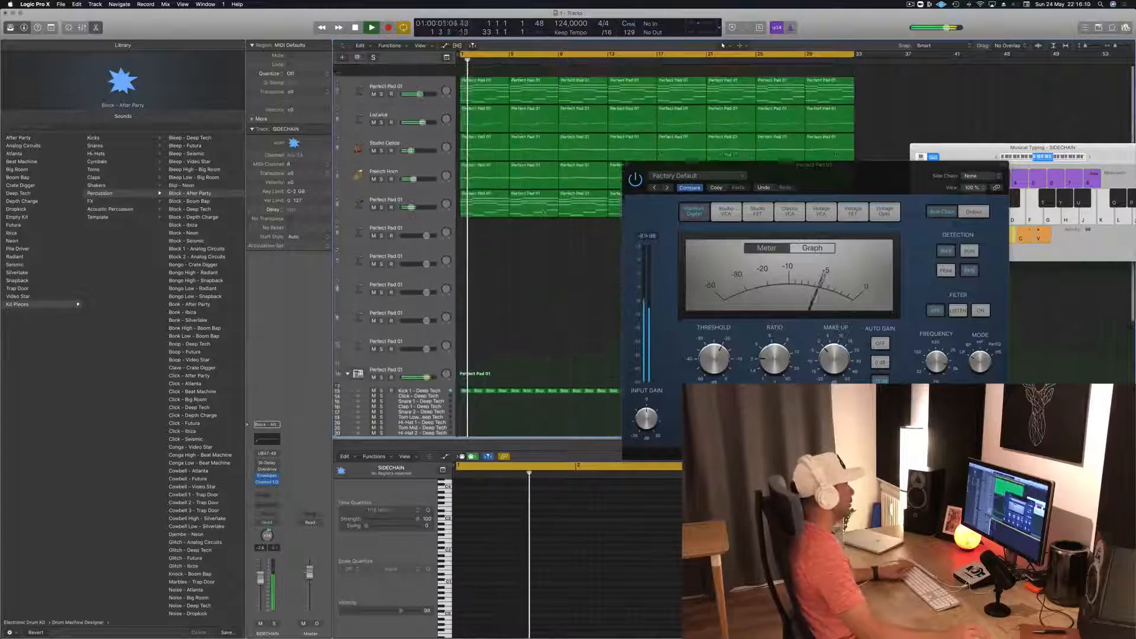
left_click(434, 190)
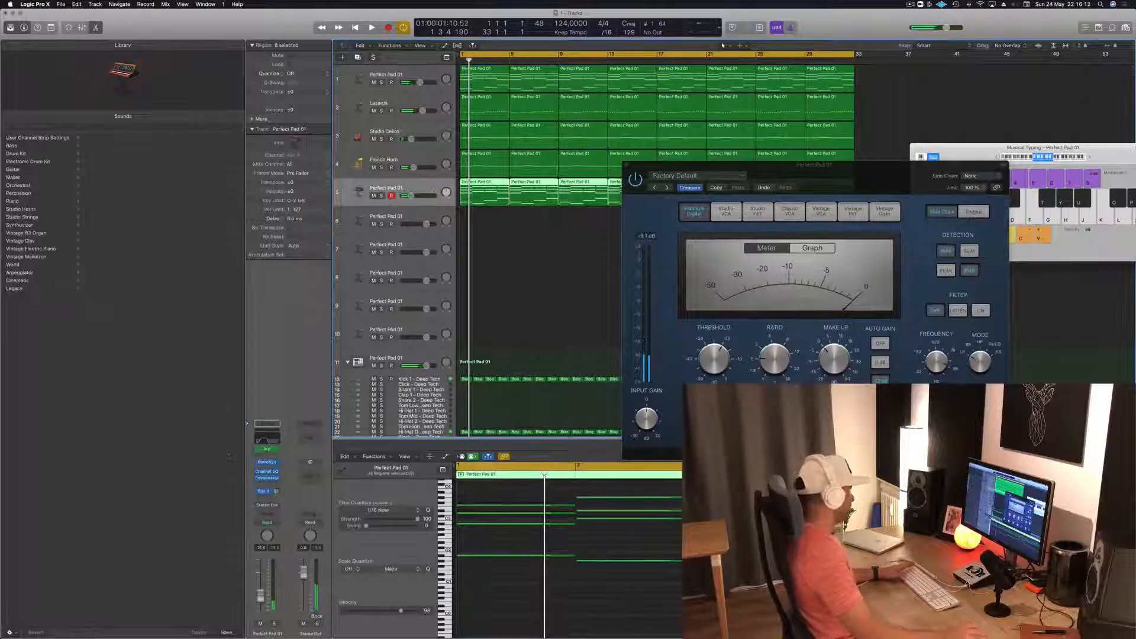
key("space")
left_click(268, 479)
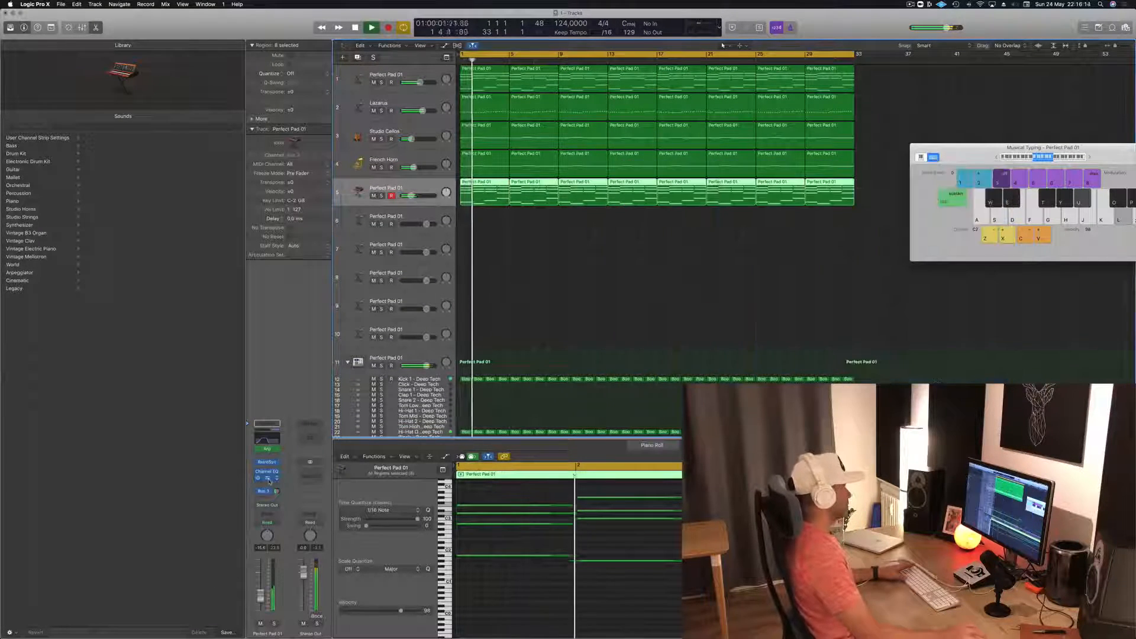
left_click(268, 479)
left_click(972, 177)
mouse_move(972, 203)
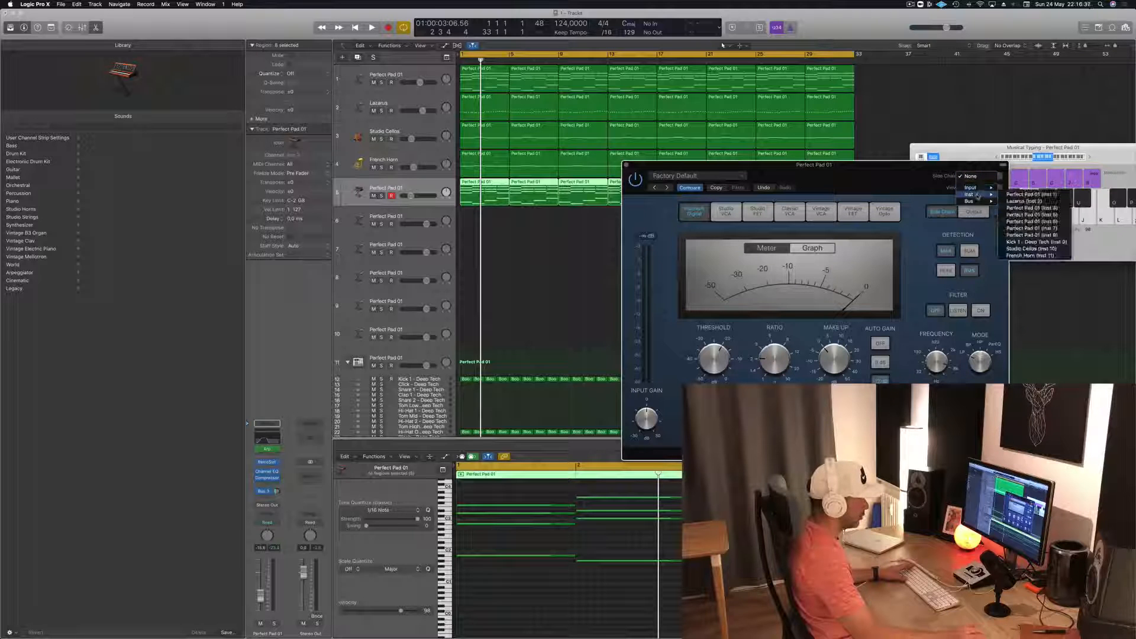
key("Escape")
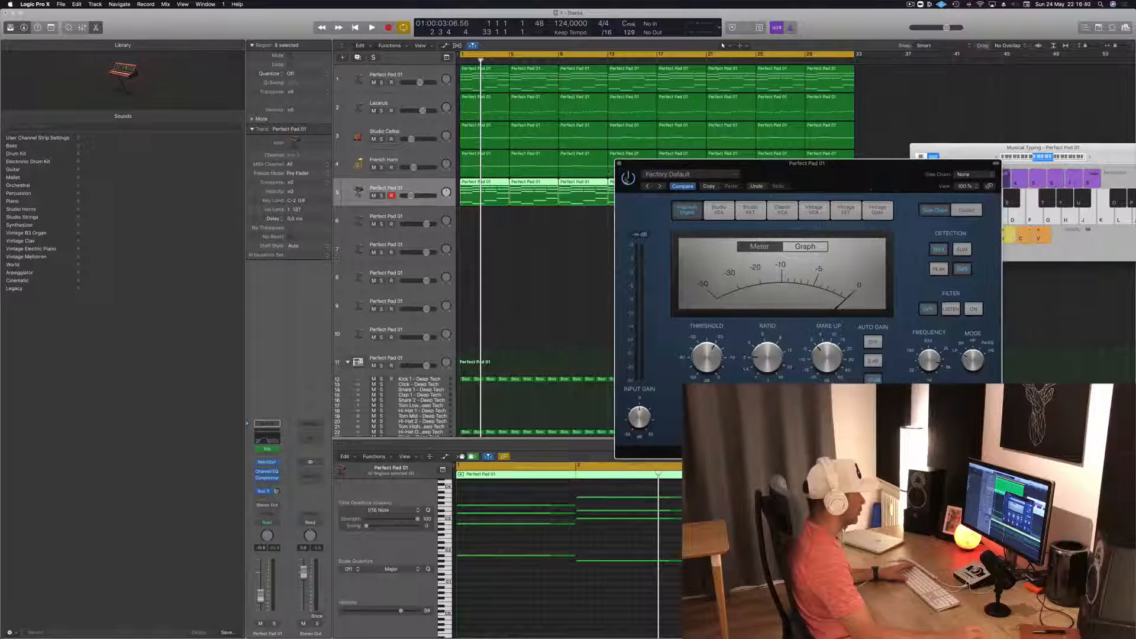
left_click(619, 163)
- Select the SIDECHAIN track and play the song to check its channel's signal
scroll(538, 279, "down", 6)
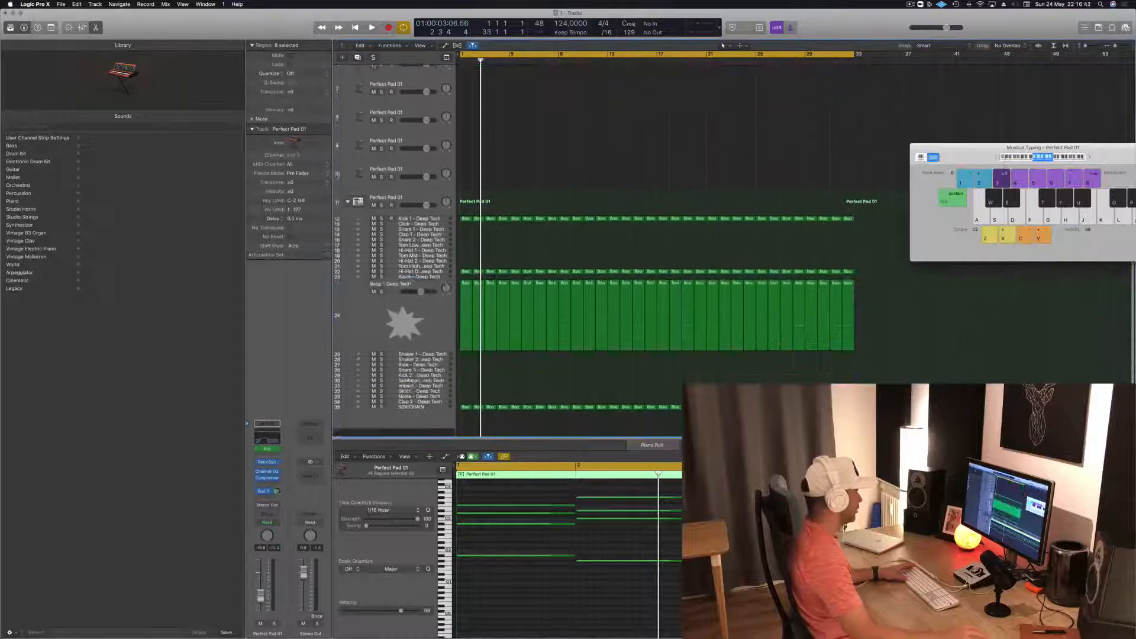
left_click(437, 418)
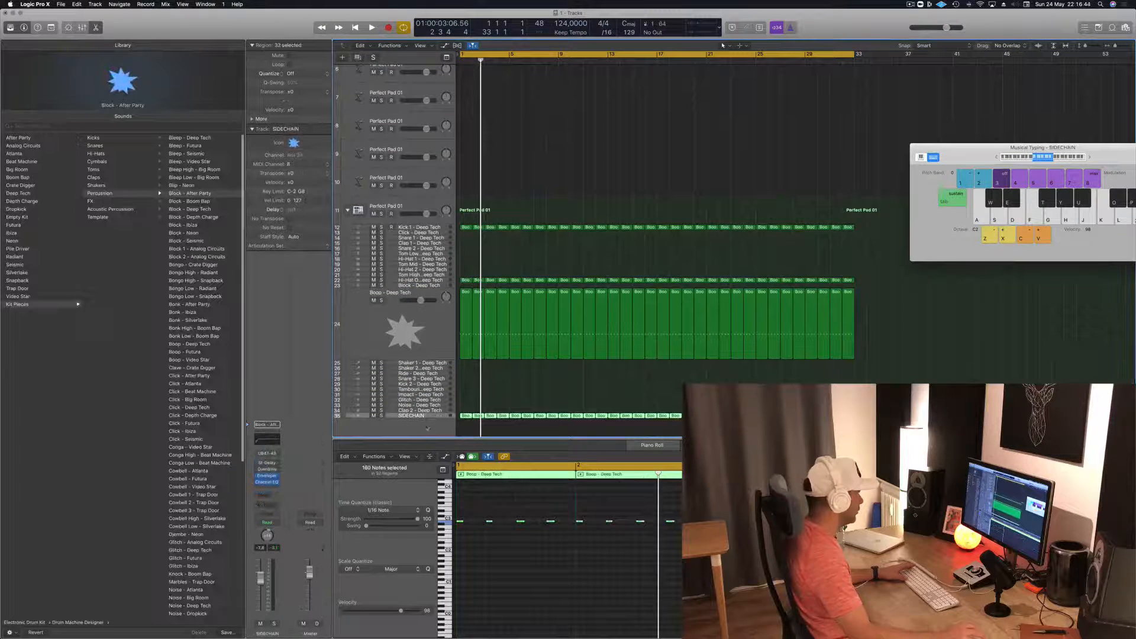
key("space")
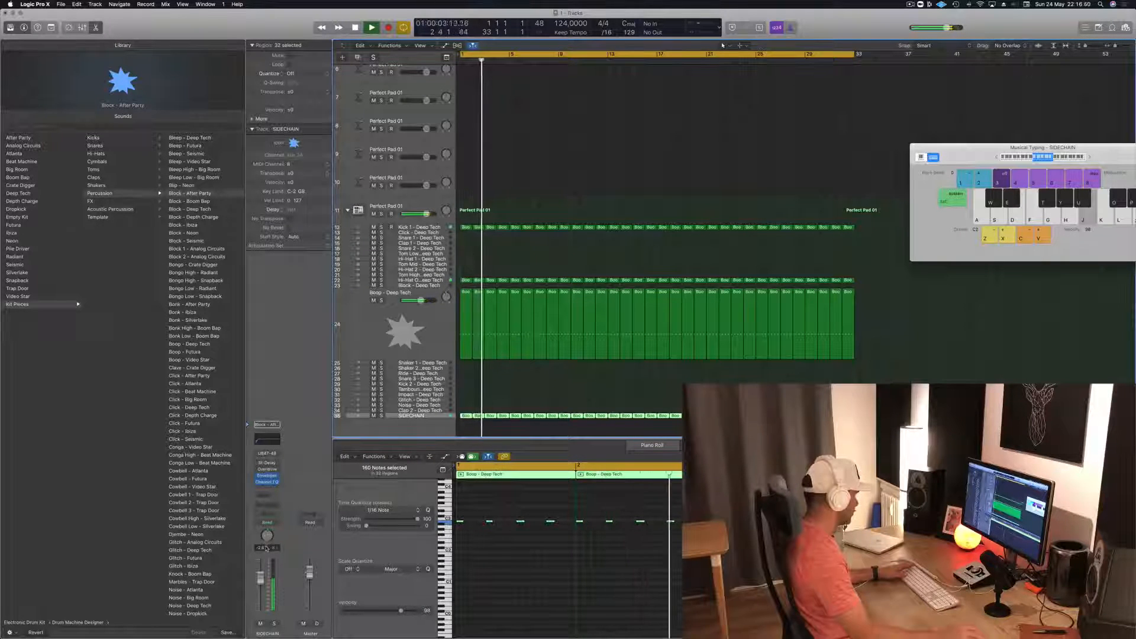
key("space")
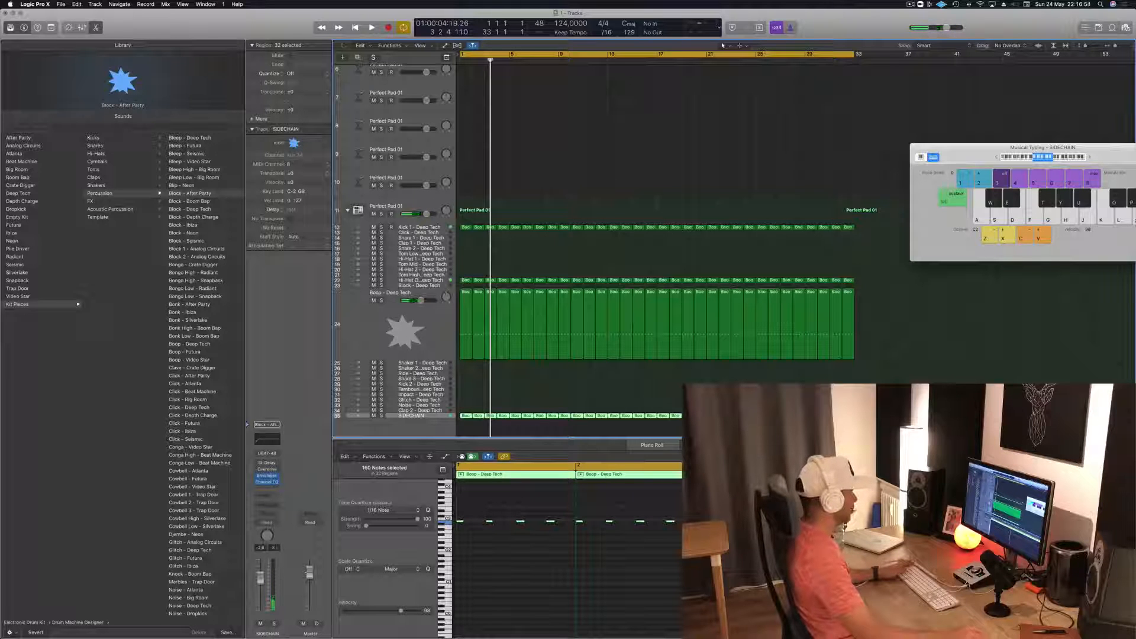
- Reopen the Compressor on the Perfect Pad 01 chord track (track 5) and view its instrument side chain sources
scroll(457, 179, "up", 5)
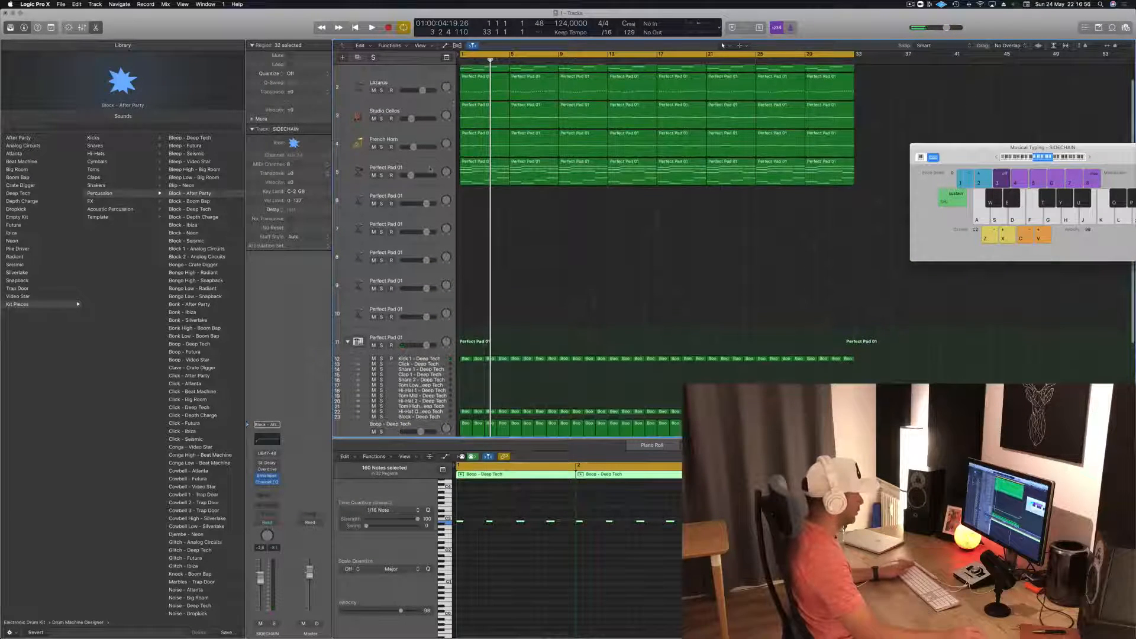
left_click(415, 168)
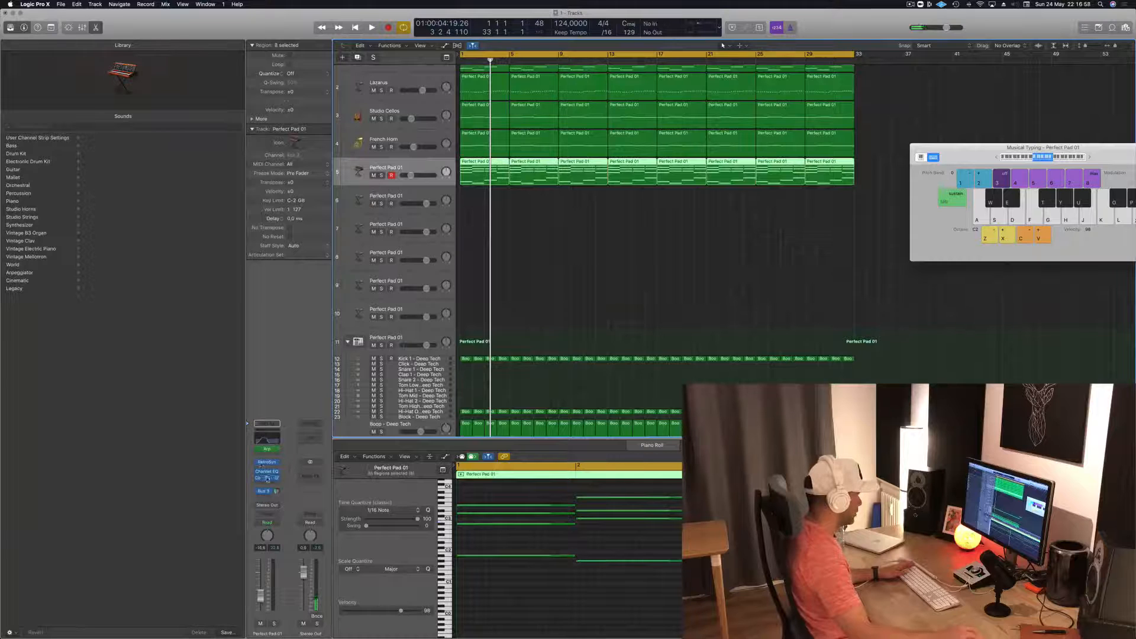
left_click(267, 480)
left_click(267, 480)
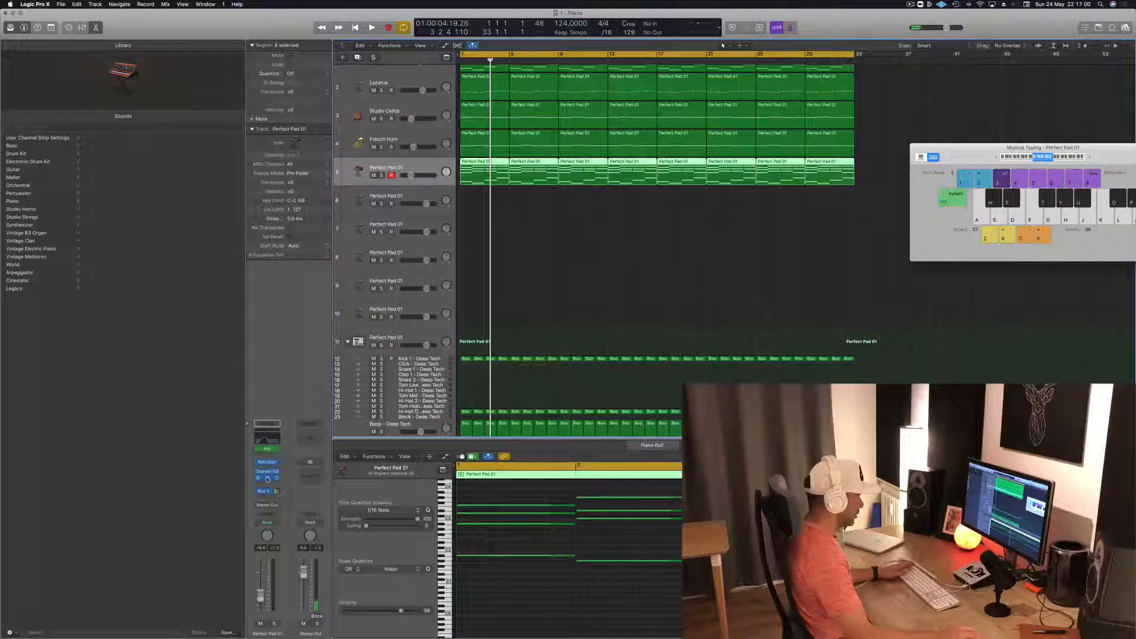
left_click(267, 479)
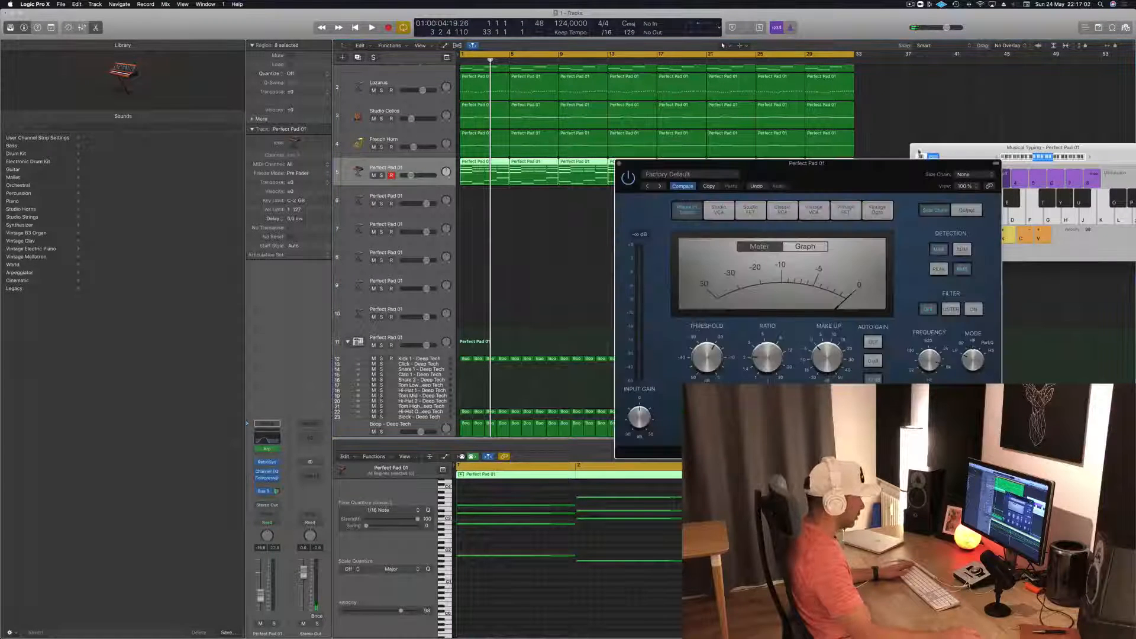
mouse_move(975, 196)
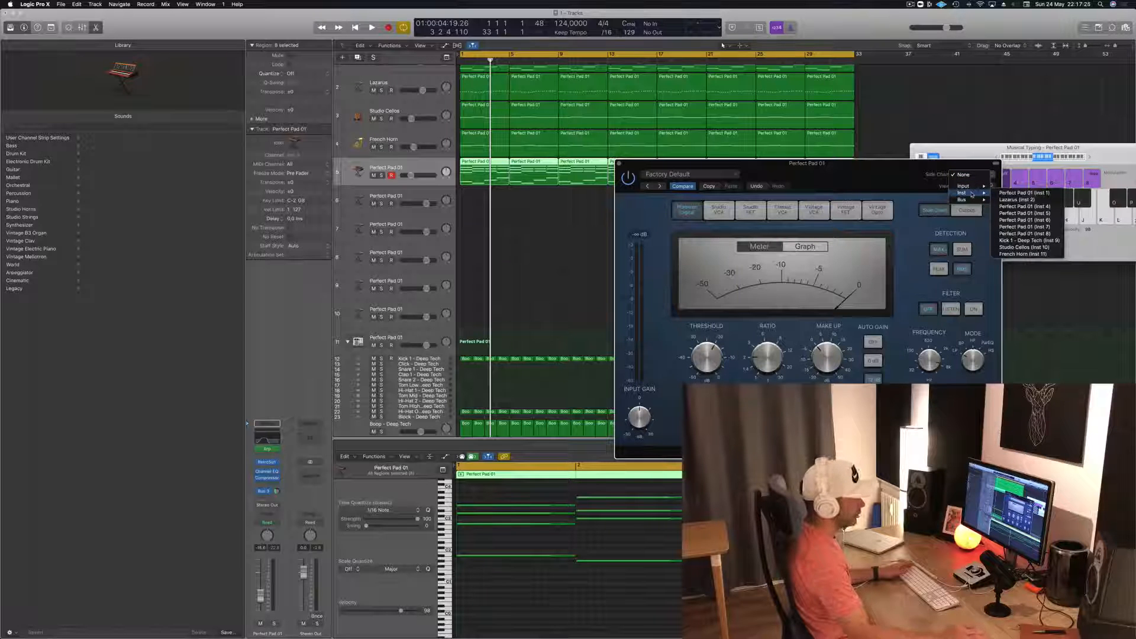
- Add a send to Bus 11 on the SIDECHAIN track and disable the output of the new aux channel
scroll(581, 261, "down", 5)
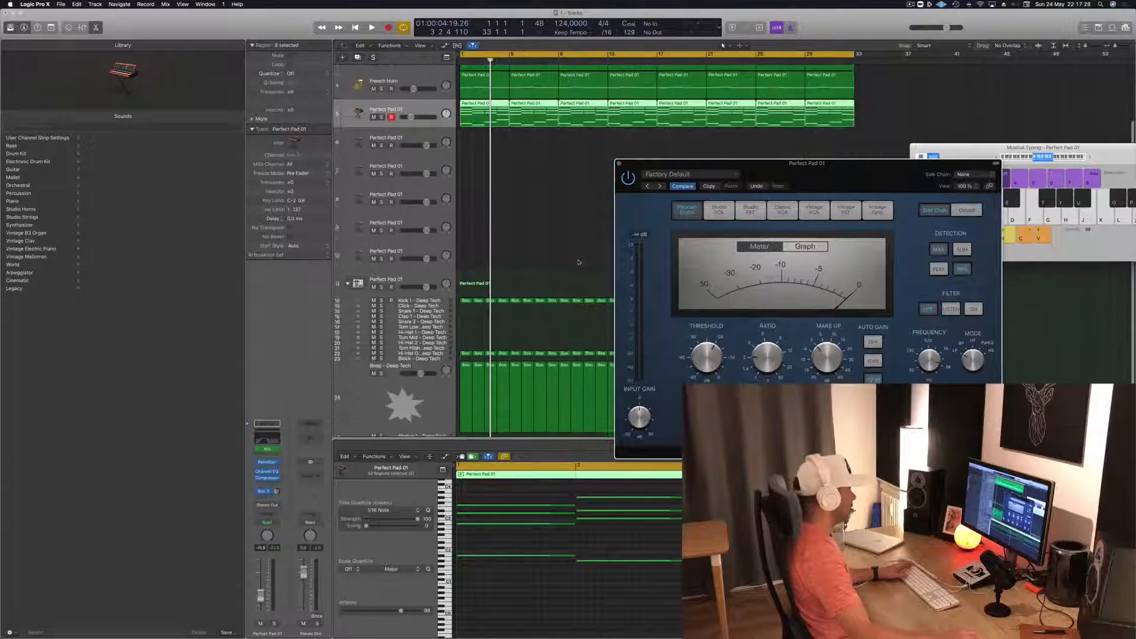
key("space")
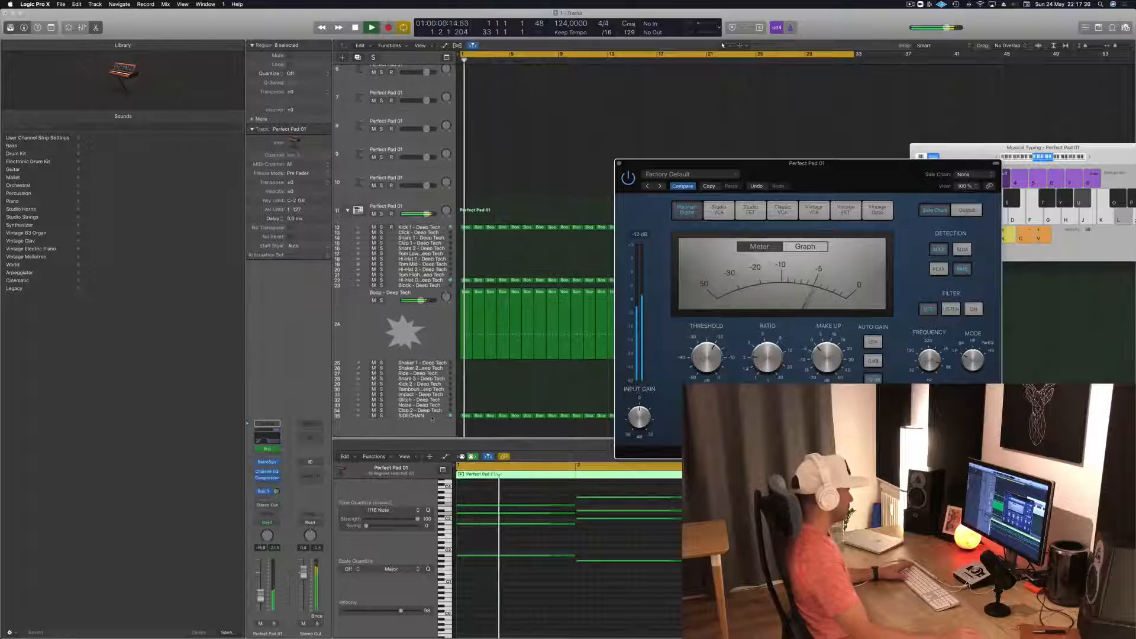
left_click(432, 417)
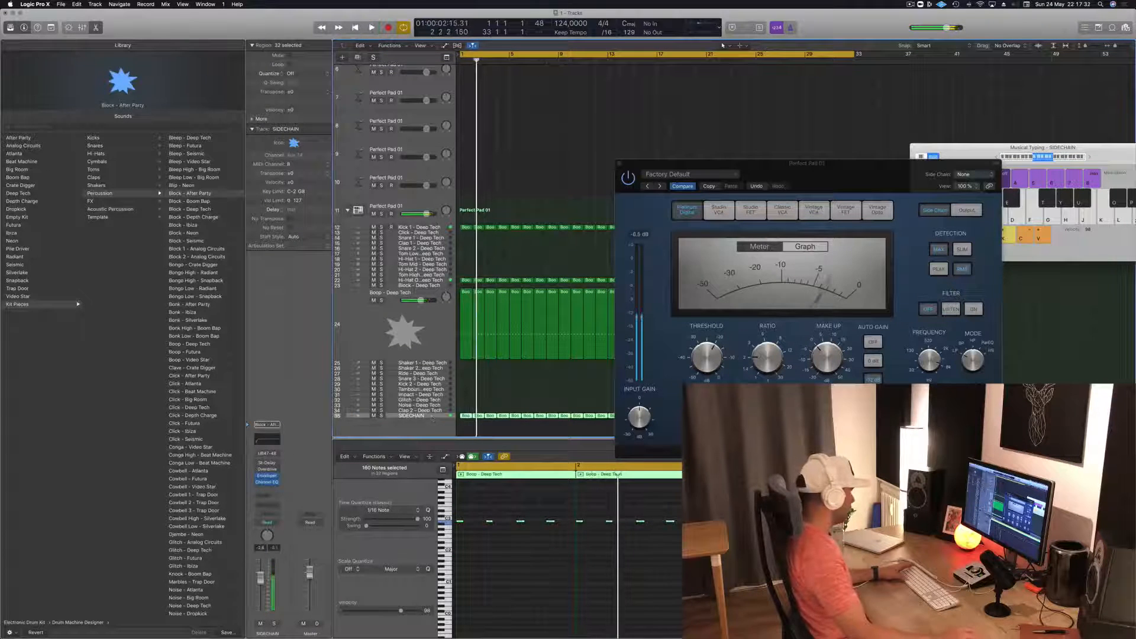
left_click(263, 493)
mouse_move(270, 511)
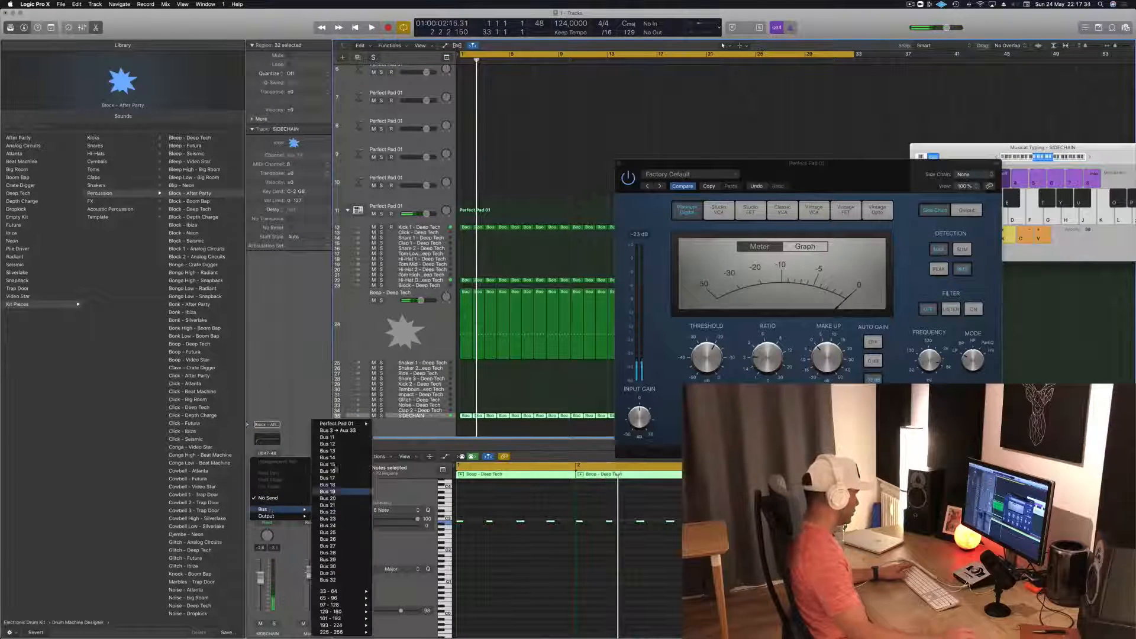
left_click(348, 438)
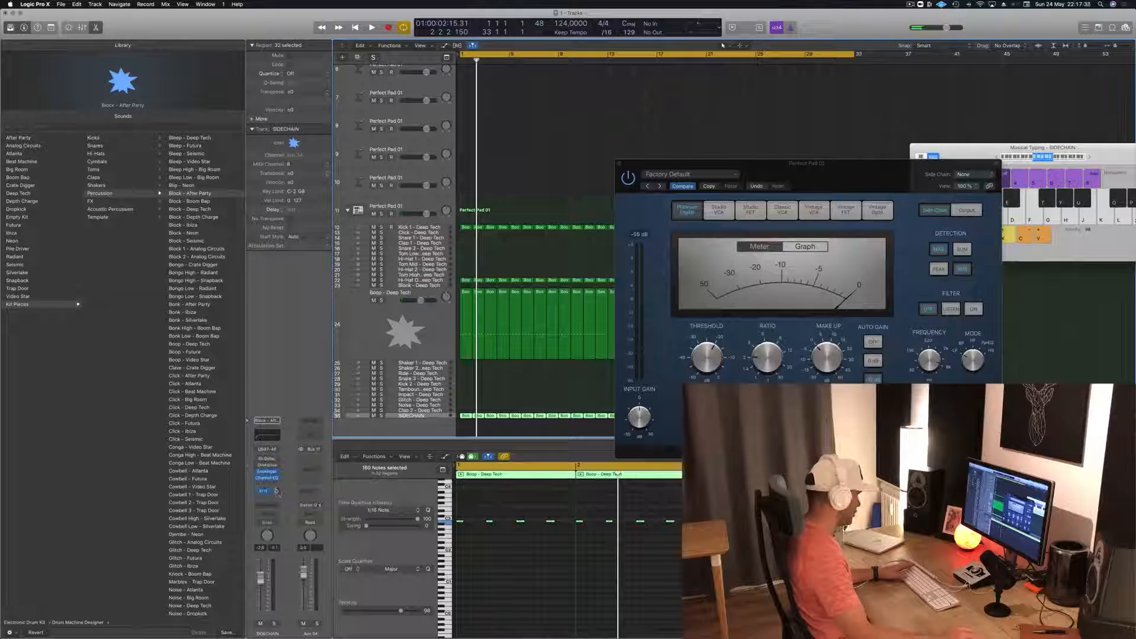
left_click(311, 506)
left_click(319, 524)
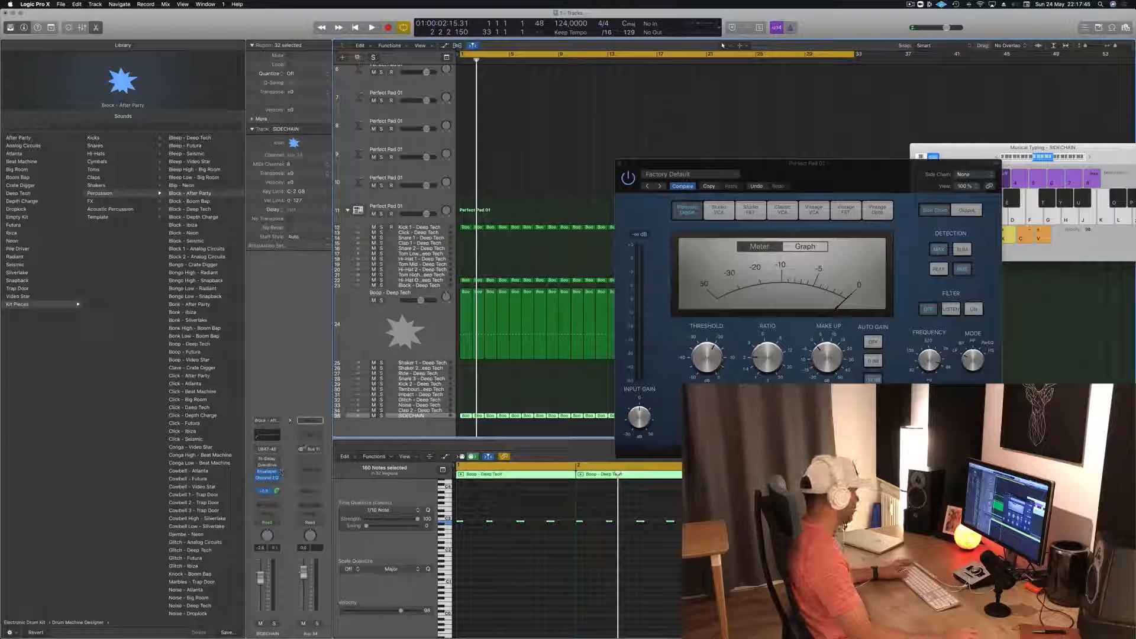
- Set the pad Compressor's side chain source to Bus 11 (SIDECHAIN) and play the song from the start
key("space")
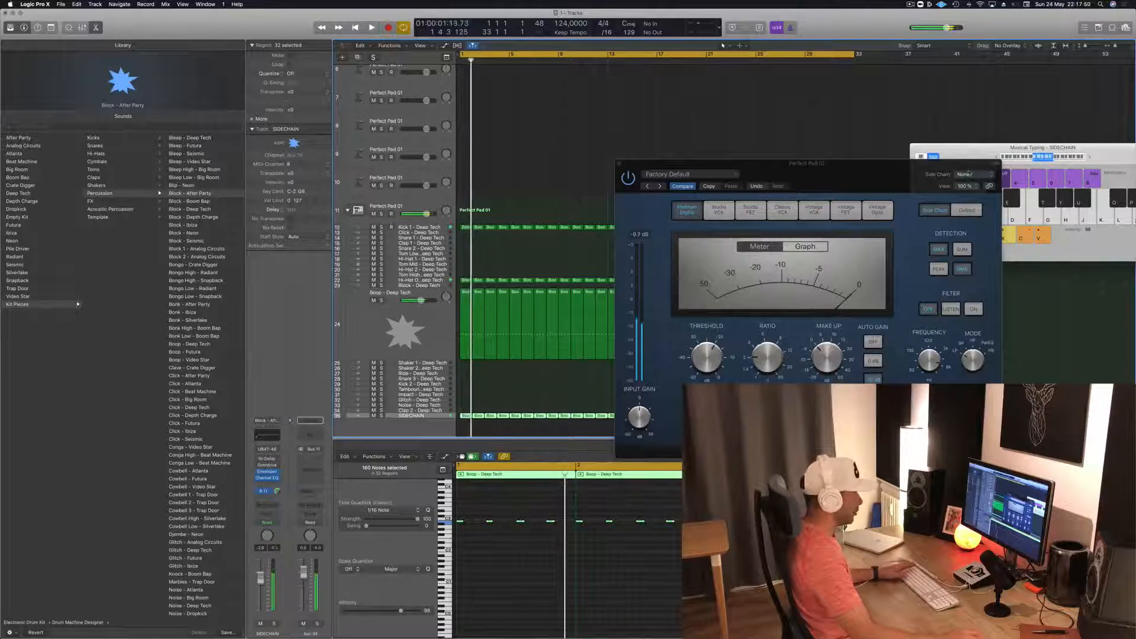
left_click(969, 174)
mouse_move(968, 200)
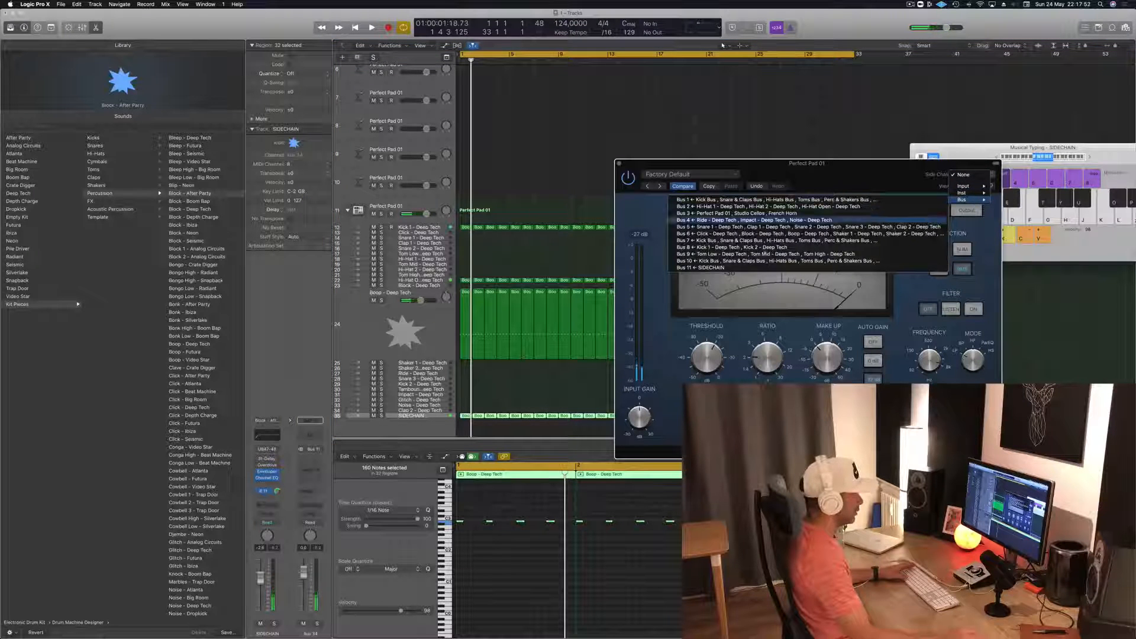
left_click(731, 268)
left_click_drag(859, 179, 795, 153)
key("space")
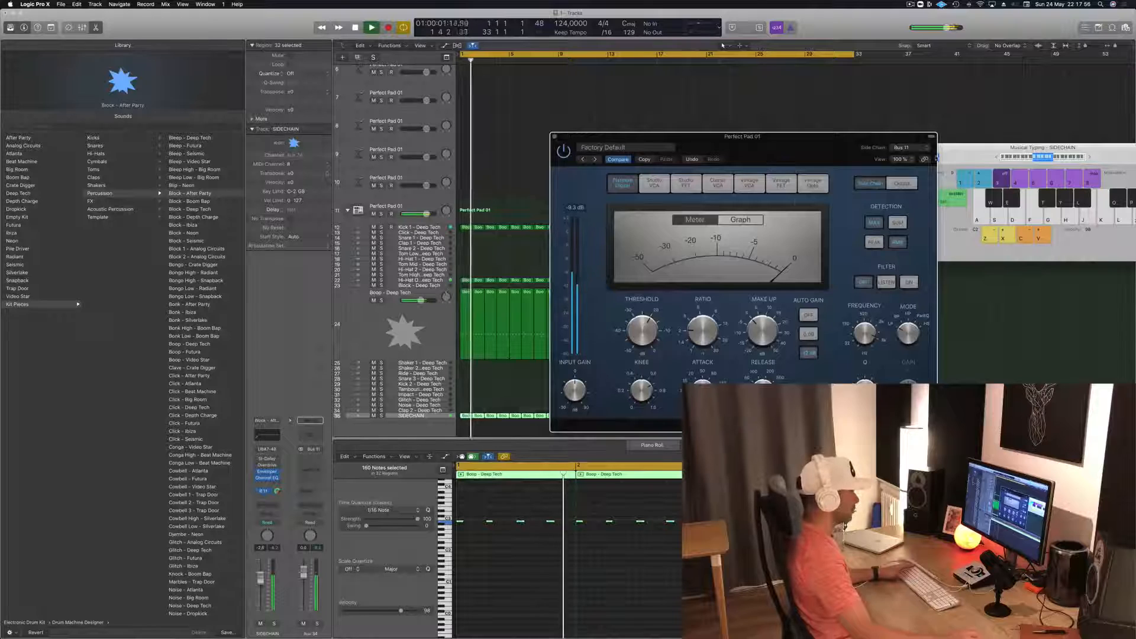
left_click_drag(775, 163, 810, 174)
key("space")
key("space")
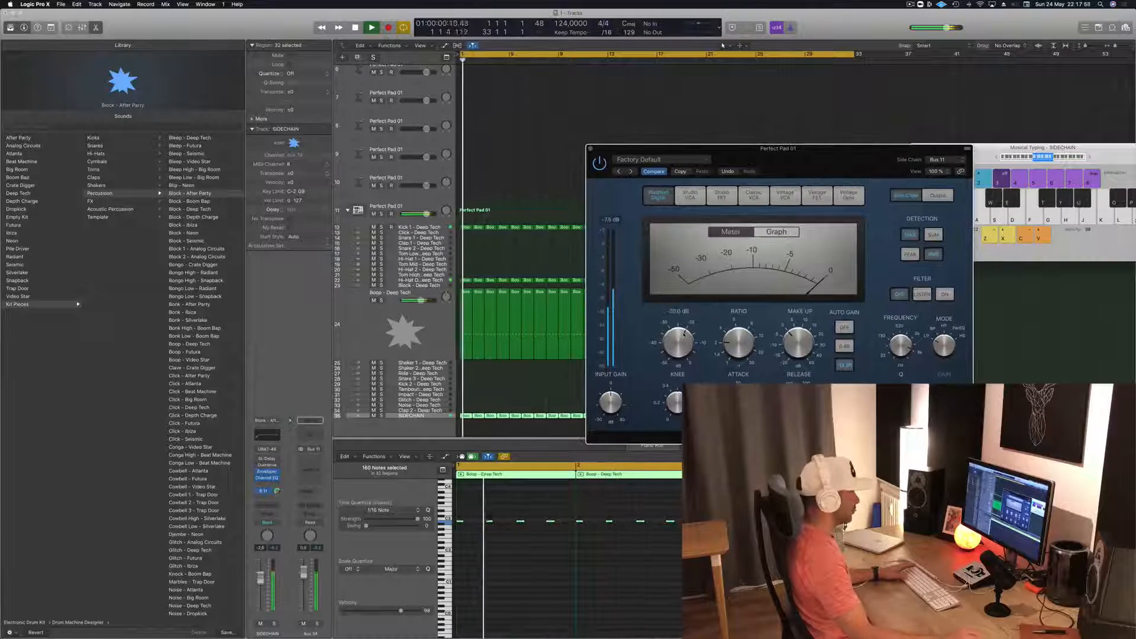
- Lower the Compressor's threshold and set its ratio to about 3.2:1 while the song plays
left_click_drag(682, 340, 683, 355)
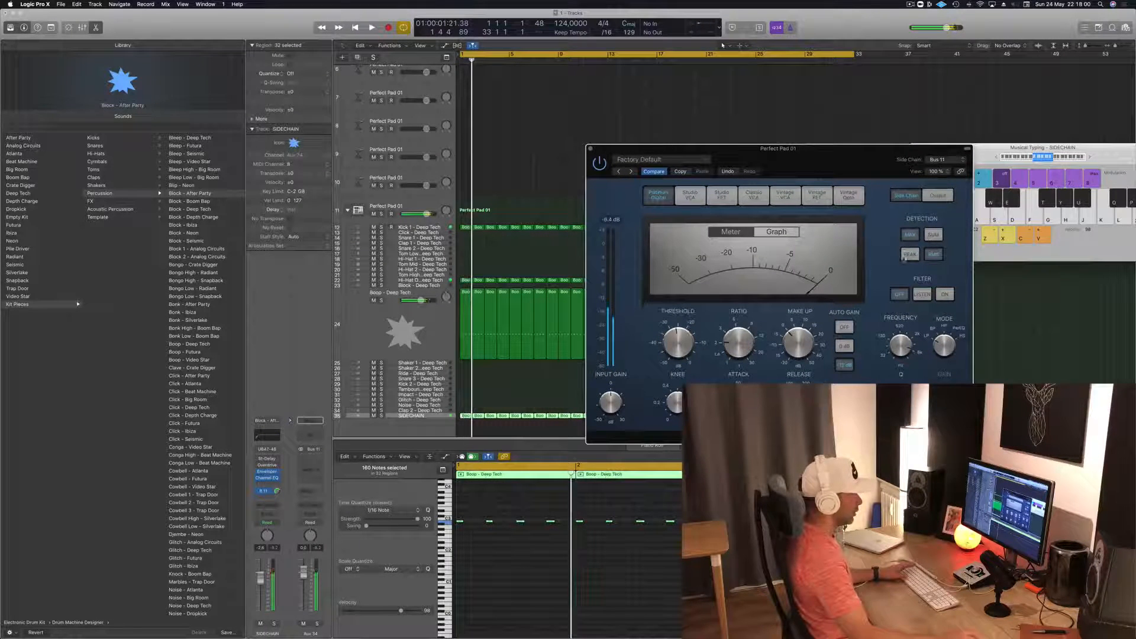
key("space")
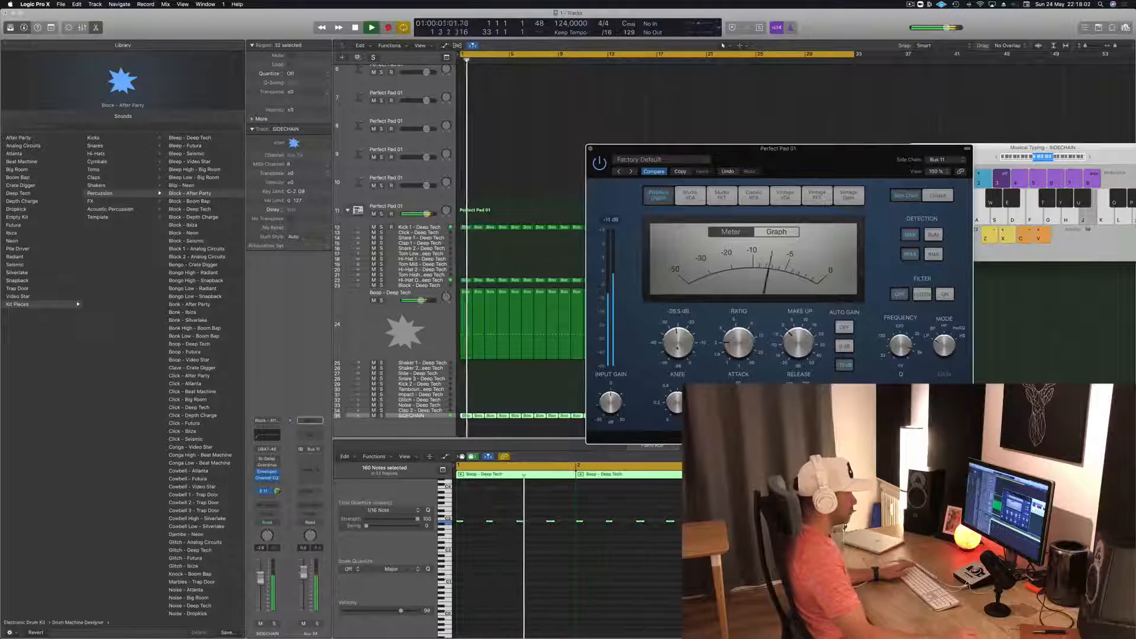
left_click_drag(740, 342, 748, 326)
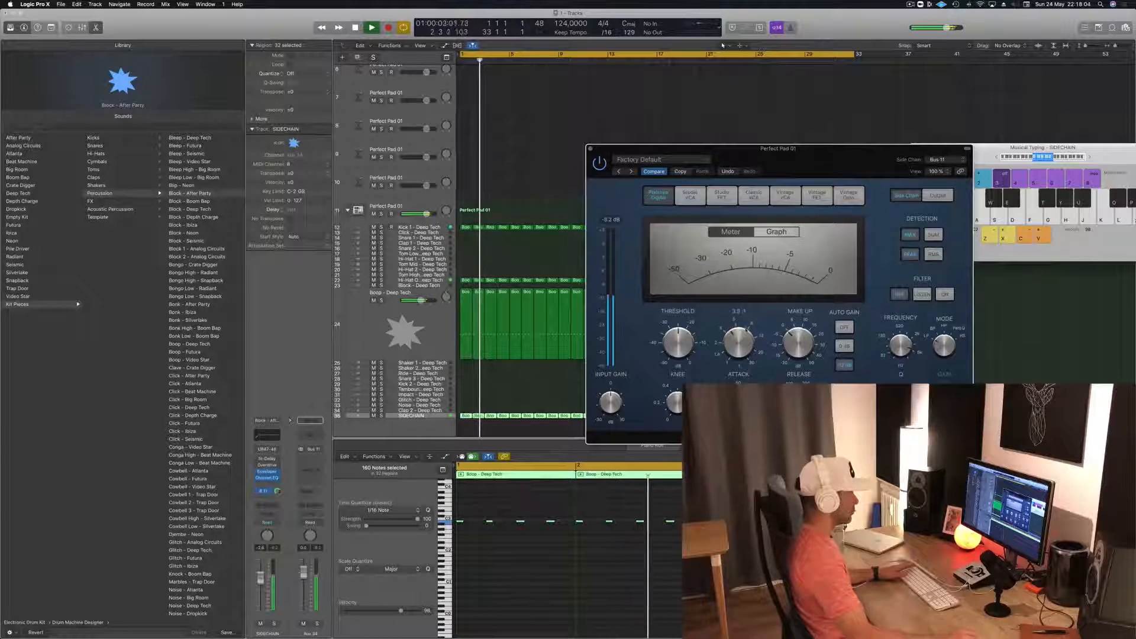
key("space")
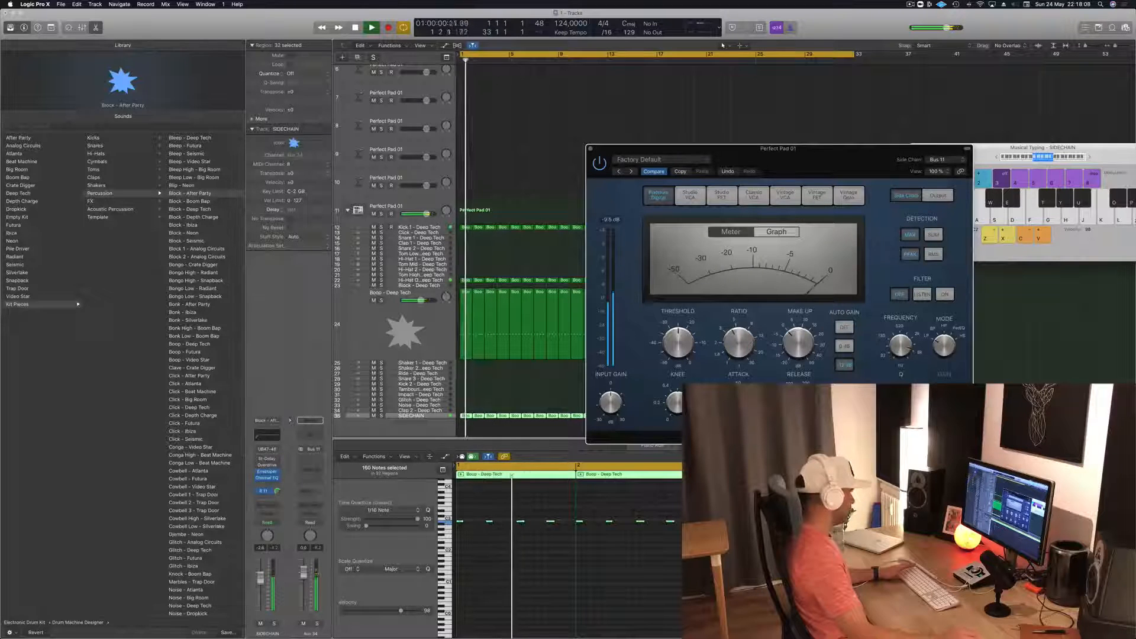
- Select the Perfect Pad 01 chord track, switch its Compressor display to Graph and lower the threshold further
scroll(431, 188, "up", 5)
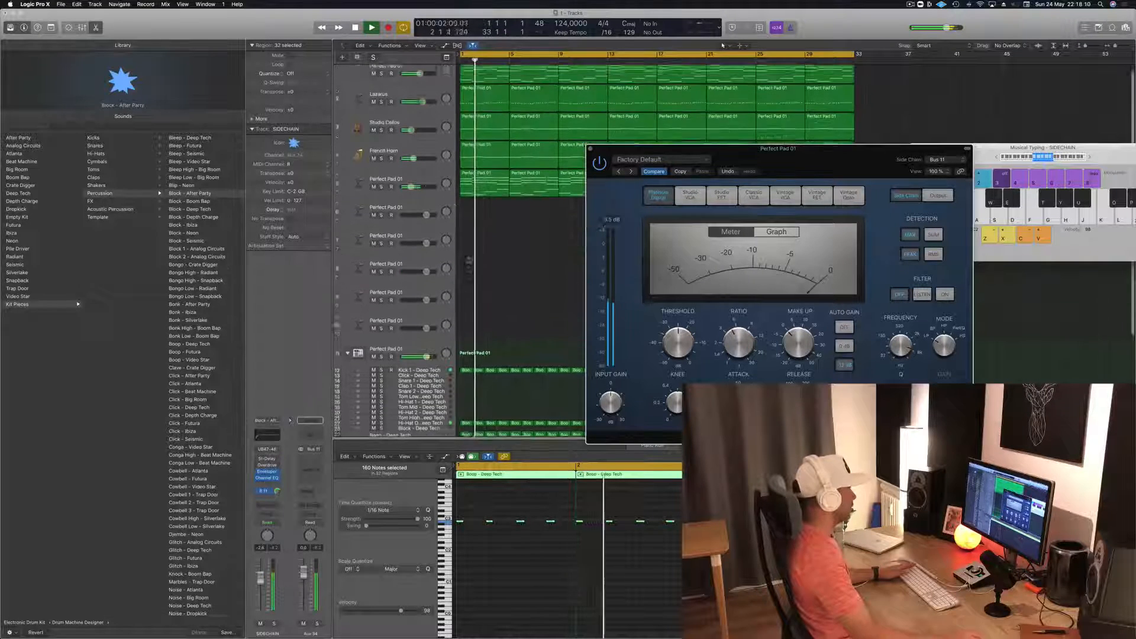
left_click(431, 188)
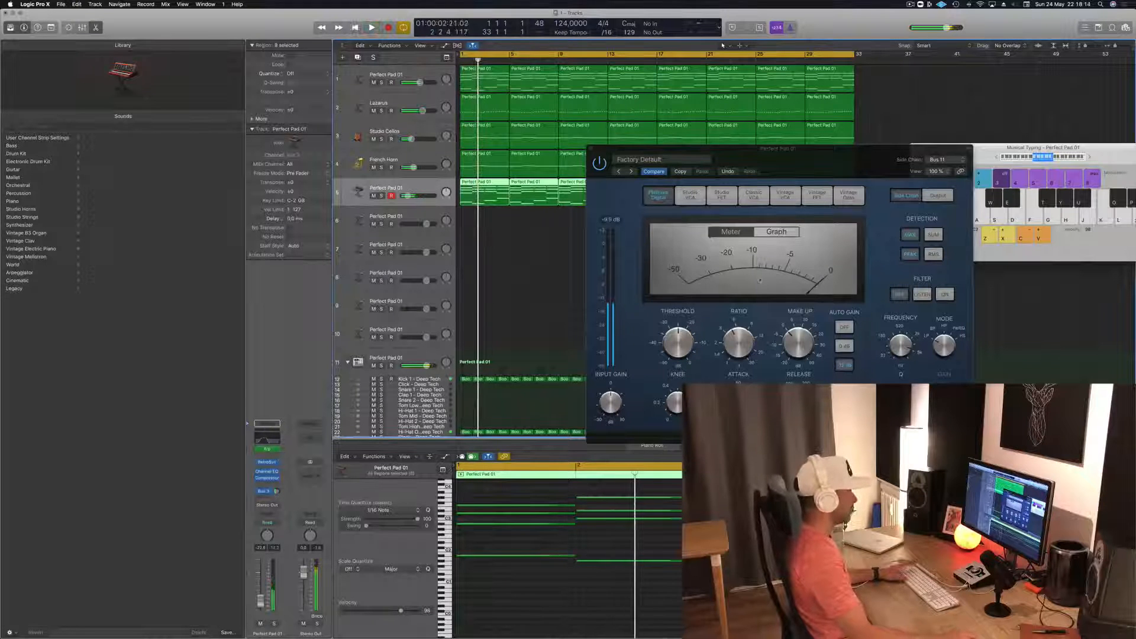
left_click(776, 231)
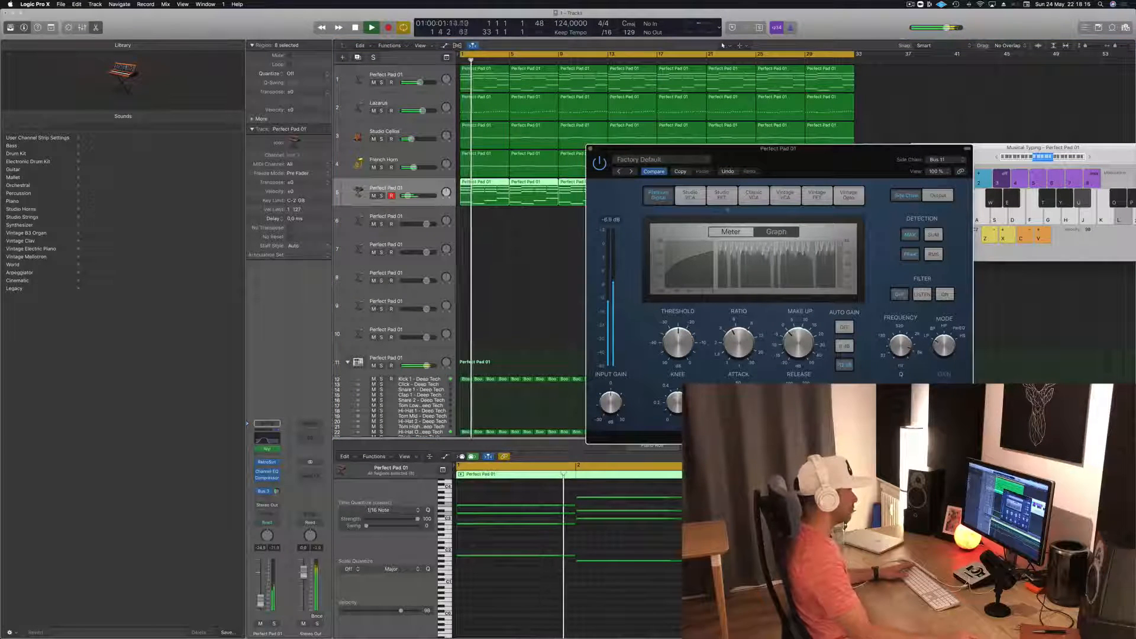
mouse_move(685, 351)
left_click_drag(685, 351, 684, 357)
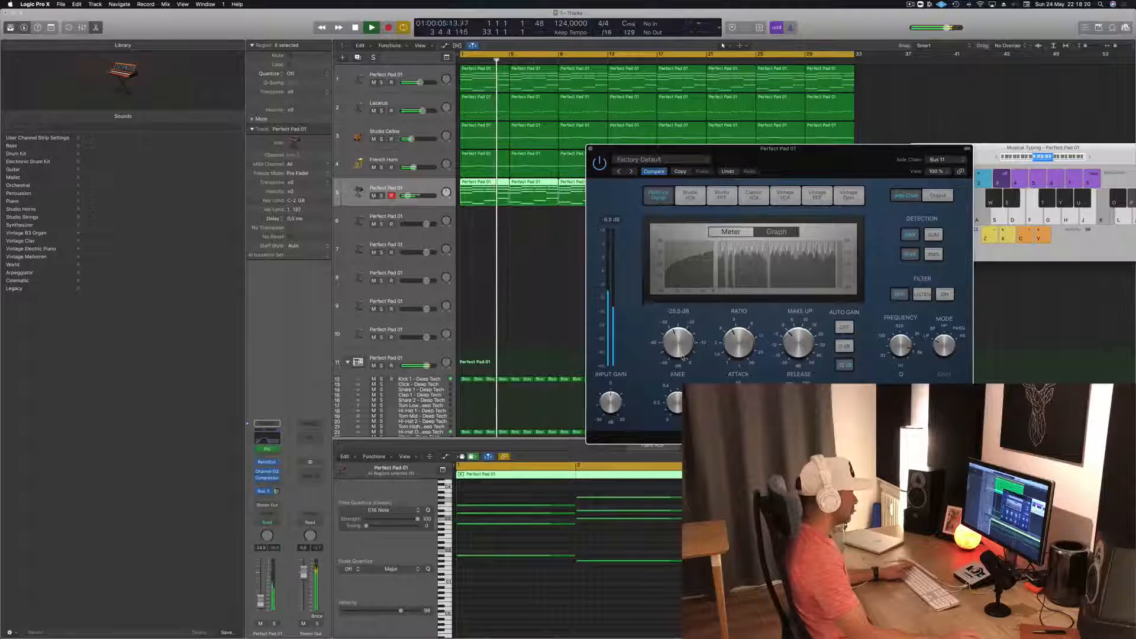
- Lower the chord pad's channel volume slightly, close the Compressor and return playback to the start of the song
left_click_drag(260, 602, 261, 605)
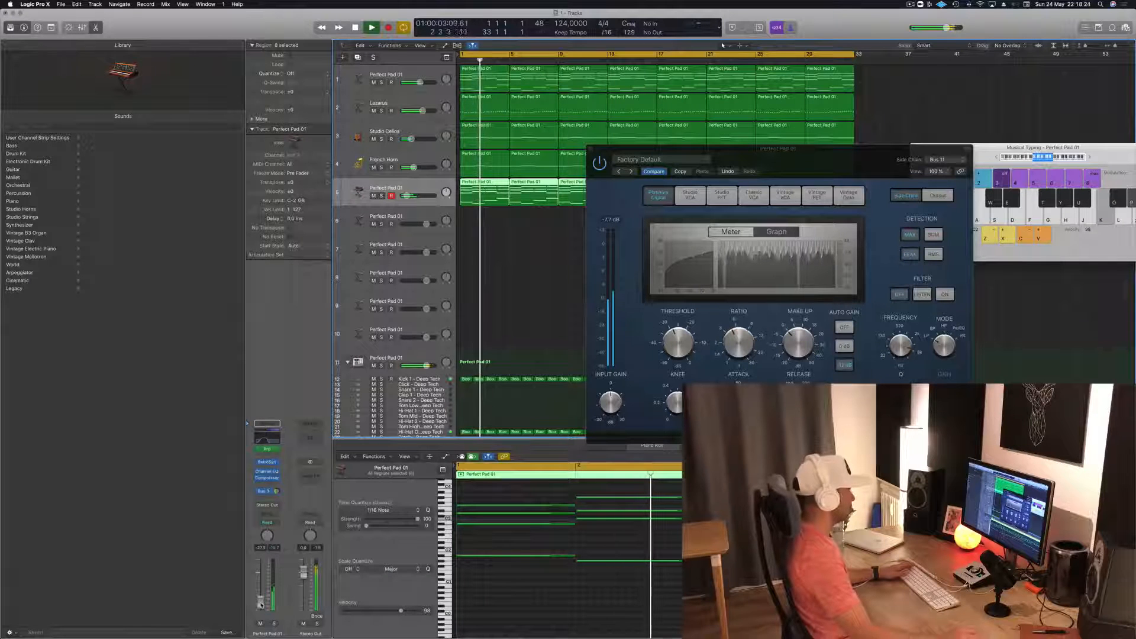
left_click_drag(849, 174, 732, 208)
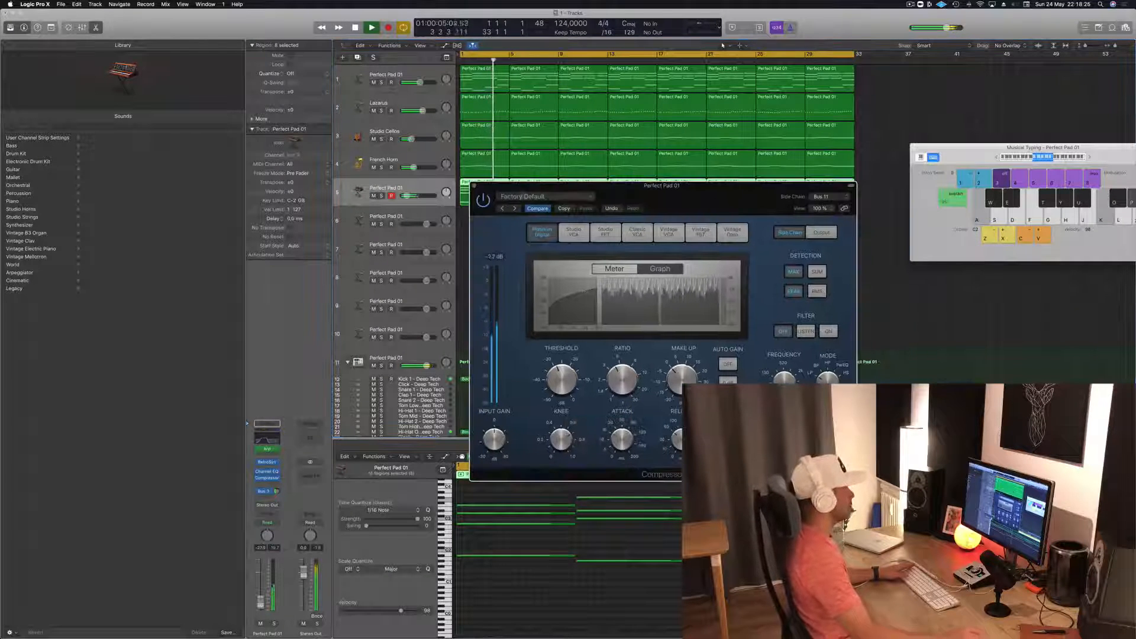
left_click(475, 184)
key("Return")
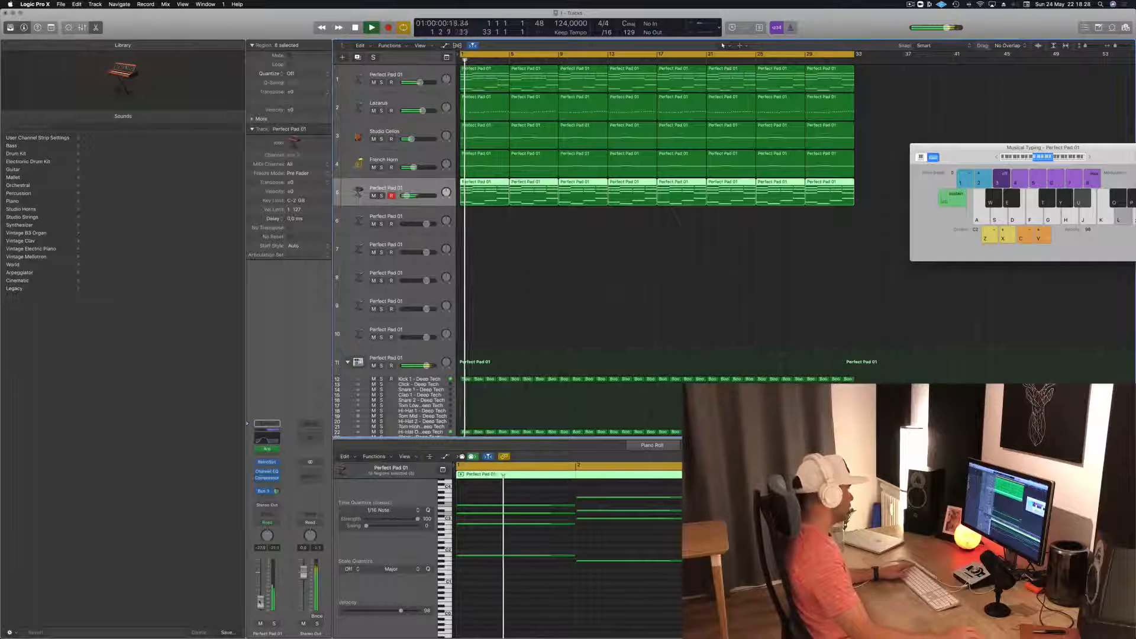
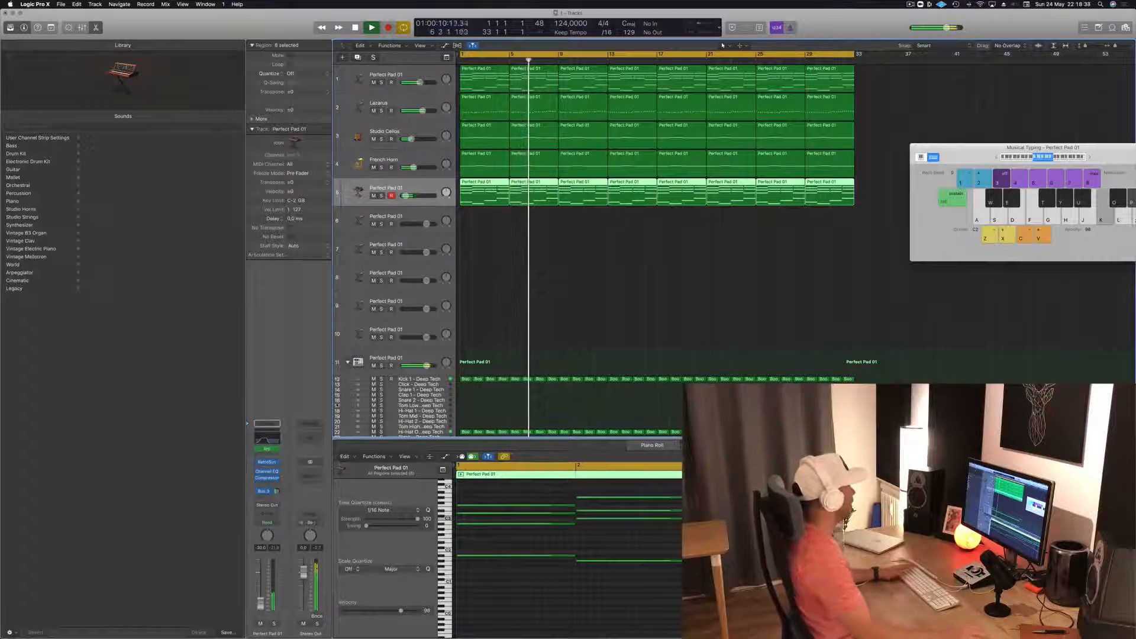
- Open the Channel EQ of the Perfect Pad 01 chord track and check its curve while replaying the song from the start
key("Return")
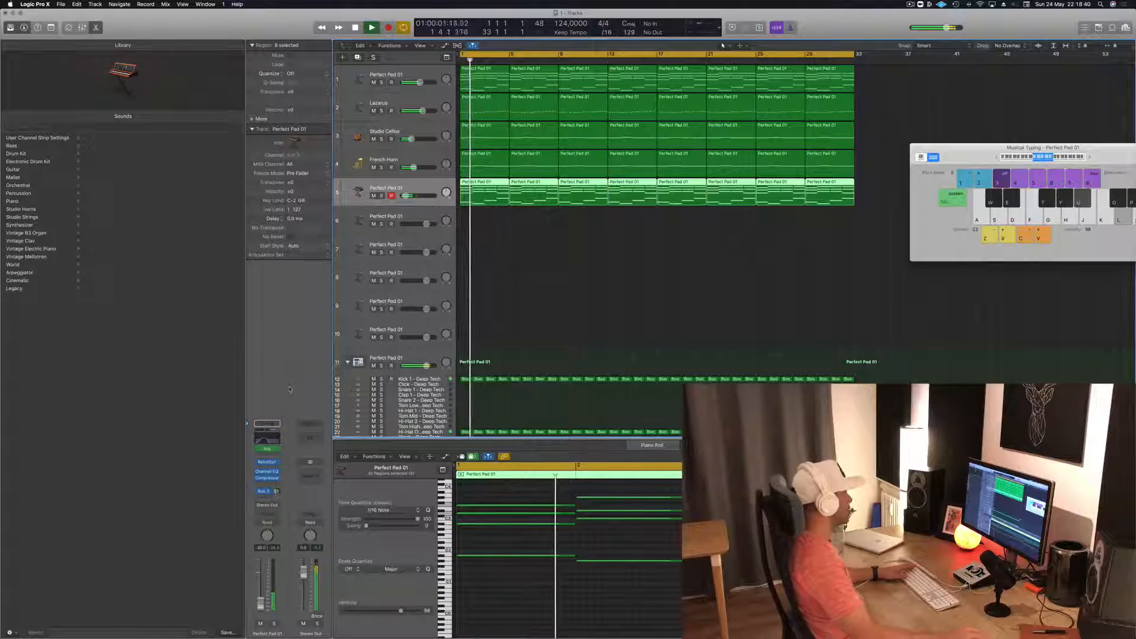
left_click(264, 440)
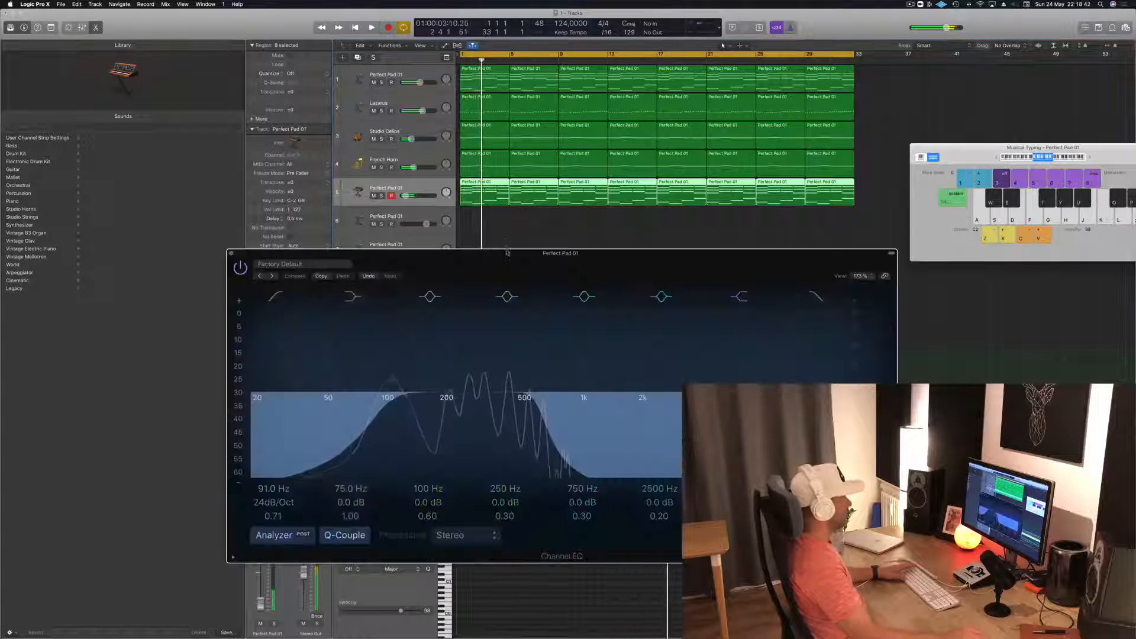
left_click_drag(528, 255, 641, 255)
key("Return")
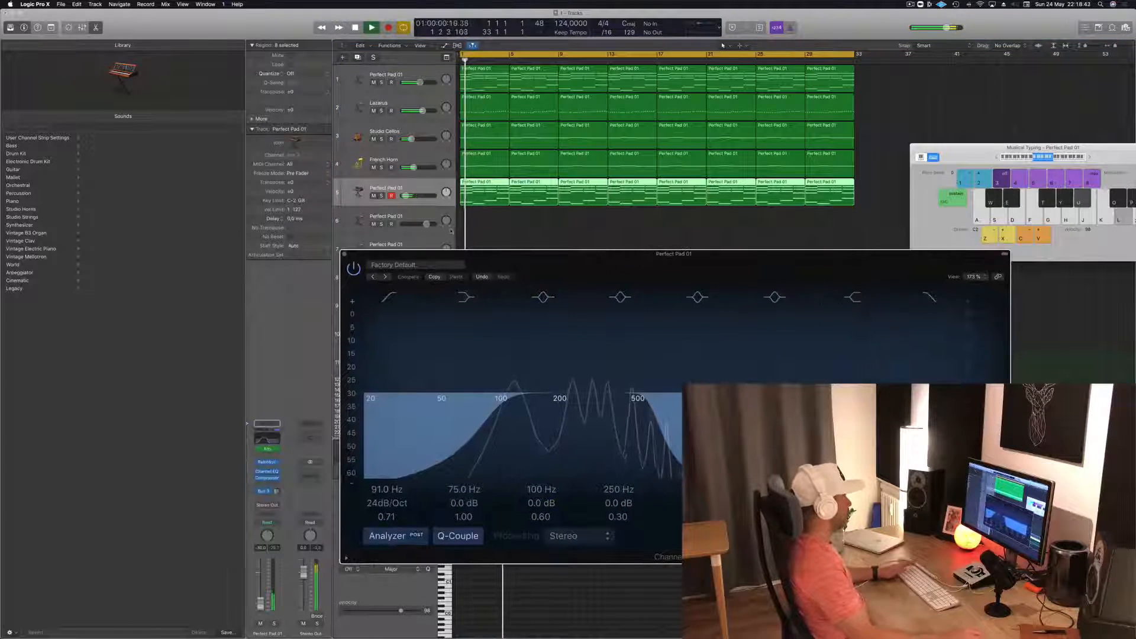
- Select the Studio Cellos and French Horn tracks in turn during playback and close the Channel EQ
left_click(419, 132)
key("space")
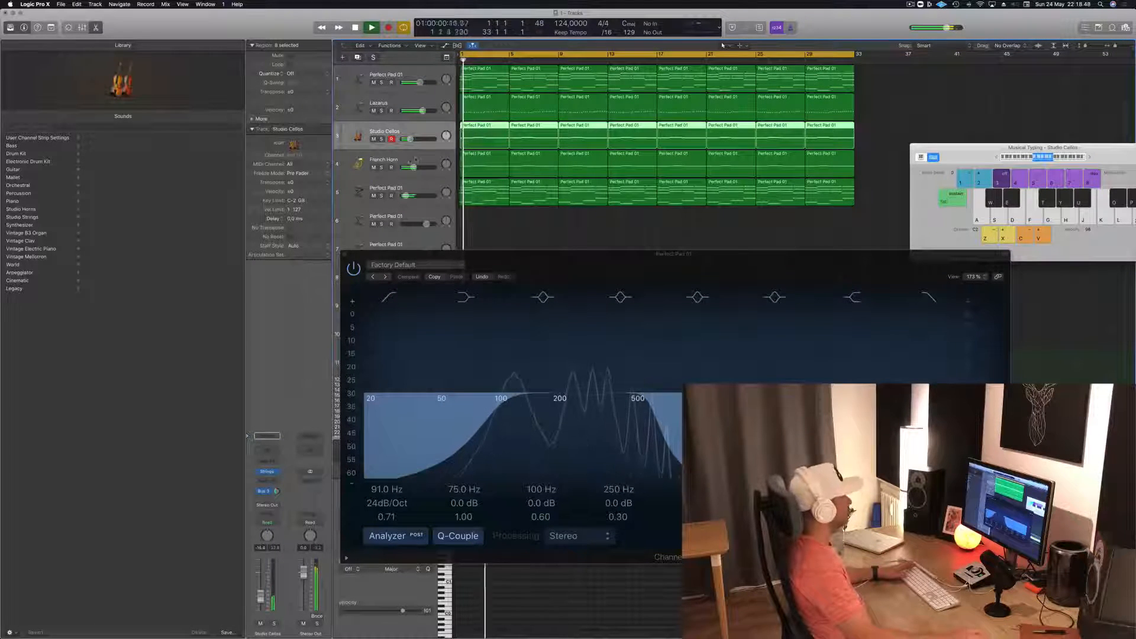
key("Down")
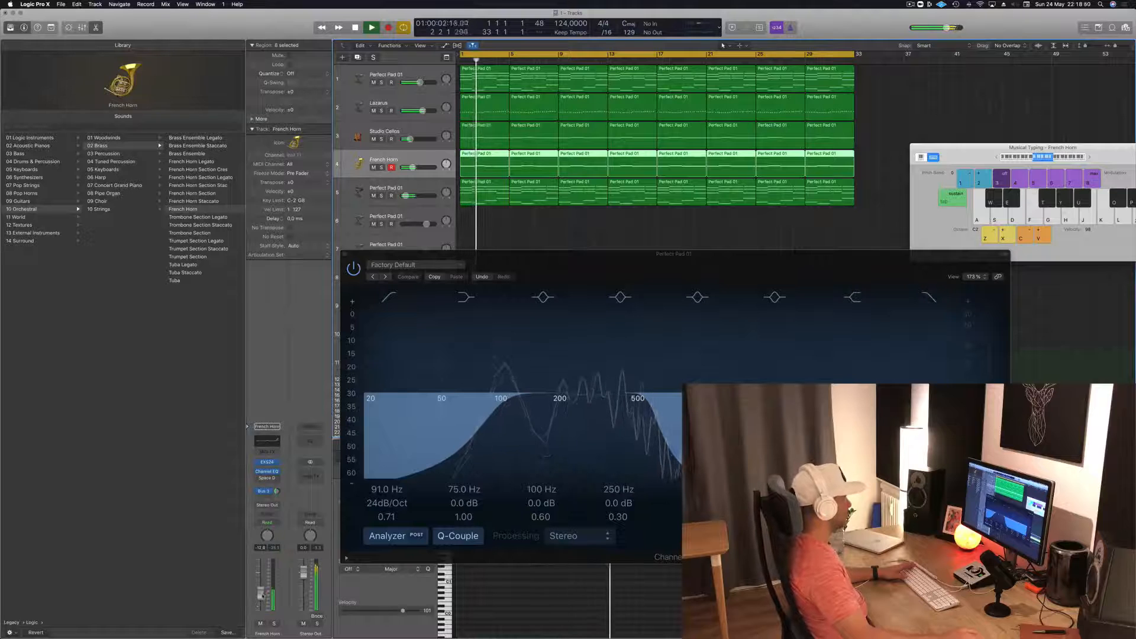
key("super+w")
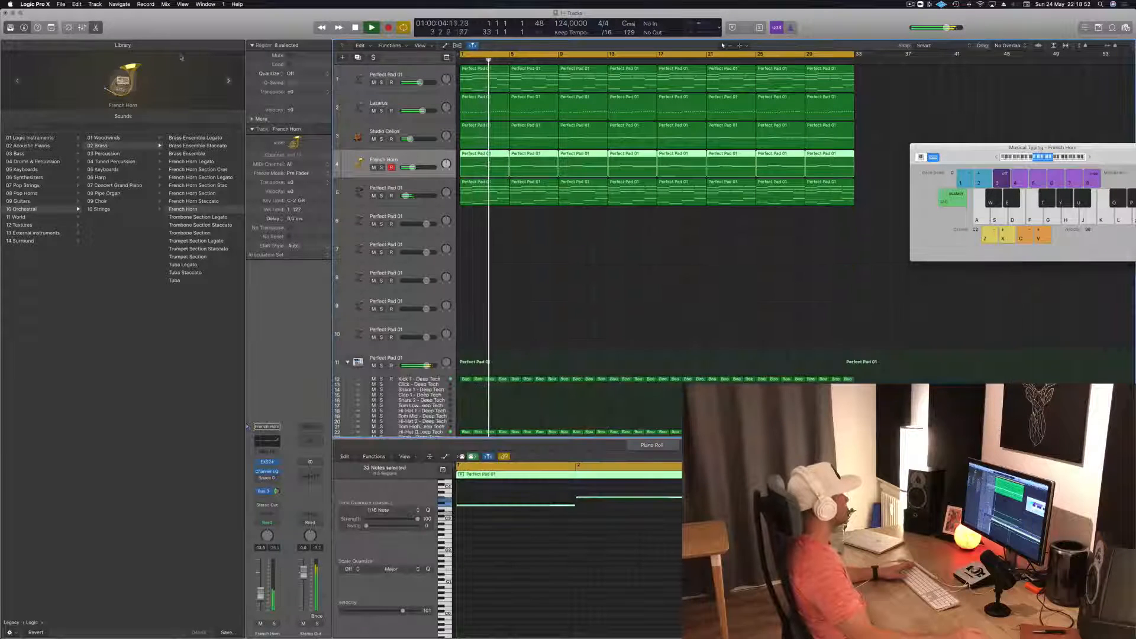
- Hide the Library, deselect all regions and replay the song from the start
left_click(10, 28)
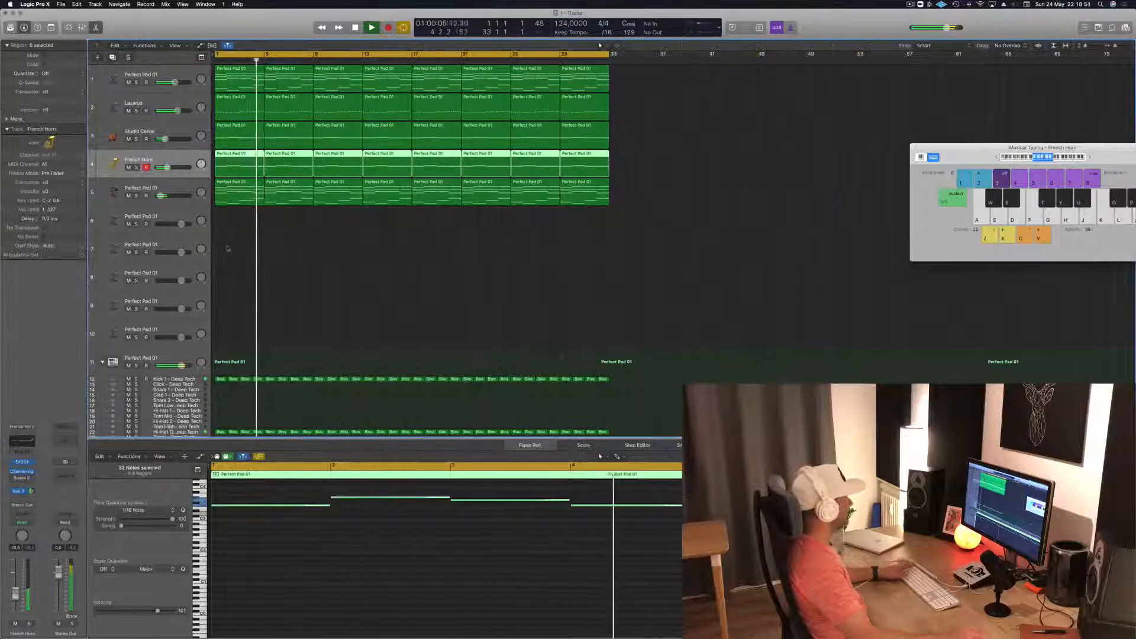
left_click(413, 253)
scroll(412, 251, "right", 2)
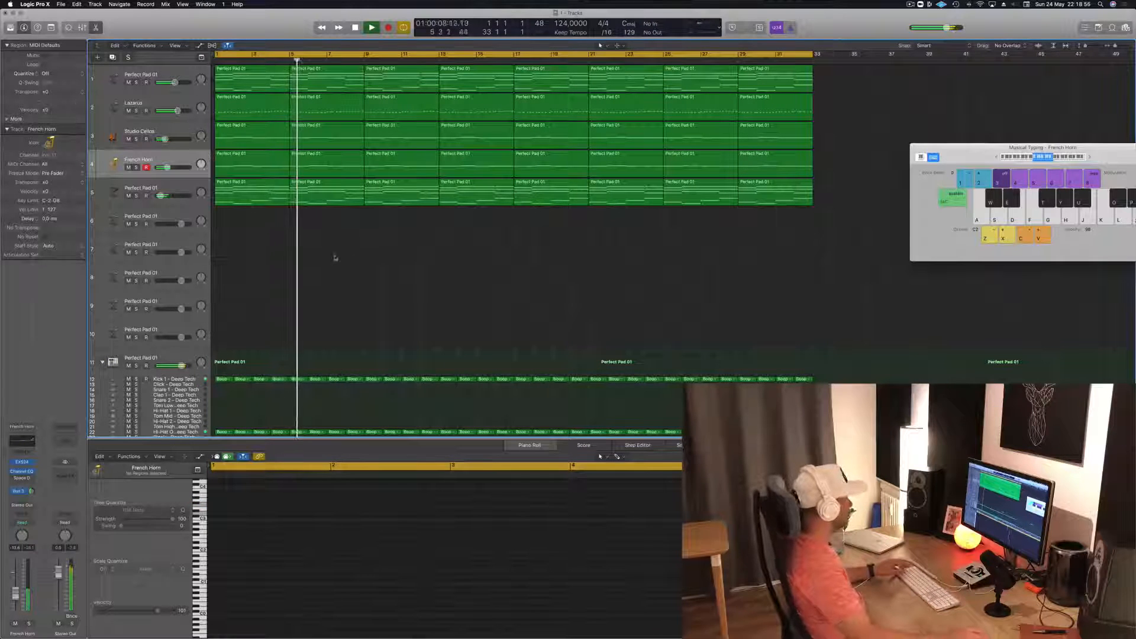
key("Return")
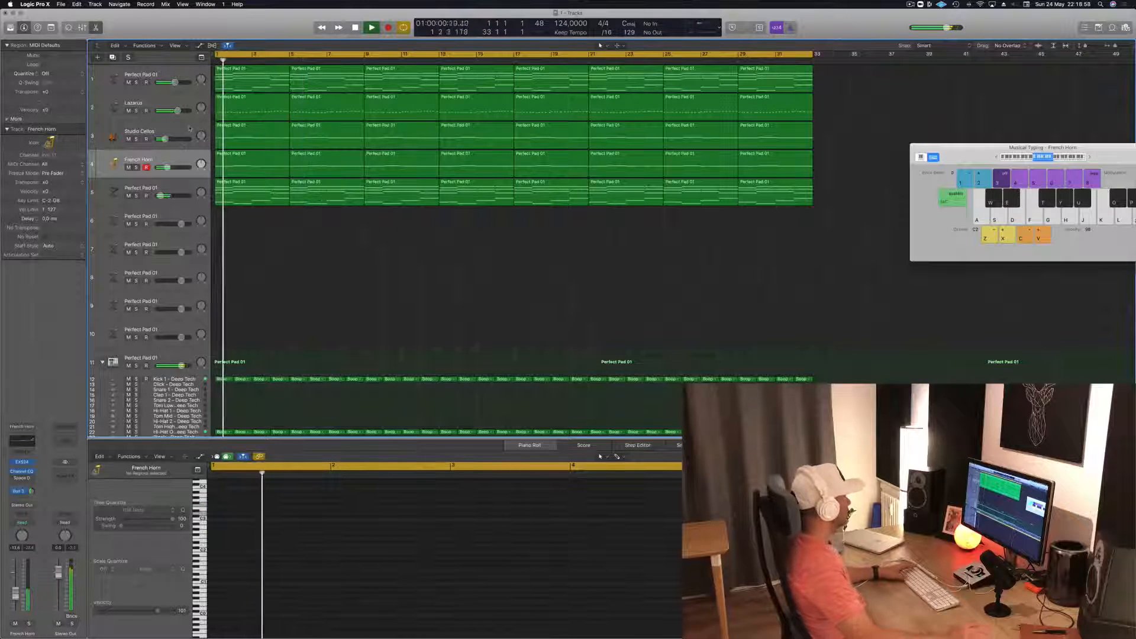
- Mute the Studio Cellos and French Horn tracks while the song plays from the start
left_click(189, 128)
key("Return")
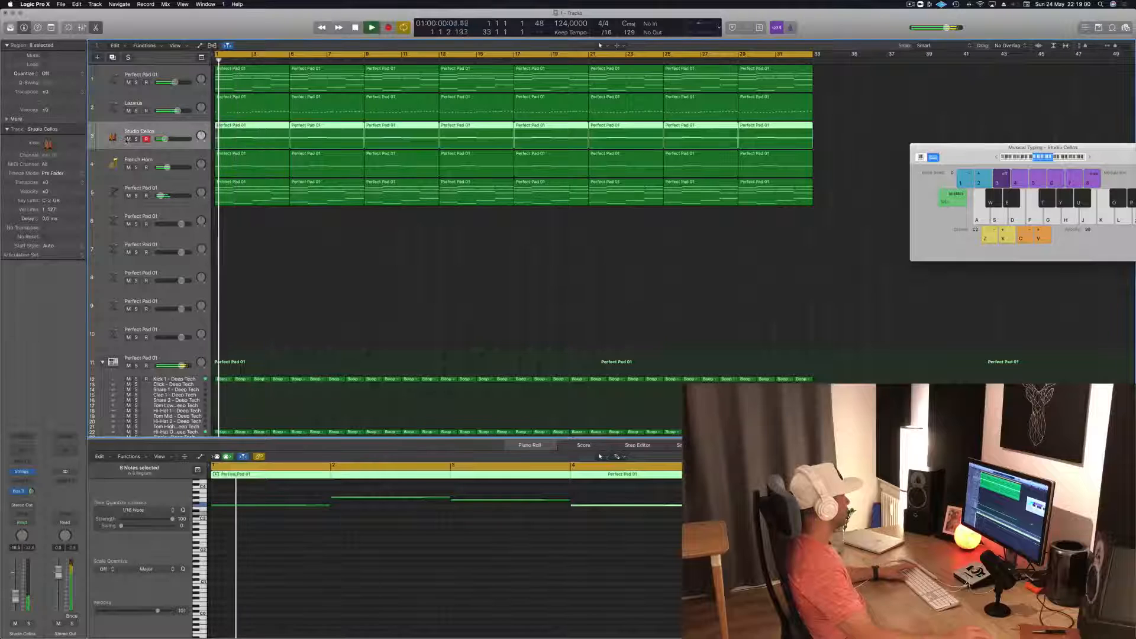
left_click(128, 139)
left_click(128, 168)
left_click(424, 282)
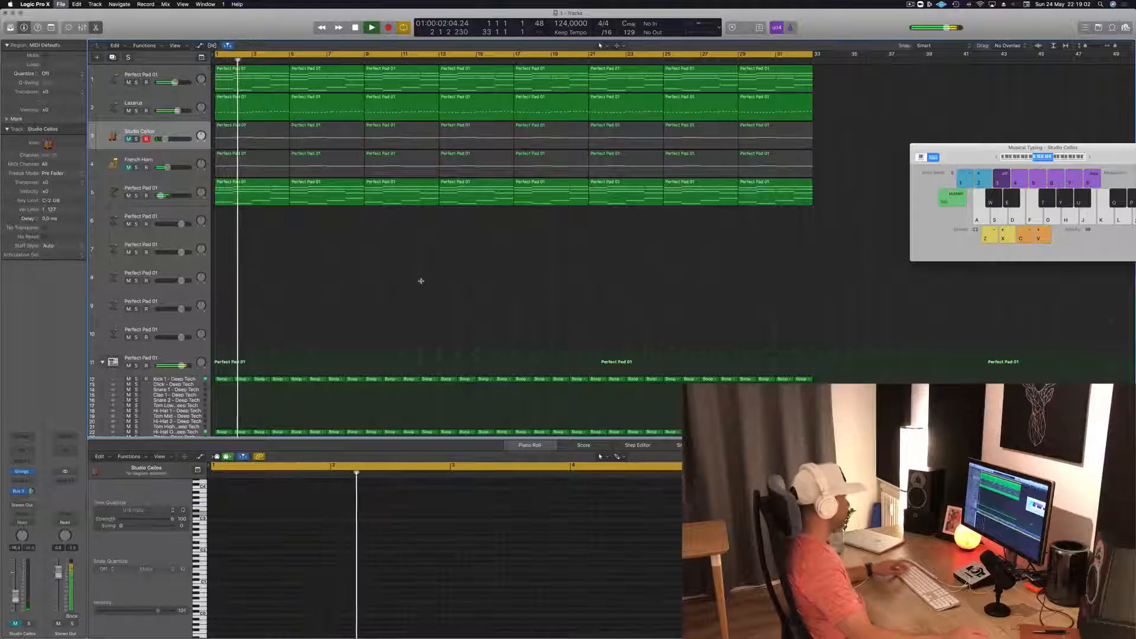
scroll(414, 293, "right", 2)
scroll(427, 292, "left", 2)
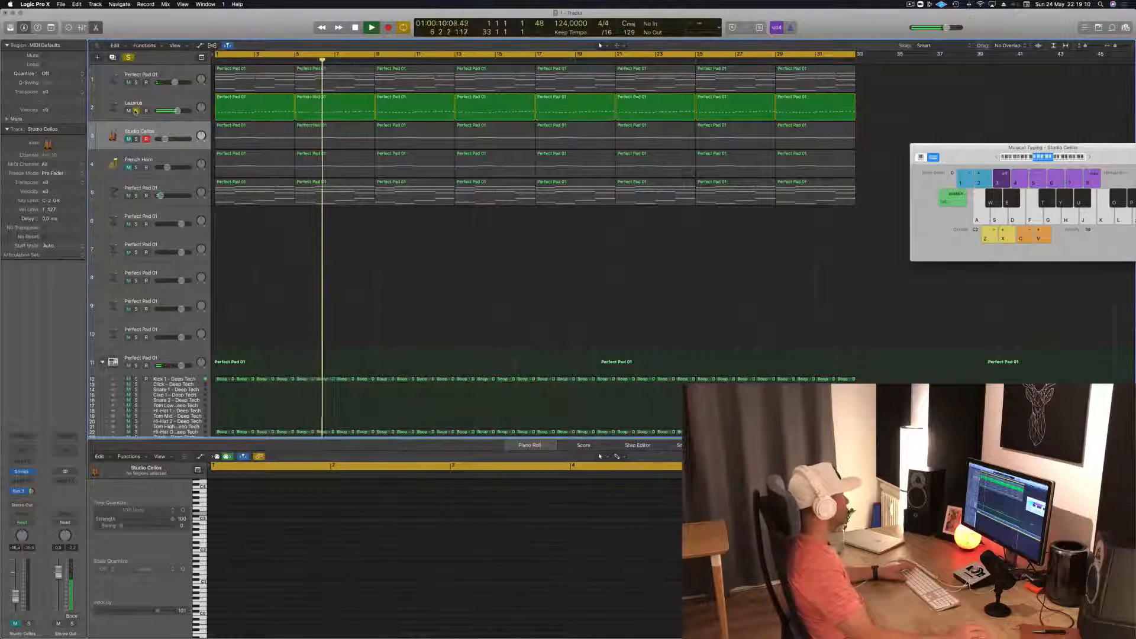
- Turn off the Lazarus solo and compare the mix with the first Perfect Pad 01 track muted and unmuted
left_click(135, 110)
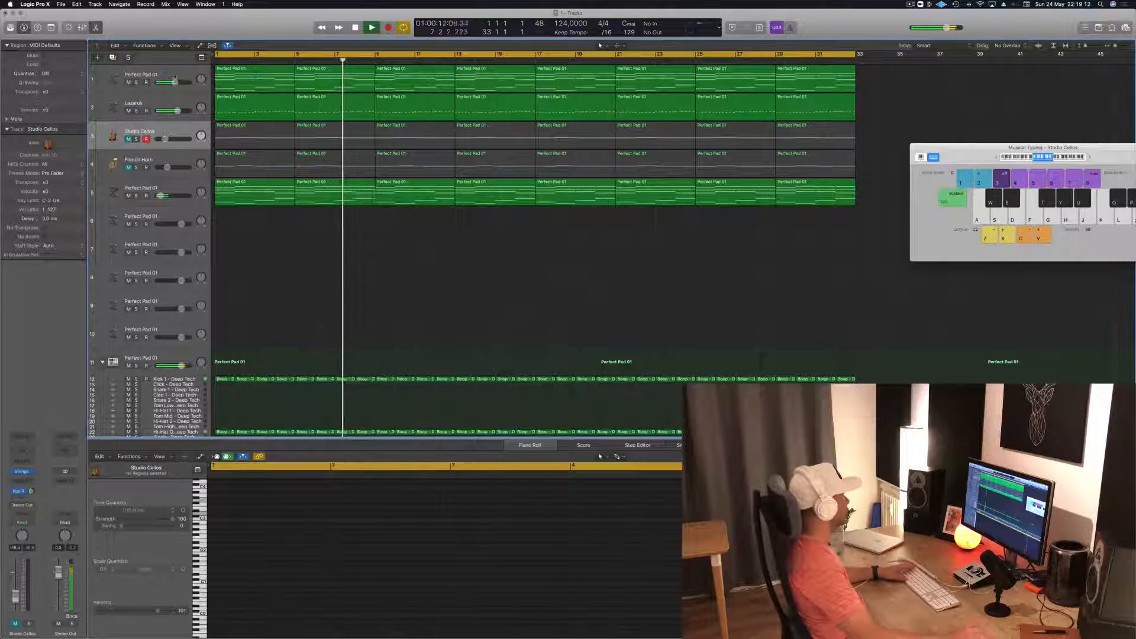
left_click(129, 82)
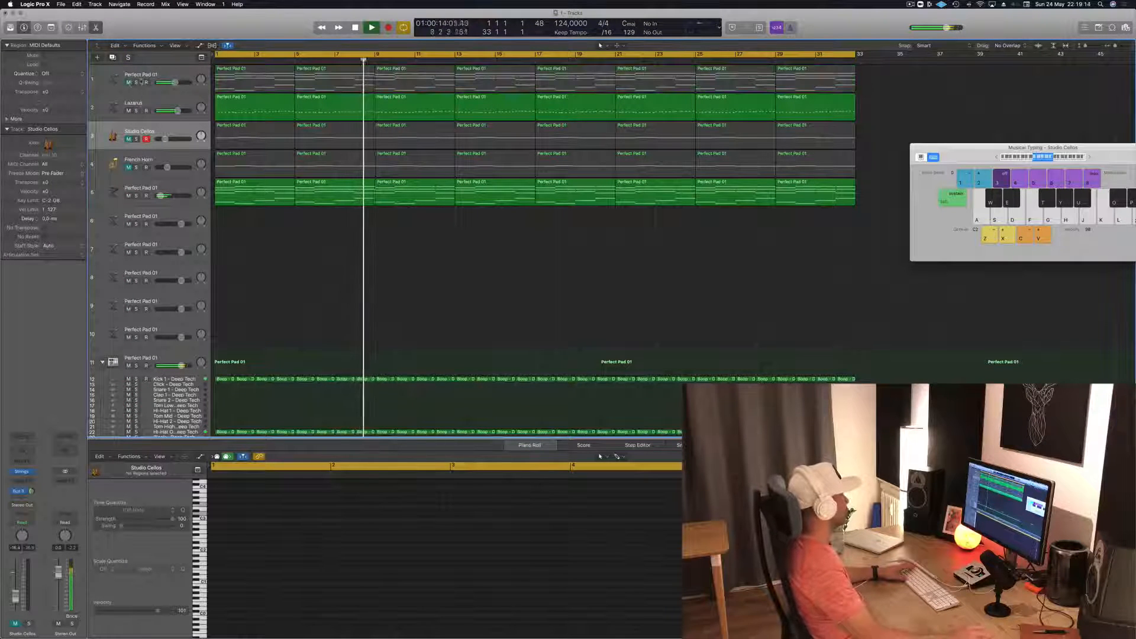
left_click(129, 82)
- Duplicate the first Perfect Pad 01 track without its regions and move the Lazarus track below the lower Perfect Pad 01 chord track
left_click(119, 76)
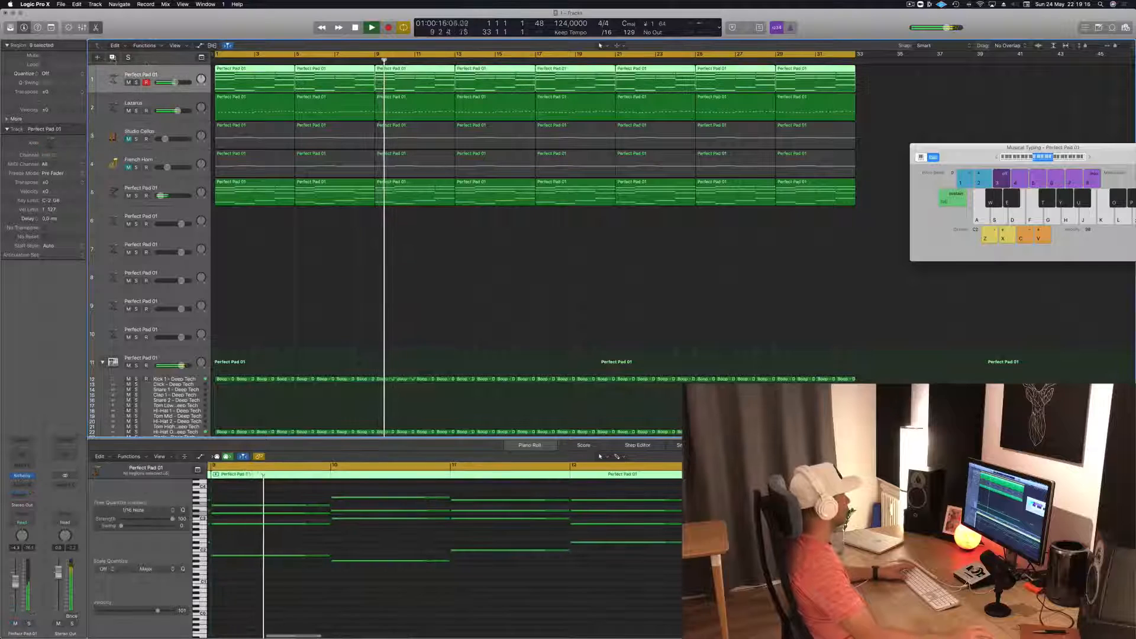
left_click(112, 57)
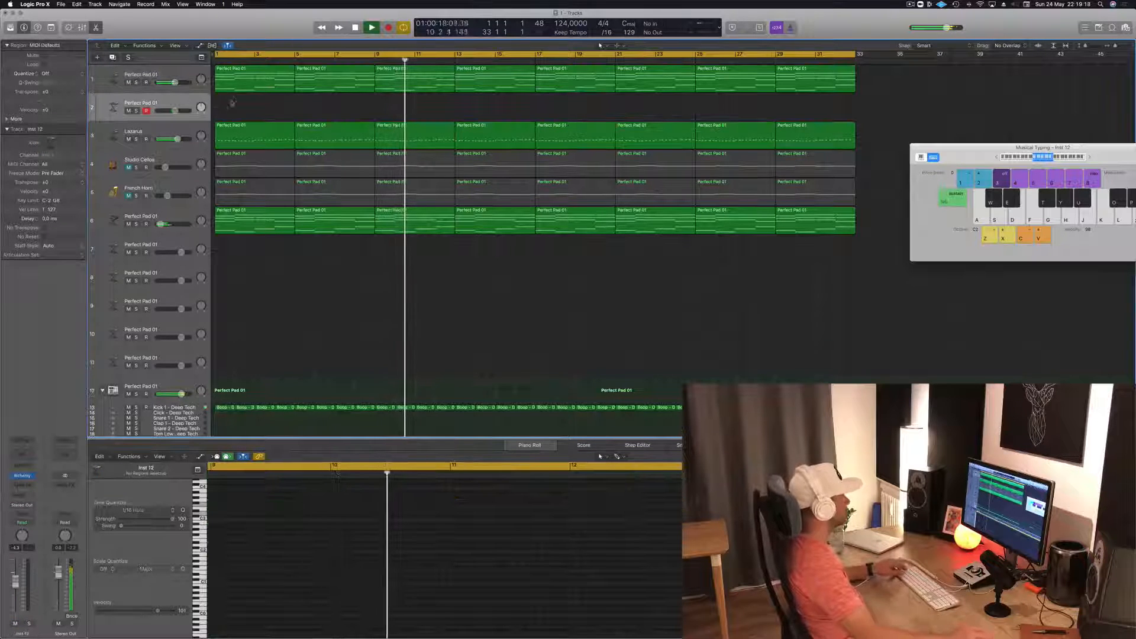
left_click_drag(135, 135, 161, 196)
- Lower the high cut in the lower Perfect Pad 01 chord track's Channel EQ and raise its channel volume slightly during playback
key("Return")
key("Up")
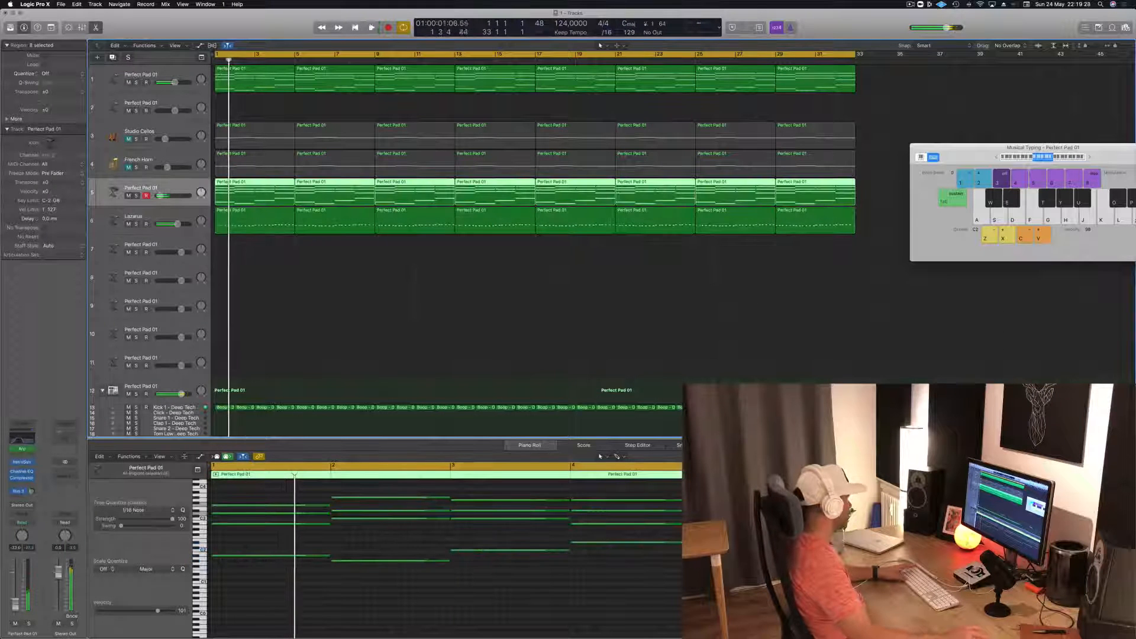
left_click(30, 438)
left_click_drag(764, 412, 610, 421)
key("Return")
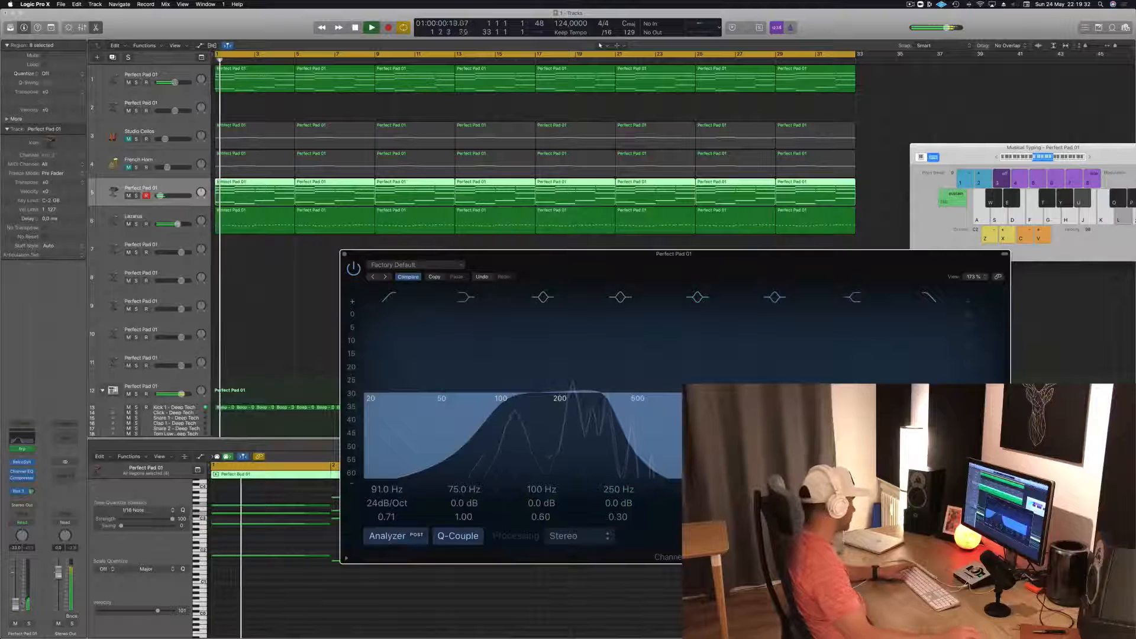
left_click(17, 600)
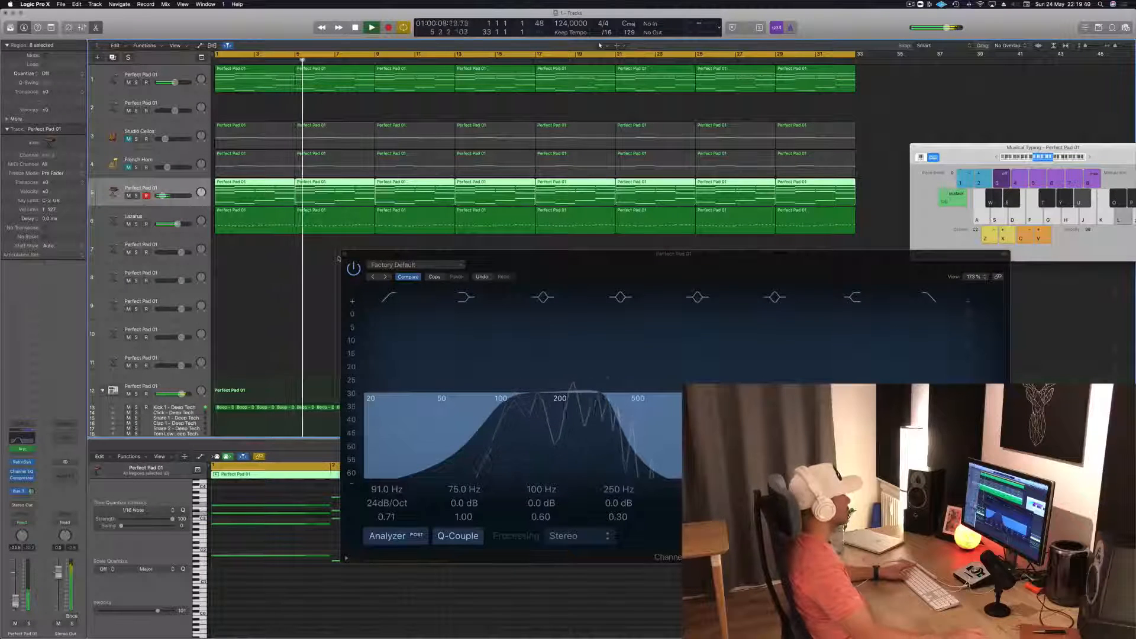
left_click(346, 254)
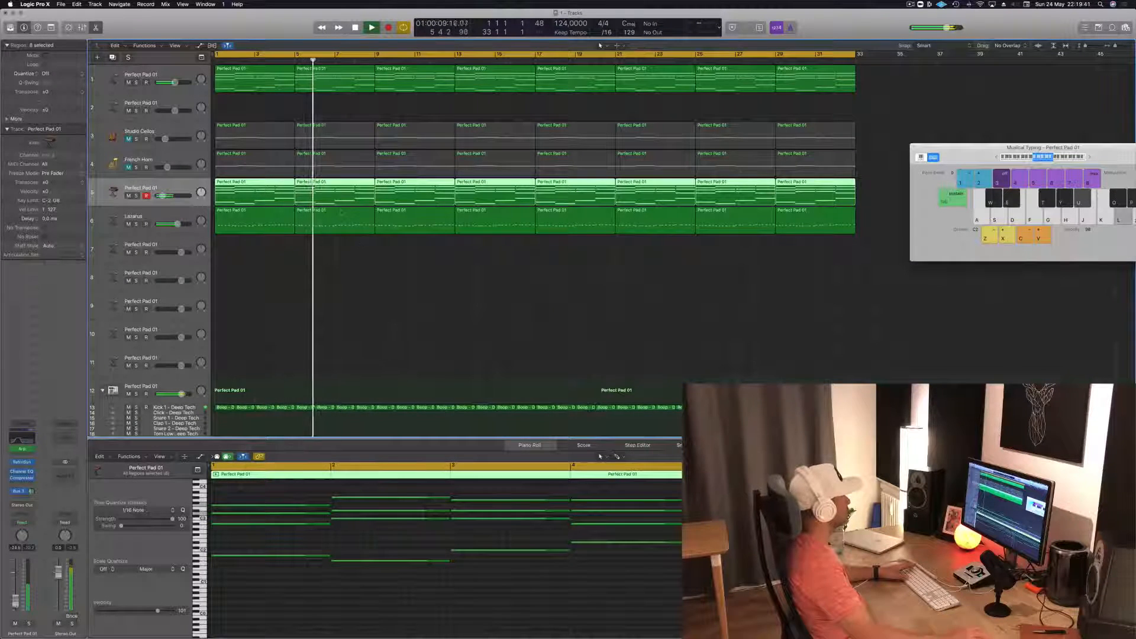
- Insert a Channel EQ on the first Perfect Pad 01 track, raise its low cut frequency and close the plug-in windows
left_click(178, 75)
key("Return")
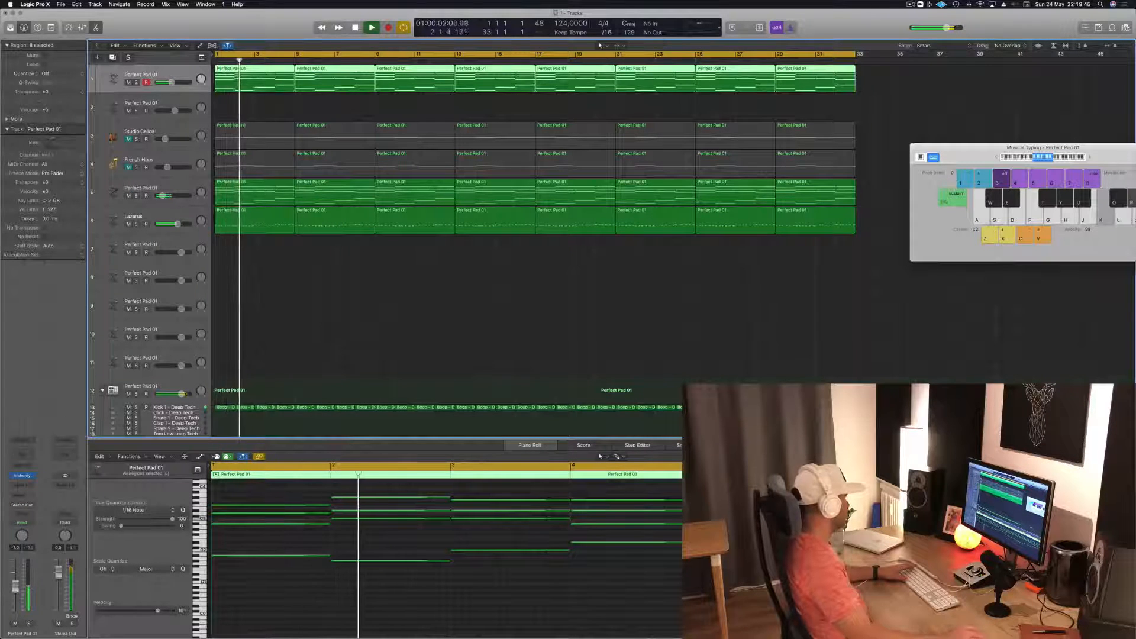
left_click(23, 475)
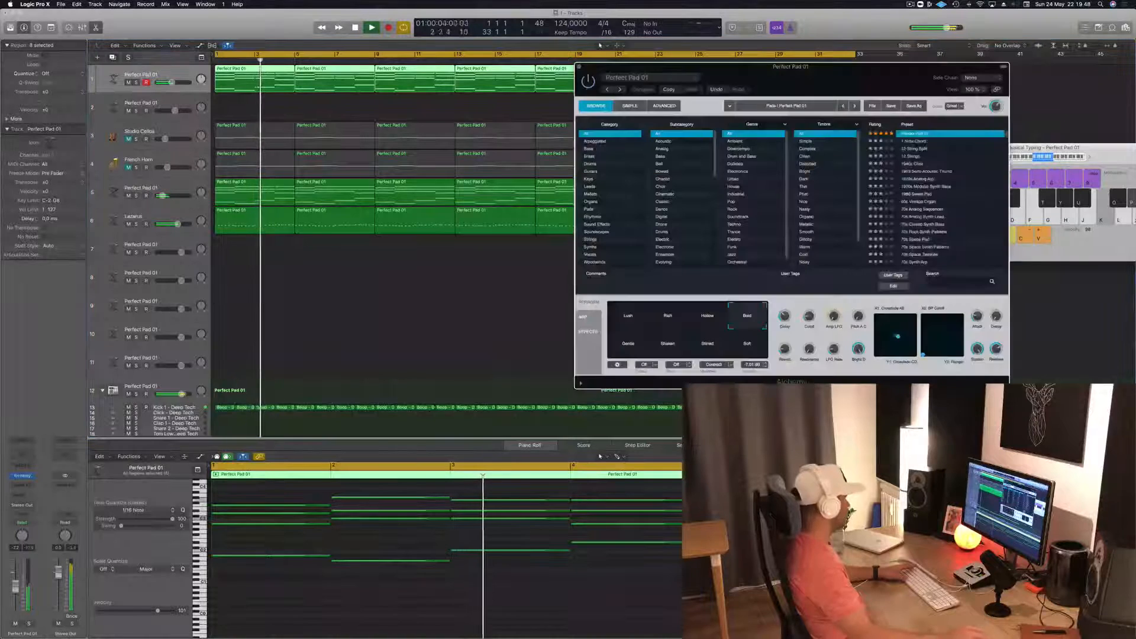
left_click(18, 455)
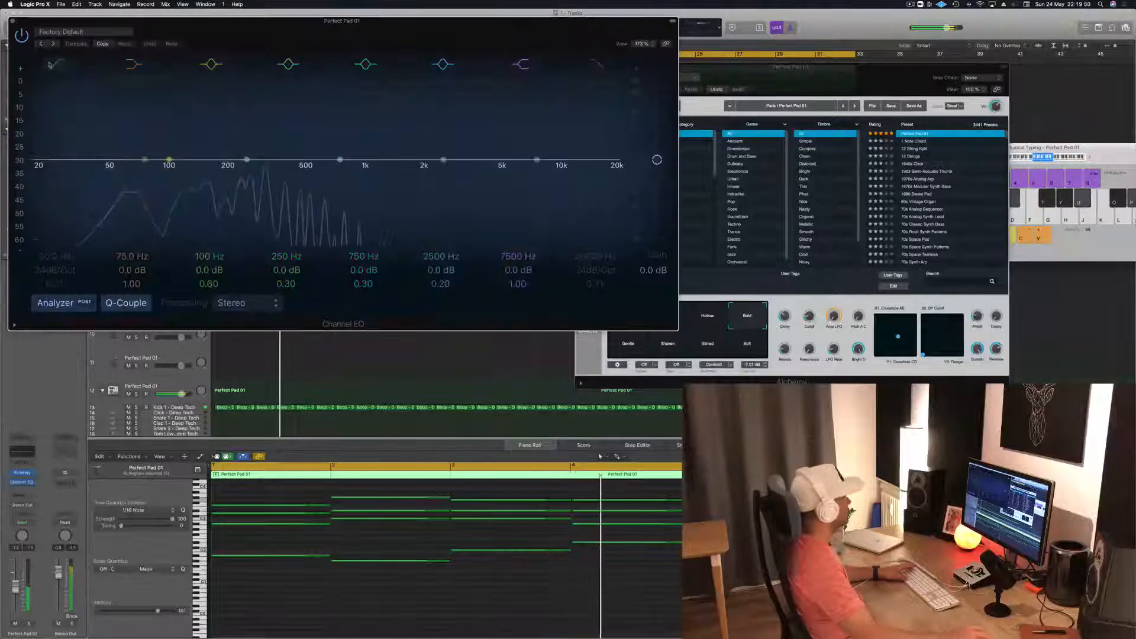
left_click_drag(64, 170, 249, 157)
left_click(13, 22)
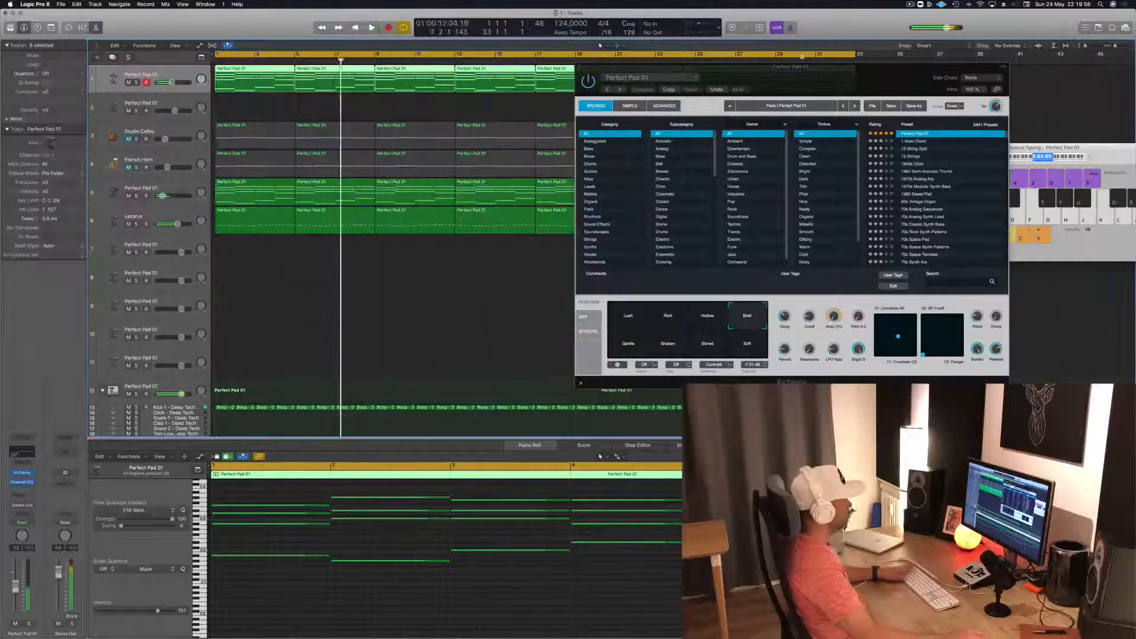
left_click_drag(626, 61, 552, 71)
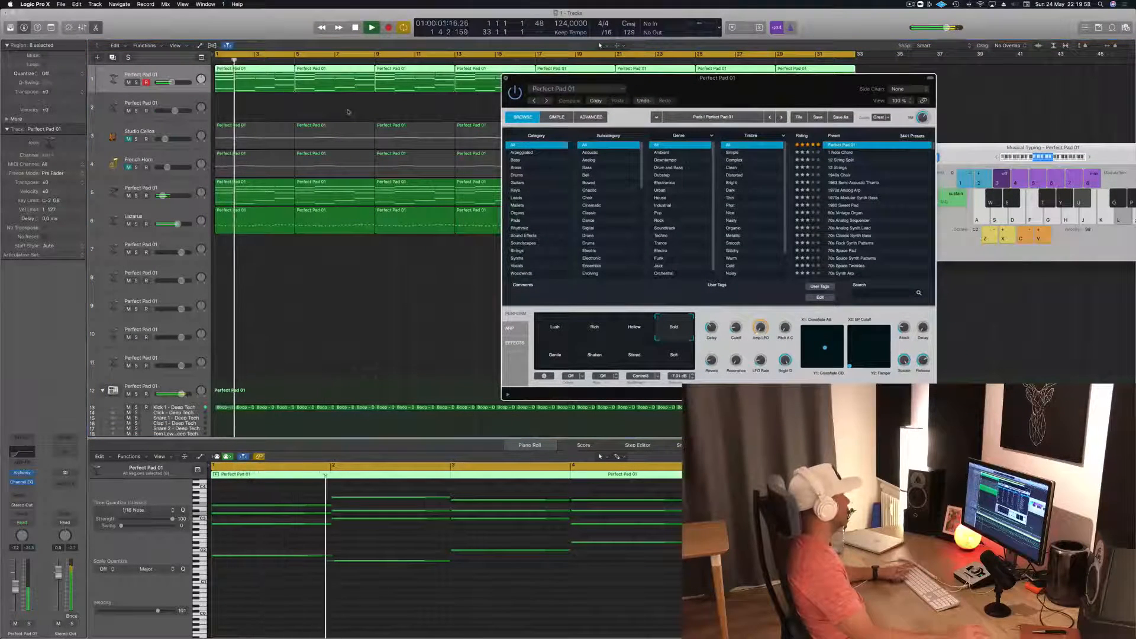
key("super+w")
key("Return")
- Unmute the Studio Cellos and French Horn tracks and lower both track volumes while the song plays
left_click(165, 140)
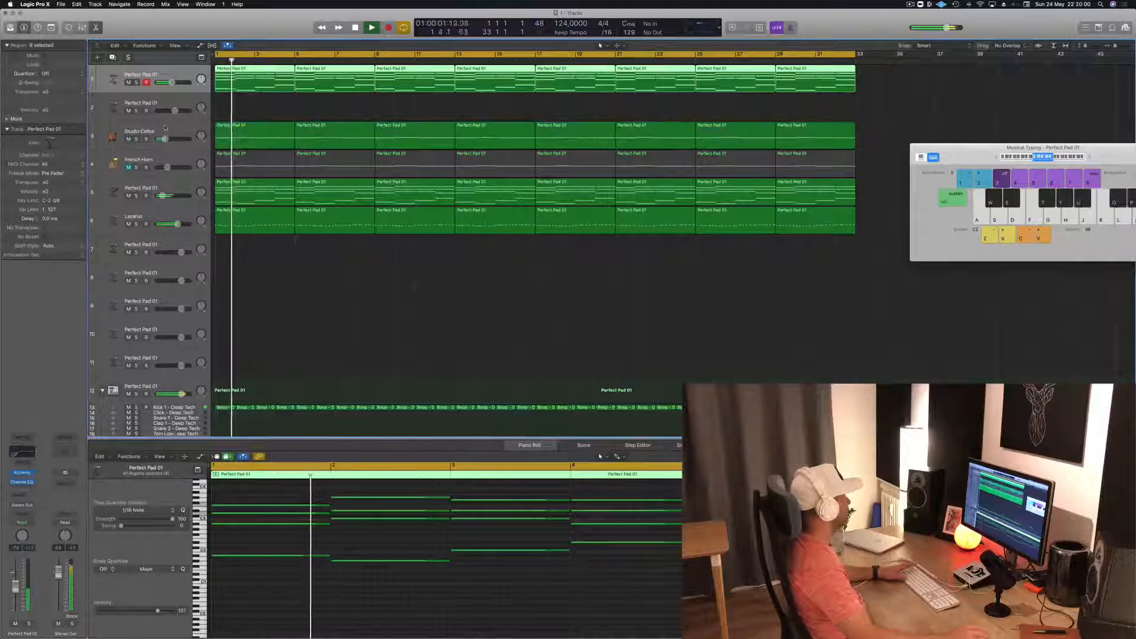
key("Return")
key("space")
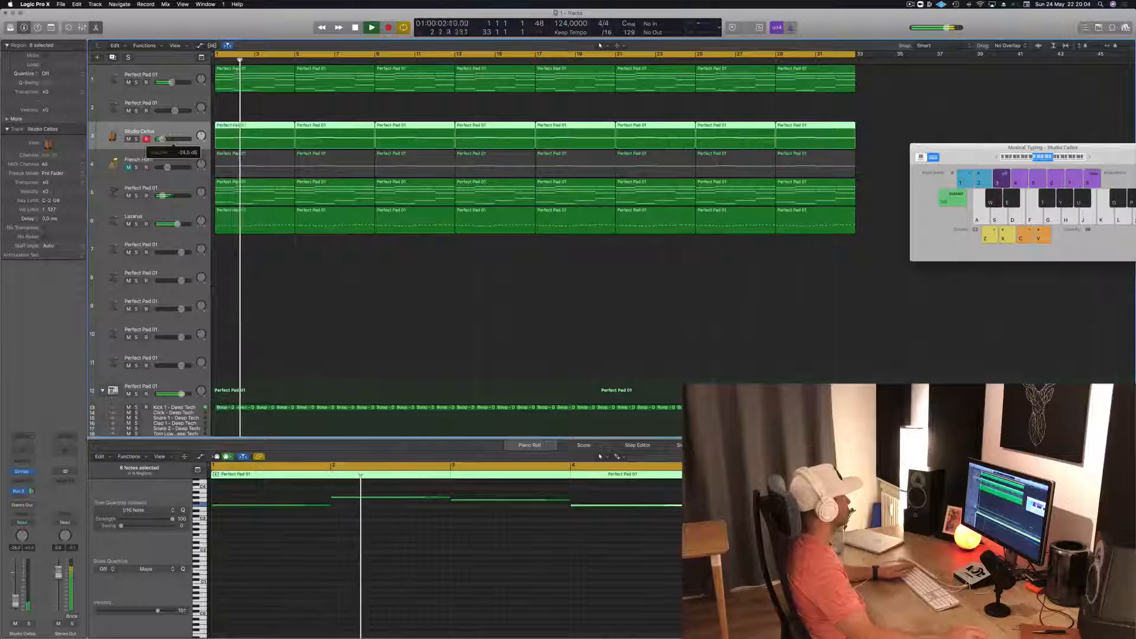
left_click(135, 170)
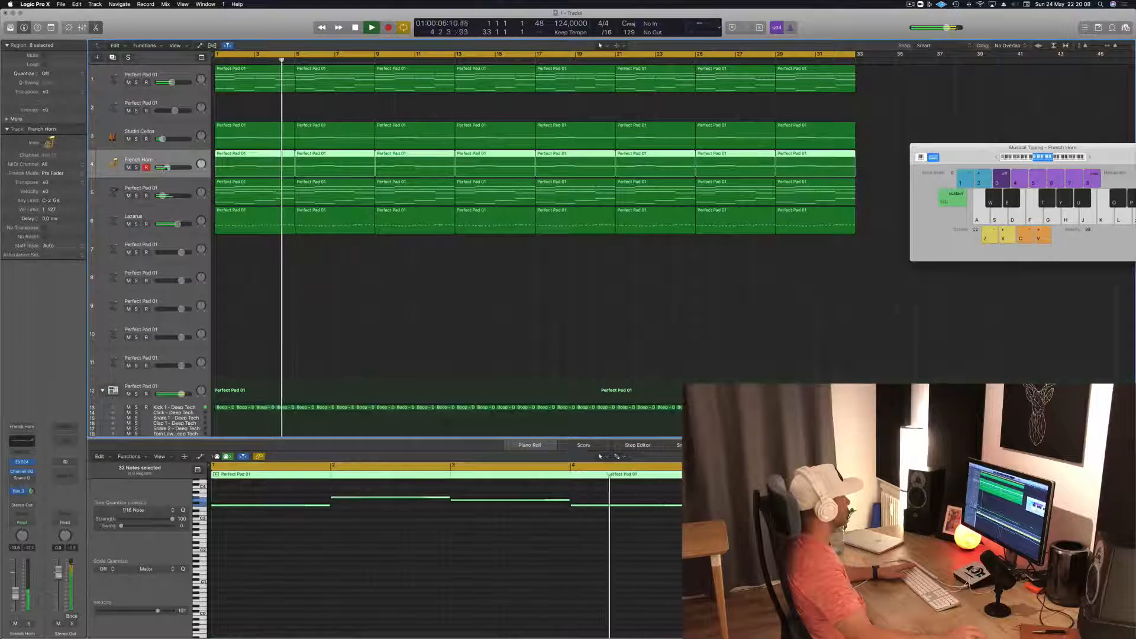
left_click_drag(164, 167, 163, 167)
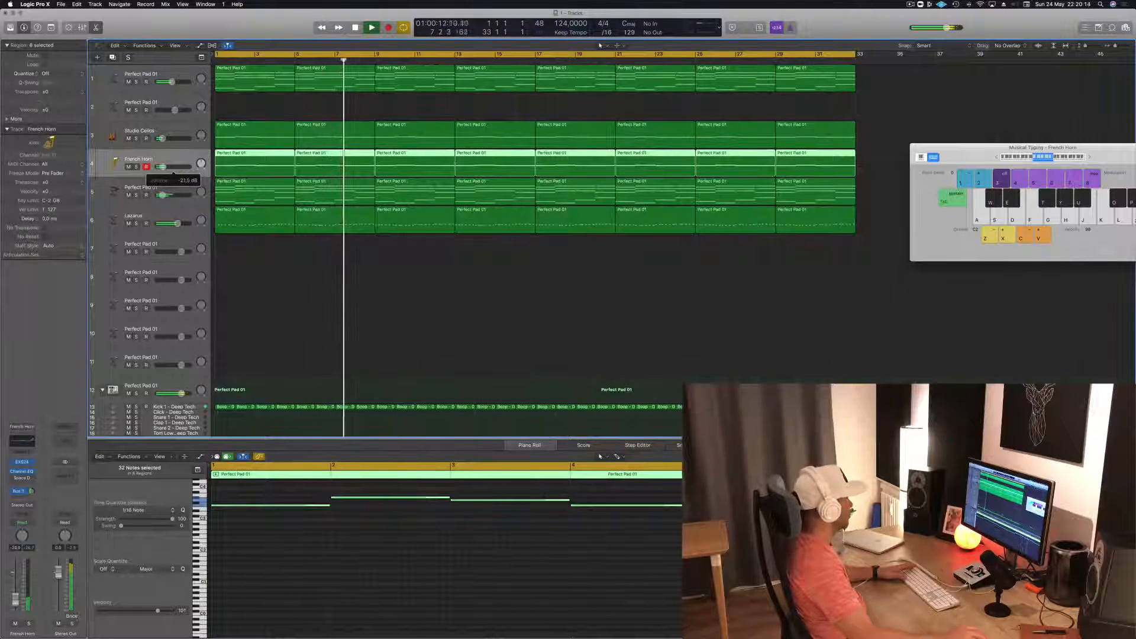
left_click(386, 266)
- Compare the mix with Lazarus muted and unmuted, and adjust the Lazarus channel volume
left_click(128, 223)
left_click(129, 225)
left_click(113, 221)
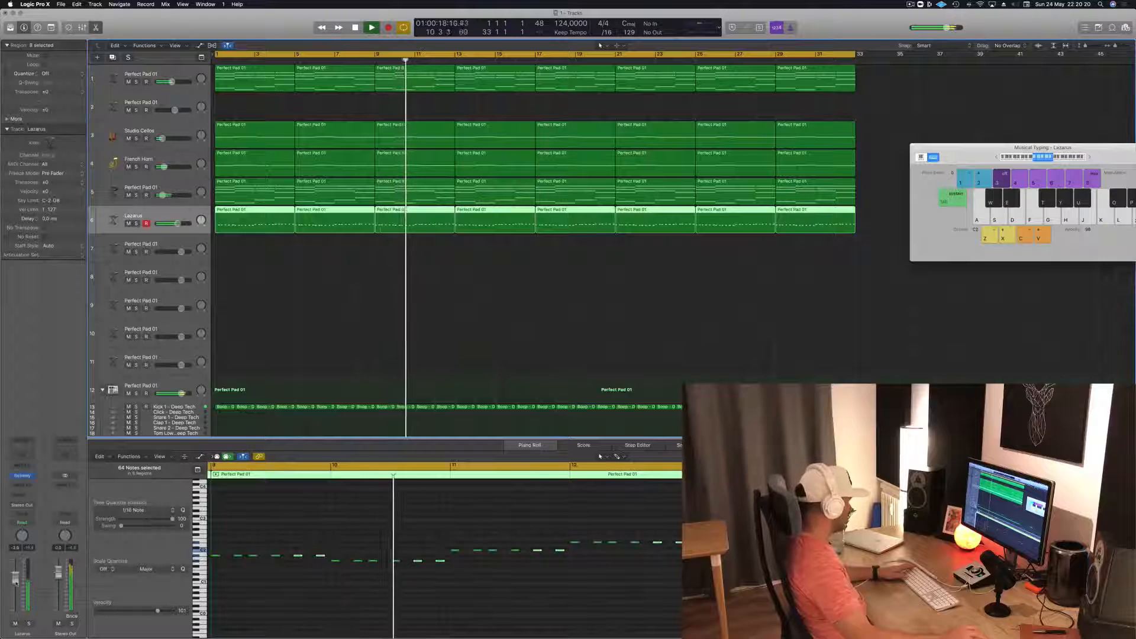
left_click(437, 312)
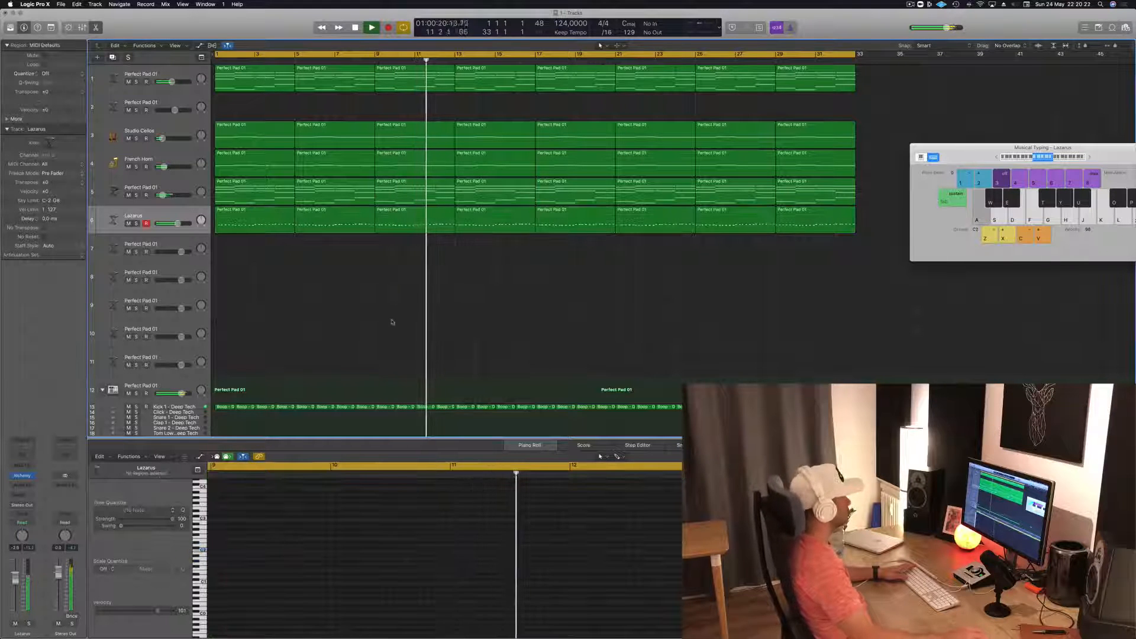
- Restart playback and select the Kick 1, Hi-Hat Open and French Horn tracks in turn to check their levels in the mix
scroll(393, 318, "down", 3)
scroll(393, 318, "down", 4)
key("Return")
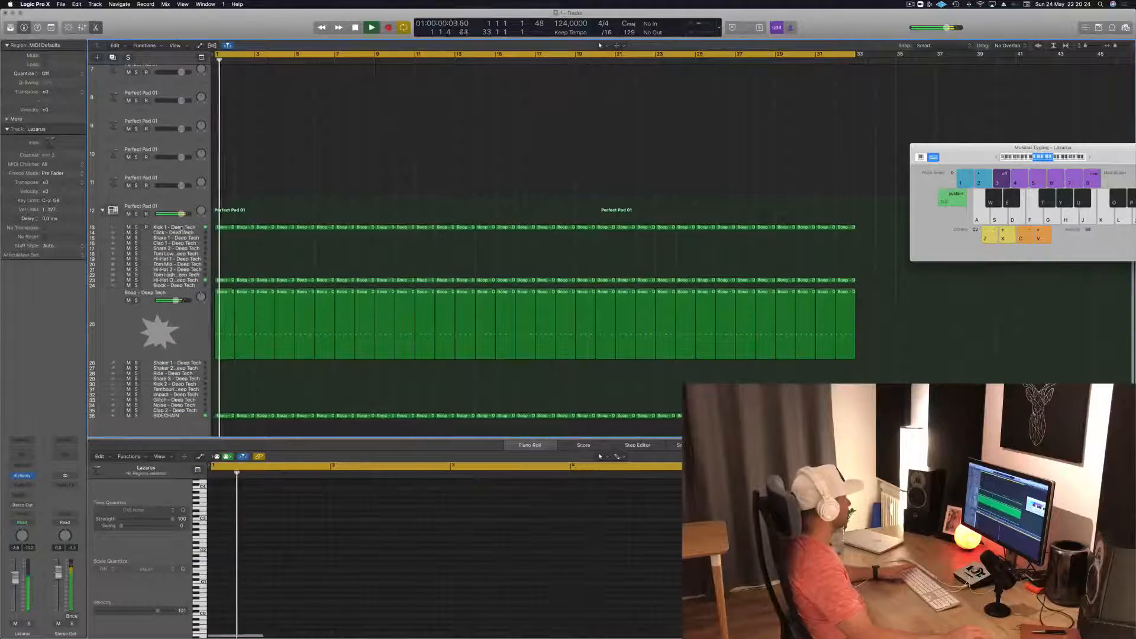
left_click(114, 227)
key("Return")
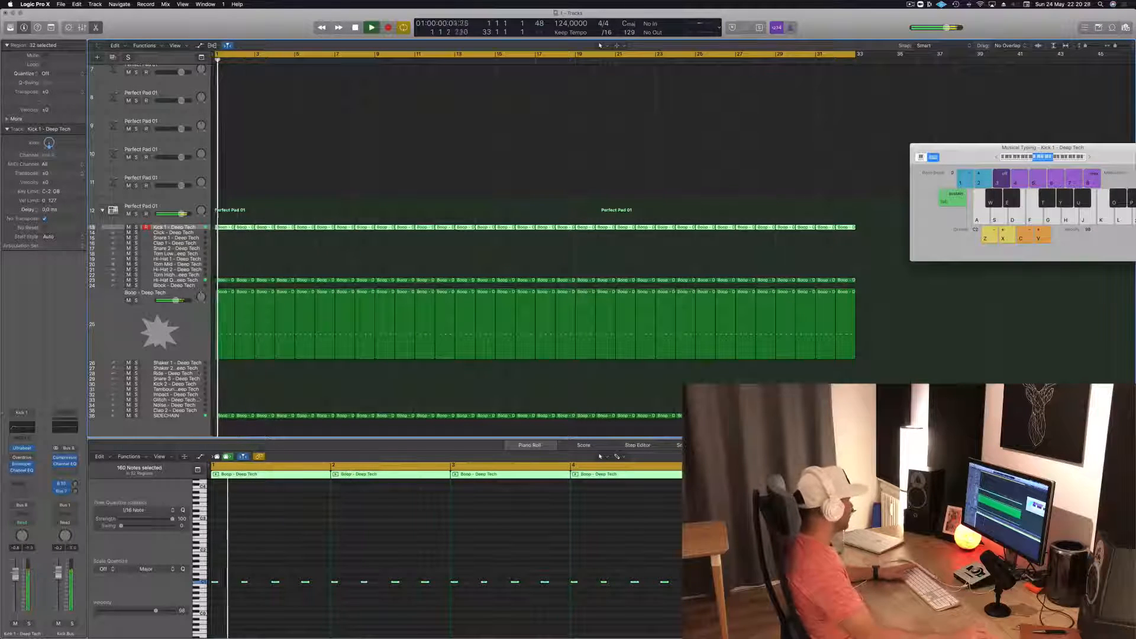
key("space")
left_click(195, 280)
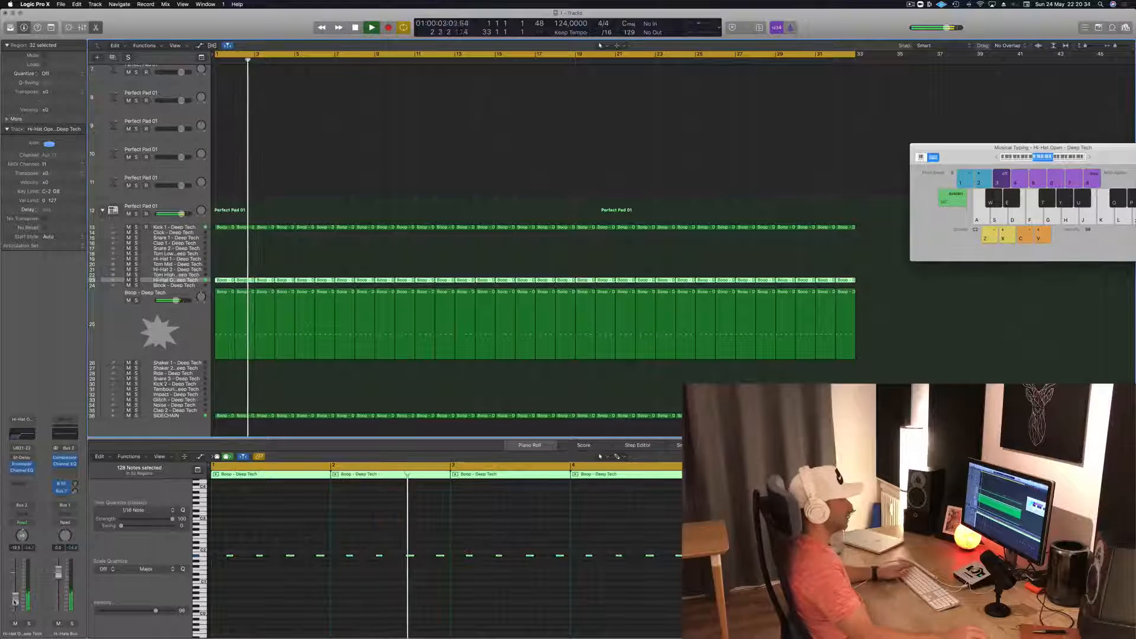
scroll(350, 266, "up", 6)
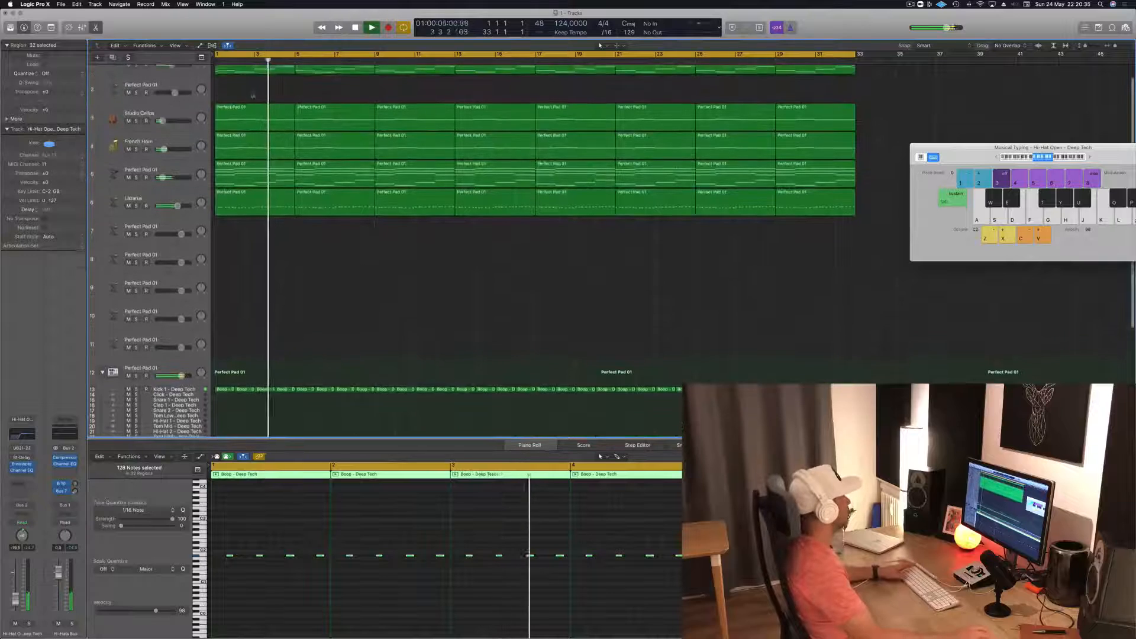
left_click(176, 144)
scroll(189, 134, "up", 2)
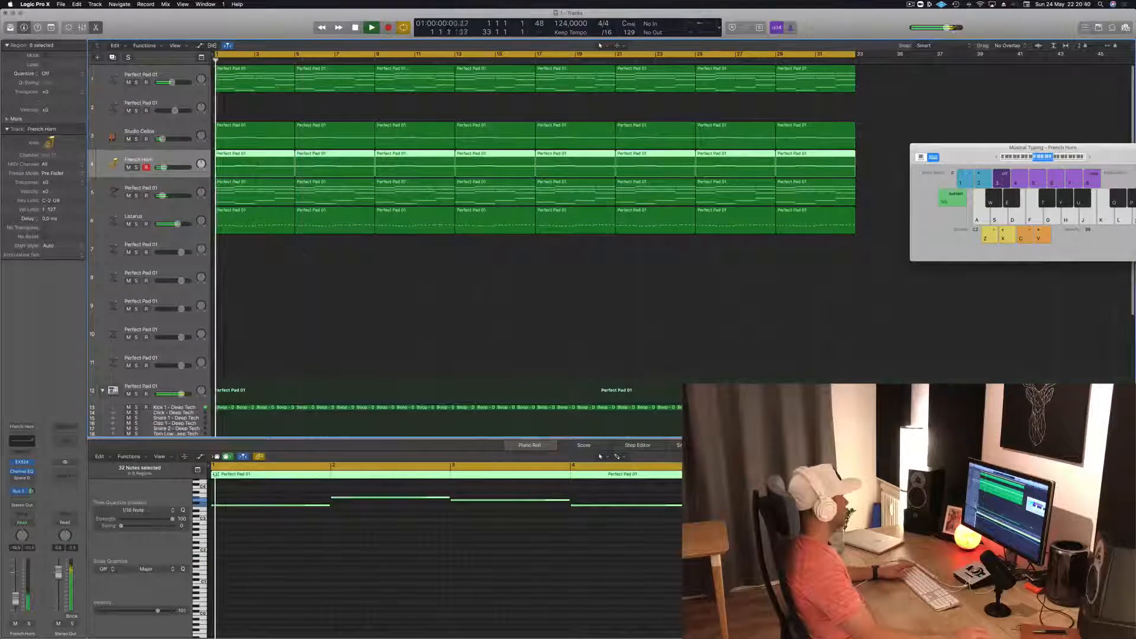
- Add a send to Bus 3 on the empty Perfect Pad 01 track directly below Lazarus and restart playback
left_click(175, 245)
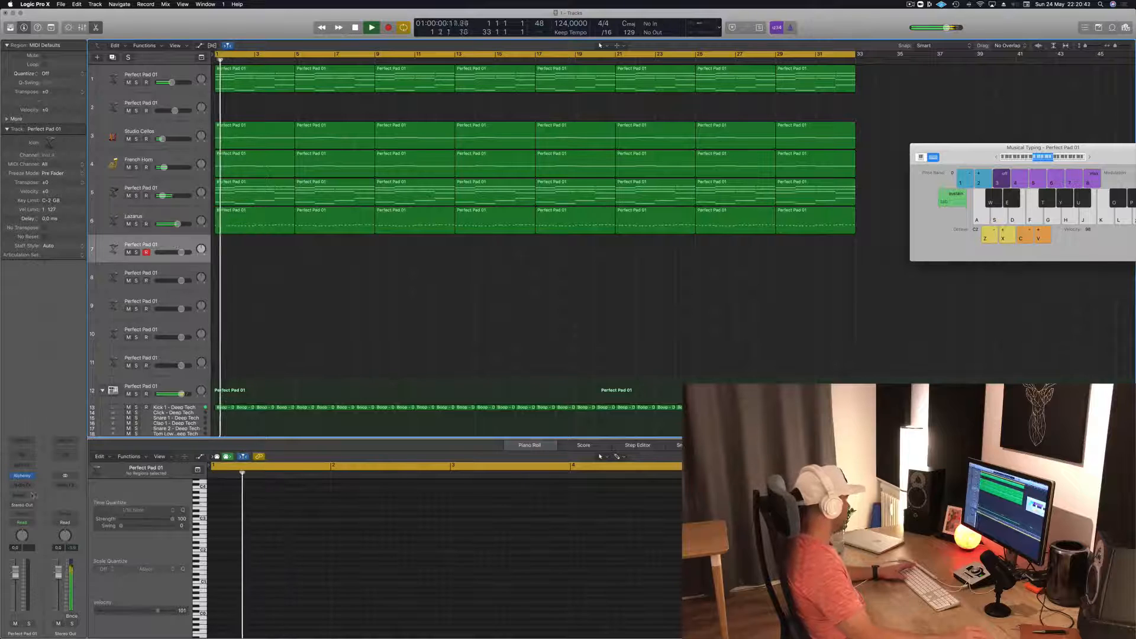
left_click(22, 496)
mouse_move(32, 511)
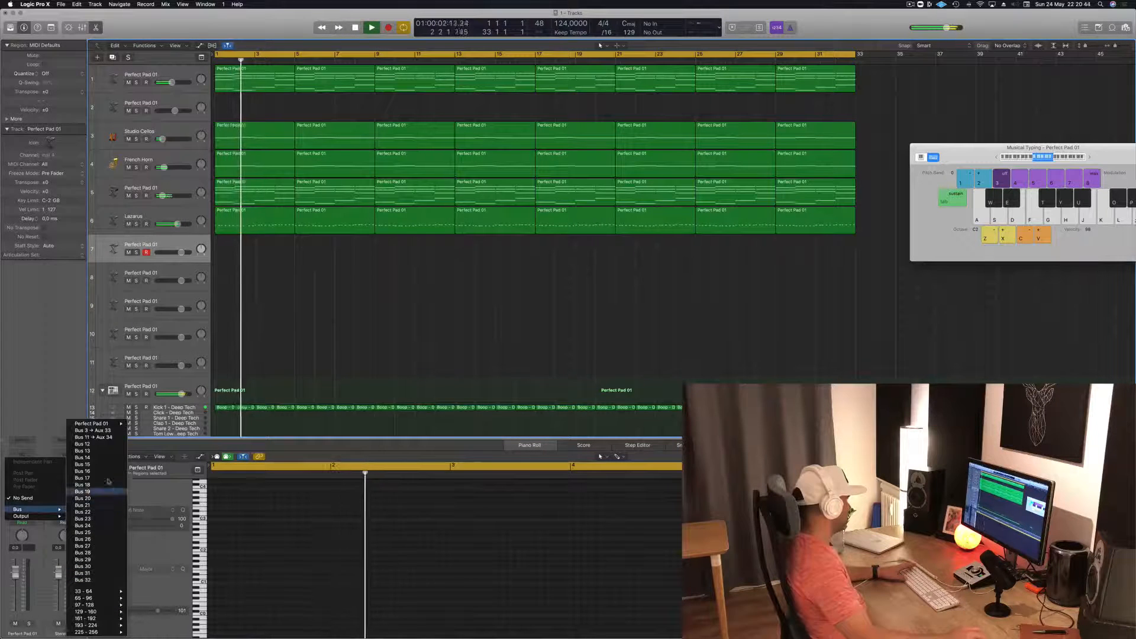
left_click(108, 430)
key("Return")
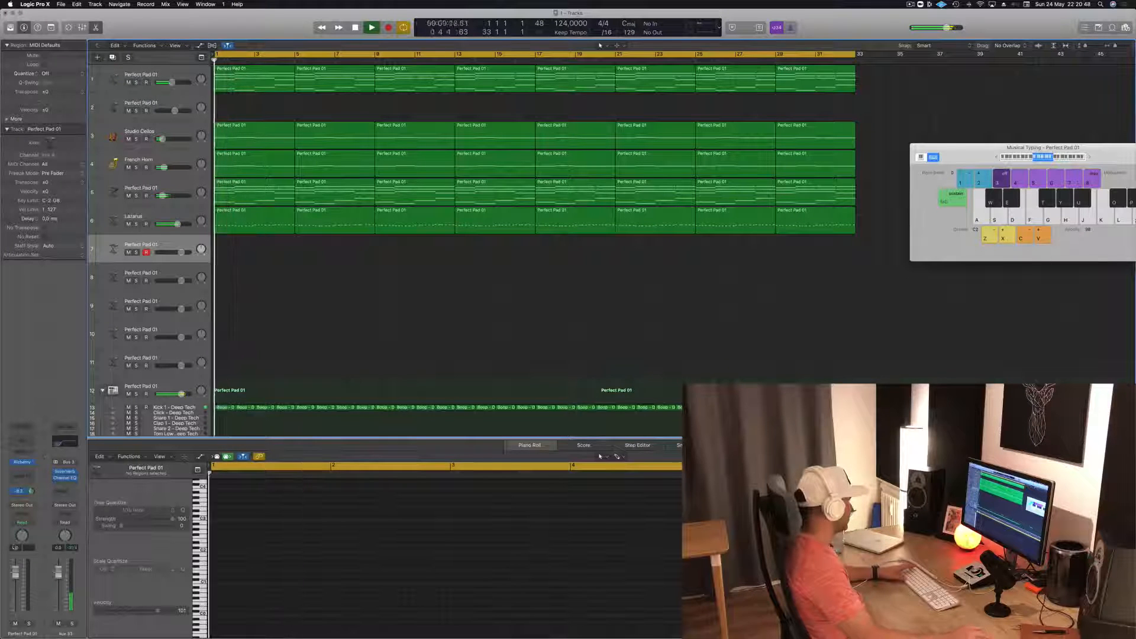
- Audition melody notes on the Perfect Pad 01 track with Musical Typing, including in a higher octave
key("g")
key("semicolon")
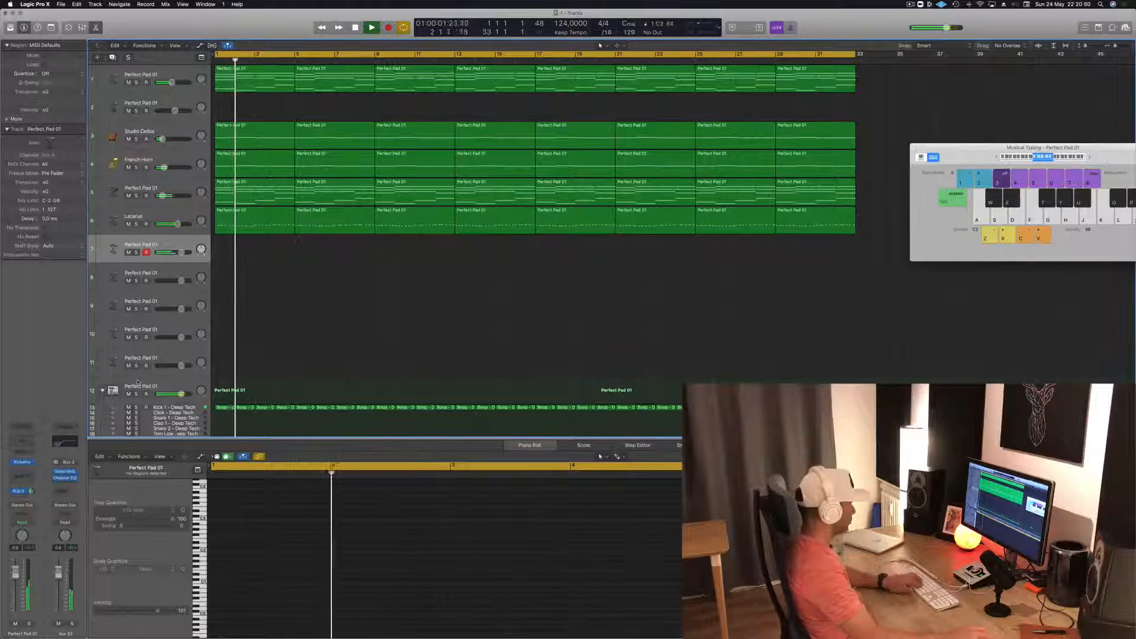
left_click_drag(1129, 158, 866, 212)
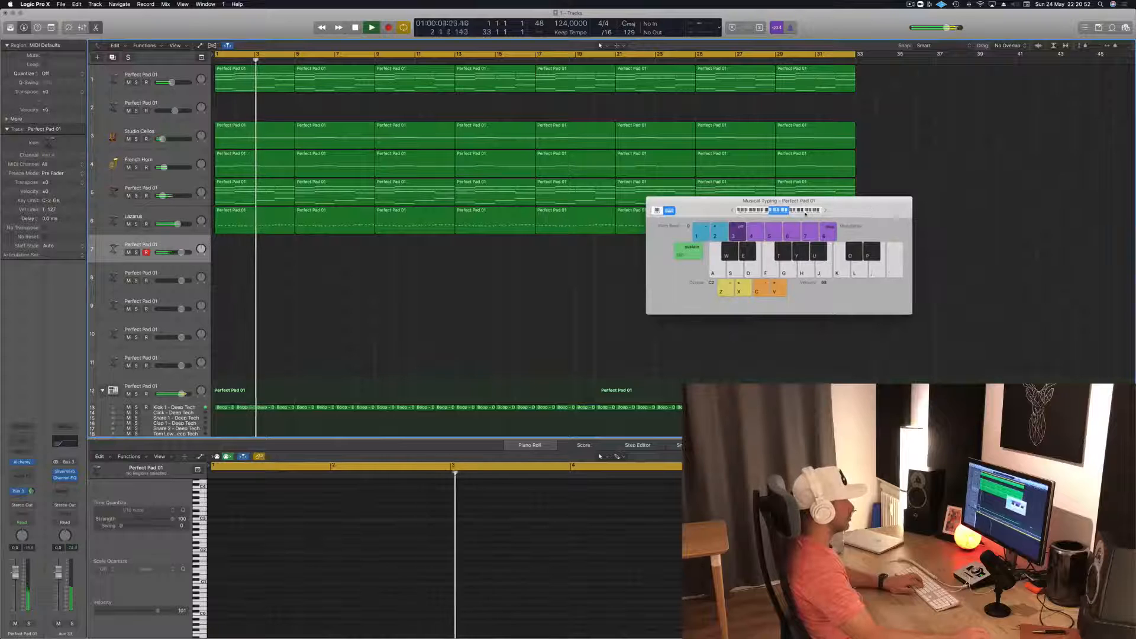
key("h")
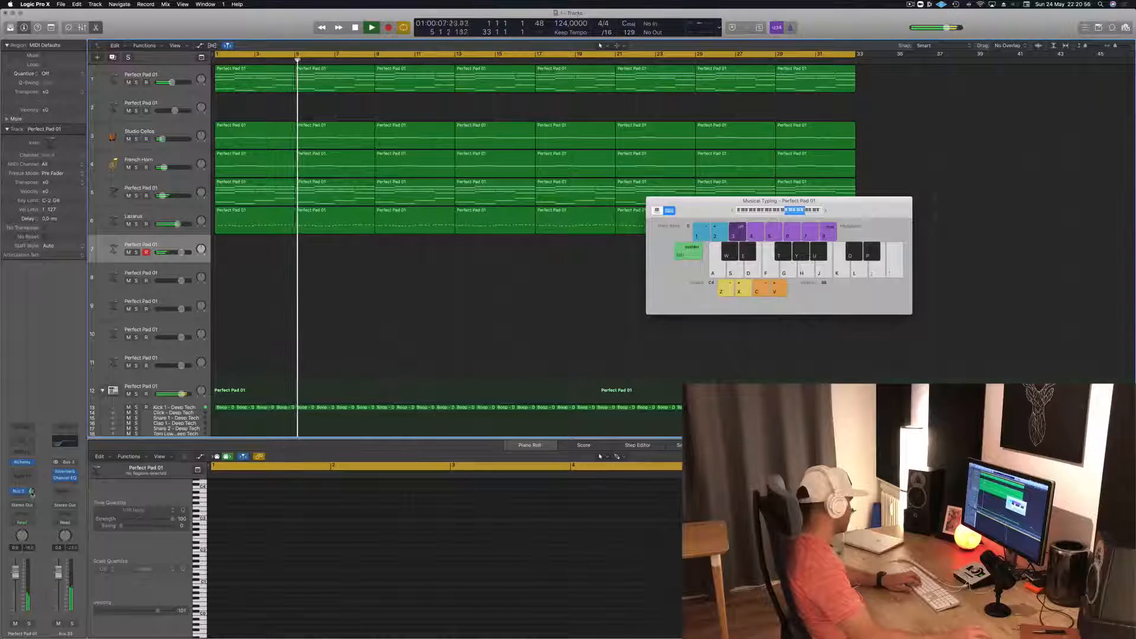
key("g")
- Add a second send, to Bus 12, on the Perfect Pad 01 track below Lazarus
left_click(19, 492)
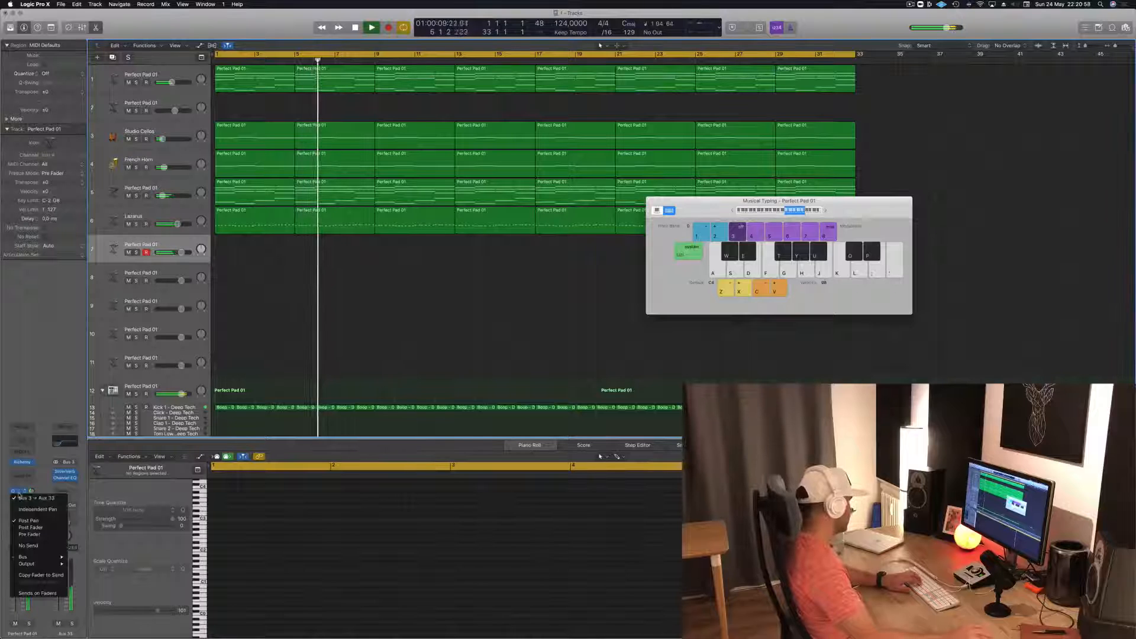
left_click(30, 481)
left_click(19, 492)
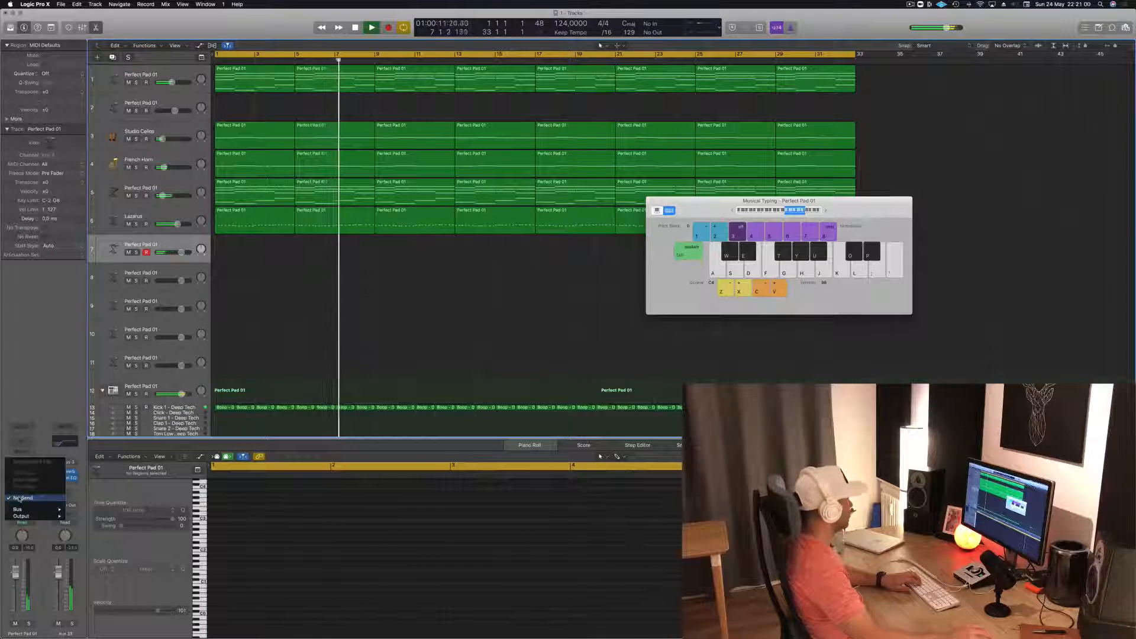
mouse_move(36, 509)
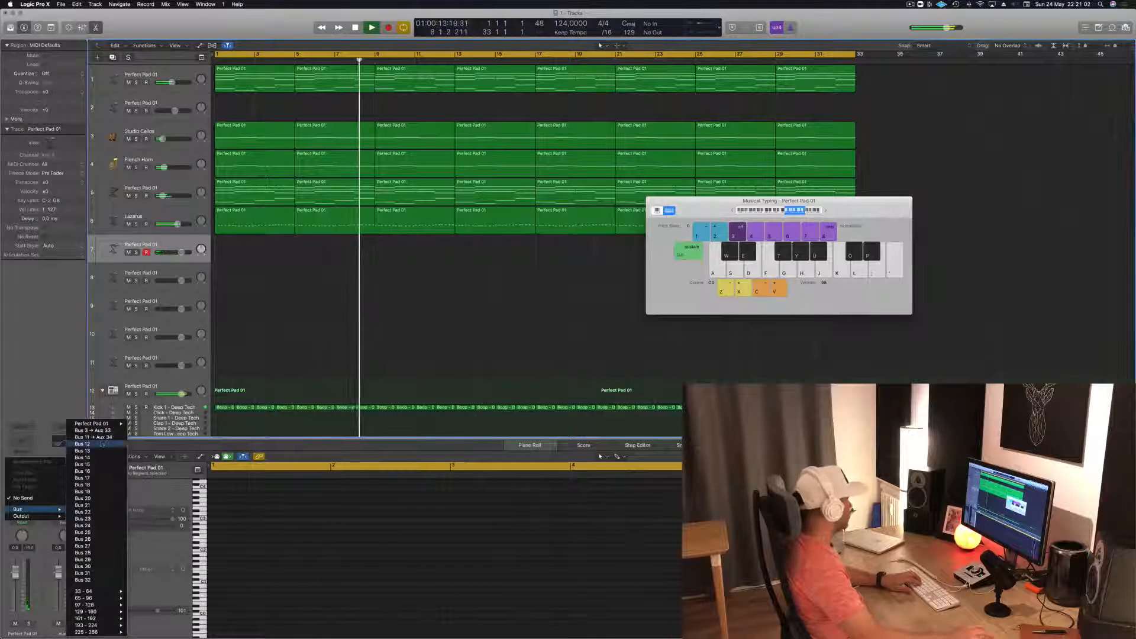
left_click(102, 444)
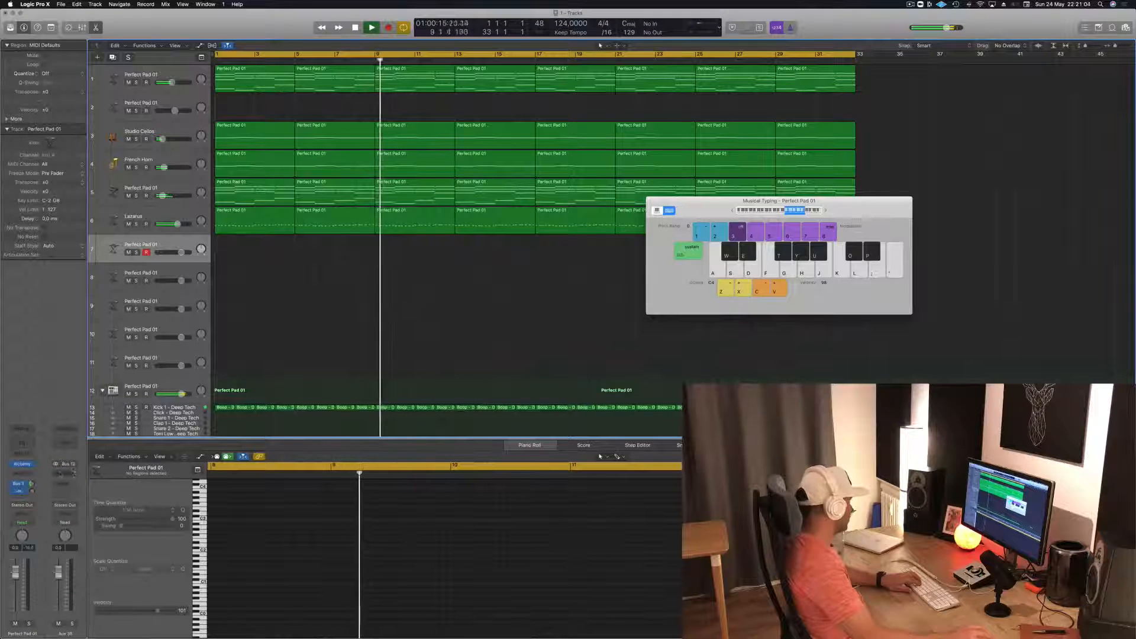
- Insert a stereo Tape Delay on the Bus 12 aux channel and load its 1/8 Note Triplet preset
left_click(22, 474)
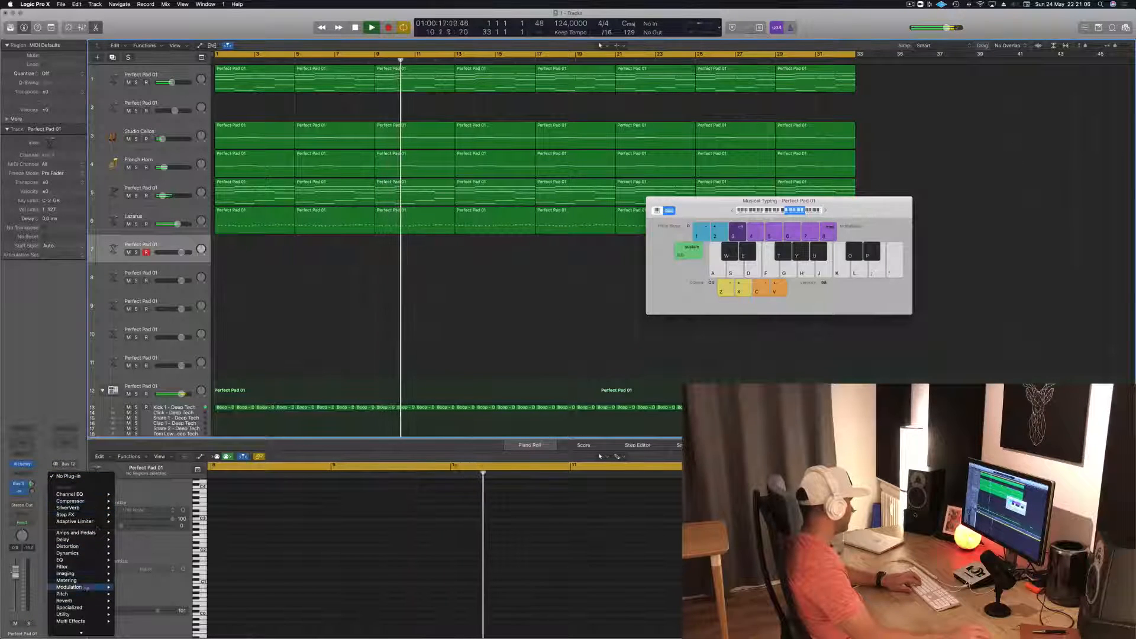
mouse_move(71, 540)
mouse_move(138, 567)
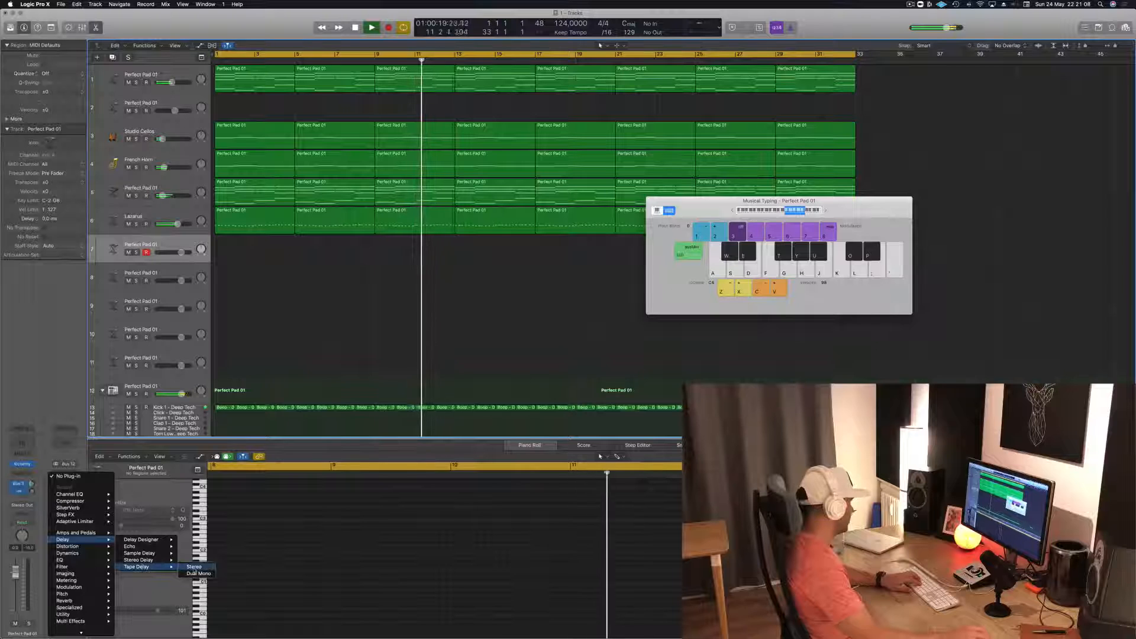
left_click(196, 567)
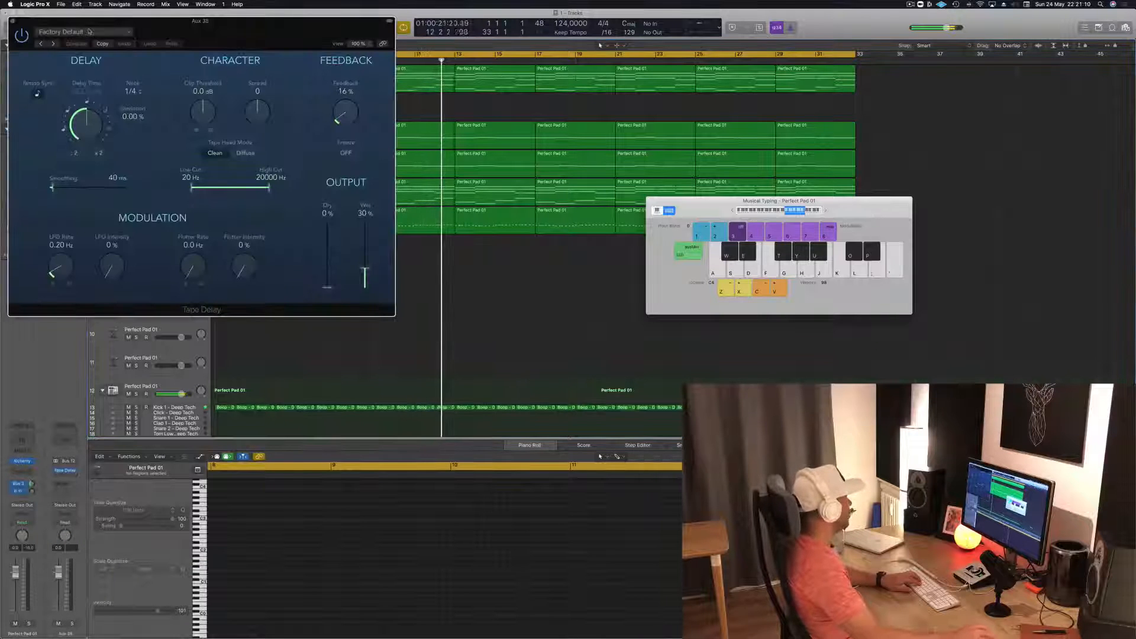
left_click(89, 31)
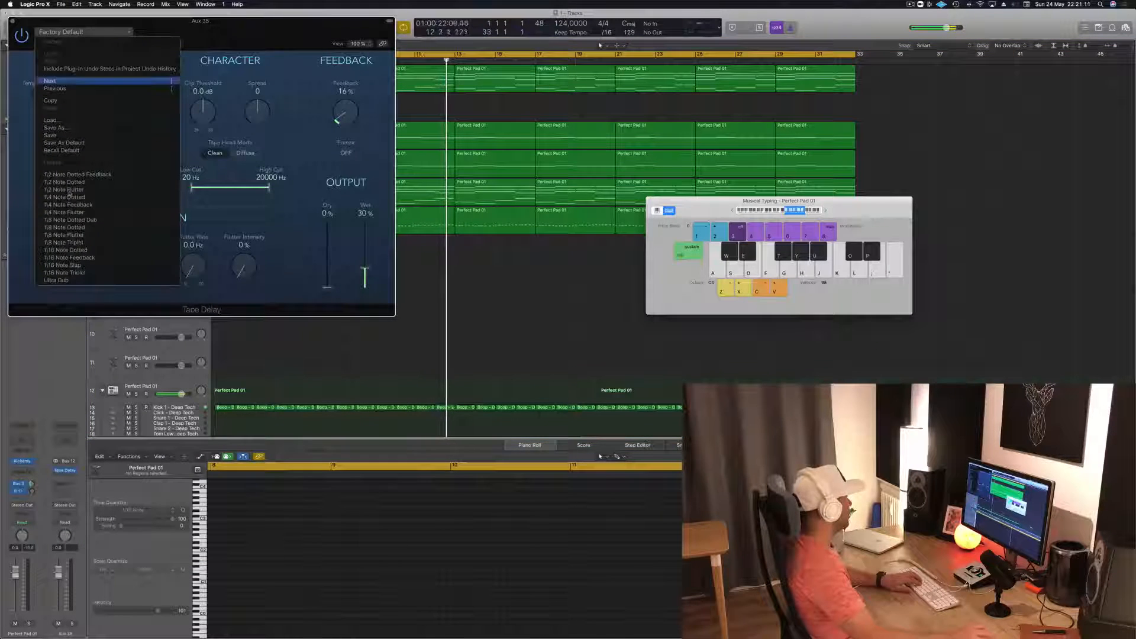
left_click(71, 243)
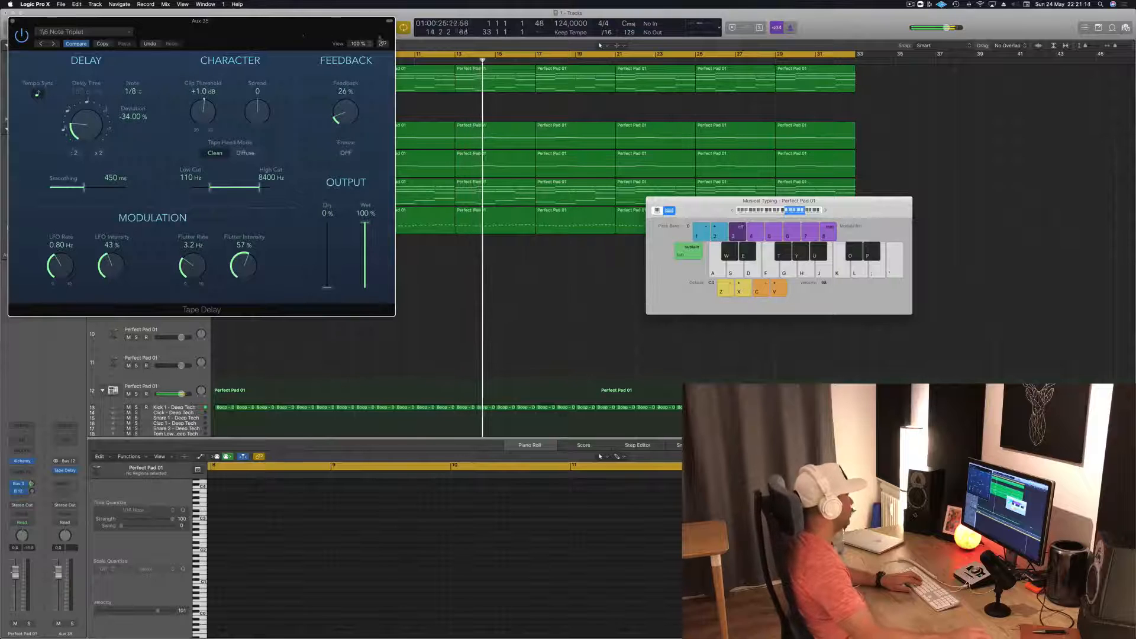
- Mute the Studio Cellos and French Horn tracks and move the Tape Delay window clear of the arrangement
left_click_drag(308, 34, 870, 64)
left_click(456, 296)
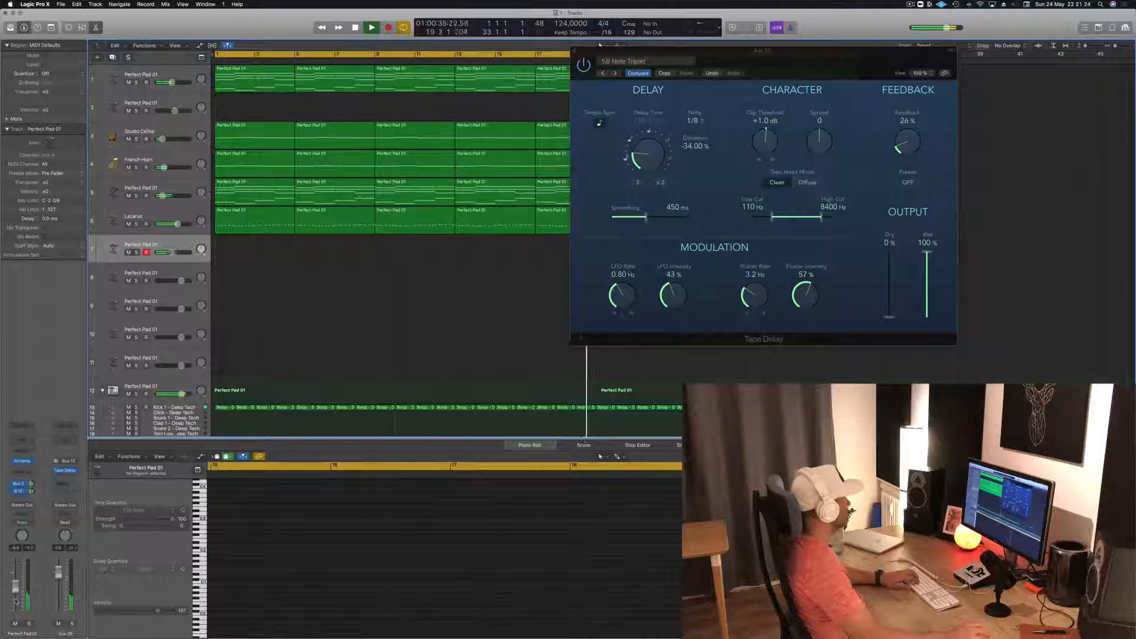
left_click_drag(129, 139, 129, 168)
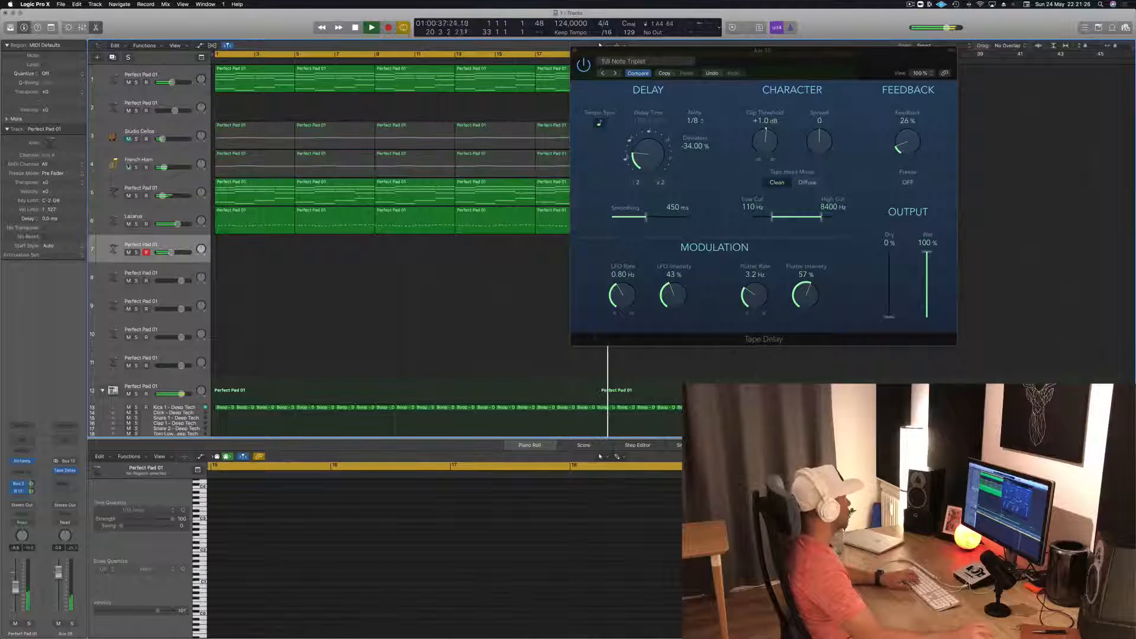
left_click_drag(643, 62, 815, 88)
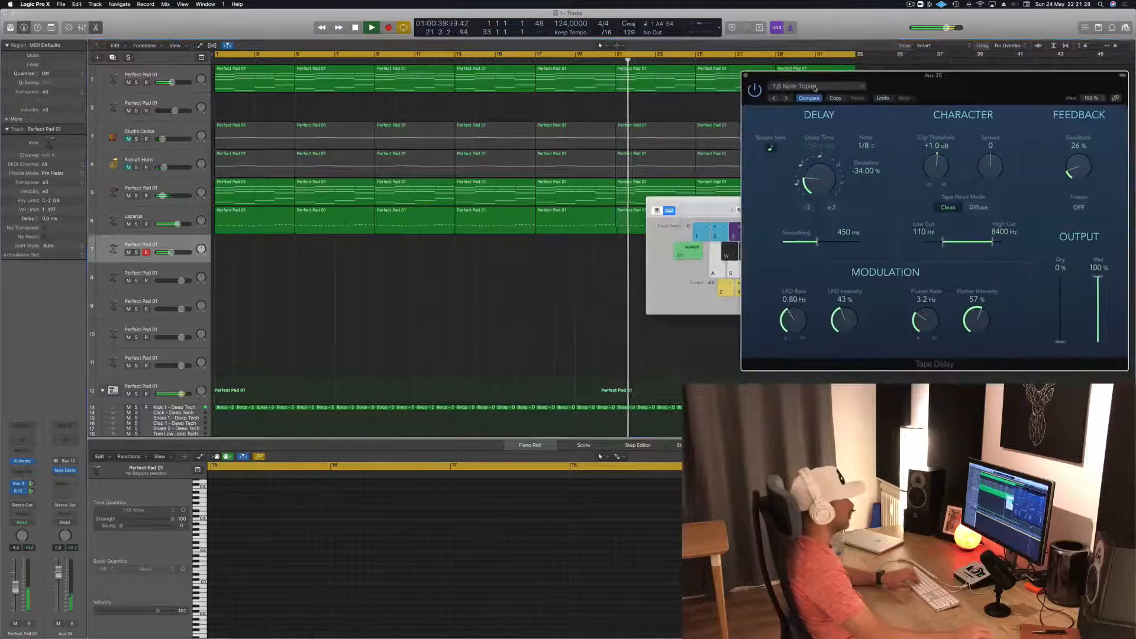
- Open Alchemy on the Perfect Pad 01 track below Lazarus and try performance snapshots such as Stirred and Gentle
left_click(22, 462)
left_click_drag(159, 23, 480, 97)
left_click(457, 375)
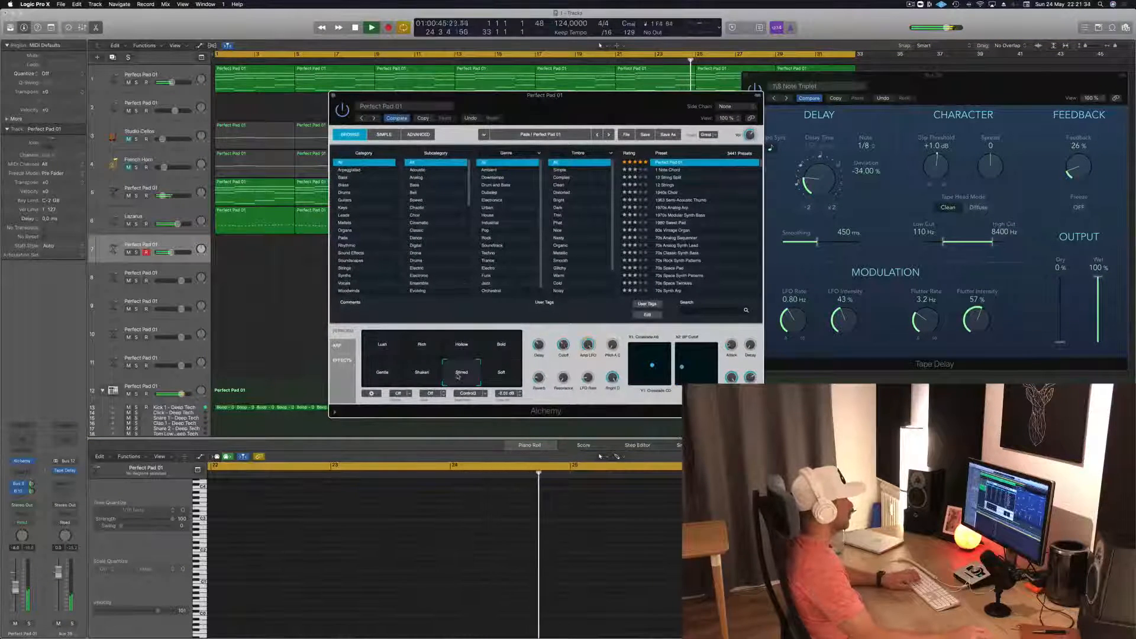
left_click(503, 376)
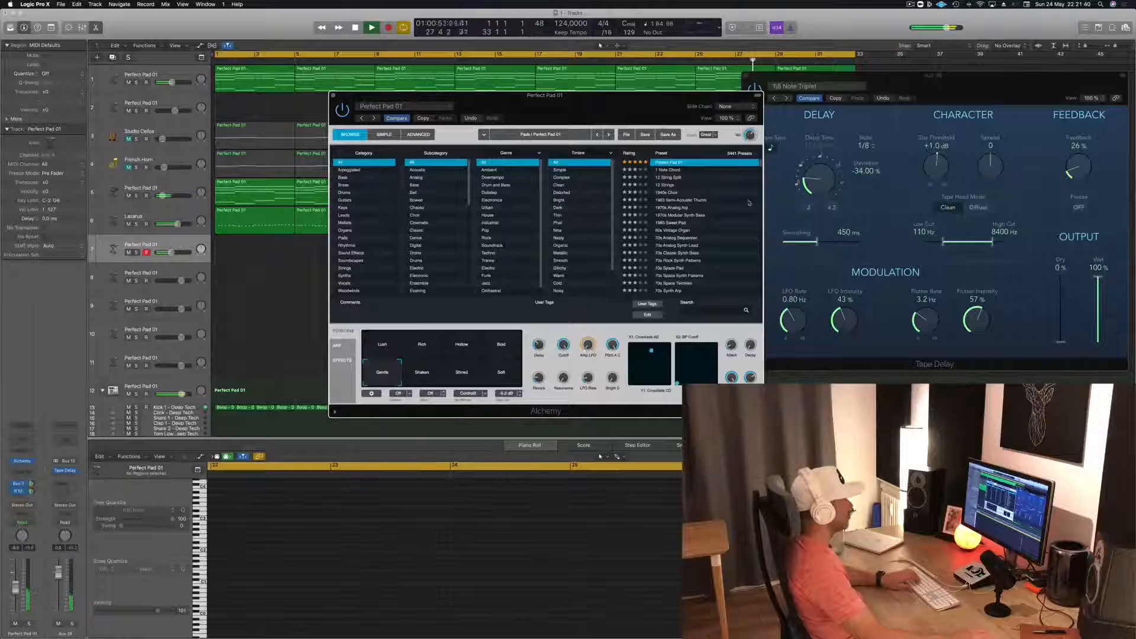
- Try Alchemy's Brittle preset with the Deep Metallic snapshot and the Deeper Emotion preset with the Vocal snapshot
scroll(751, 212, "up", 2)
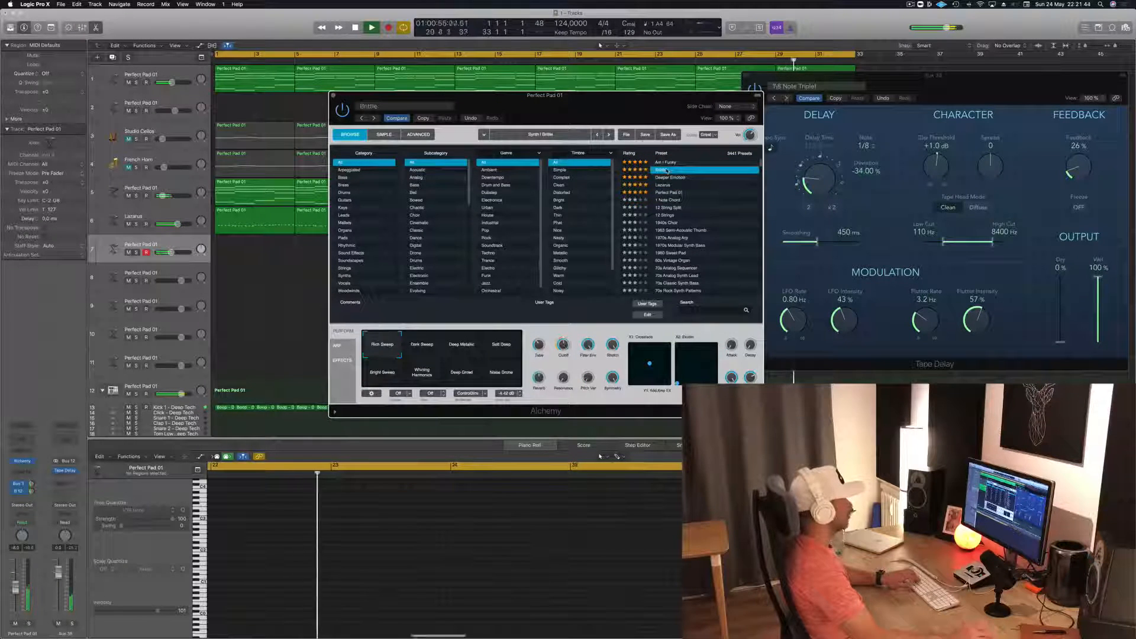
left_click(458, 351)
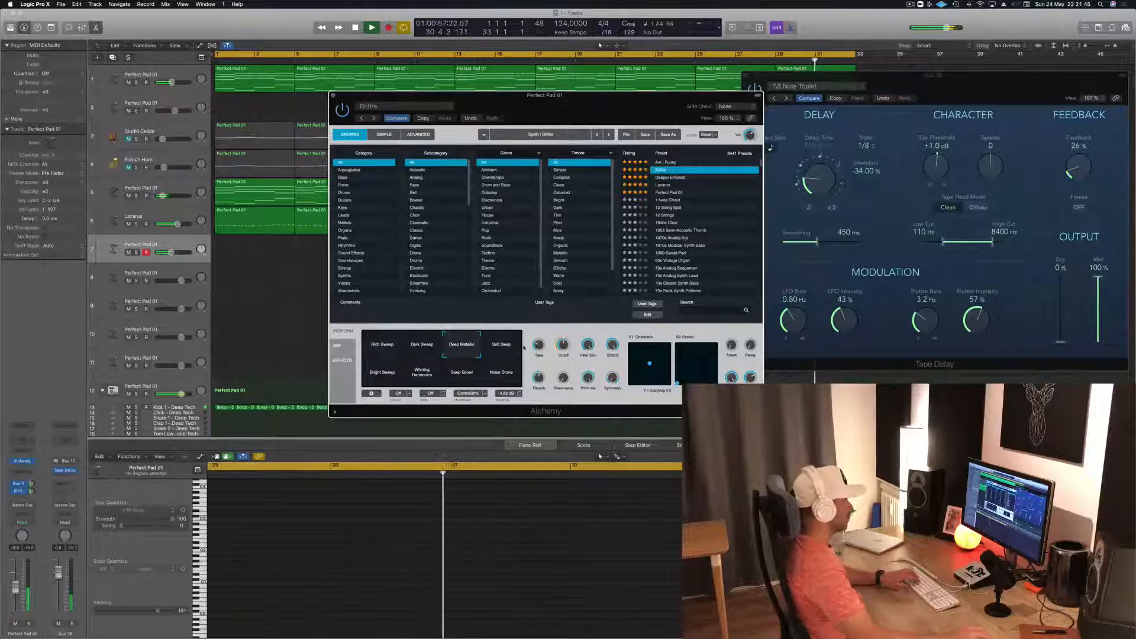
left_click(679, 179)
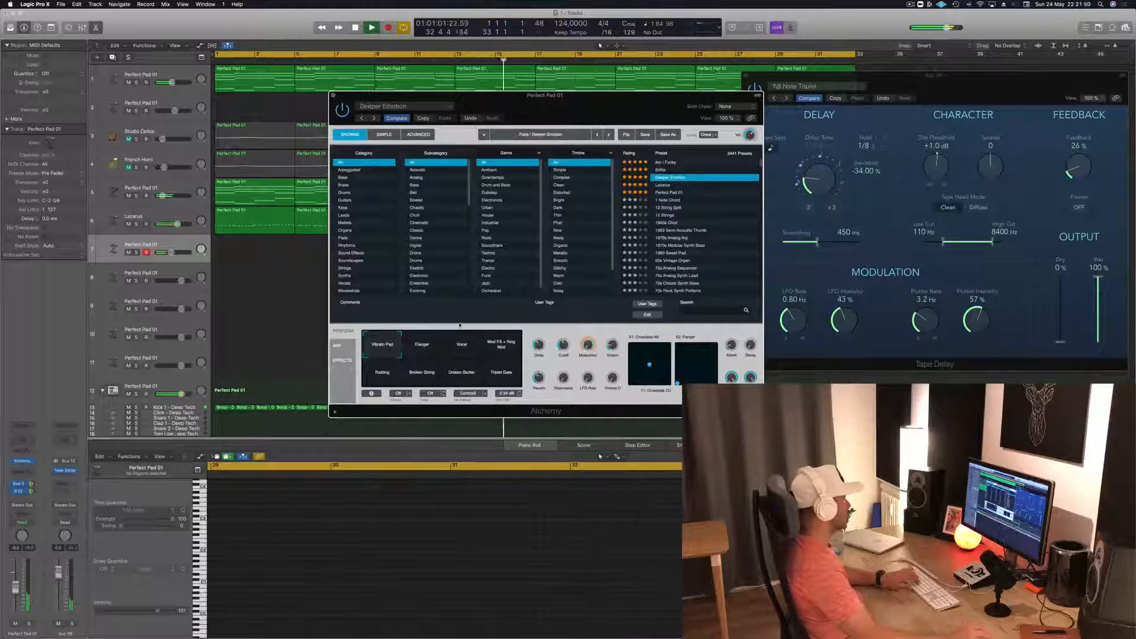
left_click(462, 348)
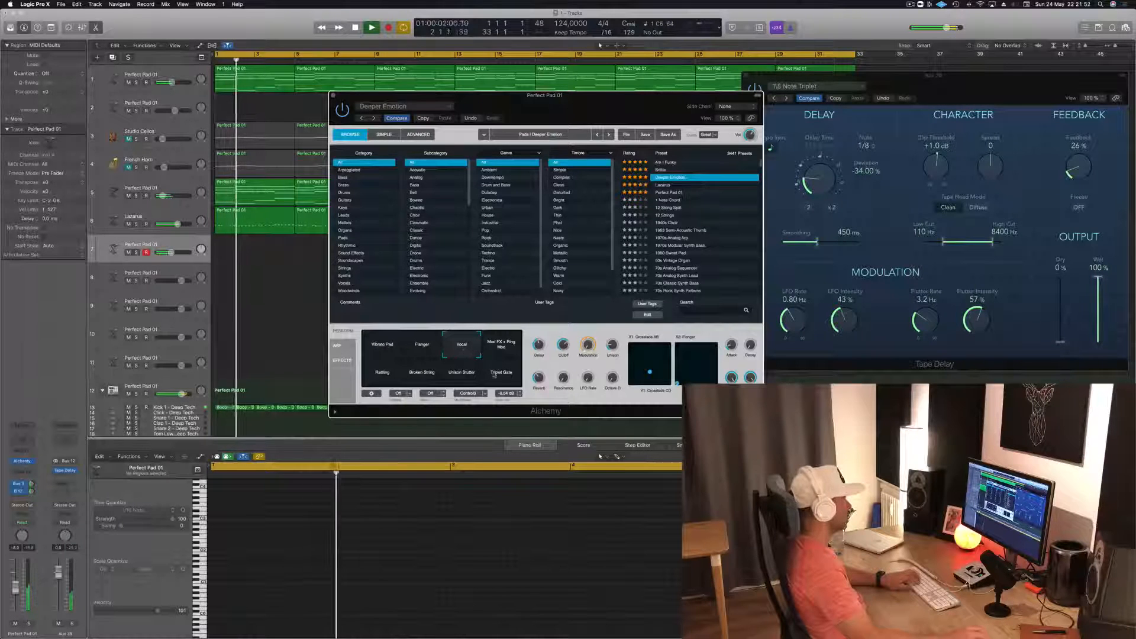
- Audition Deeper Emotion in a different octave and with its Rattling, Broken String and Vibrato Pad snapshots
left_click_drag(598, 115, 483, 177)
left_click(703, 211)
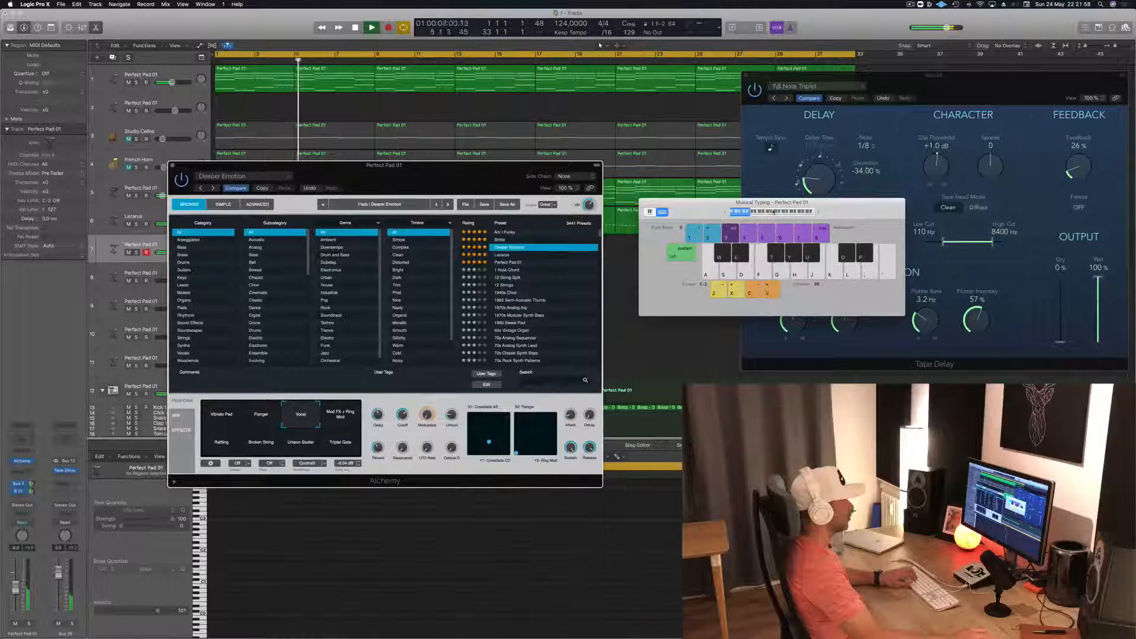
left_click_drag(444, 177, 838, 200)
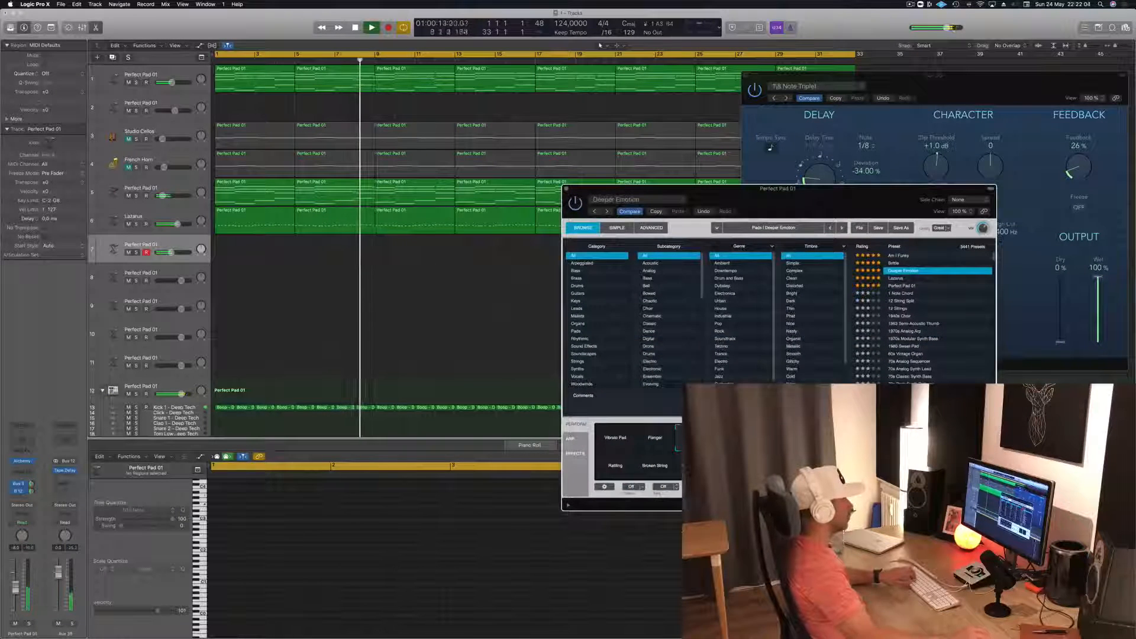
left_click(619, 467)
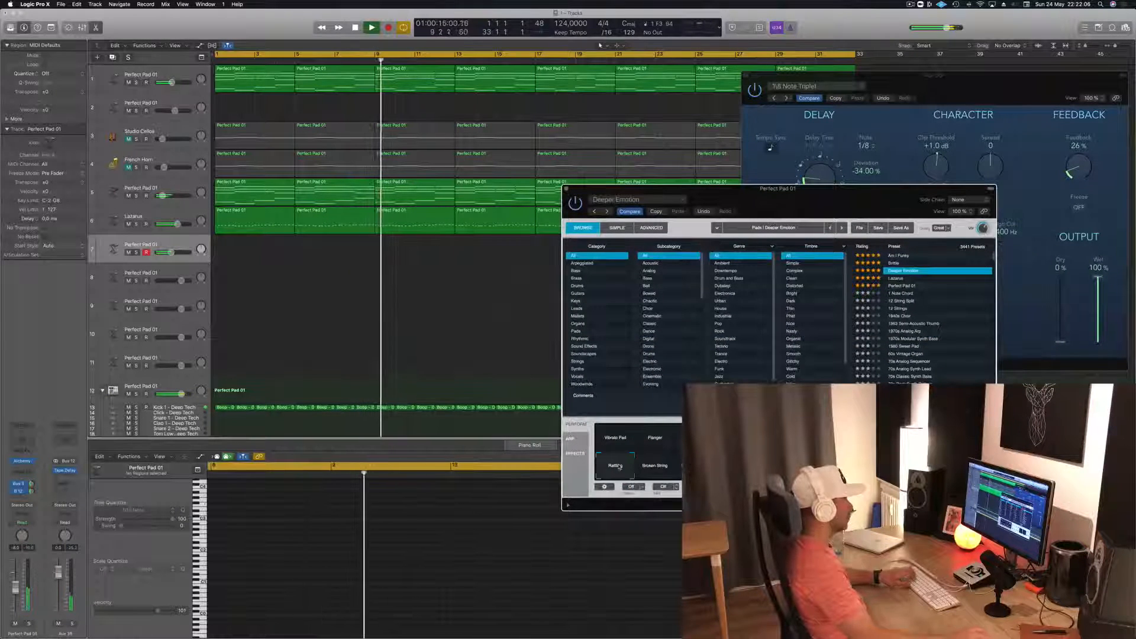
left_click(655, 471)
left_click(613, 438)
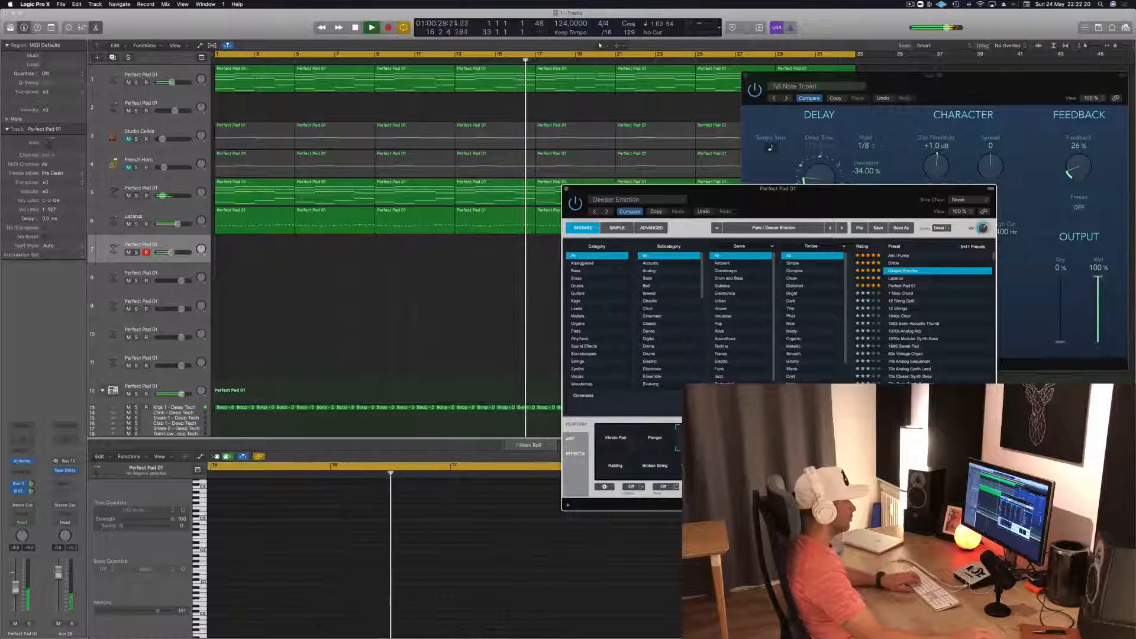
- Load the Perfect Pad 01 preset in Alchemy again and raise the track's channel volume slightly
key("Down")
key("Down")
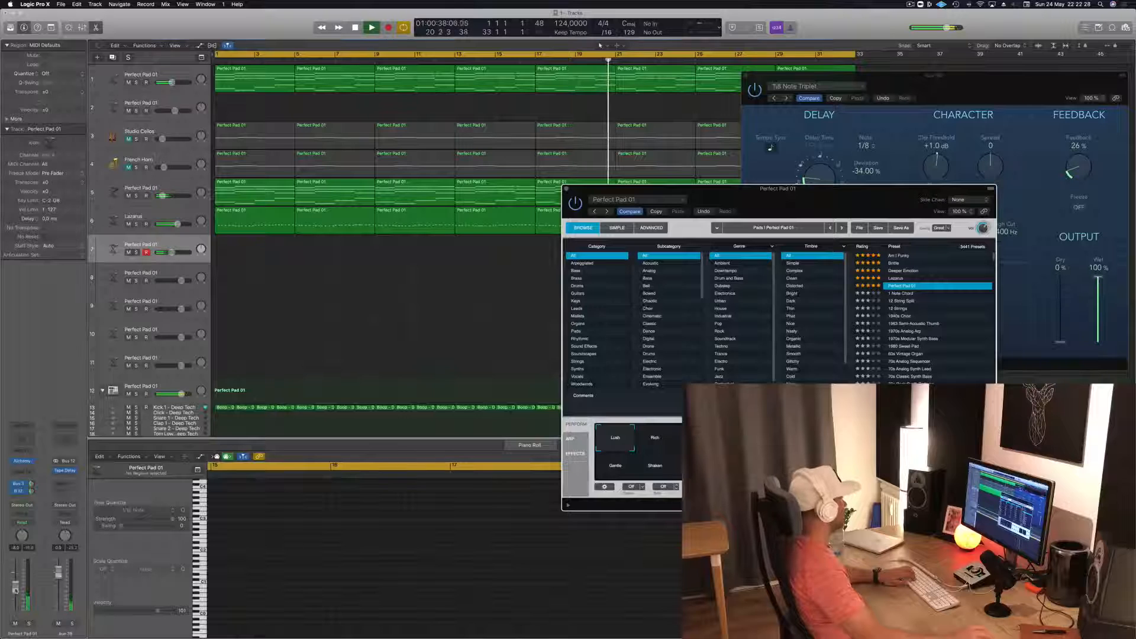
left_click_drag(16, 590, 16, 585)
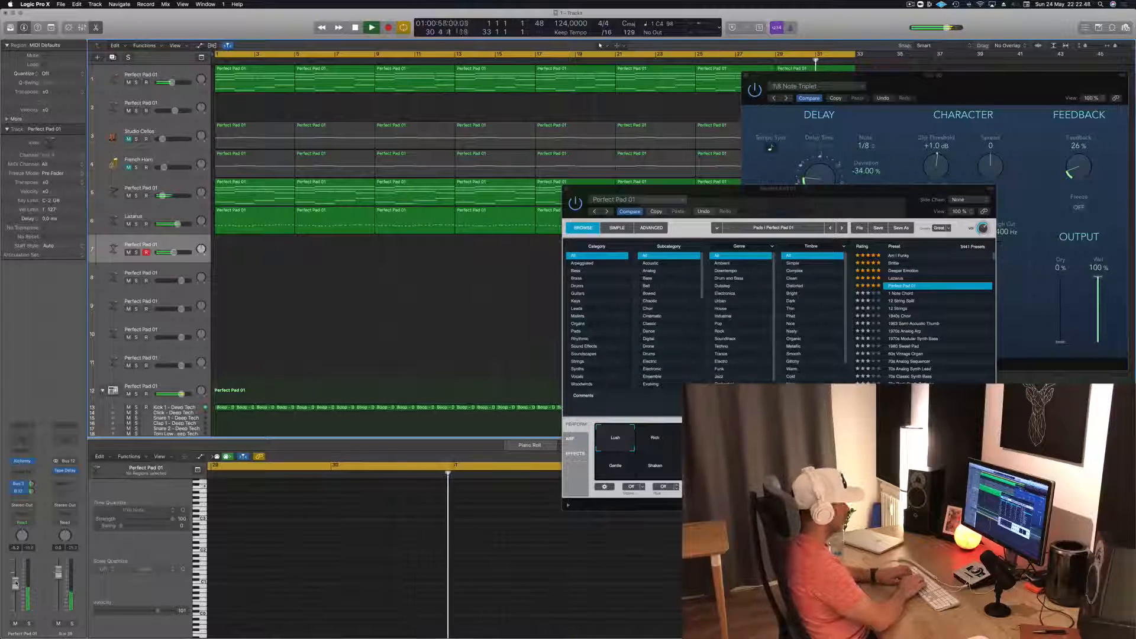
- Record a MIDI melody from bar 1 on the armed Perfect Pad 01 track below Lazarus and play the take back
key("r")
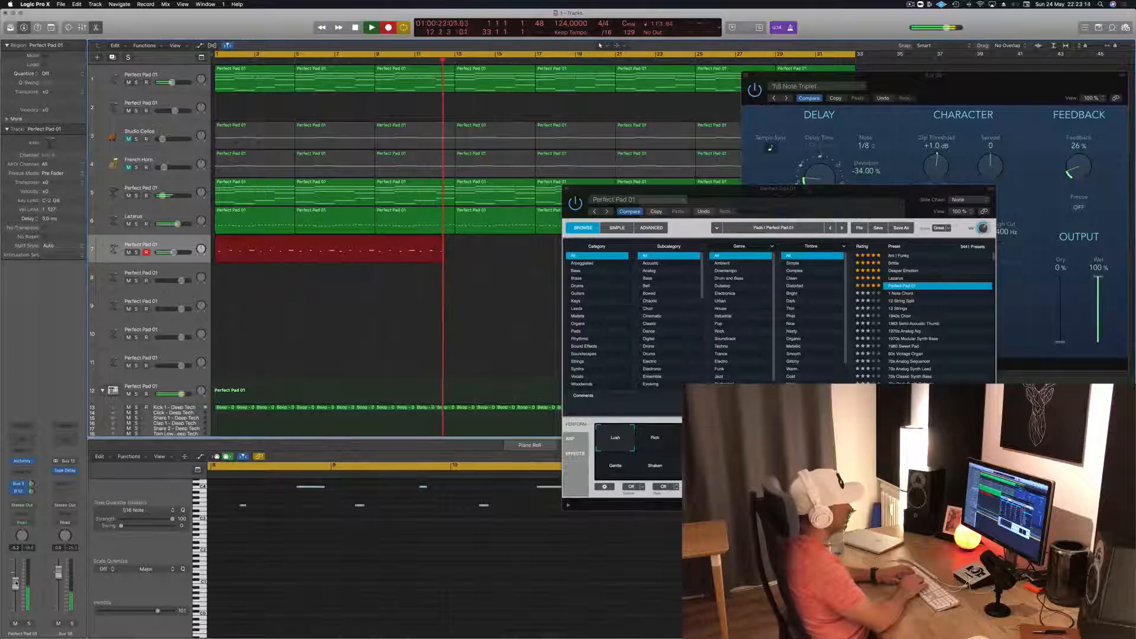
key("space")
key("space")
- Select all notes of the recorded melody, quantize them to 1/16 notes and listen to the result
scroll(297, 536, "up", 3)
left_click(285, 578)
key("super+a")
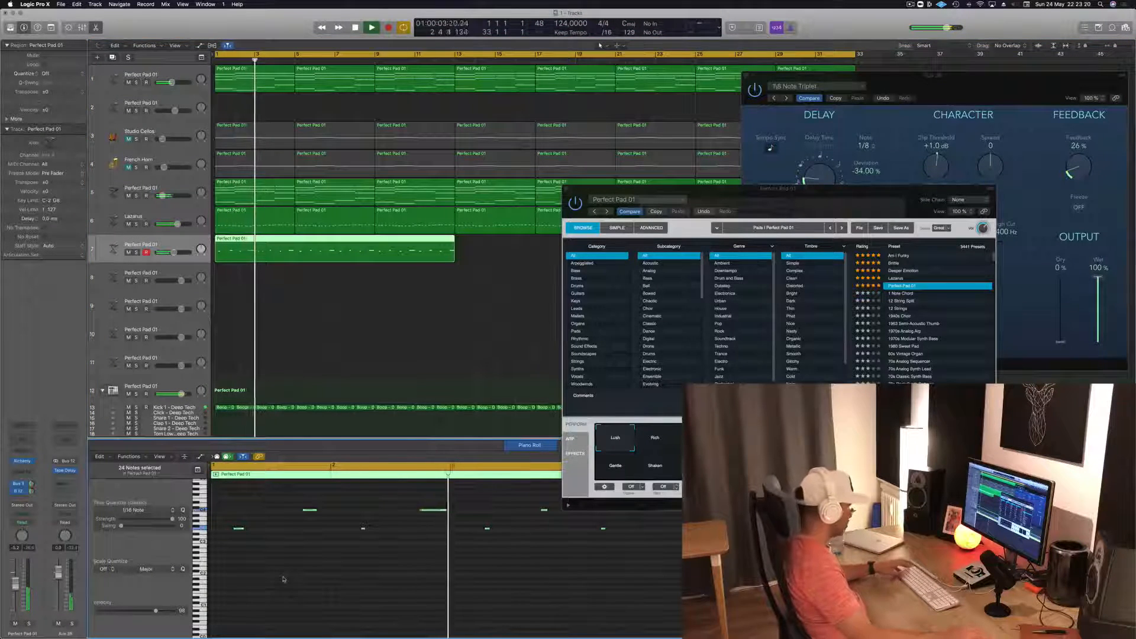
left_click(327, 590)
scroll(379, 593, "left", 3)
scroll(395, 590, "left", 3)
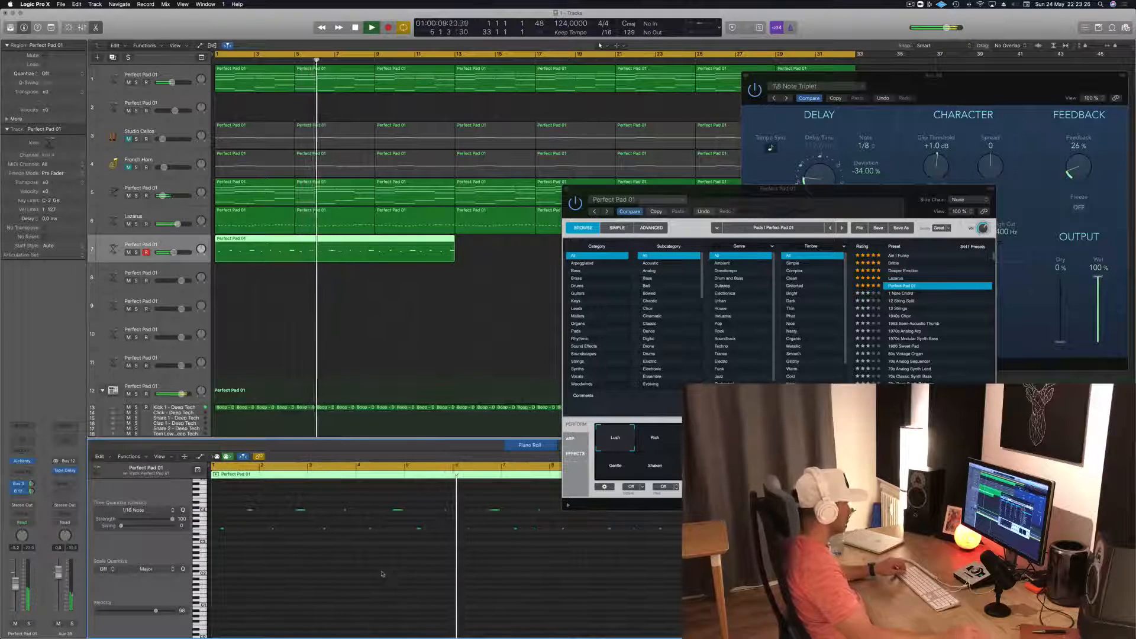
key("space")
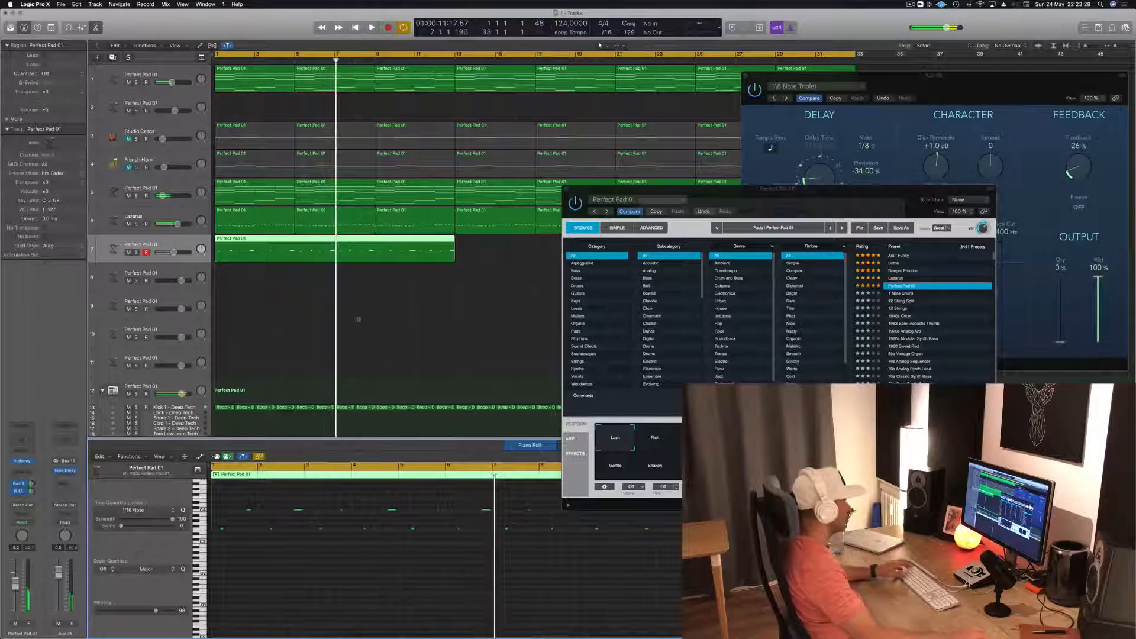
key("space")
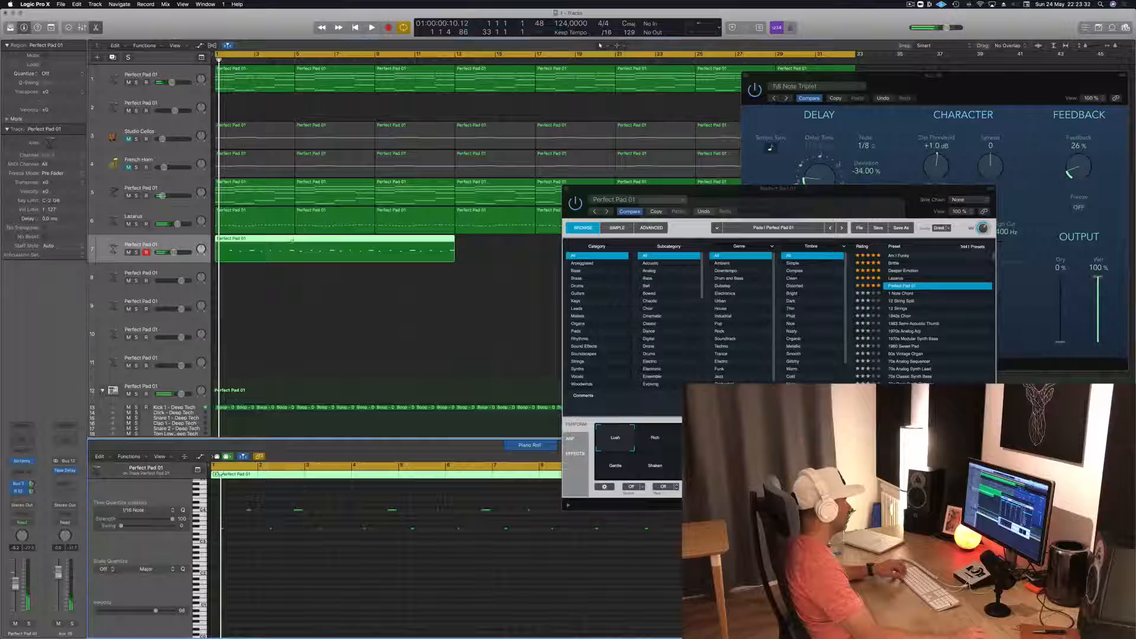
- Cut the first four bars from the recorded melody region, move the remaining eight bars to bar 1 and play them
left_click(286, 256)
left_click_drag(359, 248, 279, 250)
left_click(307, 577)
left_click(306, 578, "ctrl+alt")
key("space")
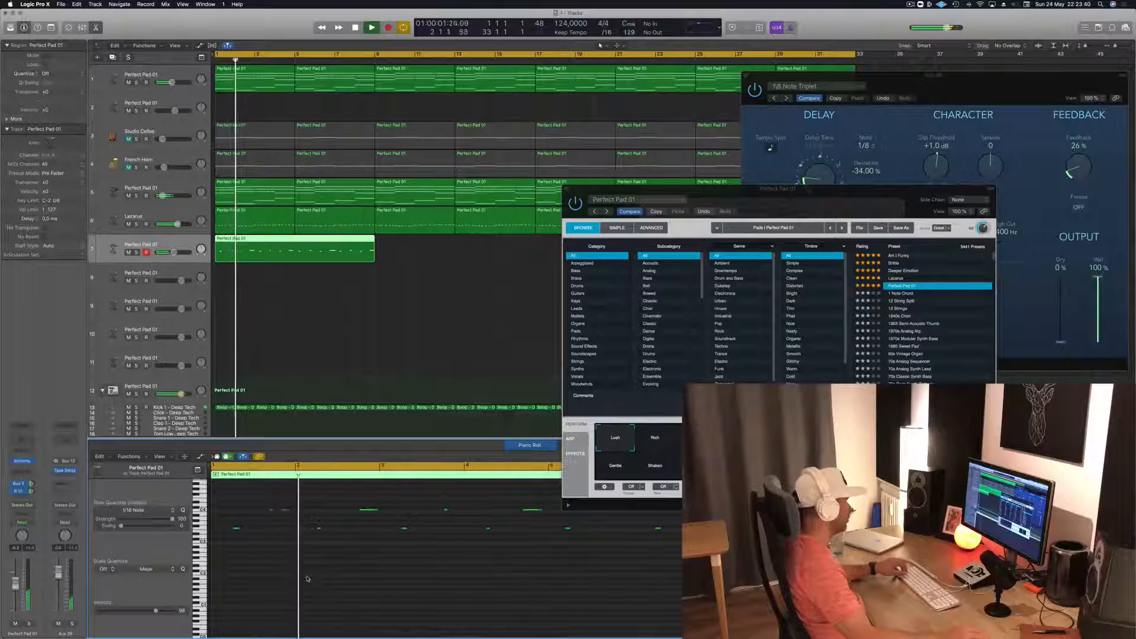
- Try nudging the melody's first high note slightly earlier, listen, and nudge it back
key("space")
scroll(304, 559, "up", 3)
left_click(303, 510)
key("alt+Left")
key("space")
key("space")
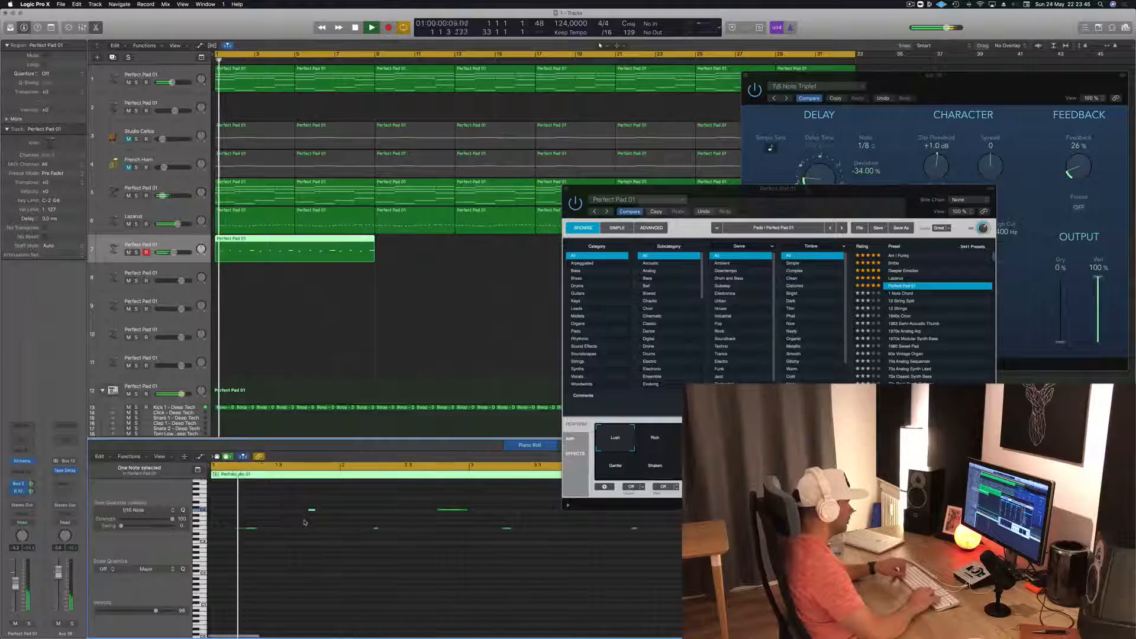
key("alt+Right")
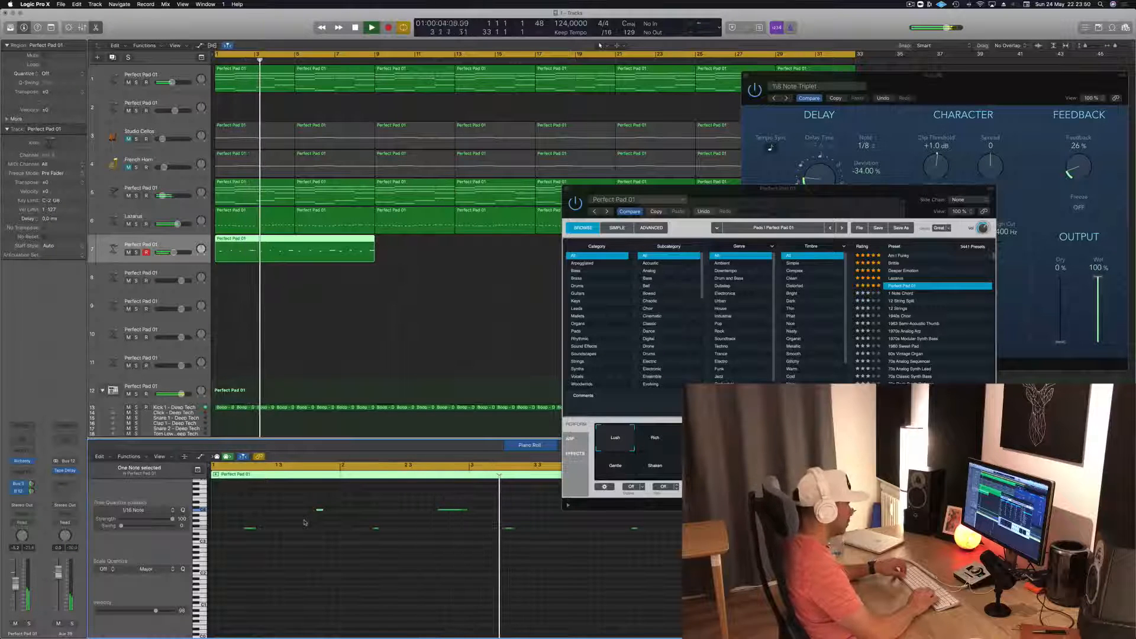
- Move the Alchemy window aside, split the melody region at bar 5 and delete its second half
left_click_drag(817, 194, 1006, 151)
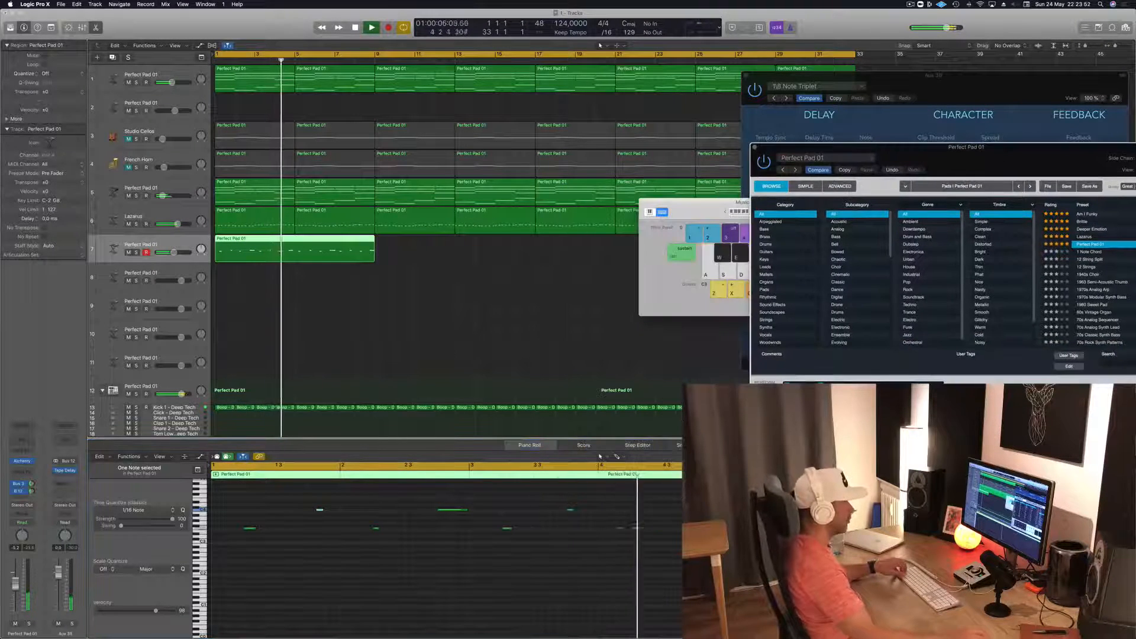
key("super+Left")
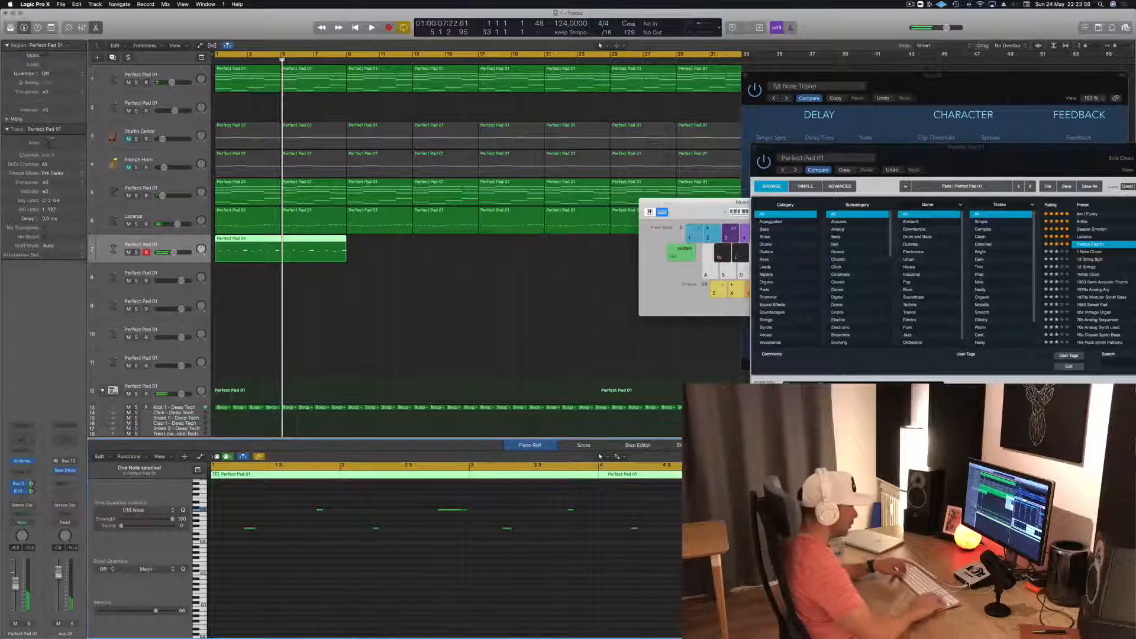
key("Return")
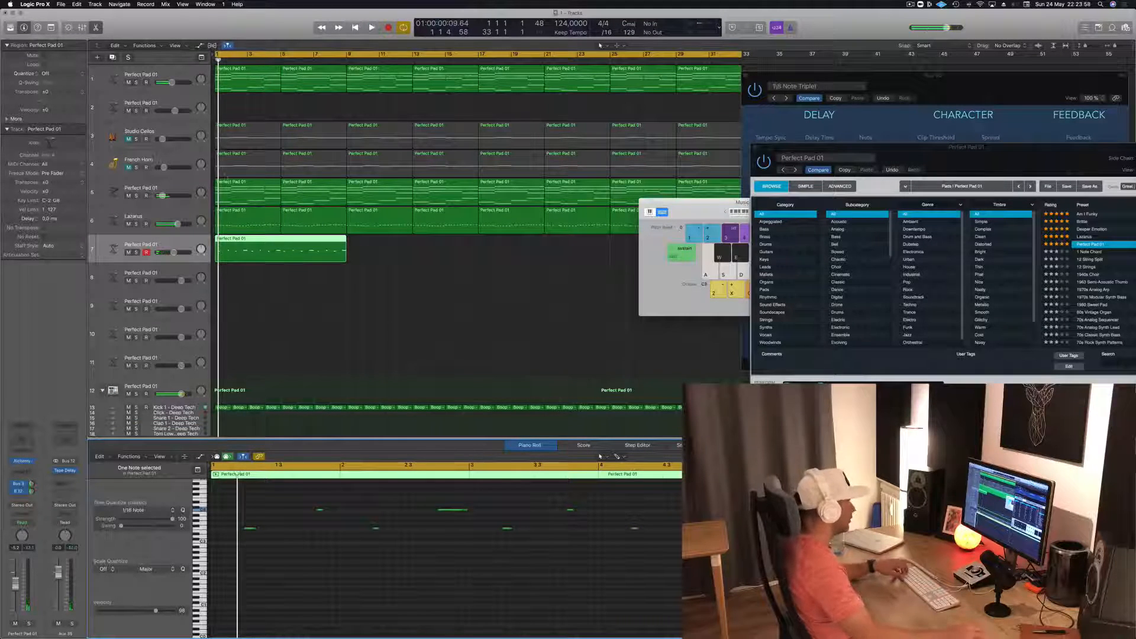
double_click(282, 239, "super")
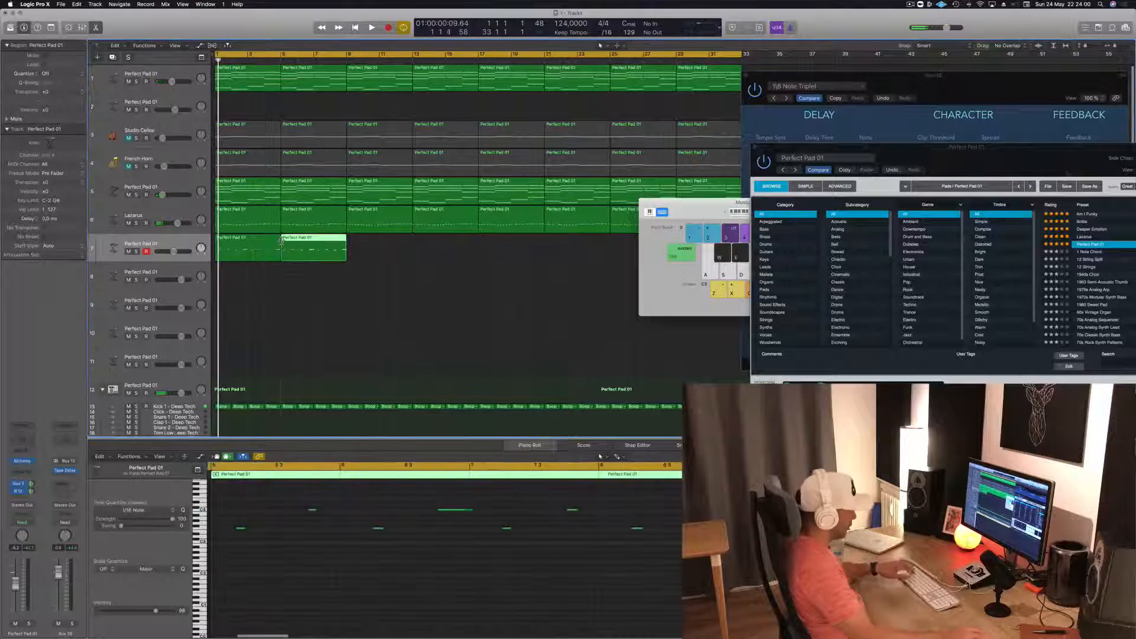
key("Delete")
key("Return")
left_click(273, 248)
- Try moving the melody's first low note to the start of bar 1, listen, and move it back
key("space")
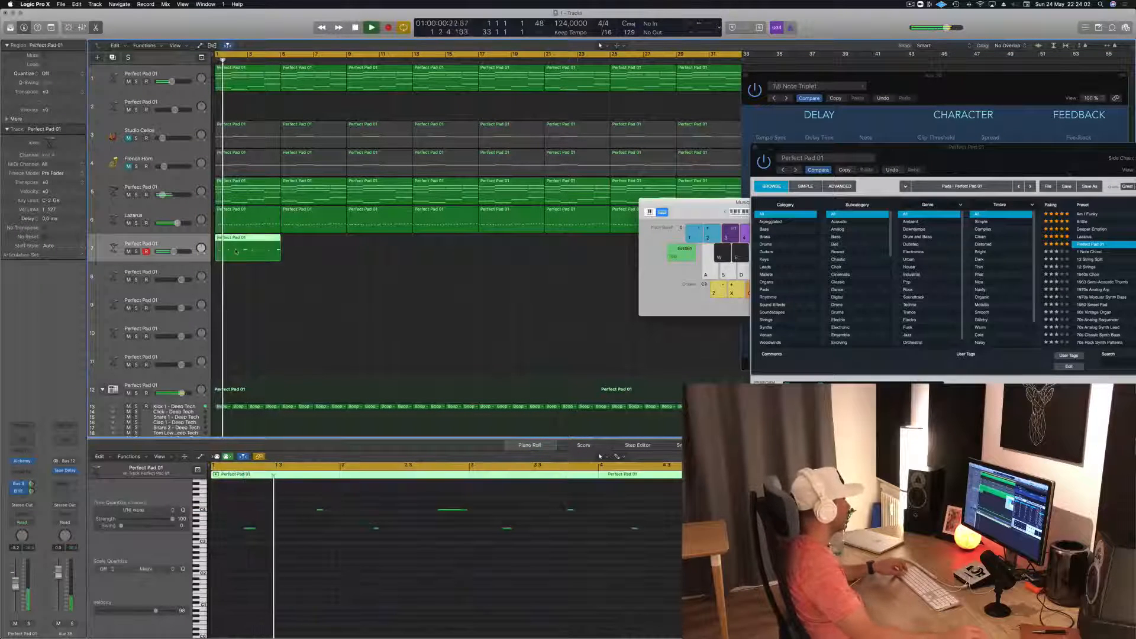
left_click(251, 528)
key("space")
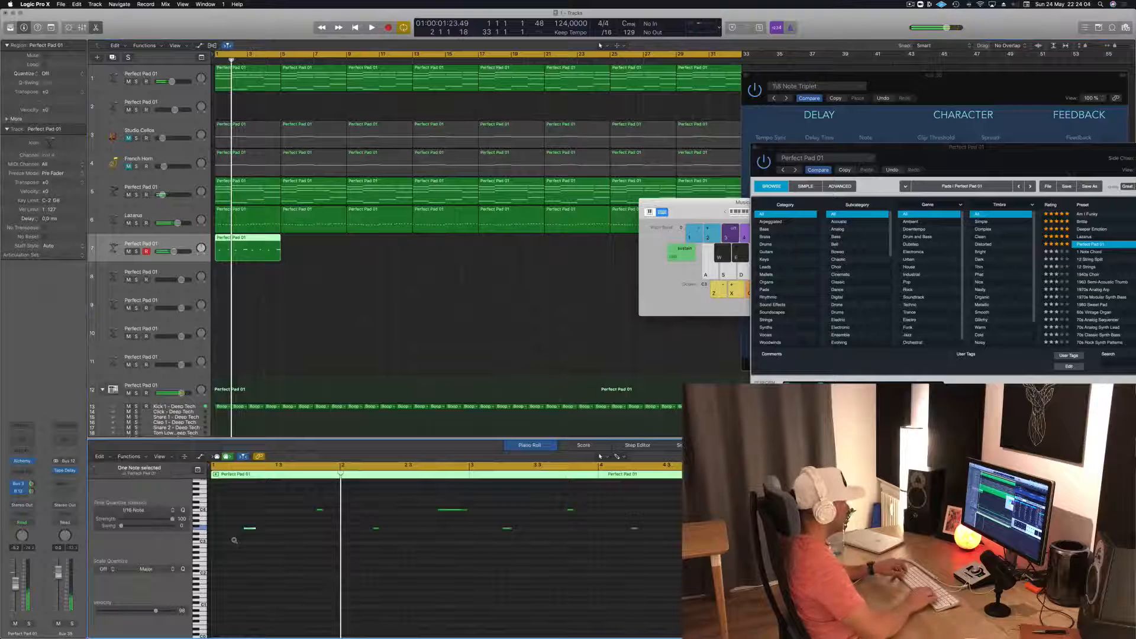
key("space")
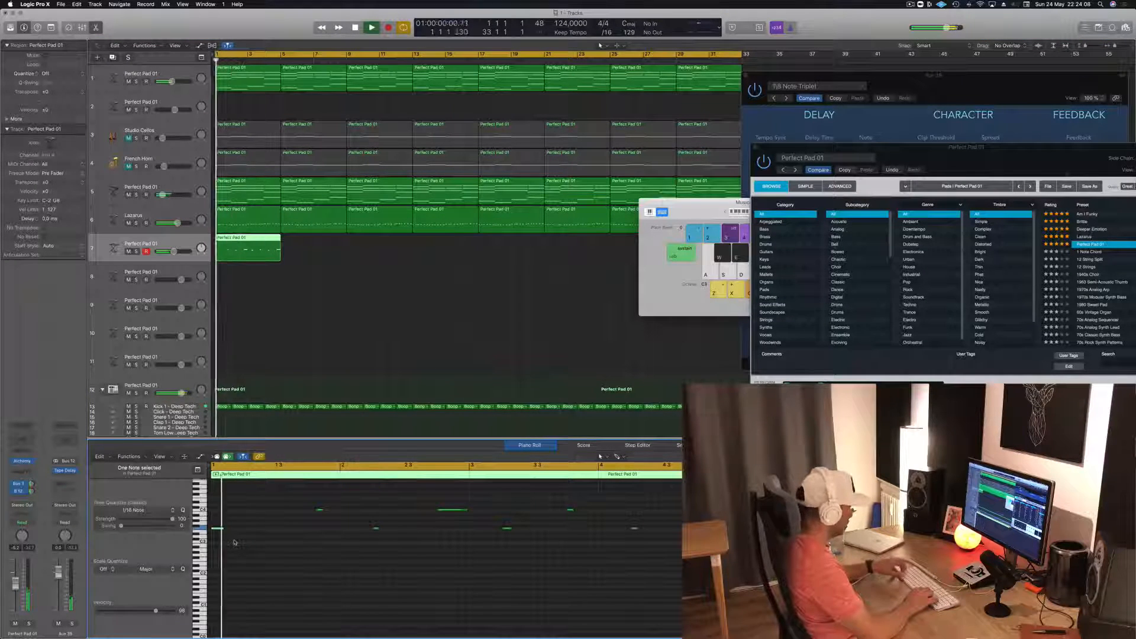
key("space")
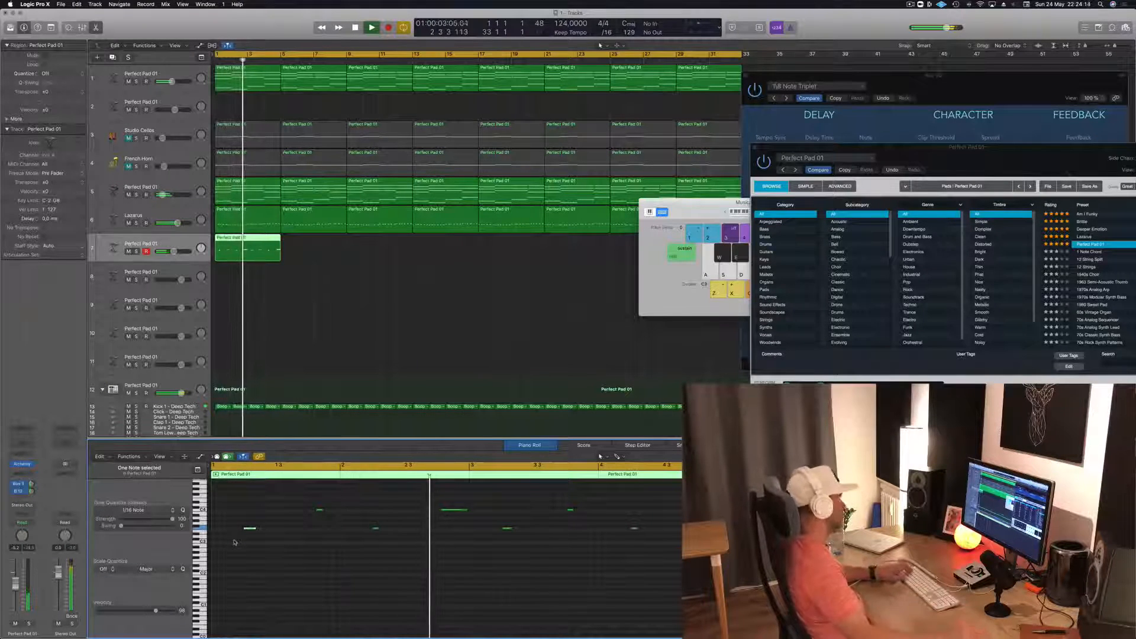
- Nudge the first high note of the four-bar melody region a sixteenth earlier and play the region
key("space")
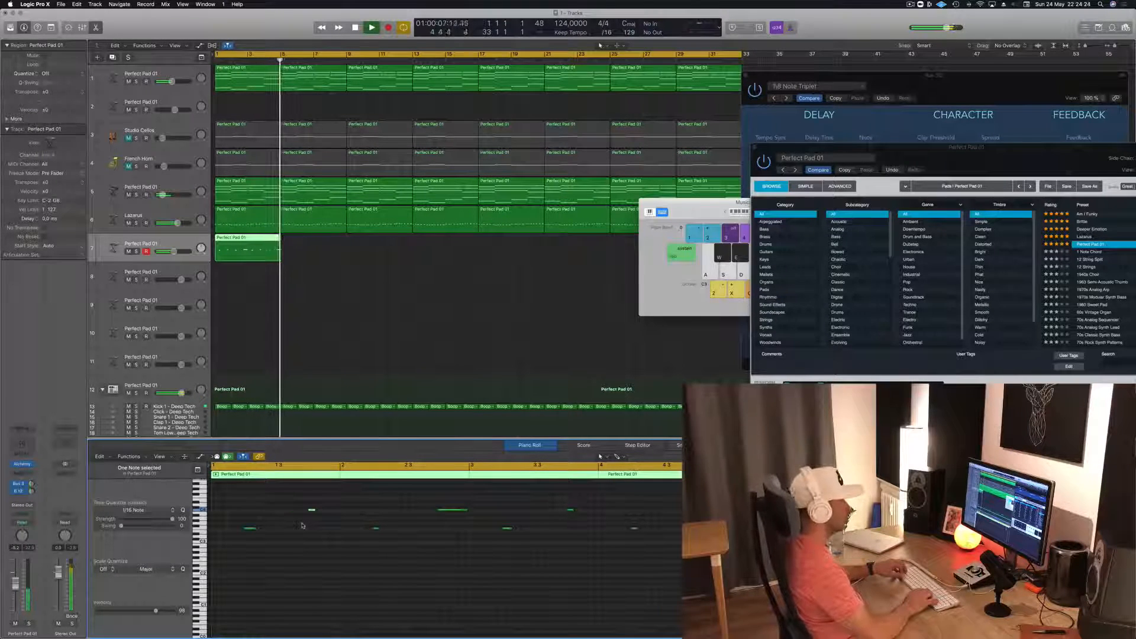
key("space")
- Copy the four-bar melody region repeatedly to fill bars 1 to 32, deleting the leftover region near bar 31
left_click_drag(244, 238, 310, 241)
left_click_drag(418, 255, 384, 245)
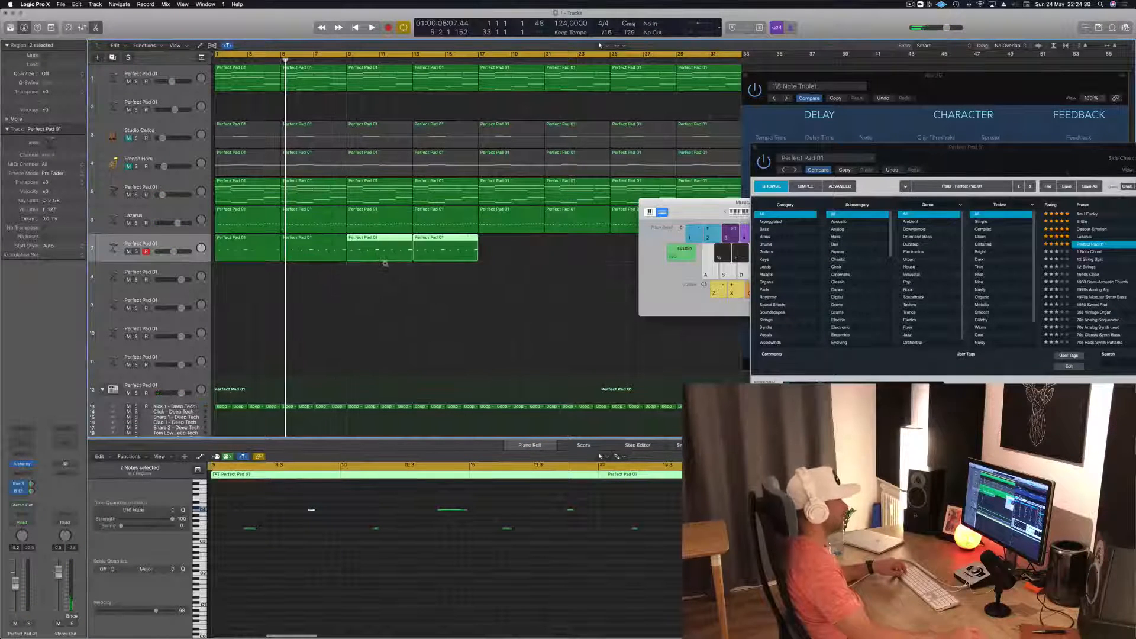
left_click_drag(718, 207, 995, 216)
scroll(640, 275, "down", 3)
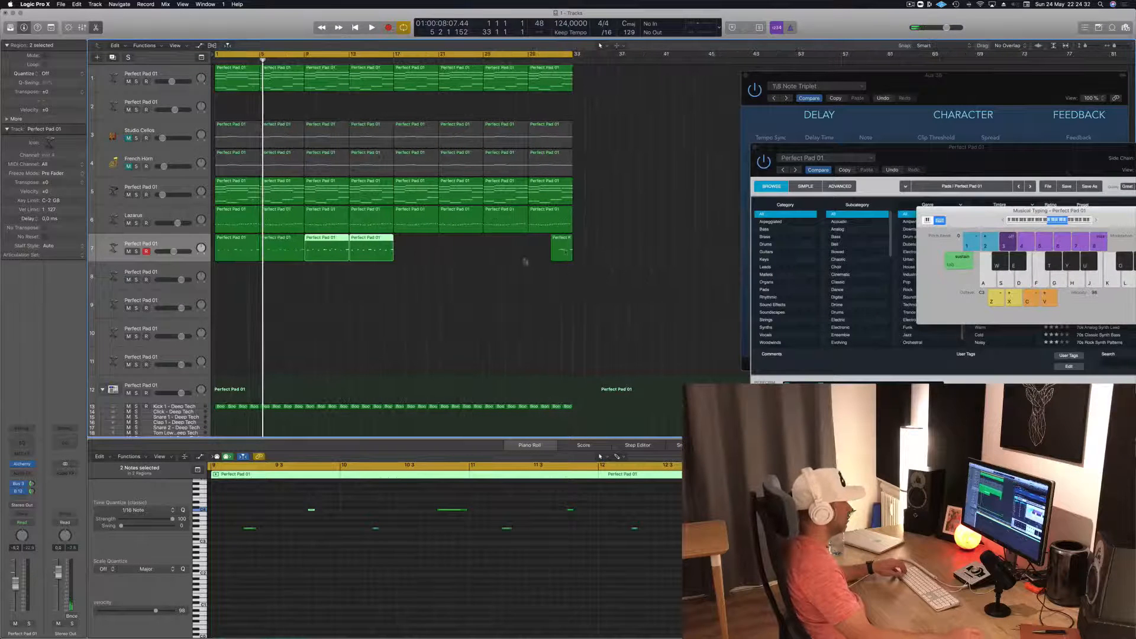
left_click_drag(528, 265, 595, 253)
key("Delete")
left_click_drag(459, 255, 408, 240)
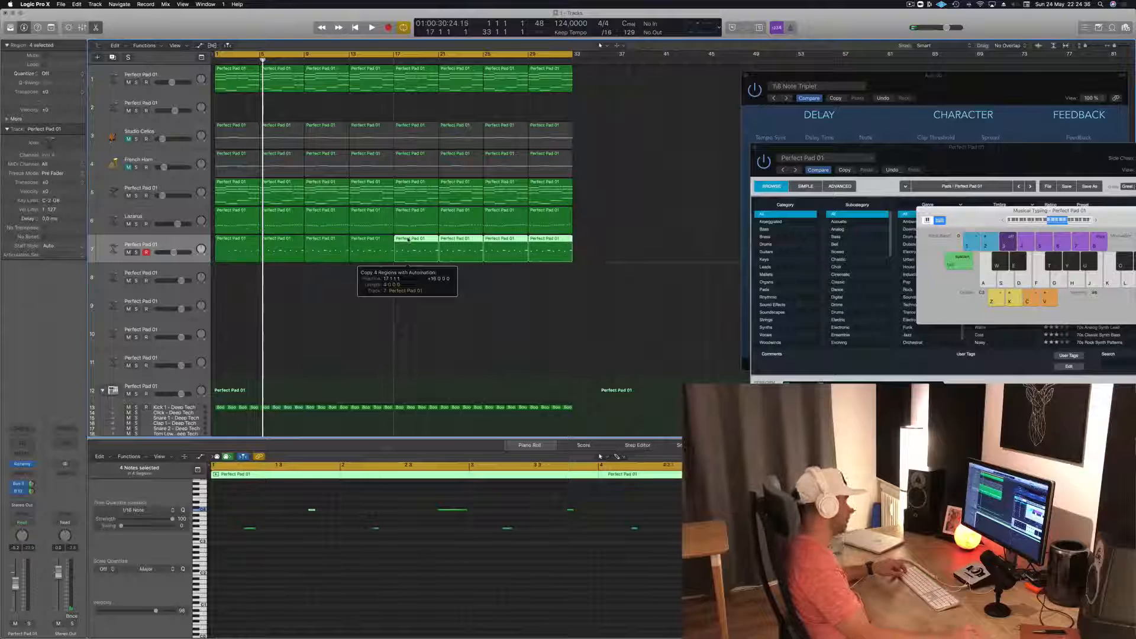
- Deselect the copied regions on track 7 and play the arrangement from the beginning
left_click(364, 318)
key("space")
scroll(395, 320, "right", 3)
scroll(395, 320, "left", 3)
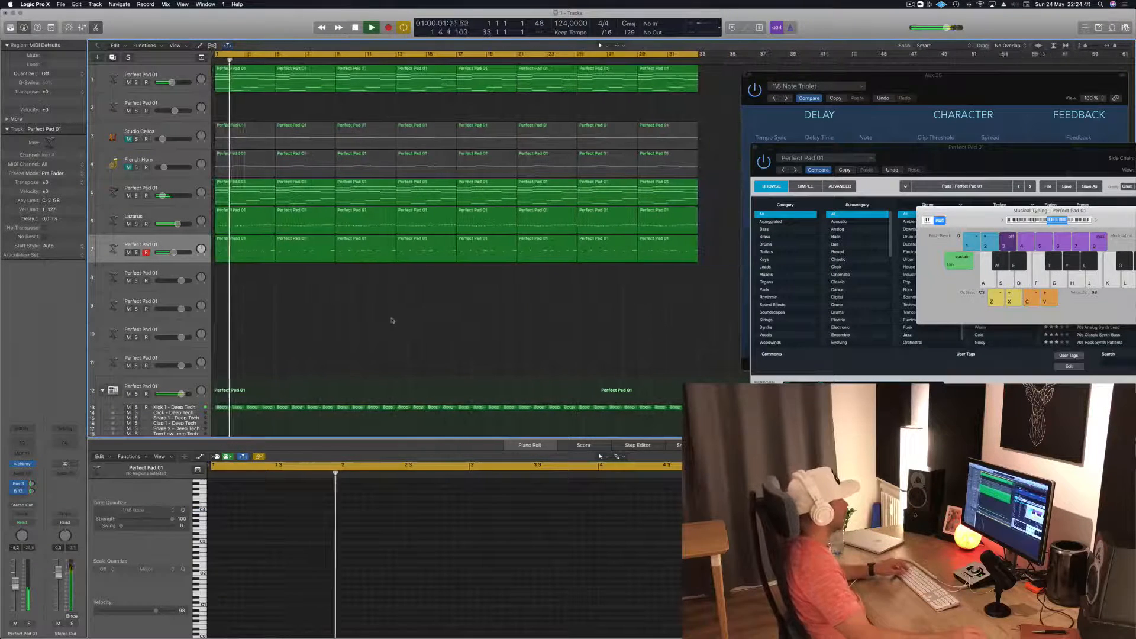
key("Return")
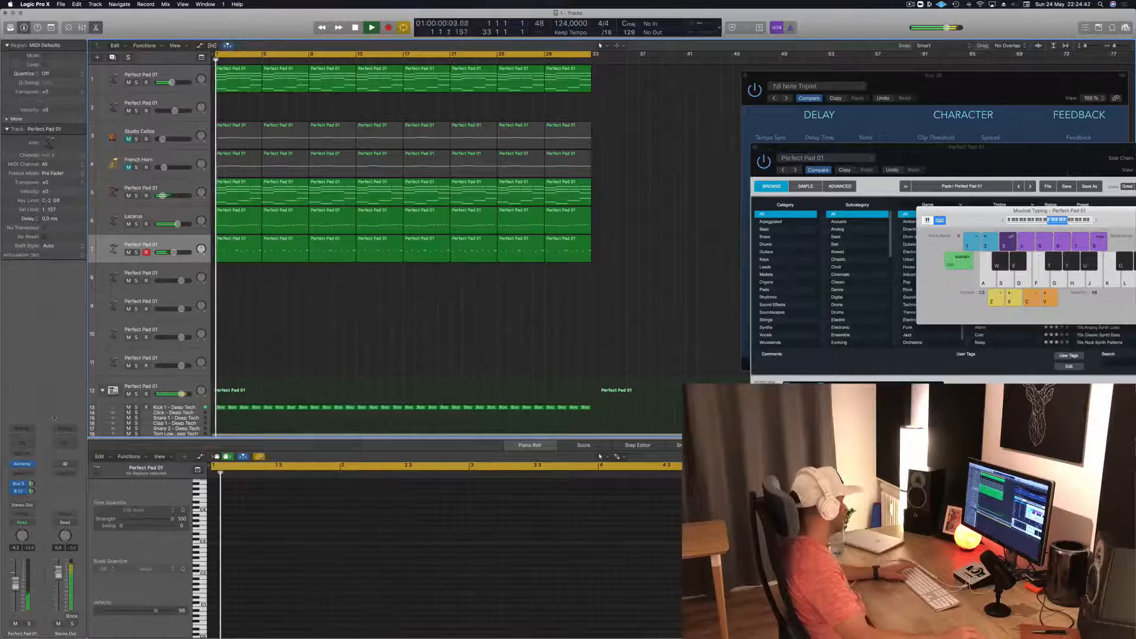
- Open the Alchemy instrument on track 7 and audition its Rich, Hollow, Bold, Gentle, Shaken and Stirred sound variations during playback
left_click(22, 465)
left_click(23, 464)
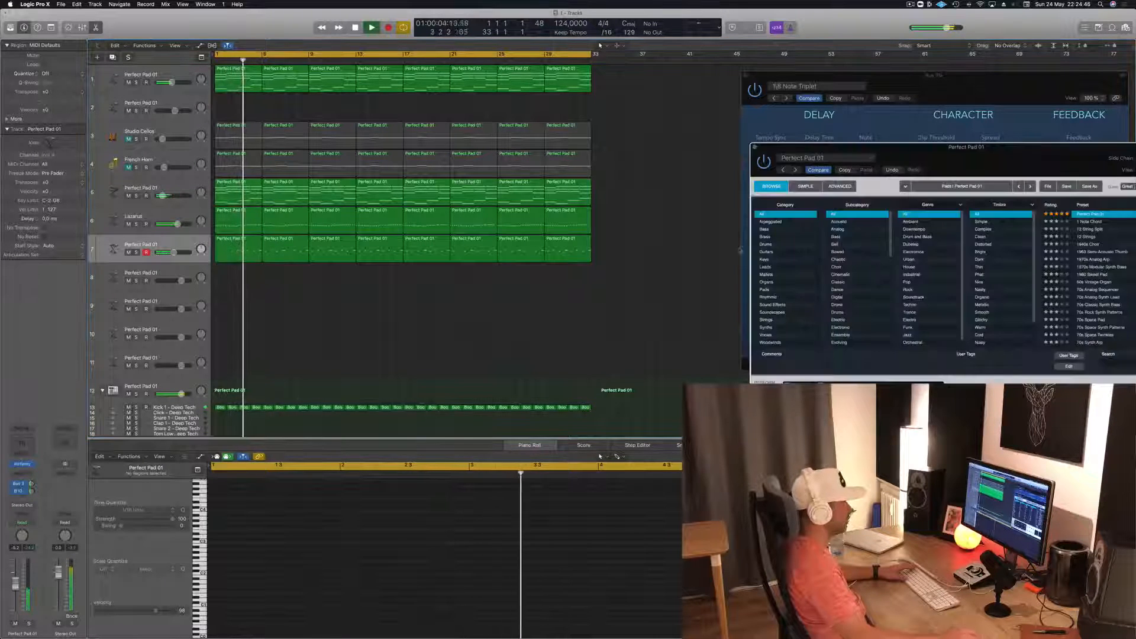
left_click_drag(929, 176, 564, 212)
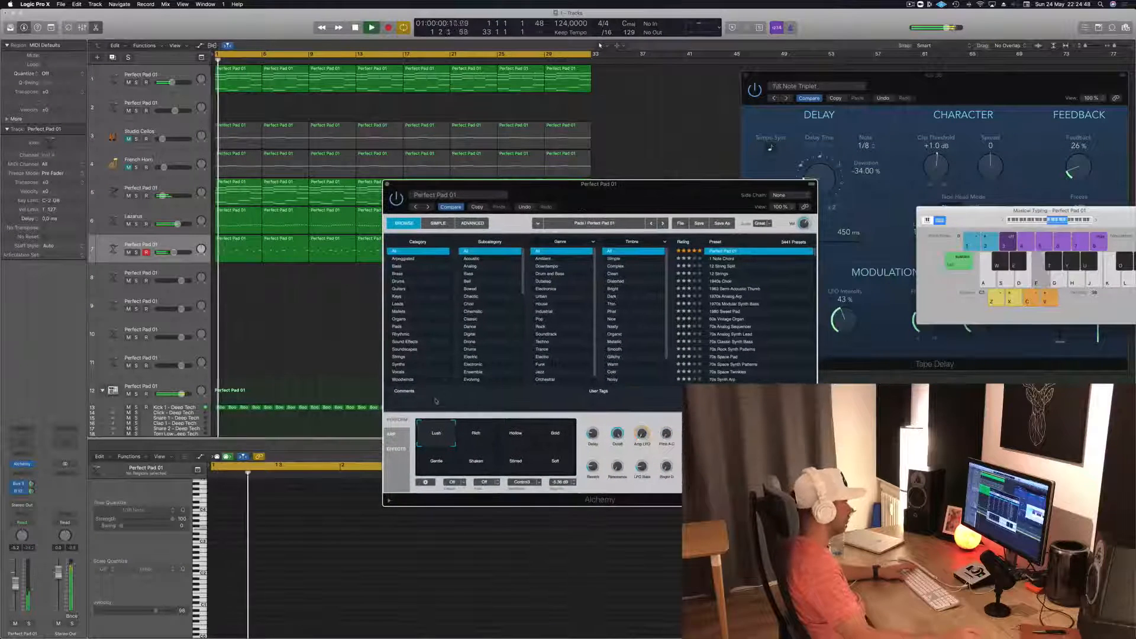
left_click(483, 437)
left_click(510, 438)
left_click(560, 437)
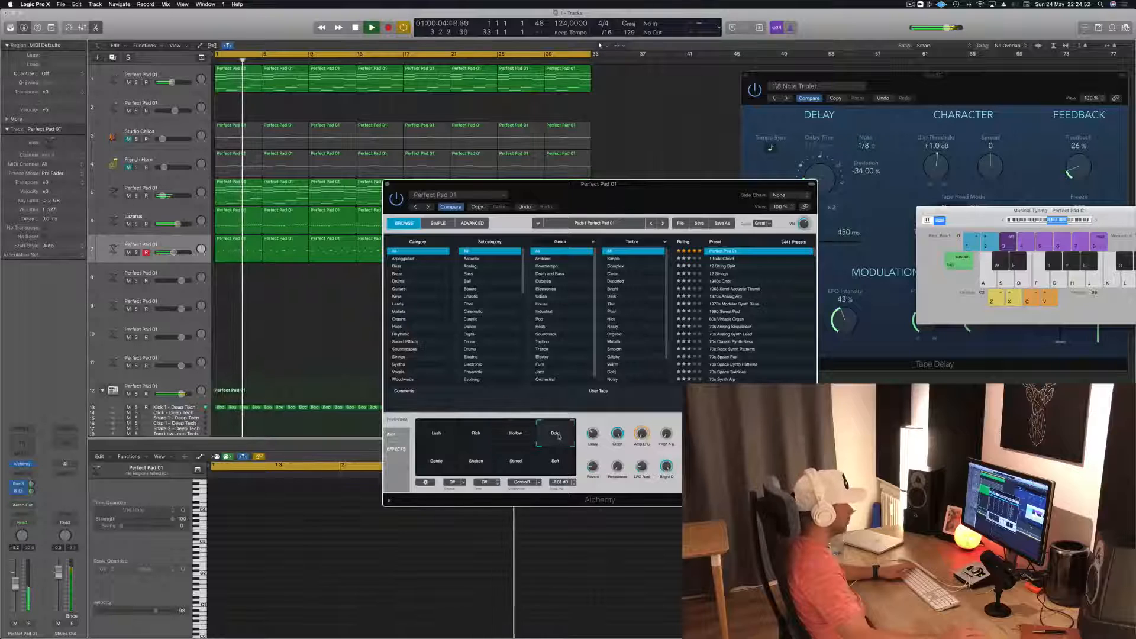
left_click(440, 470)
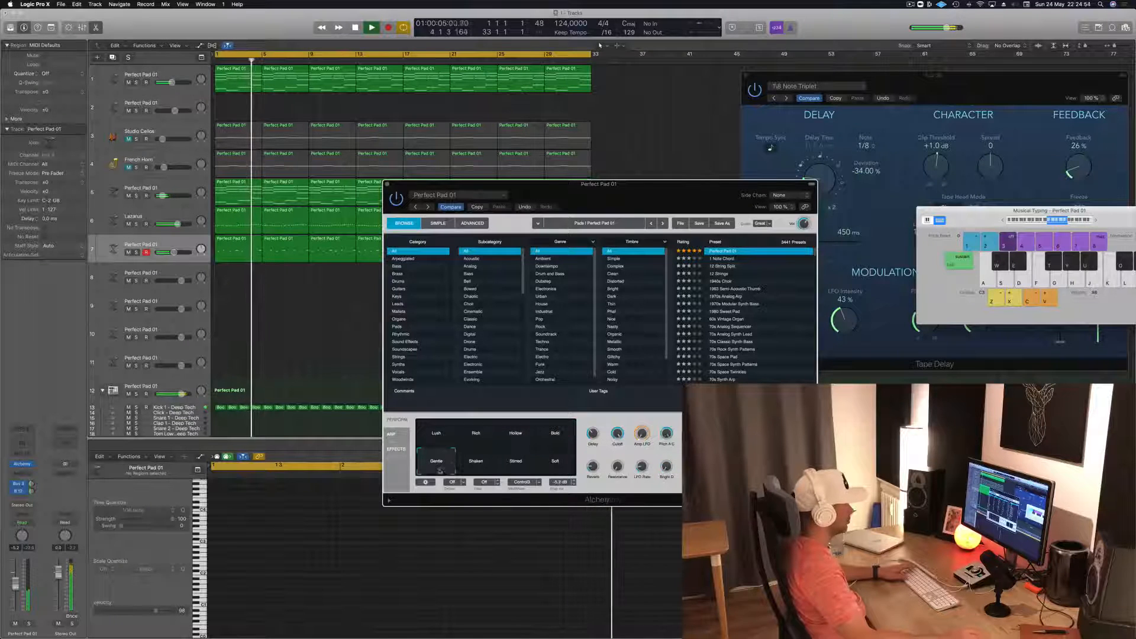
left_click(480, 467)
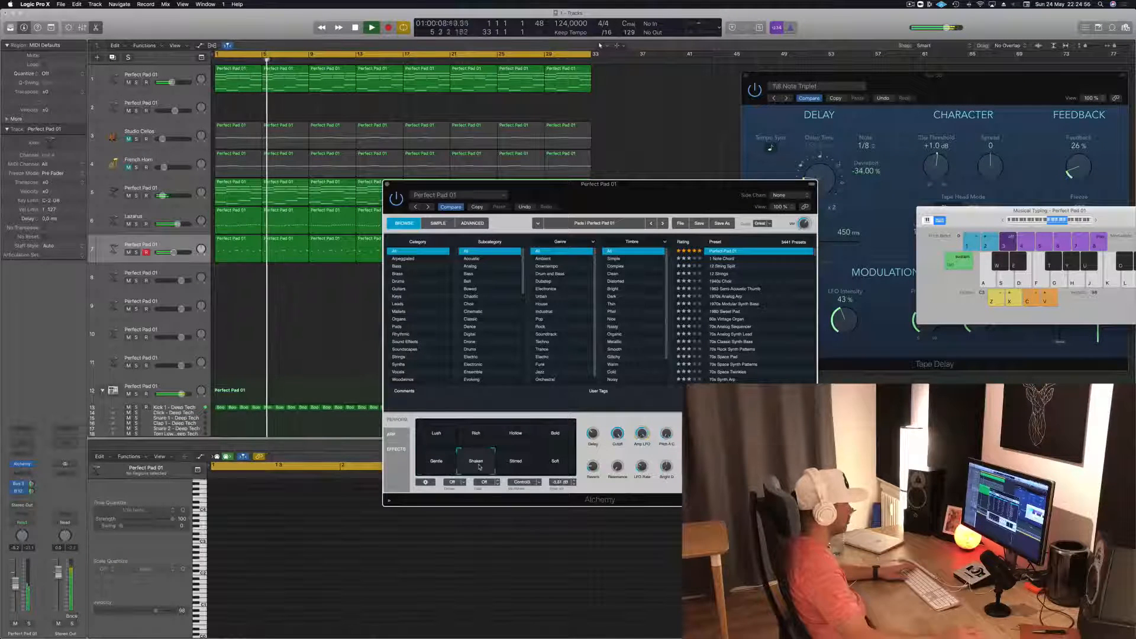
left_click(525, 472)
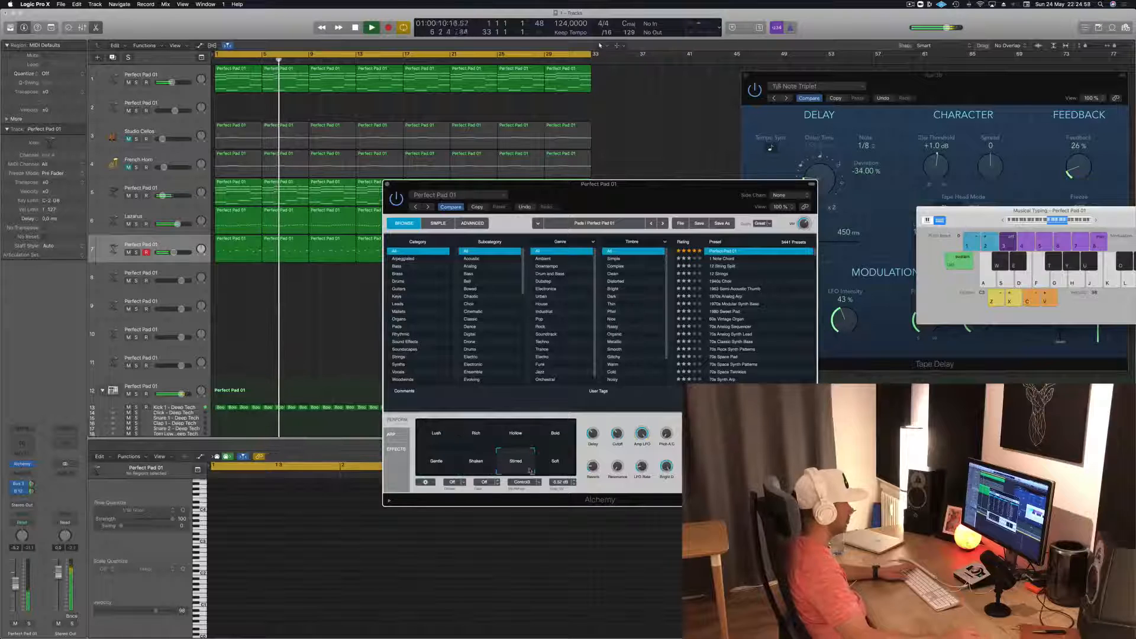
left_click(525, 466)
left_click(554, 437)
key("Return")
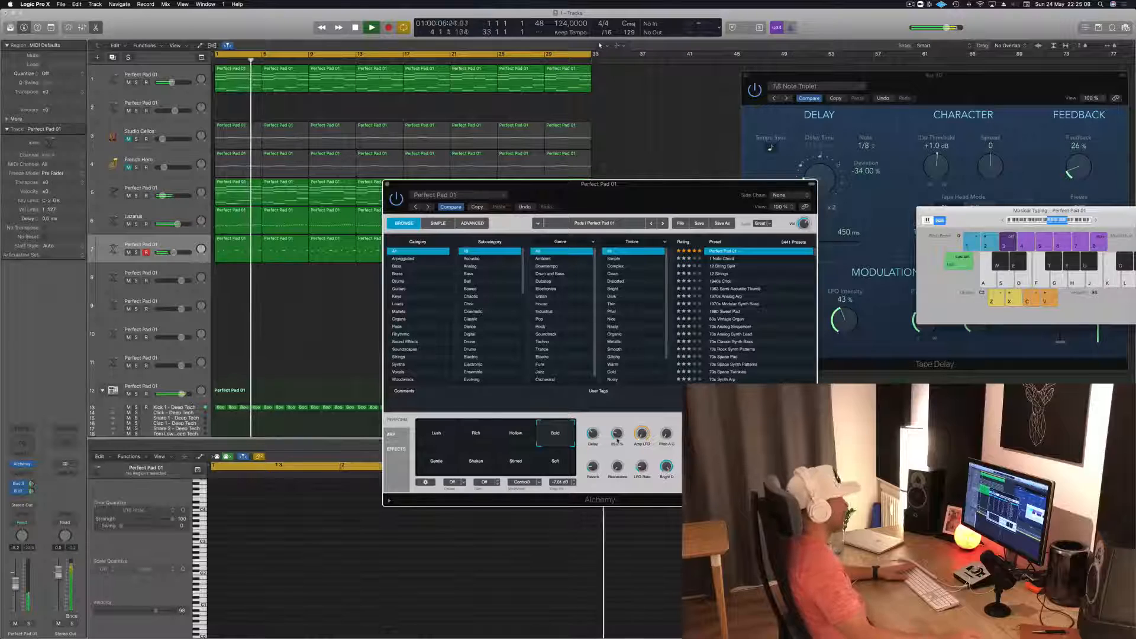
- Move track 7's Alchemy window aside, close it and restart playback from the beginning
left_click_drag(631, 197, 805, 165)
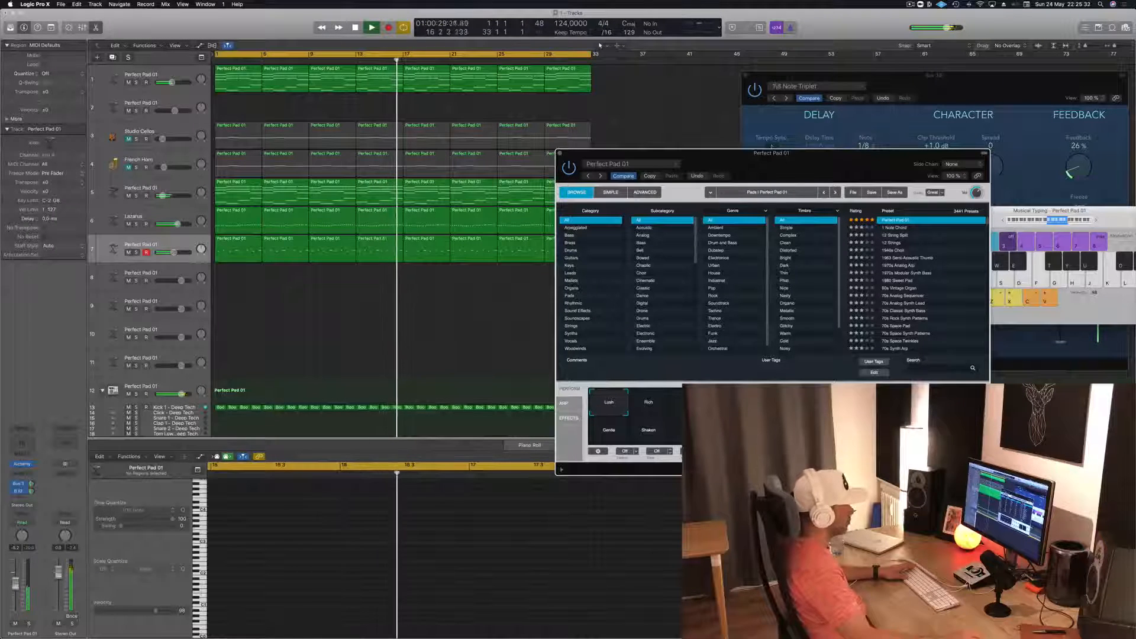
left_click_drag(809, 155, 736, 163)
key("Return")
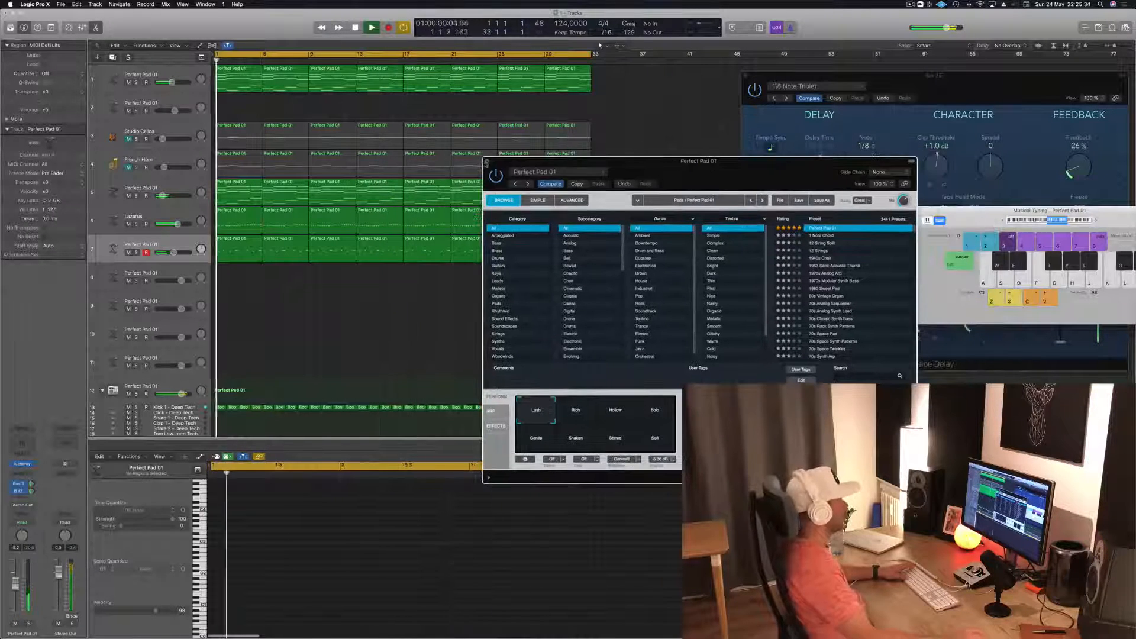
left_click(487, 161)
key("Return")
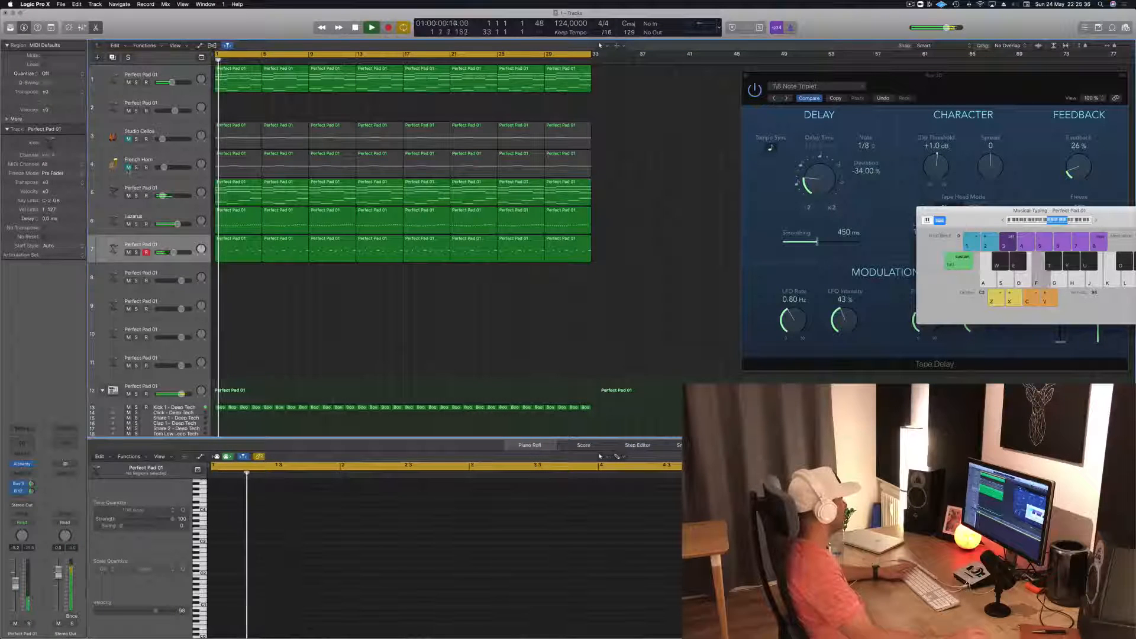
- Unmute the French Horn track to hear it in the mix, and mute it again
left_click(128, 168)
left_click(164, 168)
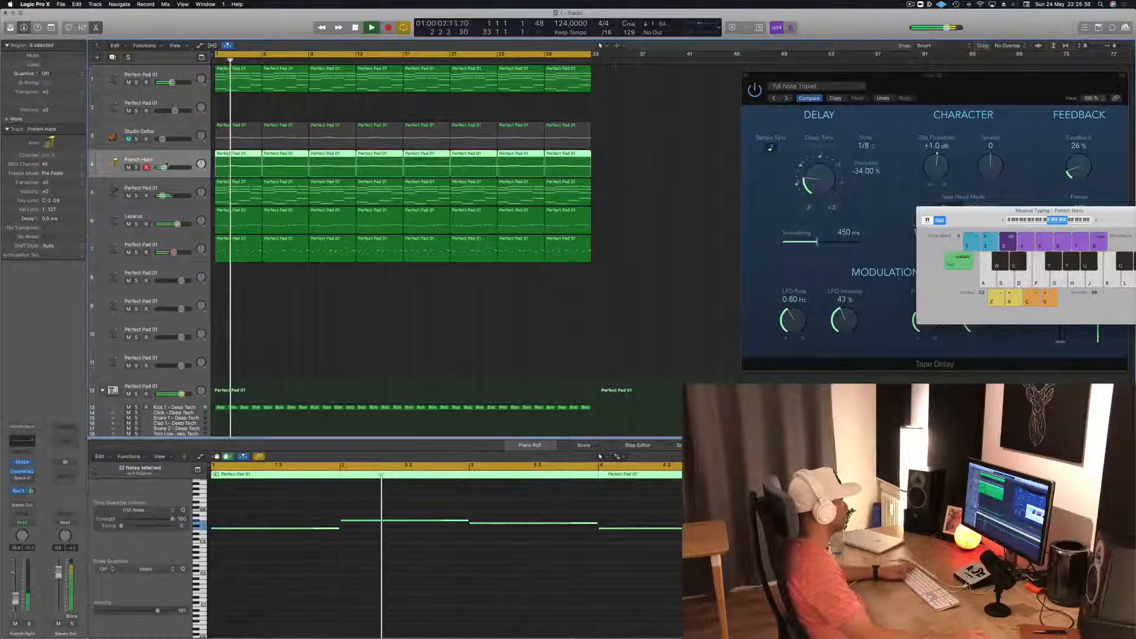
left_click(128, 167)
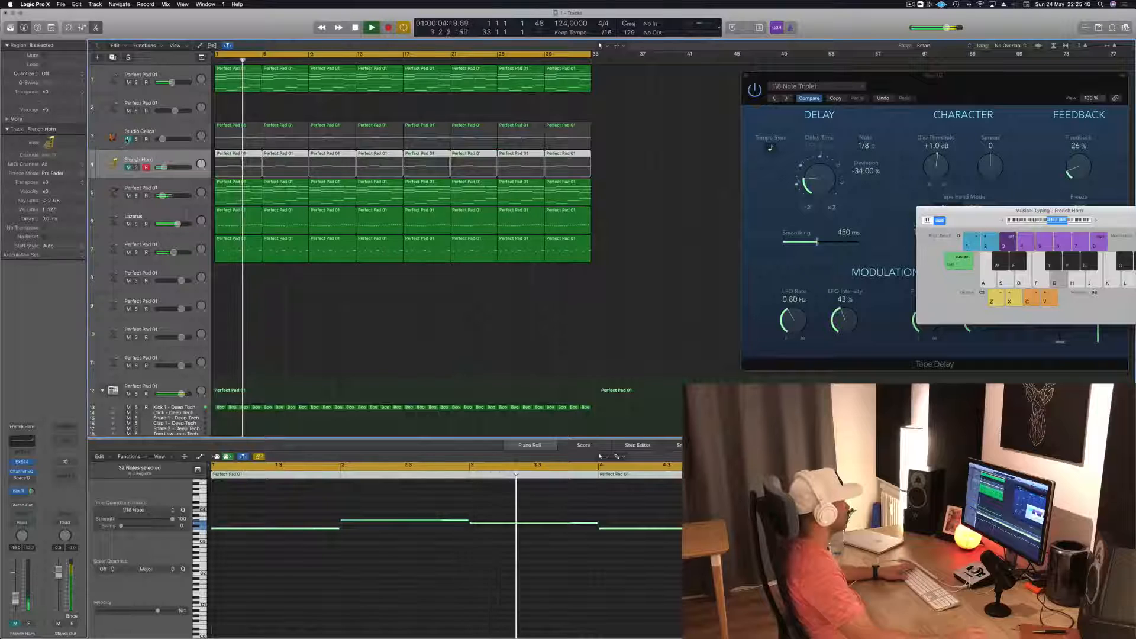
- Unmute the Studio Cellos track and raise its volume slightly
left_click(129, 139)
left_click_drag(161, 139, 165, 139)
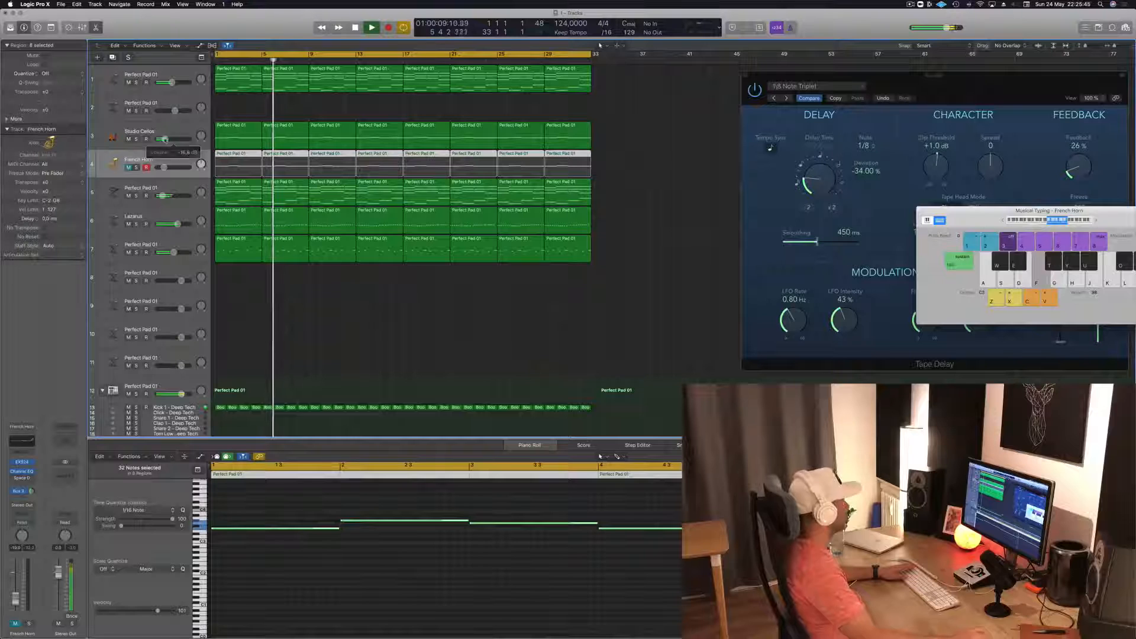
- Open the Alchemy instrument of the empty track 2, move its window aside and stop playback
left_click(290, 108)
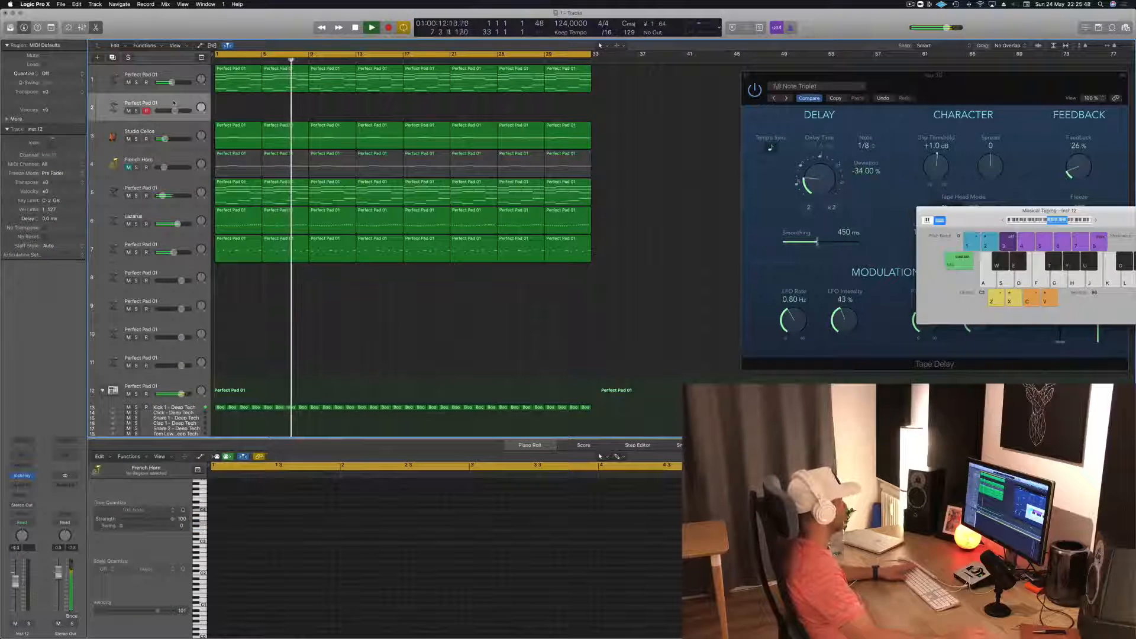
left_click(22, 476)
left_click_drag(868, 221, 903, 222)
key("space")
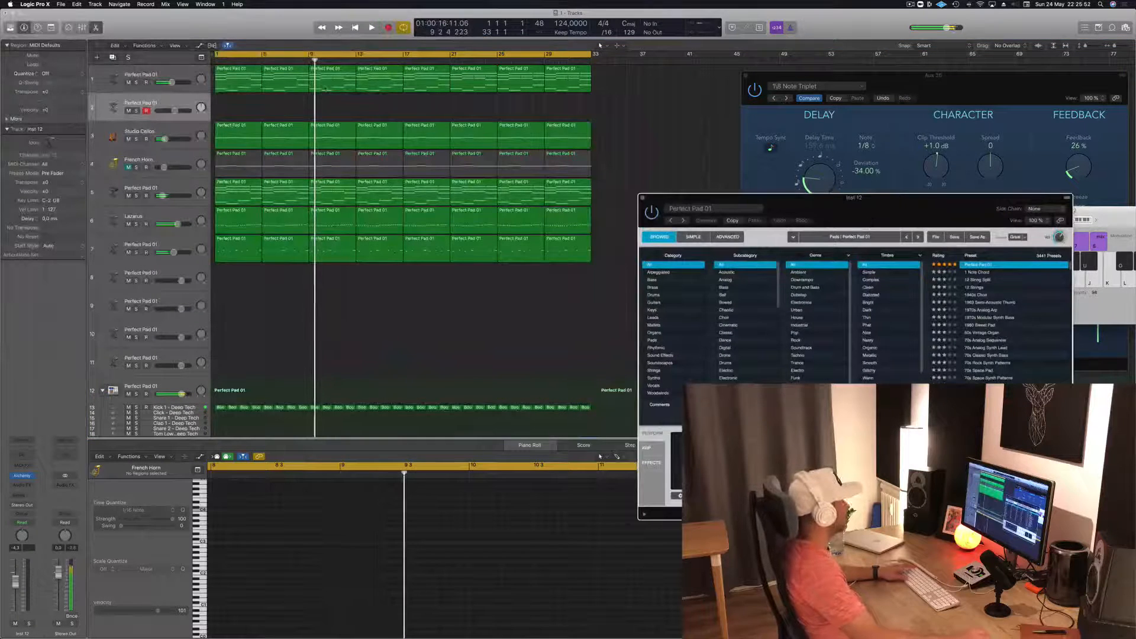
- Copy the first region of track 1 to the start of track 2 and delete its upper chord notes, keeping only the lowest line
left_click(280, 82)
left_click(231, 83)
left_click_drag(231, 95, 232, 108)
scroll(262, 527, "left", 2)
left_click_drag(270, 504, 588, 552)
key("BackSpace")
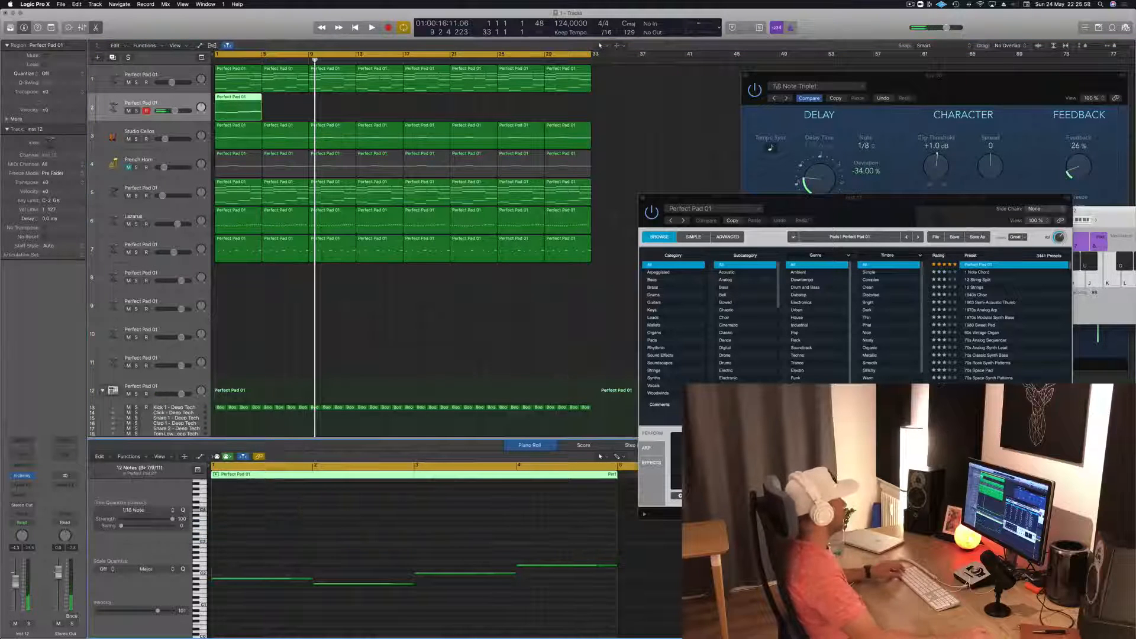
- Duplicate the track 2 region until eight copies fill the arrangement up to bar 33, and play it from the beginning
left_click_drag(233, 97, 346, 104)
mouse_move(431, 111)
left_mouse_down()
mouse_move(239, 100)
mouse_move(426, 110)
left_mouse_up()
key("space")
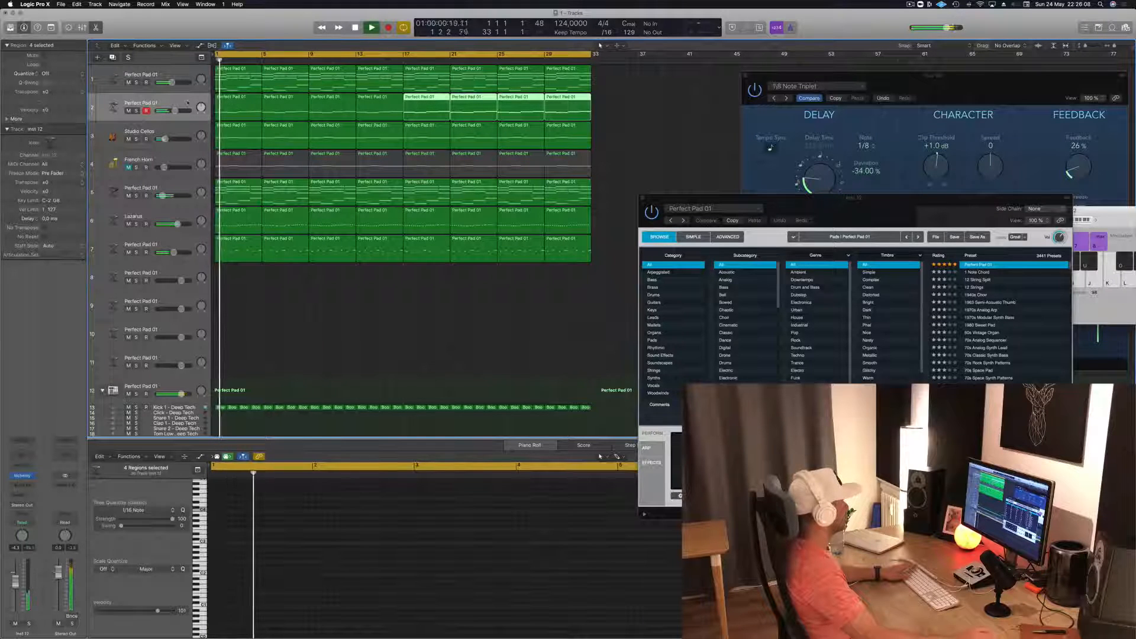
- Filter the Alchemy presets of track 2 to the Brass category and load Vintage Brassy Sweep
left_click(23, 478)
left_click(24, 478)
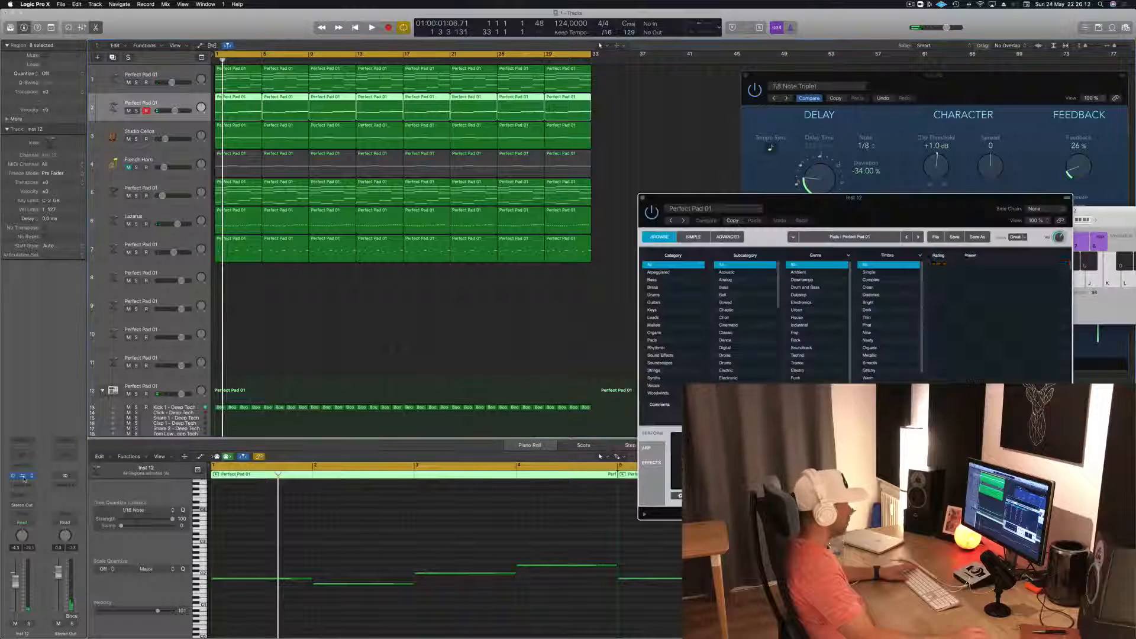
left_click(653, 287)
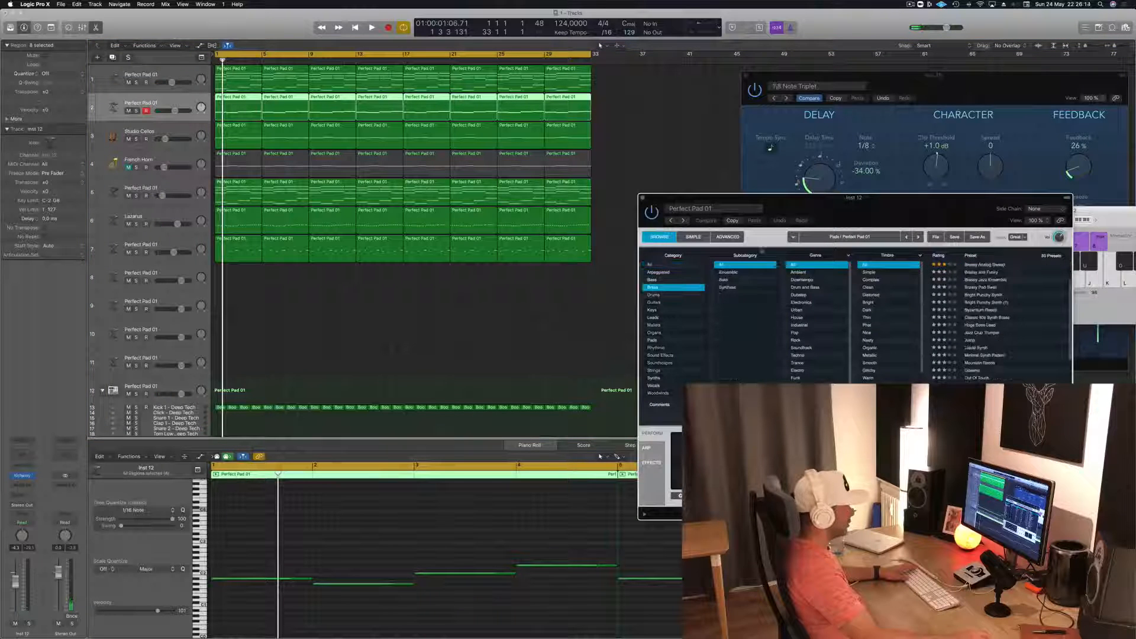
left_click_drag(820, 211, 571, 199)
scroll(736, 307, "down", 3)
left_click(739, 380)
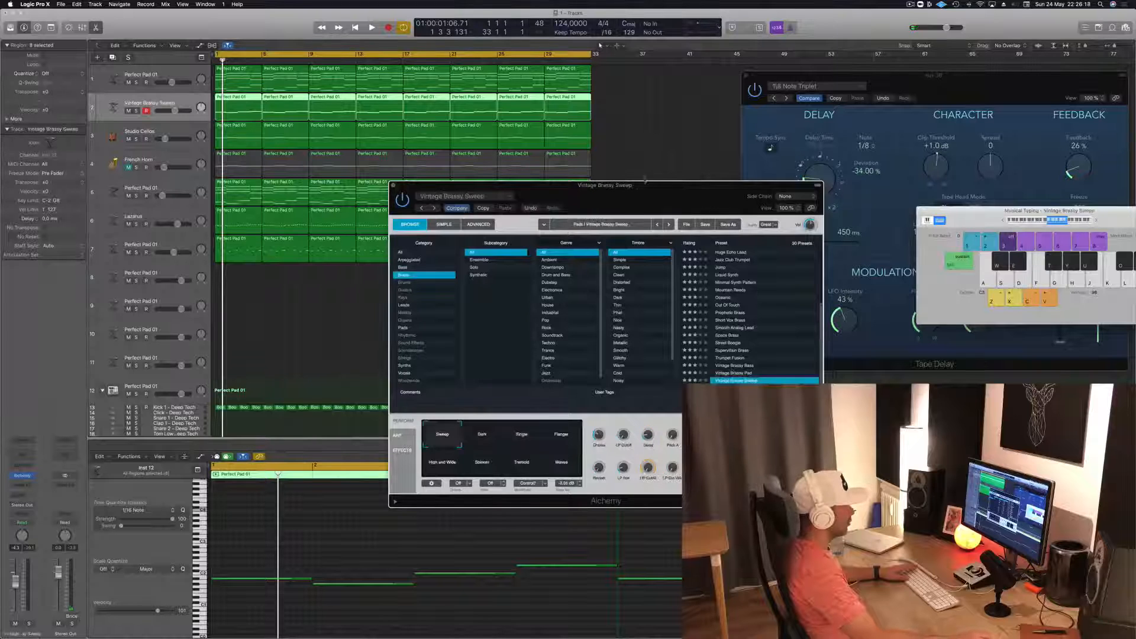
- Play the arrangement with Vintage Brassy Sweep on track 2, lower the track's volume slightly and restart playback
left_click_drag(711, 185, 820, 187)
key("space")
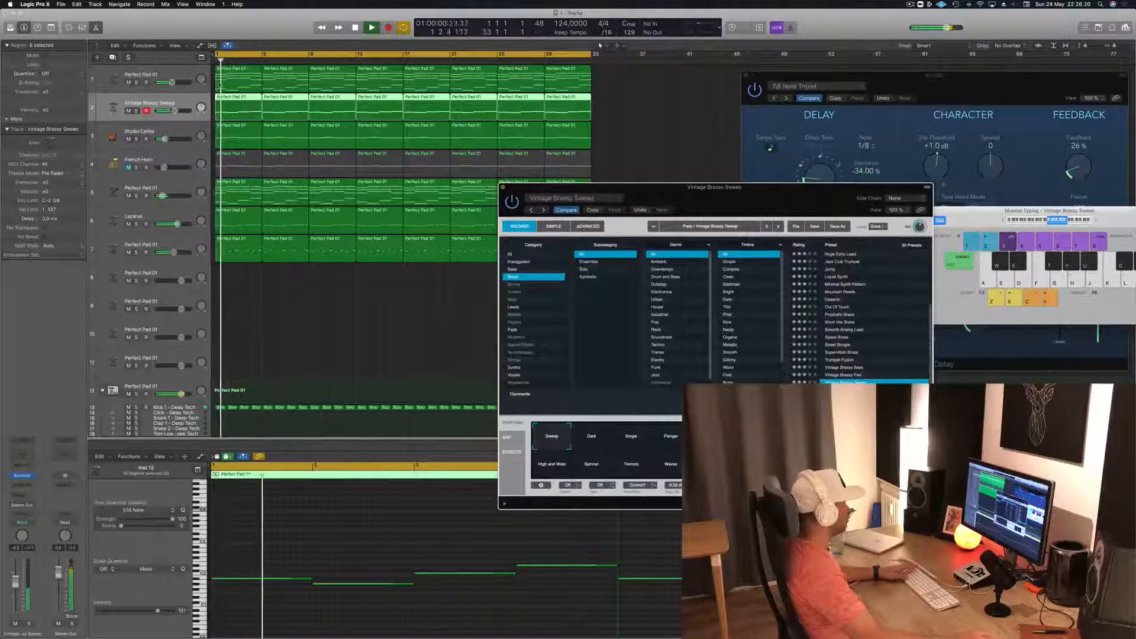
left_click_drag(173, 111, 171, 112)
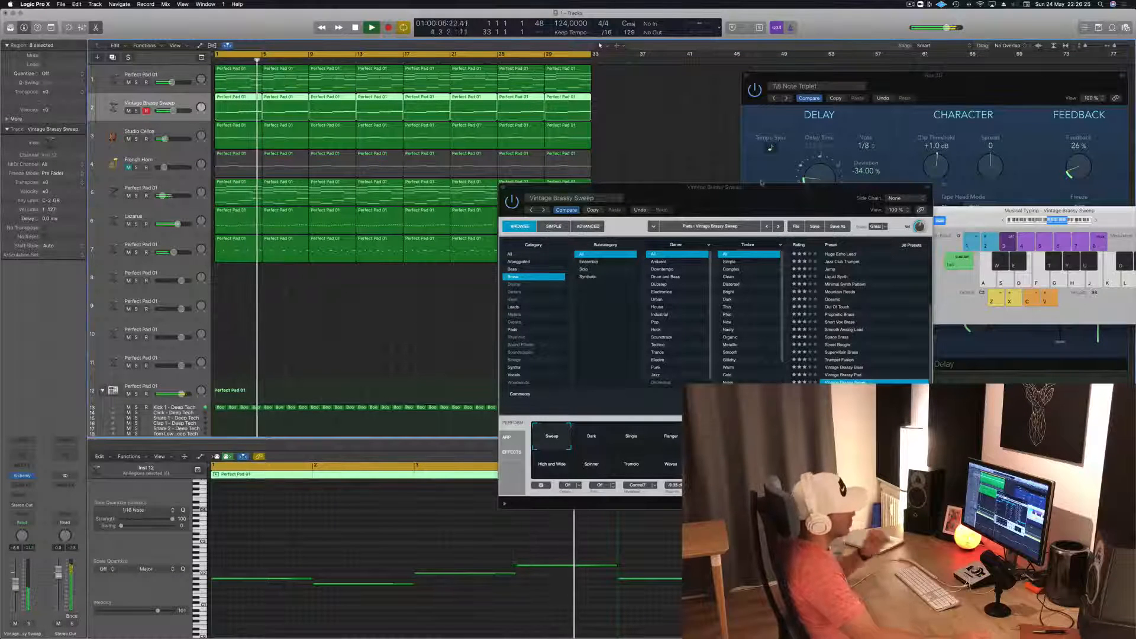
left_click_drag(760, 187, 557, 126)
key("space")
key("space")
left_click(361, 545)
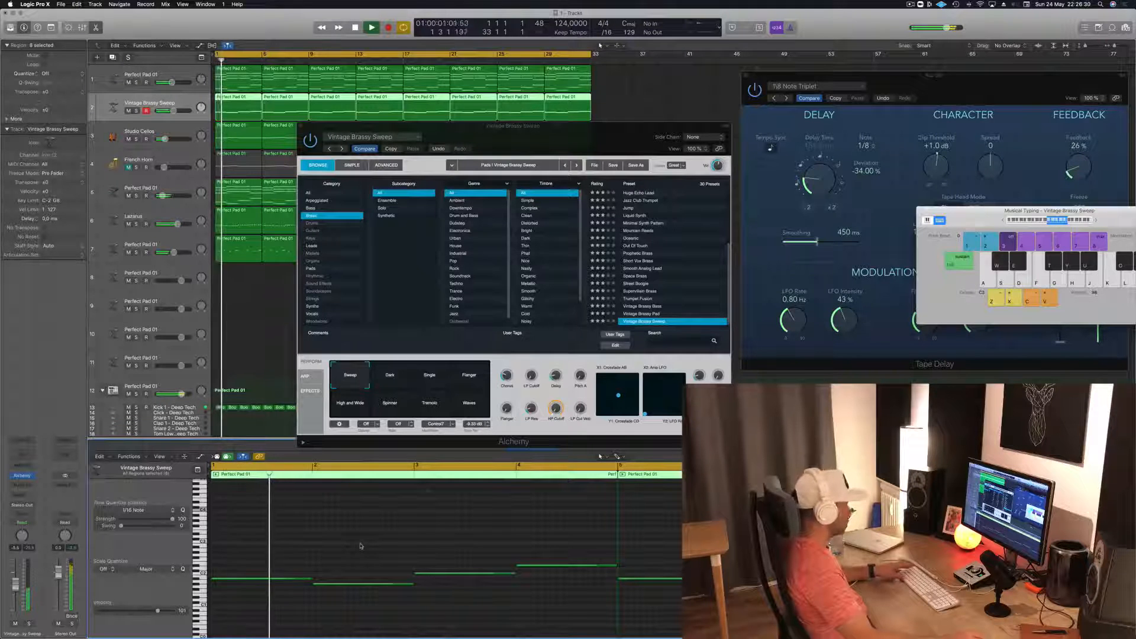
- Audition the Vintage Brassy Pad, Vintage Brassy Bass and Trumpet Fusion presets on track 2
left_click(651, 315)
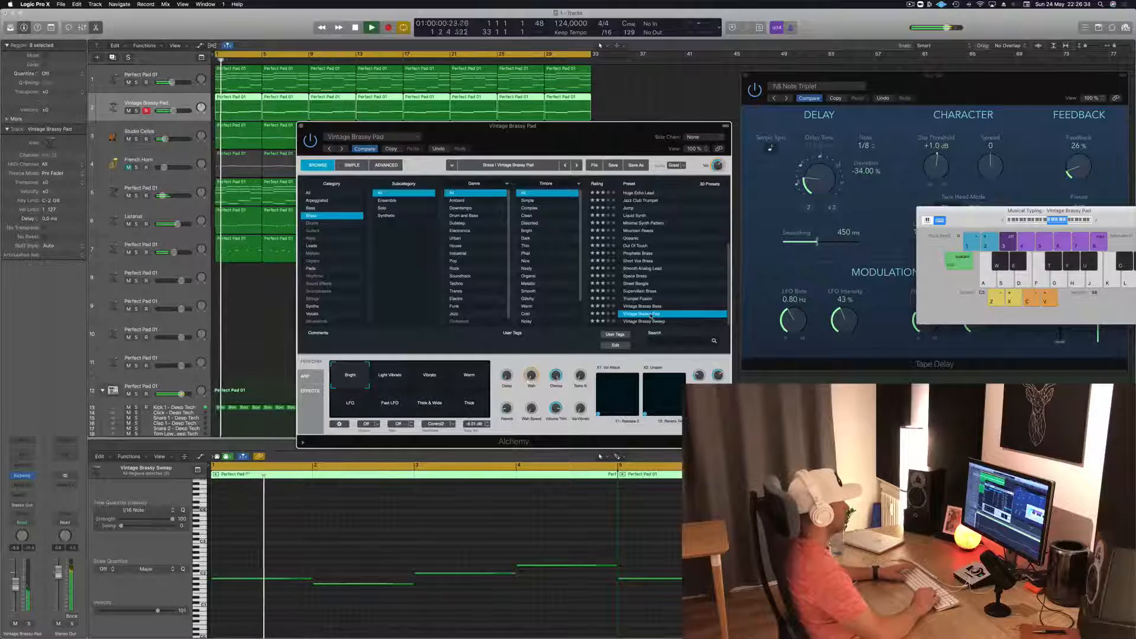
key("Up")
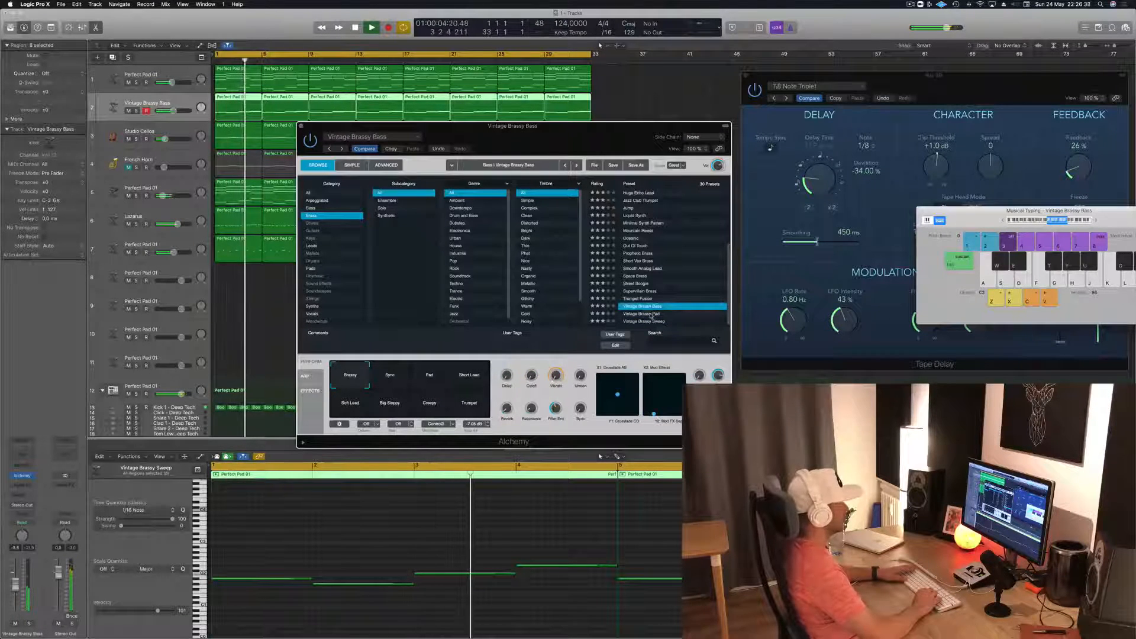
key("Up")
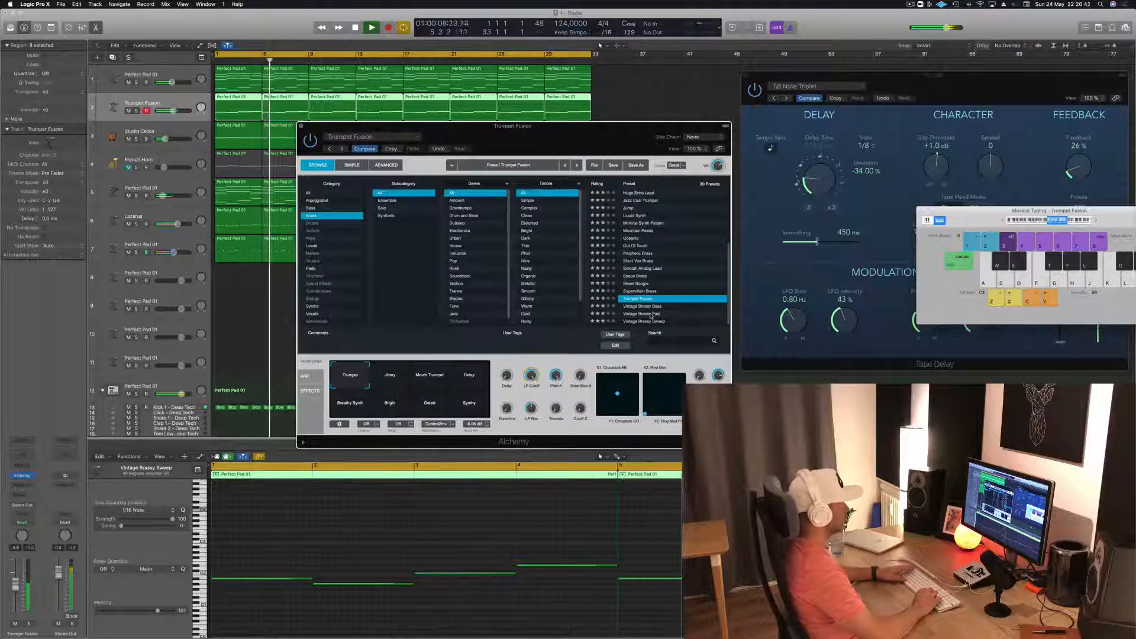
- Try Trumpet Fusion's Jittery, Mouth Trumpet, Delay and Breathy Synth variations, and lower track 2's volume
left_click(388, 374)
left_click(429, 373)
left_click(466, 381)
left_click(346, 408)
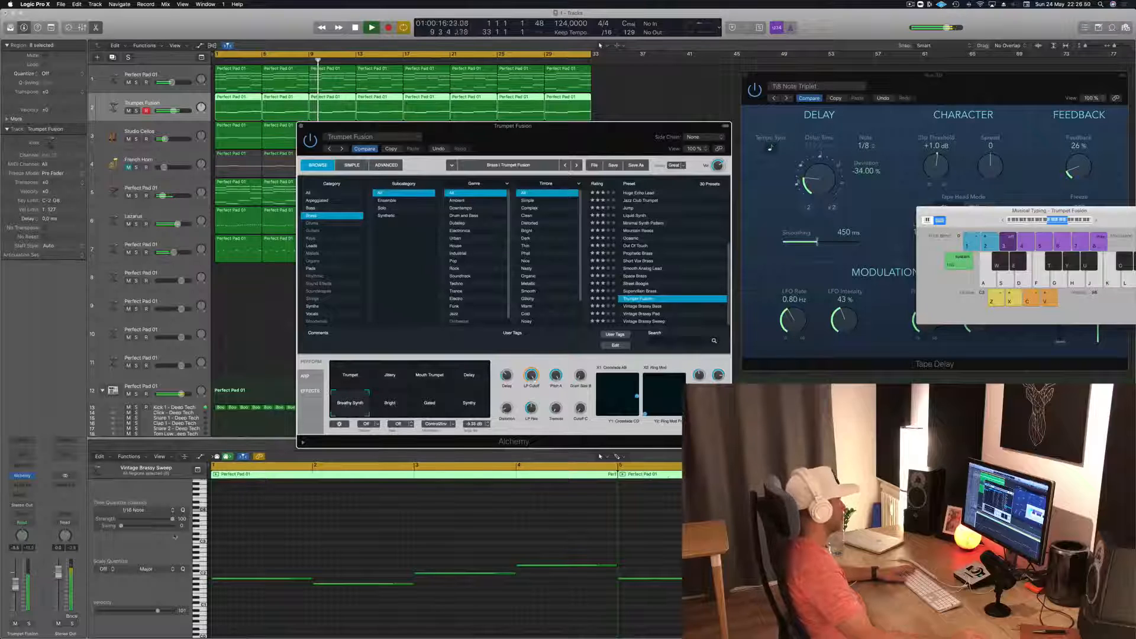
left_click_drag(15, 585, 16, 591)
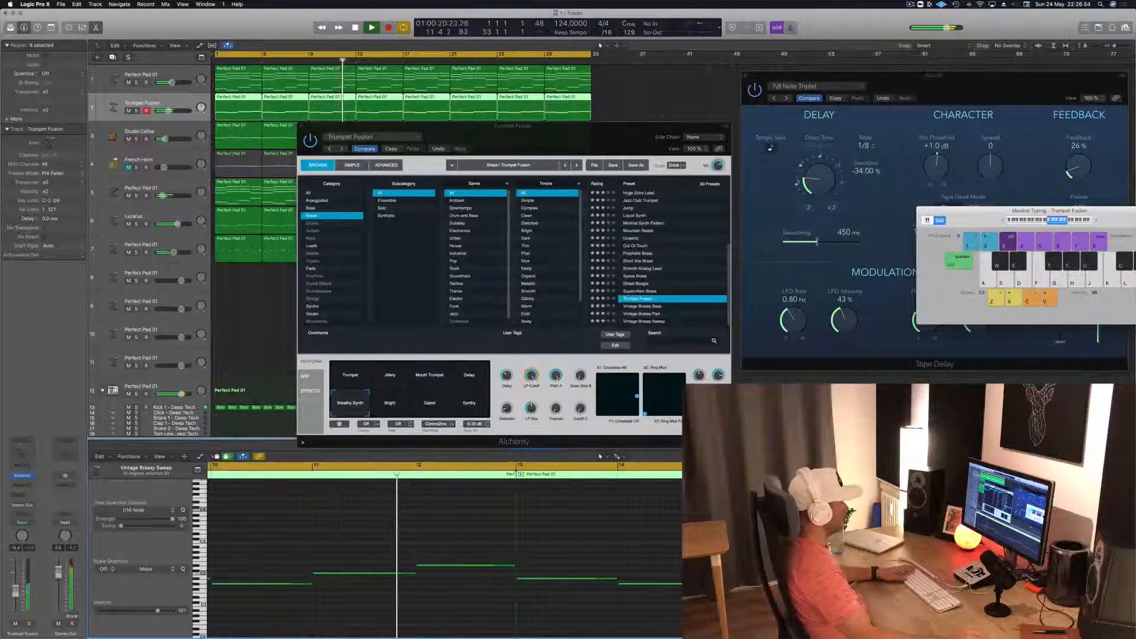
- Load the Supervillain Brass preset on track 2, restart playback from the beginning and lower the track's volume further
left_click(649, 291)
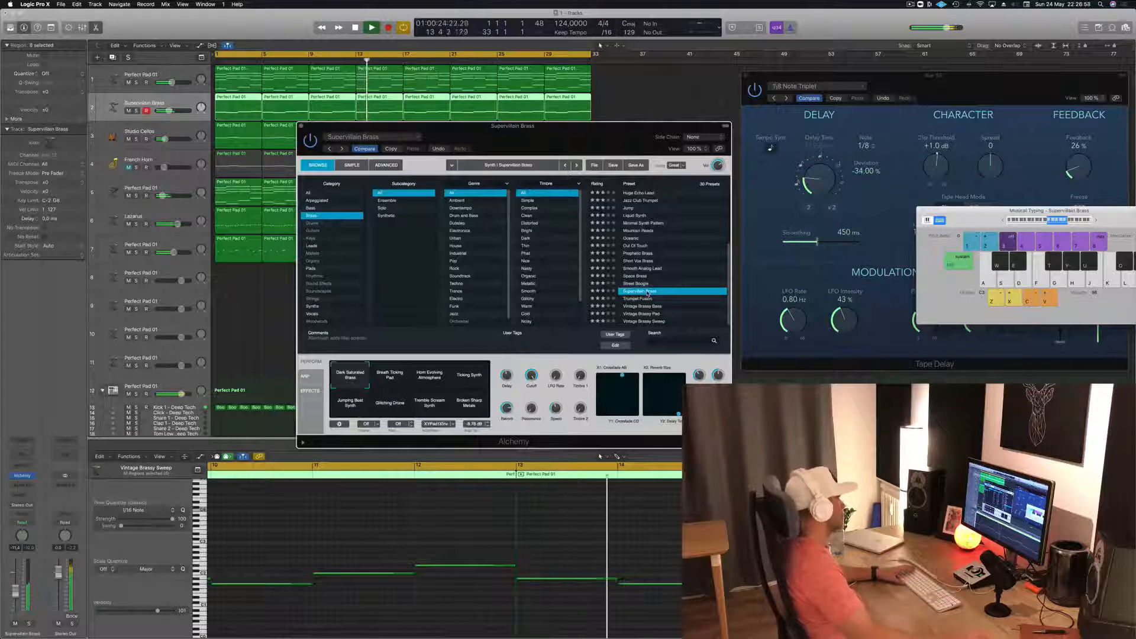
left_click_drag(552, 143, 800, 134)
key("Return")
left_click_drag(16, 593, 16, 599)
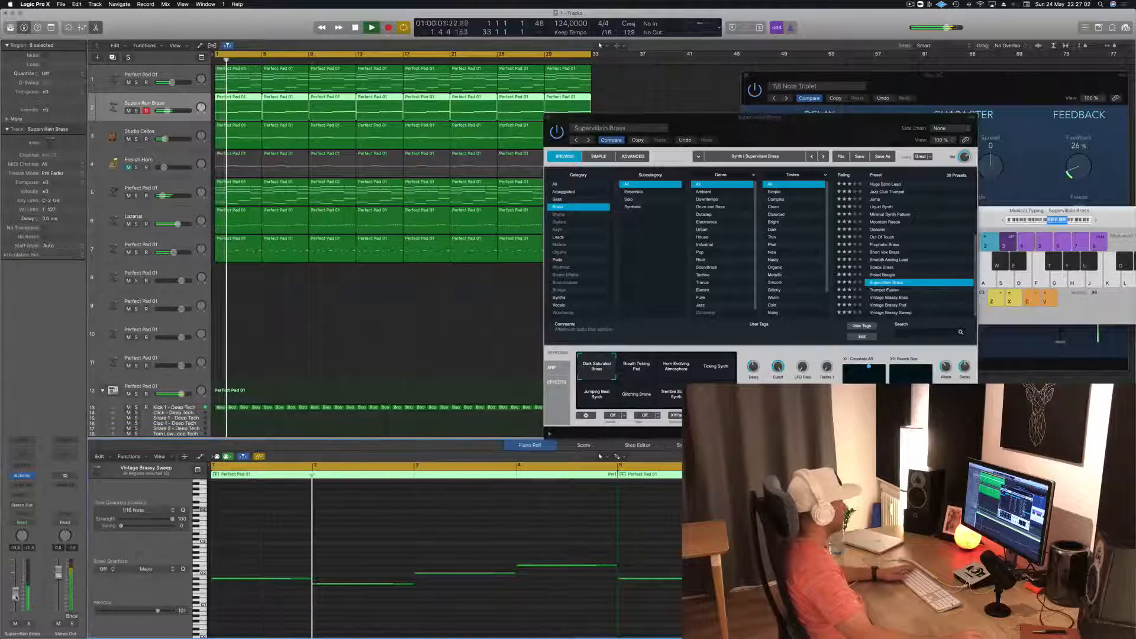
- Try Supervillain Brass's Breath Ticking Pad variation and switch to Horn Evolving Atmosphere
left_click_drag(816, 126, 861, 106)
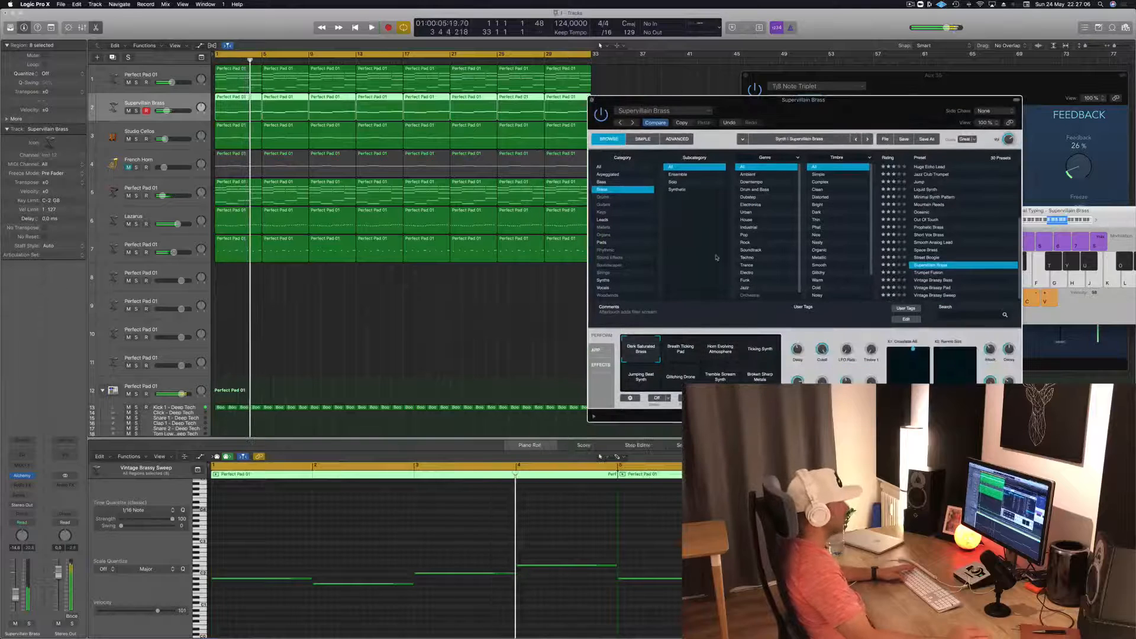
left_click(679, 355)
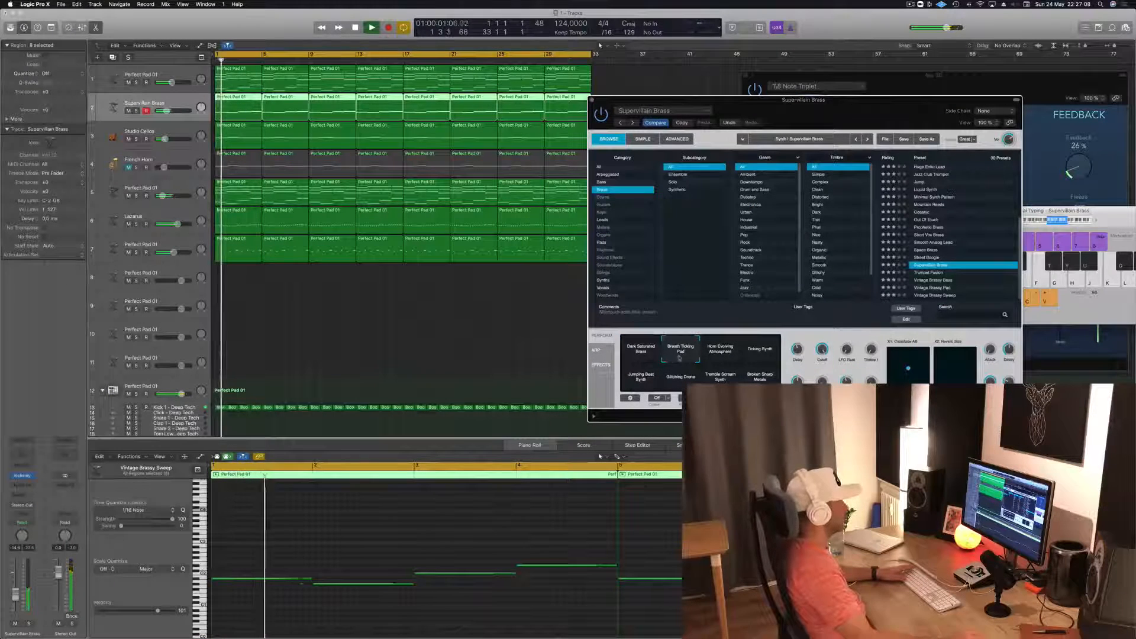
left_click(721, 354)
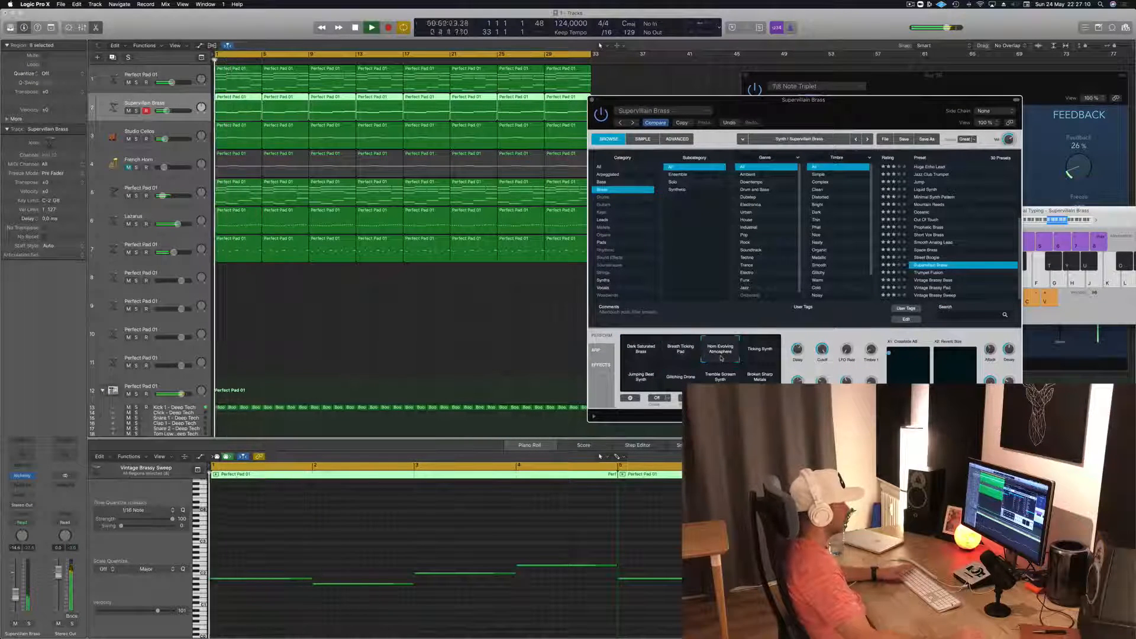
- Audition Supervillain Brass's Ticking Synth, Jumping Beat Synth, Glitching Drone and Tremble Scream Synth variations, and settle on Dark Saturated Brass
left_click(758, 353)
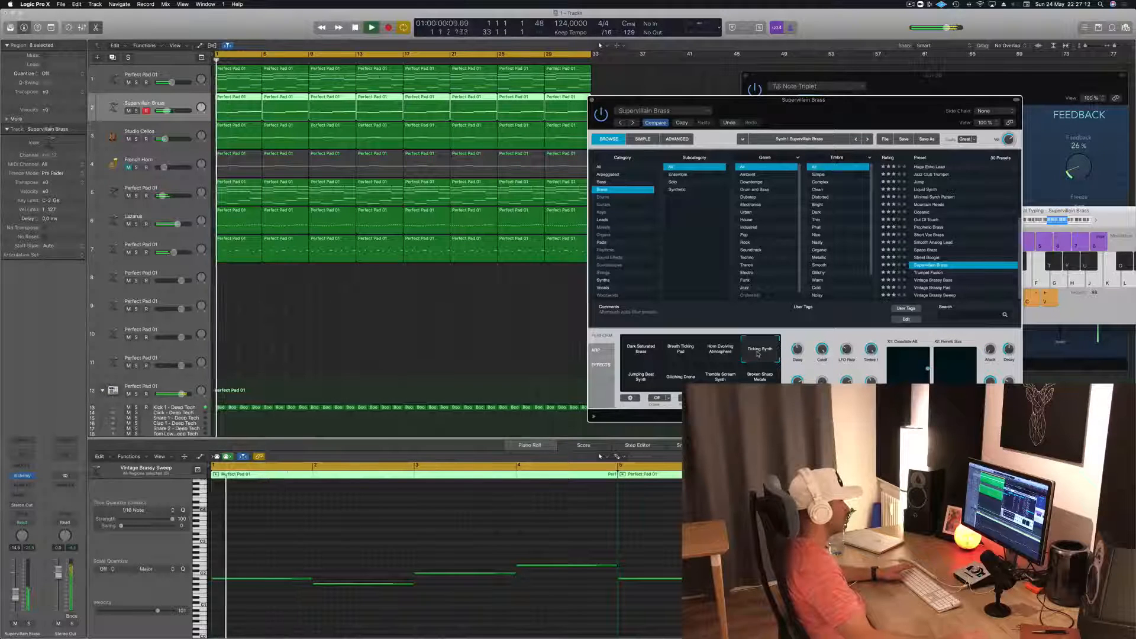
left_click(638, 382)
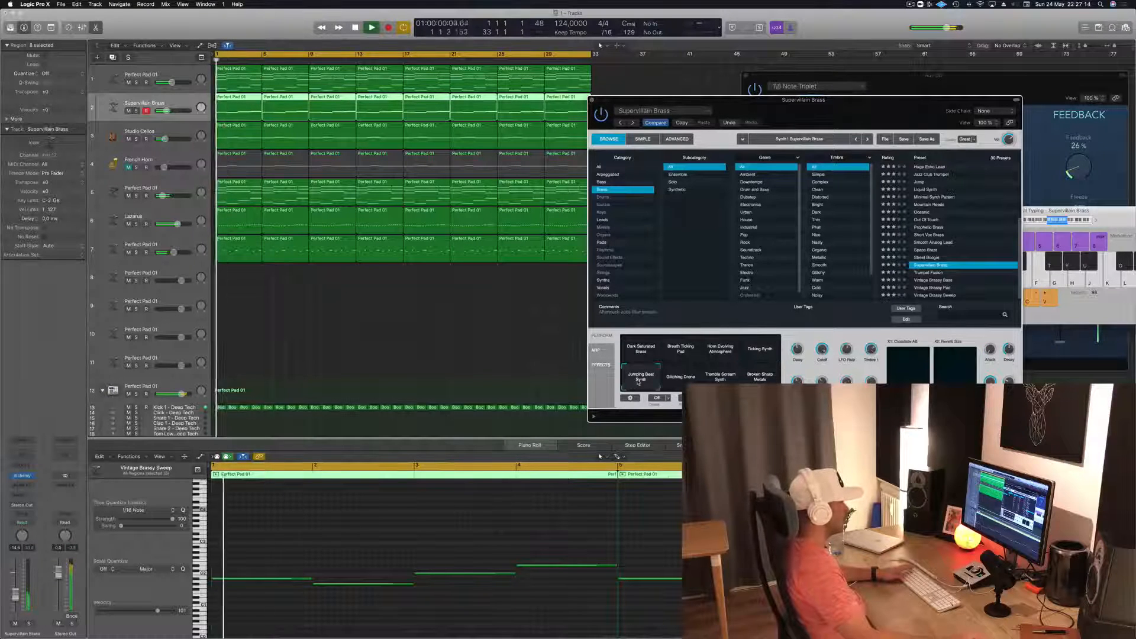
left_click(686, 379)
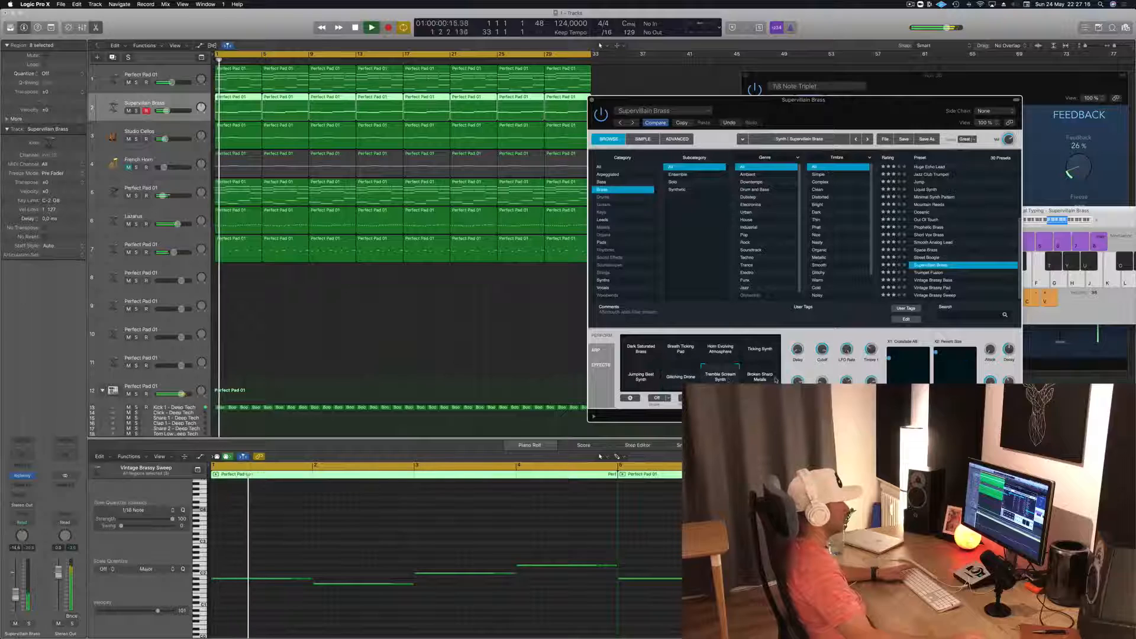
left_click(641, 354)
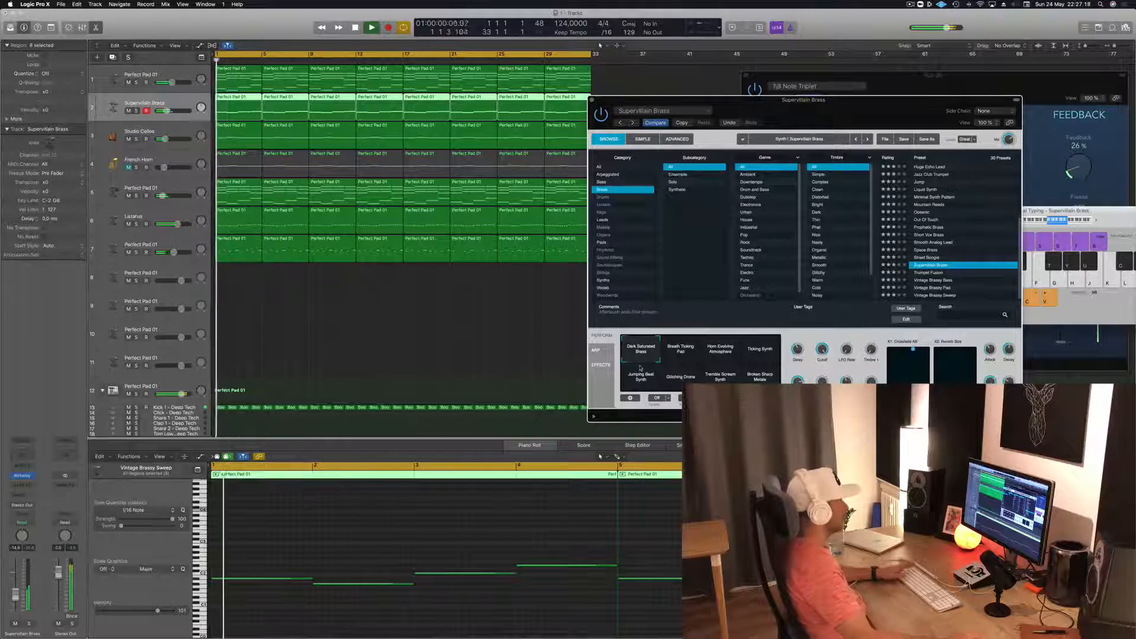
mouse_move(805, 123)
left_mouse_down()
mouse_move(542, 118)
mouse_move(805, 102)
left_mouse_up()
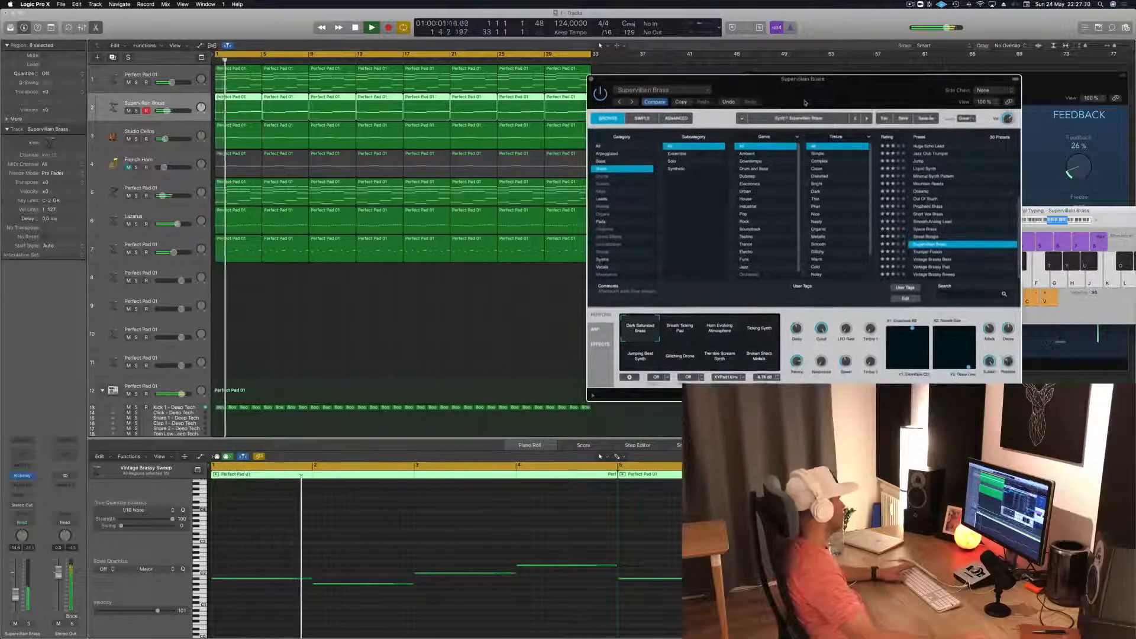
- Add a send from the Supervillain Brass track to Bus 3 and adjust its send level
left_click(179, 109)
key("space")
left_click(17, 496)
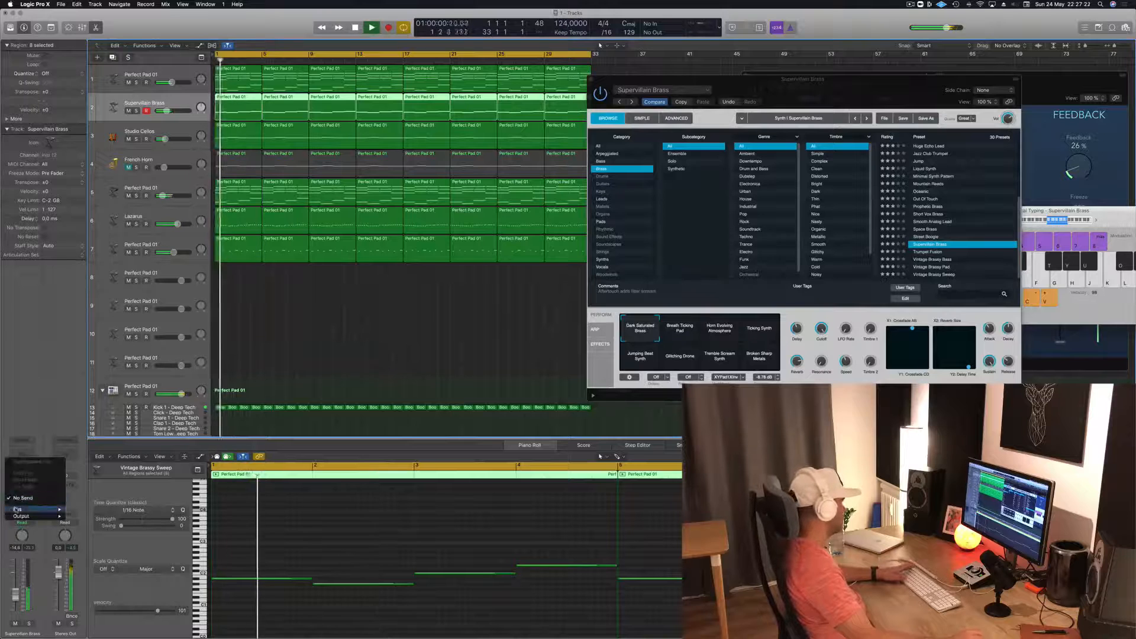
mouse_move(35, 509)
left_click(107, 431)
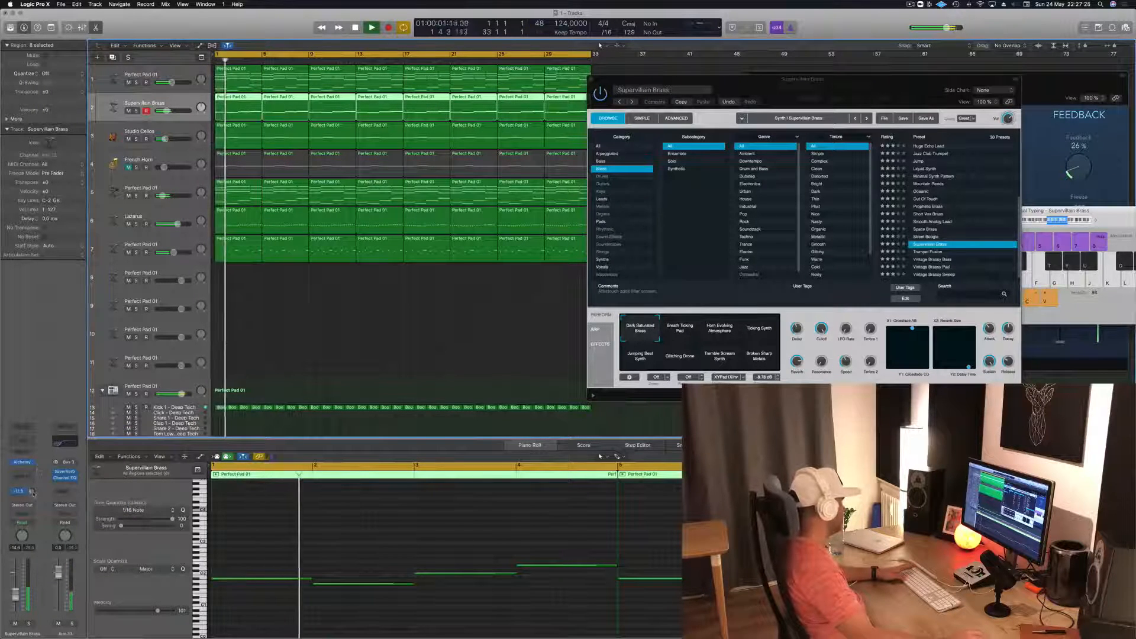
left_click_drag(32, 491, 30, 490)
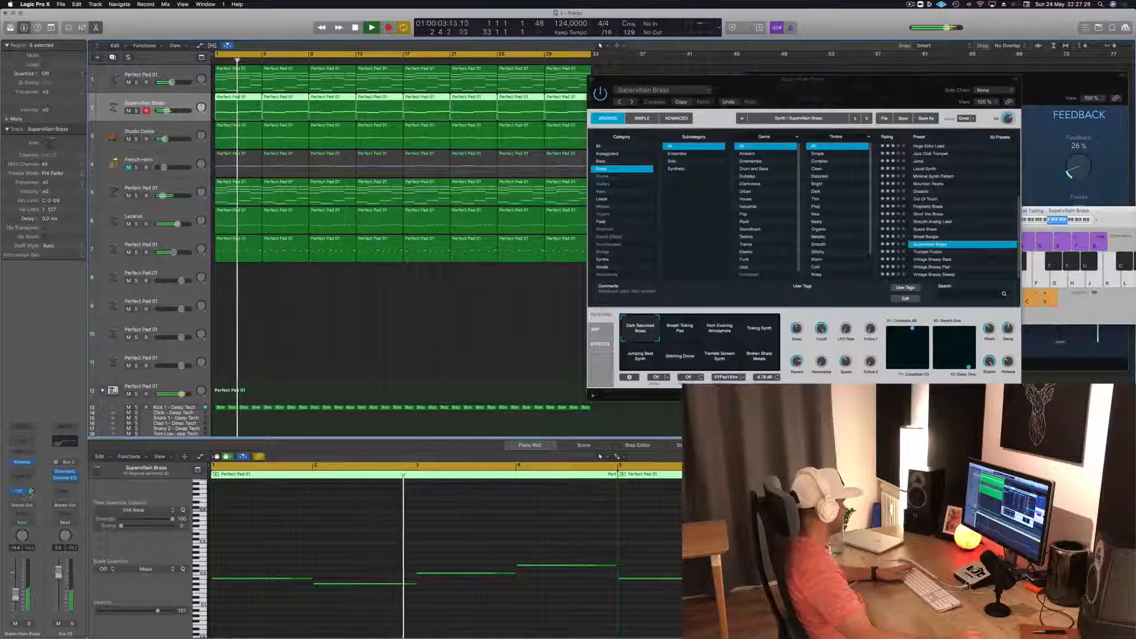
- Add a second send from the Supervillain Brass track to Bus 12, raise its level and restart playback from the beginning
left_click(23, 497)
mouse_move(23, 509)
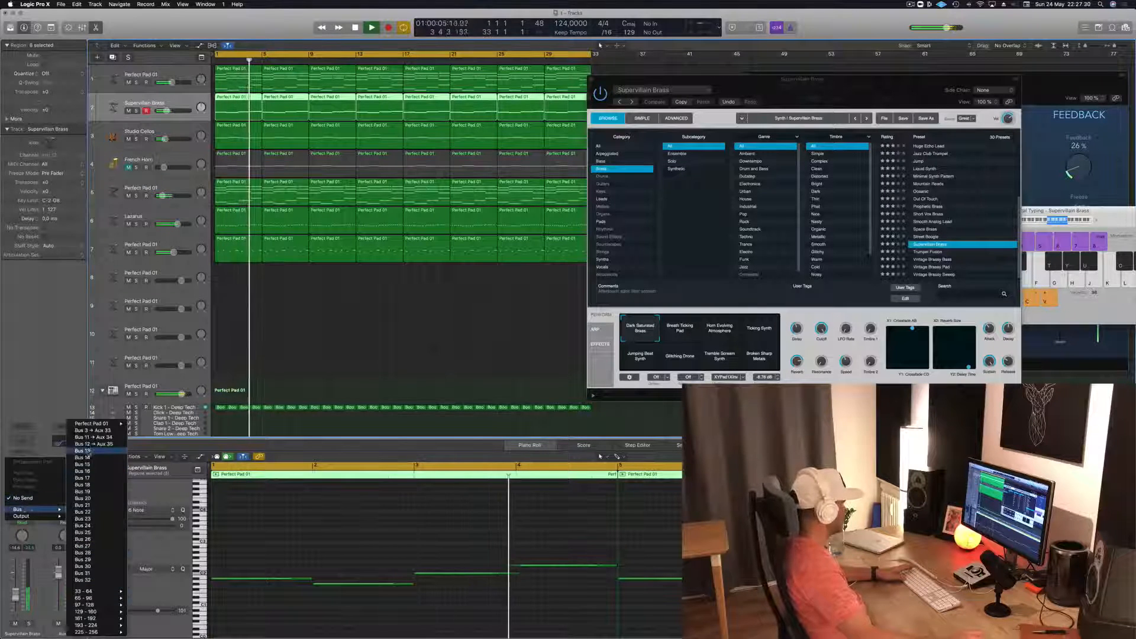
left_click(93, 444)
left_click_drag(32, 491, 35, 473)
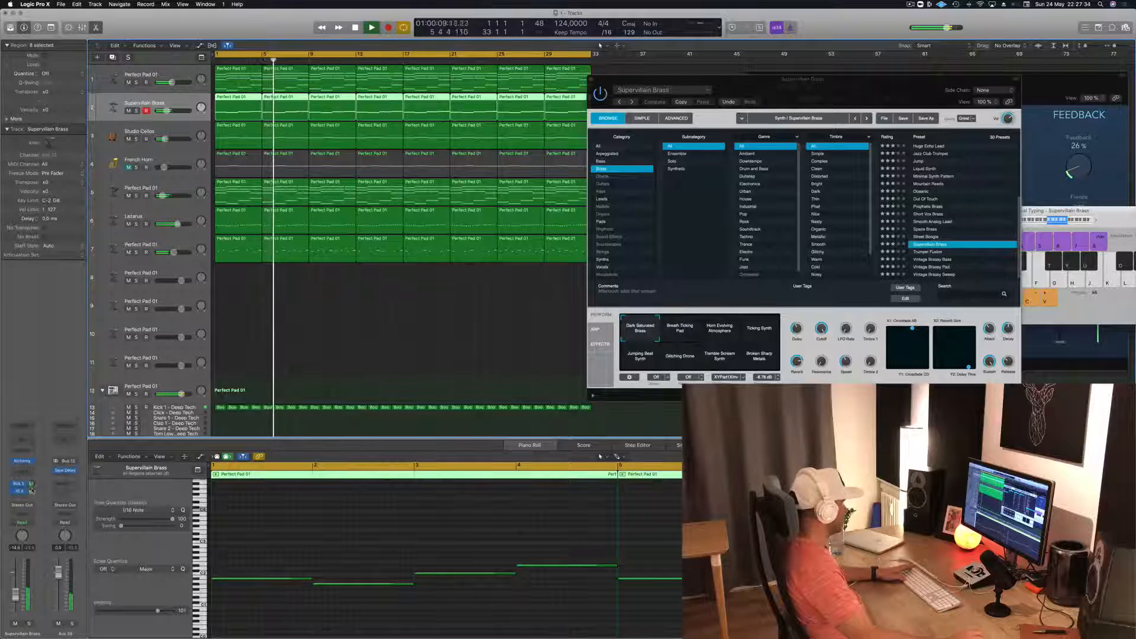
key("Return")
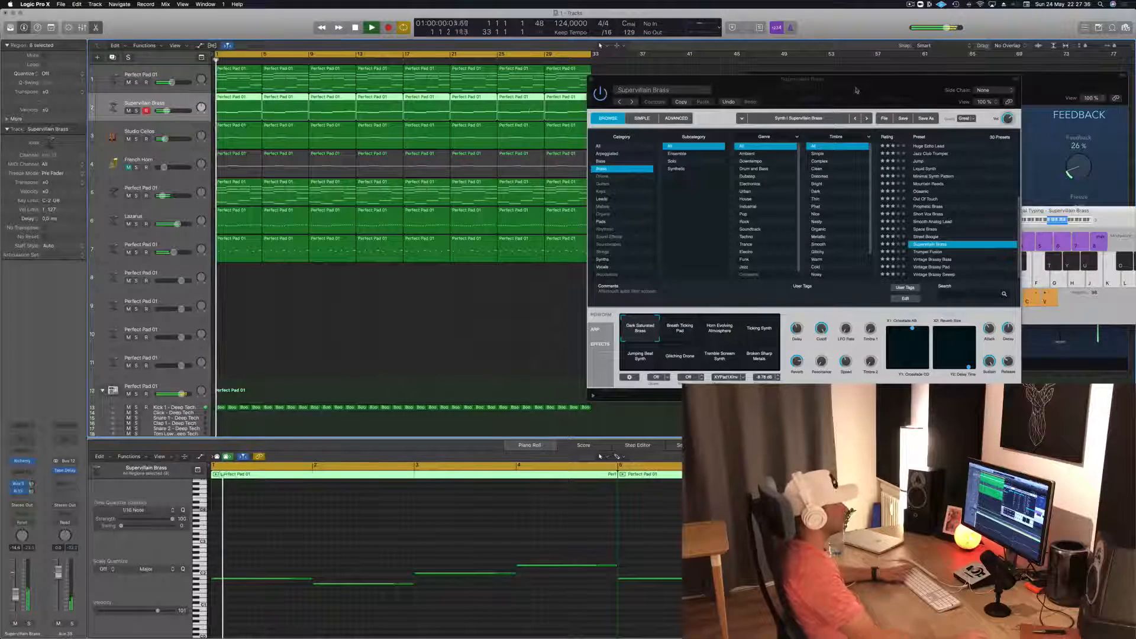
- Try all of track 2's notes an octave higher and an octave lower, and return them to their original octave
left_click_drag(857, 90, 698, 130)
left_click(394, 532)
key("super+a")
key("alt+shift+Up")
key("Return")
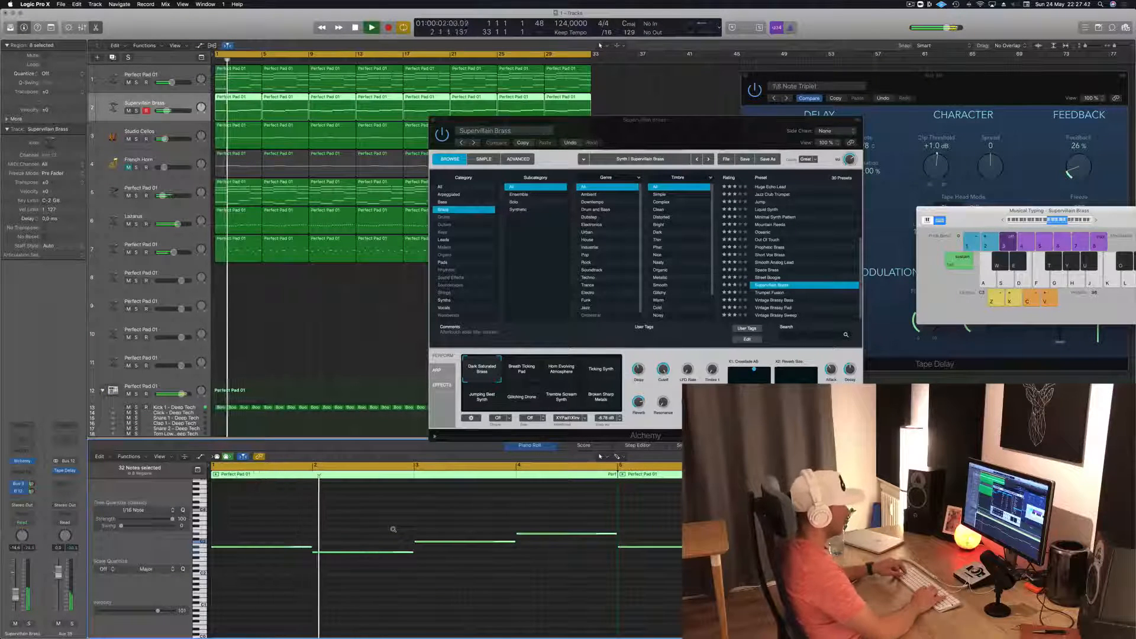
key("alt+shift+Down")
key("alt+shift+Down")
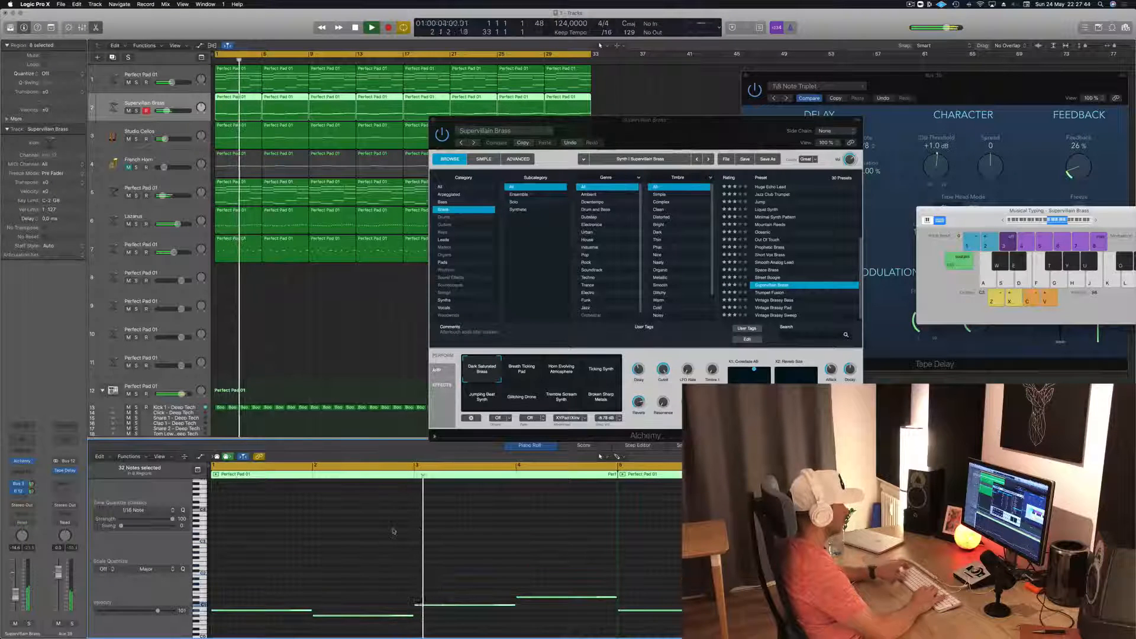
key("alt+shift+Up")
key("Return")
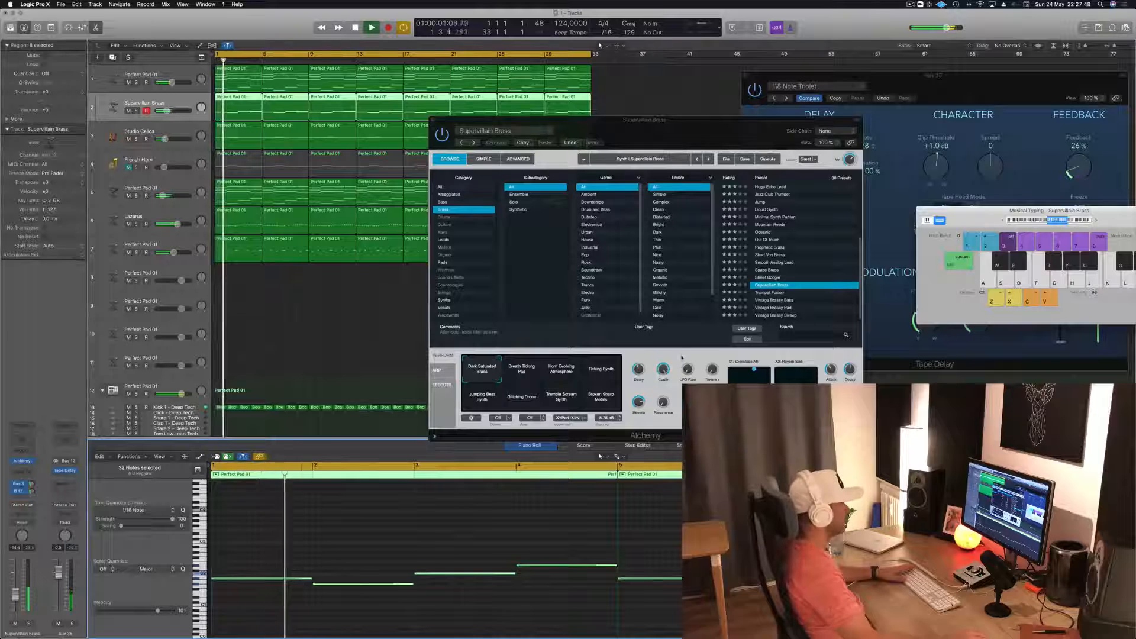
- Adjust Supervillain Brass's tone knobs in Alchemy and solo track 2 to hear it alone from the beginning
left_click_drag(654, 370, 663, 390)
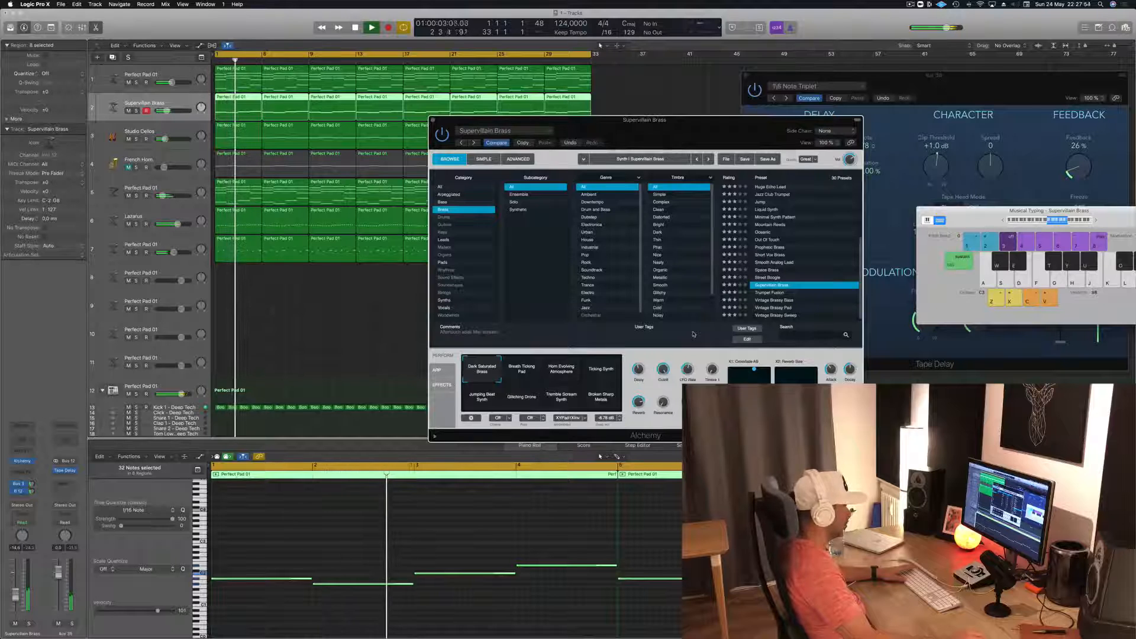
key("Return")
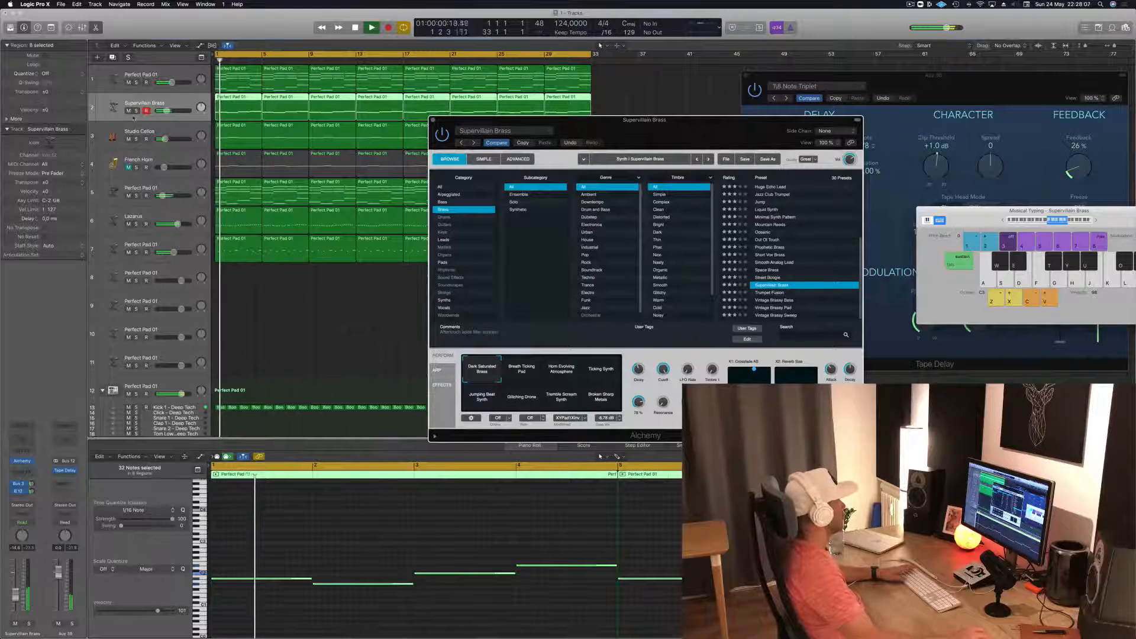
left_click(136, 112)
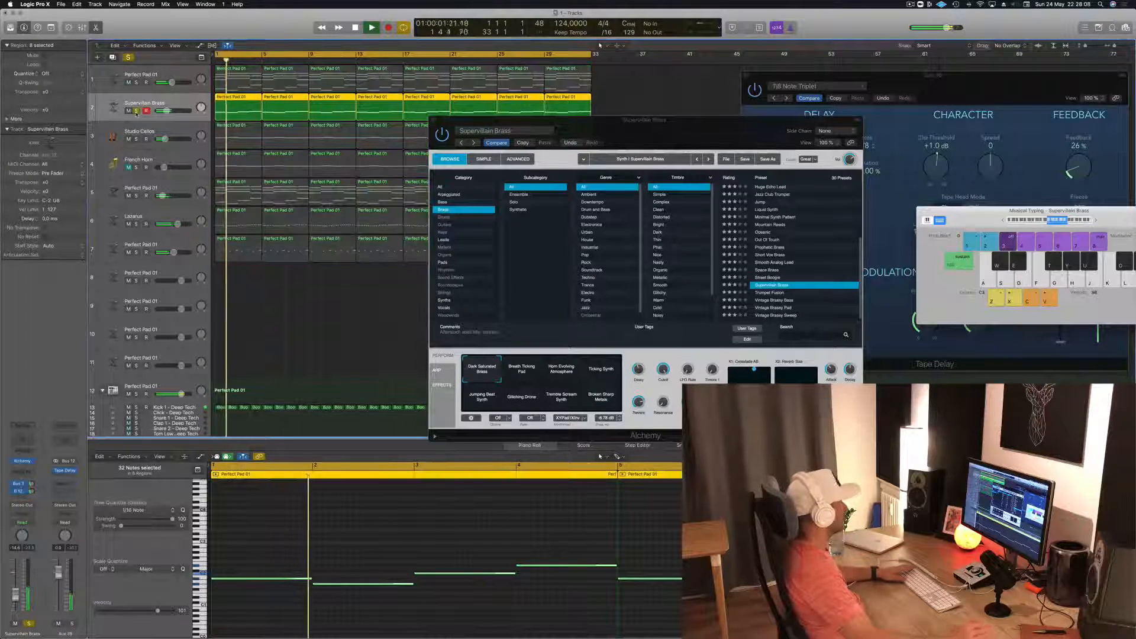
left_click_drag(681, 130, 780, 95)
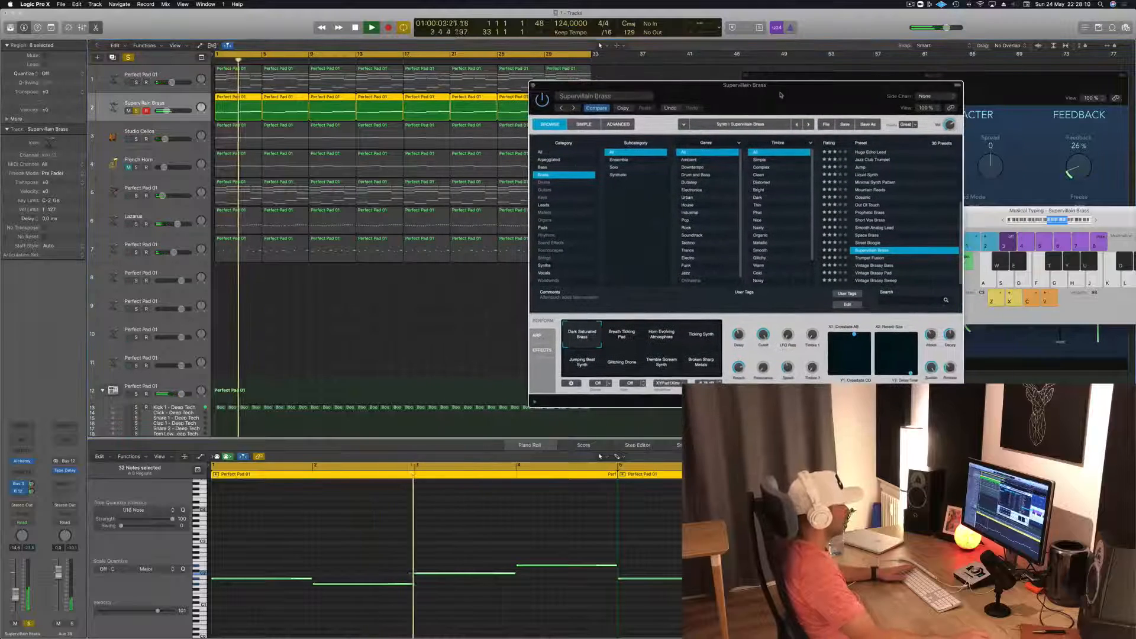
key("space")
key("space")
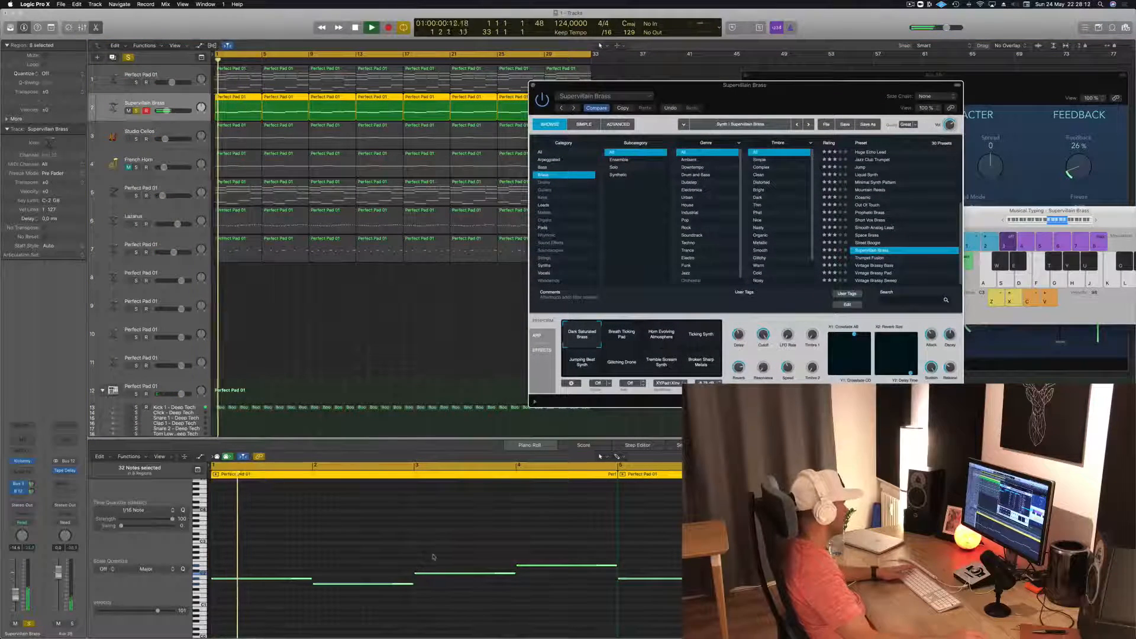
- Replay the soloed brass track from the beginning while trying Alchemy's LFO Rate and Timbre 1 controls
key("space")
key("space")
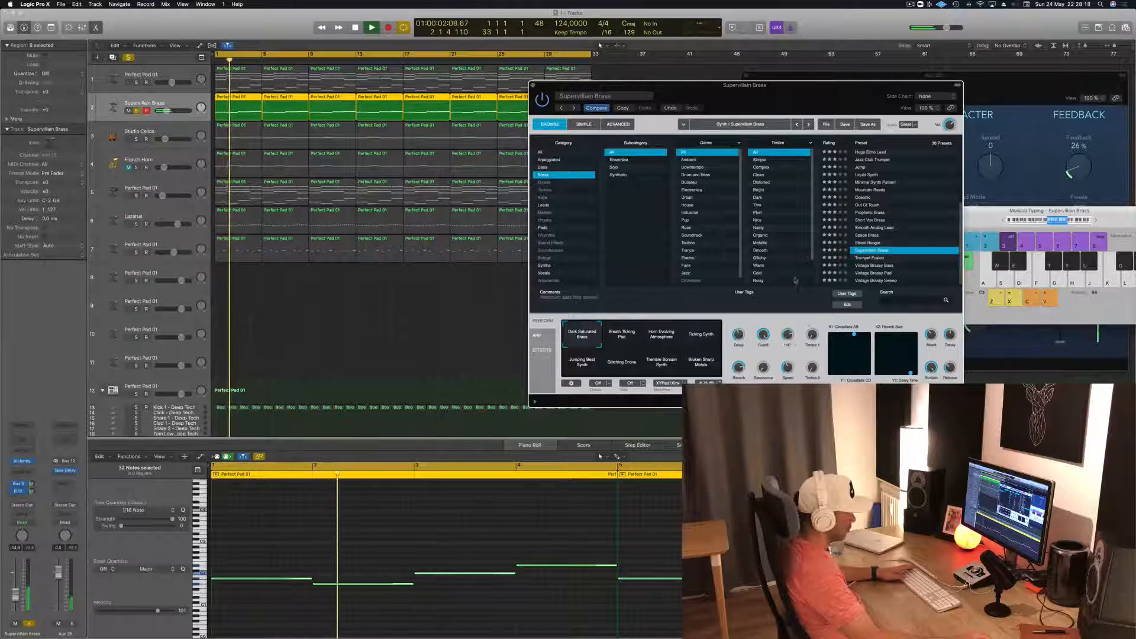
key("space")
key("space")
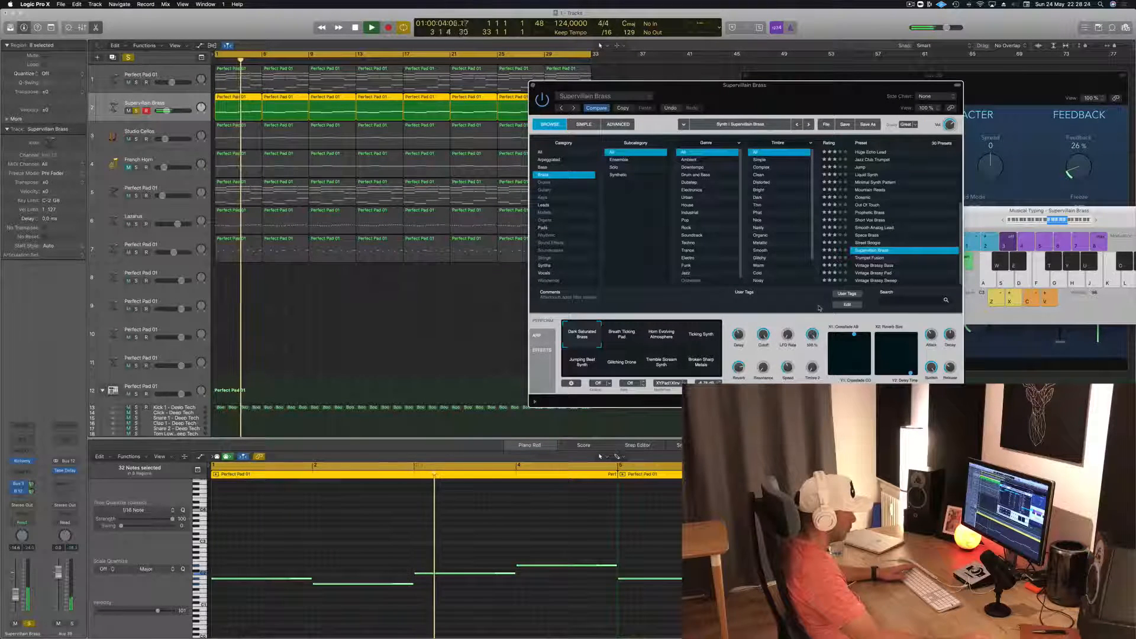
key("space")
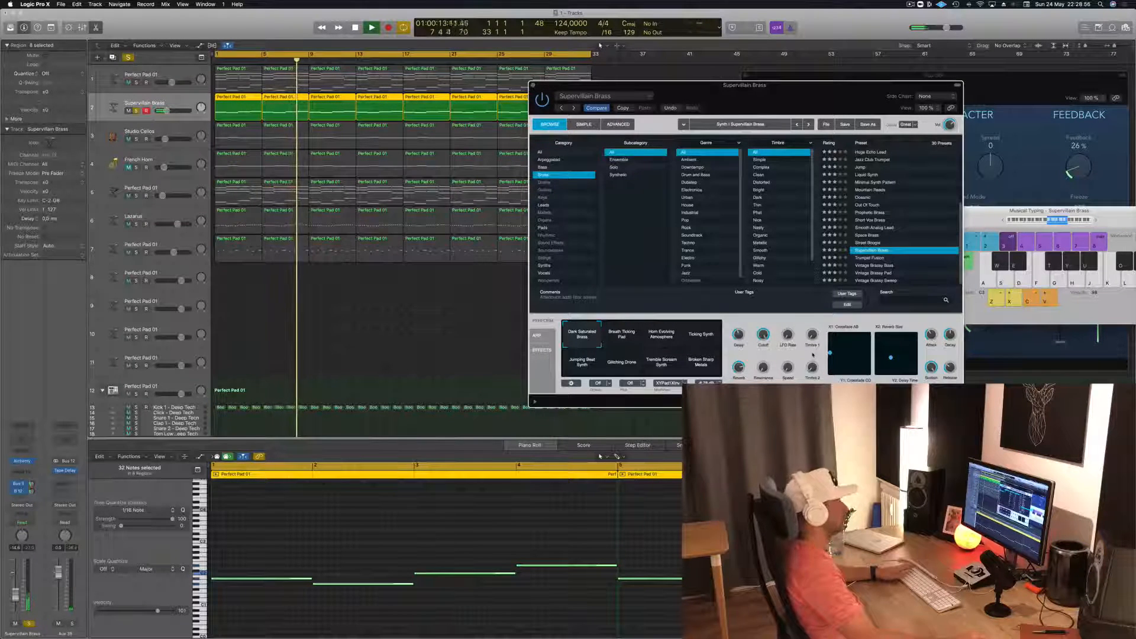
- Set the crossfade pad to its maximum on both axes, set the Reverb Size/Delay Time pad low, and restart playback
mouse_move(831, 354)
left_mouse_down()
mouse_move(838, 339)
mouse_move(849, 356)
left_mouse_up()
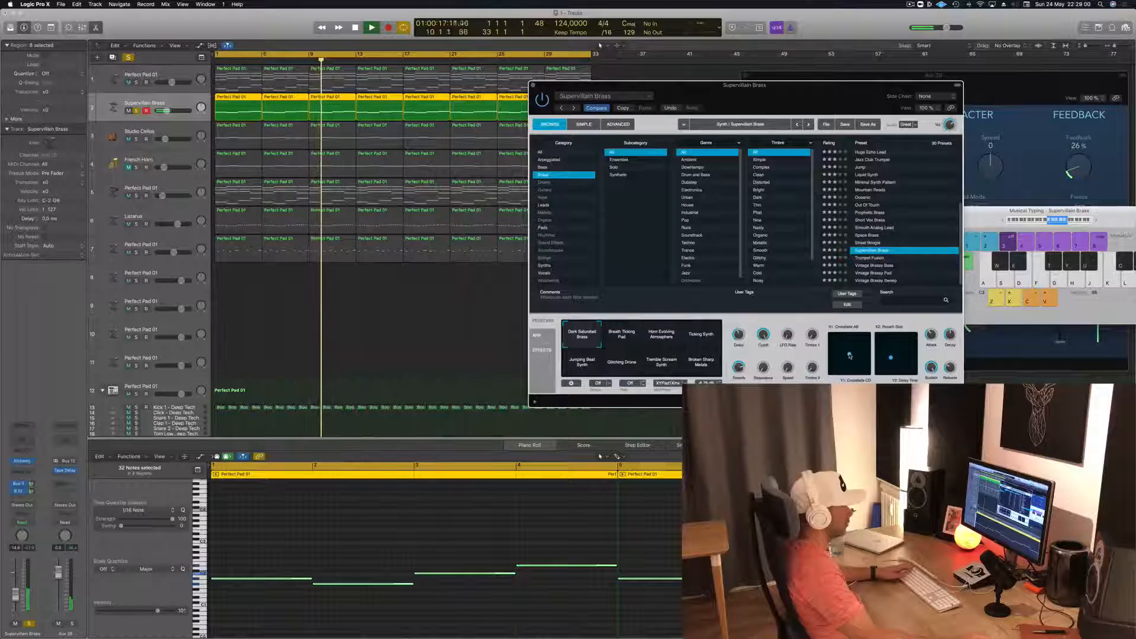
left_click_drag(891, 357, 877, 316)
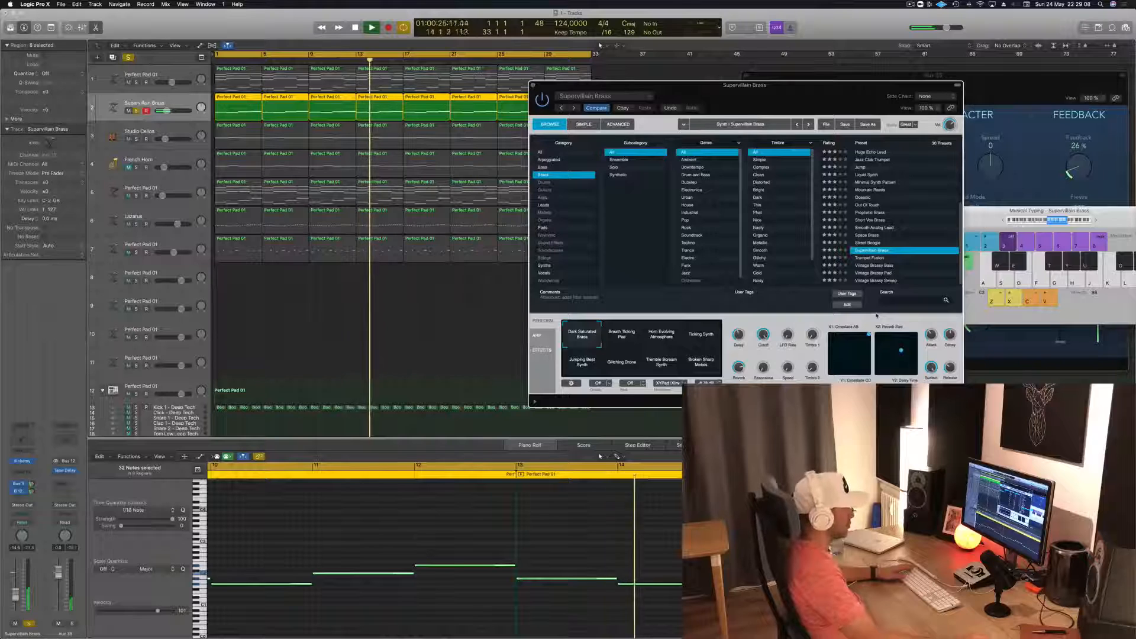
left_click_drag(902, 351, 882, 363)
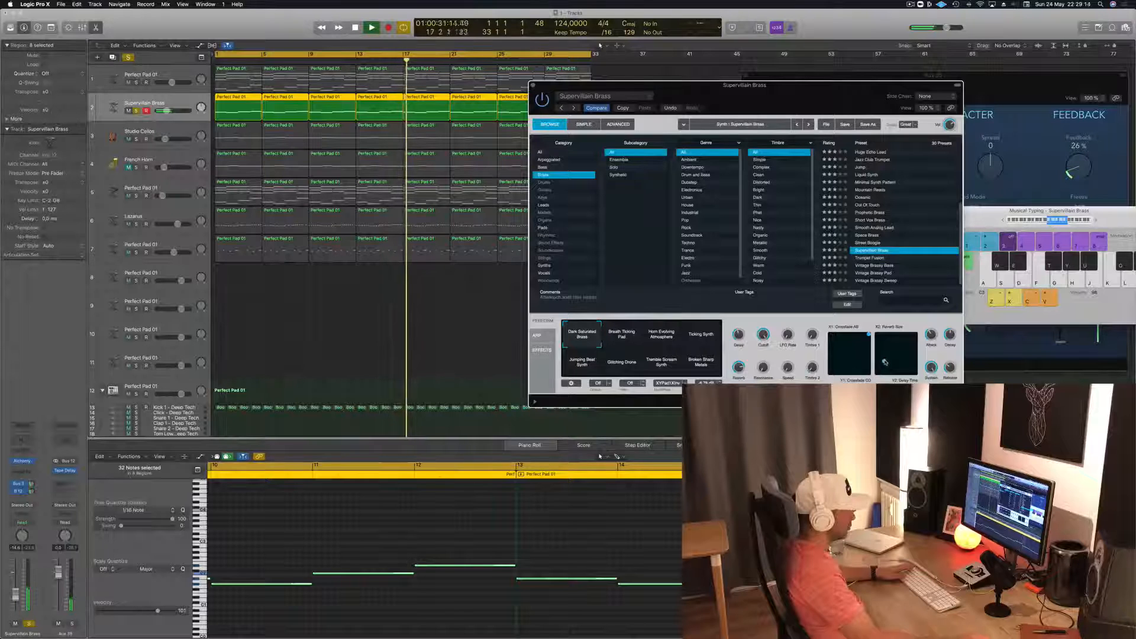
key("Return")
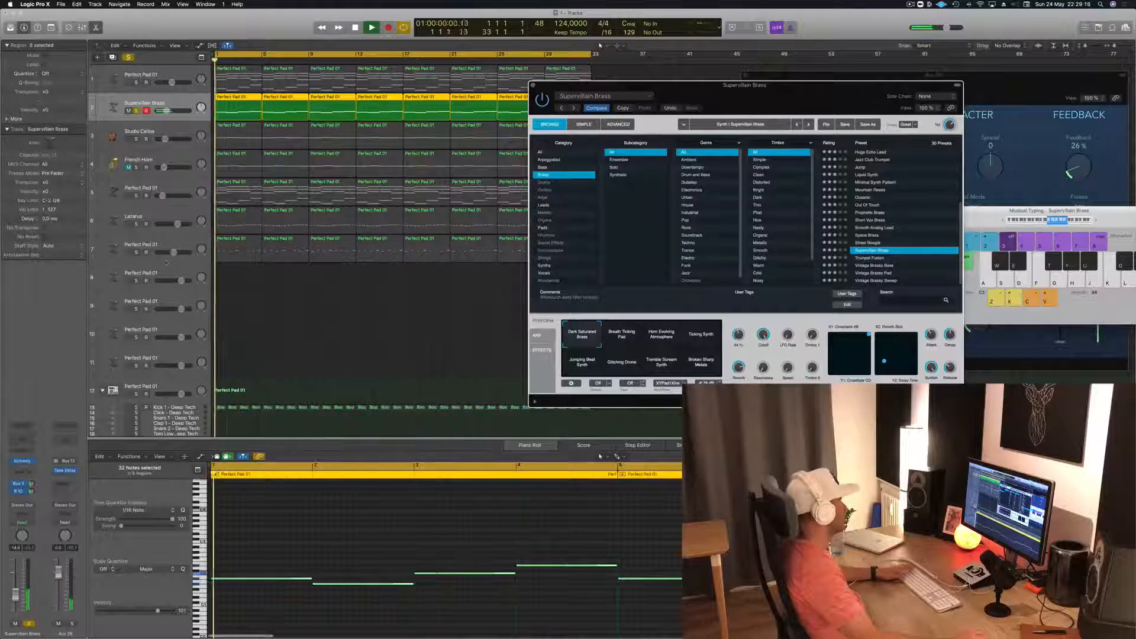
- Unsolo track 2 and replay the full arrangement from the beginning
left_click(136, 110)
key("space")
key("space")
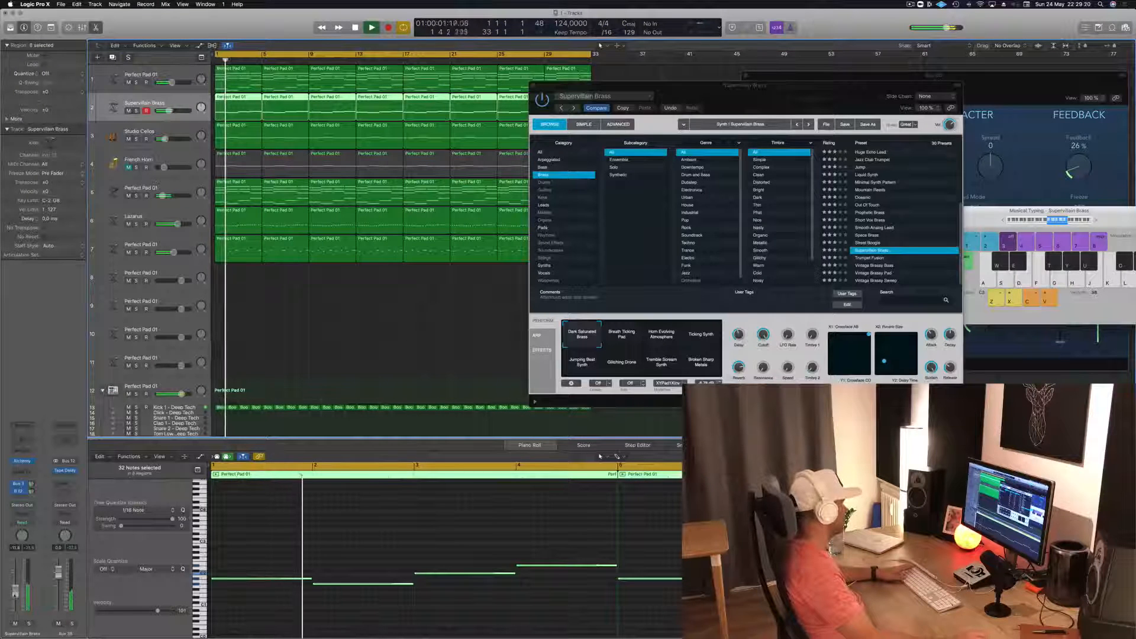
key("Return")
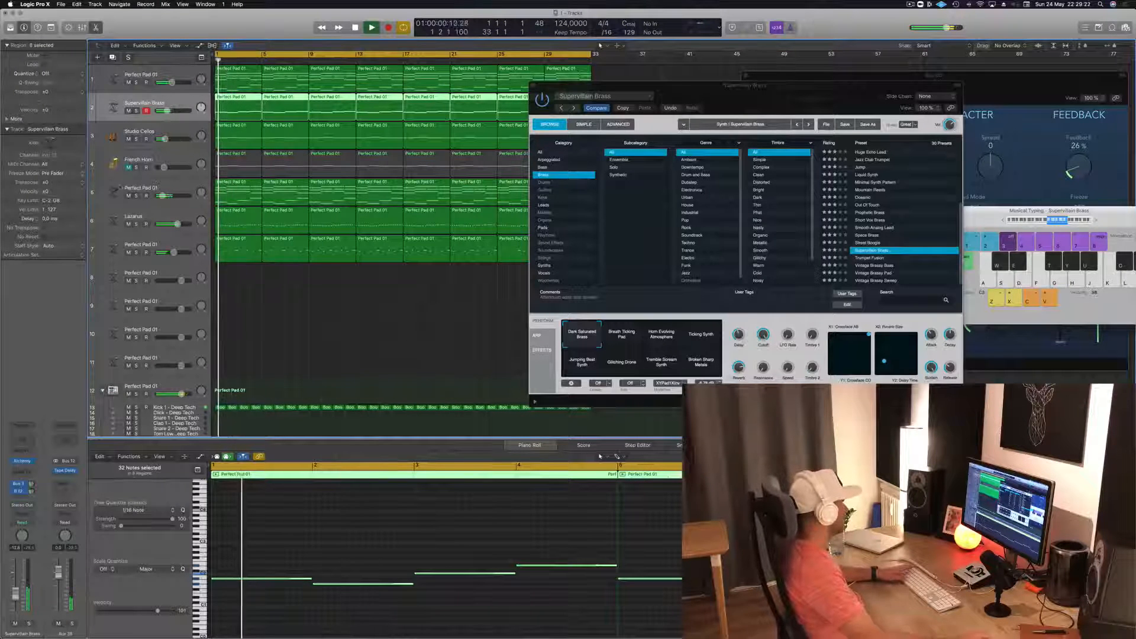
- Mute the Perfect Pad 01 track 5, unmute the French Horn track and restart playback from the beginning
left_click(128, 195)
left_click(142, 188)
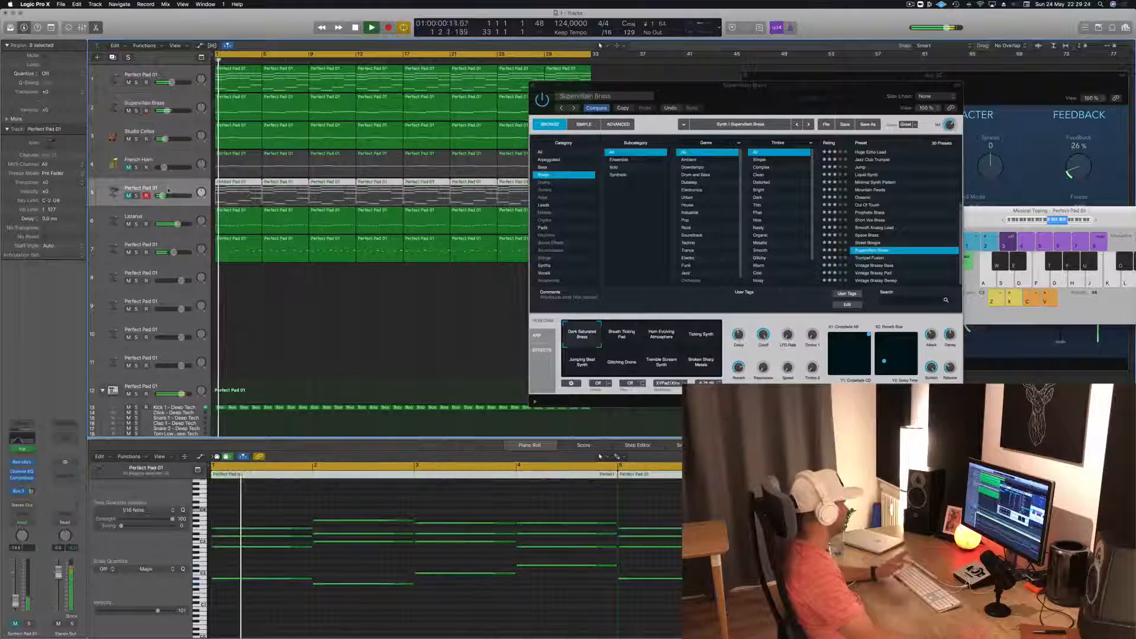
left_click(129, 167)
key("Return")
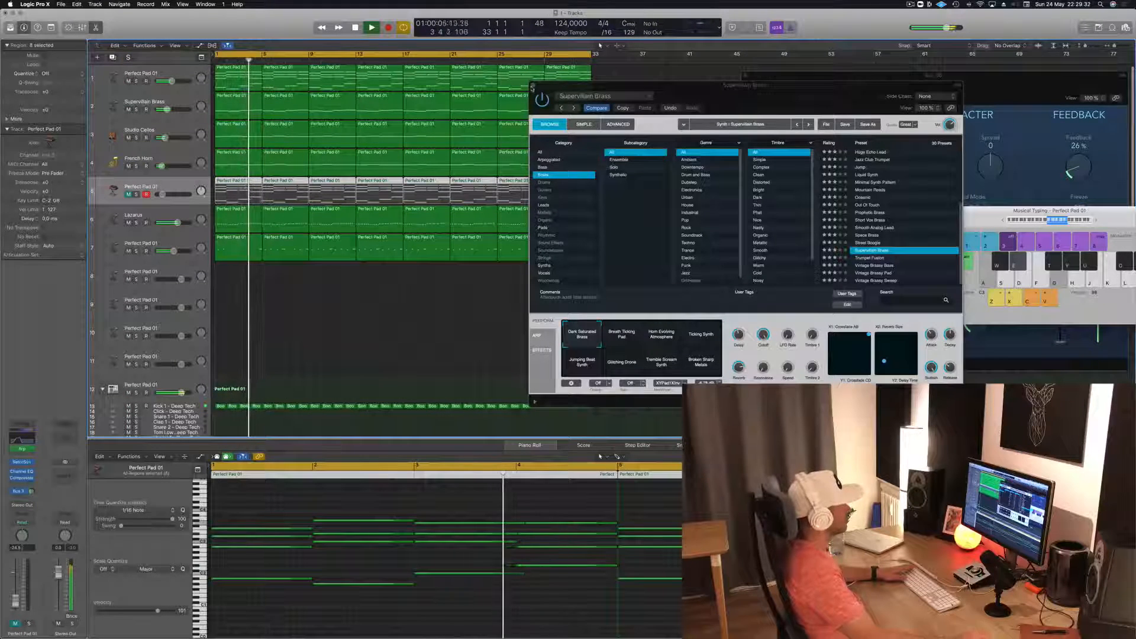
- Close the Supervillain Brass instrument window, clear the region selection and replay the arrangement from the beginning
left_click(534, 87)
left_click(301, 315)
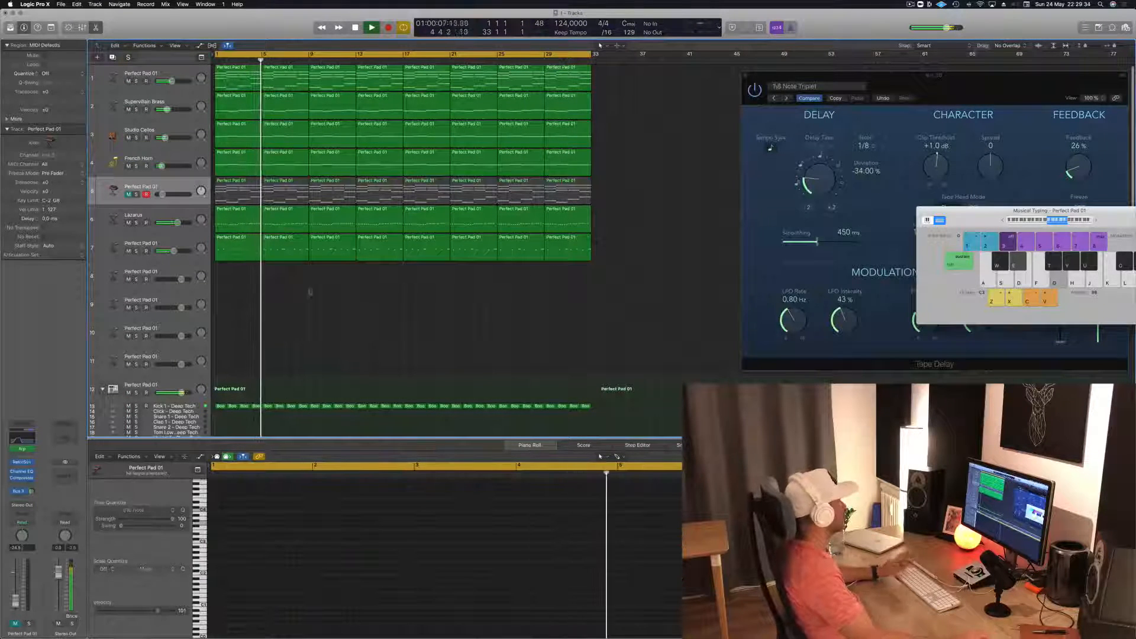
key("Return")
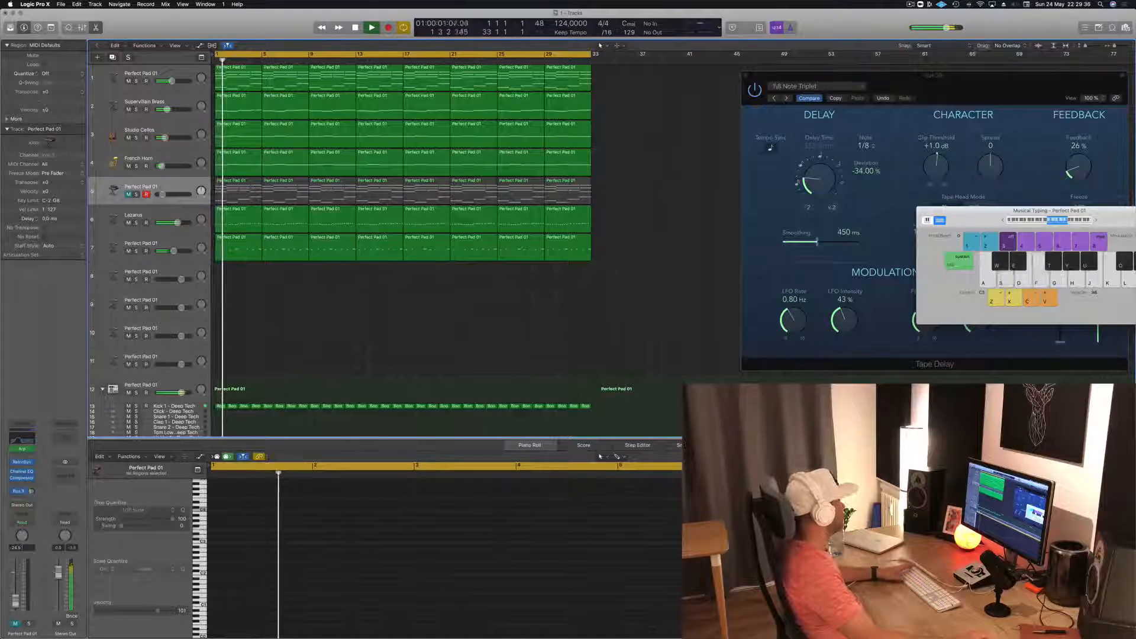
- Mute the Lazarus track, select the first region on track 7 and replay the arrangement from the beginning
left_click(129, 223)
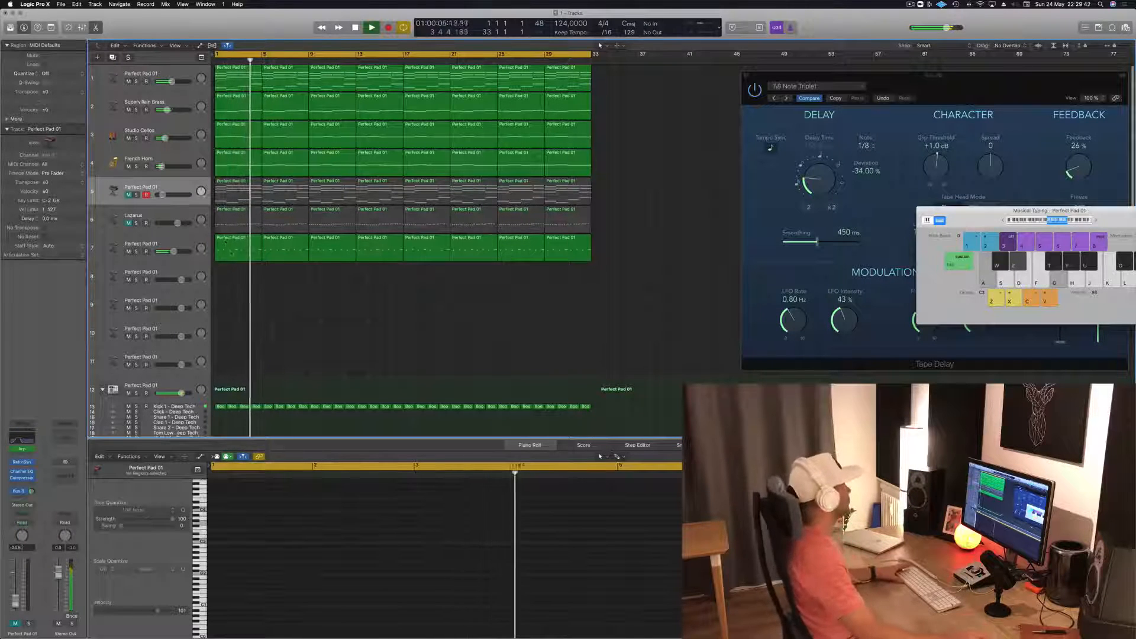
left_click(224, 251)
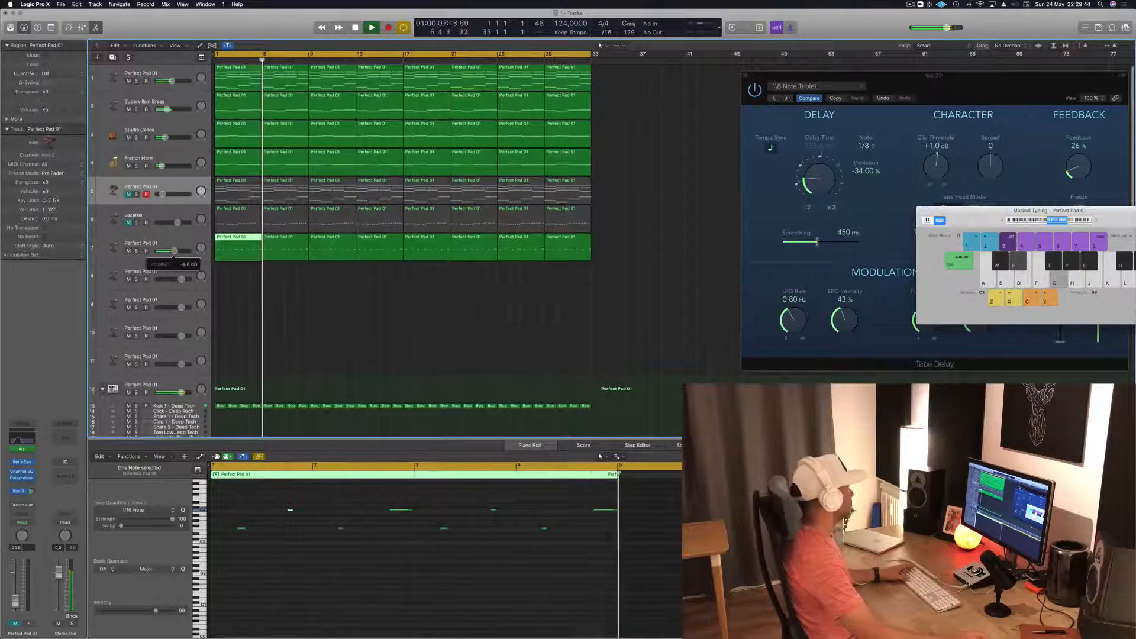
key("Return")
- Mute and unmute the Kick 1 track to compare, clear the region selection and replay the arrangement from the beginning
left_click(155, 407)
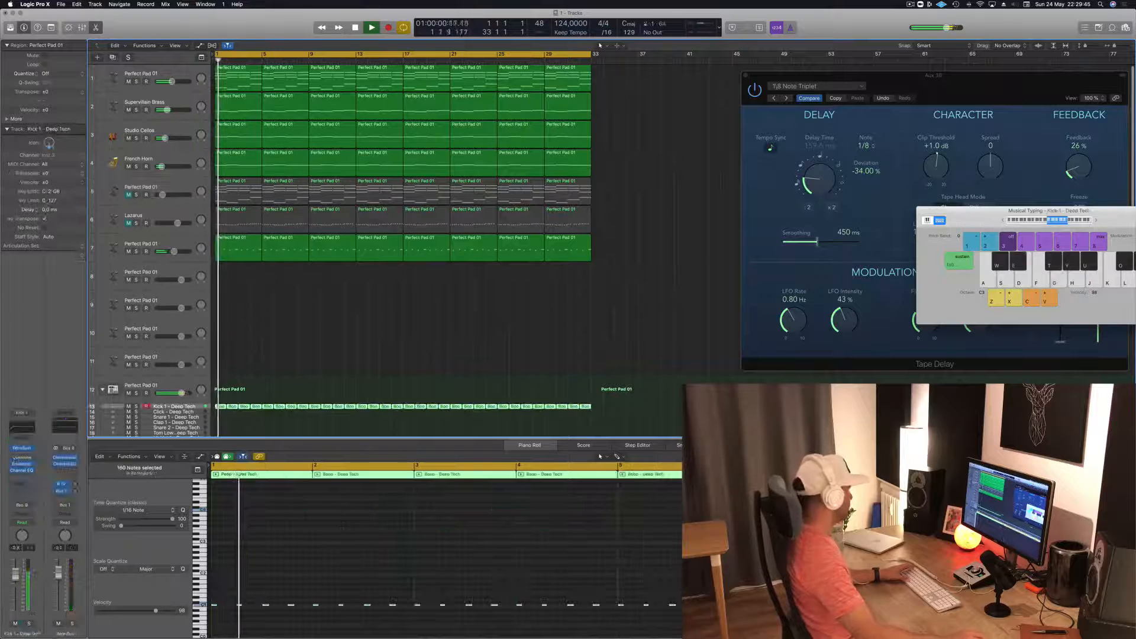
left_click(128, 407)
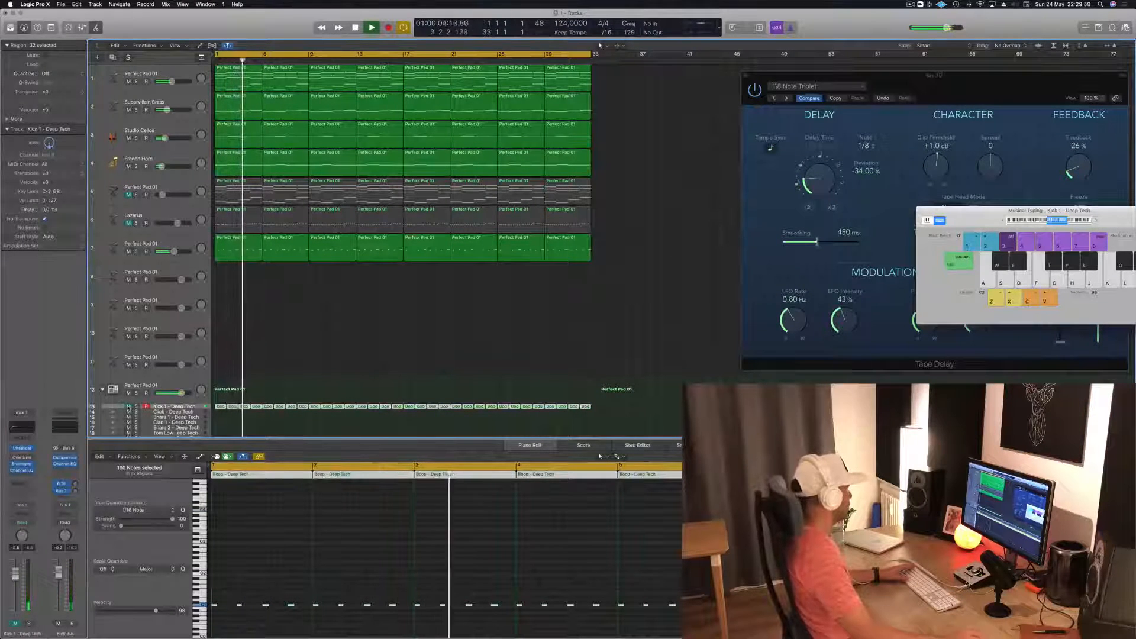
left_click(129, 407)
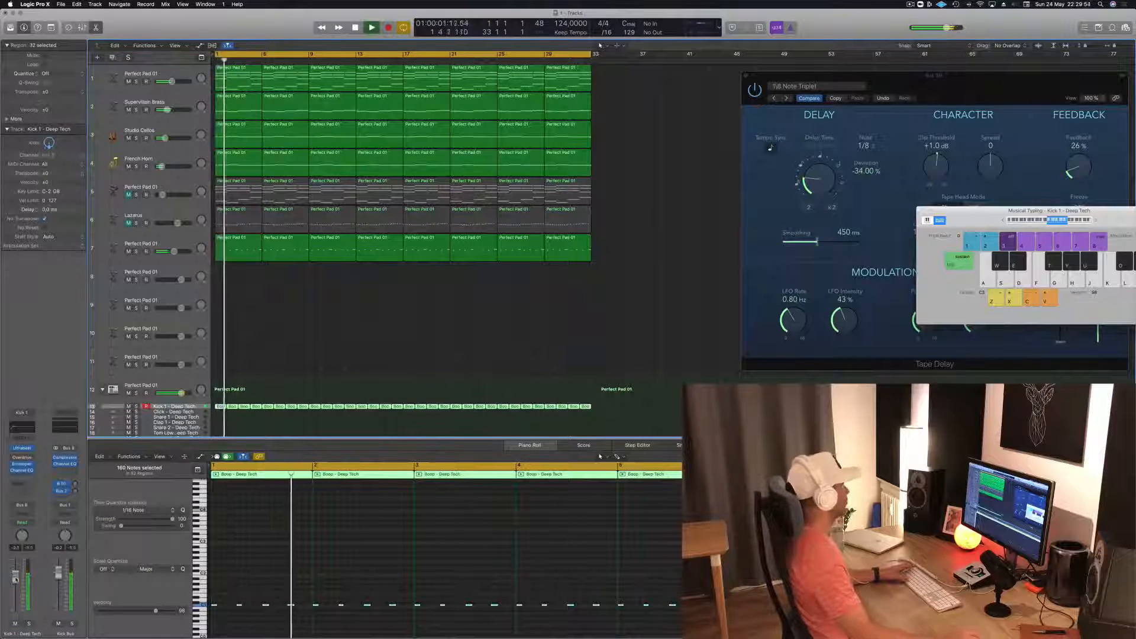
left_click(271, 346)
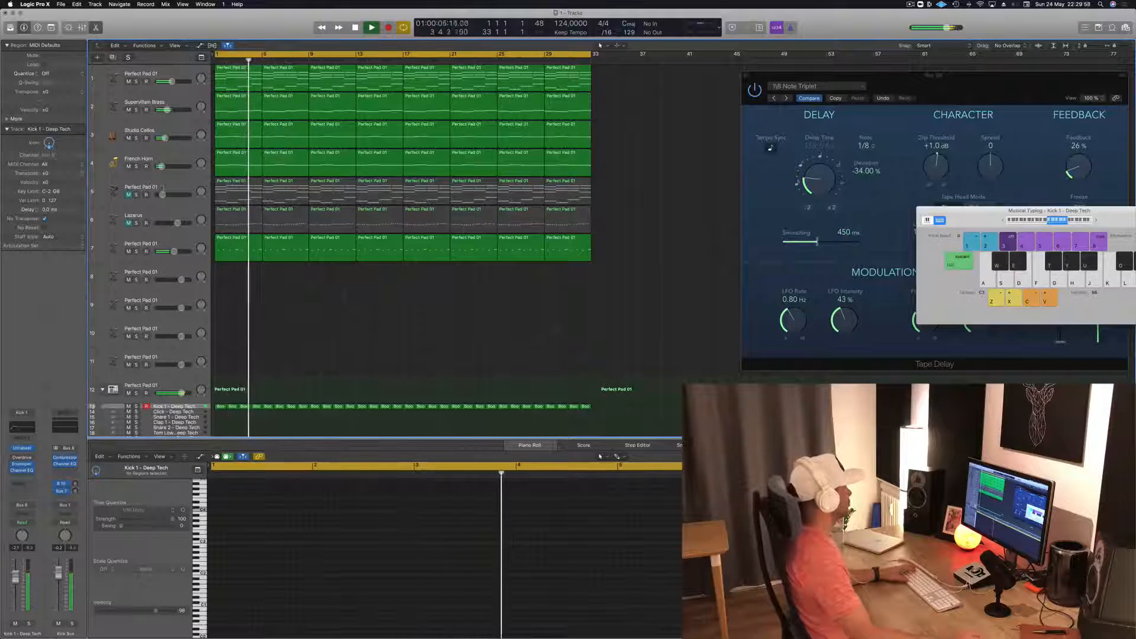
key("Return")
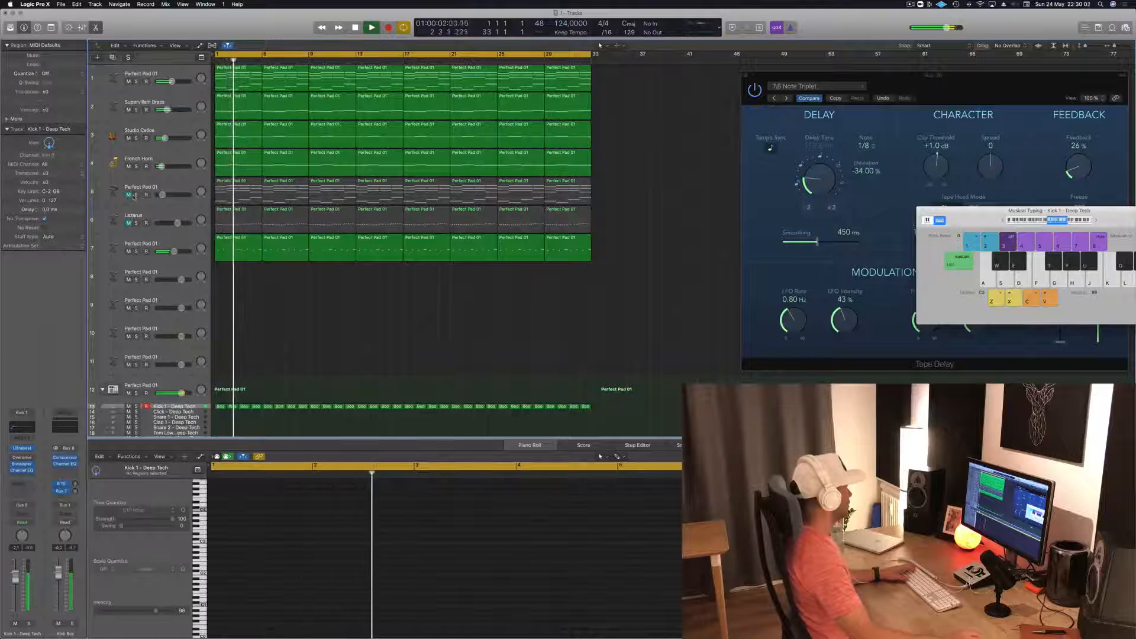
- Mute and unmute the Perfect Pad 01 track 1 during playback to judge its contribution to the arrangement
left_click(182, 70)
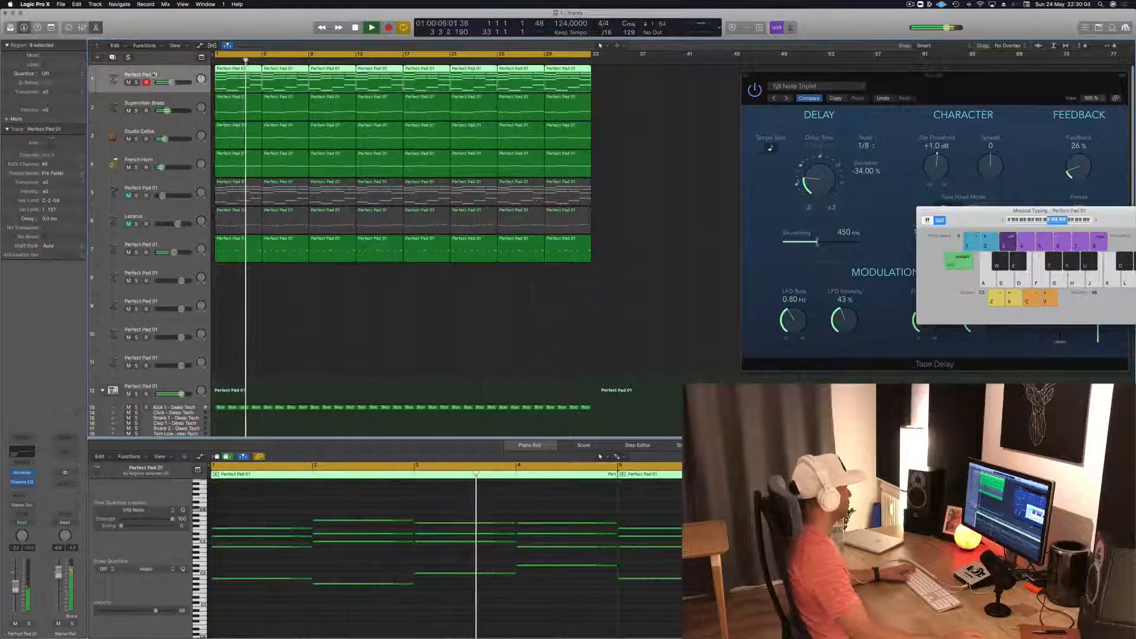
left_click(15, 623)
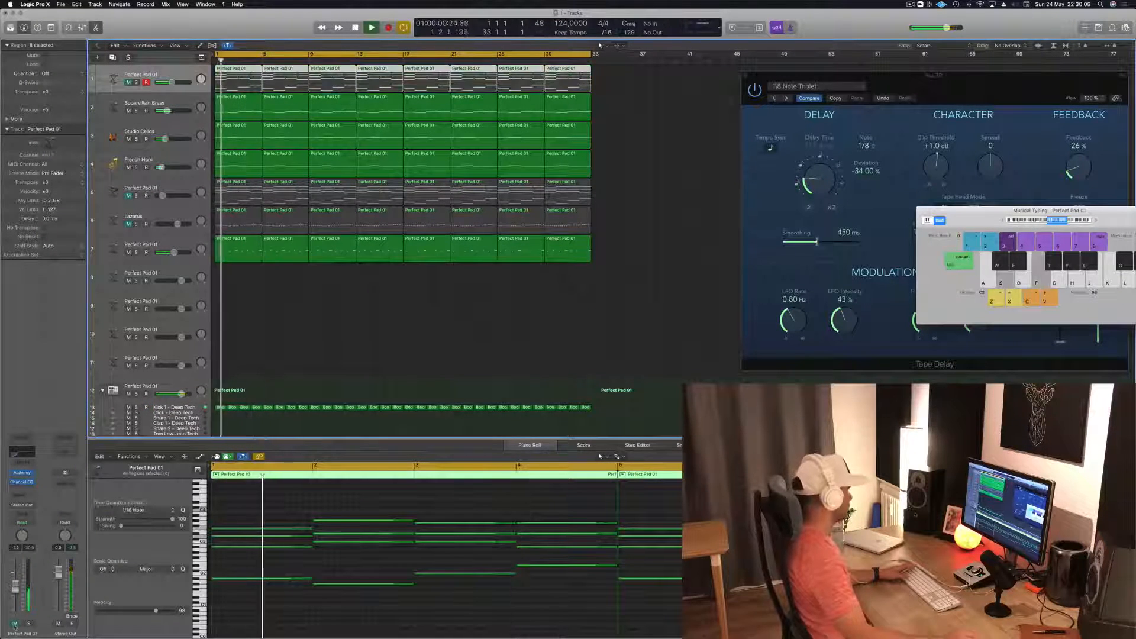
left_click(14, 624)
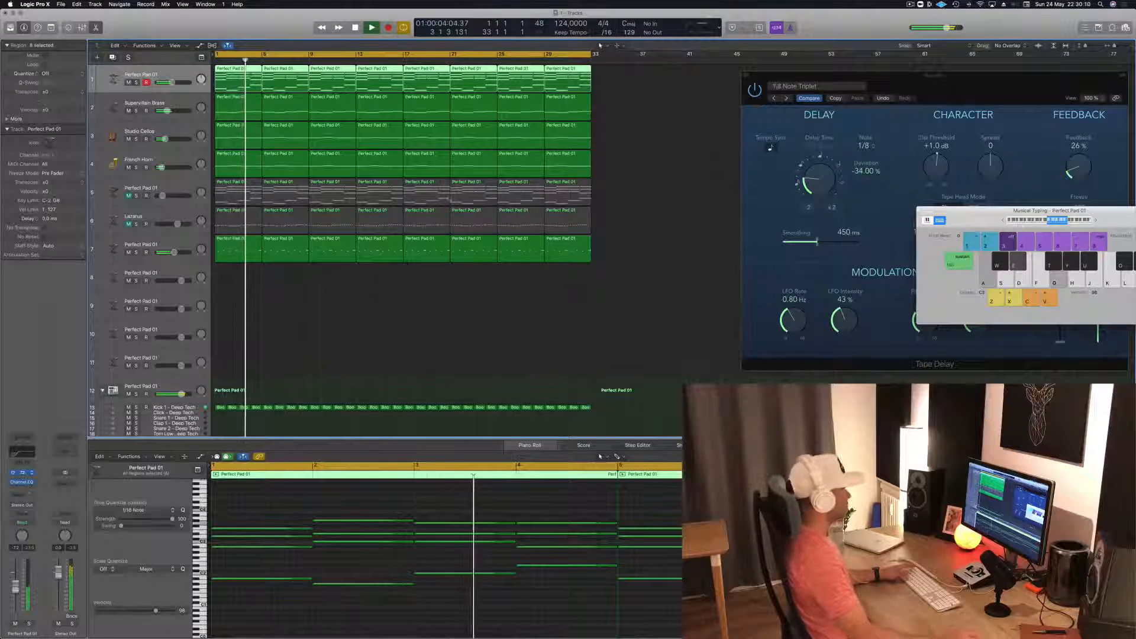
- Fine-tune the Cutoff of the Alchemy pad on track 1, close its window and replay the arrangement from the beginning
left_click(22, 473)
left_click_drag(732, 333, 735, 330)
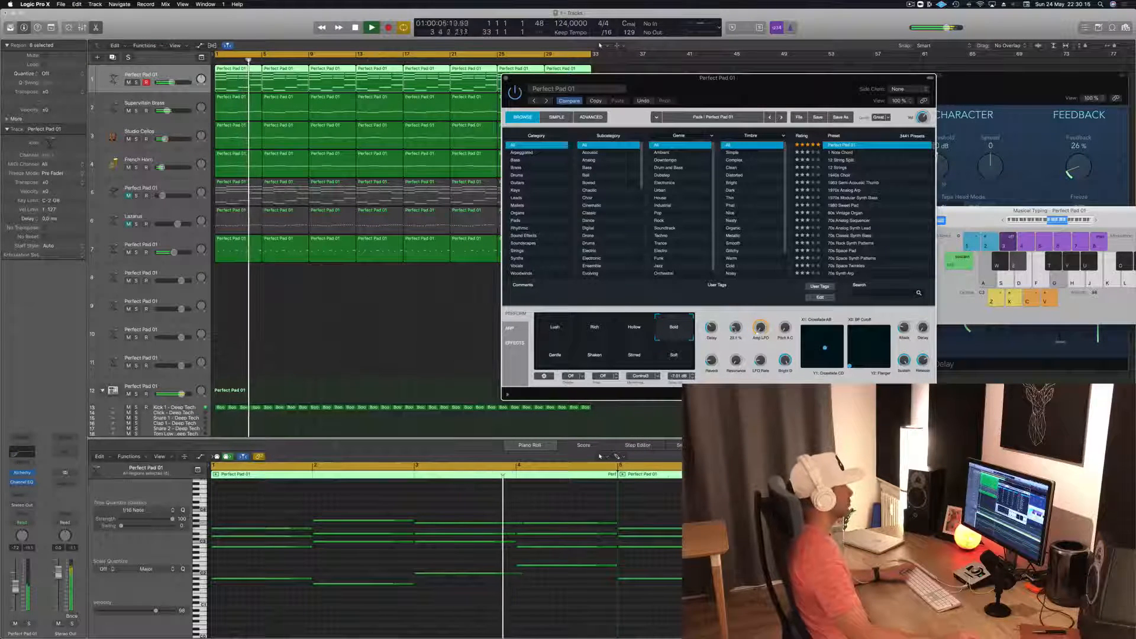
left_click_drag(735, 328, 735, 331)
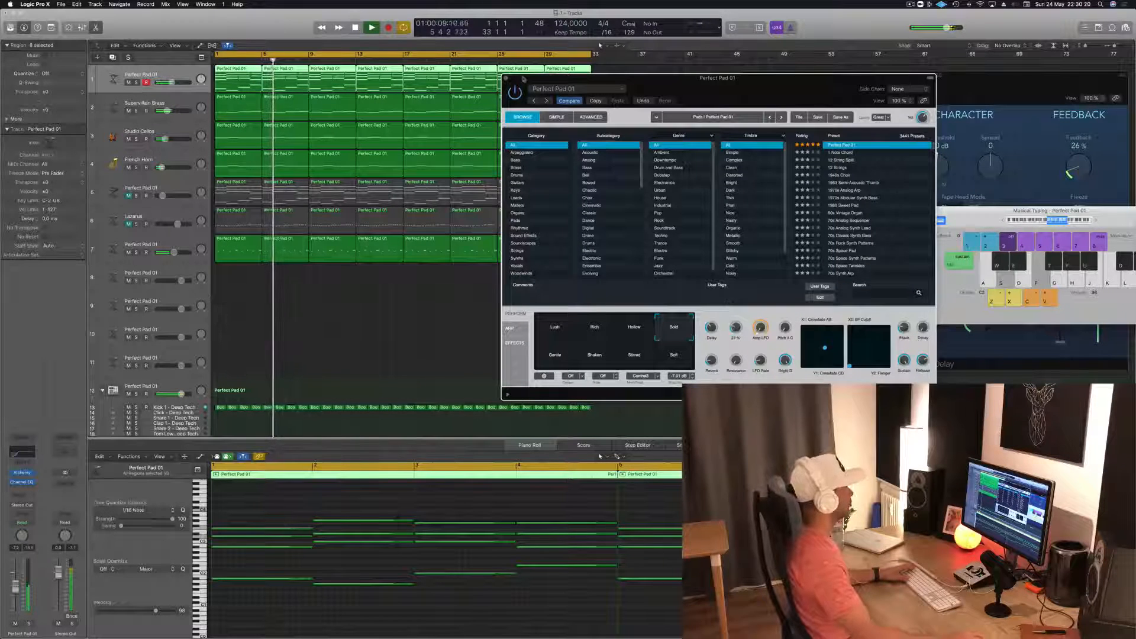
left_click(506, 78)
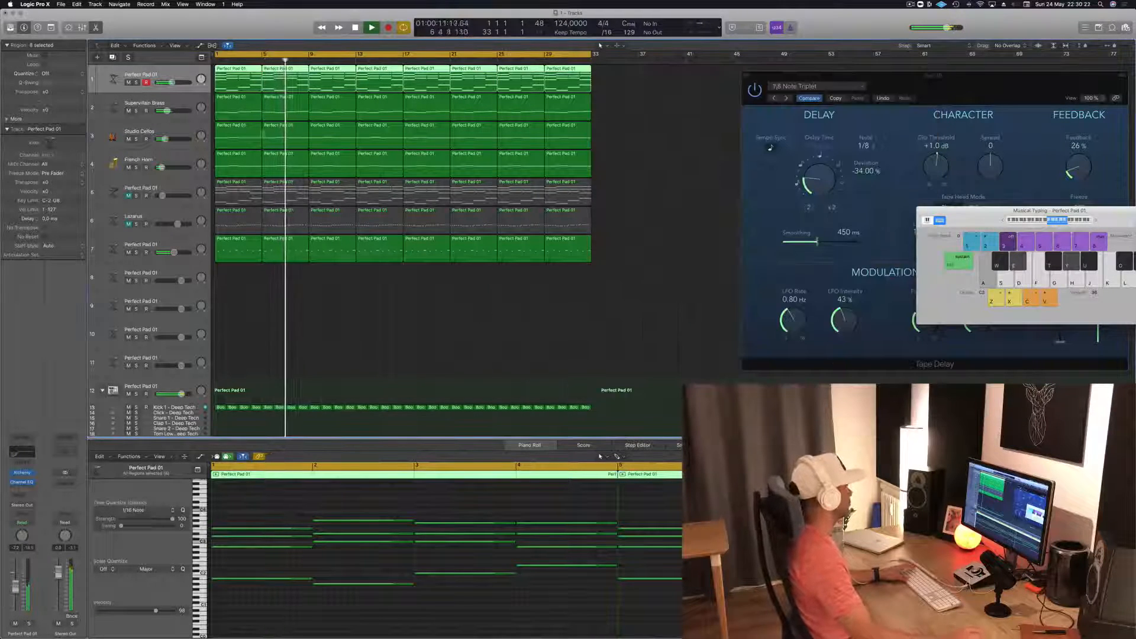
key("Return")
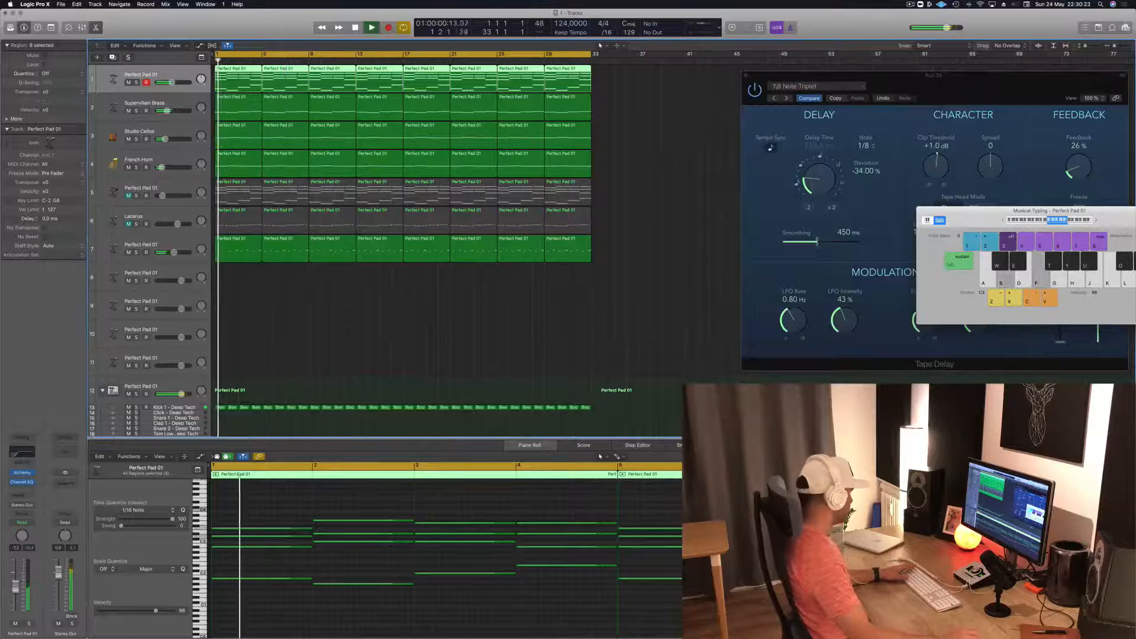
left_click(22, 473)
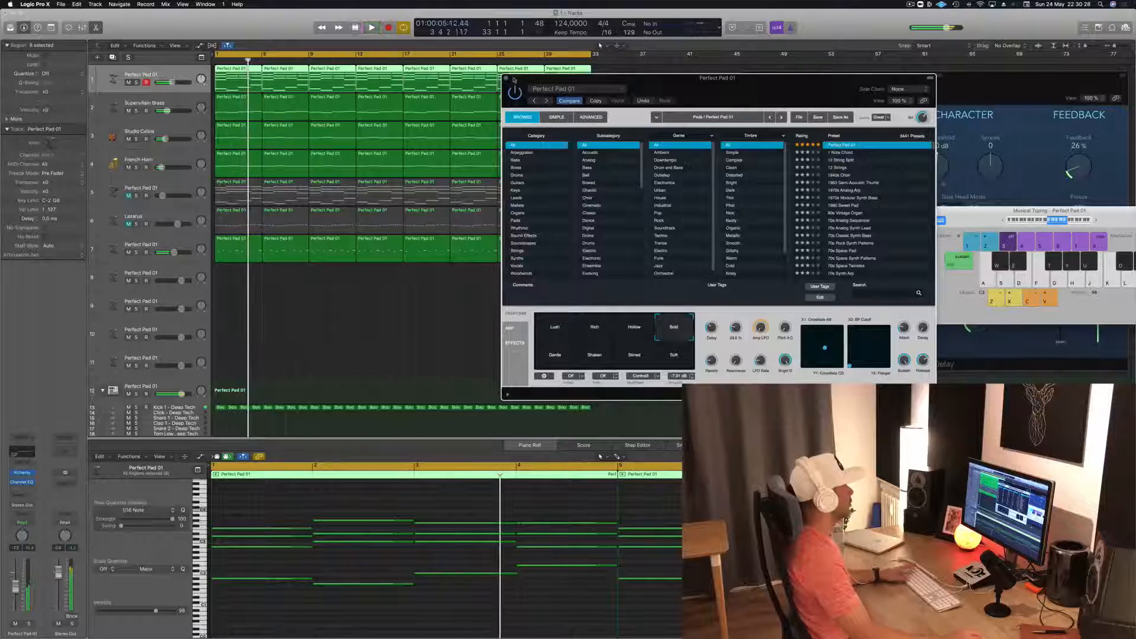
key("Return")
key("super+w")
key("Return")
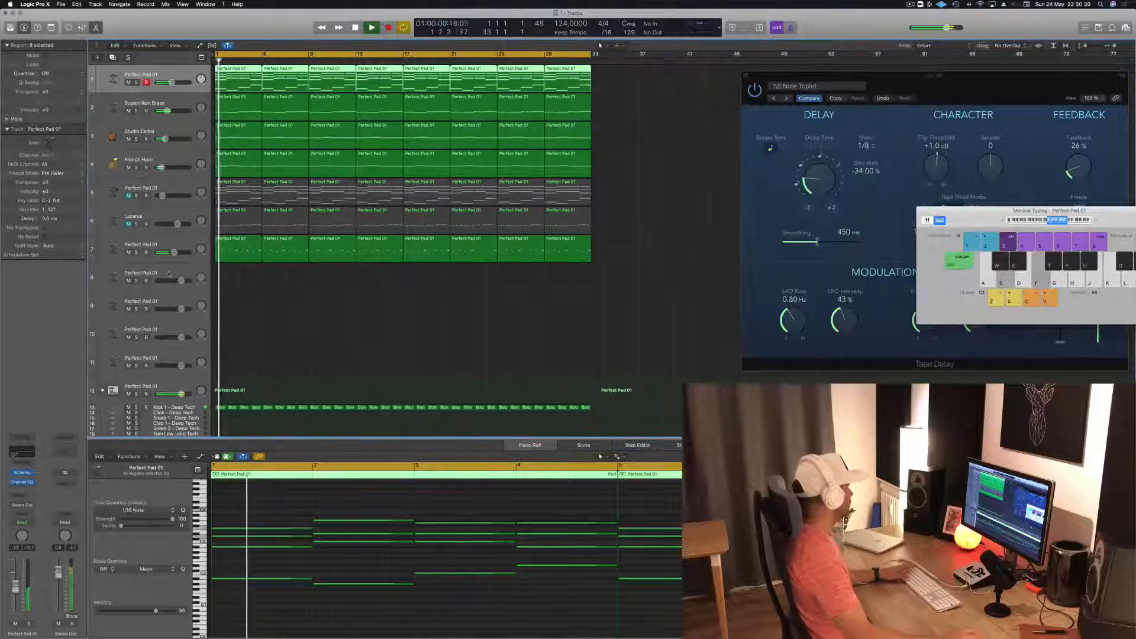
- Duplicate the Perfect Pad 01 track 7 with its settings as an empty track below and restart playback
left_click(169, 275)
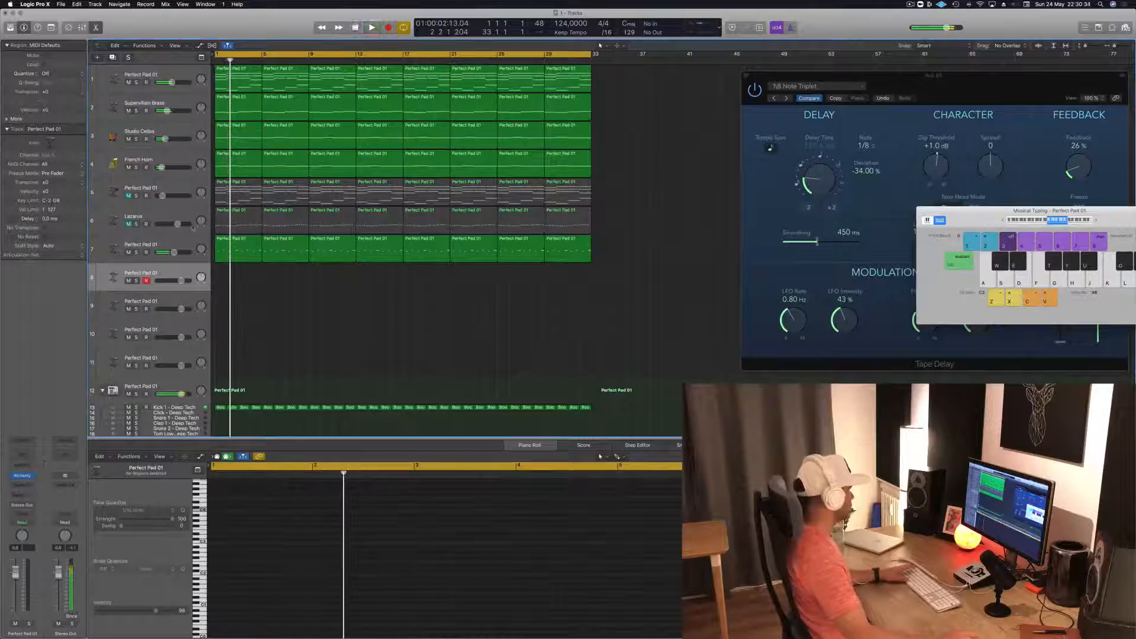
left_click(162, 241)
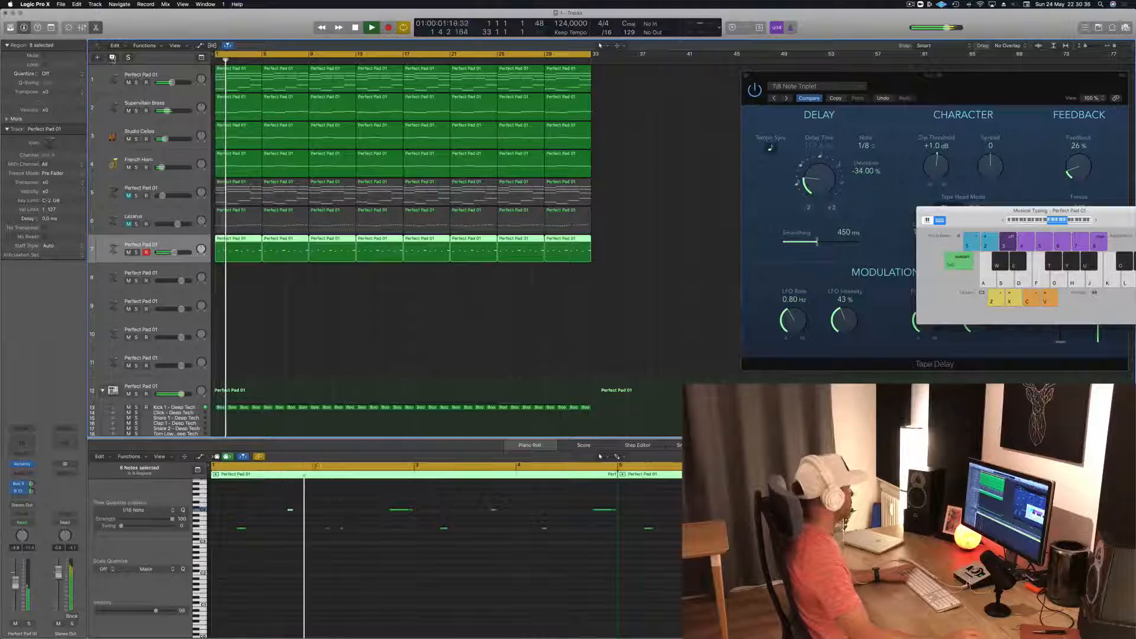
key("super+d")
key("Return")
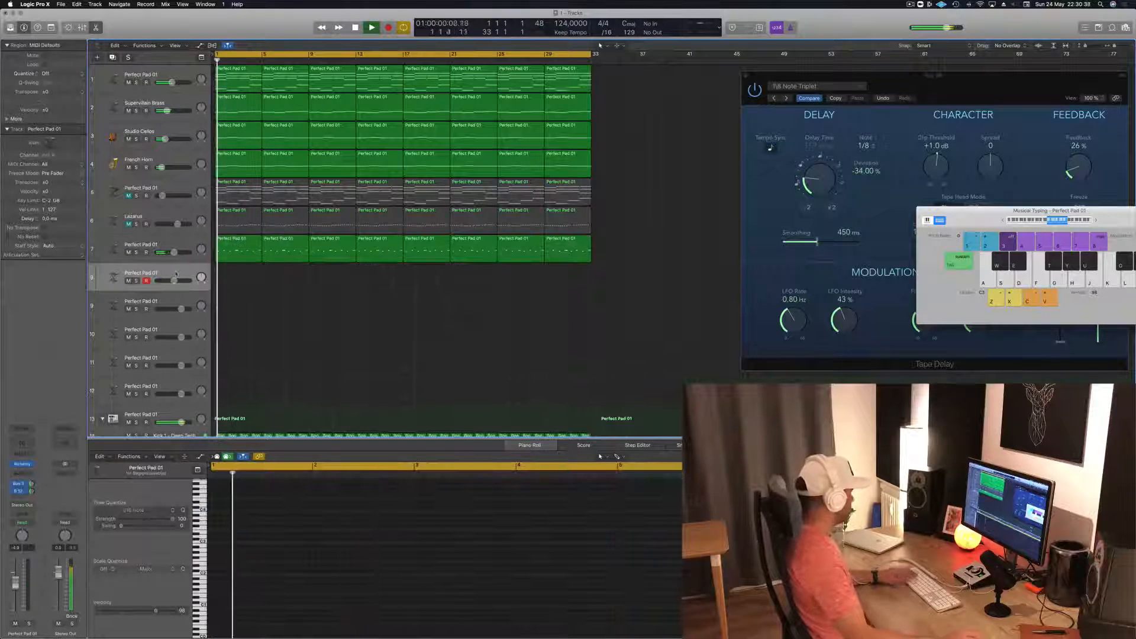
- Open Alchemy on the new track 8, load the Deeper Emotion preset and raise the track's volume slightly
key("g")
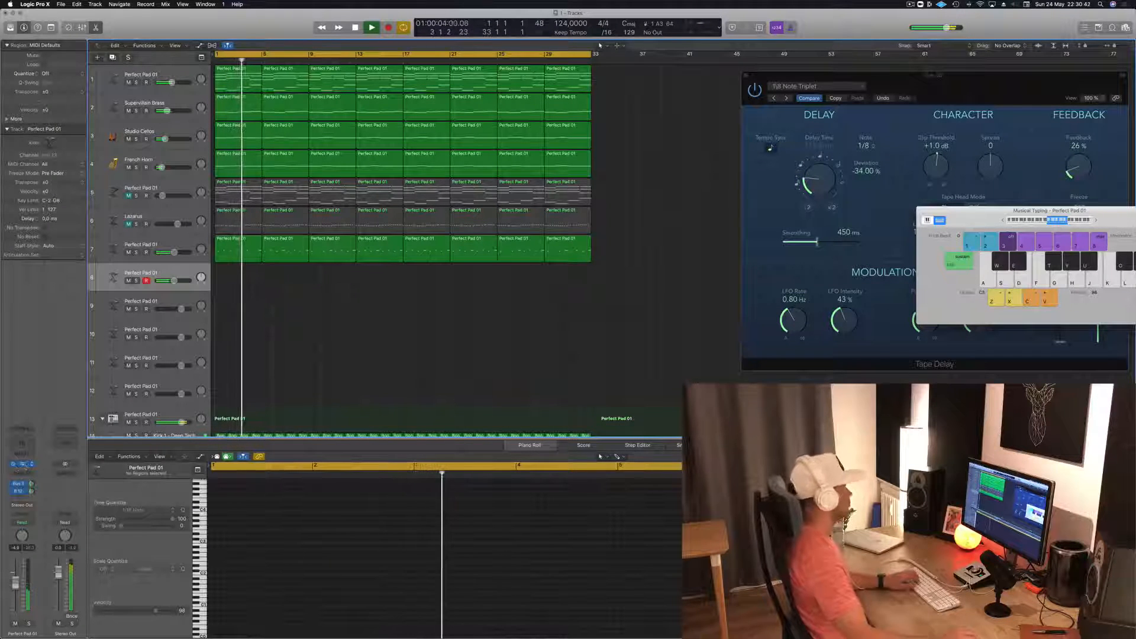
left_click(21, 464)
left_click_drag(362, 32, 686, 80)
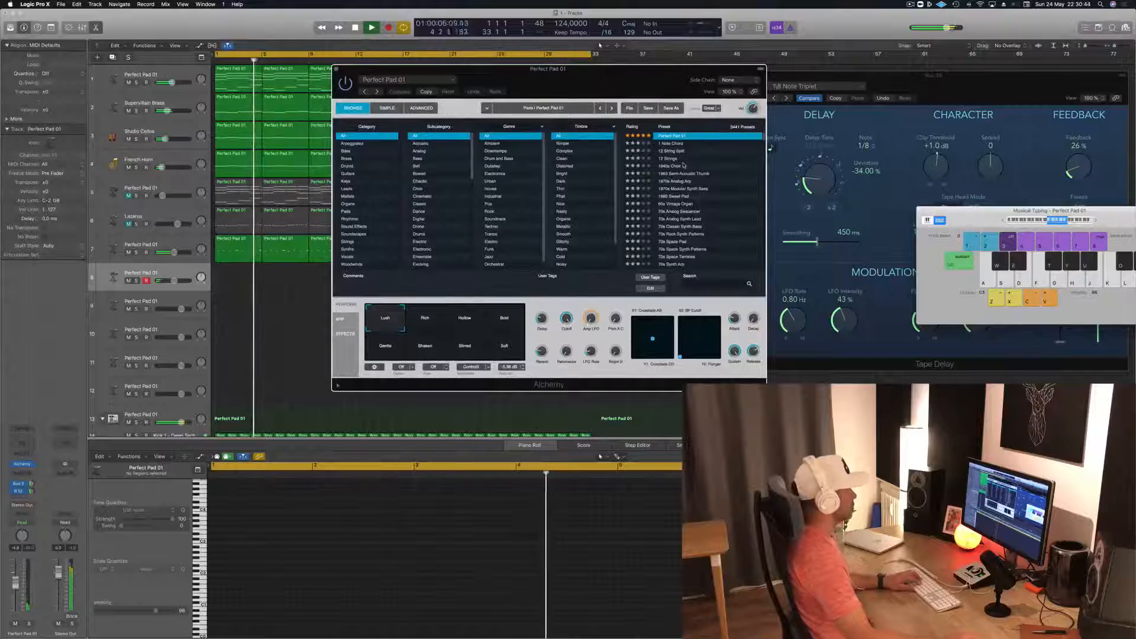
scroll(675, 151, "up", 2)
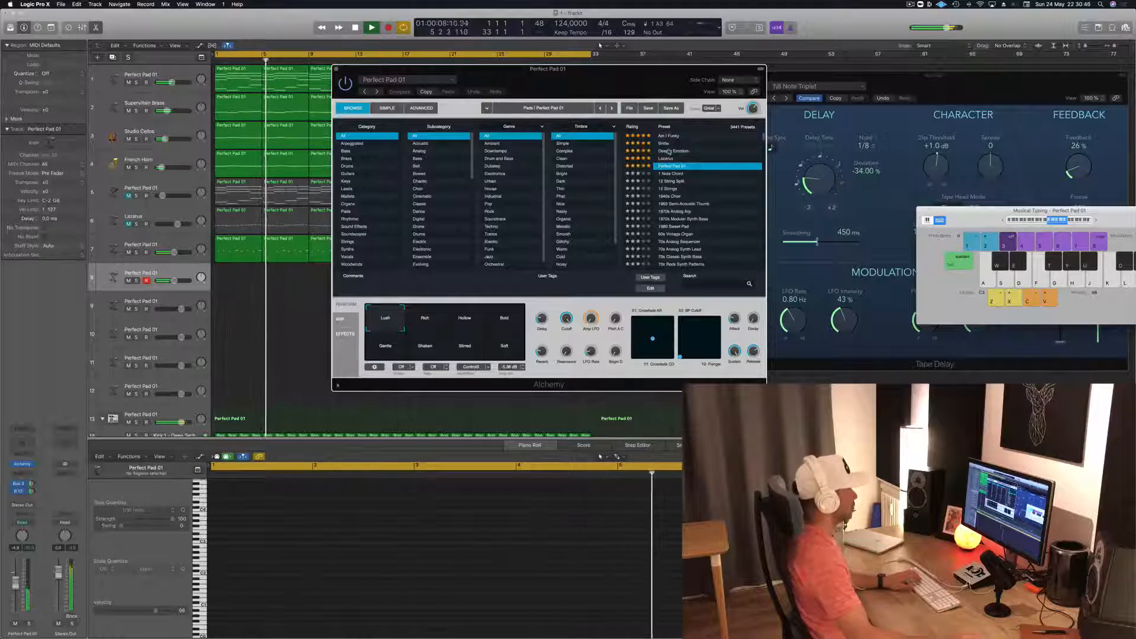
left_click(673, 150)
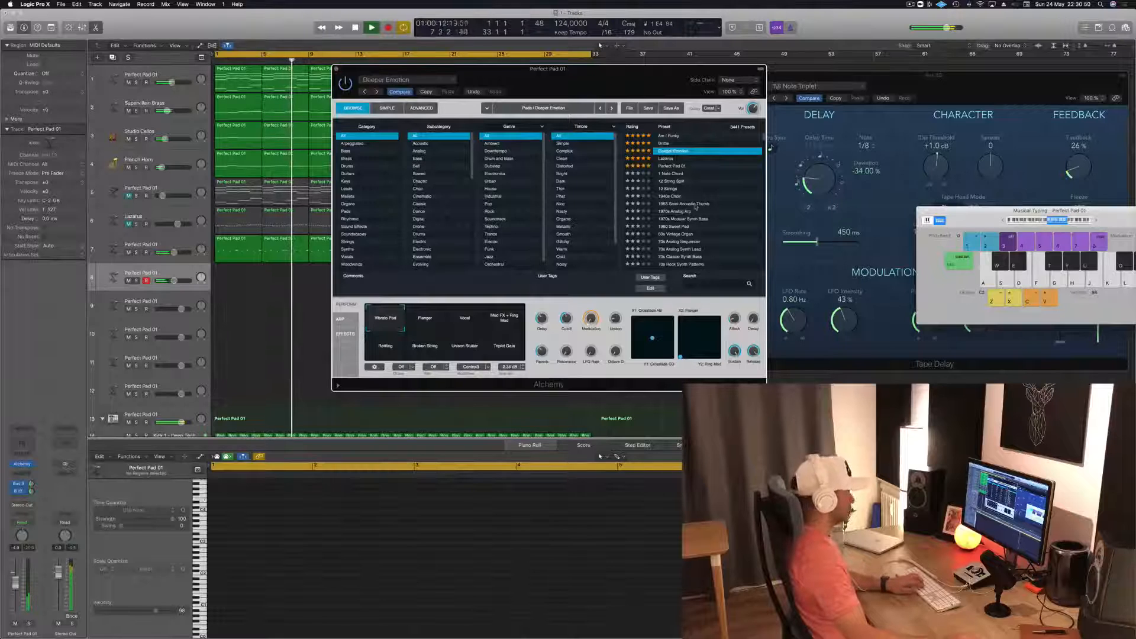
left_click_drag(16, 583, 18, 575)
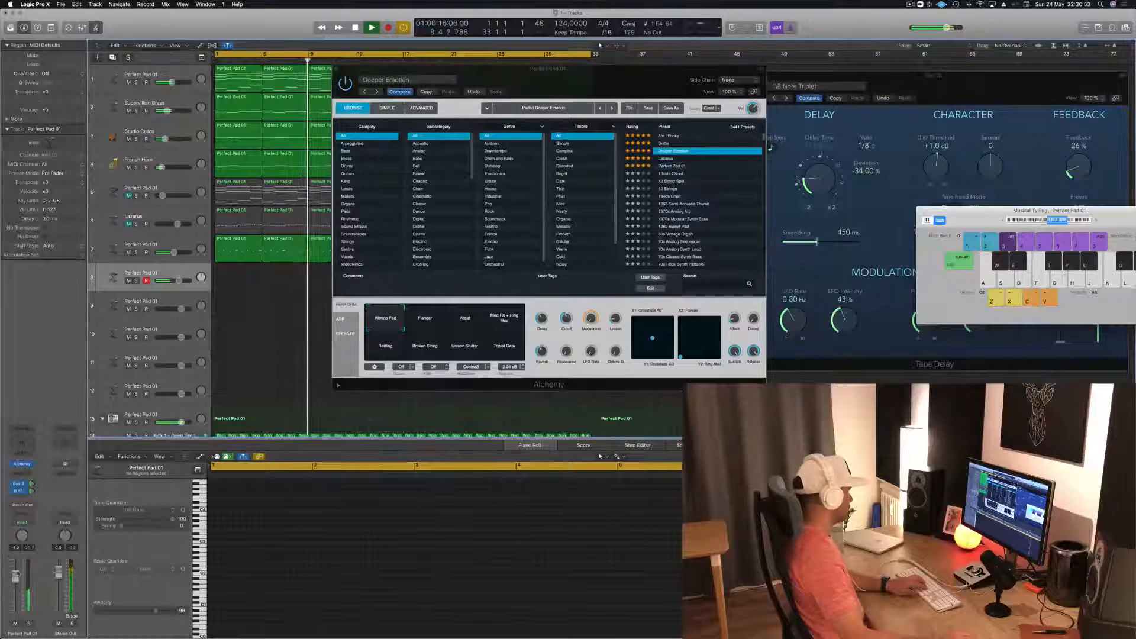
- Load the Lazarus preset in Alchemy and audition its Thick, Solid & Wide and Solid variations
left_click(667, 159)
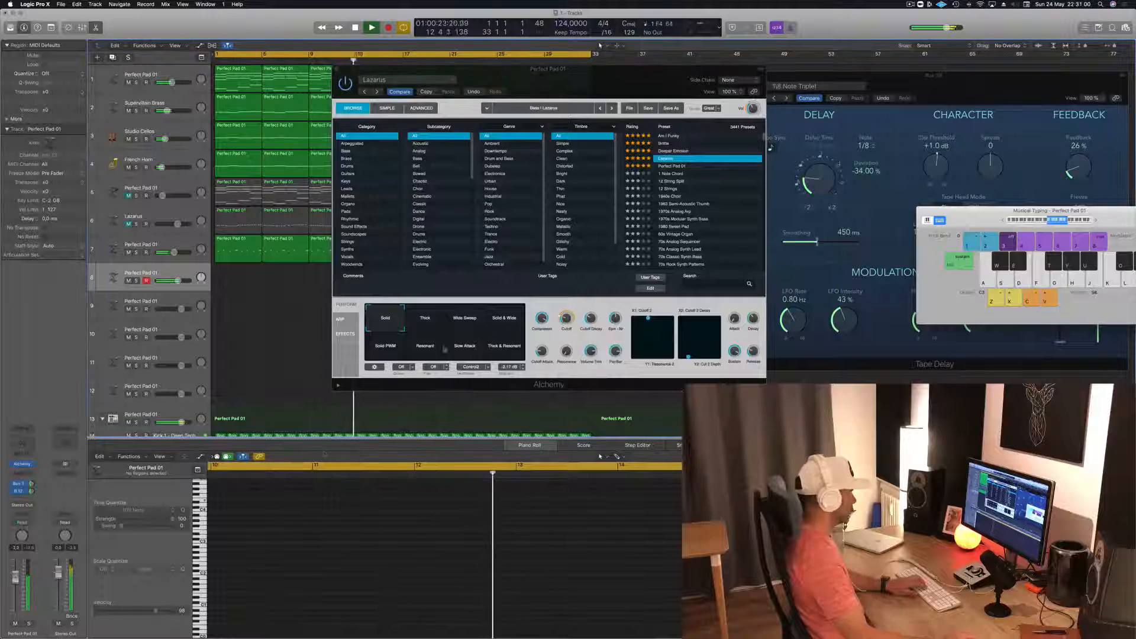
left_click(436, 320)
left_click(504, 320)
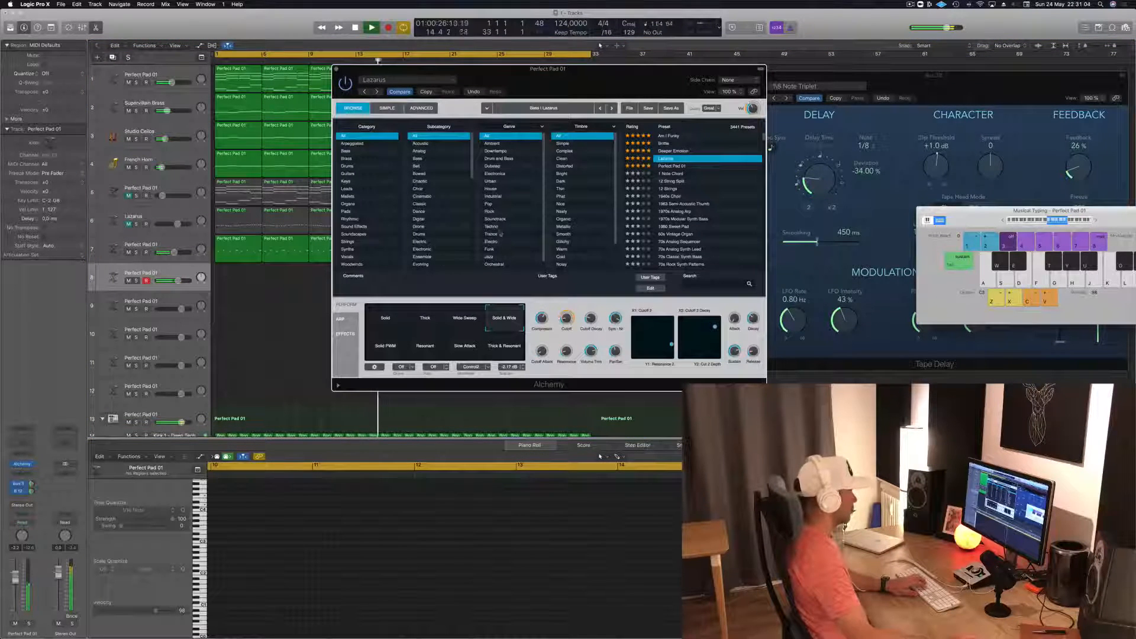
left_click(383, 319)
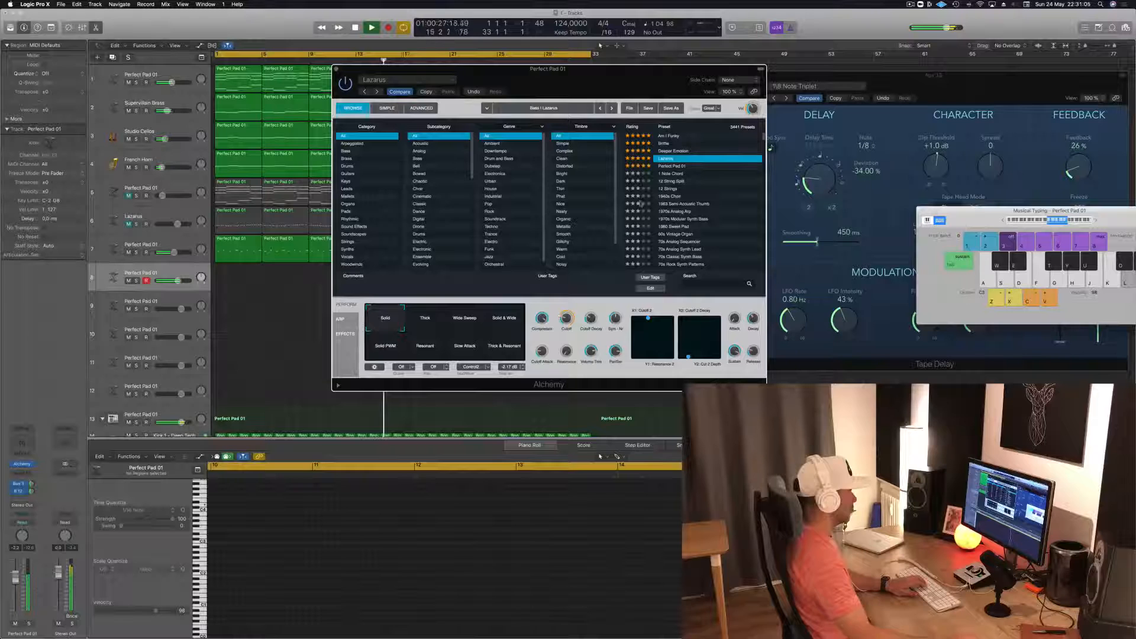
- Load the 1 Note Chord preset on track 8 and play a few test notes over the arrangement
left_click(675, 175)
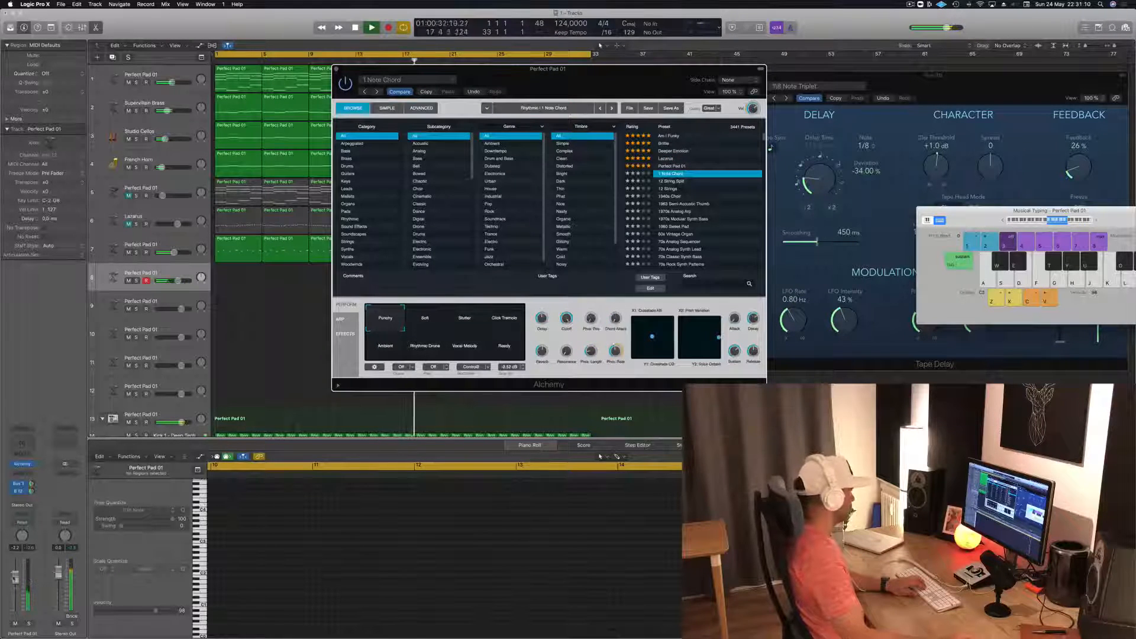
key("h")
key("h")
key("h")
key("f")
key("d")
- Copy the first region of track 1 to the start of track 8 and shorten all its notes to brief stabs
left_click_drag(601, 84, 798, 80)
left_click_drag(232, 79, 213, 286)
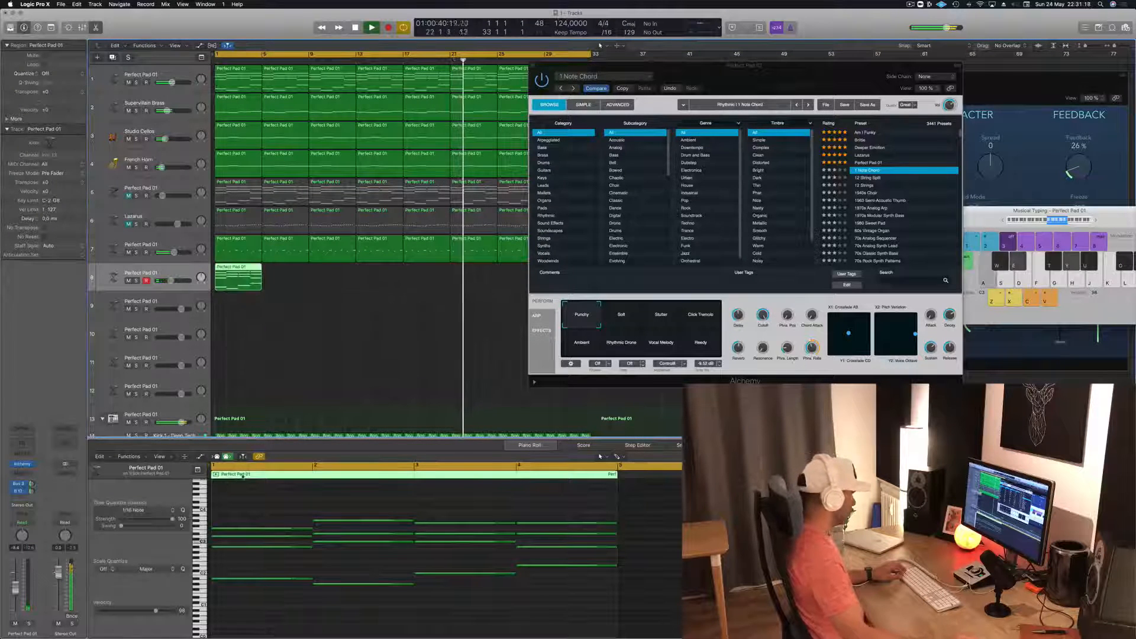
left_click_drag(262, 481, 540, 632)
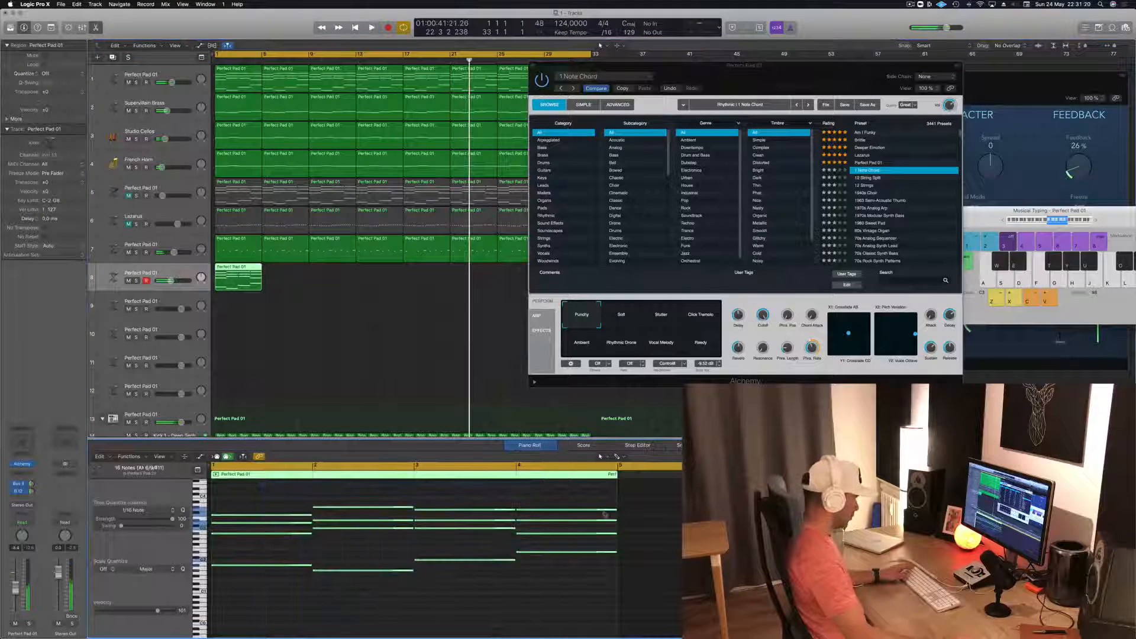
left_click_drag(616, 510, 519, 525)
key("space")
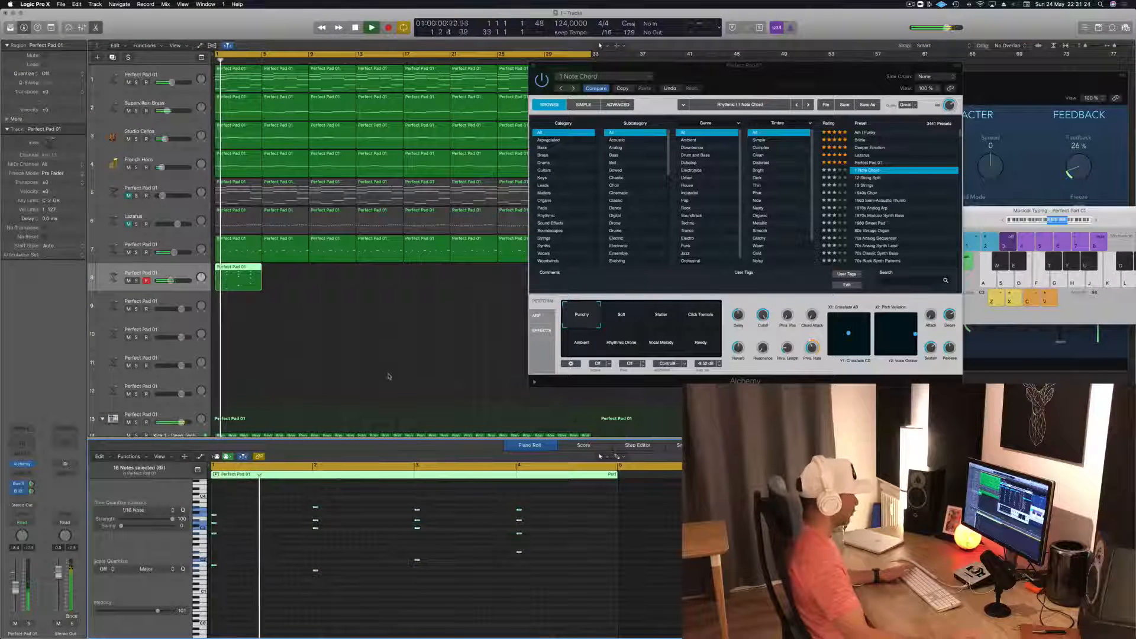
- Copy the shortened chord region along track 8 until eight regions fill bars 1 to 33
left_click_drag(239, 270, 284, 271)
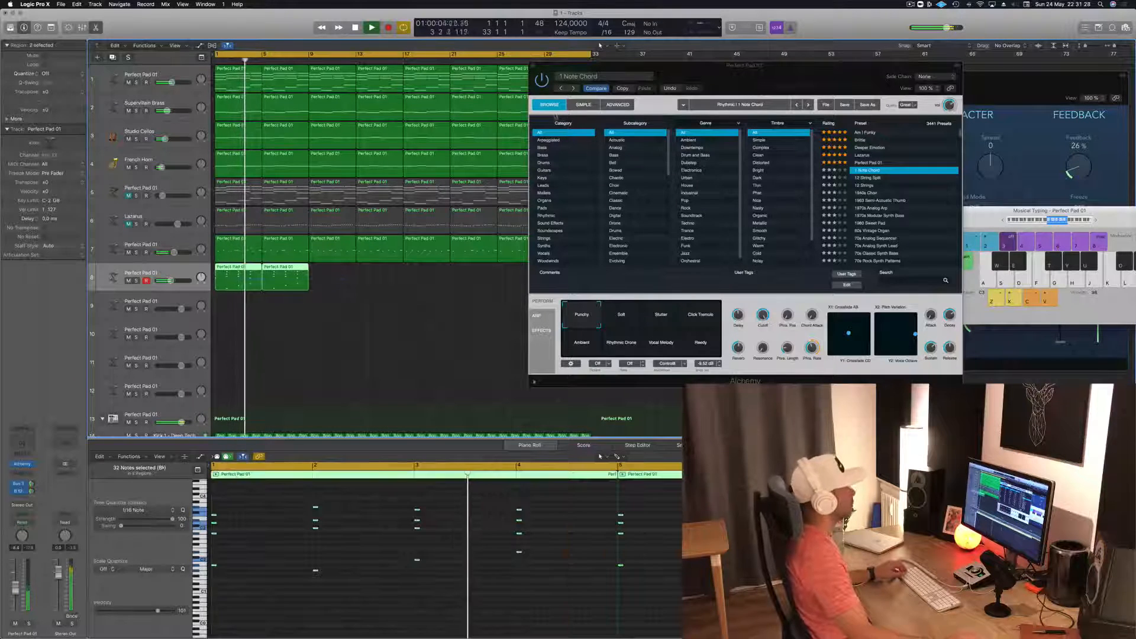
left_click_drag(702, 87, 951, 179)
left_click_drag(232, 272, 326, 273)
left_click_drag(473, 284, 427, 269)
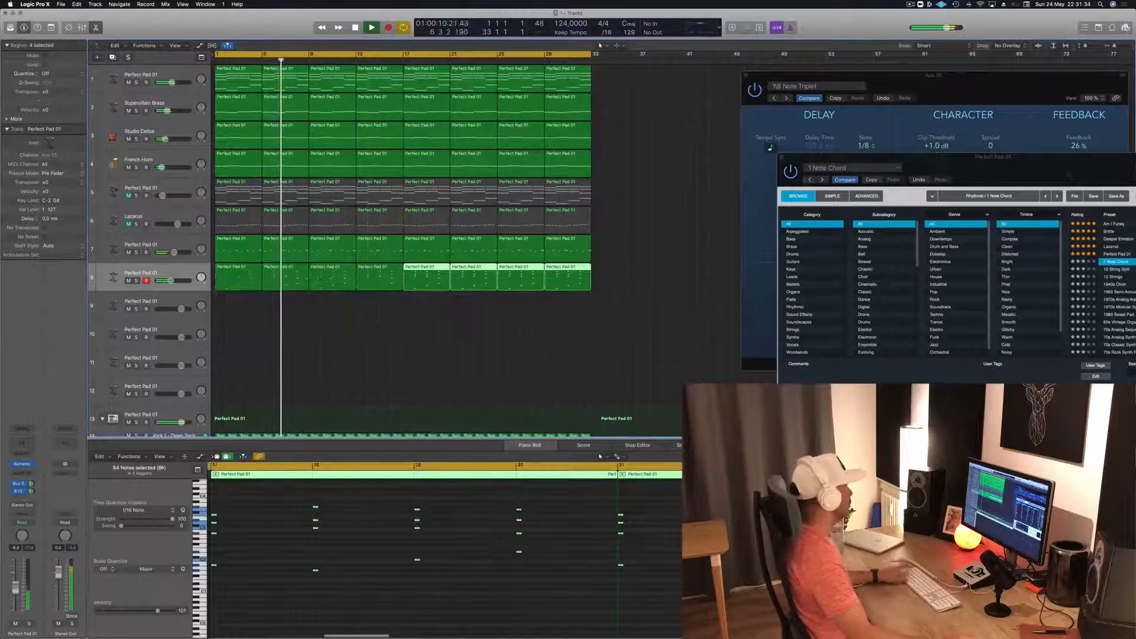
- Select the Supervillain Brass track, fine-tune its volume and replay the arrangement from the beginning
left_click(145, 104)
key("Return")
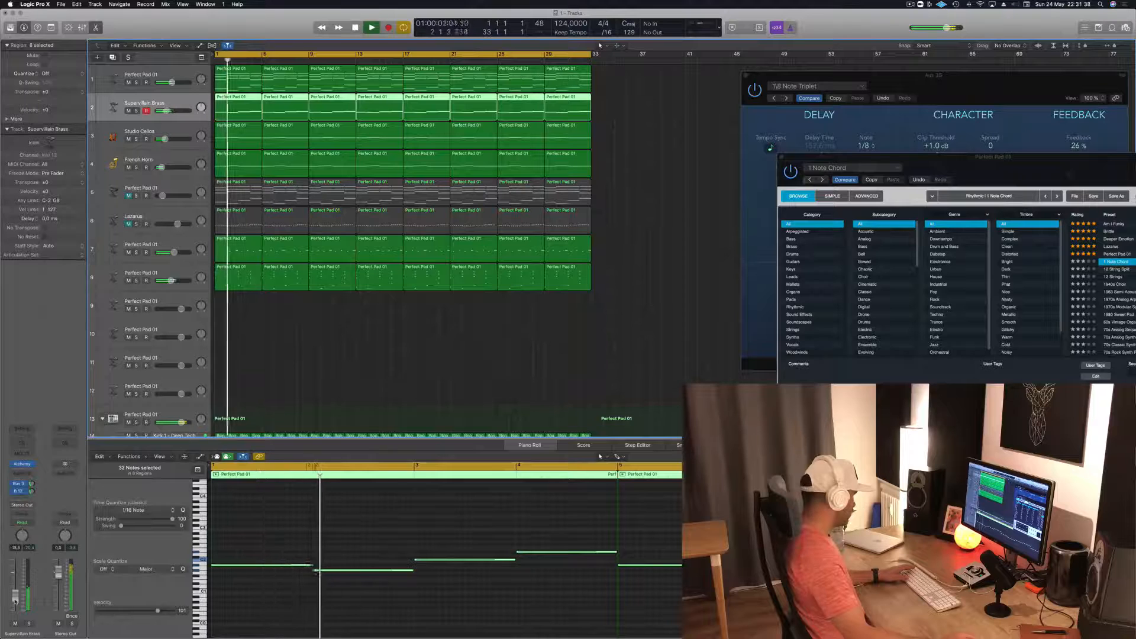
key("Return")
- Bring track 8's Alchemy window back into view, filter the presets by Keys and load the Adding preset
left_click_drag(970, 175, 621, 243)
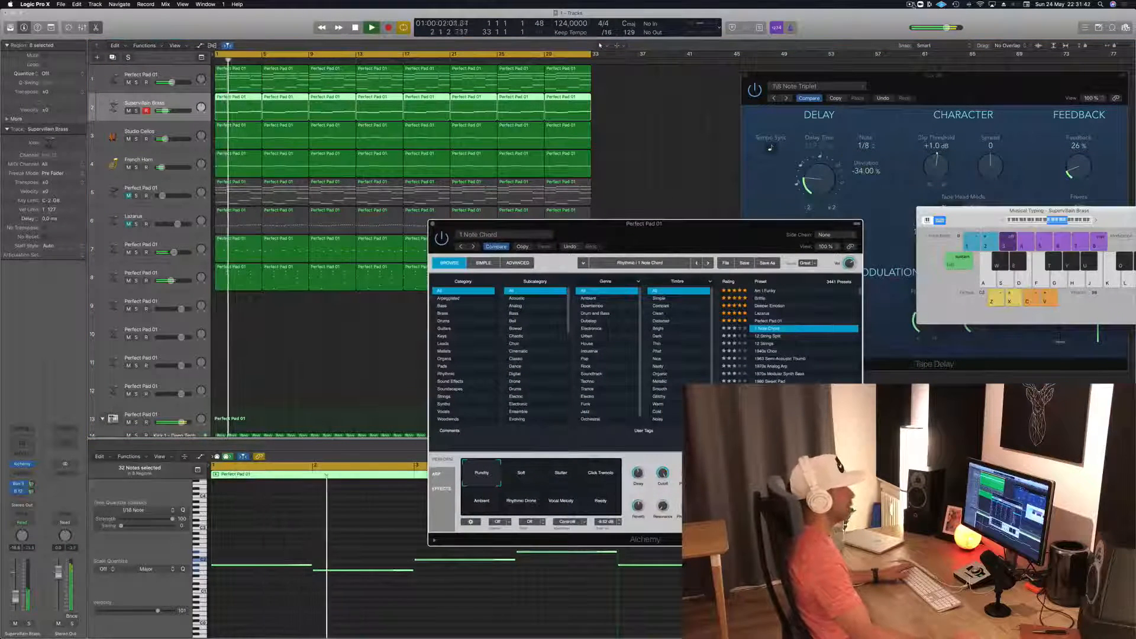
left_click_drag(683, 230, 648, 99)
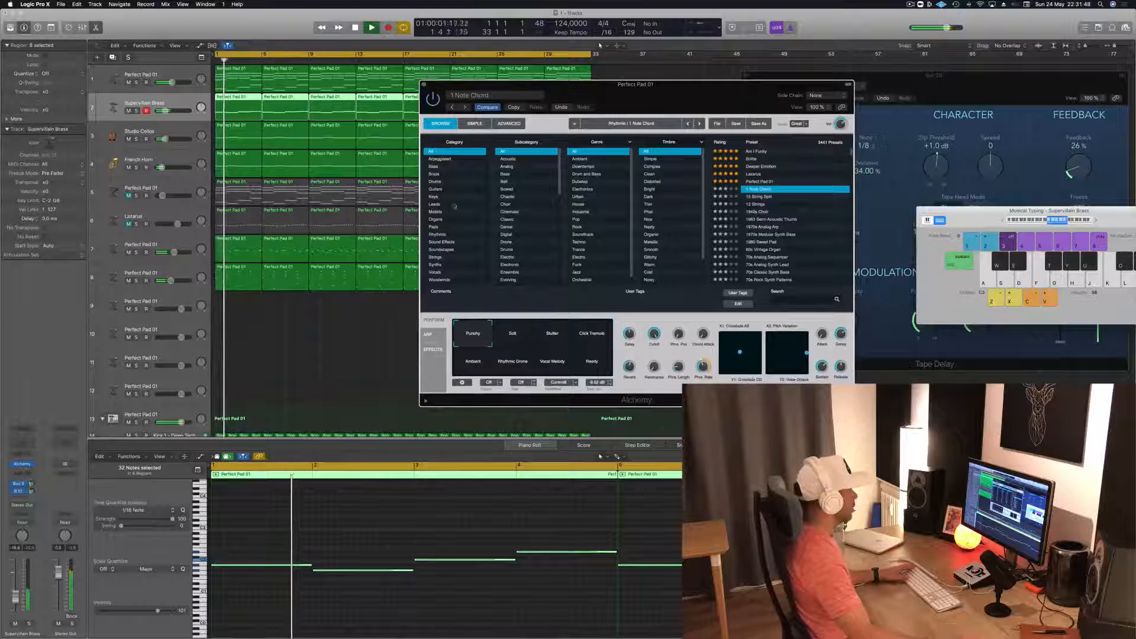
left_click(435, 197)
left_click(757, 152)
left_click_drag(676, 104, 640, 142)
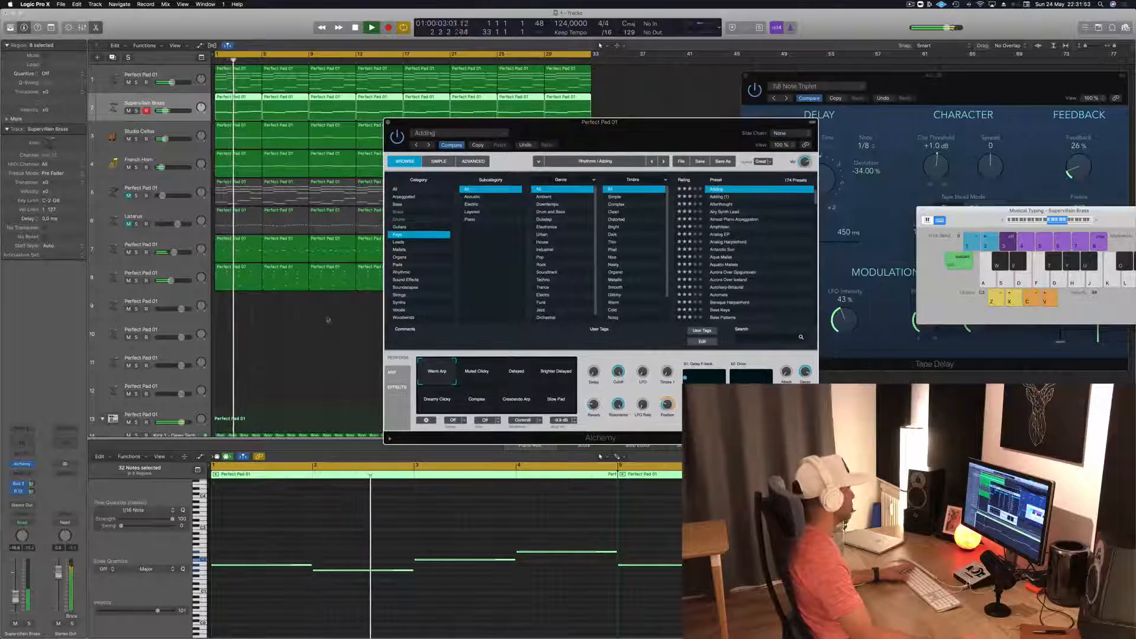
- Select track 8, load the Airy Synth Lead preset after trying Afterthought, and fine-tune the track's volume while replaying
left_click(179, 277)
key("Return")
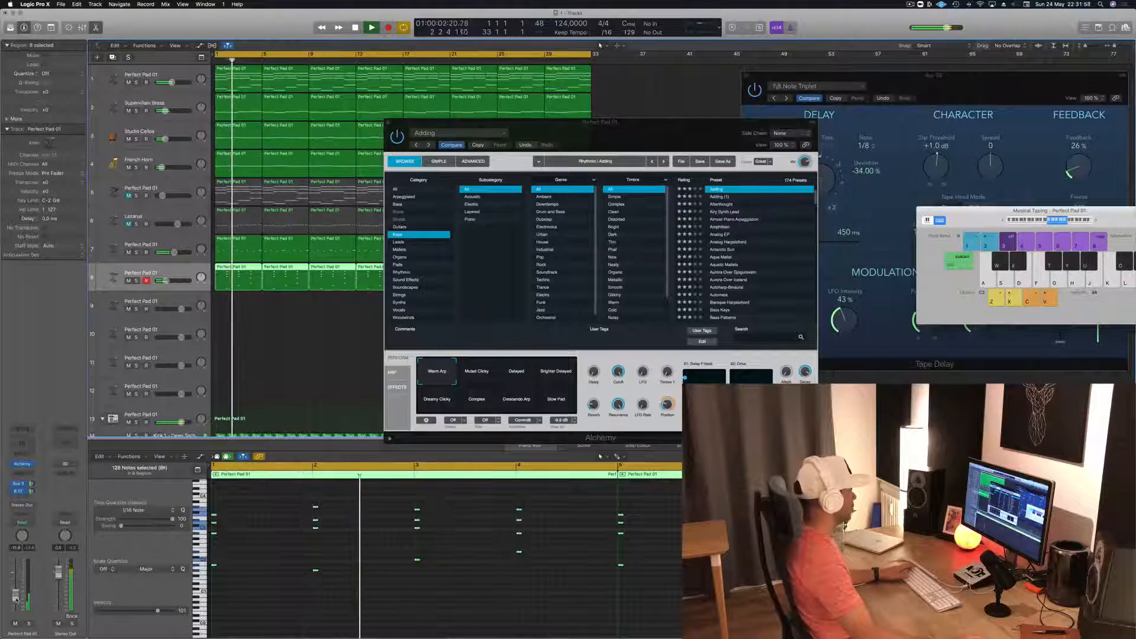
key("Return")
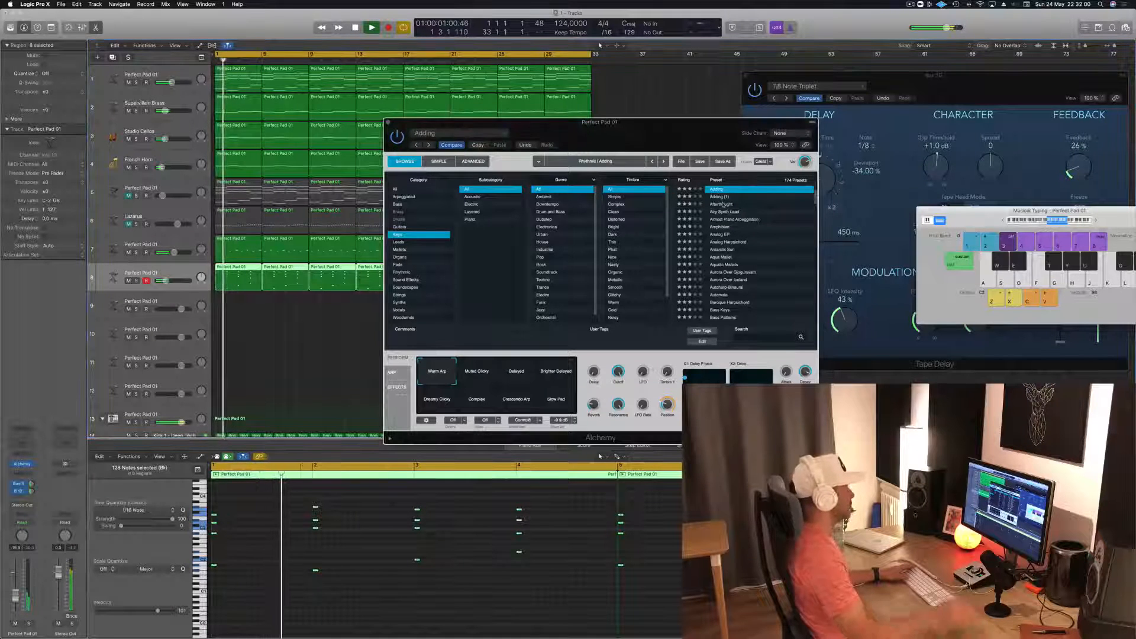
left_click(723, 203)
key("Return")
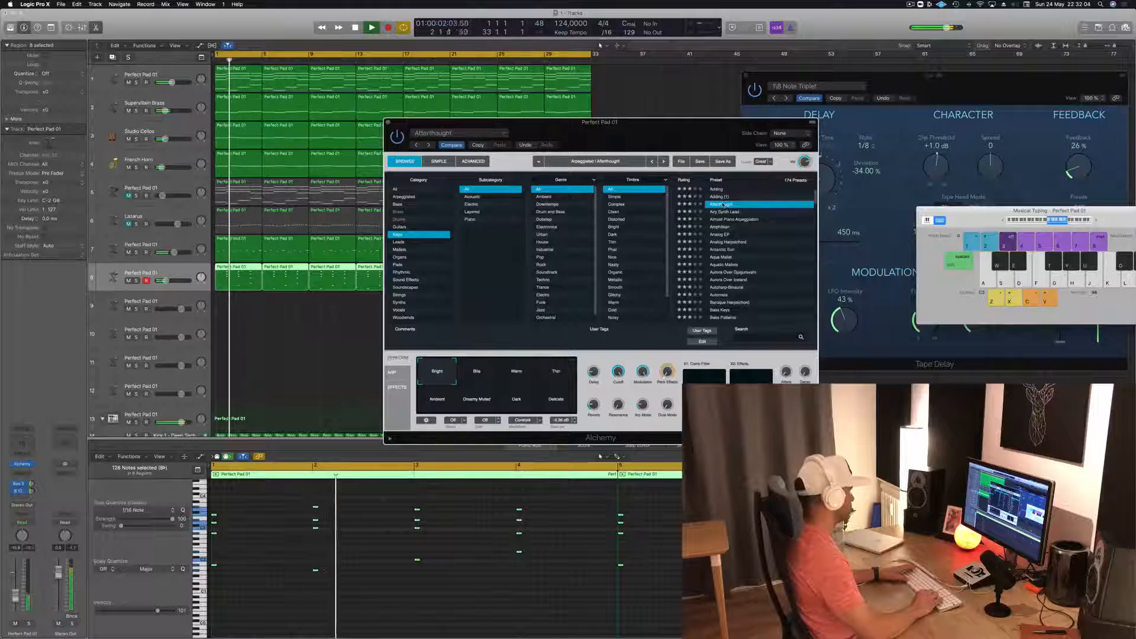
key("Down")
key("Return")
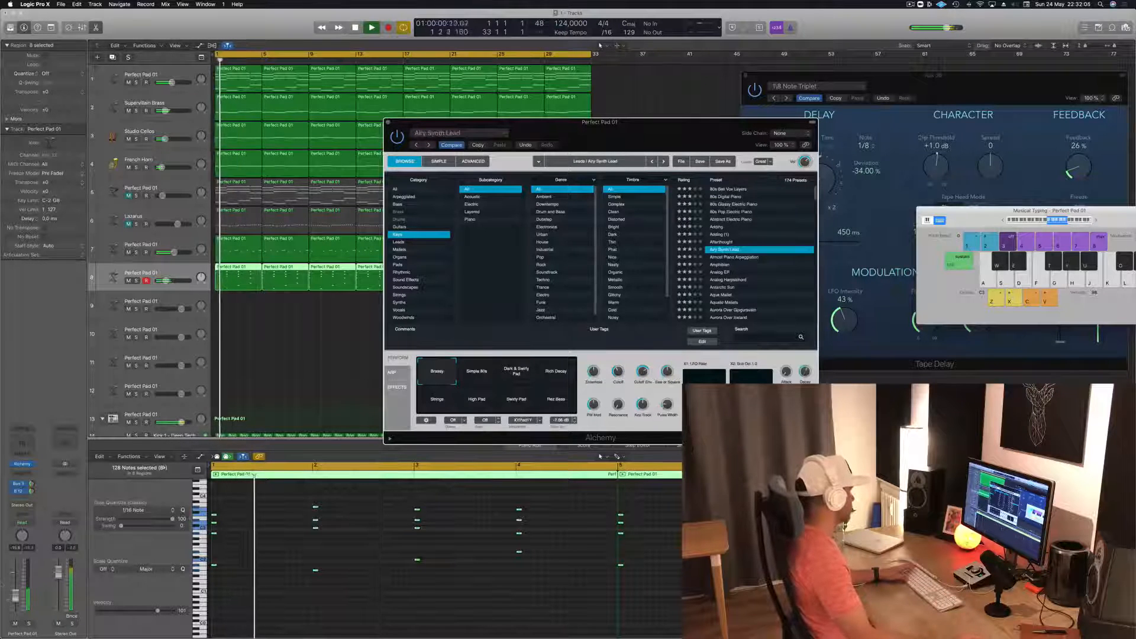
left_click_drag(16, 597, 16, 595)
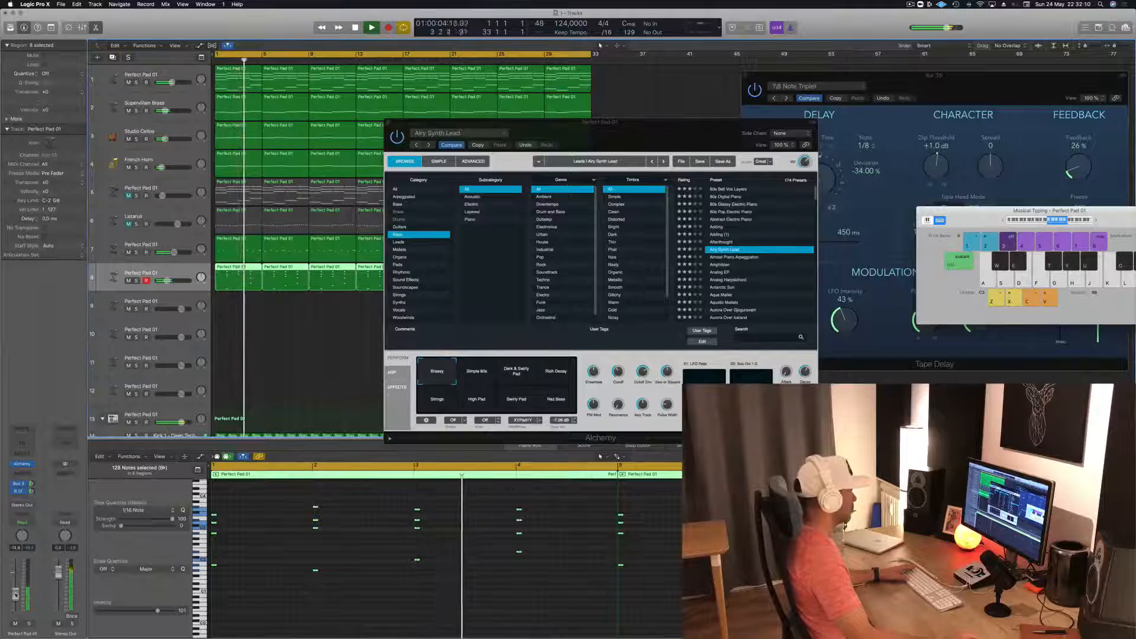
- Audition the performance snapshots of Airy Synth Lead, including Dark & Swirly Pad, Rich Decay, Strings and High Pad, ending on the first one
left_click_drag(681, 122, 819, 74)
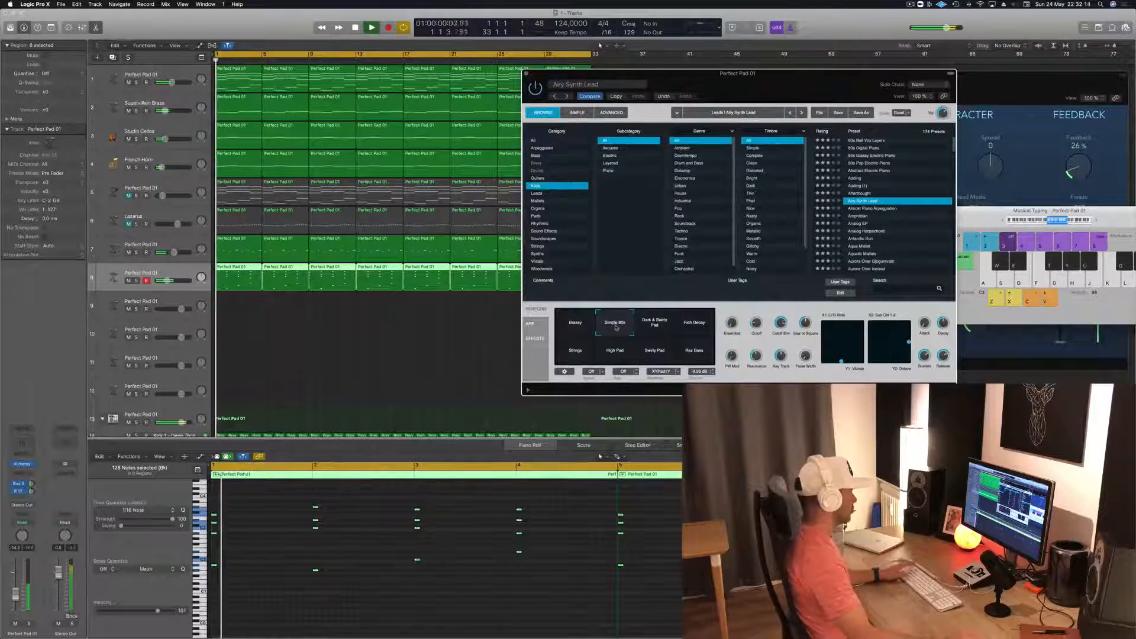
left_click(652, 323)
key("space")
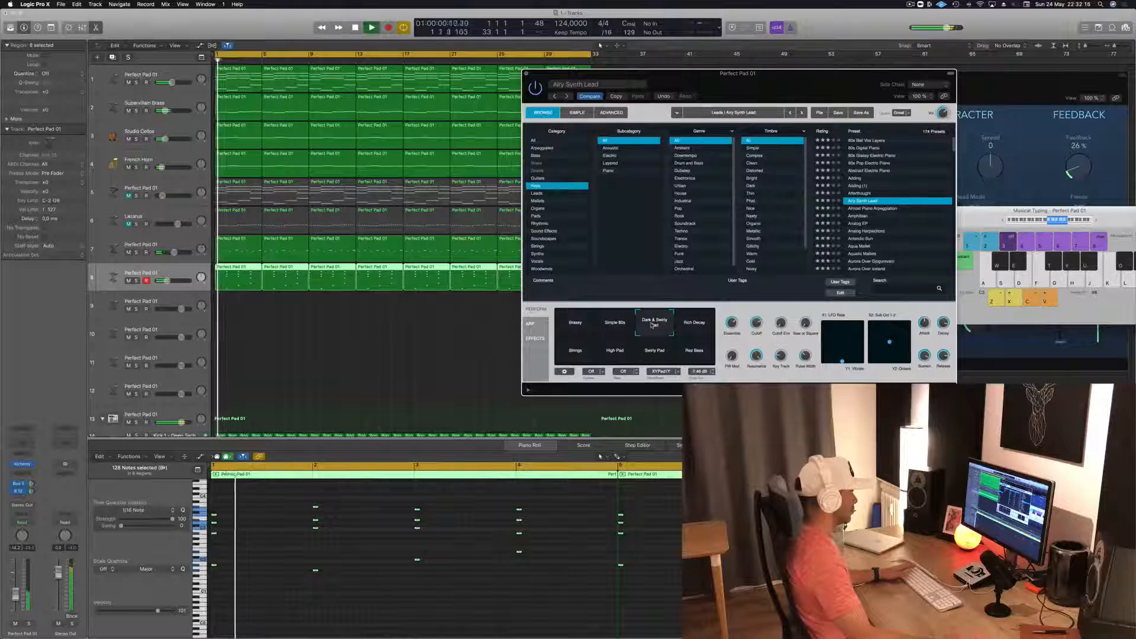
left_click(695, 325)
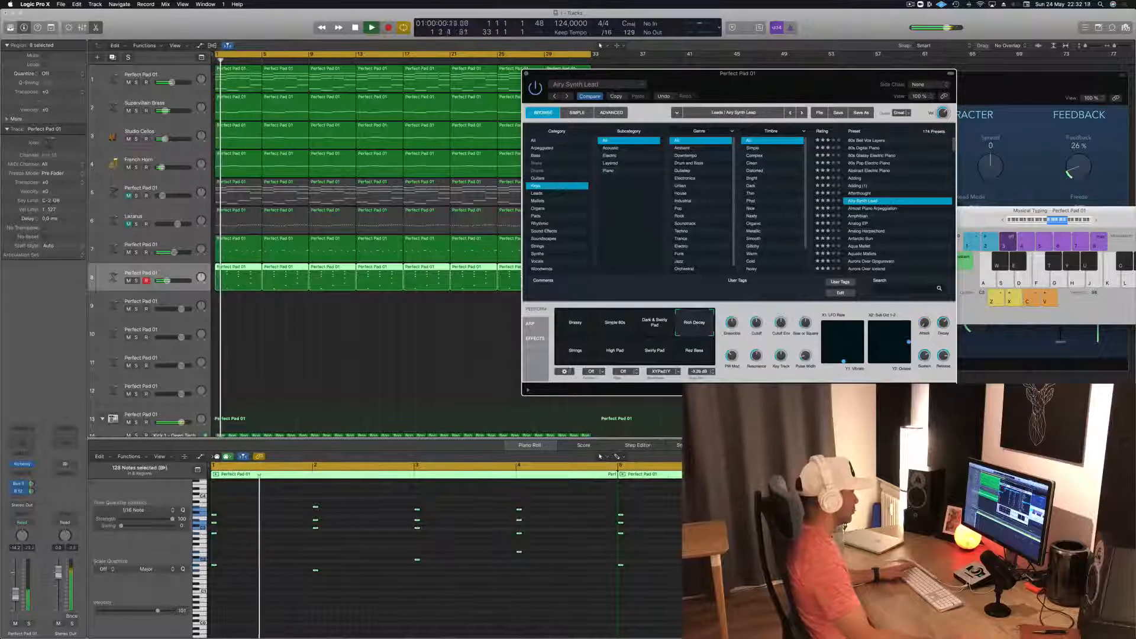
left_click(573, 354)
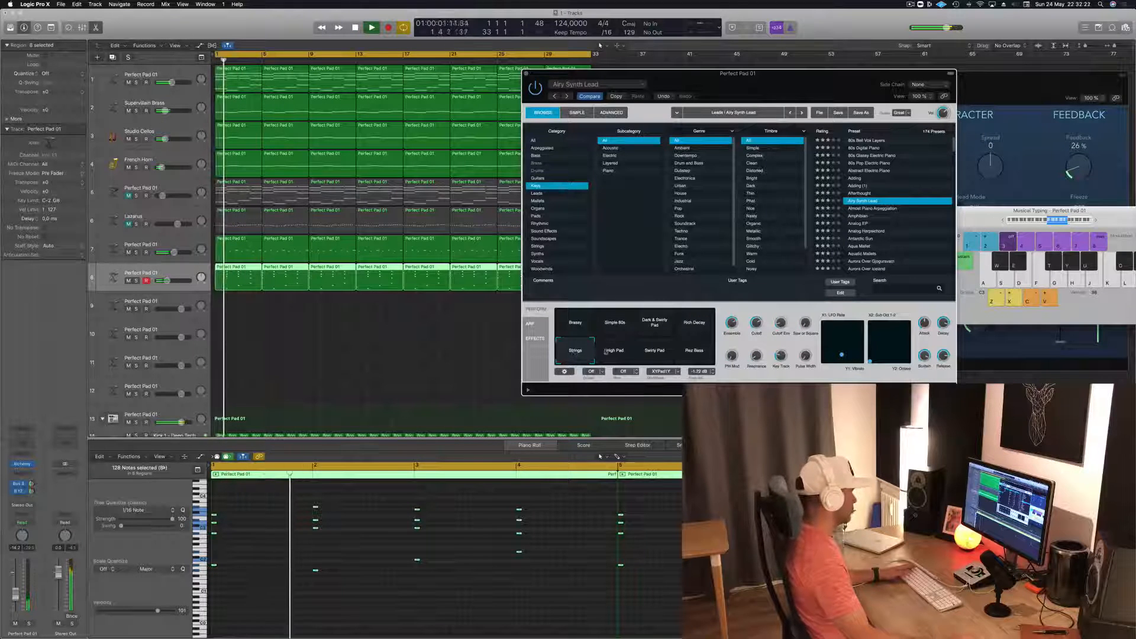
left_click(607, 351)
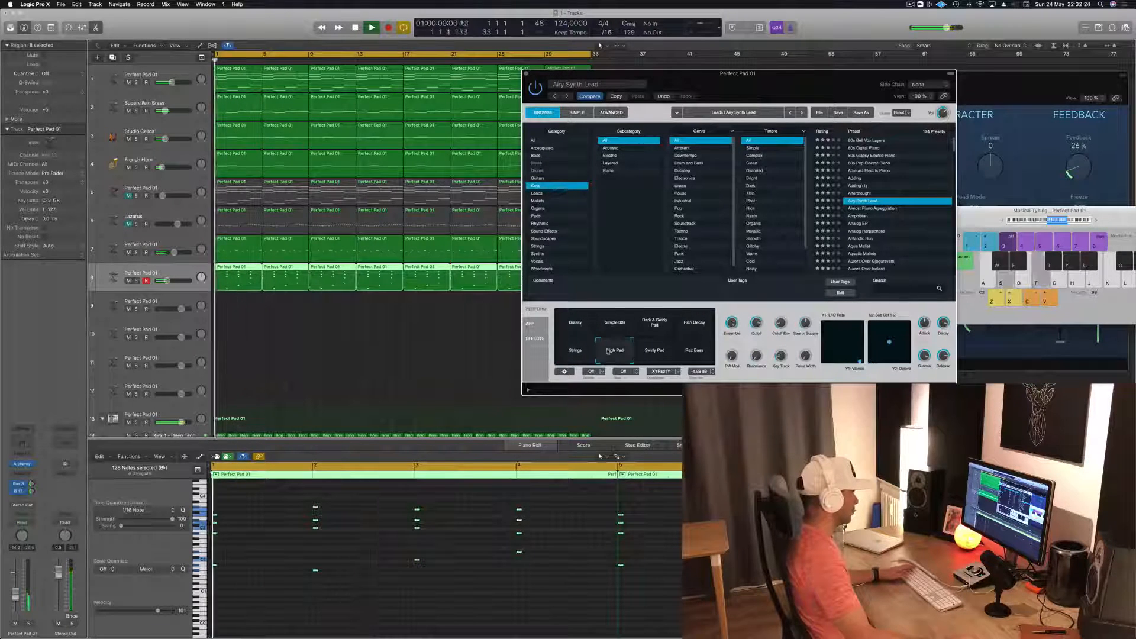
left_click(652, 352)
left_click(688, 350)
left_click(576, 332)
- Adjust track 8's send to the Tape Delay bus and replay the arrangement from the beginning
left_click_drag(792, 72, 741, 83)
left_click_drag(33, 484, 34, 488)
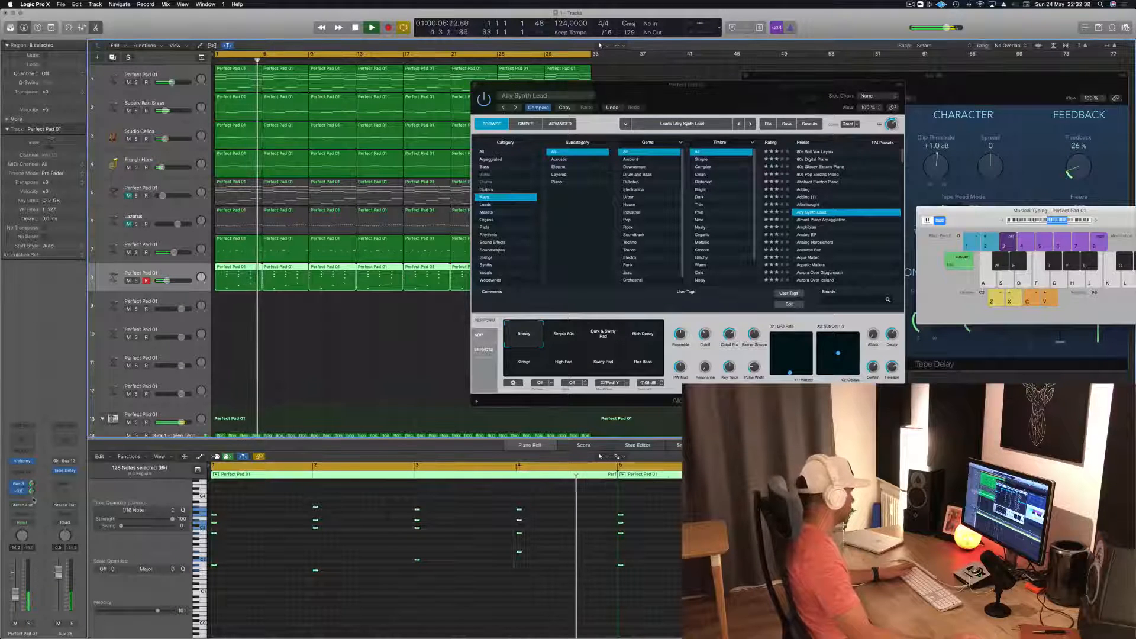
key("Return")
key("f")
key("Return")
- Transpose all of track 8's chord stabs down one octave, replay them, and close the Alchemy window
left_click(357, 571)
key("Return")
key("super+a")
key("alt+shift+Down")
key("Return")
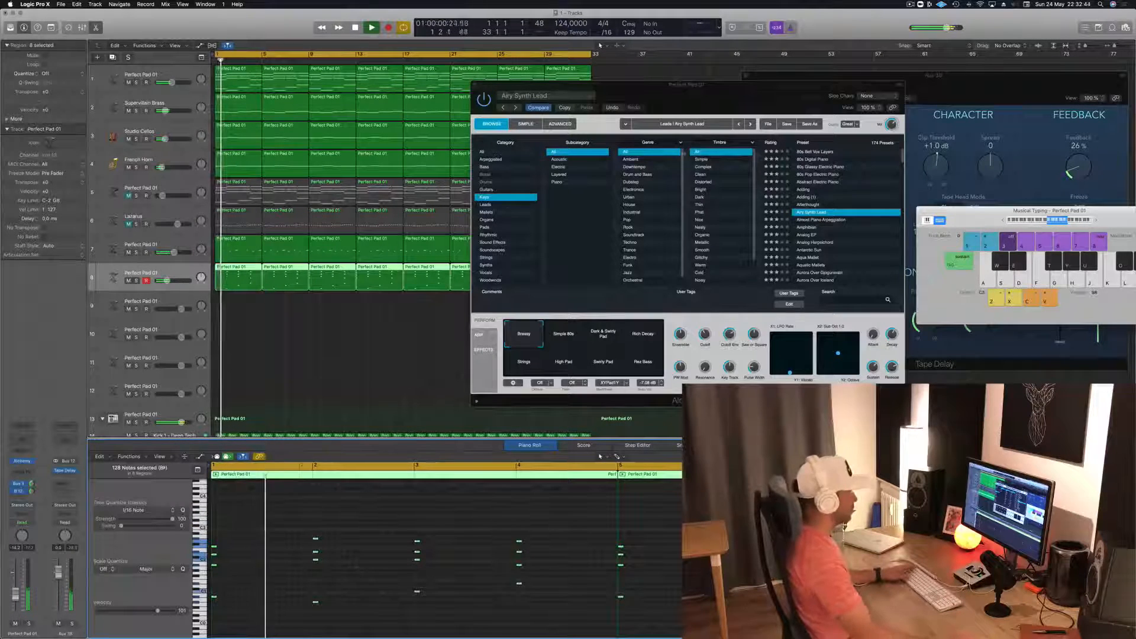
left_click_drag(577, 84, 467, 130)
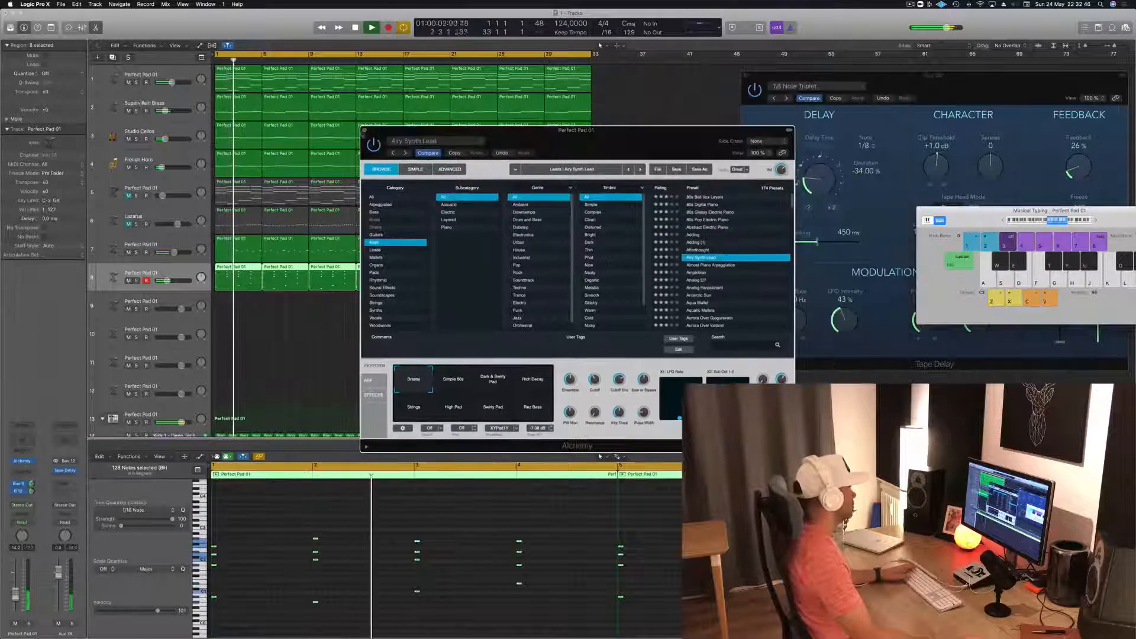
left_click(364, 130)
left_click(349, 389)
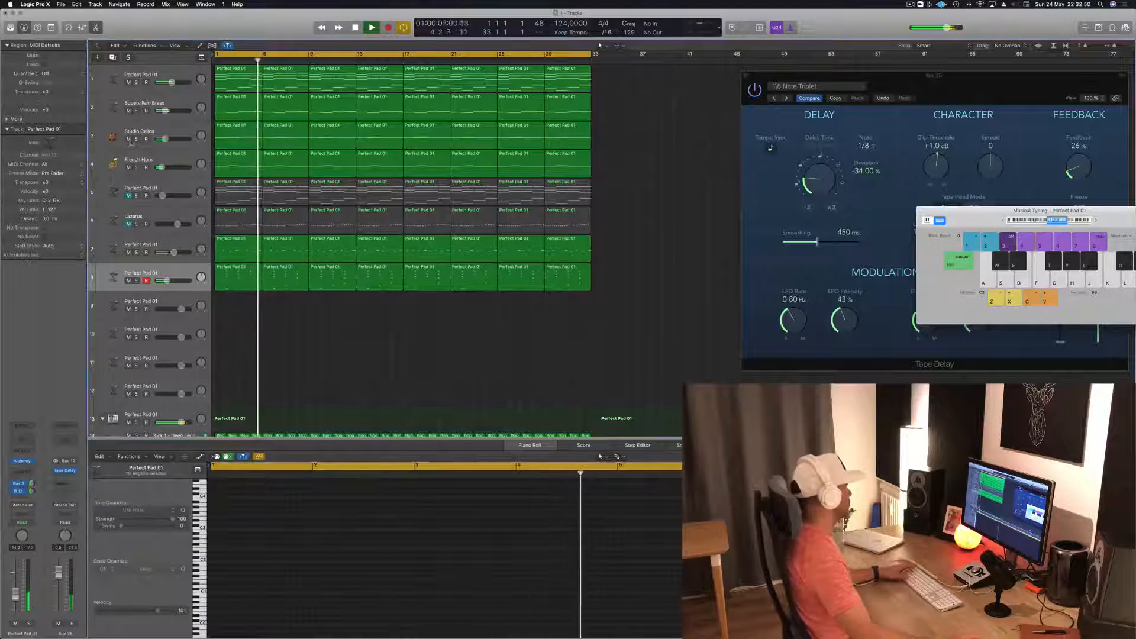
- Mute the Studio Cellos and French Horn tracks, unmute Lazarus, and replay with Lazarus selected
left_click_drag(128, 139, 128, 167)
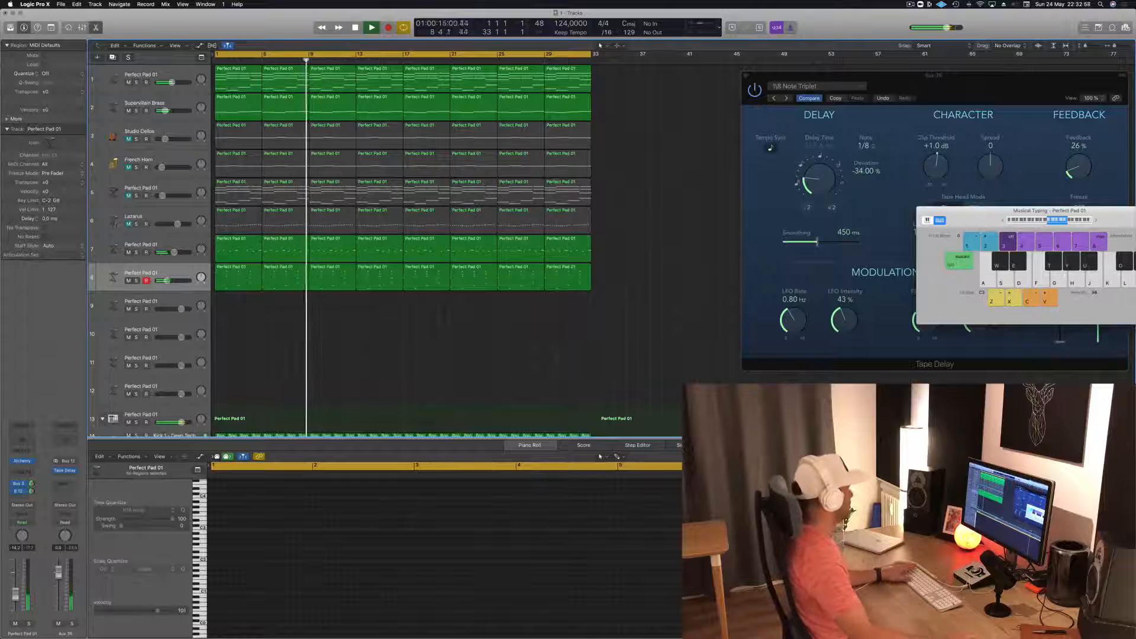
left_click(129, 224)
left_click(146, 219)
key("Return")
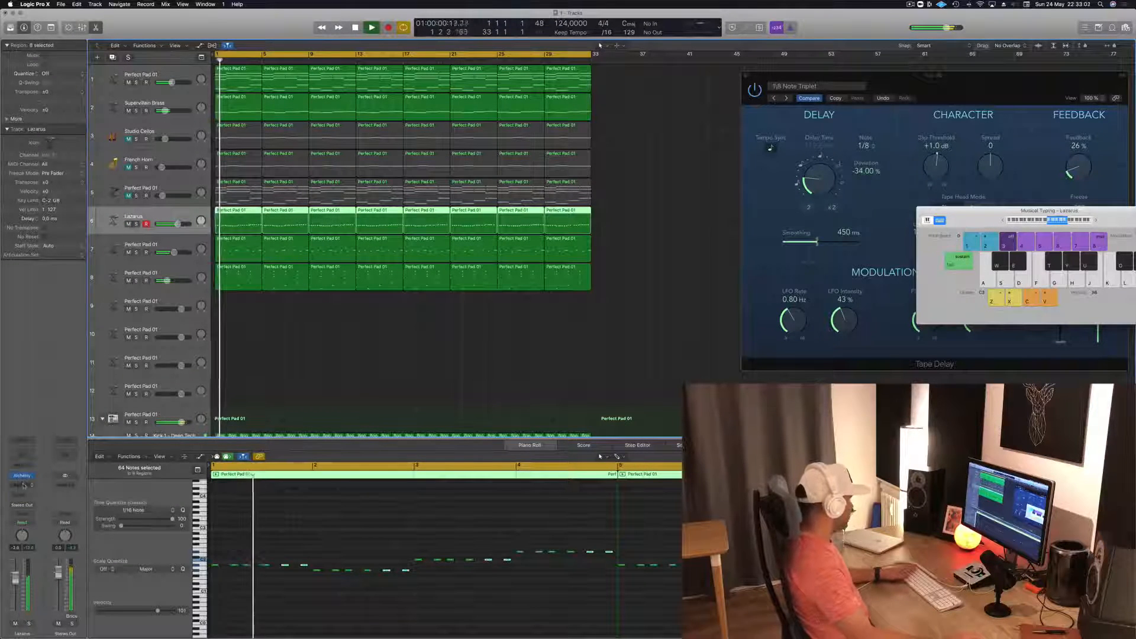
- Insert a stereo Compressor on the Lazarus track and set its side chain to Bus 11
left_click(22, 488)
mouse_move(48, 520)
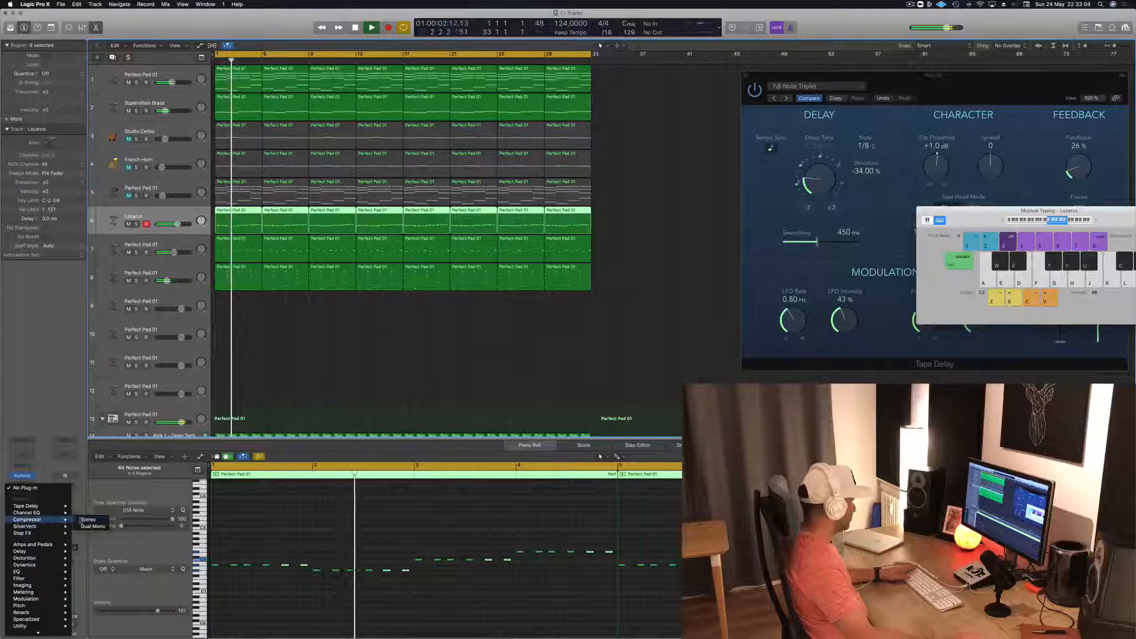
left_click(85, 519)
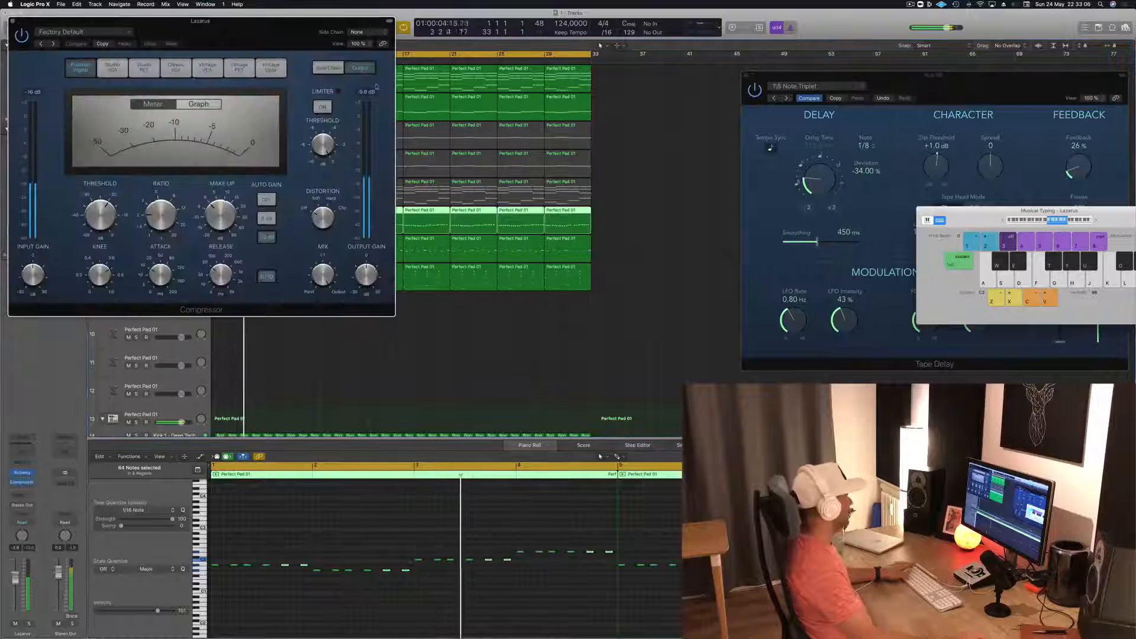
left_click_drag(292, 45, 548, 125)
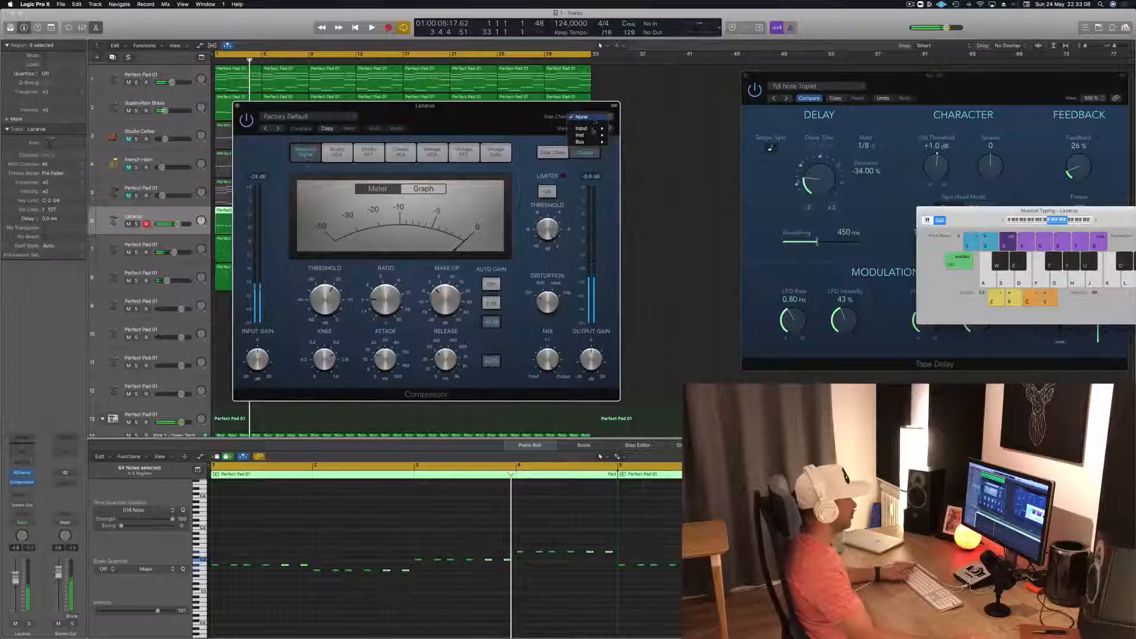
mouse_move(593, 142)
left_click(635, 209)
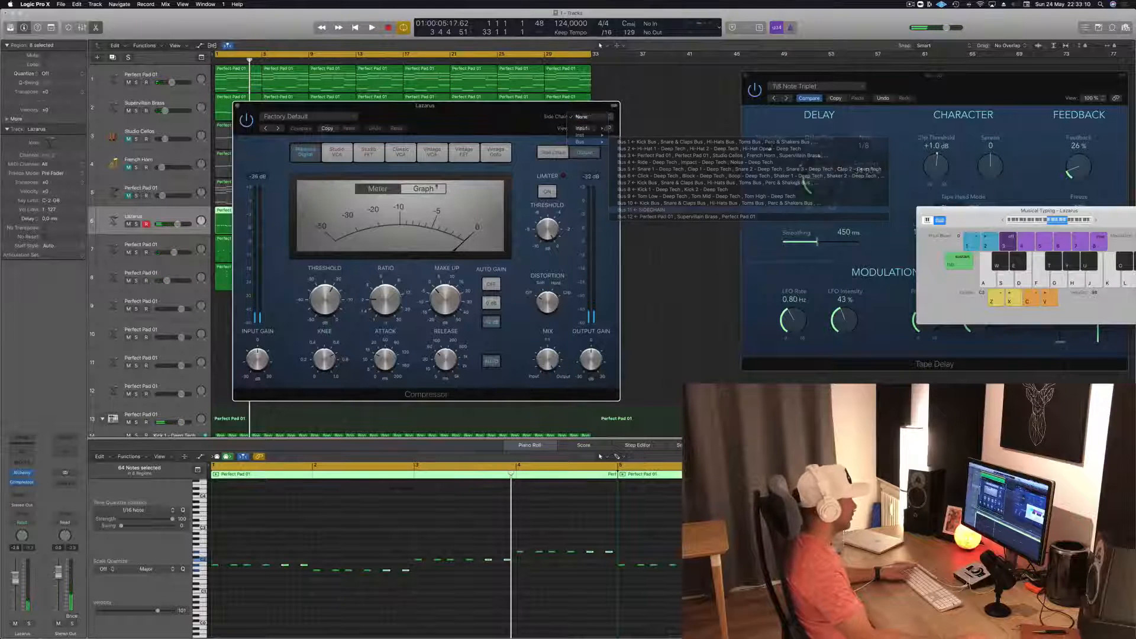
- Adjust the Lazarus compressor's ratio and threshold during playback, show its side chain settings, and close it
key("space")
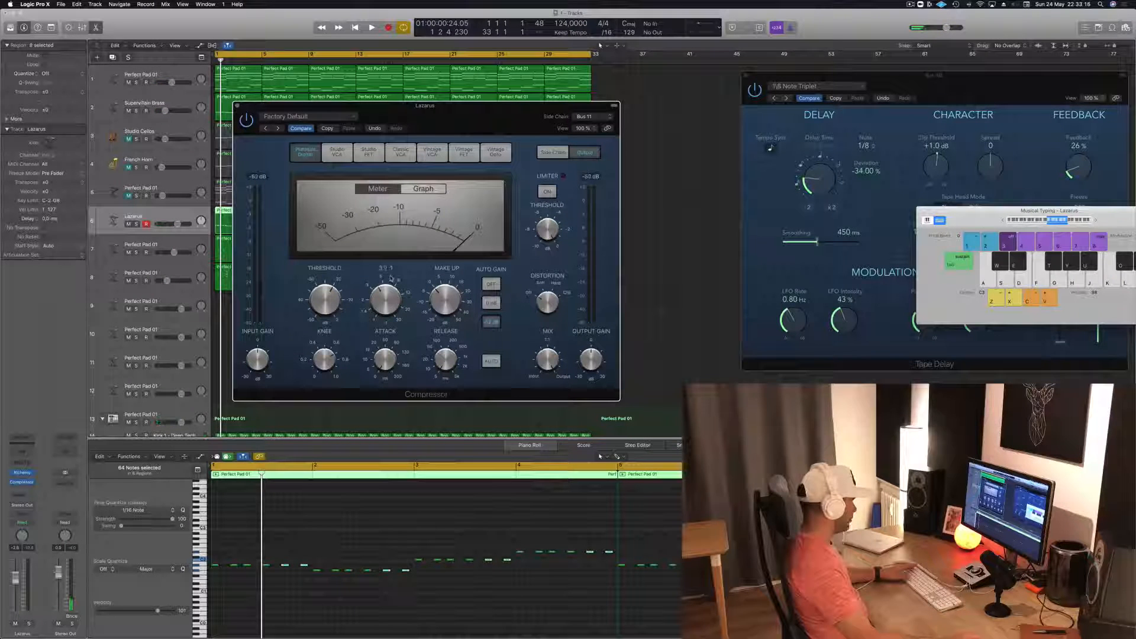
key("space")
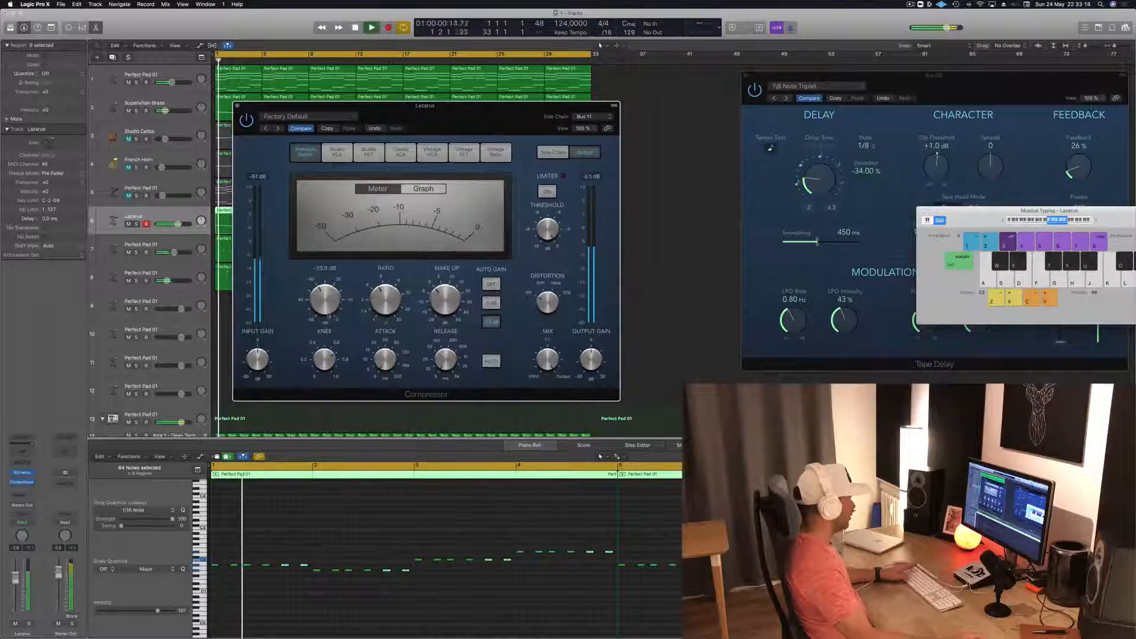
left_click(553, 152)
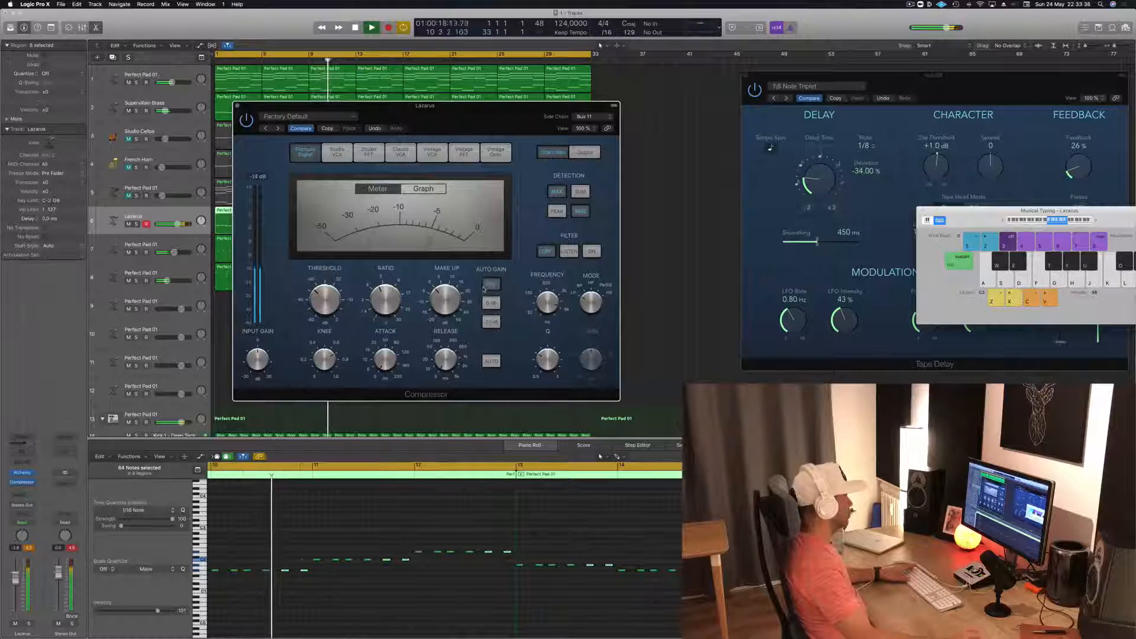
left_click_drag(480, 116, 623, 134)
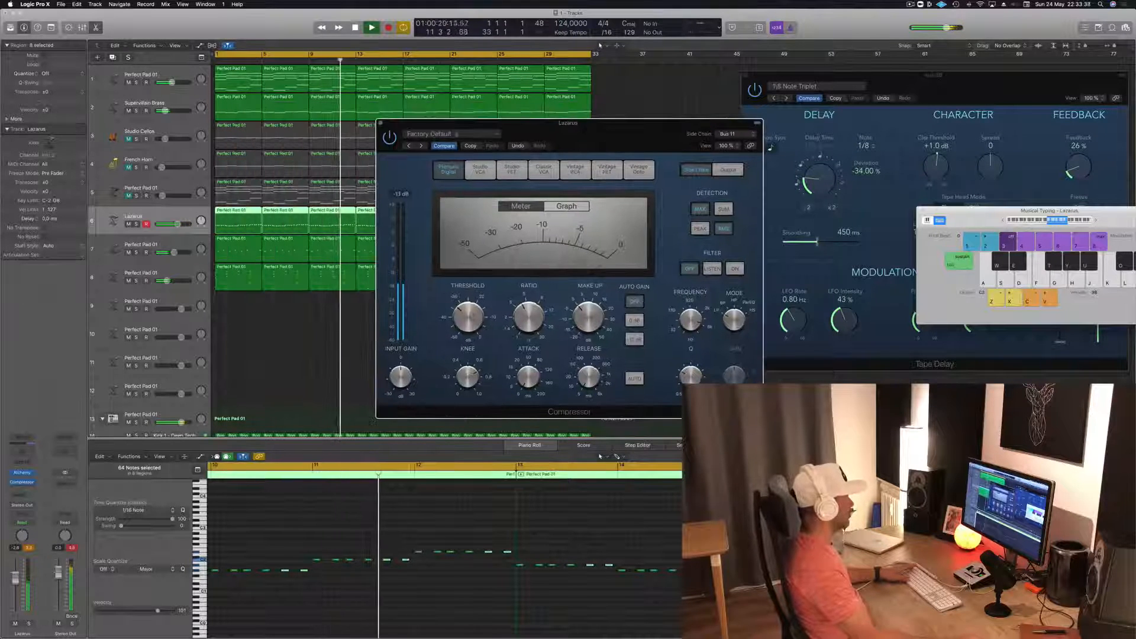
left_click(380, 124)
key("Return")
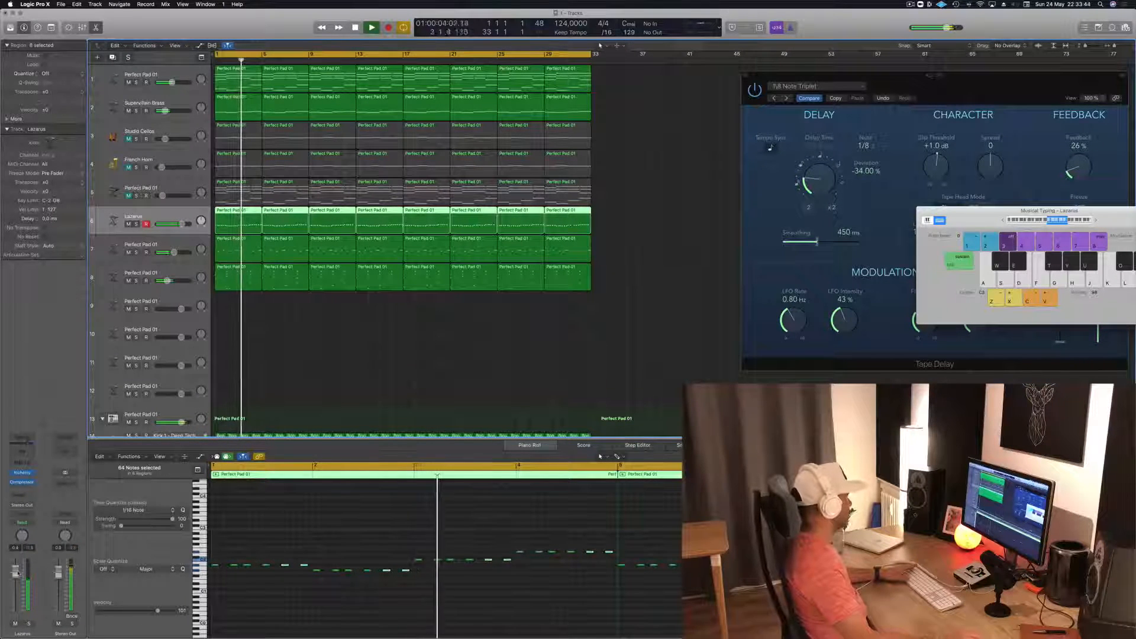
key("Return")
- Insert a second stereo Compressor on Lazarus, using the Vintage Opto model with a threshold of -33.0 dB
left_click(22, 482)
mouse_move(36, 506)
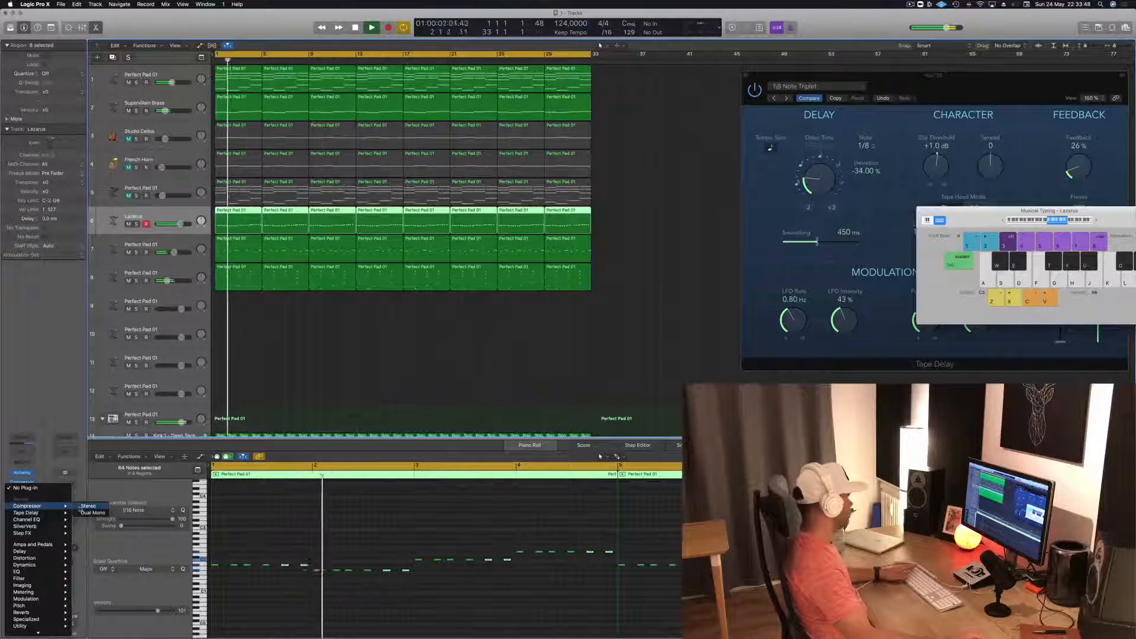
left_click(86, 506)
left_click_drag(177, 20, 429, 93)
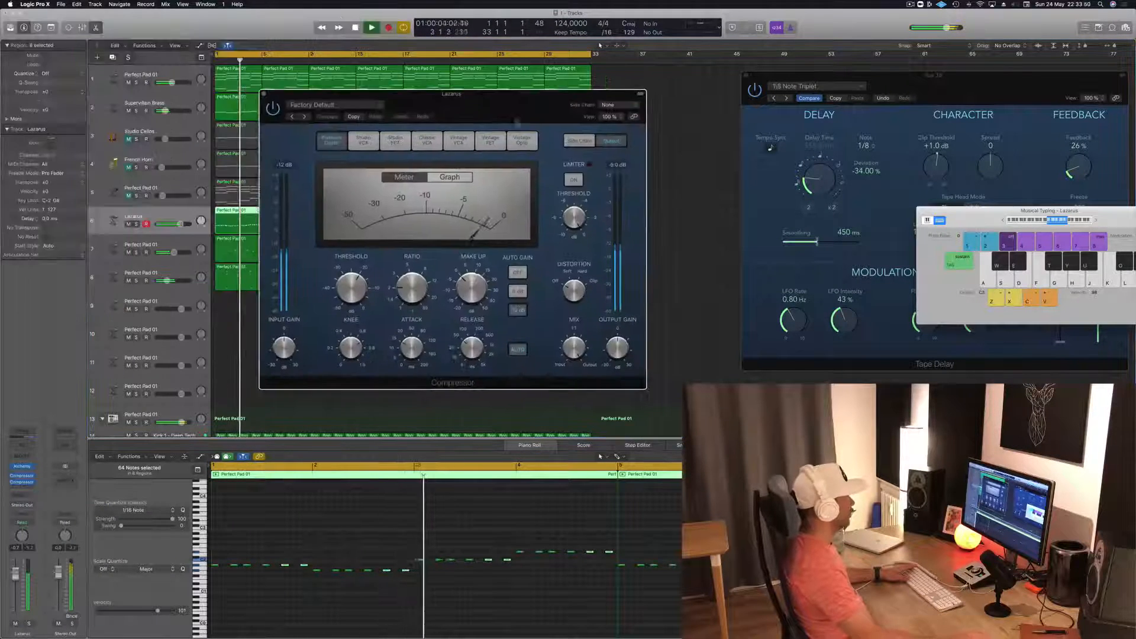
left_click(334, 105)
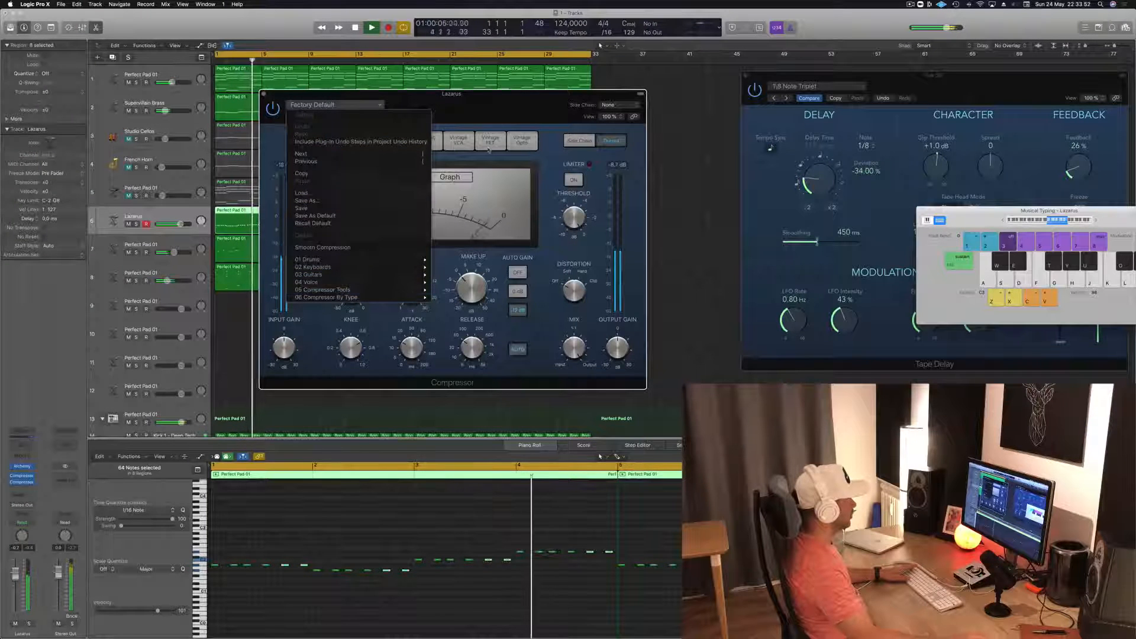
left_click(496, 114)
left_click(528, 146)
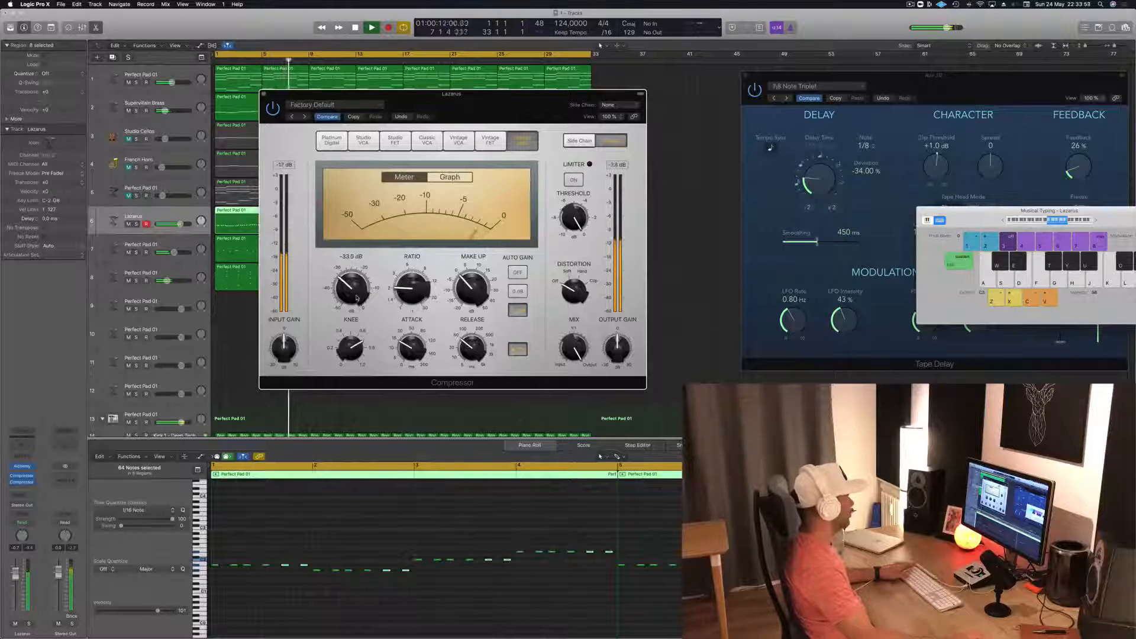
left_click(264, 94)
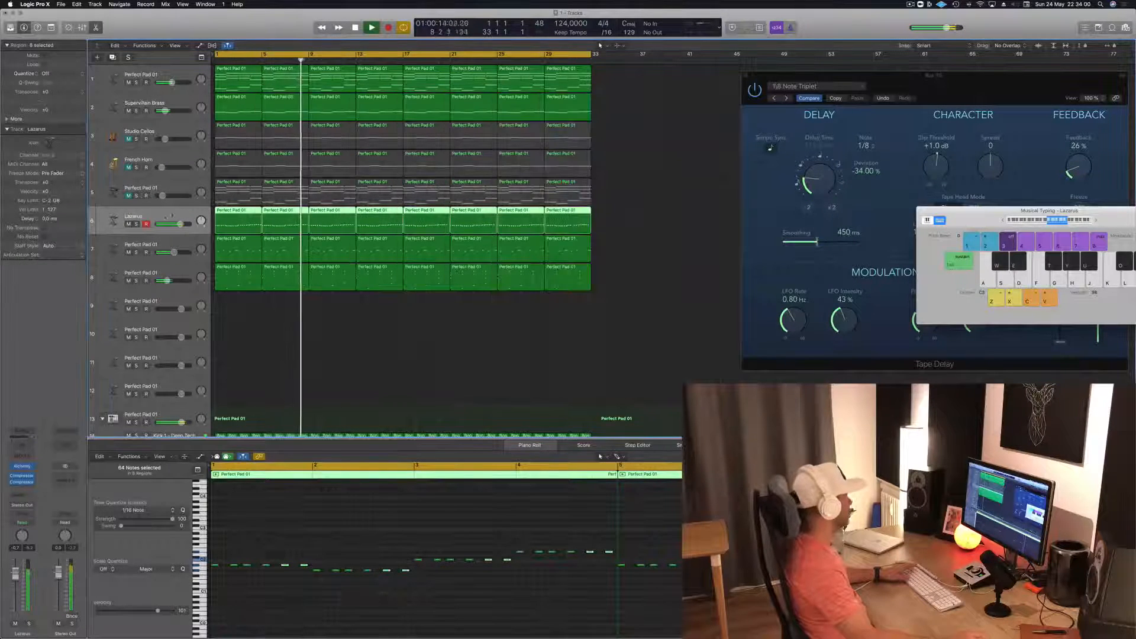
- Replay from the beginning, lower the Lazarus track's volume, and deselect its regions
key("Return")
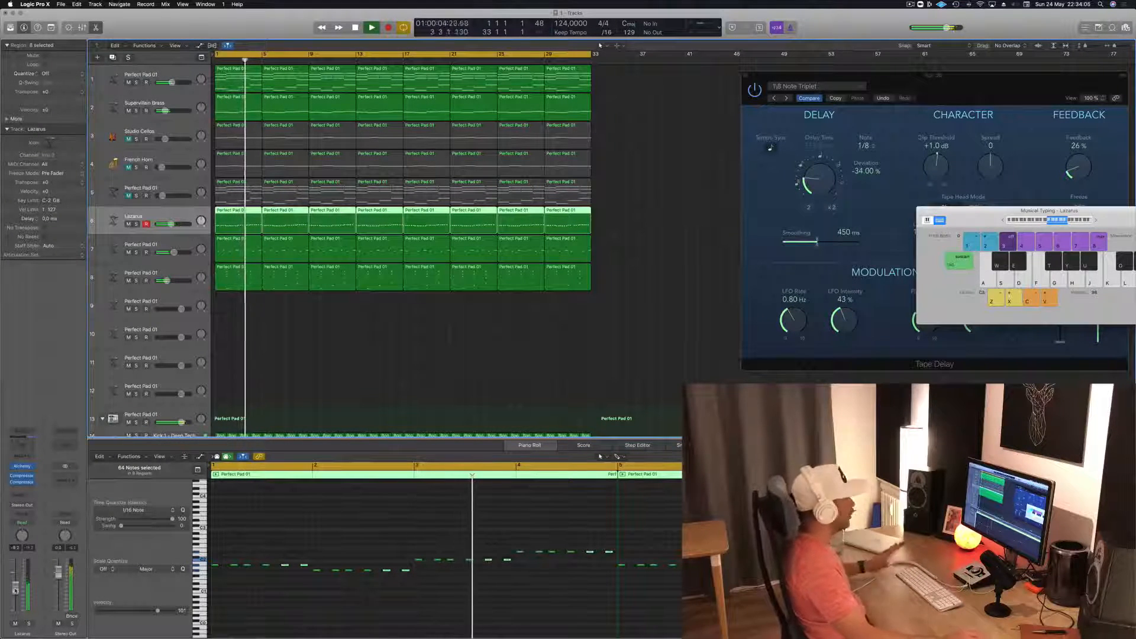
left_click(282, 368)
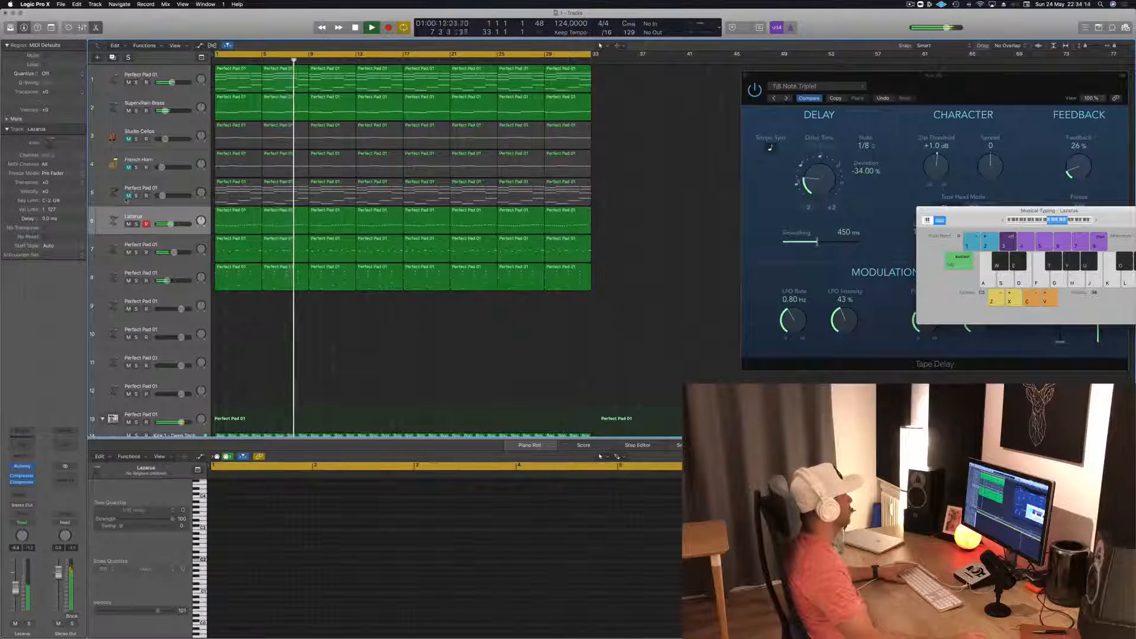
- Unmute track 5 and select the first region on track 7
left_click(127, 200)
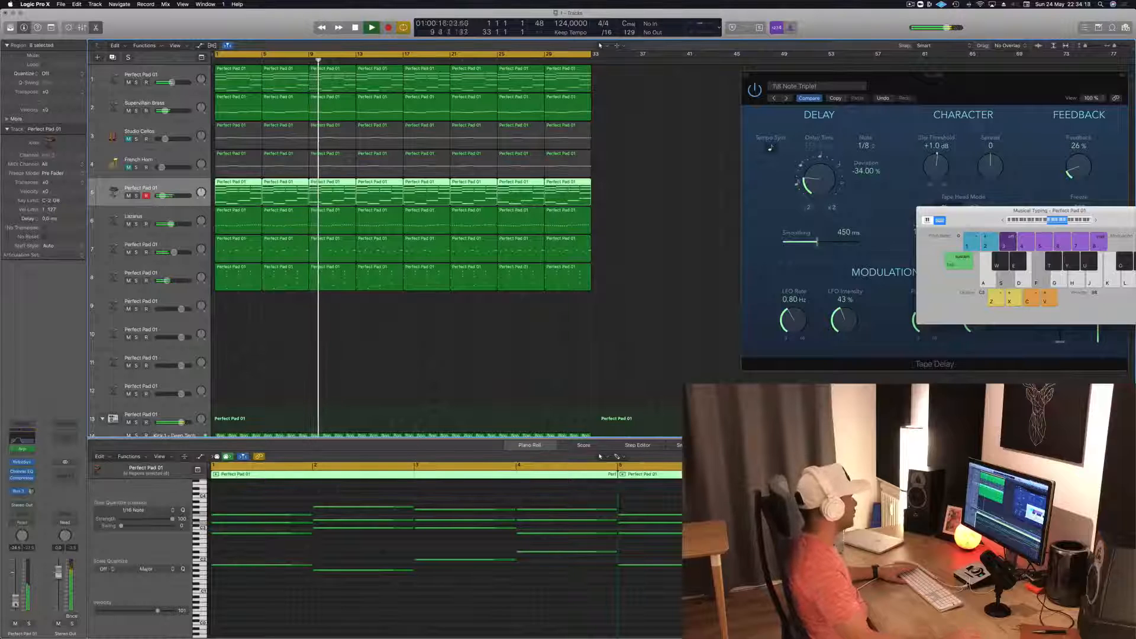
left_click(418, 305)
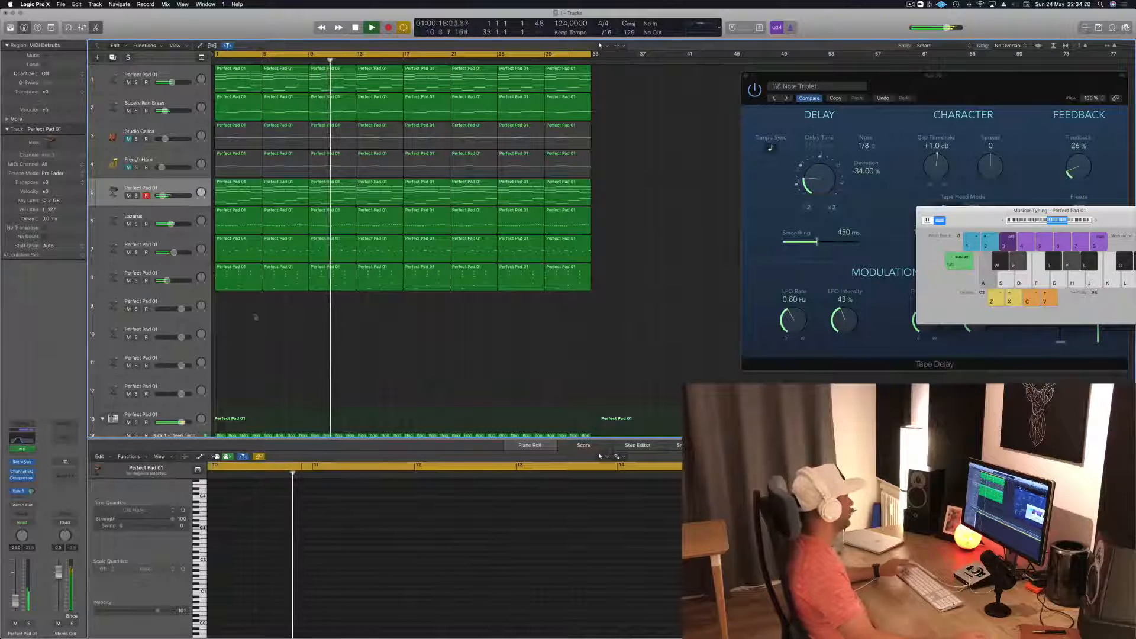
left_click(232, 254)
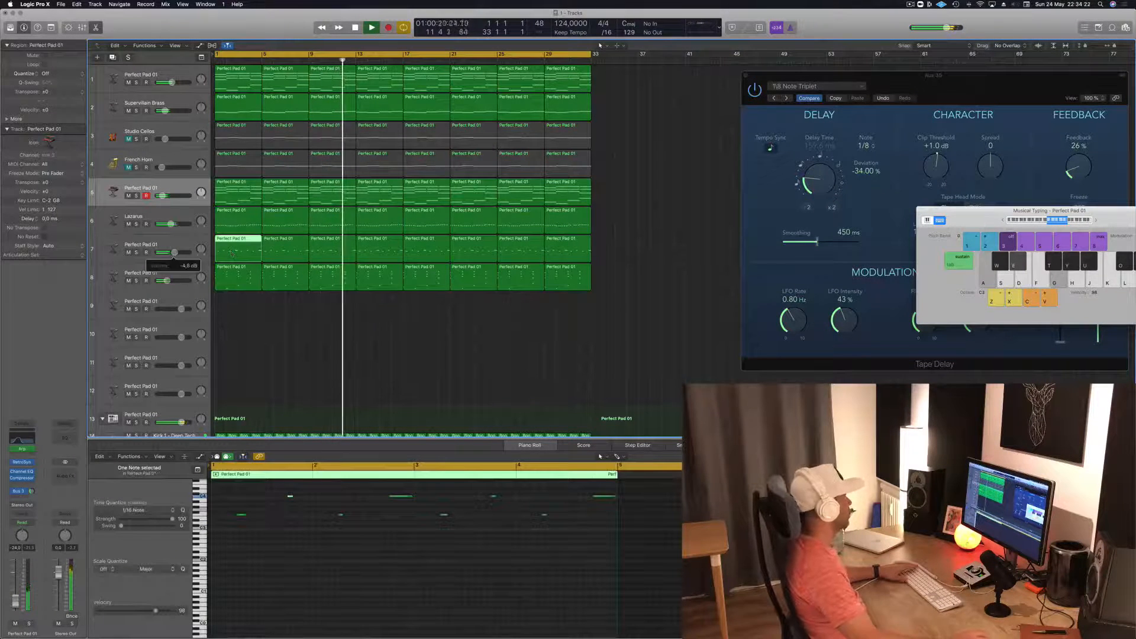
- Replay from the beginning with tracks 7 and 8 soloed, briefly adding track 1 to the solo for comparison
left_click(169, 273)
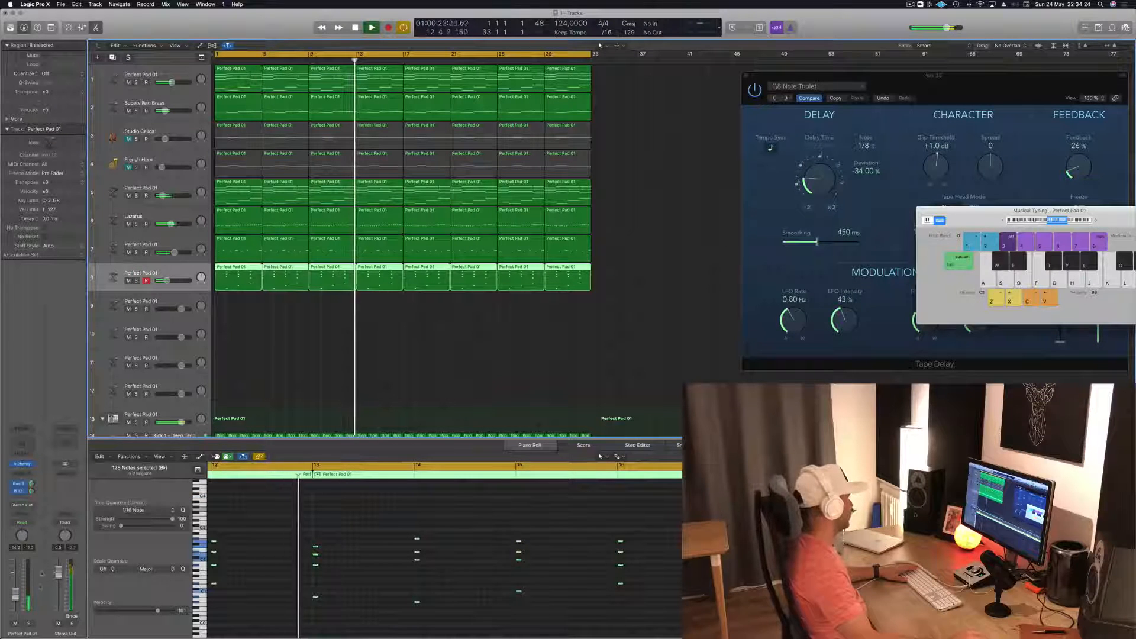
key("space")
key("space")
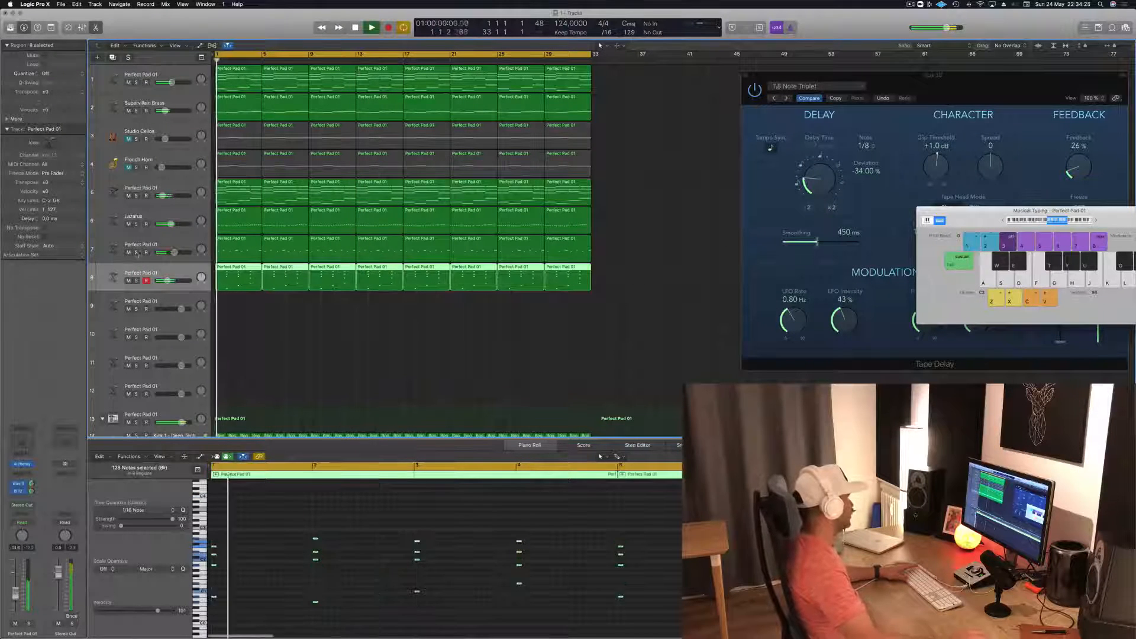
left_click(136, 281)
left_click(136, 253)
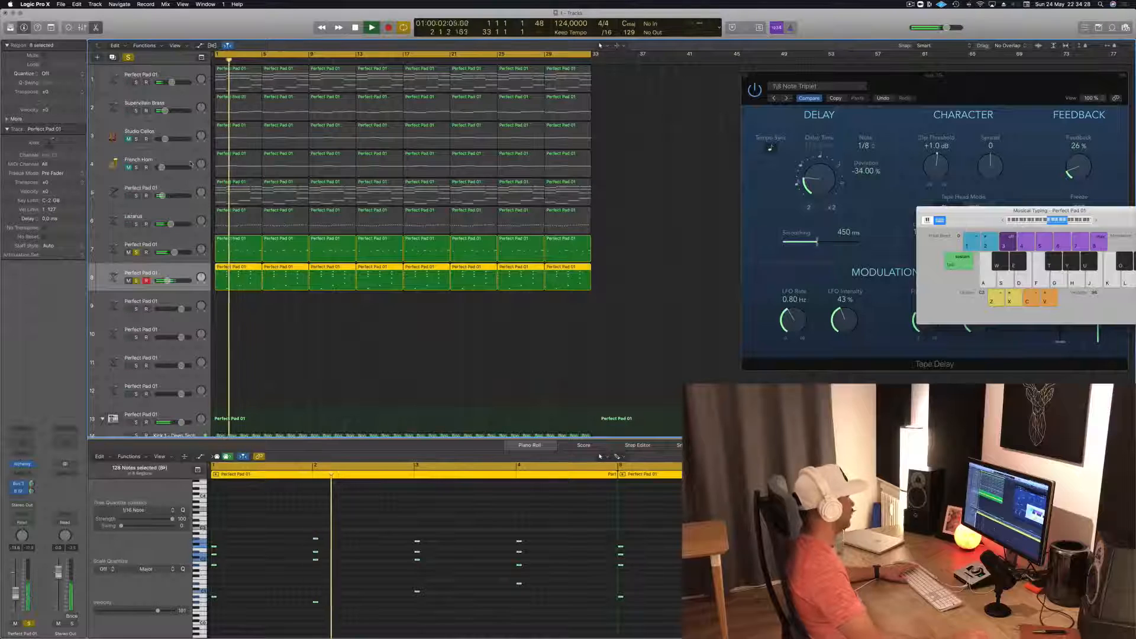
left_click(136, 82)
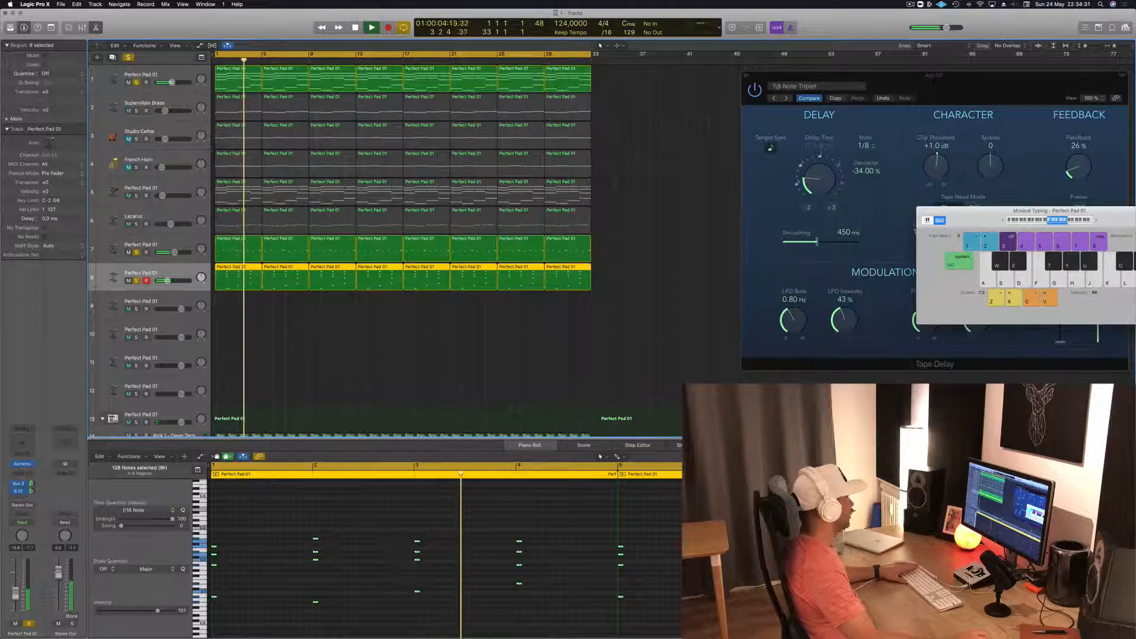
left_click(136, 83)
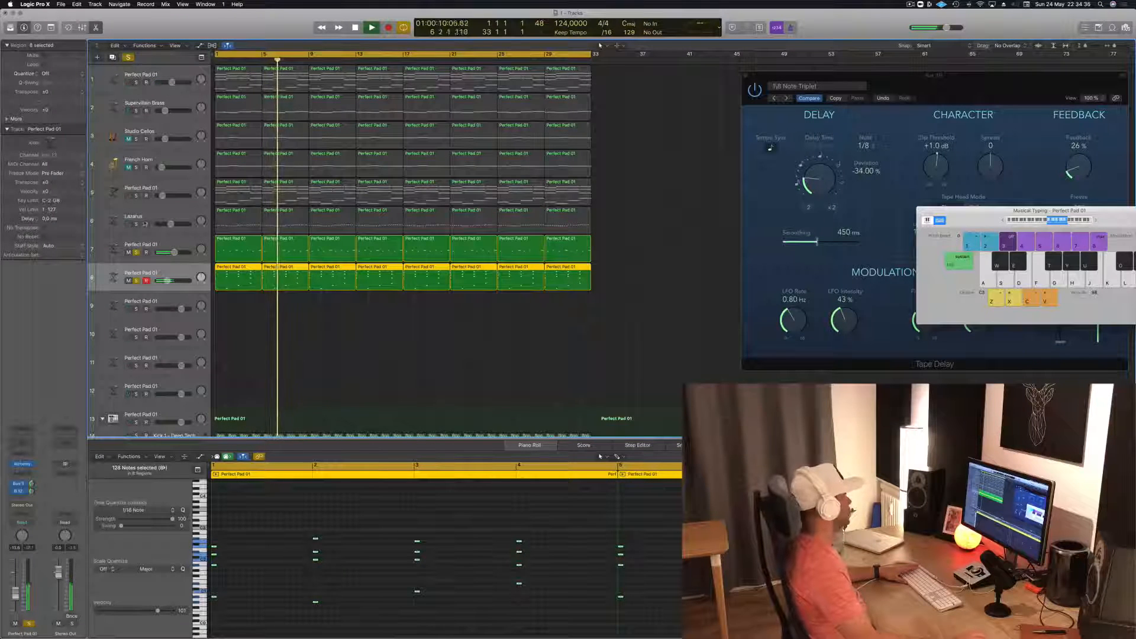
- Add Lazarus, Kick 1 - Deep Tech and track 5 to the soloed layers during playback
left_click(136, 224)
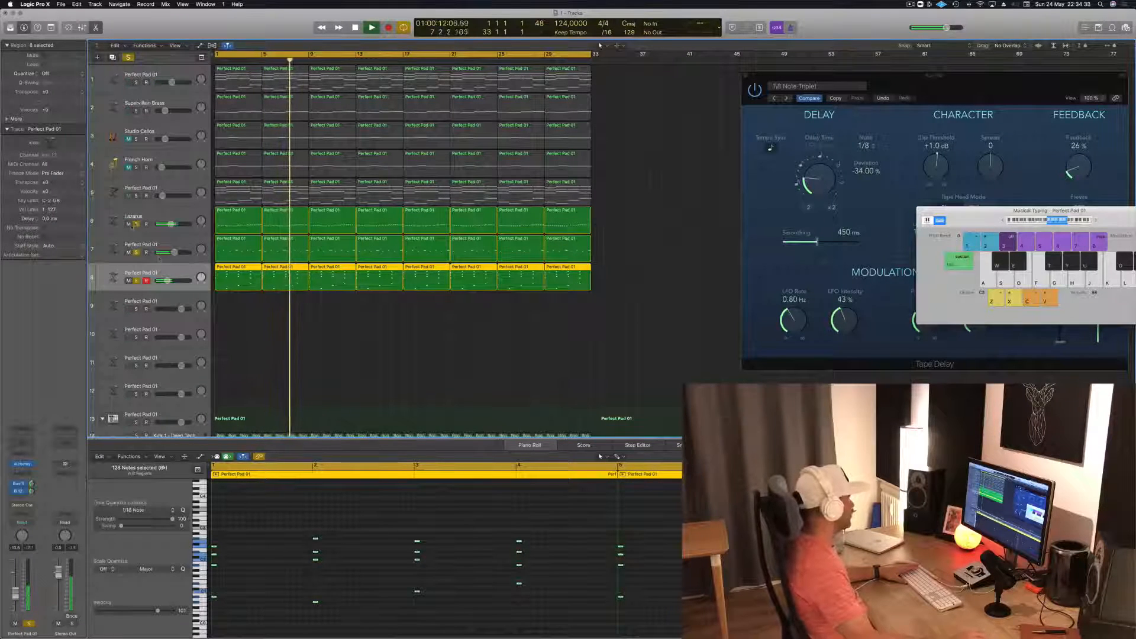
scroll(227, 306, "down", 4)
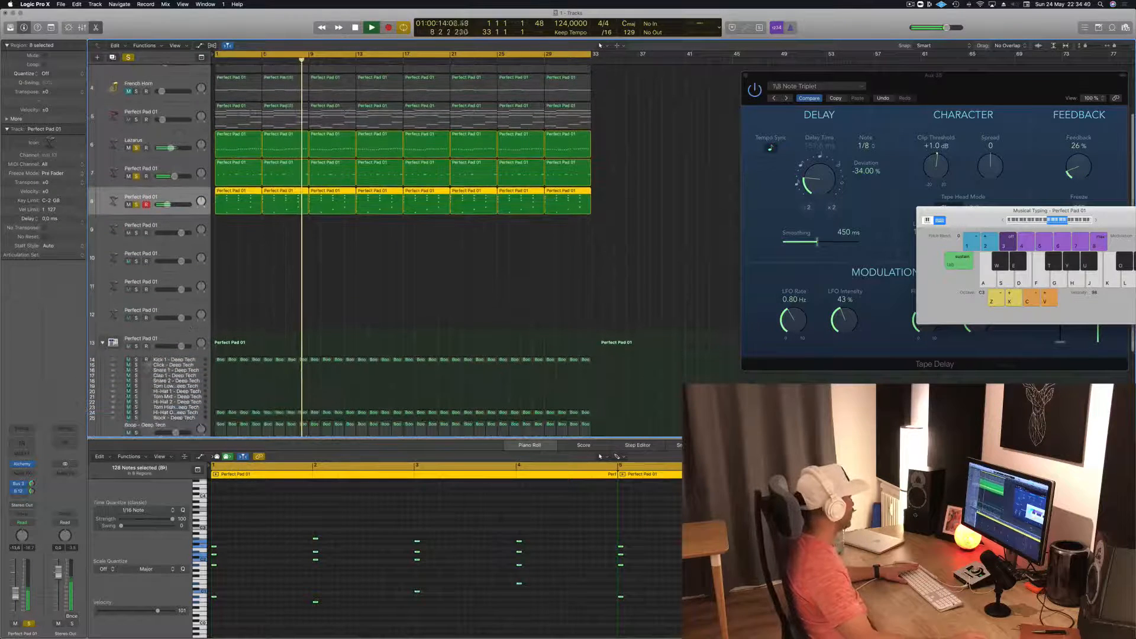
left_click(136, 360)
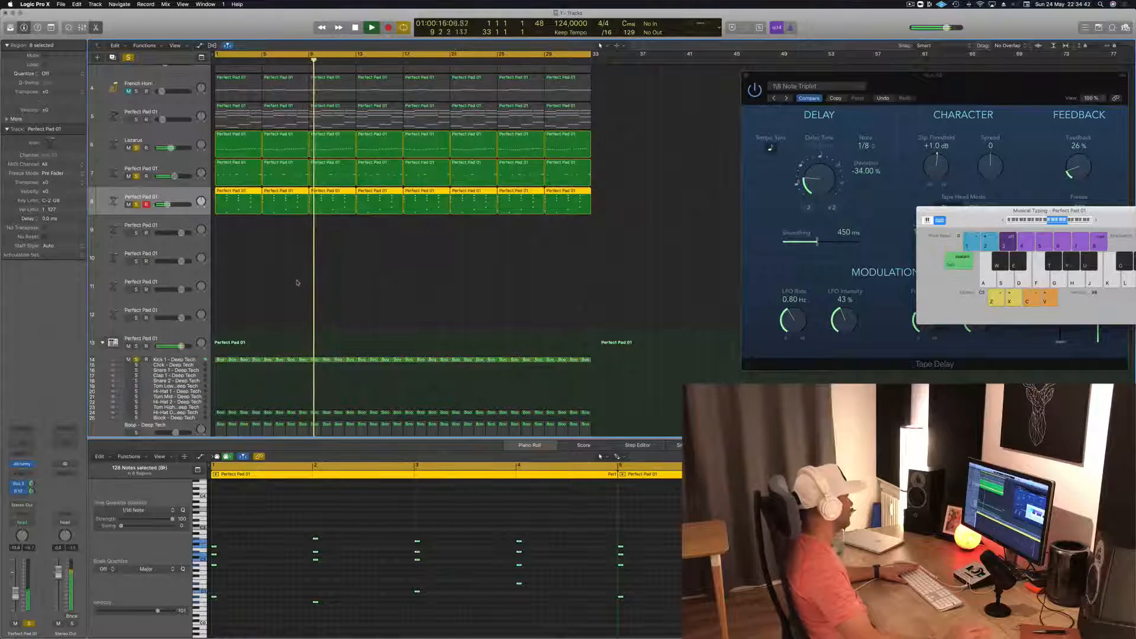
scroll(296, 285, "up", 3)
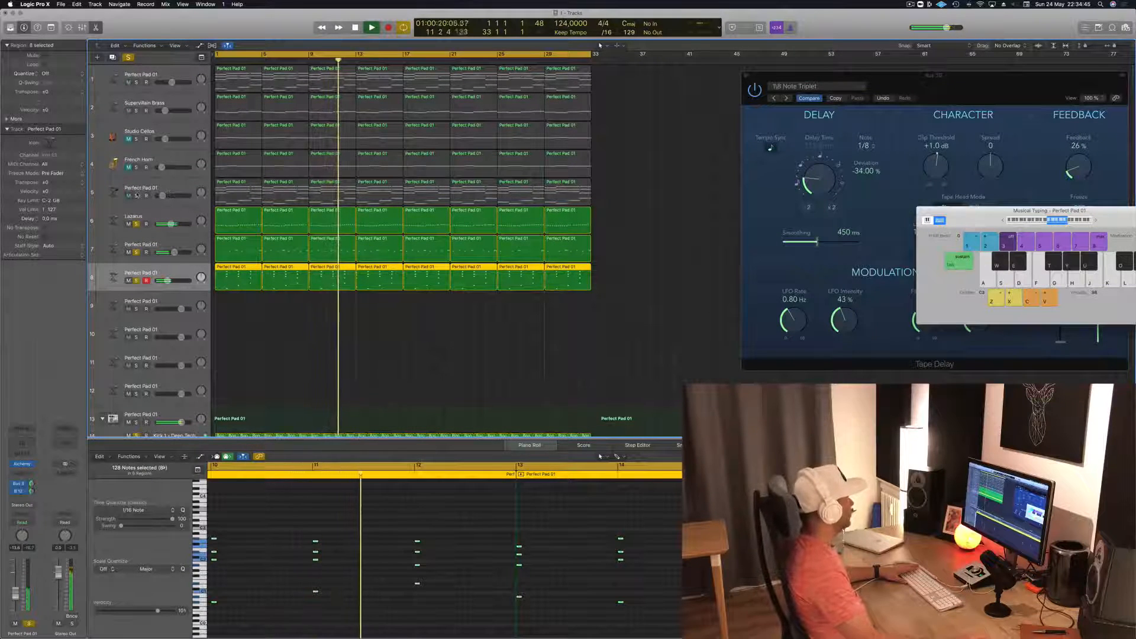
left_click(137, 195)
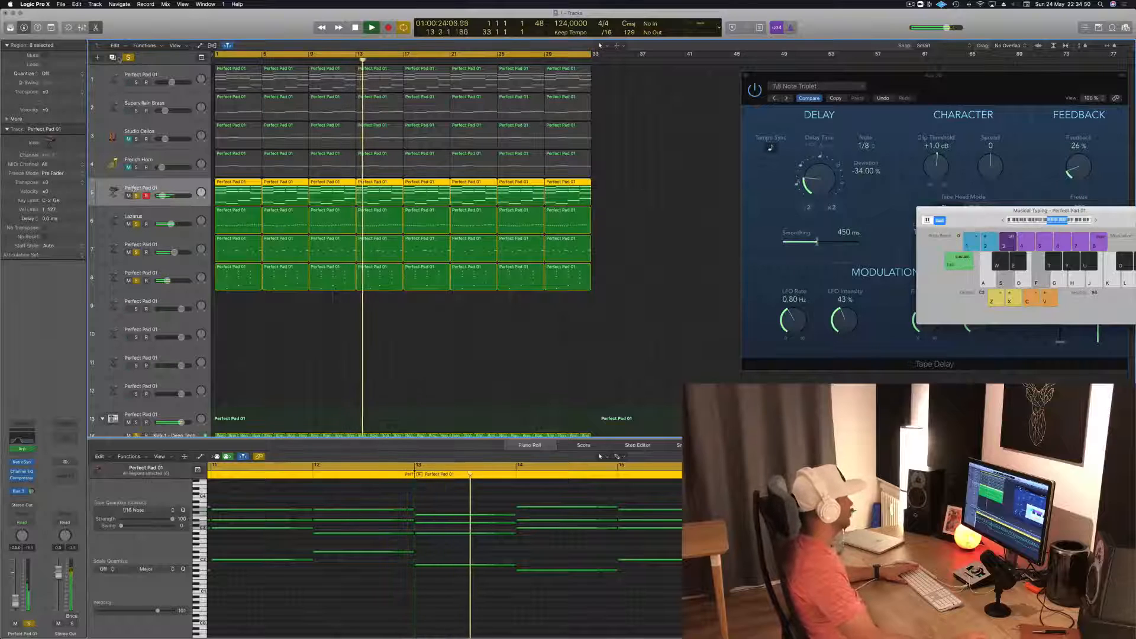
- Clear all solos, replay the full mix from the beginning, and select track 8 with its regions deselected
left_click(127, 58)
key("Return")
scroll(329, 374, "down", 2)
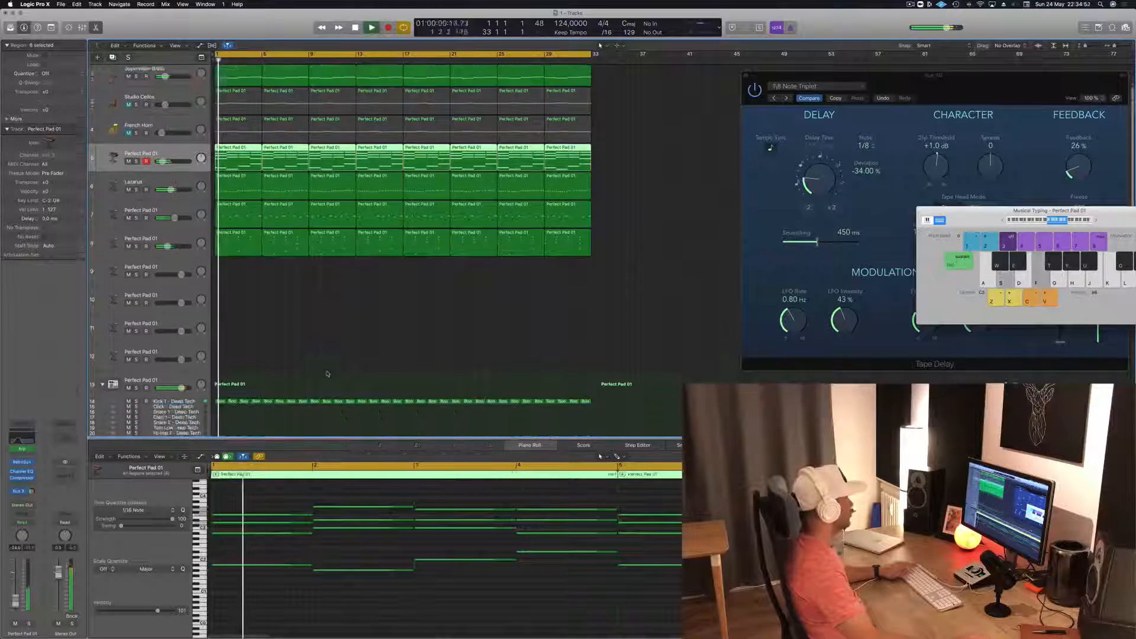
scroll(328, 374, "down", 5)
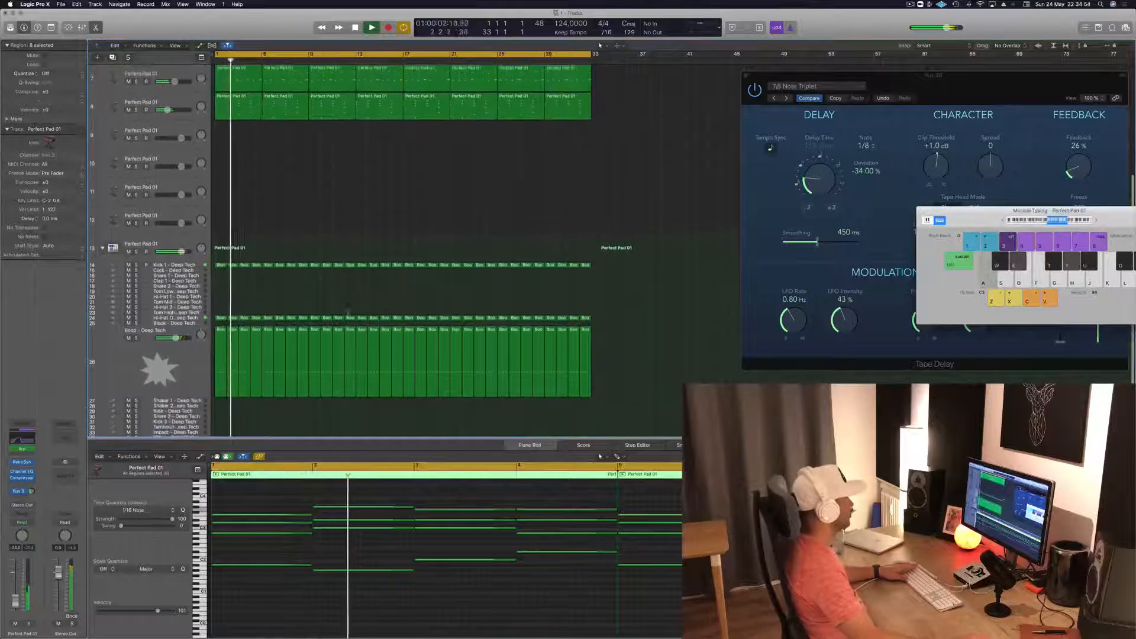
scroll(348, 312, "up", 6)
left_click(142, 278)
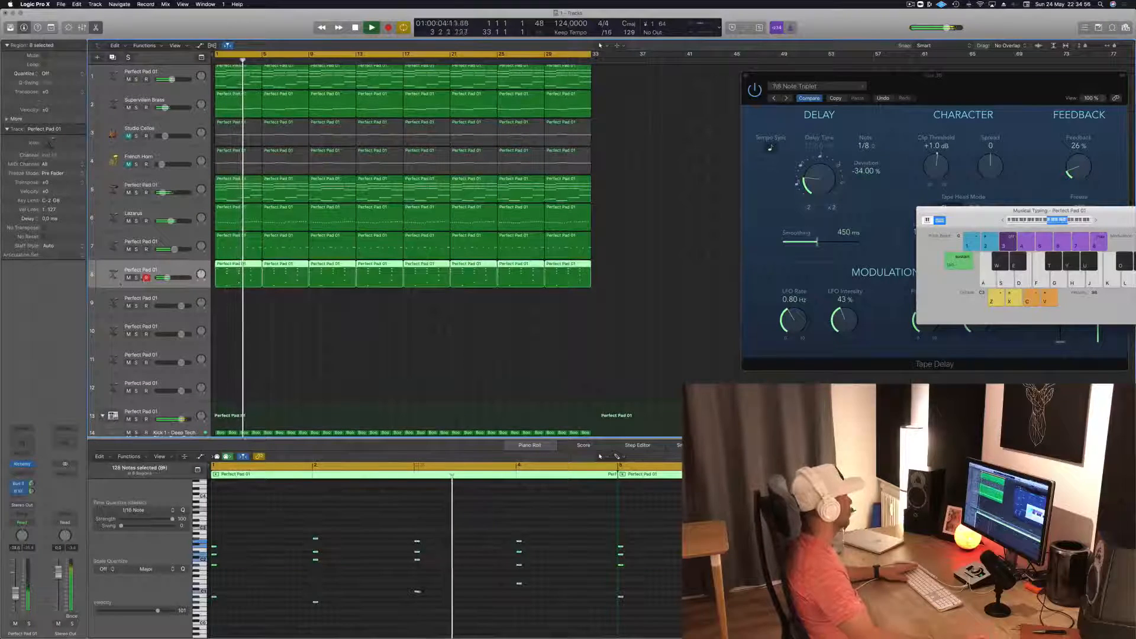
left_click(379, 332)
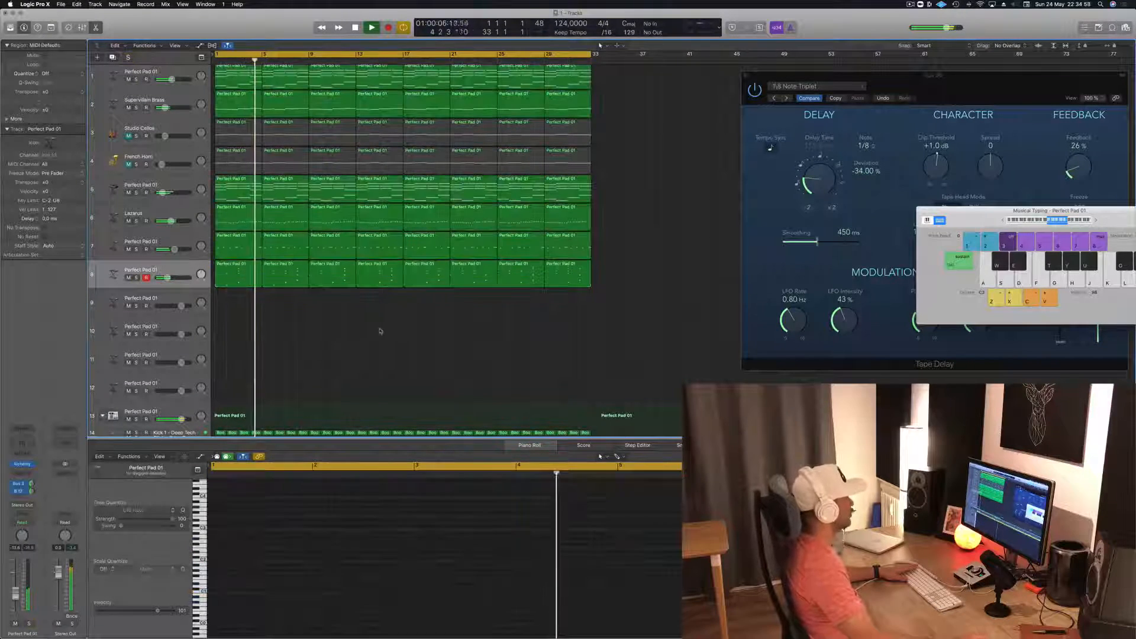
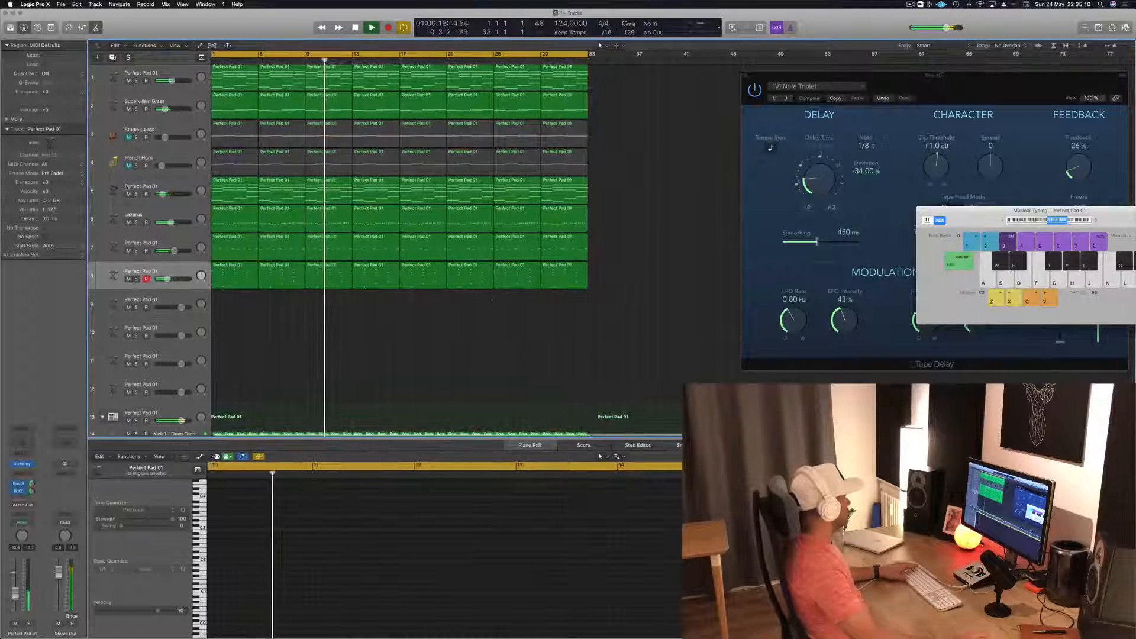
- Briefly solo track 5, mute tracks 5 and 1, and select the Supervillain Brass track with its regions deselected
left_click(136, 194)
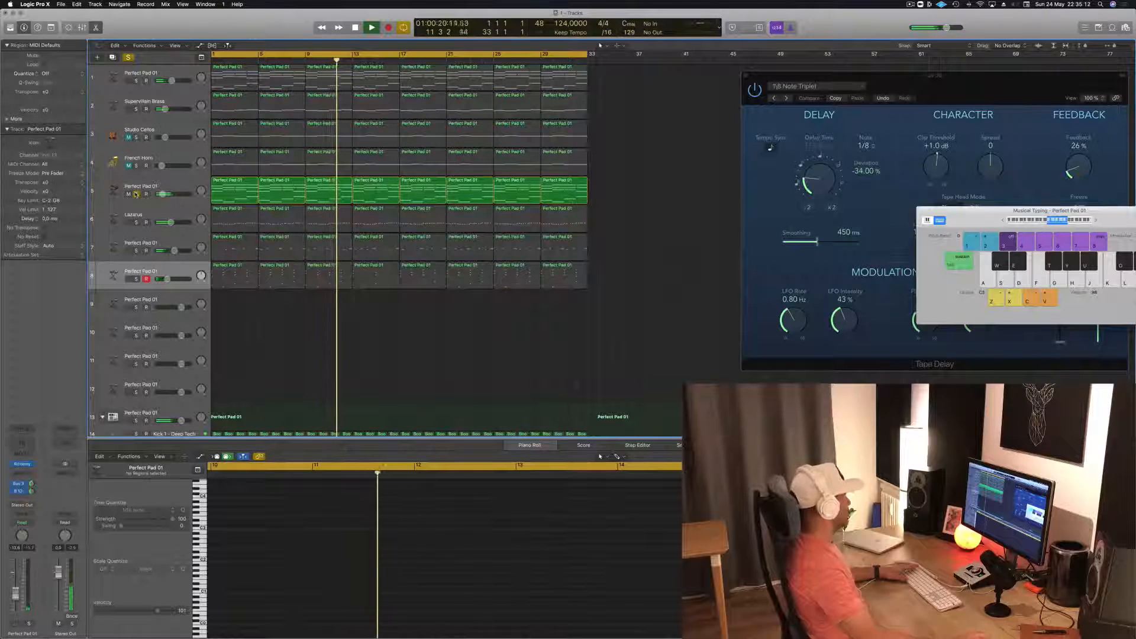
left_click(136, 194)
left_click(128, 194)
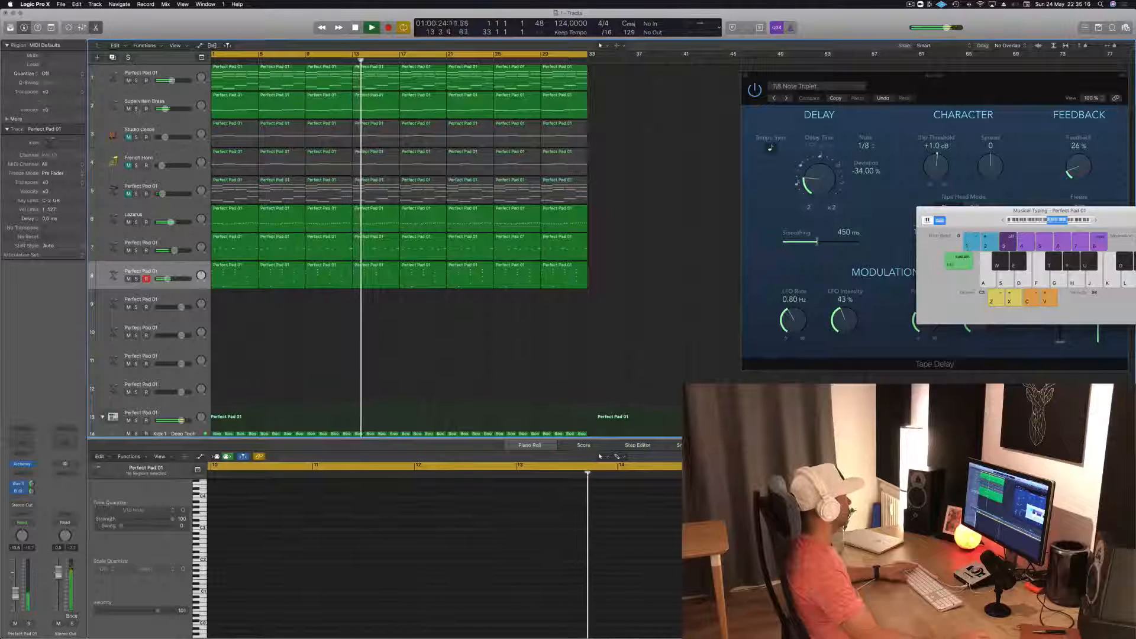
scroll(125, 113, "up", 1)
left_click(129, 83)
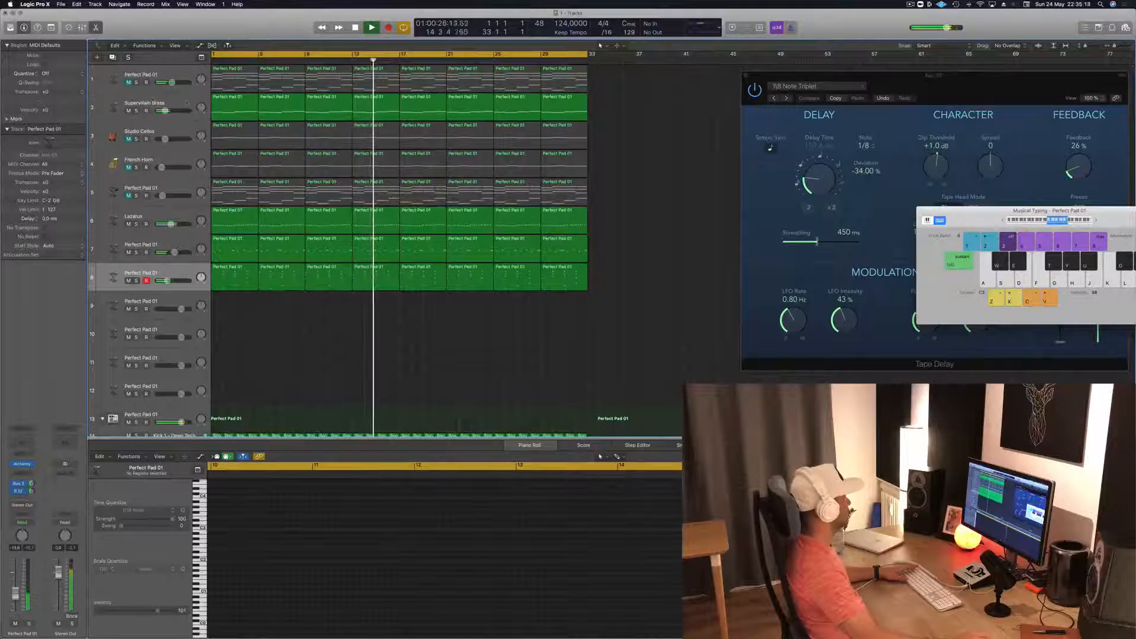
left_click(177, 106)
left_click(226, 322)
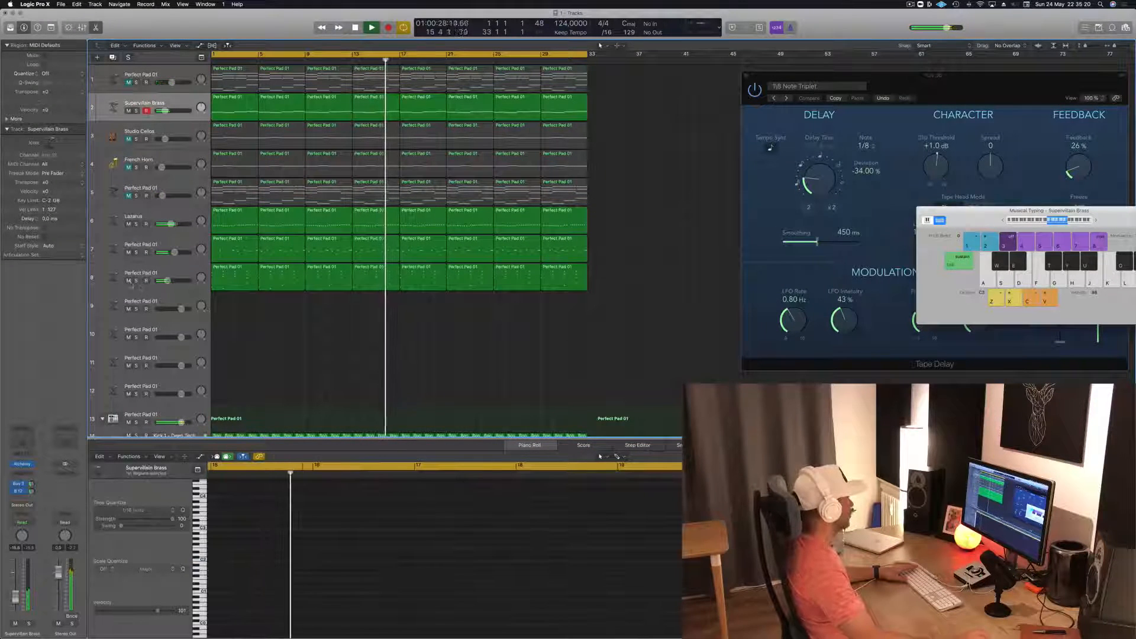
- Compare the mix with track 8 muted, slightly raise that track's volume, and close its Alchemy window
left_click(128, 280)
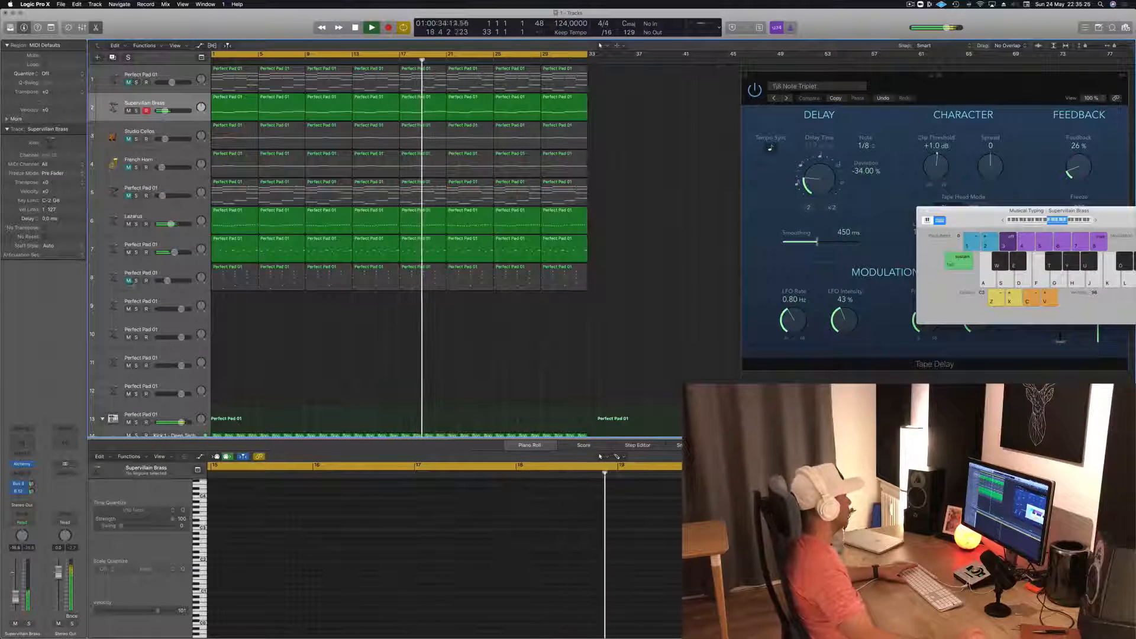
left_click(148, 277)
left_click(21, 465)
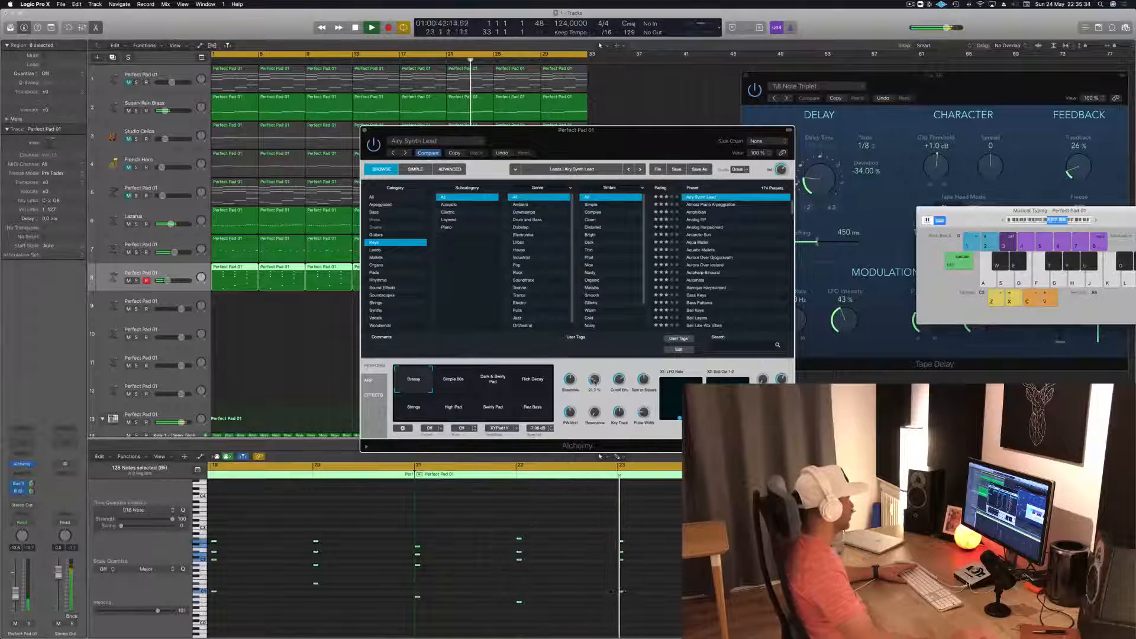
left_click_drag(16, 598, 16, 596)
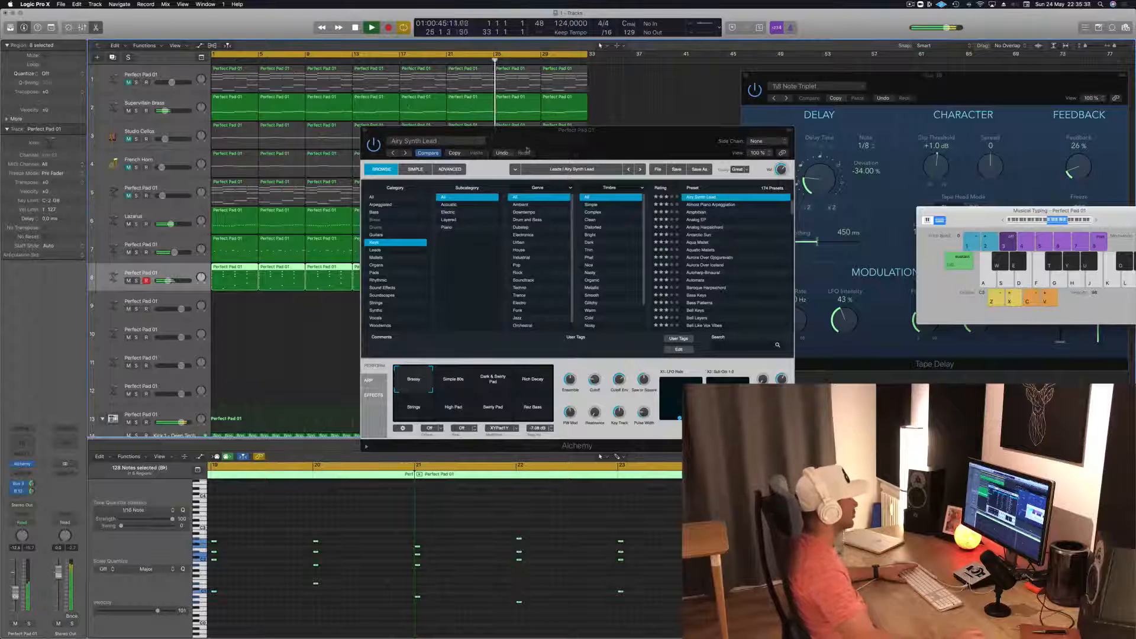
left_click(365, 130)
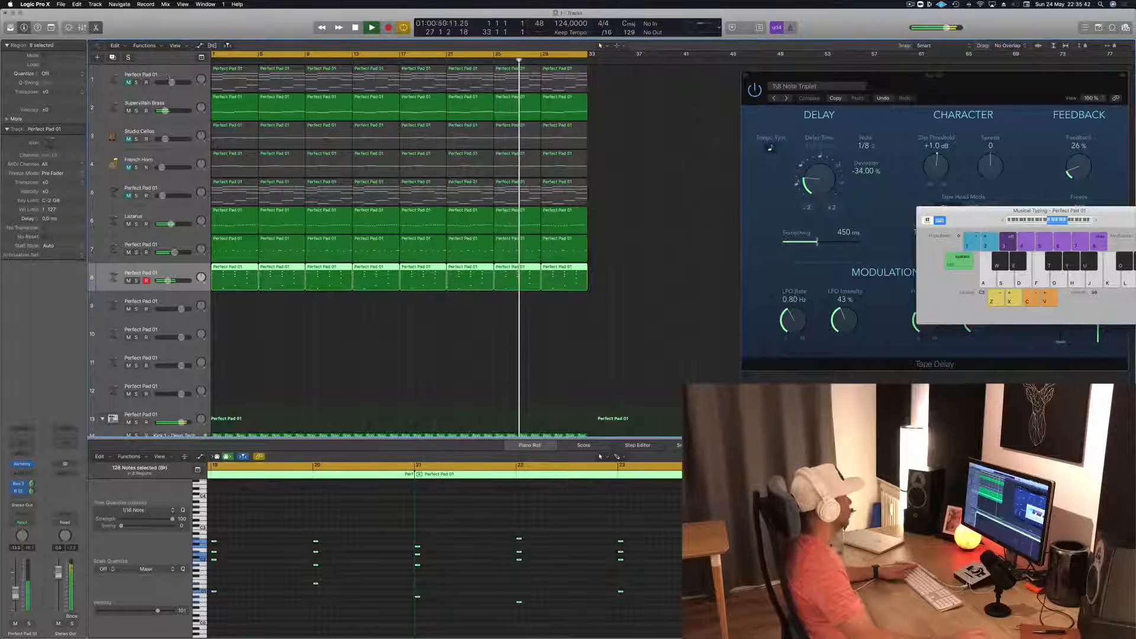
- Select and unmute track 1, and show its Smart Controls
left_click(166, 77)
key("m")
double_click(157, 74)
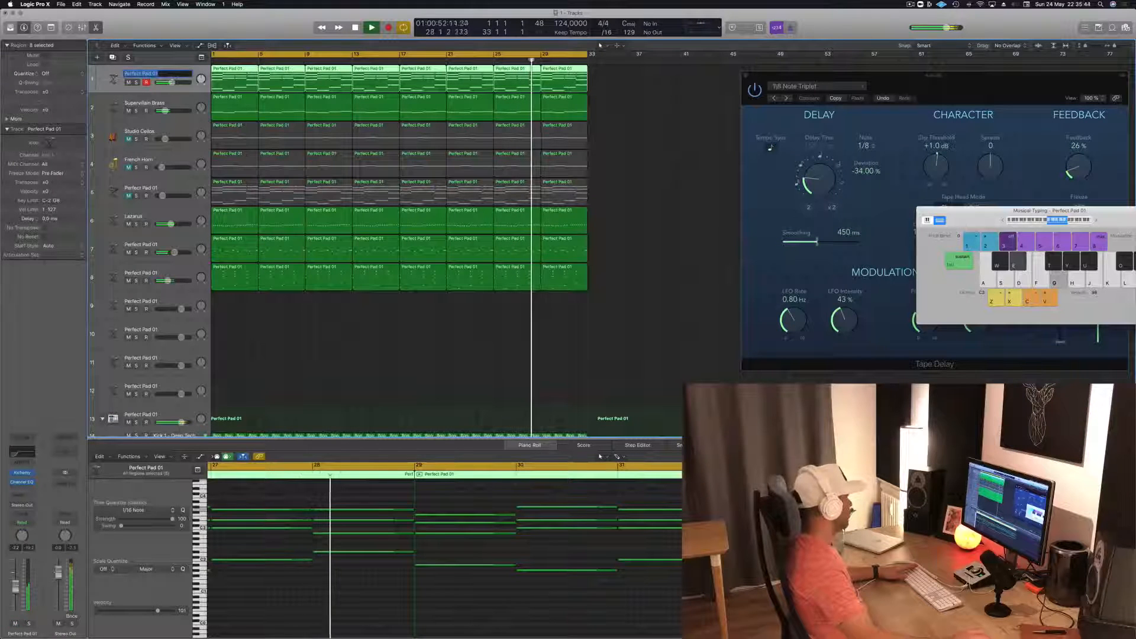
double_click(113, 80)
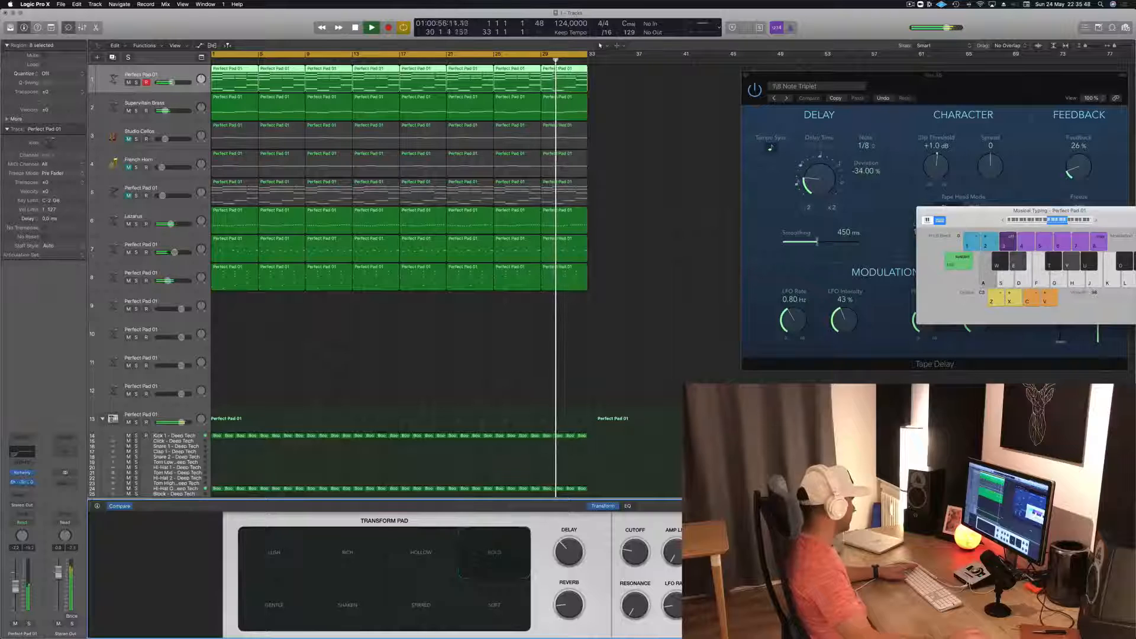
- Insert a Compressor below the Channel EQ on track 1 and set its side chain to Bus 11 (SIDECHAIN)
left_click(23, 482)
mouse_move(30, 506)
left_click(80, 506)
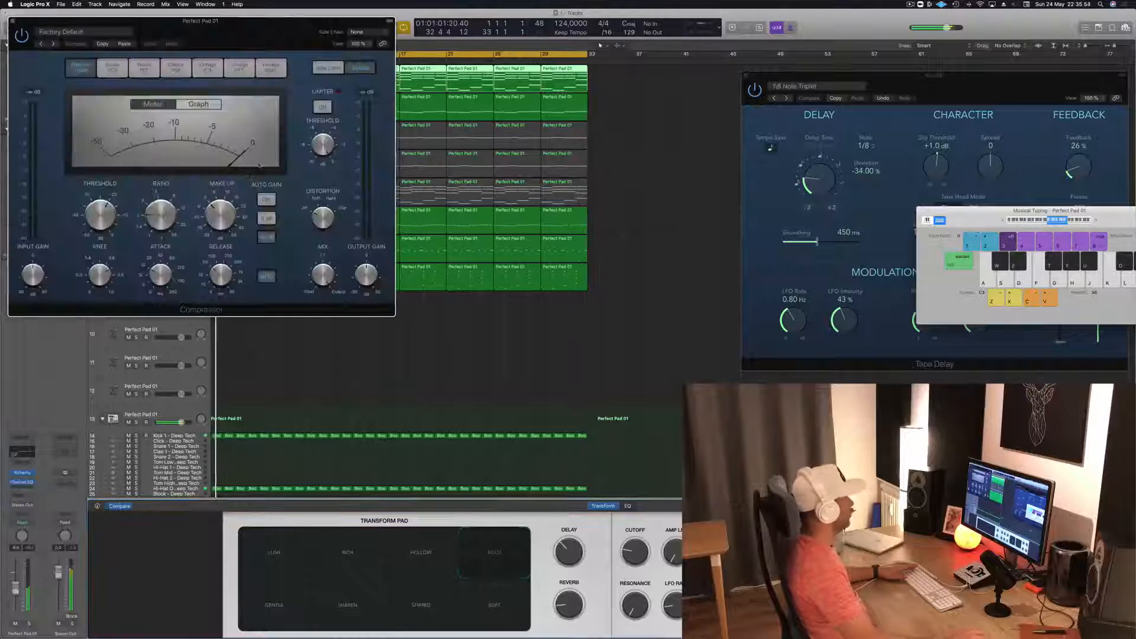
left_click_drag(237, 20, 532, 84)
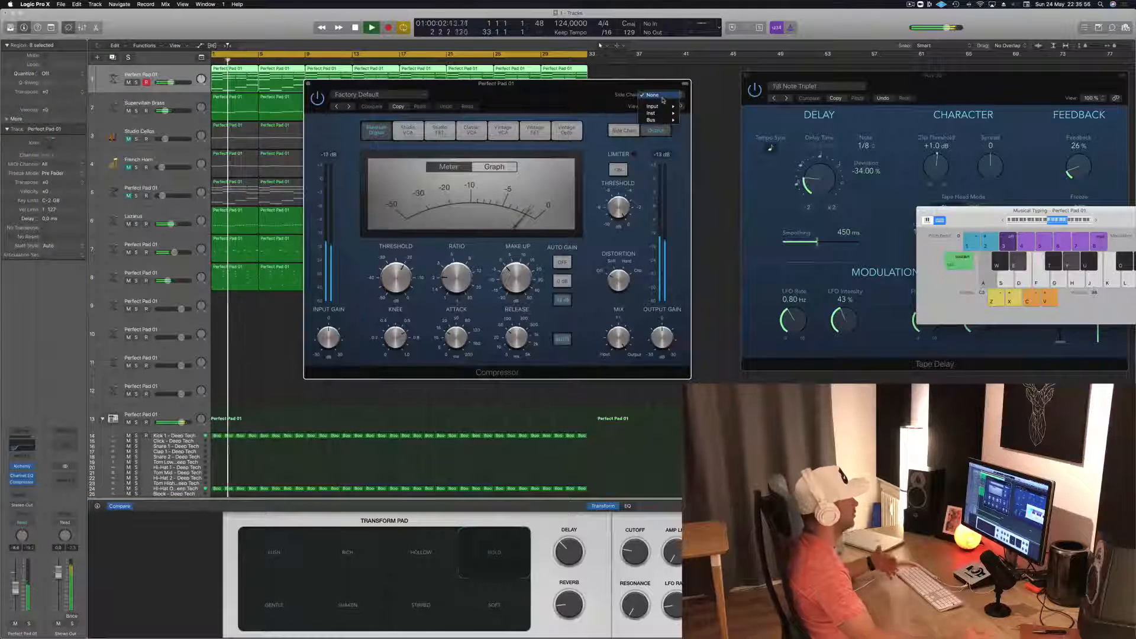
left_click(664, 96)
mouse_move(651, 119)
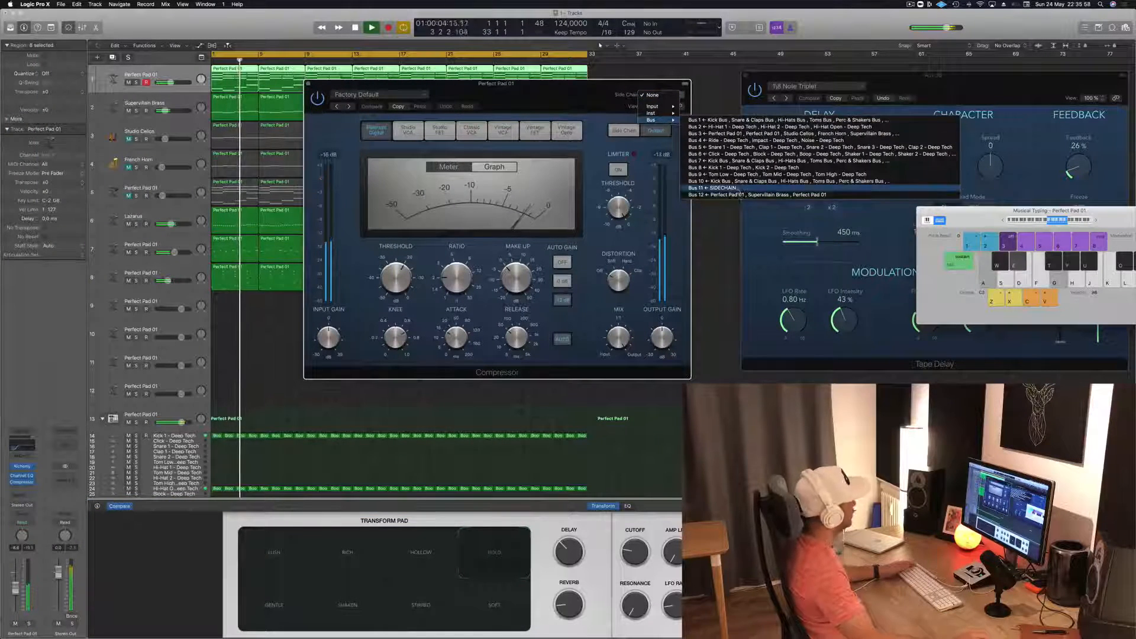
left_click(710, 188)
- Lower the track 1 compressor's threshold and raise its ratio during playback, and reduce the track's volume
left_click_drag(397, 277, 397, 296)
left_click_drag(457, 338, 468, 378)
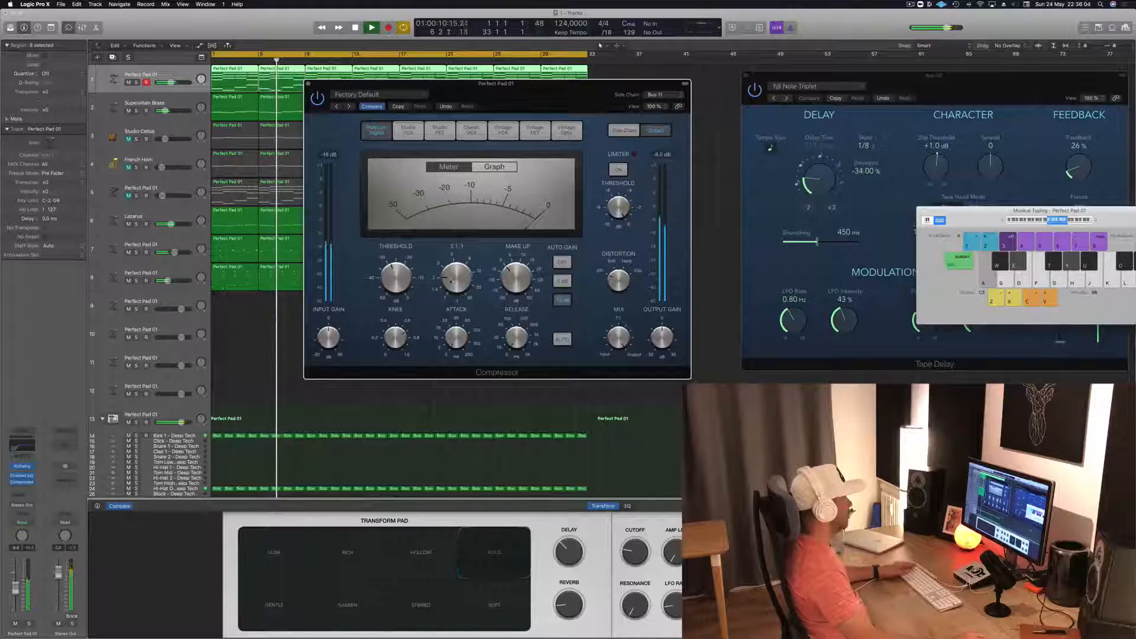
left_click_drag(455, 270, 454, 264)
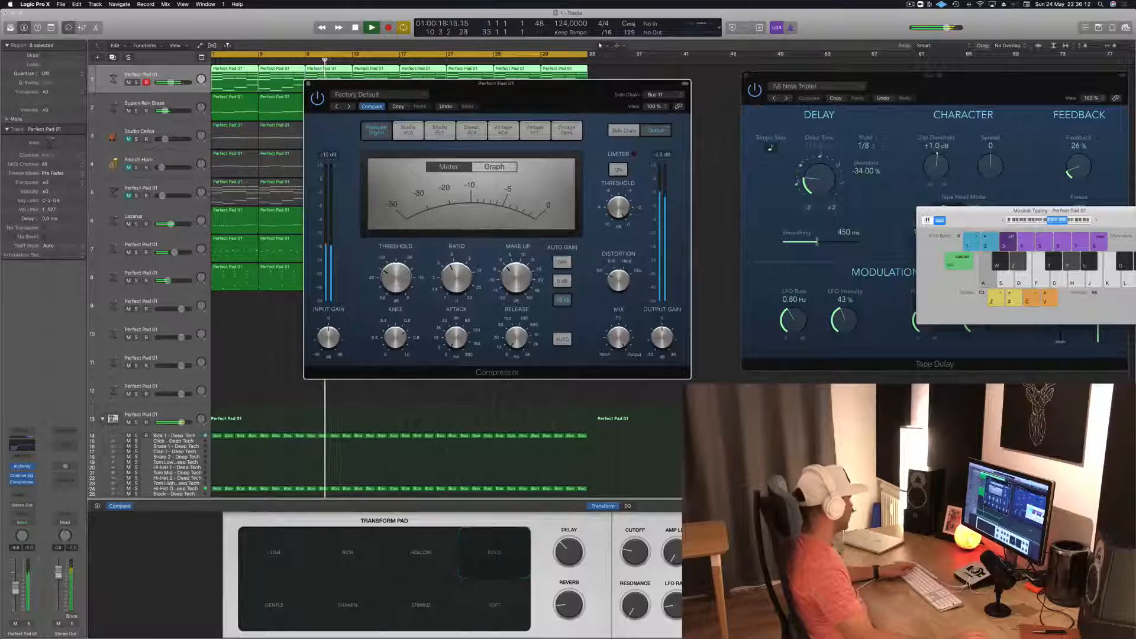
left_click_drag(16, 589, 16, 602)
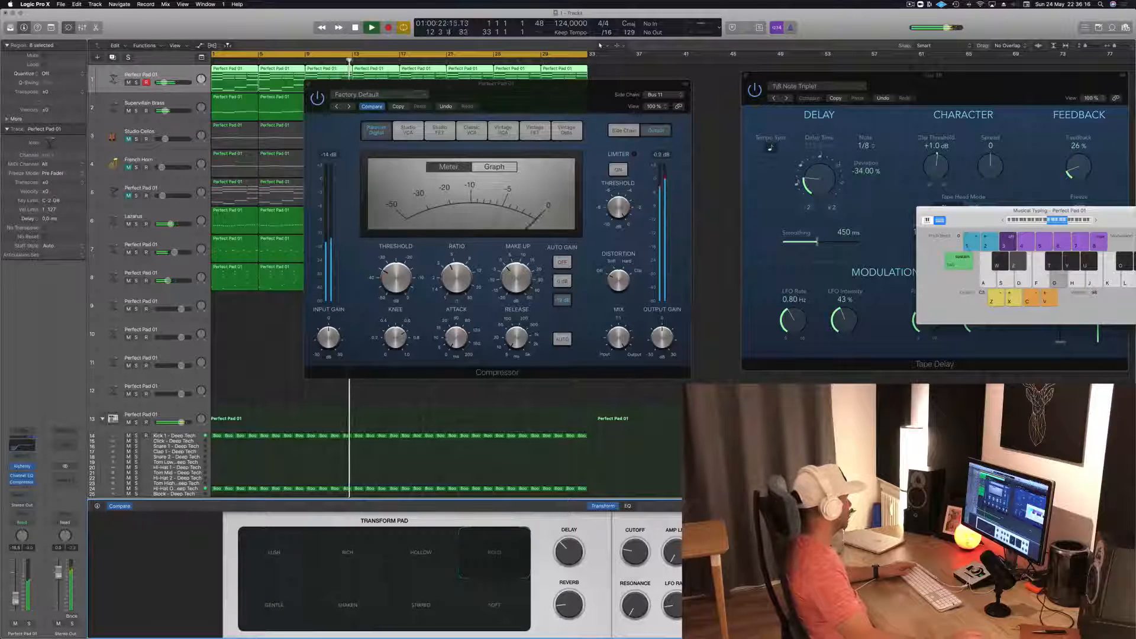
- Add a send from track 1 to Bus 3 (Aux 33)
left_click(16, 499)
mouse_move(18, 509)
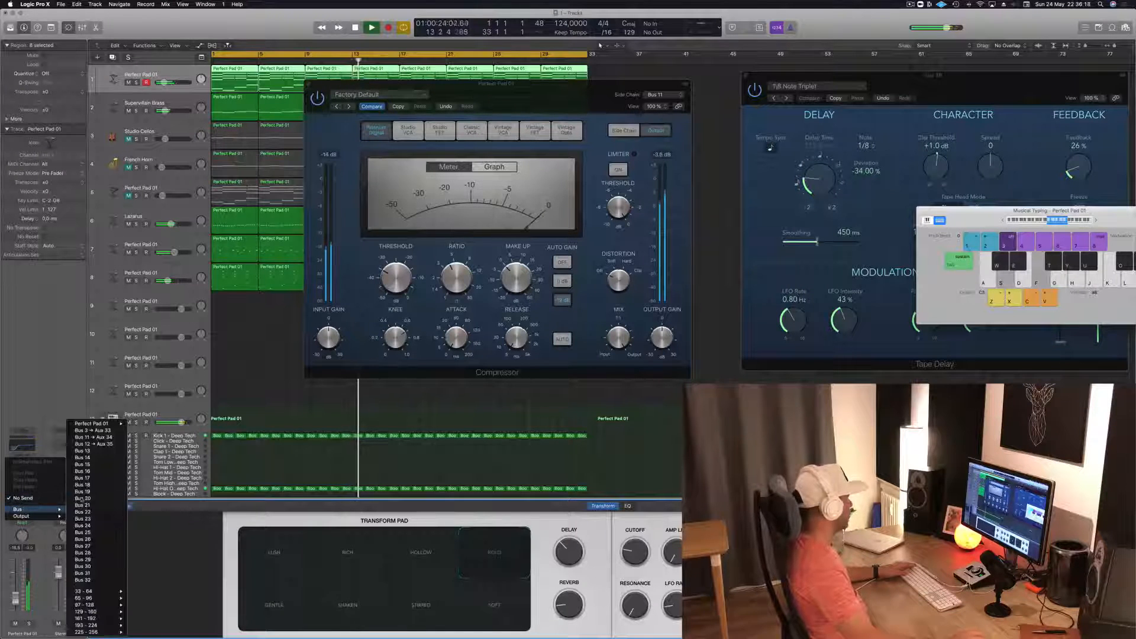
left_click(92, 430)
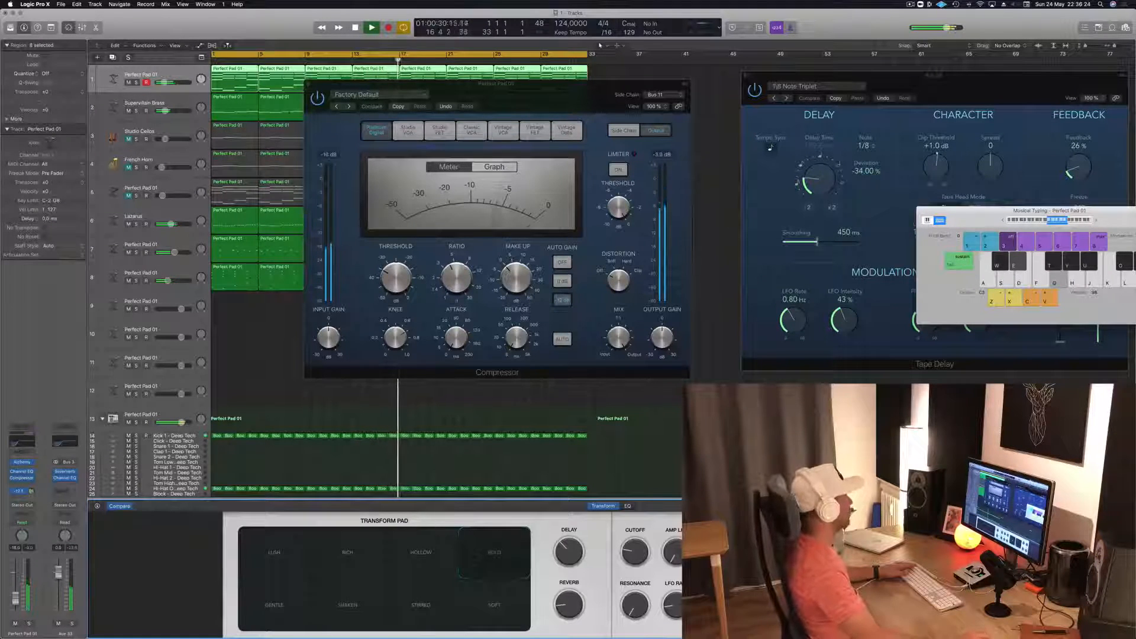
- Close track 1's compressor, deselect its regions, and open the SilverVerb on Aux 33
left_click(308, 84)
left_click(256, 404)
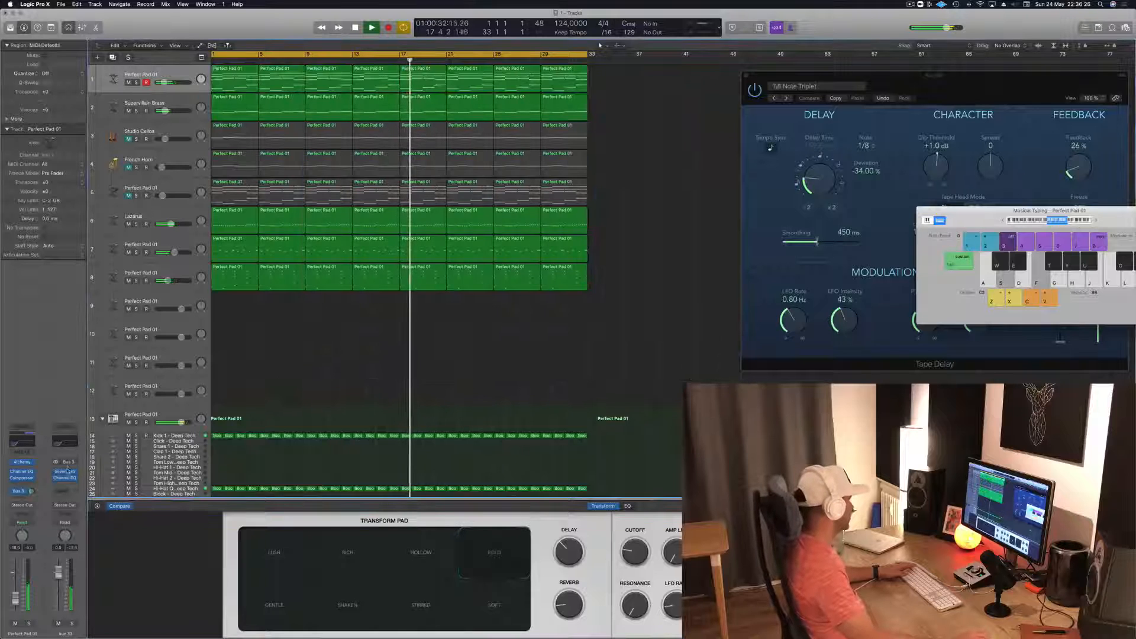
left_click(66, 471)
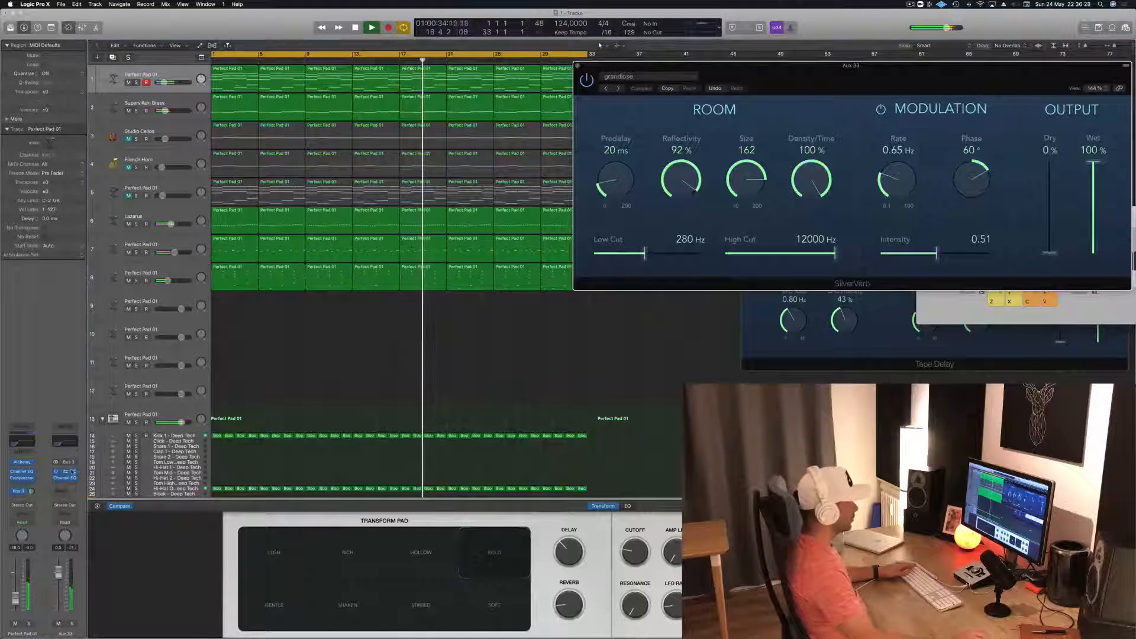
- Close the SilverVerb window, then select and unmute the Studio Cellos track
left_click(71, 472)
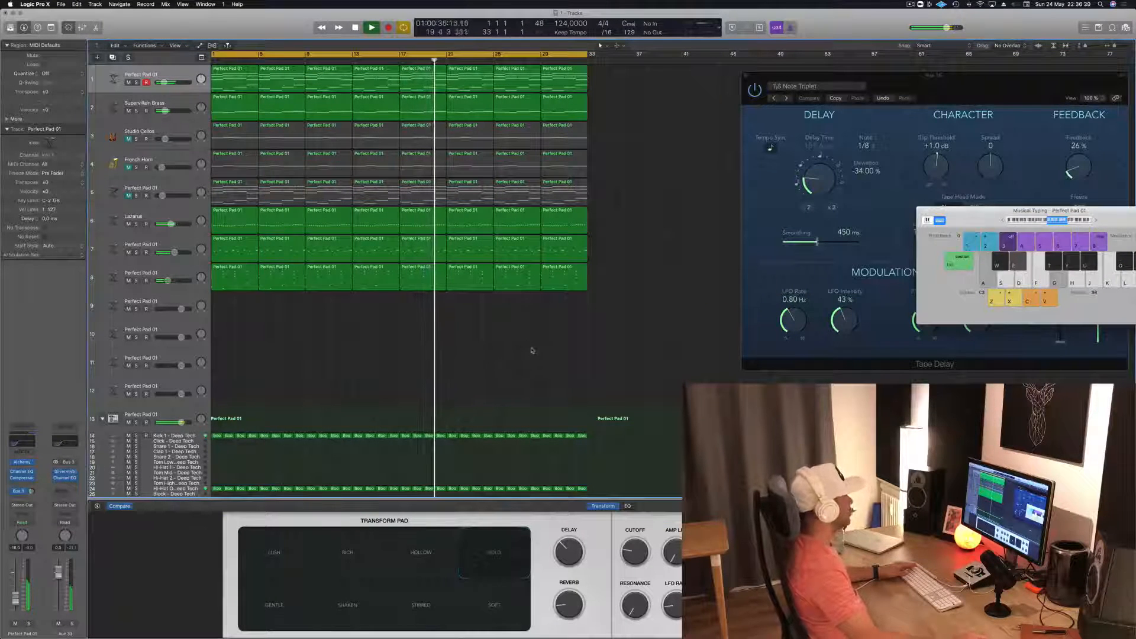
scroll(367, 314, "down", 2)
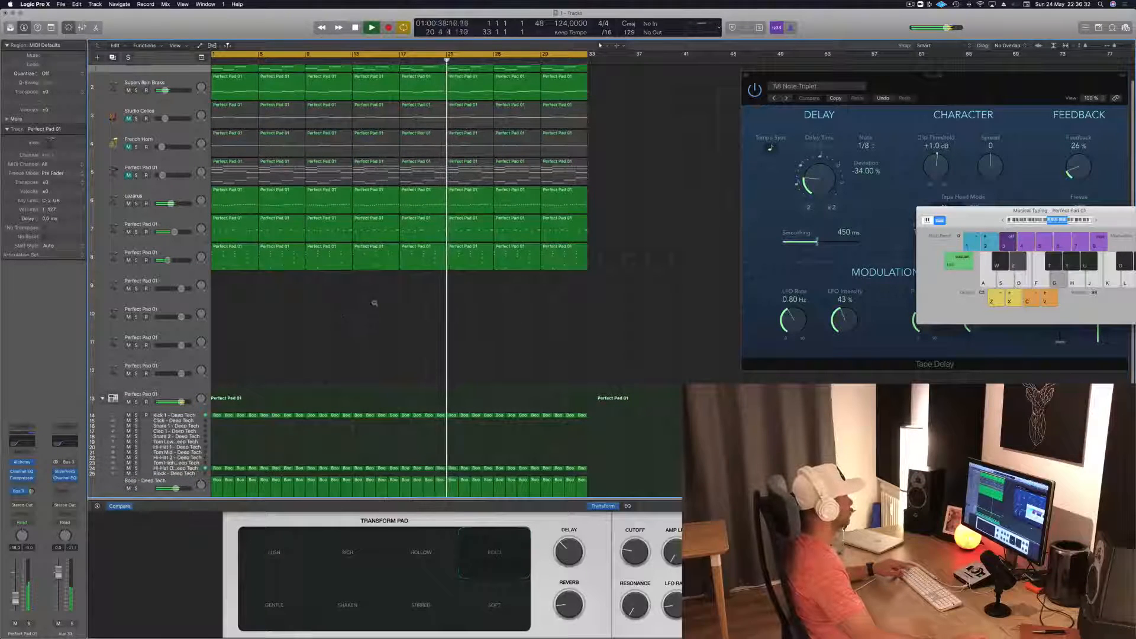
scroll(374, 303, "up", 2)
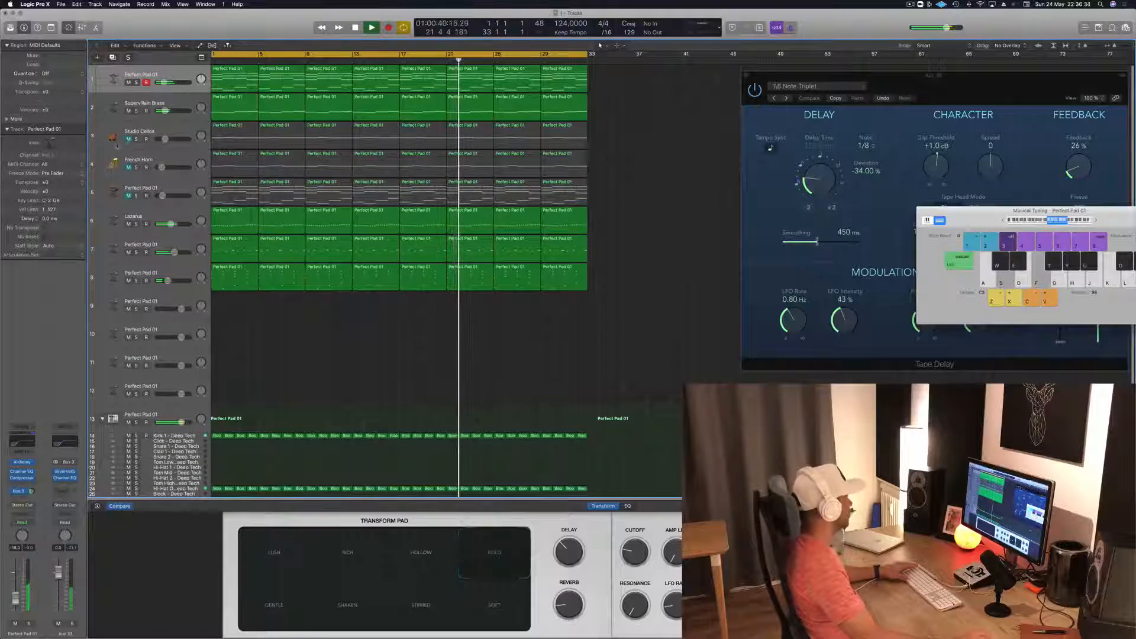
left_click(116, 144)
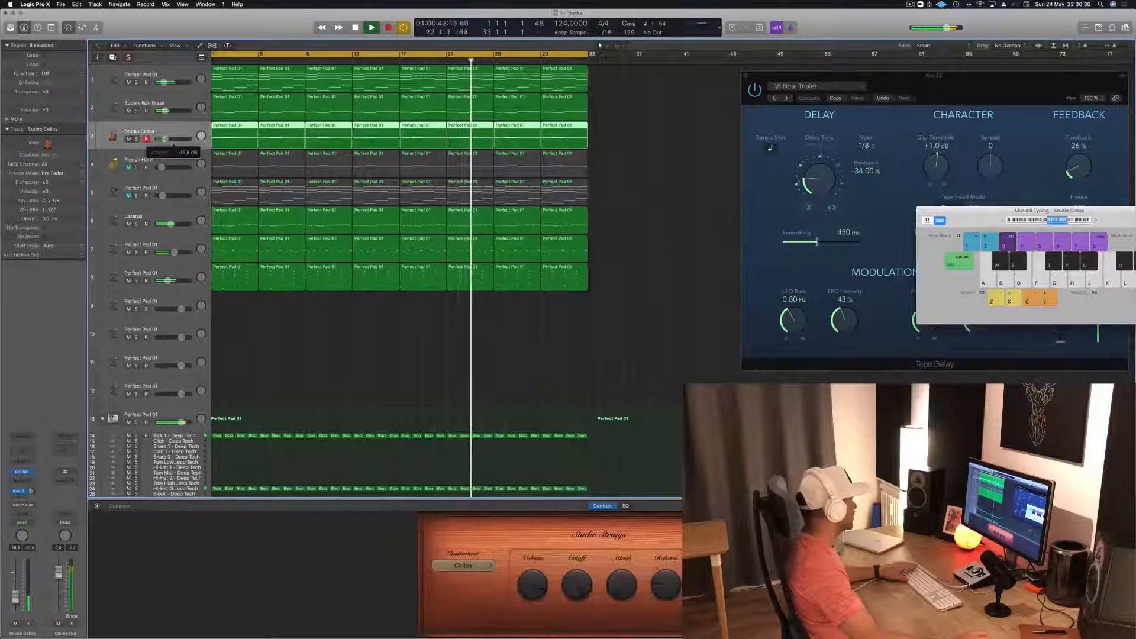
- Insert a Channel EQ on the Studio Cellos track and set its low cut to 405 Hz
left_click(22, 451)
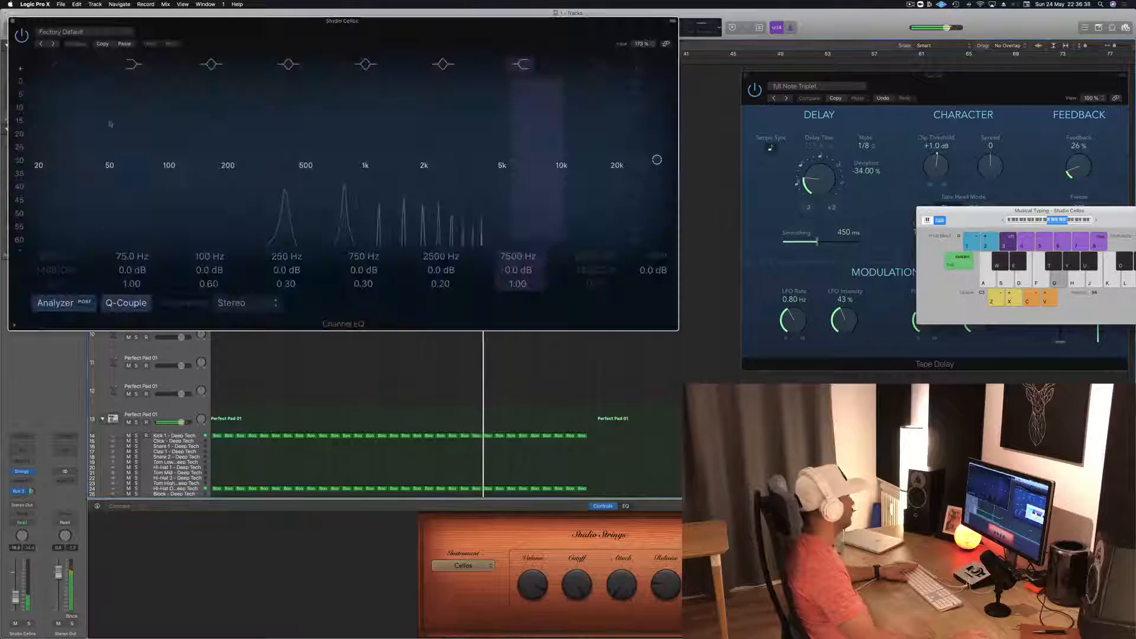
left_click_drag(38, 168, 288, 180)
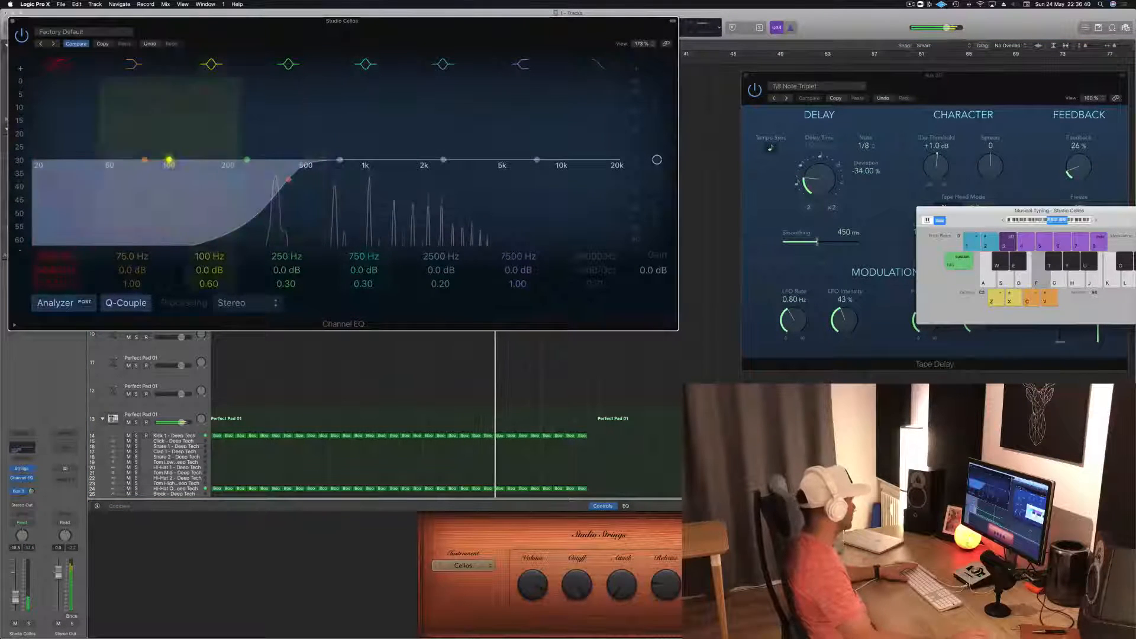
- Add a send from the Studio Cellos track to Bus 12 (Aux 35) and close its Channel EQ
left_click(19, 499)
mouse_move(36, 509)
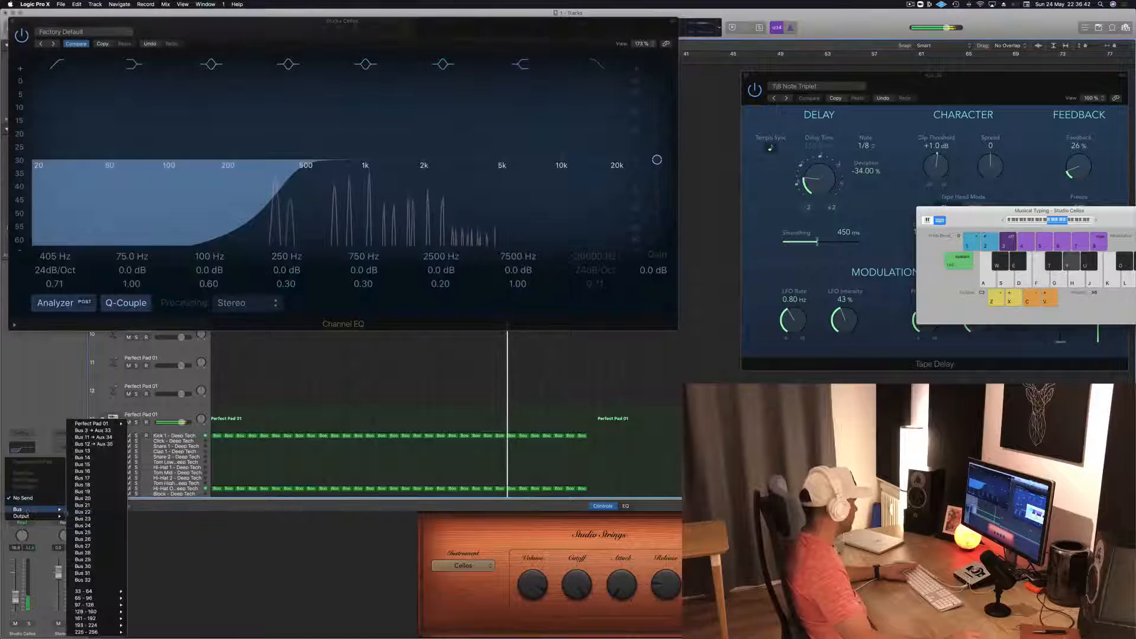
left_click(109, 444)
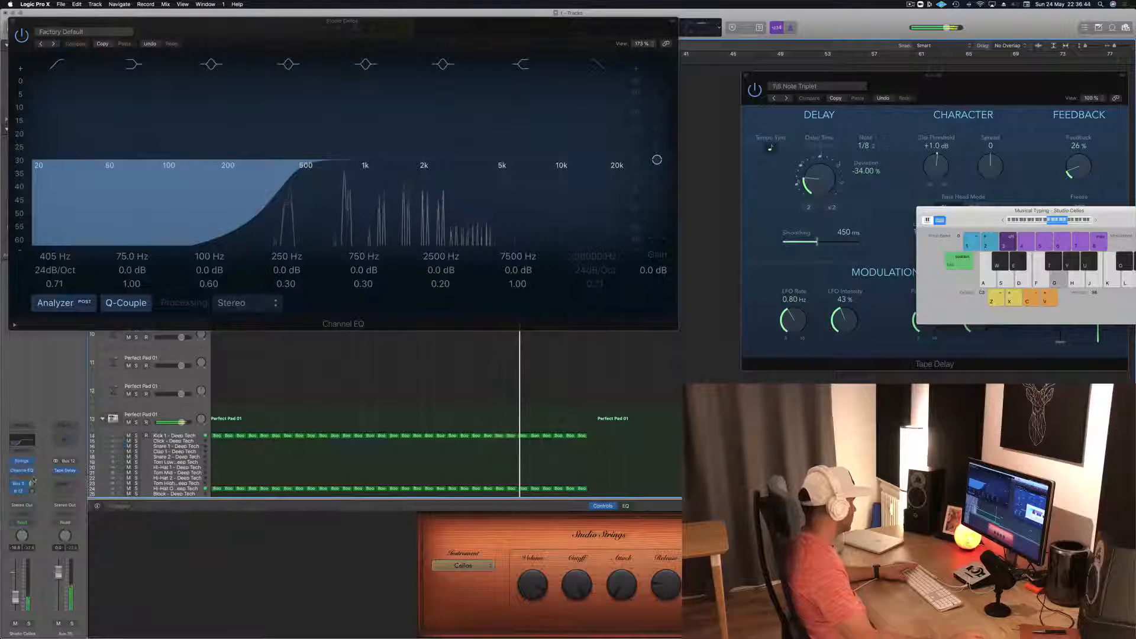
key("f")
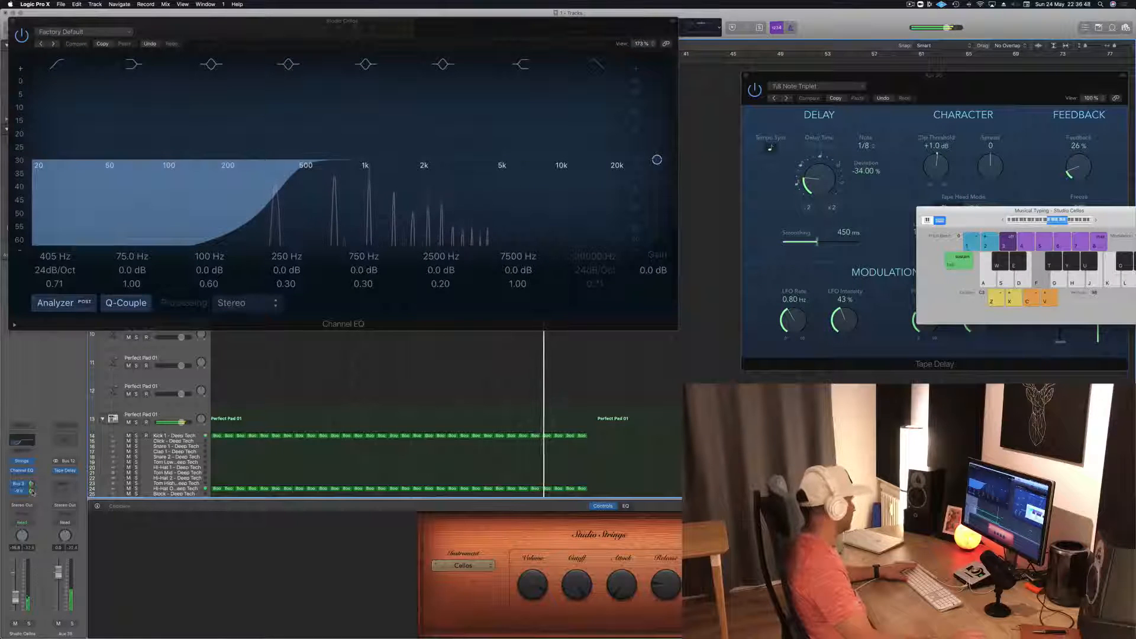
left_click(10, 21)
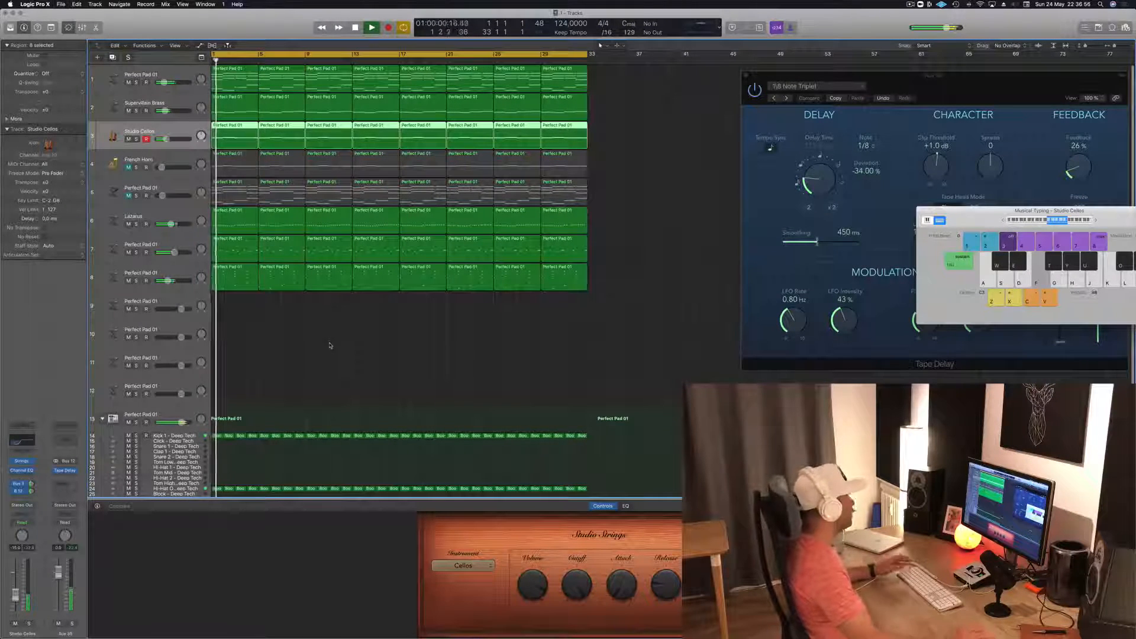
- Mute track 1 and duplicate track 8 as a new track directly below it
key("super+Right")
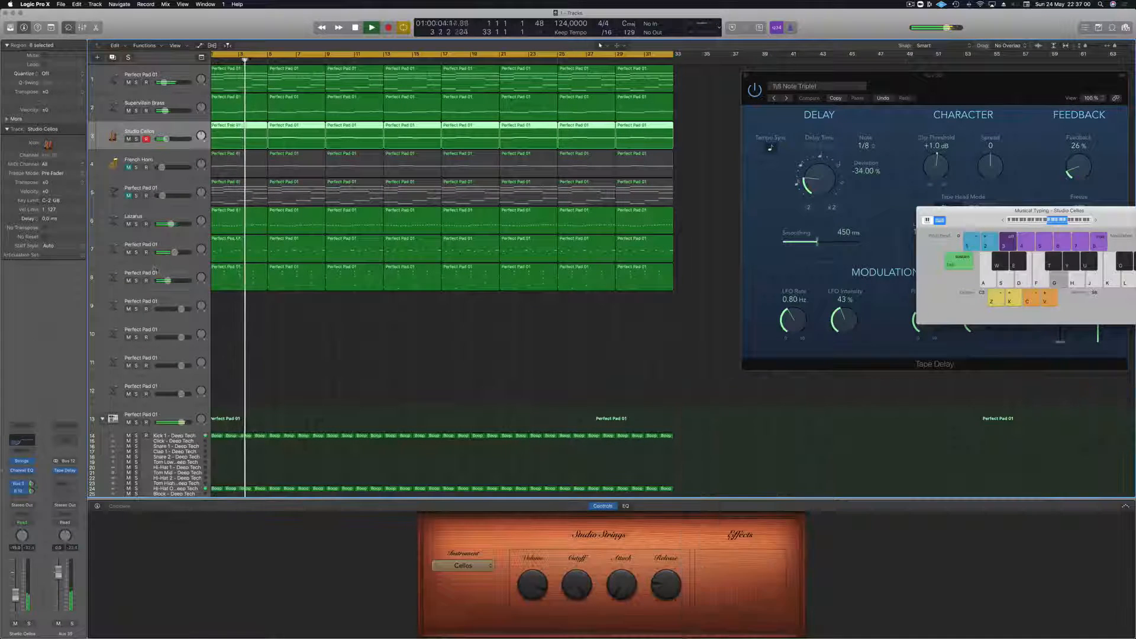
left_click(137, 273)
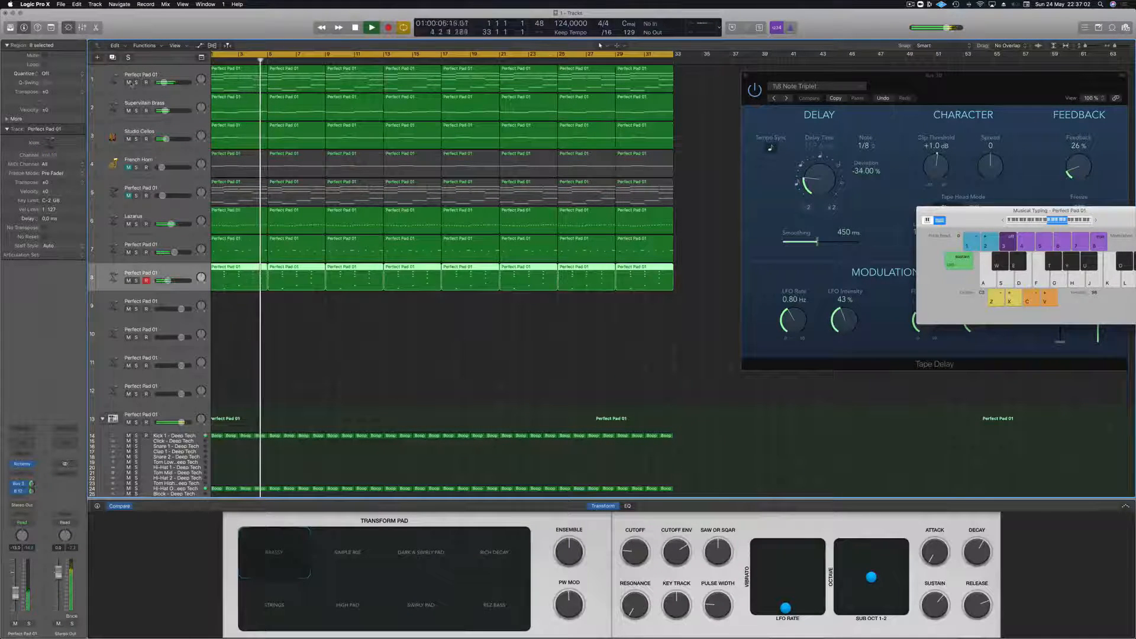
left_click(129, 82)
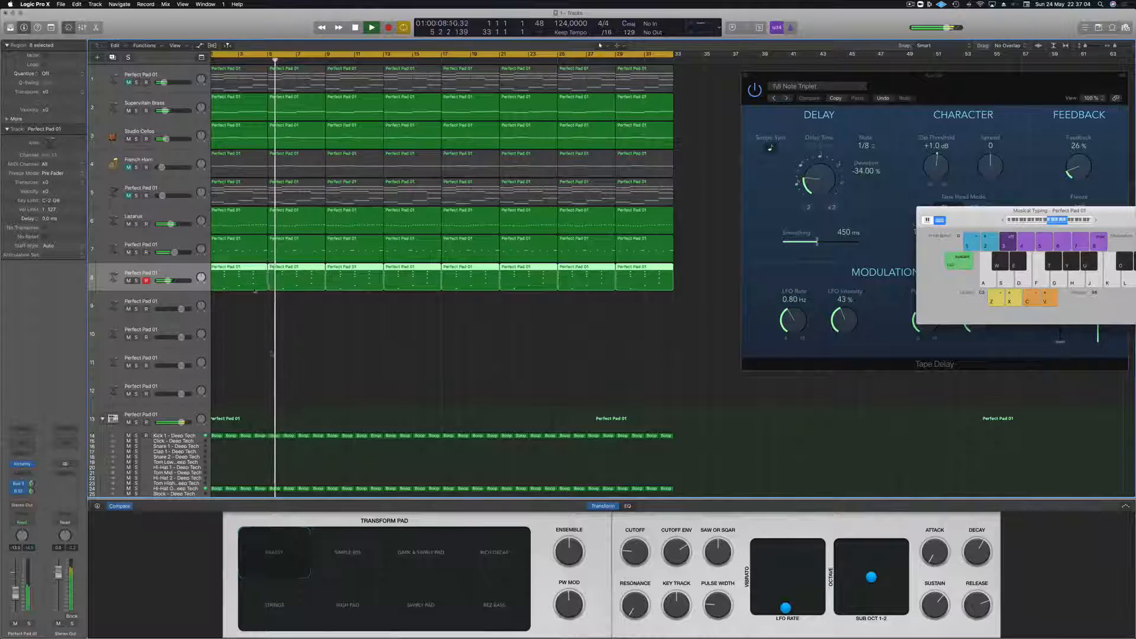
key("super+d")
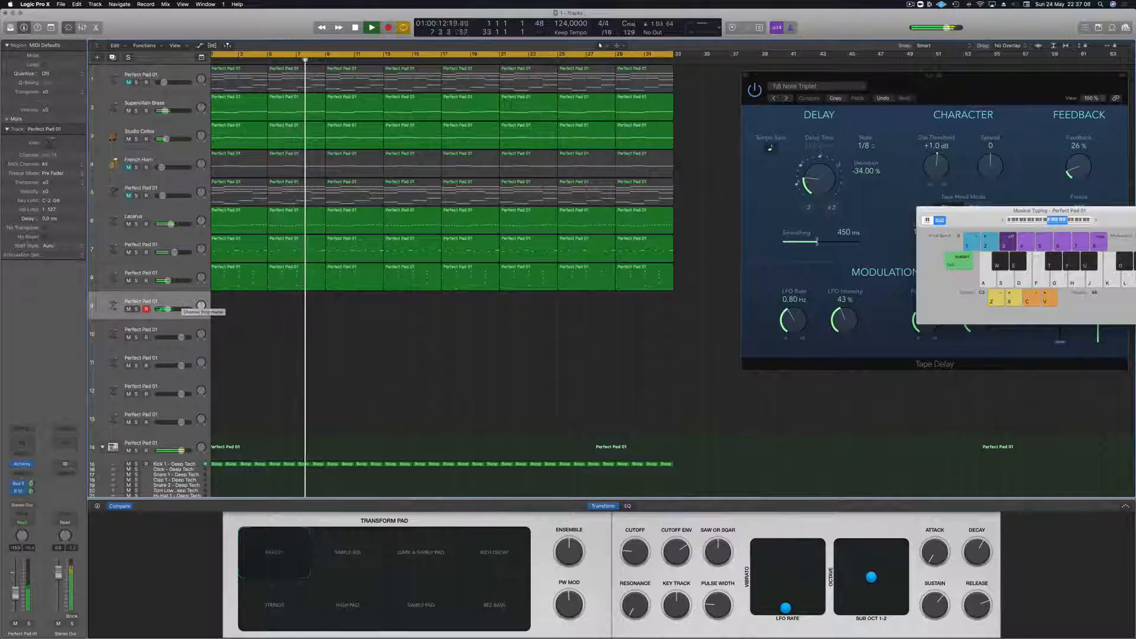
- Open Alchemy on track 9, browse the Leads category and audition the Grinding Synth Bass preset, moving Musical Typing clear of Alchemy
left_click(22, 464)
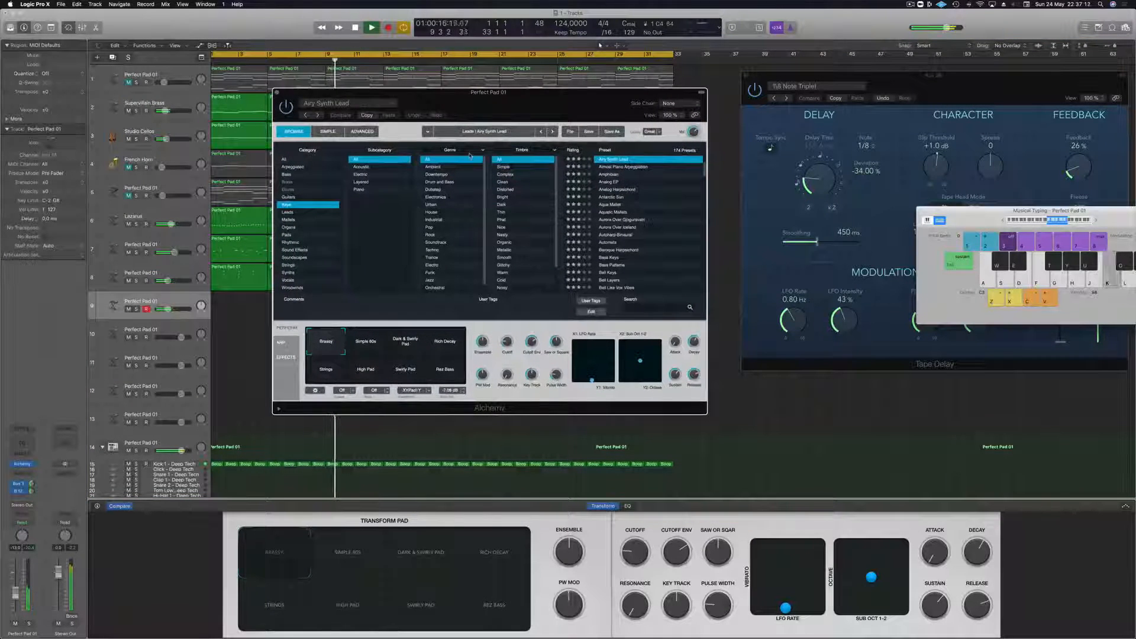
left_click(287, 212)
scroll(638, 209, "down", 10)
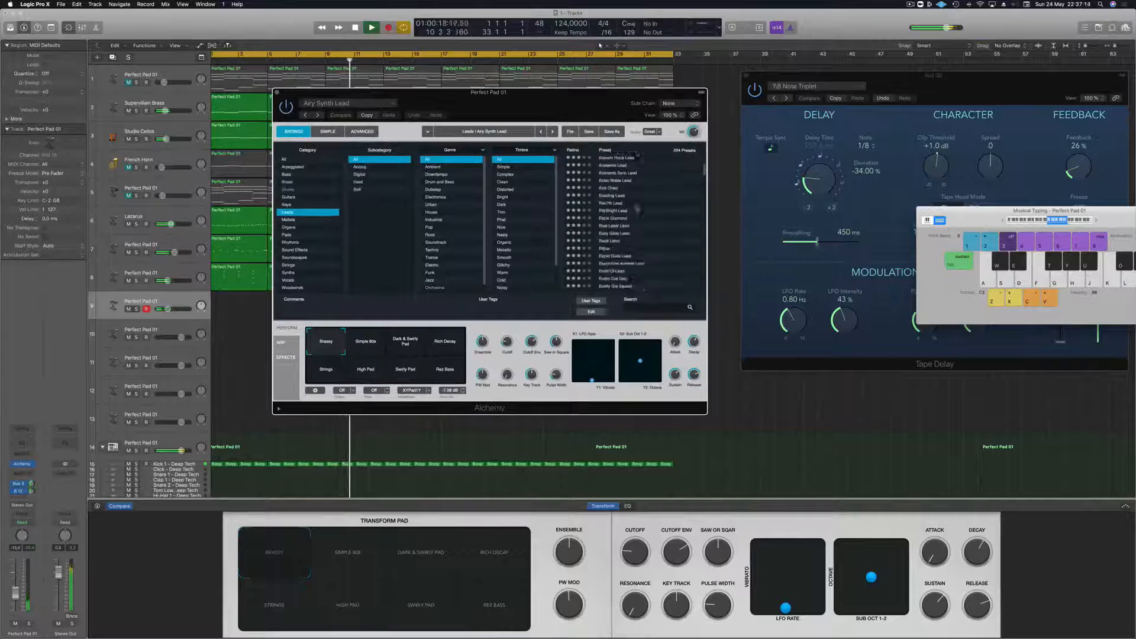
left_click(618, 225)
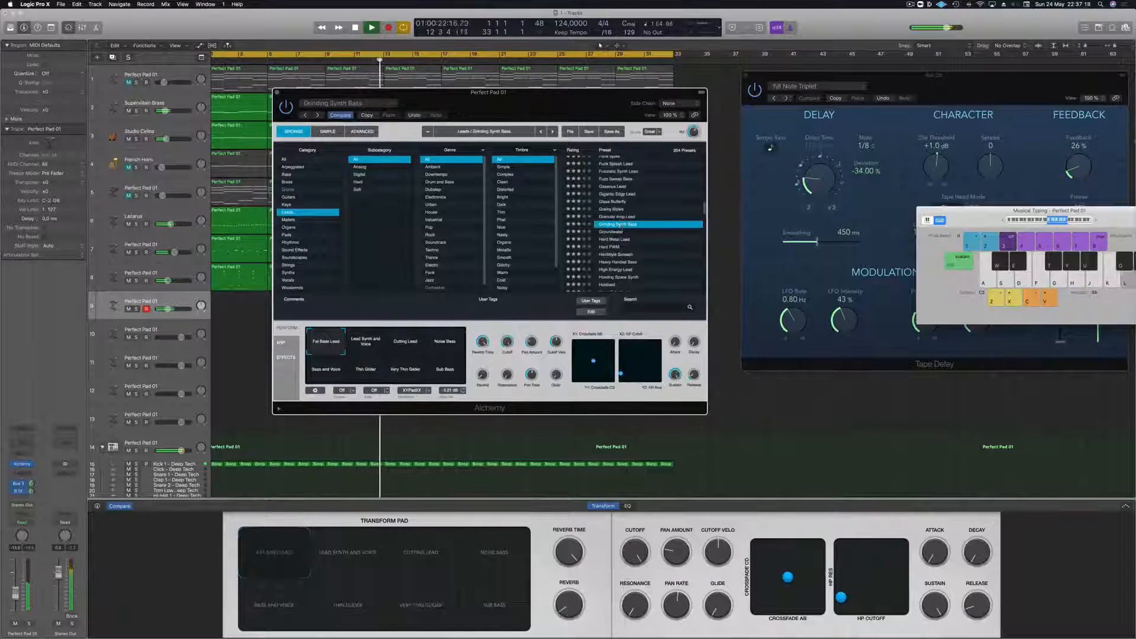
left_click_drag(1111, 211, 943, 56)
key("k")
key("h")
key("k")
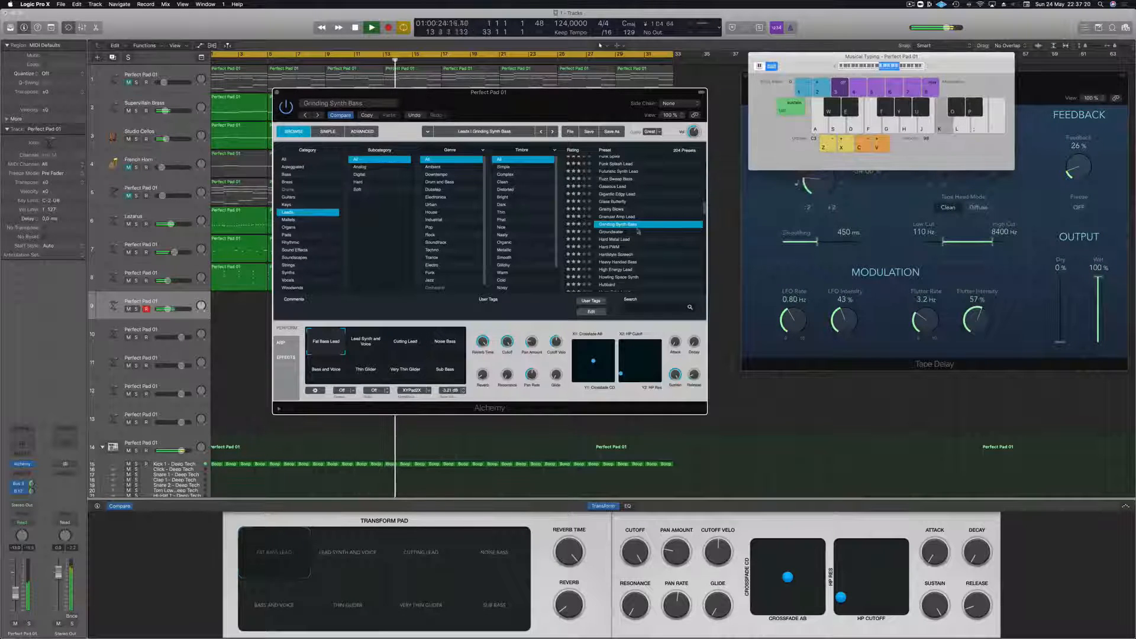
- Load the Hard Metal Lead and Hard PWM presets and play test notes over the running track
left_click(627, 240)
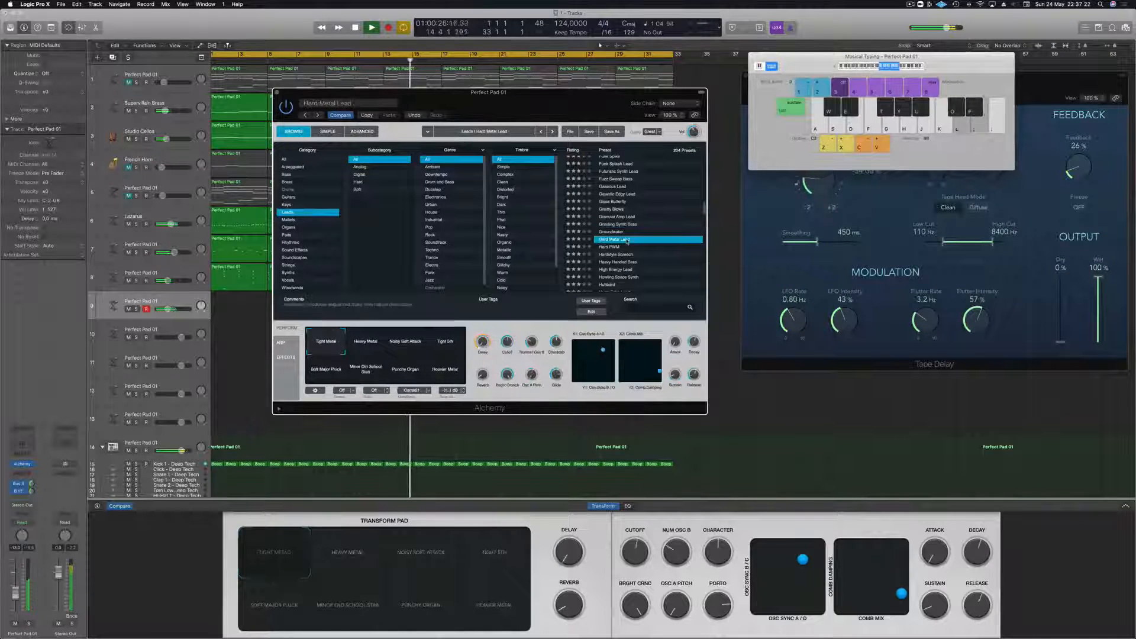
left_click(615, 248)
key("k")
key("l")
key("h")
key("d")
key("j")
- Audition the Heavy Handed Bass, High Energy Lead, Howling Space Synth and Hubbard presets with a few notes each
left_click(620, 262)
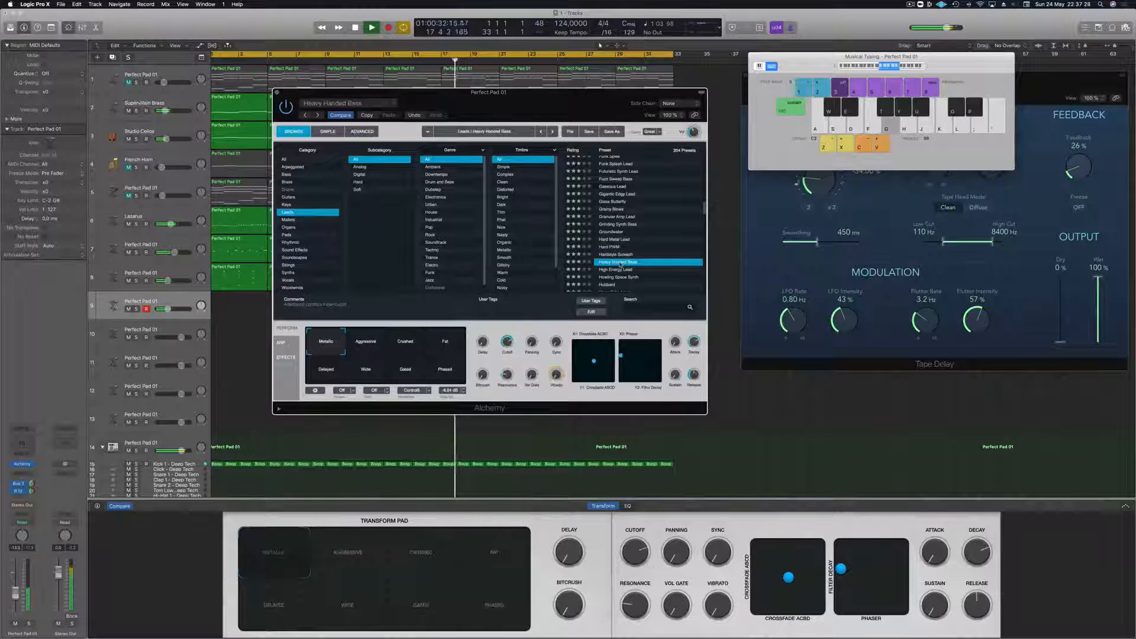
key("Down")
key("u")
key("d")
key("Down")
key("j")
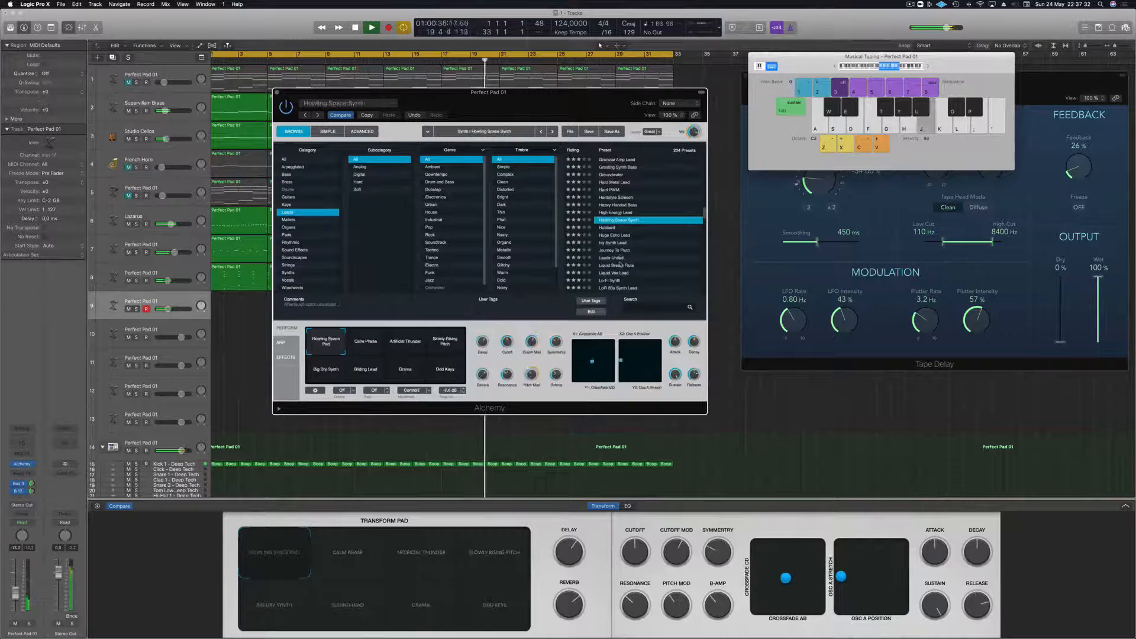
key("g")
key("Down")
key("l")
key("j")
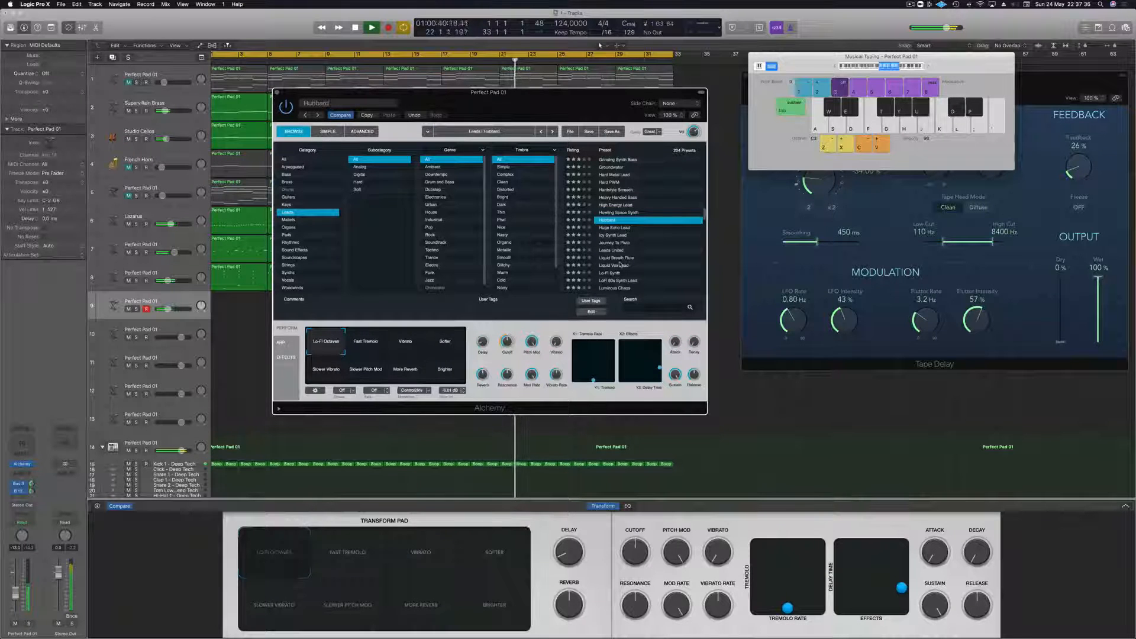
- Load the Huge Echo Lead preset, raise track 9's volume slightly and play test notes in different octaves
key("Down")
key("g")
key("j")
key("k")
key("l")
left_click_drag(16, 591, 16, 585)
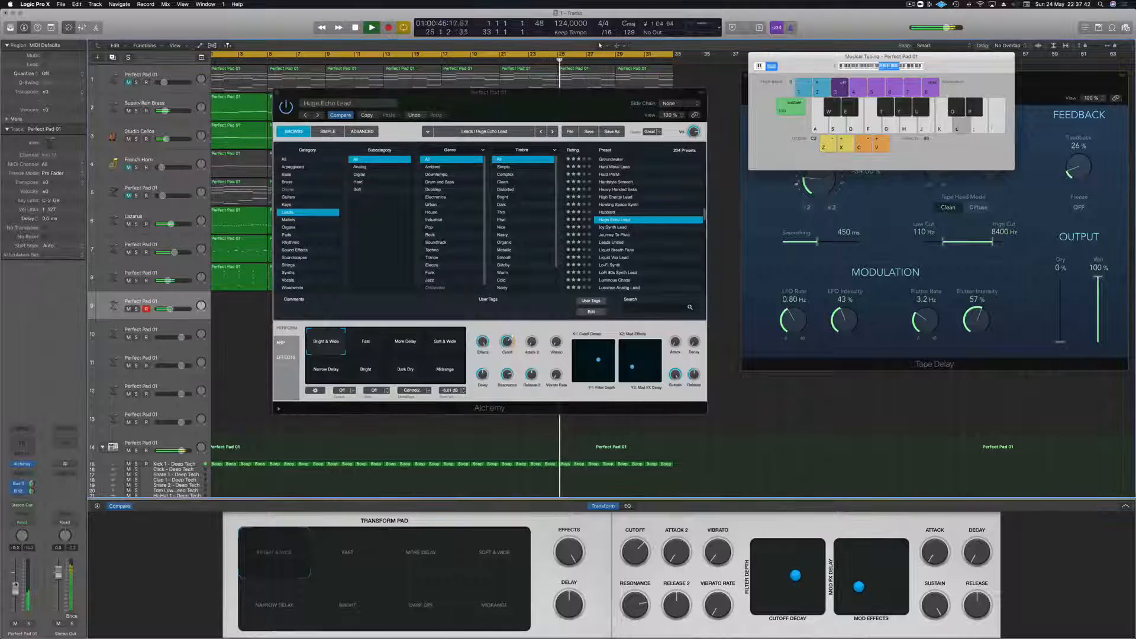
key("k")
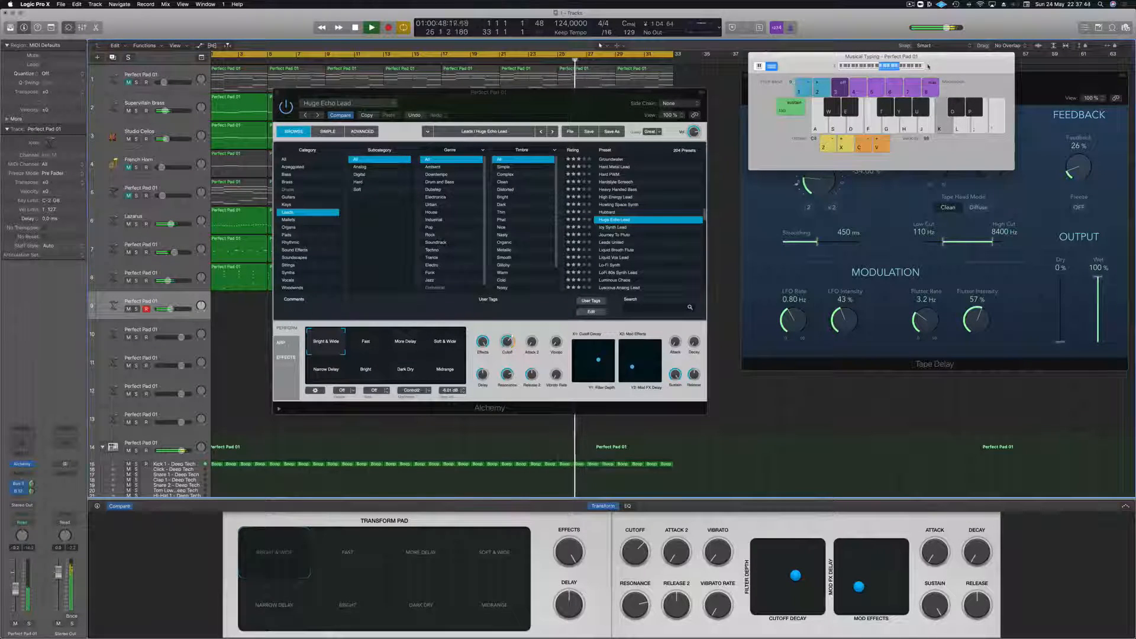
key("l")
key("k")
key("l")
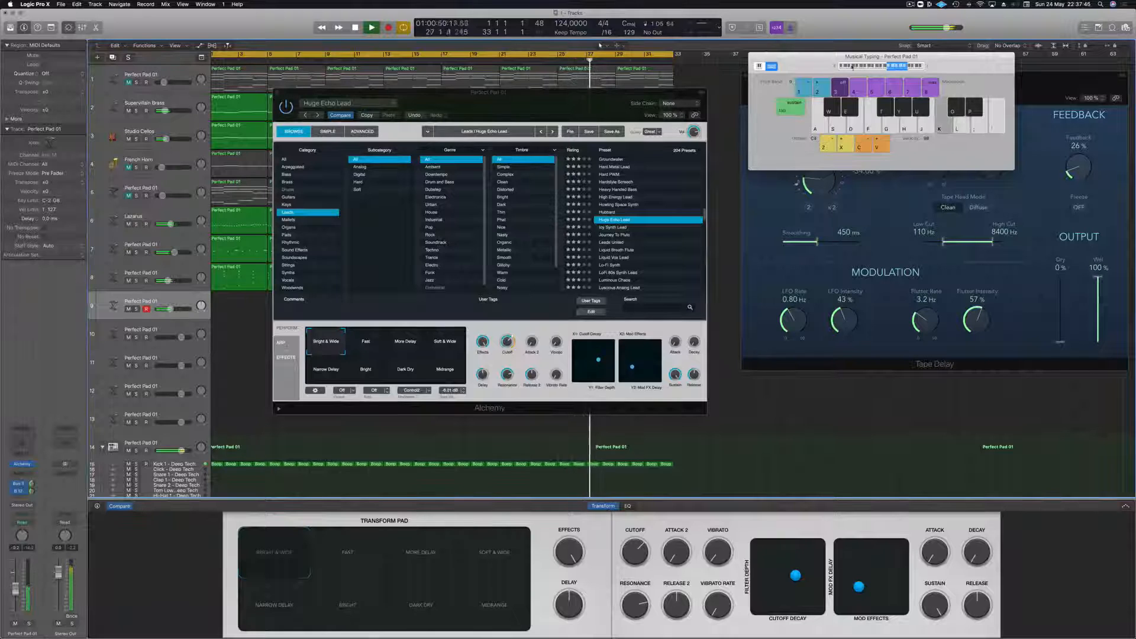
key("g")
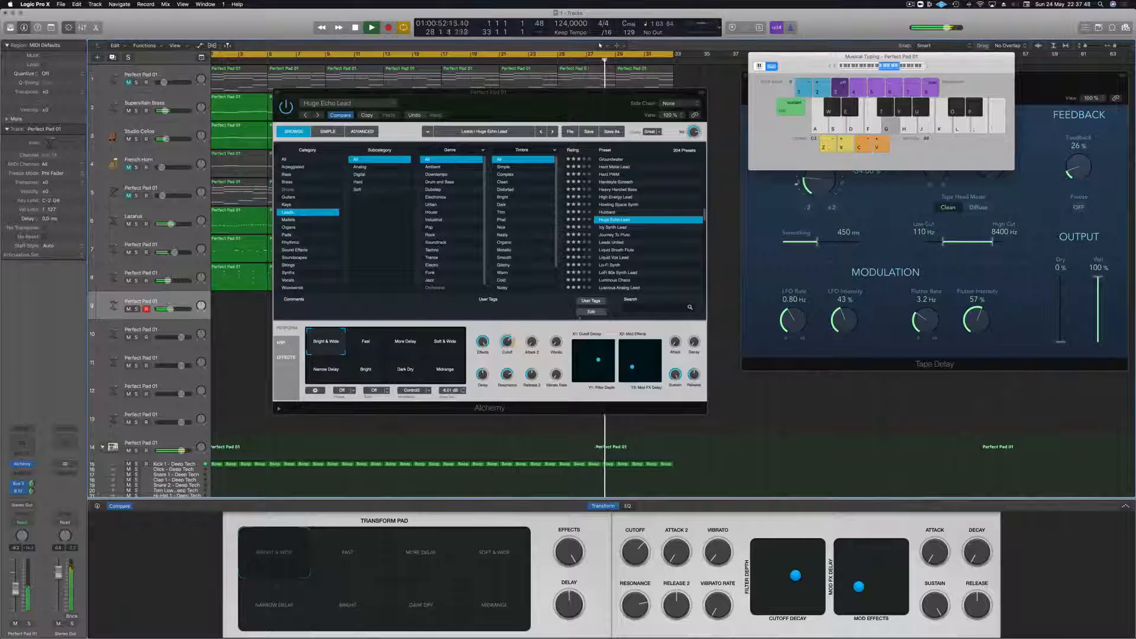
- Try Huge Echo Lead's Fast, More Delay, Soft & Wide and Narrow Delay transform snapshots
left_click(374, 344)
left_click(406, 342)
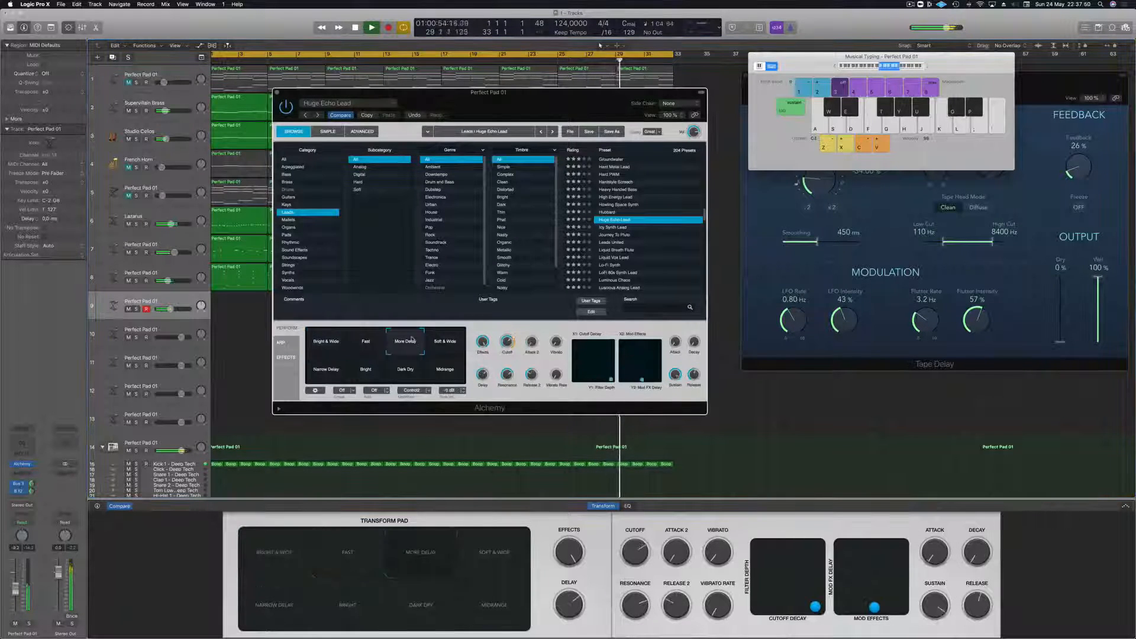
left_click(453, 343)
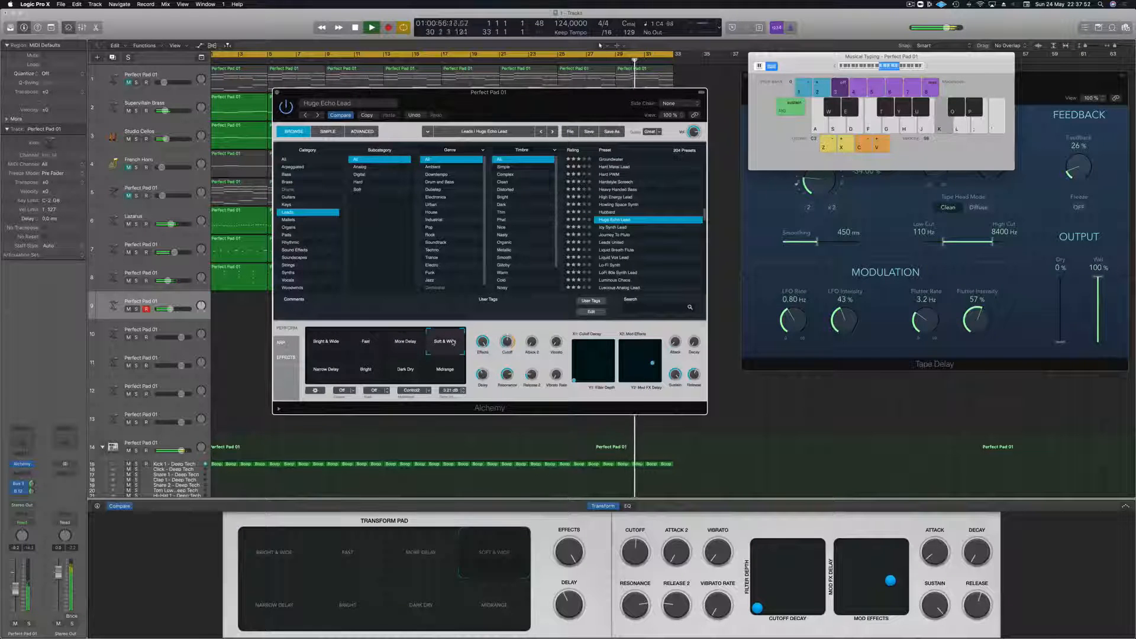
key("apostrophe")
left_click(338, 369)
- Audition the Icy Synth Lead and Journey To Pluto presets, then load Leads United
left_click(612, 228)
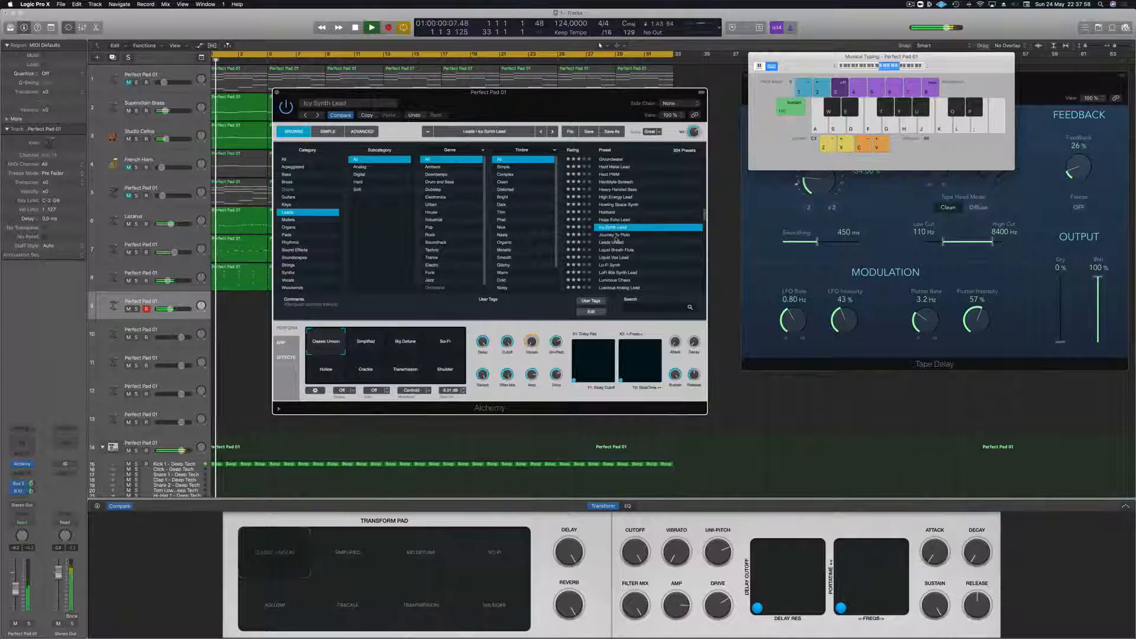
left_click(616, 236)
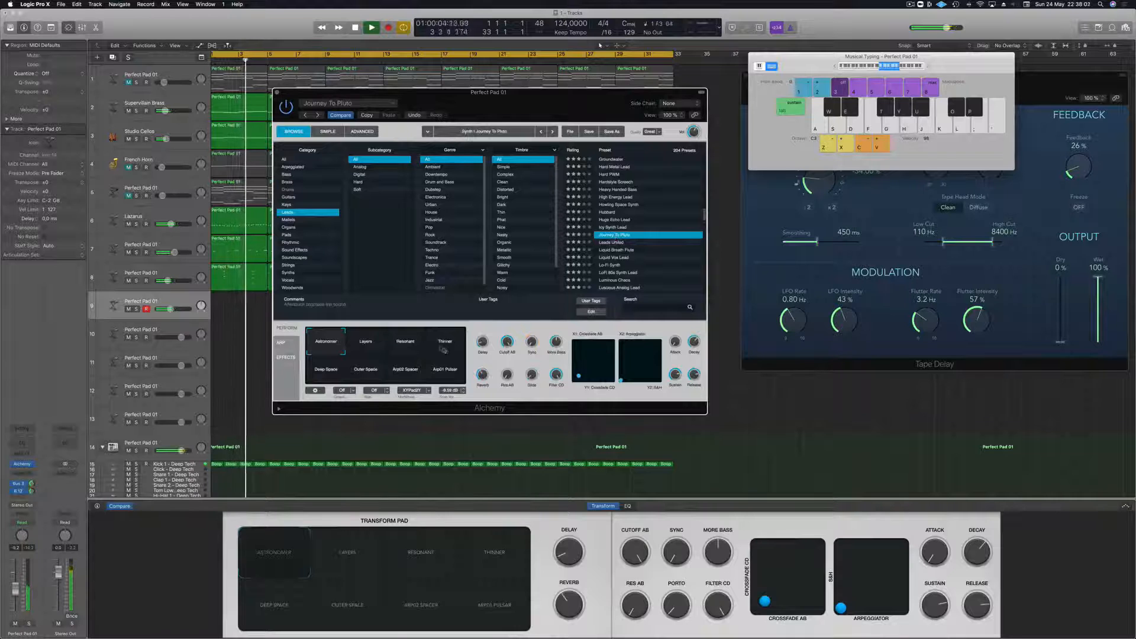
left_click(616, 243)
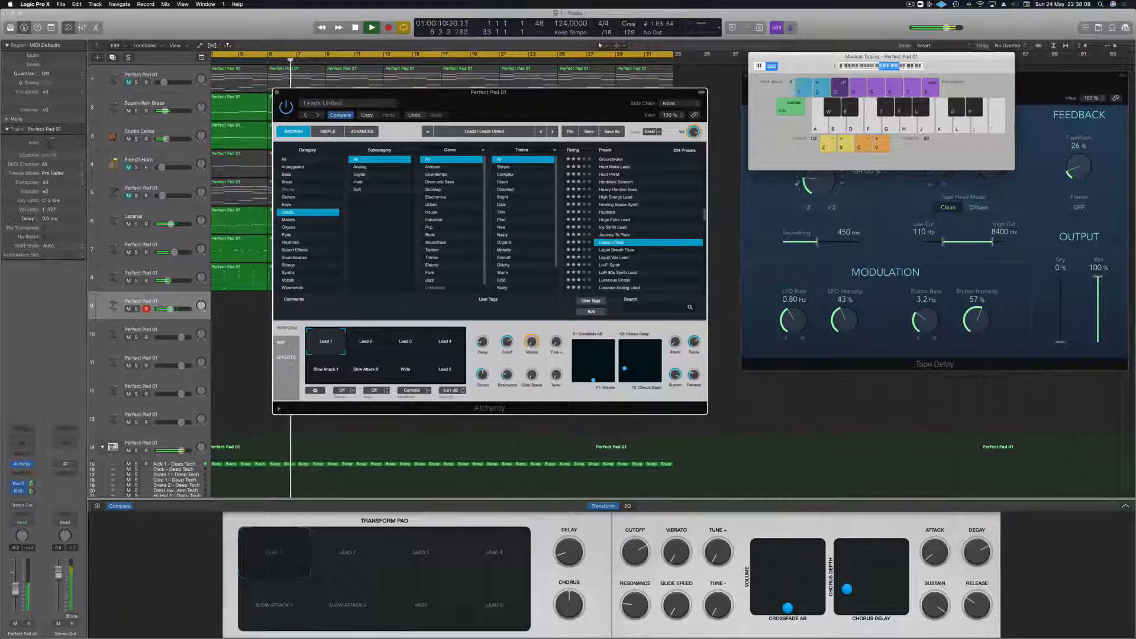
- Lower track 9's volume and audition the Leads United snapshots through Lead 3 and Lead 4 with test notes
left_click_drag(16, 590, 15, 601)
key("h")
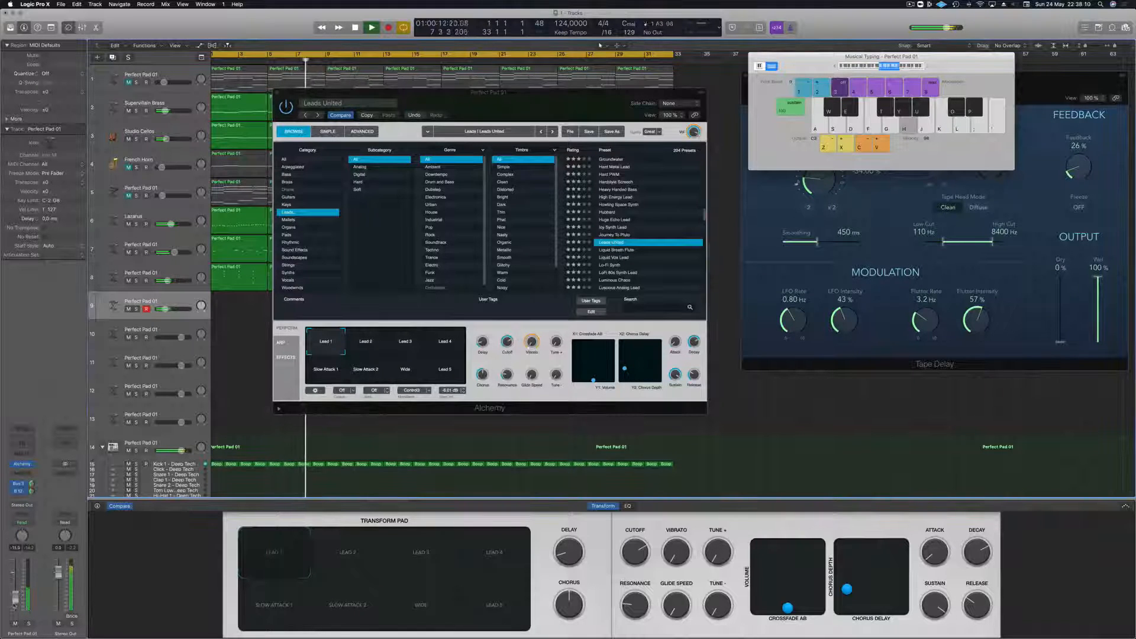
key("j")
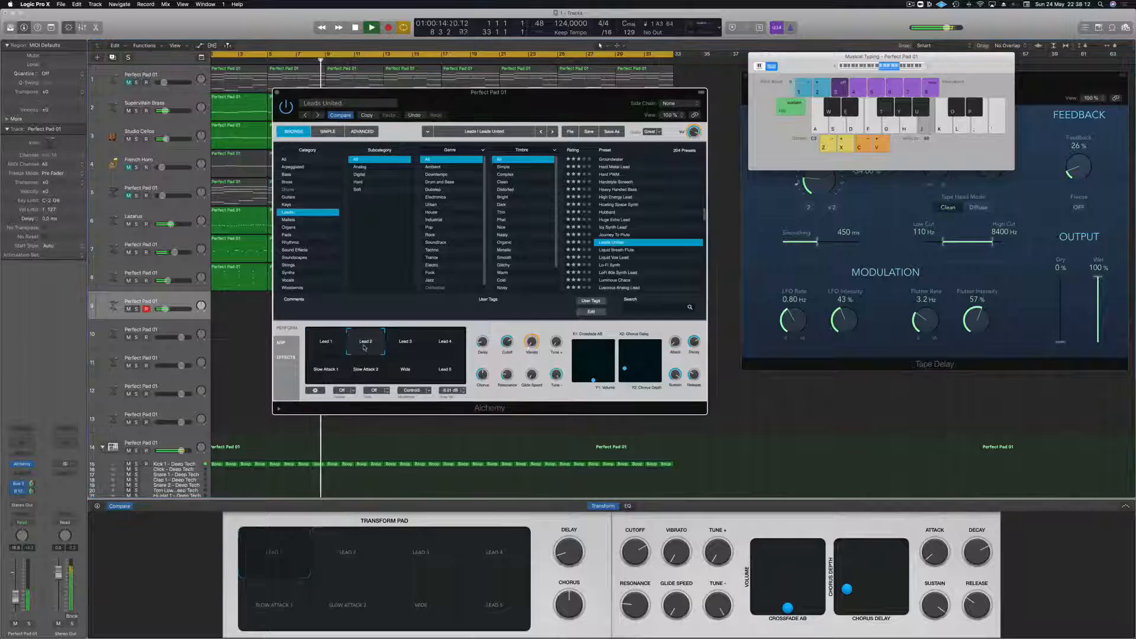
left_click(406, 342)
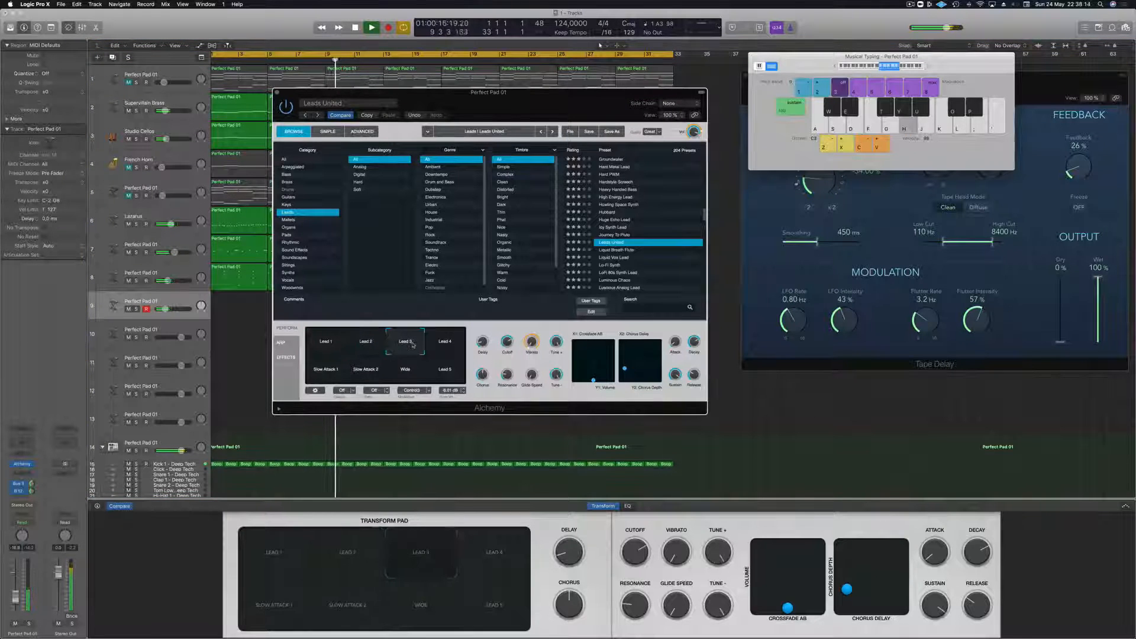
key("f")
left_click(460, 349)
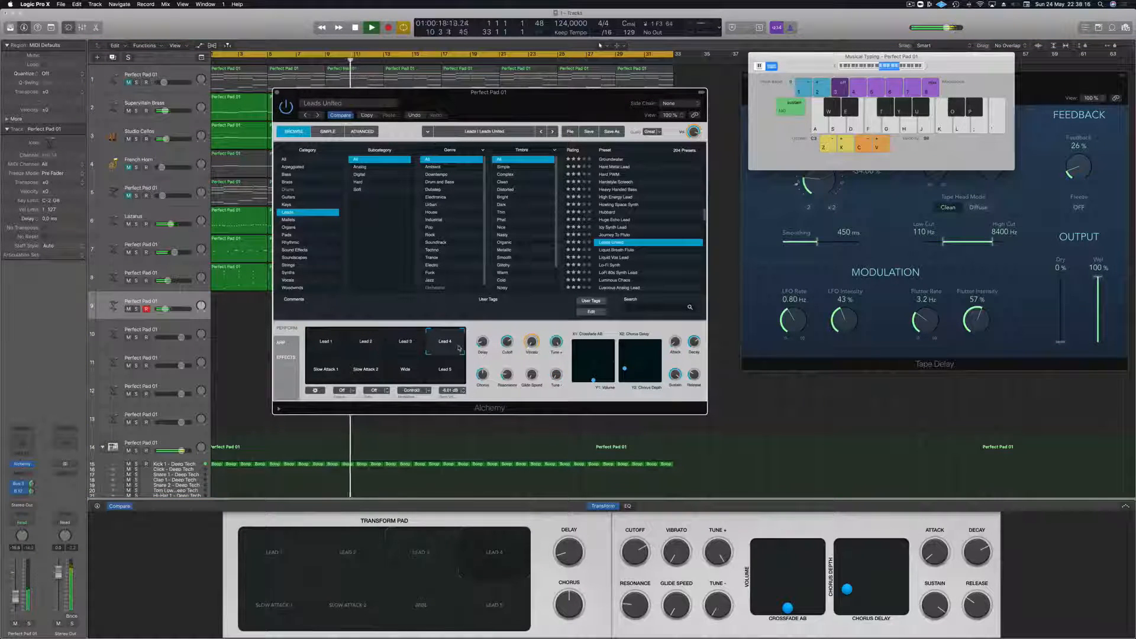
- Audition the Leads United snapshots Lead 5, Wide, Slow Attack 2 and Slow Attack 1, then return to Slow Attack 2
left_click(448, 373)
left_click(414, 378)
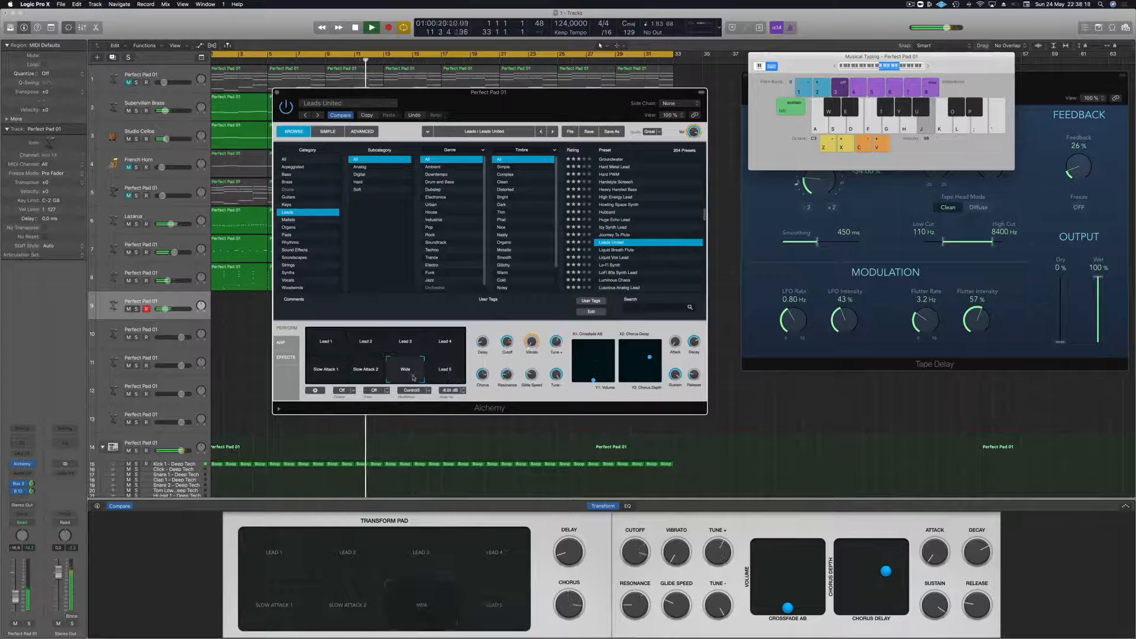
left_click(364, 376)
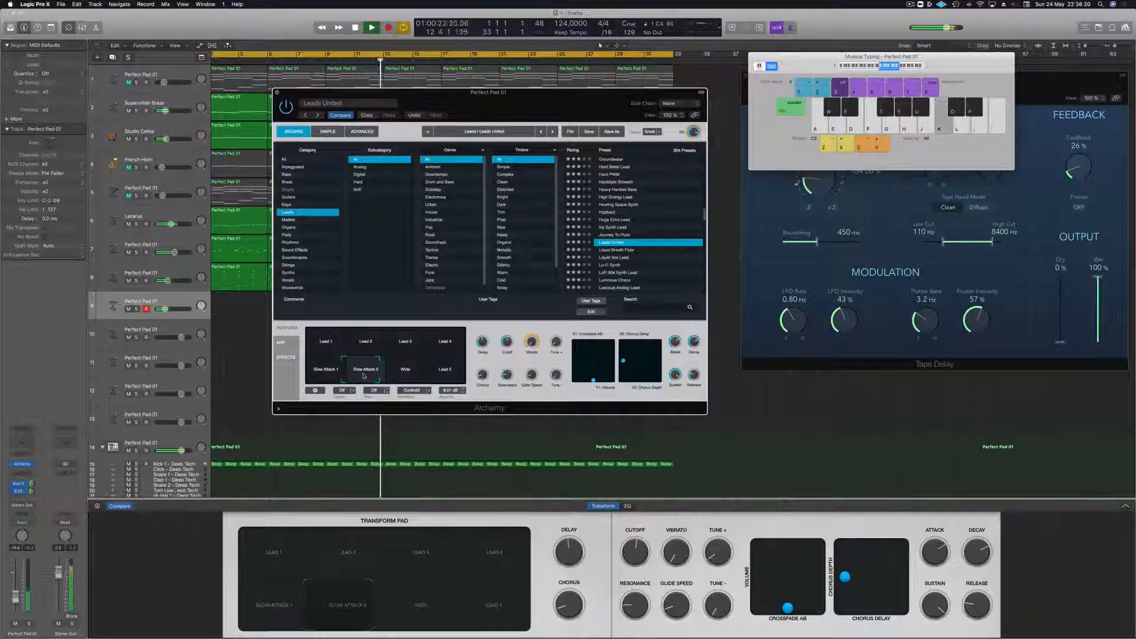
left_click(320, 373)
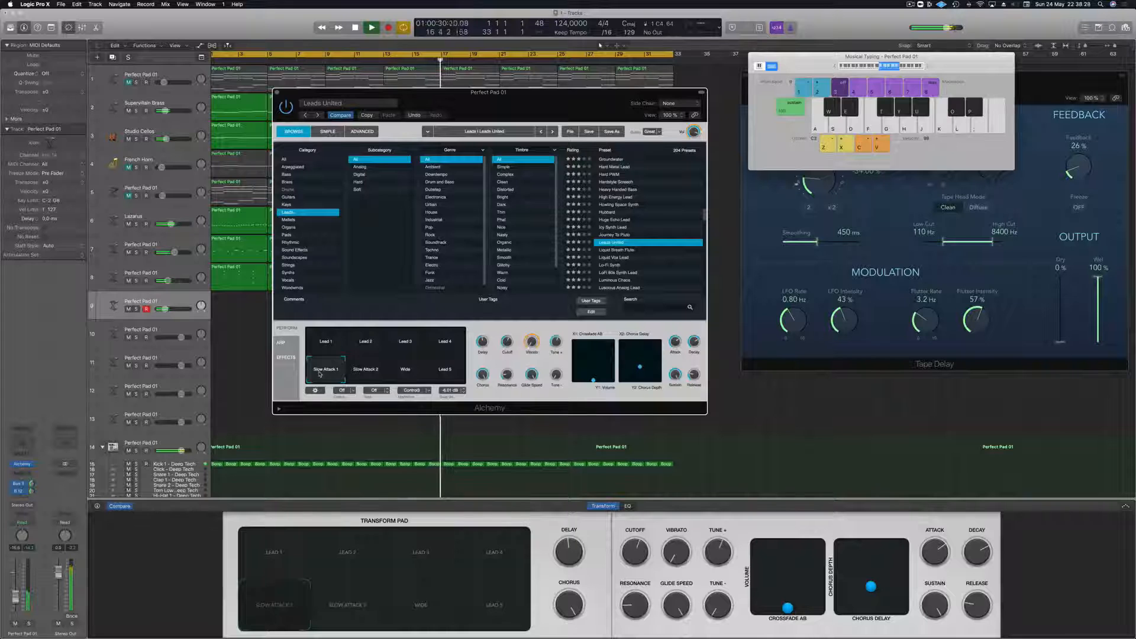
left_click(353, 370)
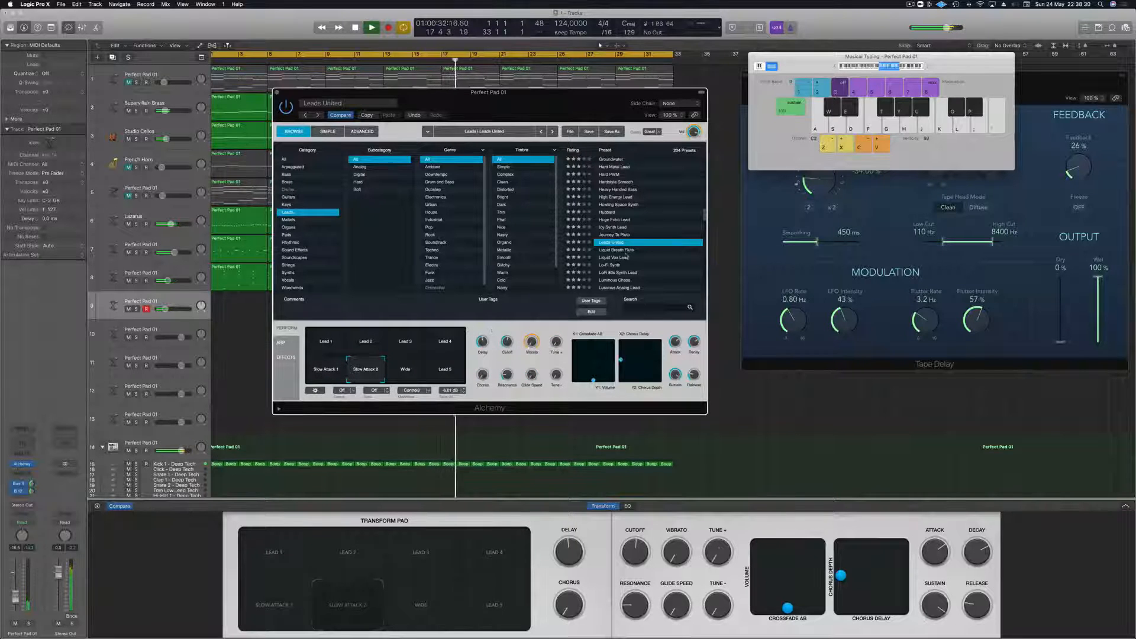
- Load the Liquid Breath Flute preset with its Pure Flute snapshot and adjust track 9's volume and bus sends
key("Down")
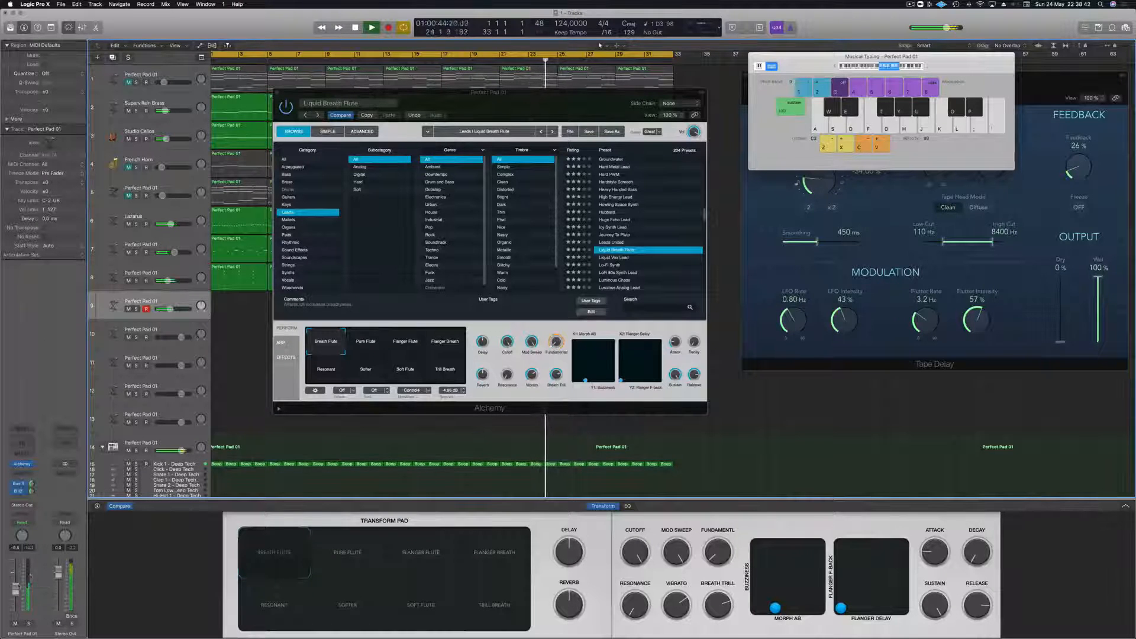
left_click(367, 343)
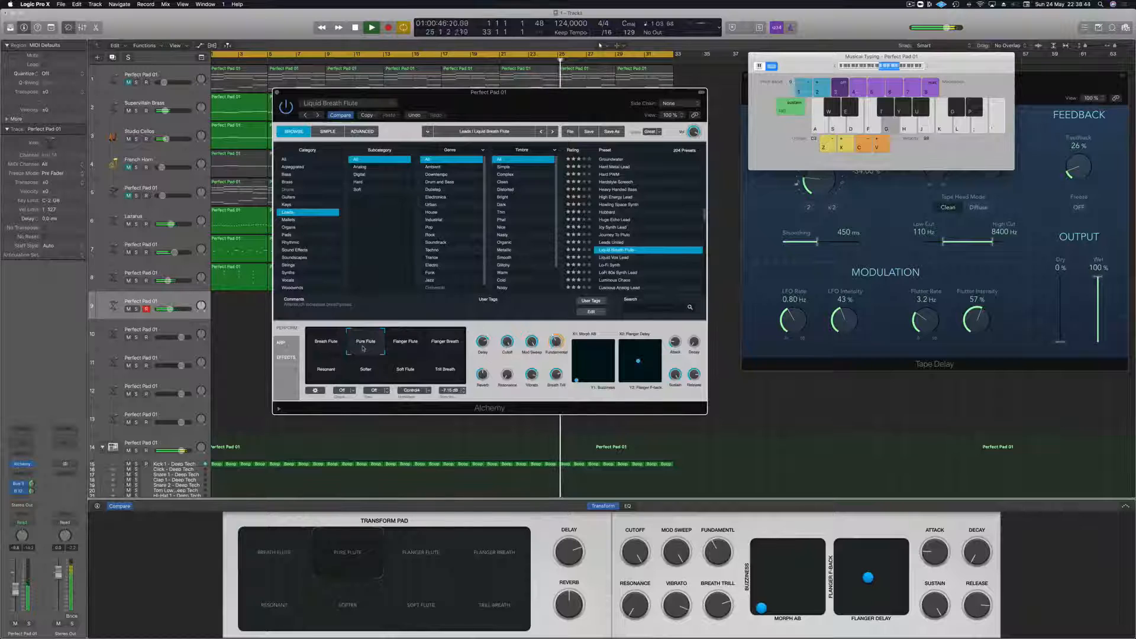
key("apostrophe")
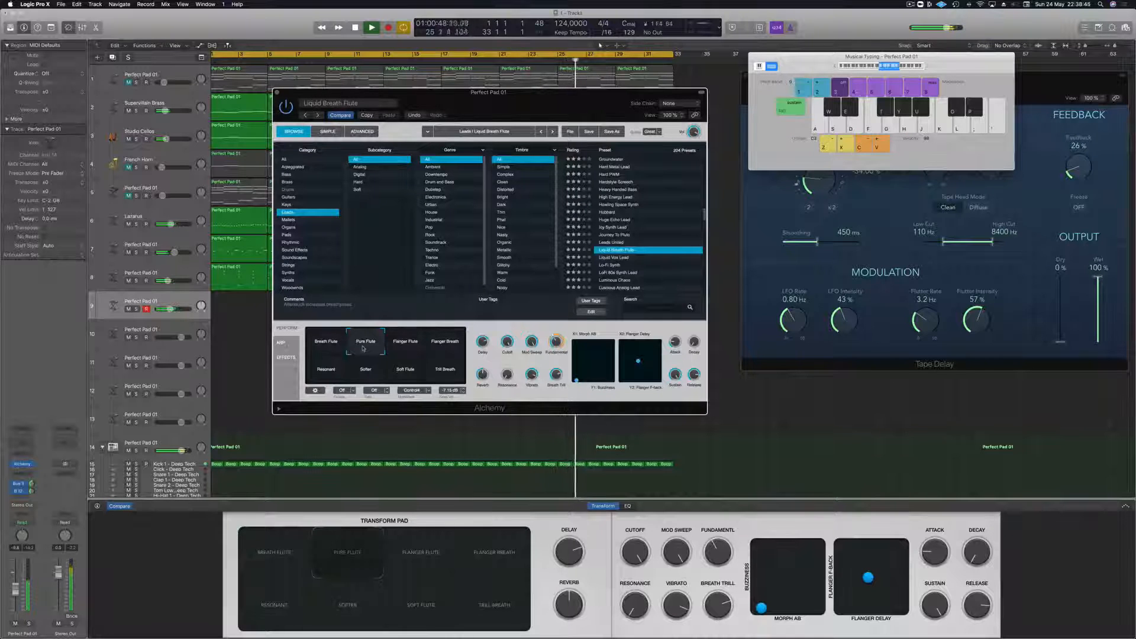
left_click_drag(15, 591, 15, 594)
left_click(29, 484)
left_click(31, 491)
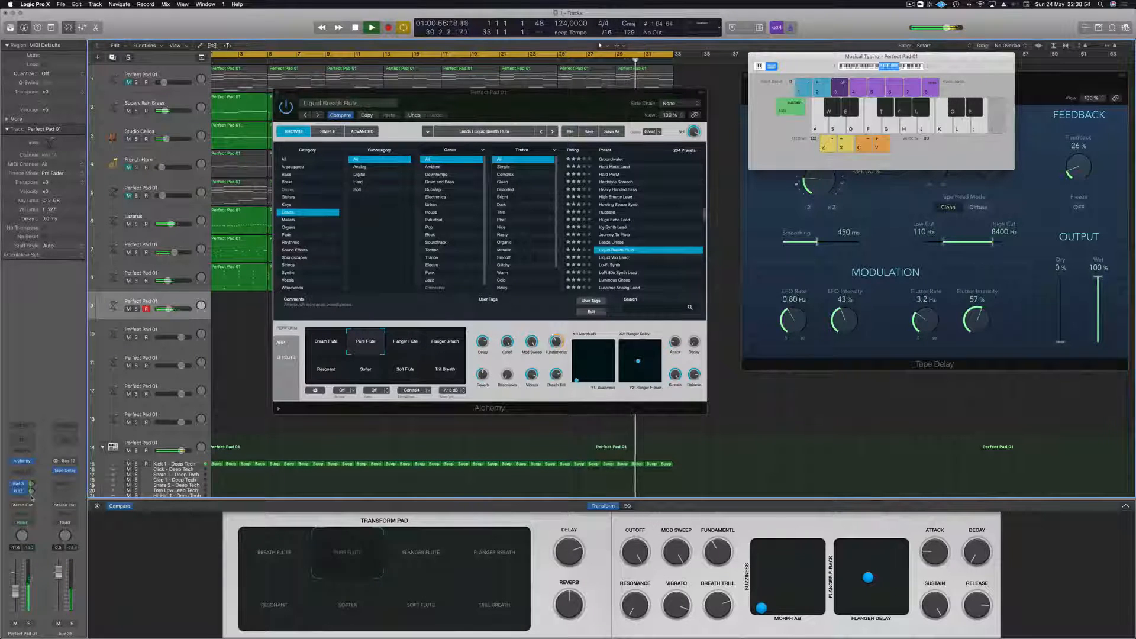
- Audition Liquid Breath Flute's Flanger Breath, Flanger Flute and Resonant snapshots
left_click(425, 351)
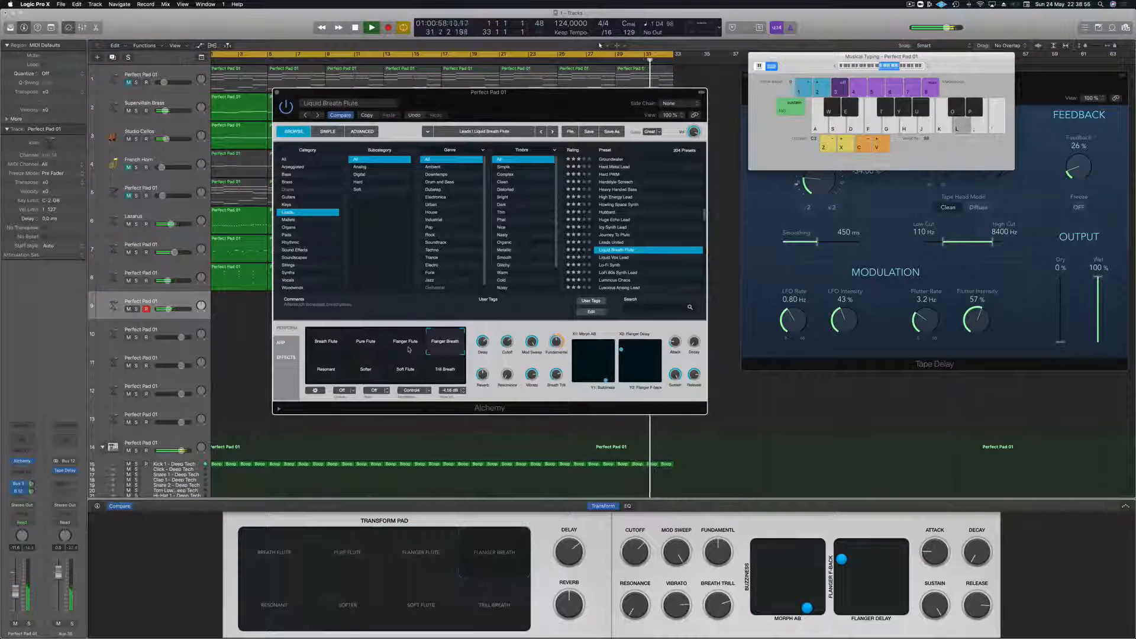
left_click(409, 348)
left_click(329, 372)
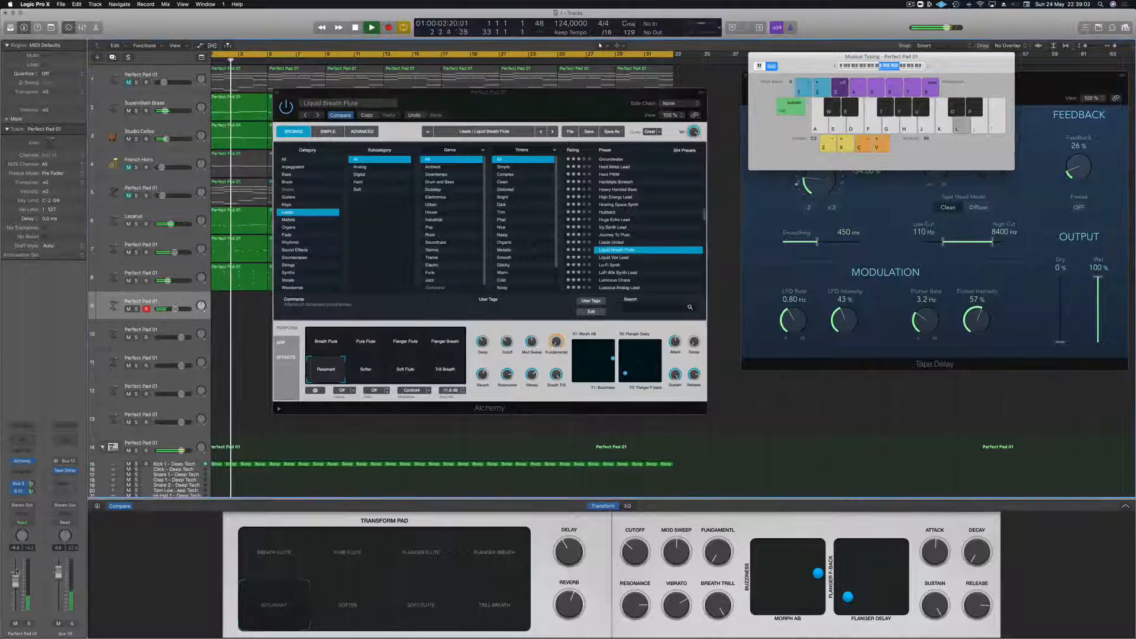
- Lower track 9's volume while auditioning the Softer, Soft Flute and Trill Breath snapshots with test notes
left_click(366, 370)
left_click_drag(16, 584, 15, 596)
key("l")
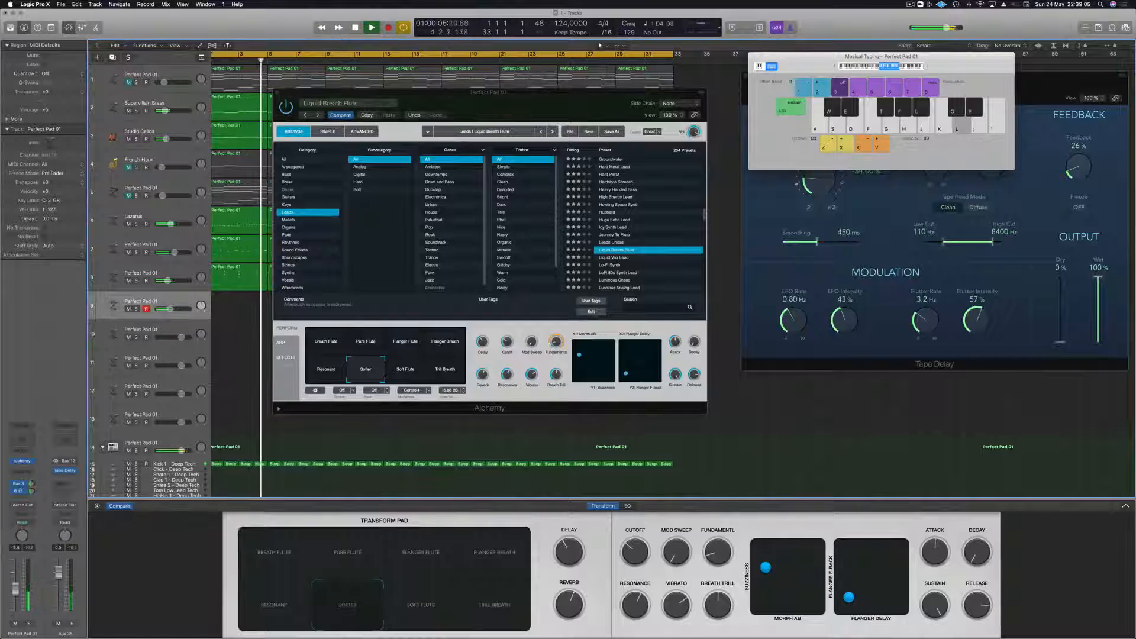
key("j")
left_click(408, 380)
key("l")
left_click(445, 372)
- Compare the Breath Flute and Pure Flute snapshots, playing test notes with Pure Flute
left_click(324, 343)
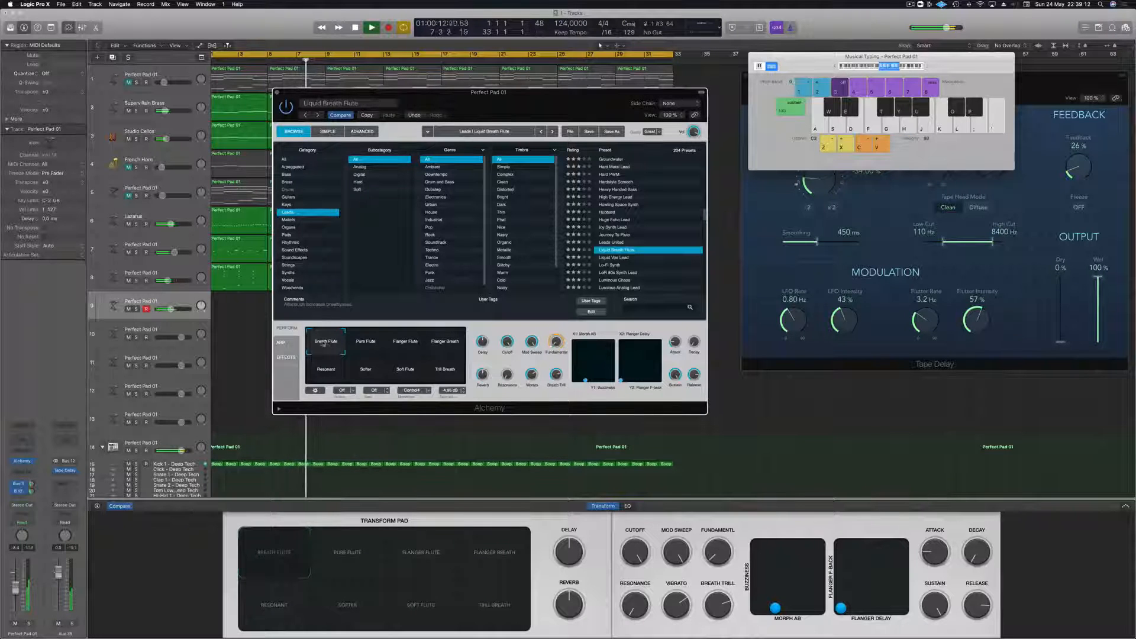
left_click(365, 343)
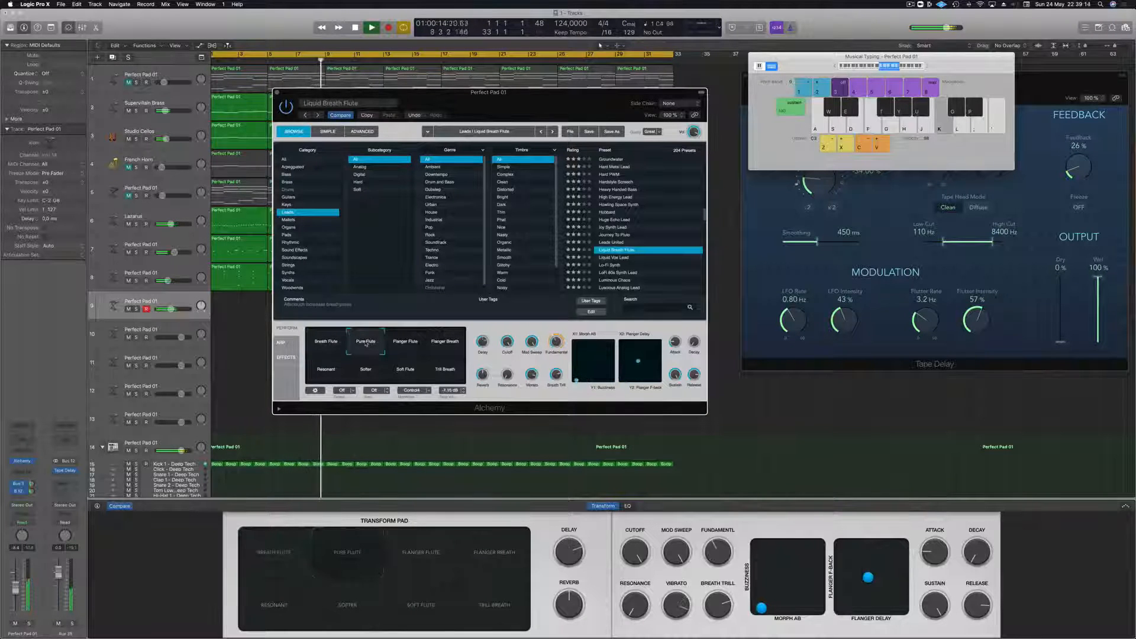
key("j")
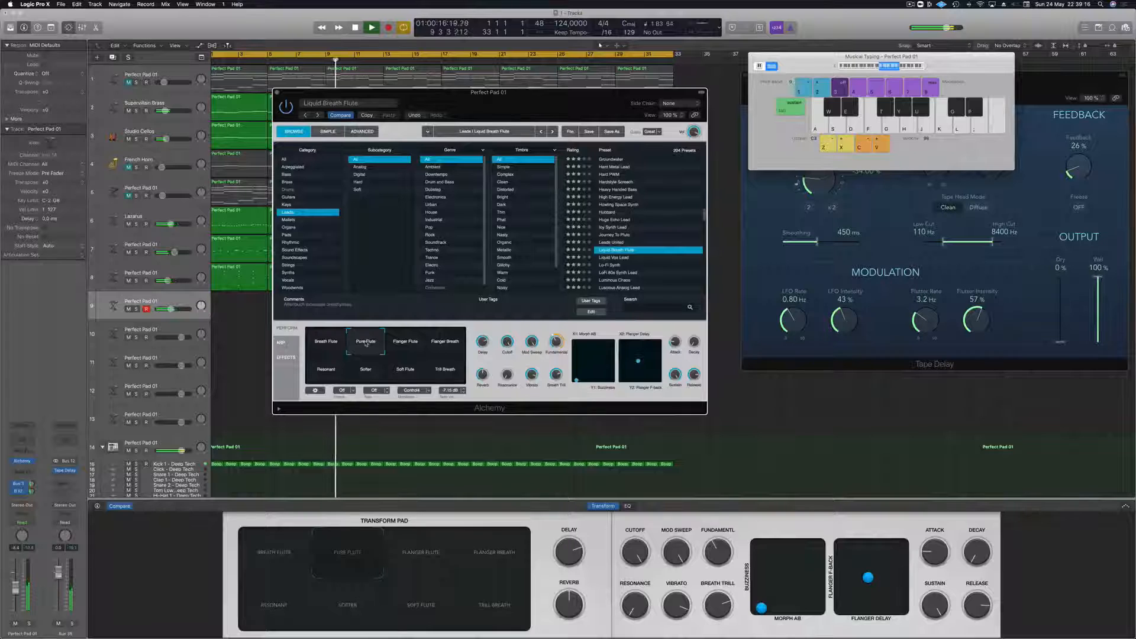
key("semicolon")
key("apostrophe")
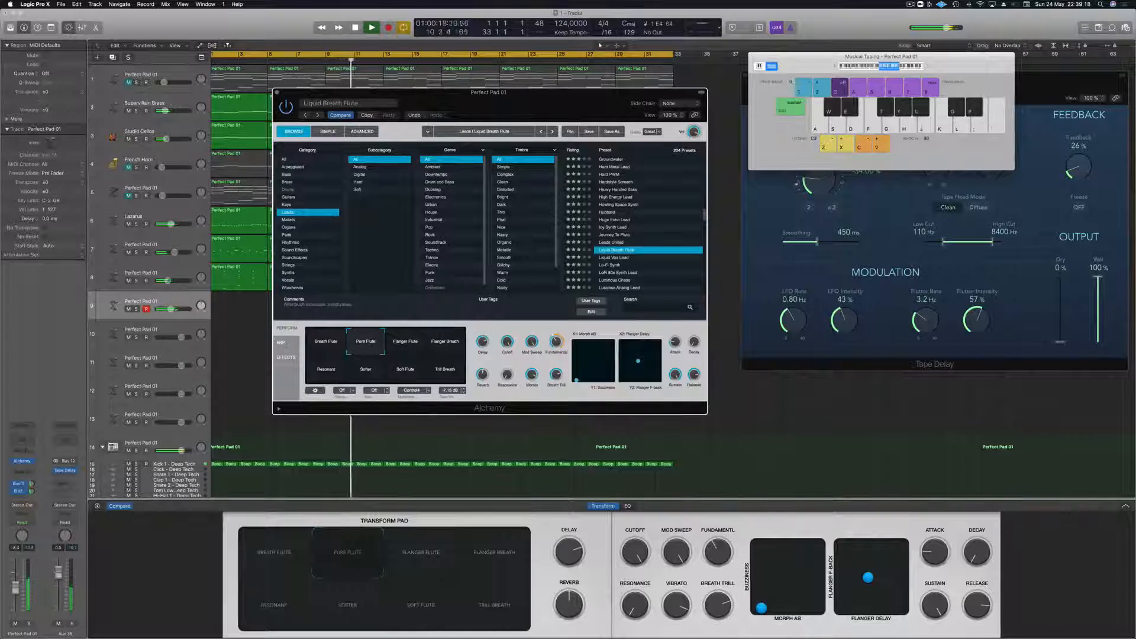
- Lower track 9's volume slightly and play a short test phrase with the Pure Flute snapshot
left_click_drag(16, 589, 16, 595)
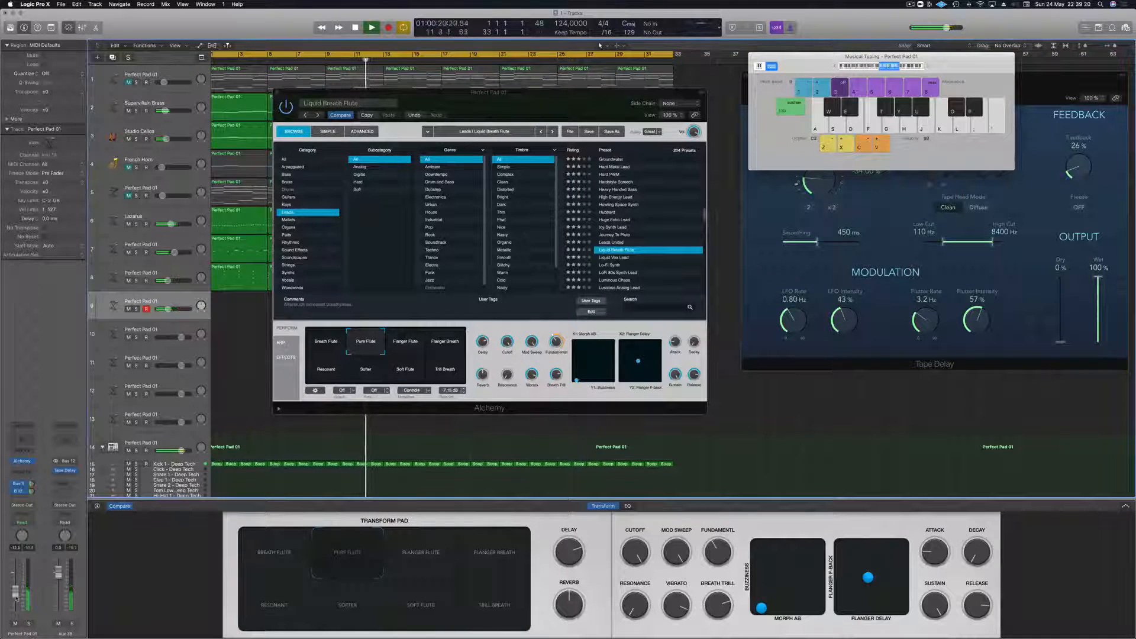
key("apostrophe")
key("semicolon")
key("l")
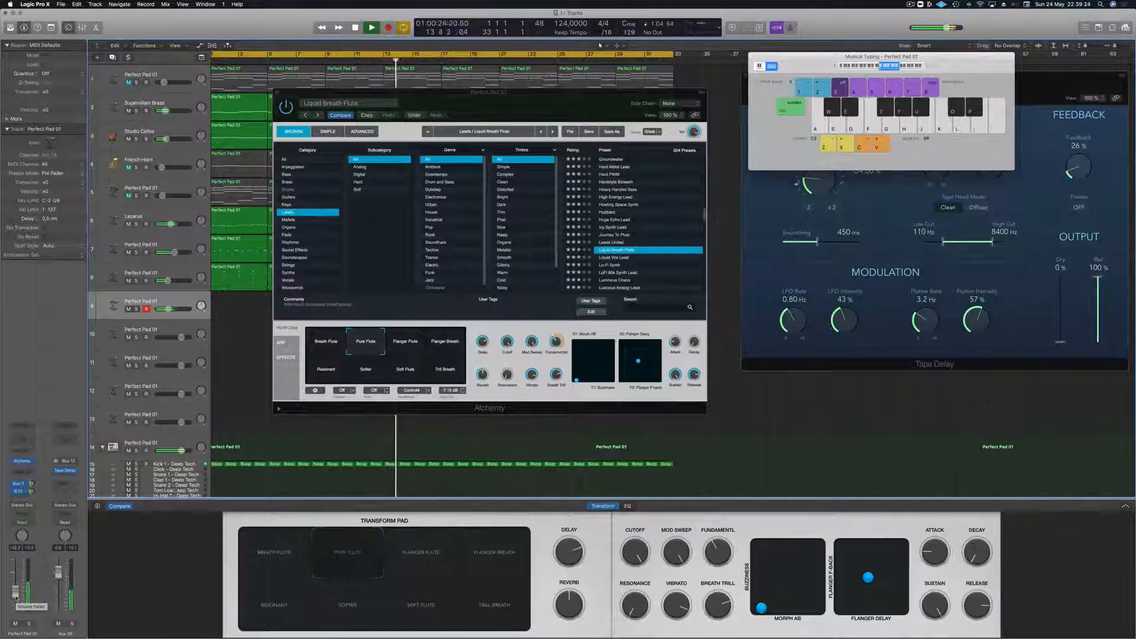
key("j")
key("semicolon")
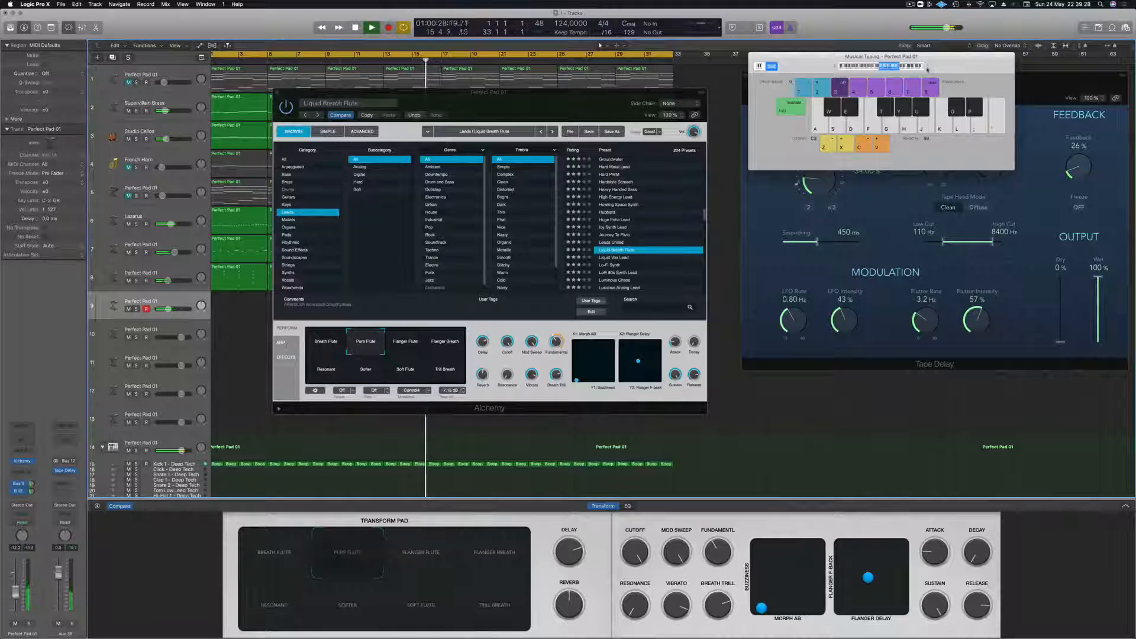
- Shift the Musical Typing keyboard up one octave and improvise melody ideas with Pure Flute over the playing track
key("x")
key("k")
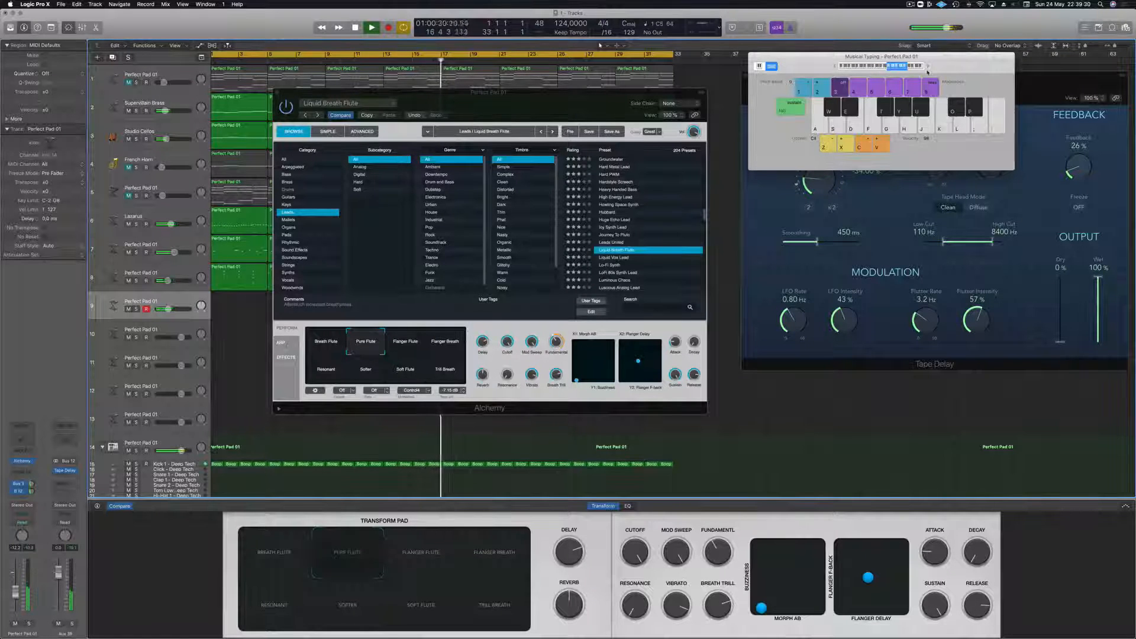
key("j")
key("k")
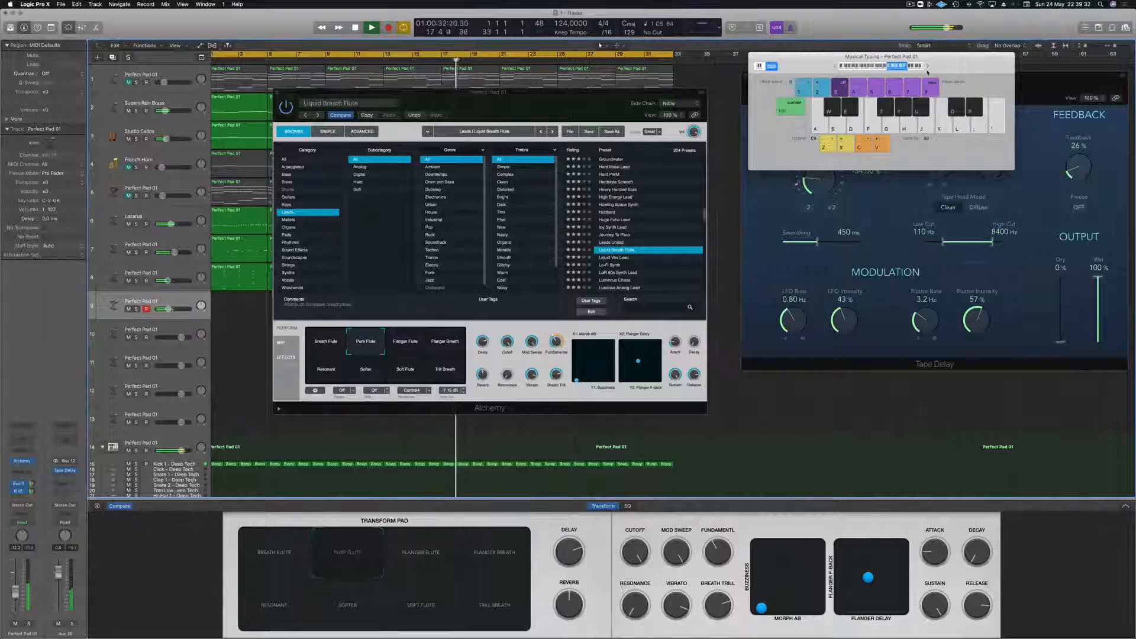
key("g")
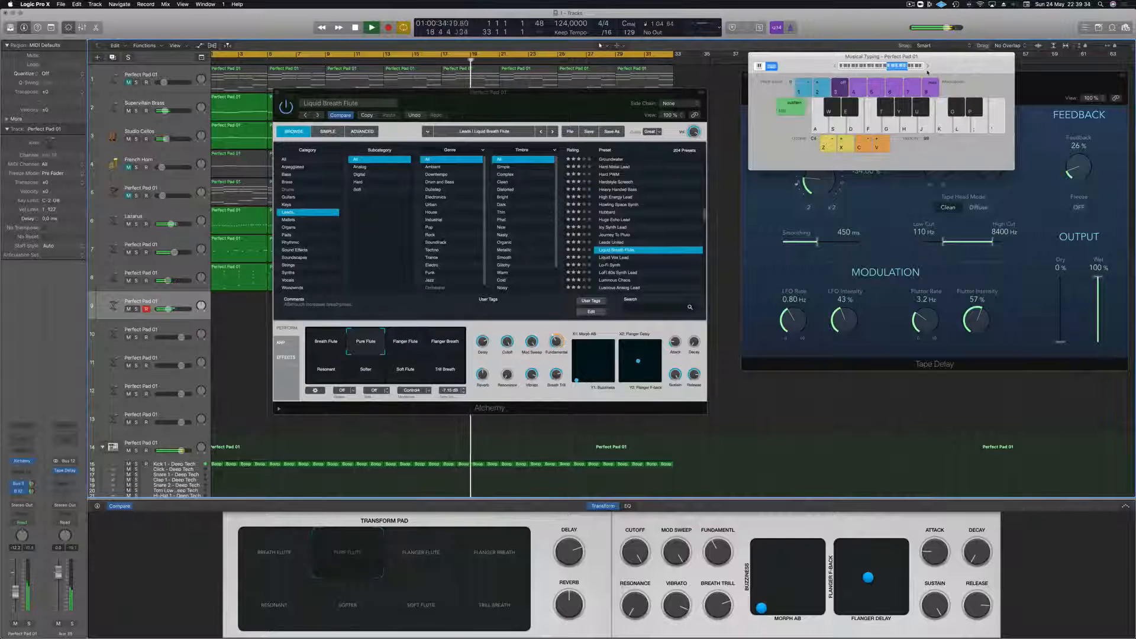
key("a")
key("d")
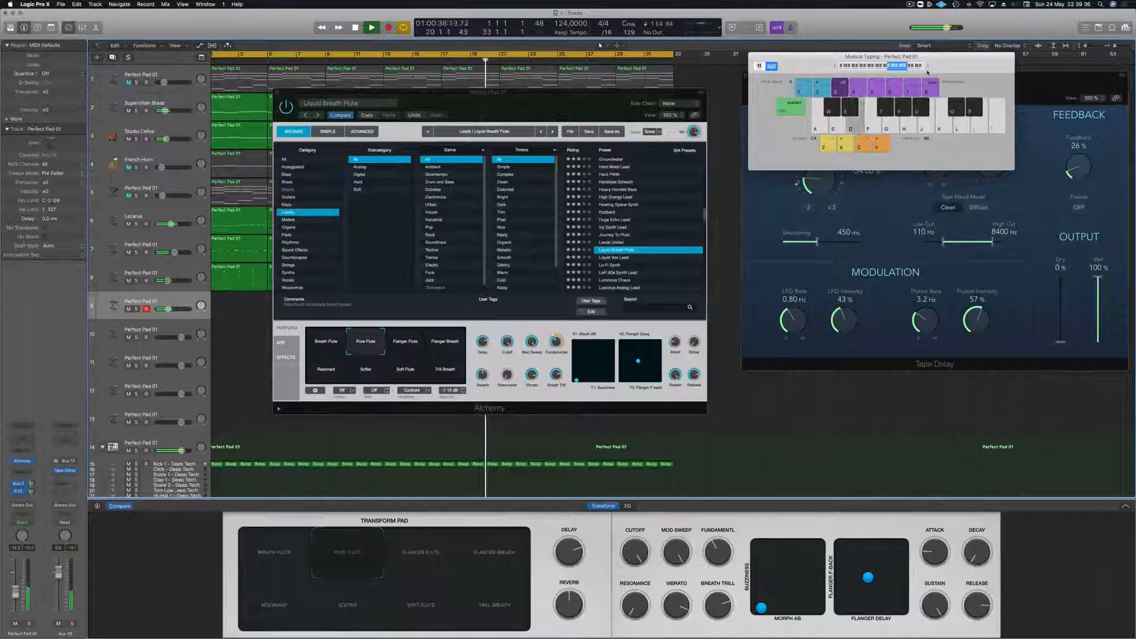
key("a")
key("a")
key("d")
key("d")
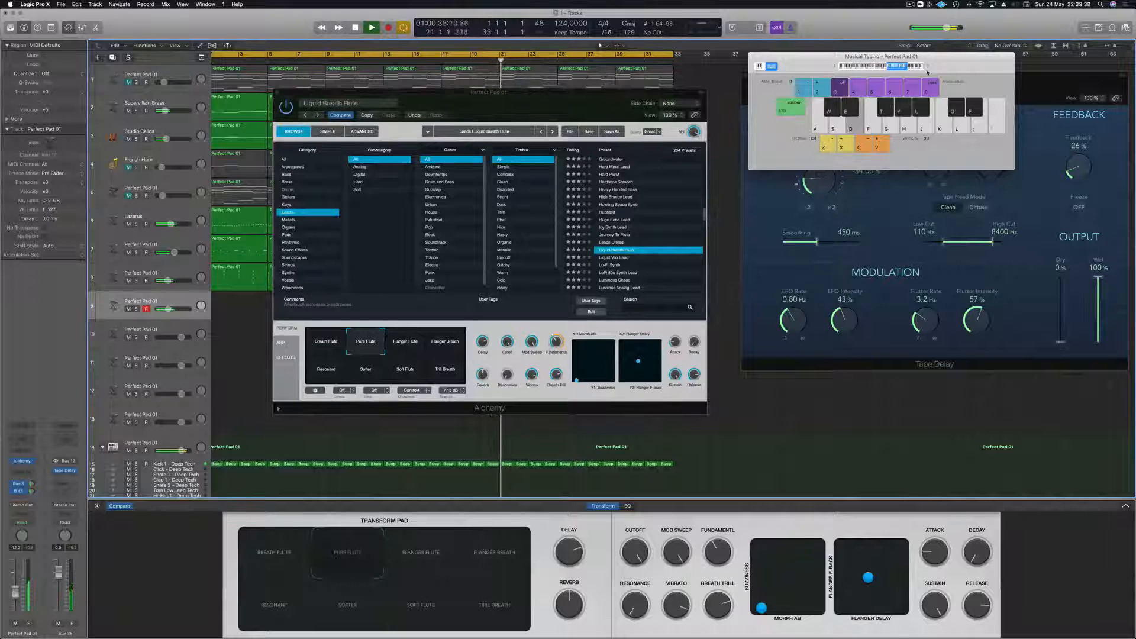
key("a")
key("s")
key("d")
key("f")
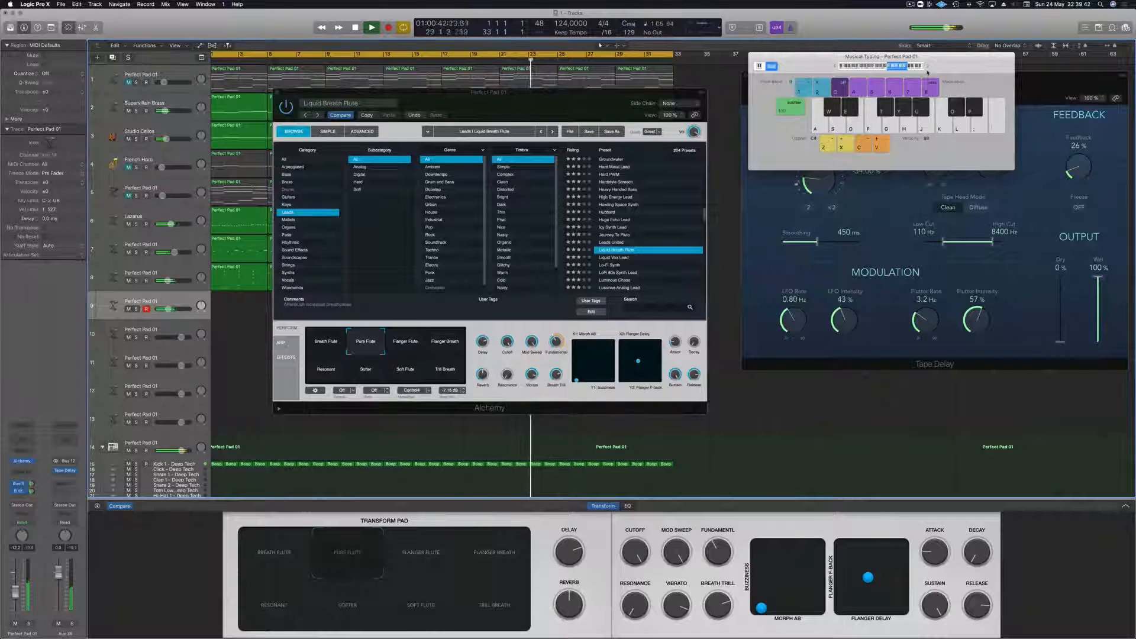
key("a")
key("a")
key("k")
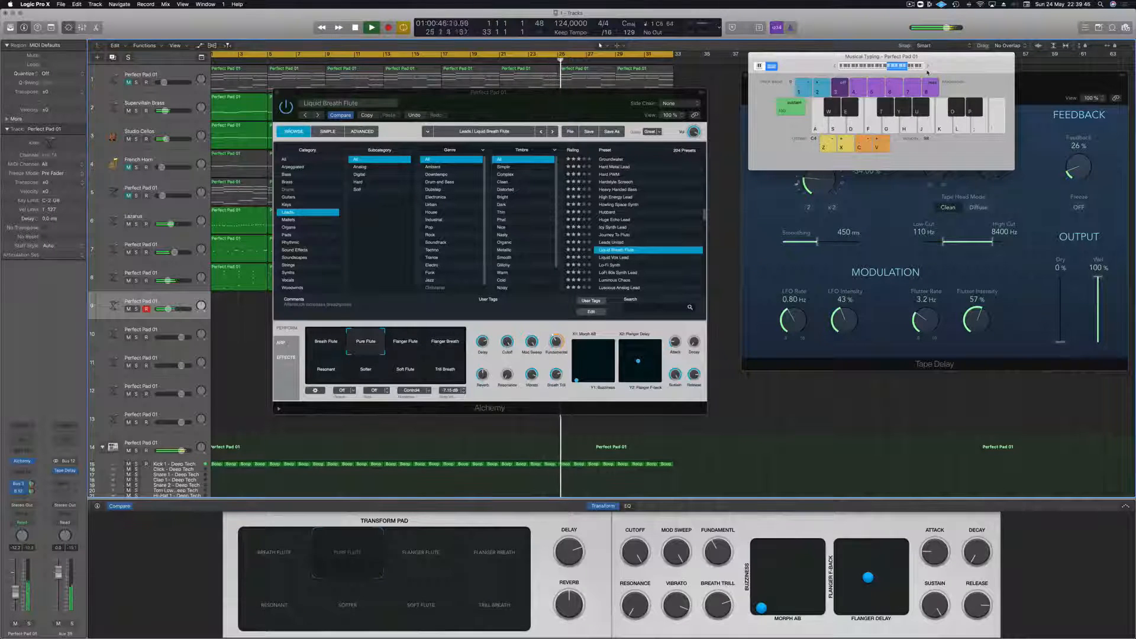
key("a")
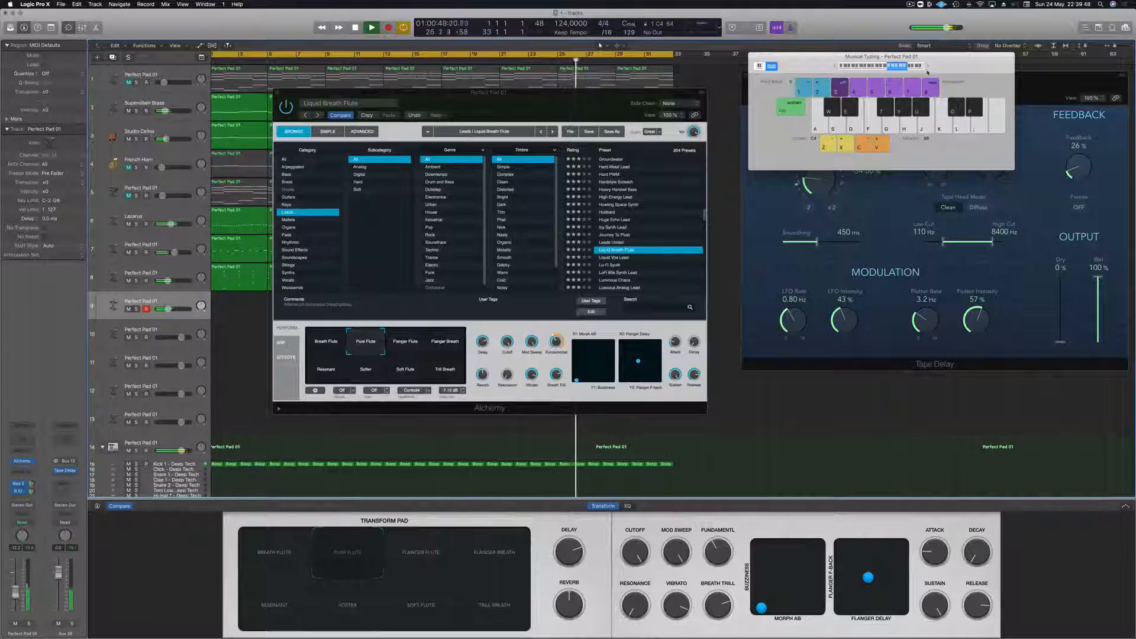
key("h")
key("g")
key("k")
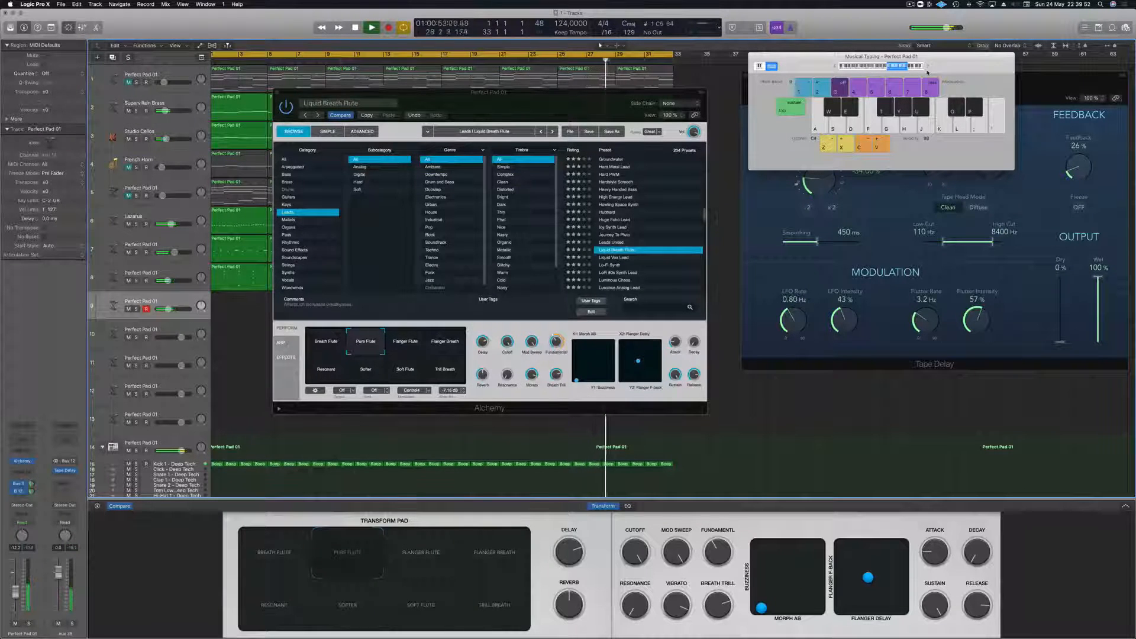
key("a")
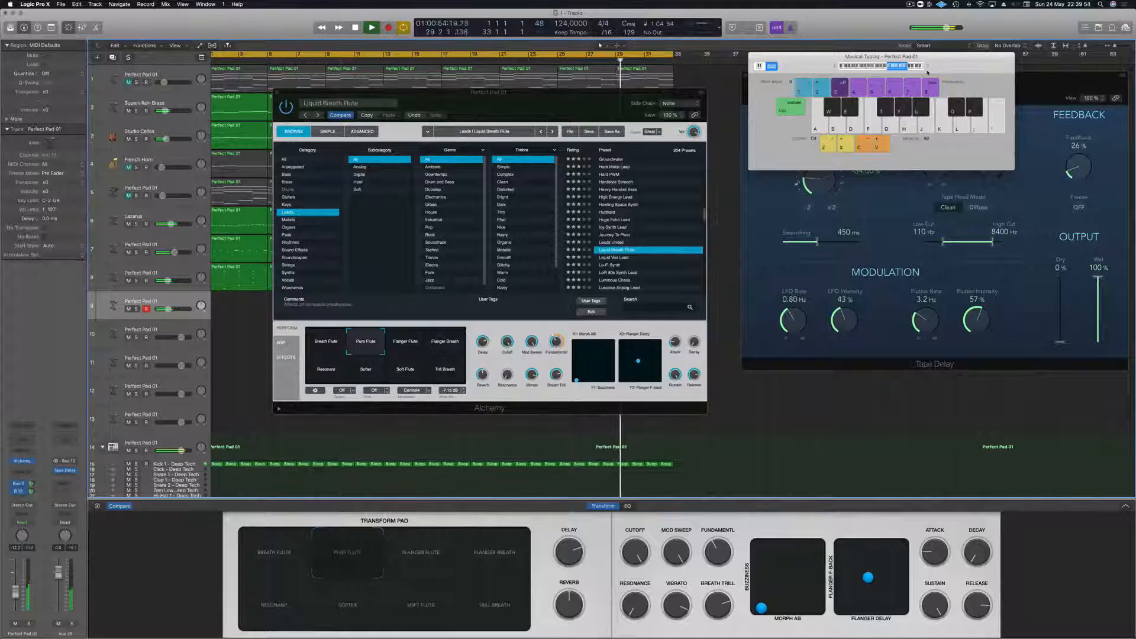
key("g")
key("a")
key("g")
key("a")
key("g")
key("a")
key("g")
key("k")
key("g")
key("a")
key("g")
key("h")
key("a")
key("k")
key("j")
key("g")
key("a")
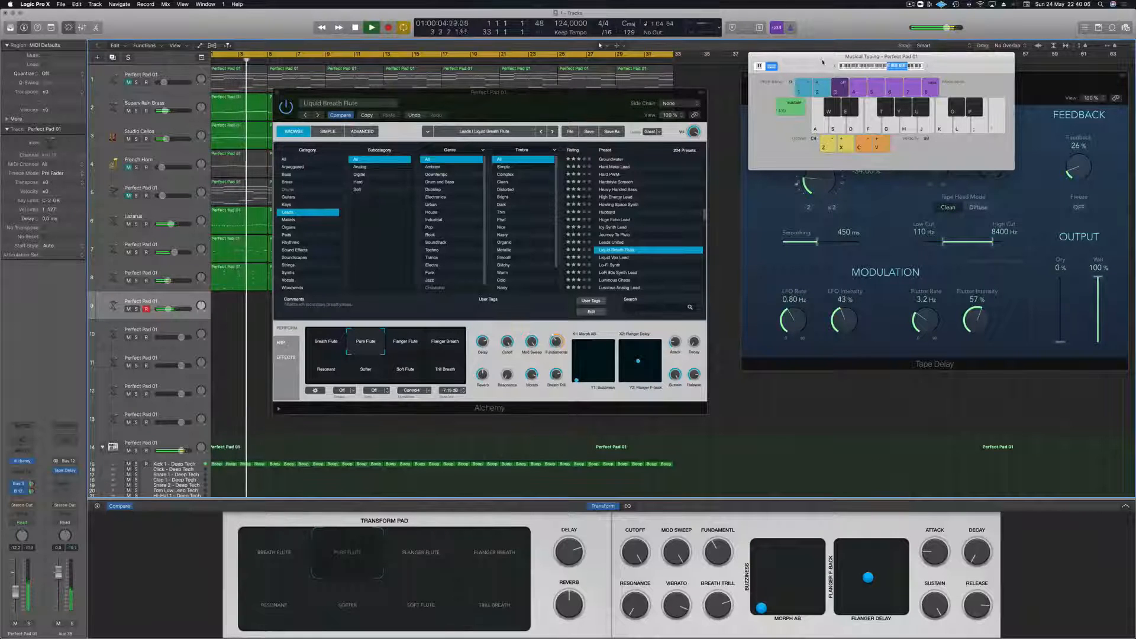
- Return the keyboard to the C3 octave, select the Breath Flute snapshot and try out melody notes
key("a")
key("s")
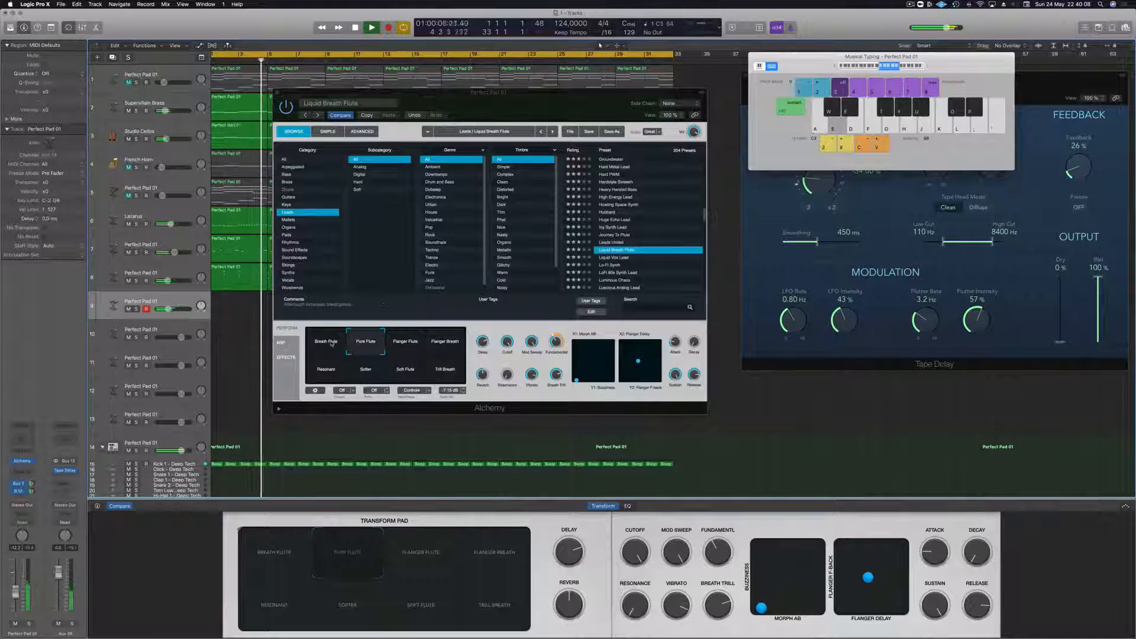
left_click(322, 340)
key("a")
key("d")
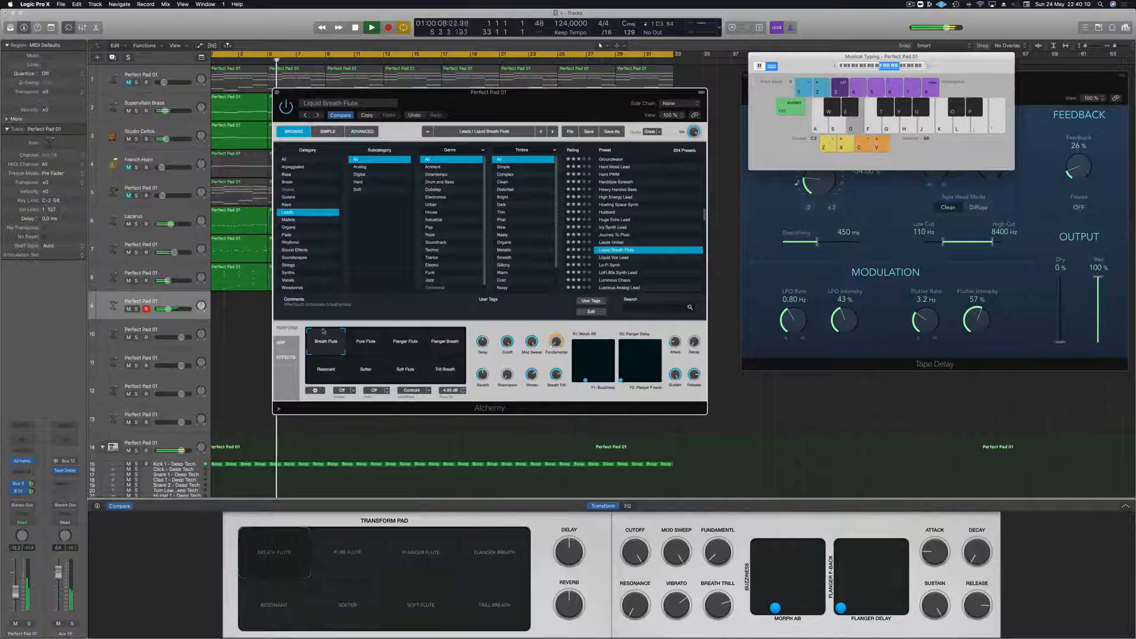
key("j")
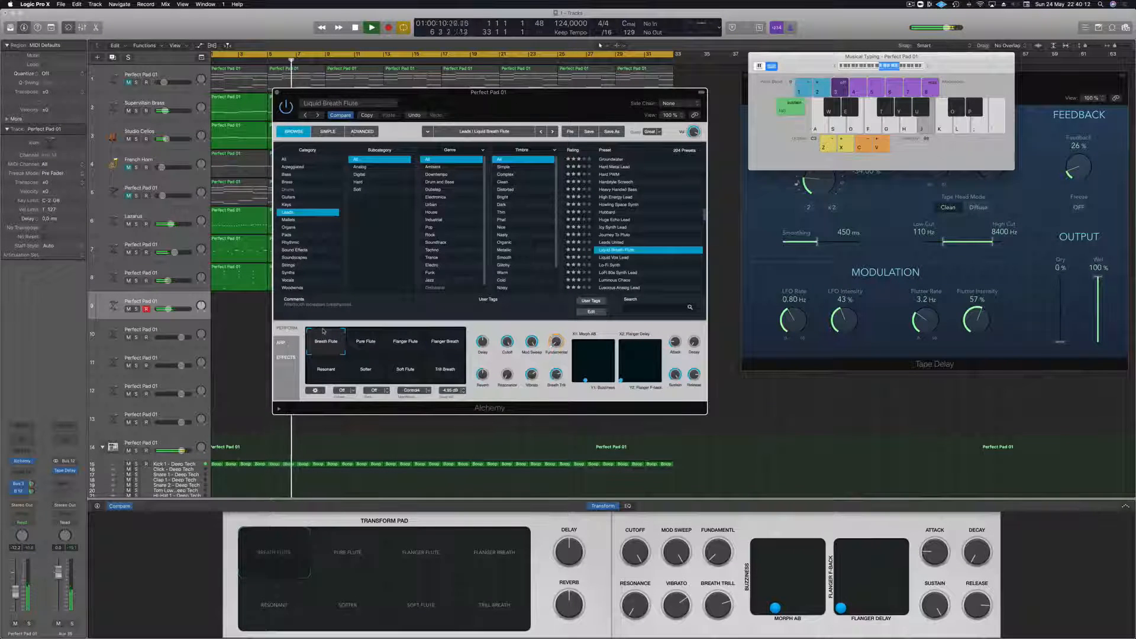
key("k")
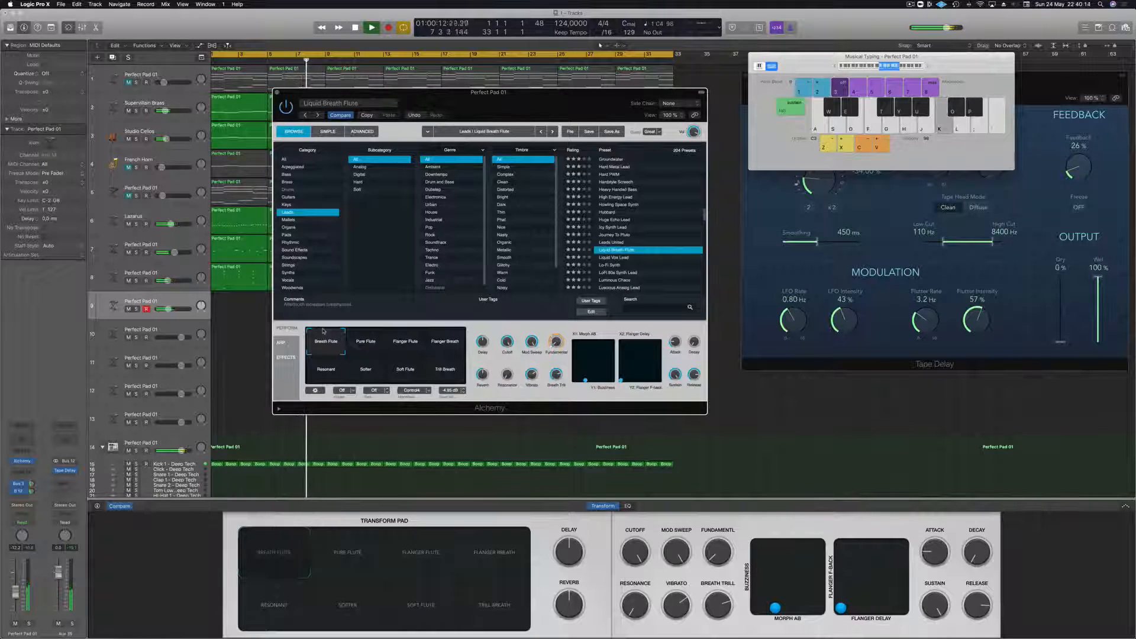
key("o")
key("g")
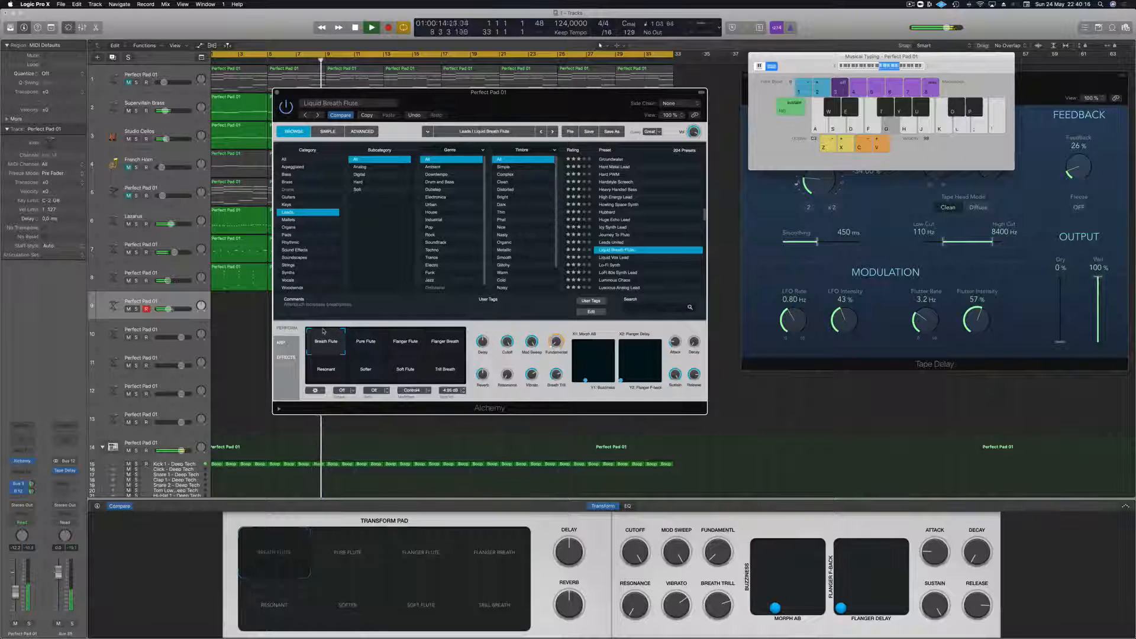
key("g")
key("g")
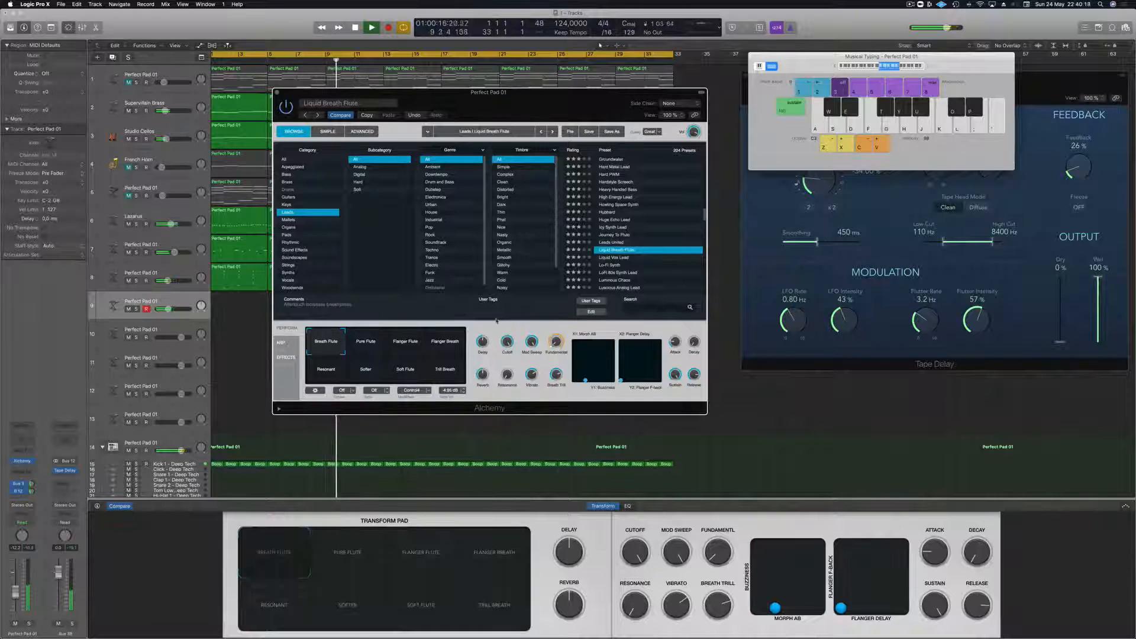
- Raise track 9's volume slightly while playing test notes with the Breath Flute snapshot
key("g")
key("g")
left_click_drag(18, 590, 18, 581)
key("g")
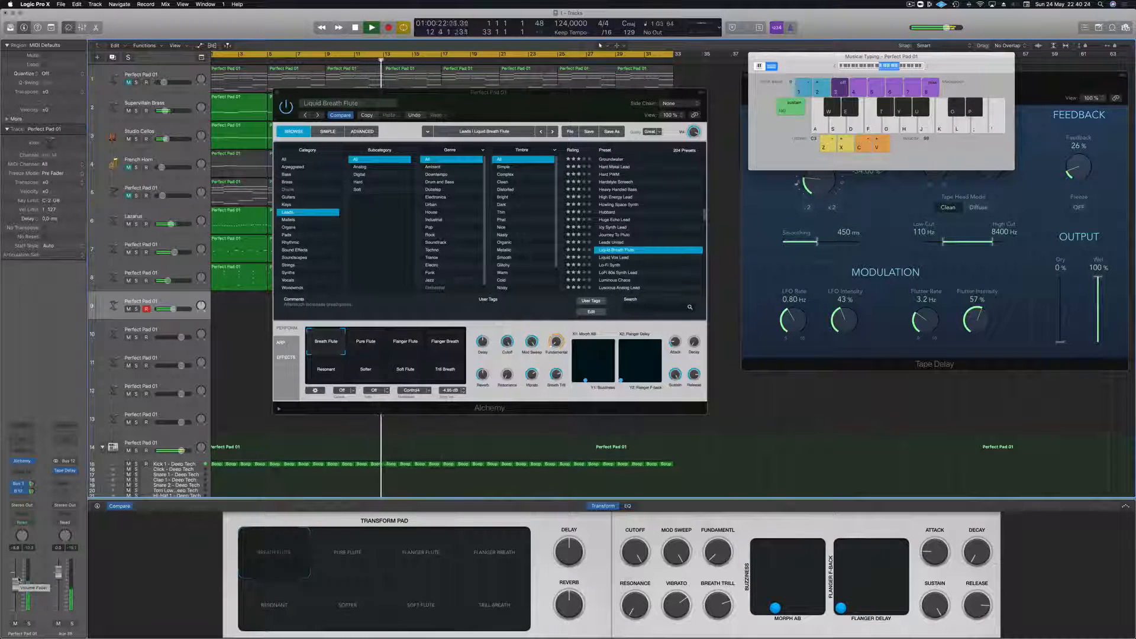
key("a")
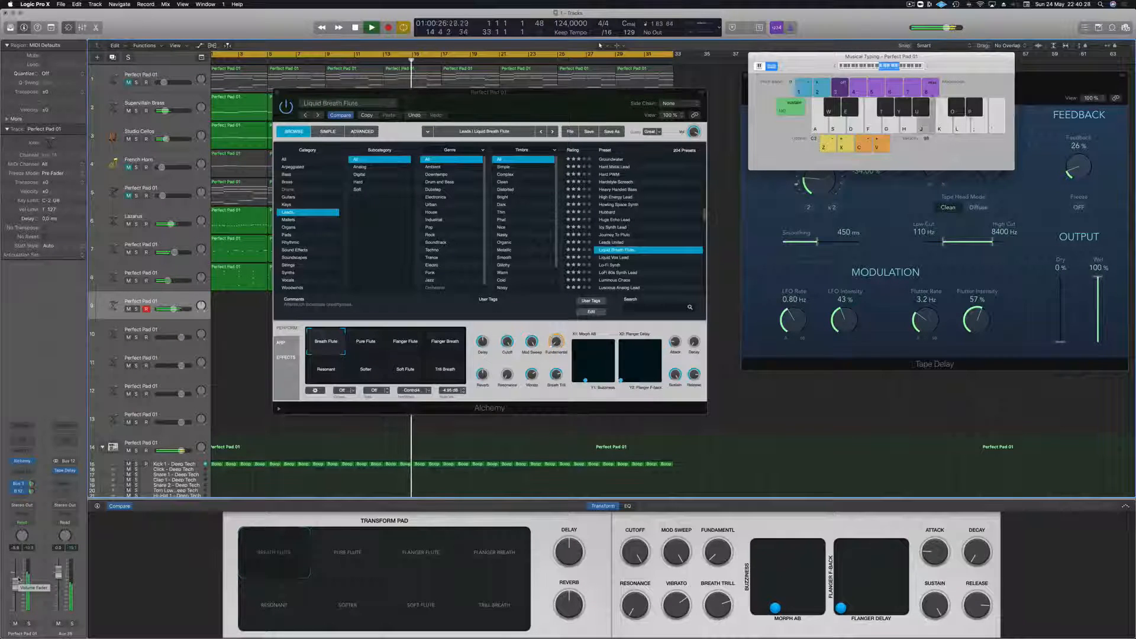
- Audition the Liquid Vox Lead, Lo-Fi Synth and LoFi 80s Synth Lead presets with test notes on track 9
left_click(615, 258)
key("g")
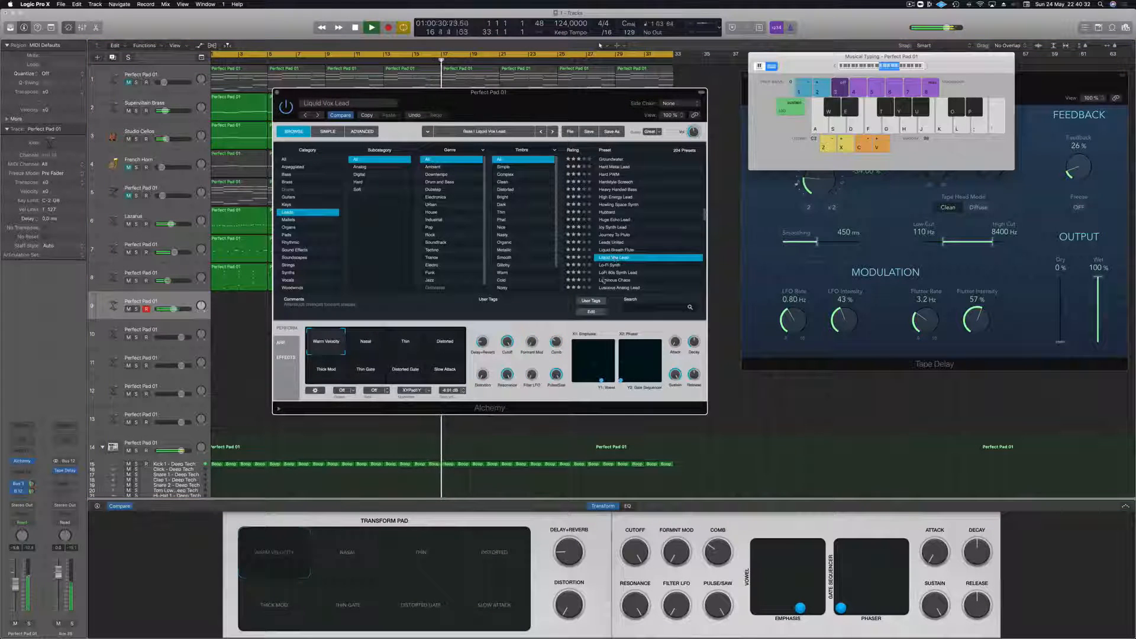
left_click(615, 265)
key("g")
left_click(615, 273)
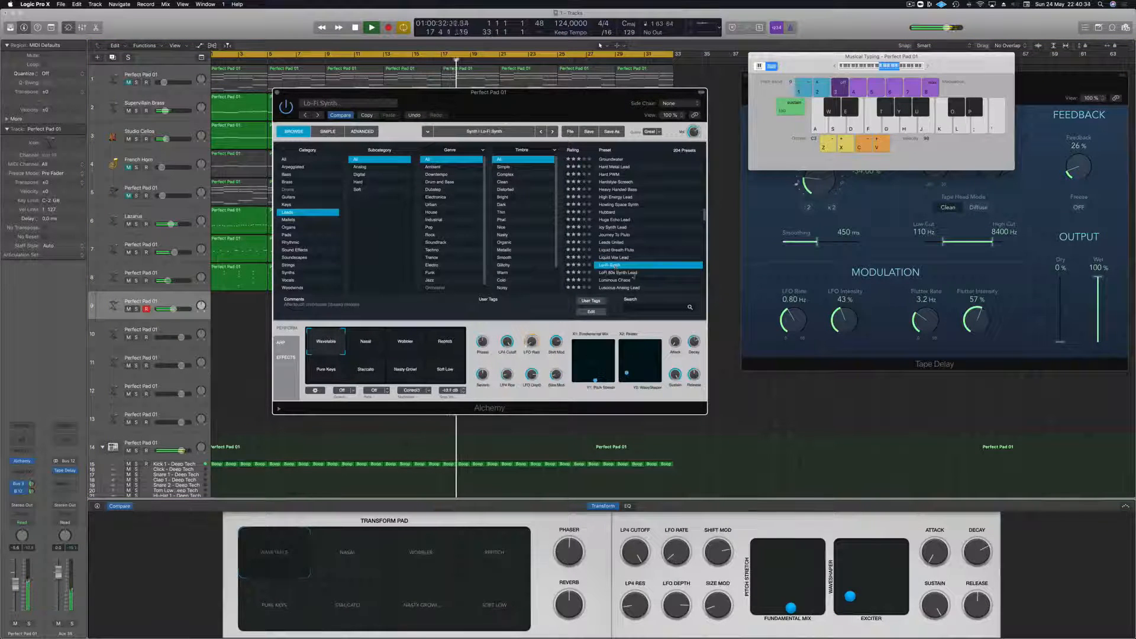
key("h")
scroll(648, 246, "down", 5)
scroll(648, 246, "up", 5)
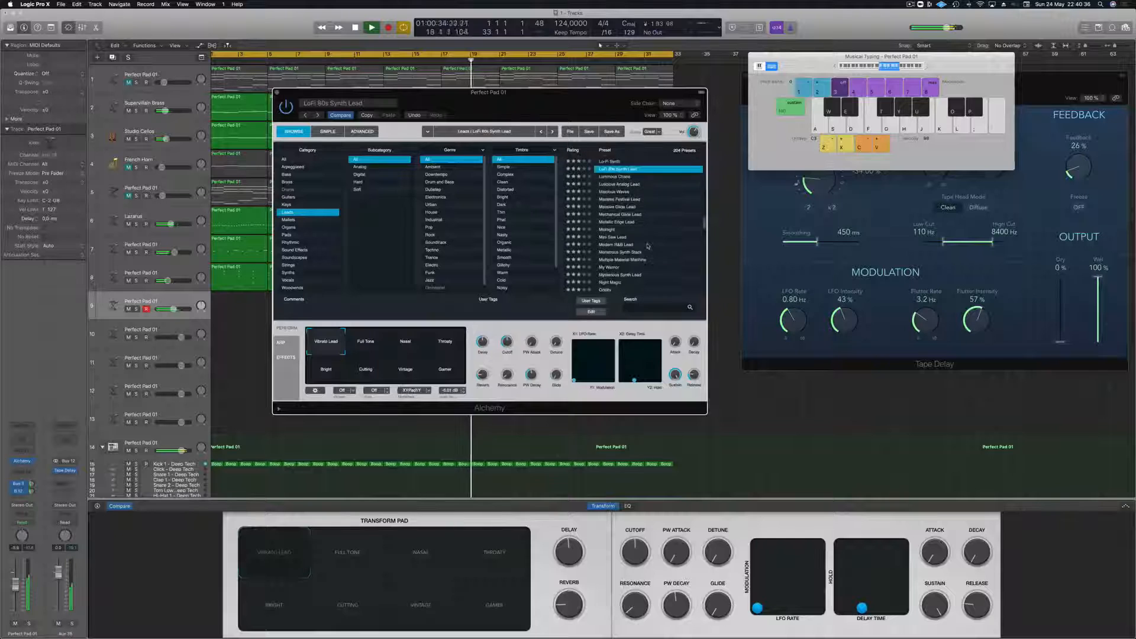
key("h")
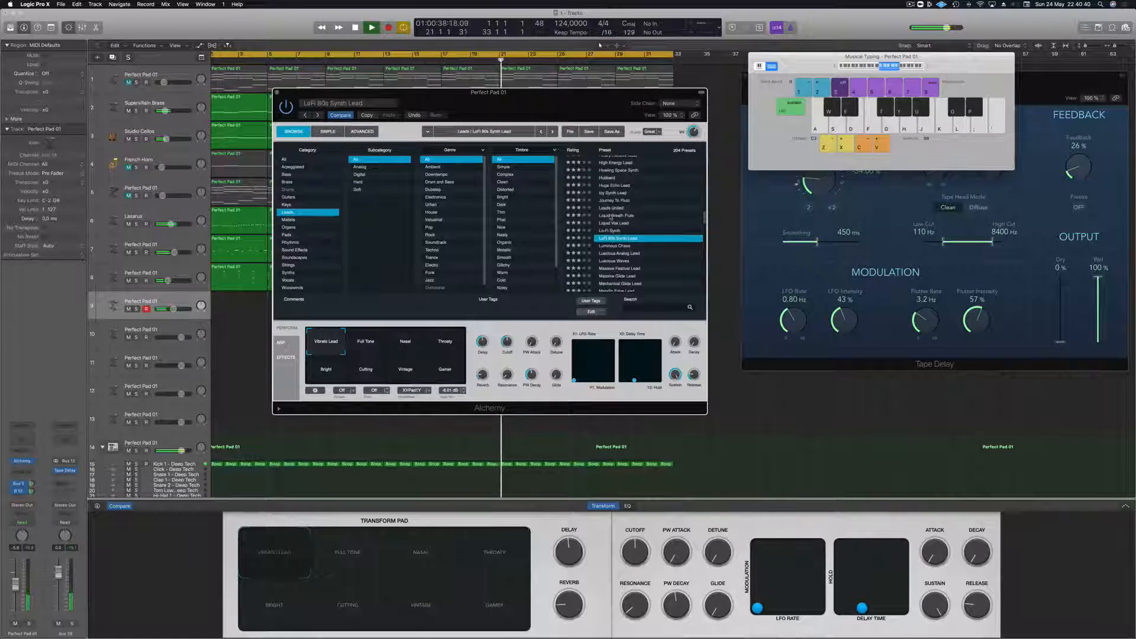
- Reload the Liquid Breath Flute preset and lower track 9's volume while playing test notes
left_click(615, 215)
key("g")
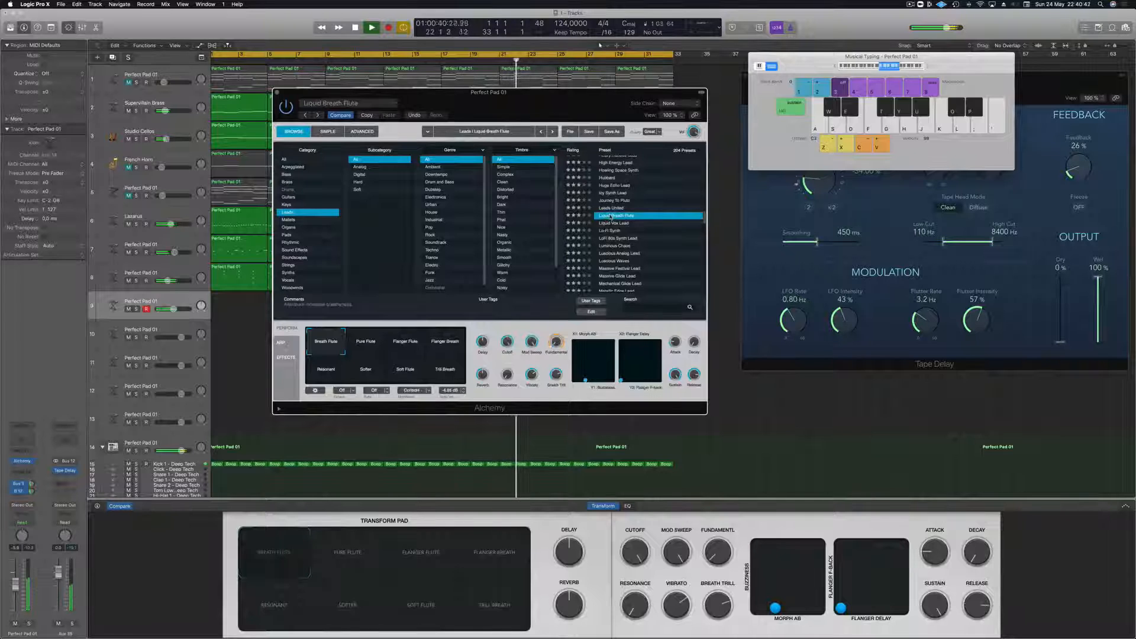
left_click_drag(15, 587, 14, 591)
key("g")
key("g")
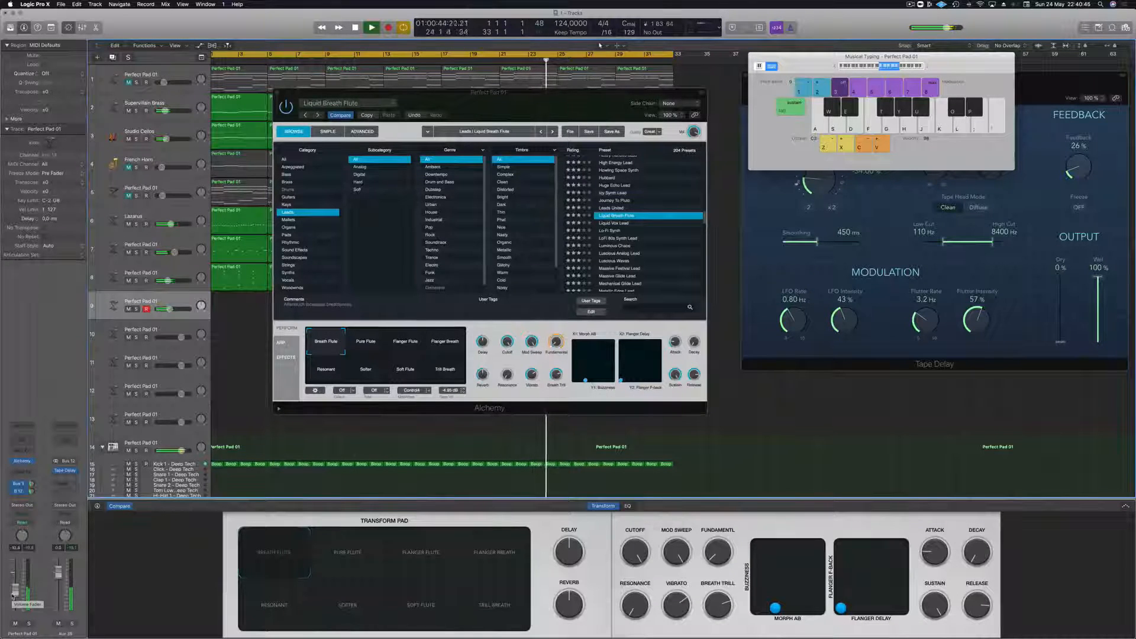
- Rehearse a sparse Liquid Breath Flute melody over the looping track, keeping the keyboard in the C3 octave
key("g")
key("h")
key("d")
key("a")
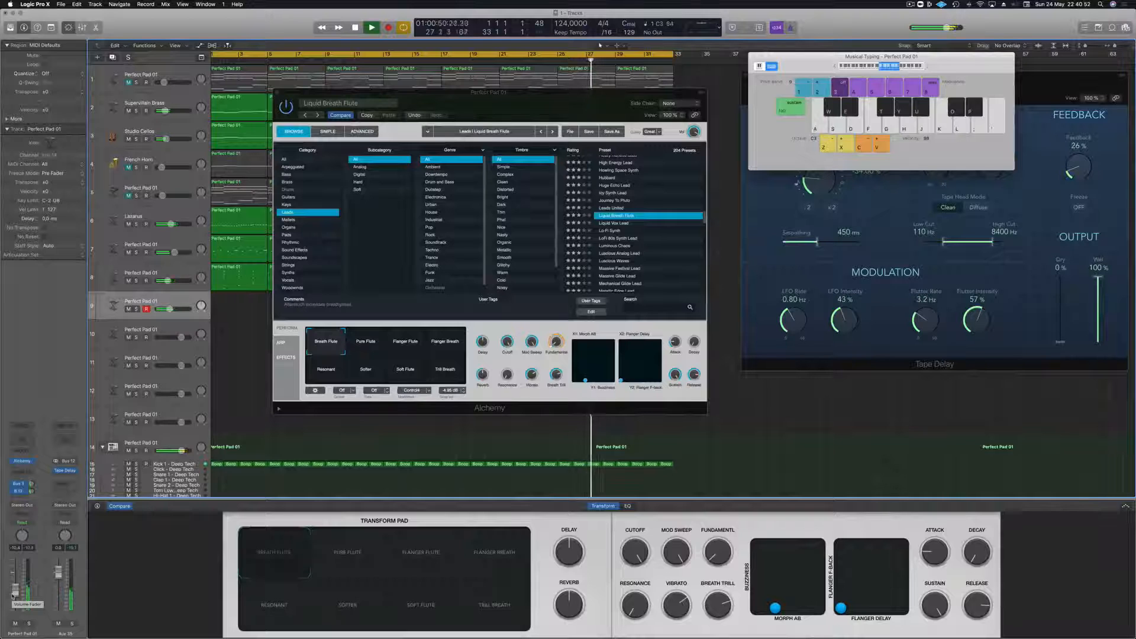
key("g")
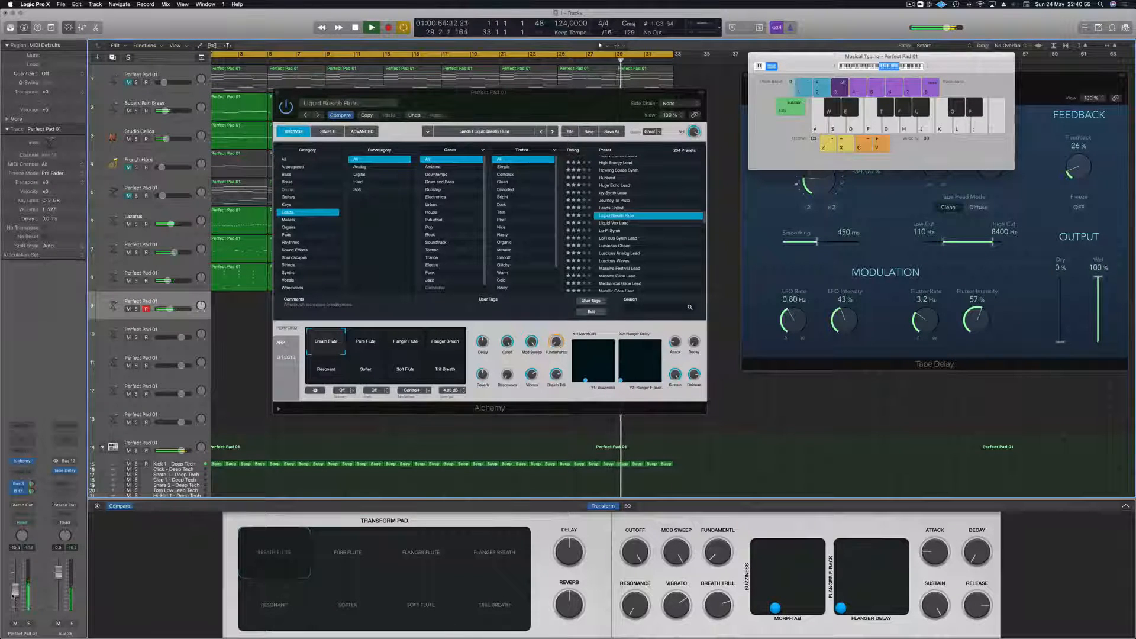
key("a")
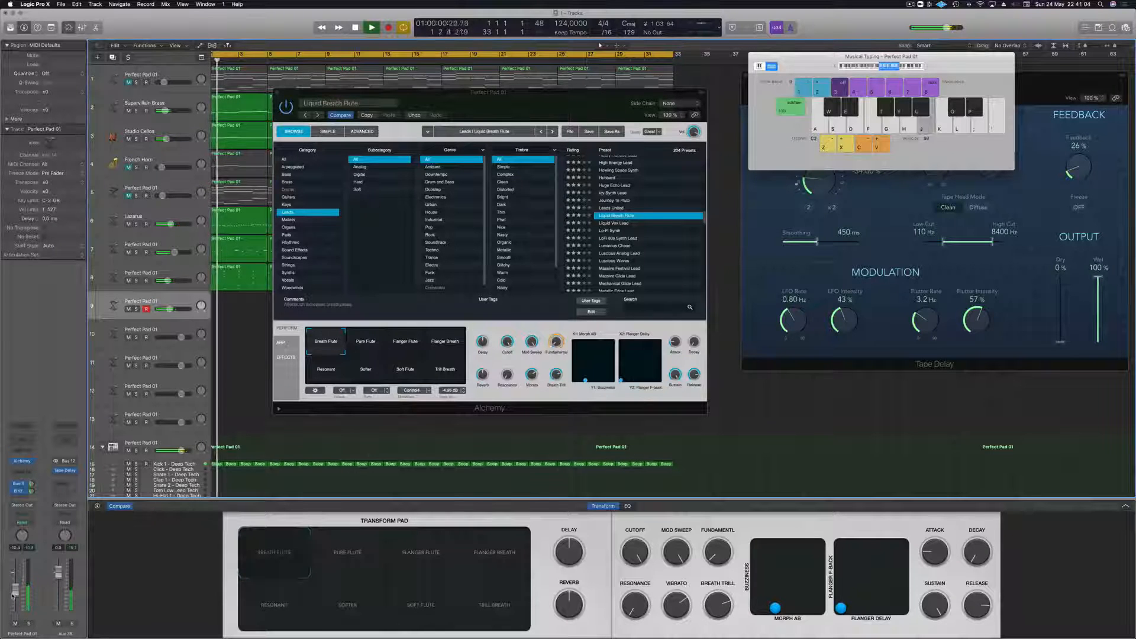
key("k")
key("a")
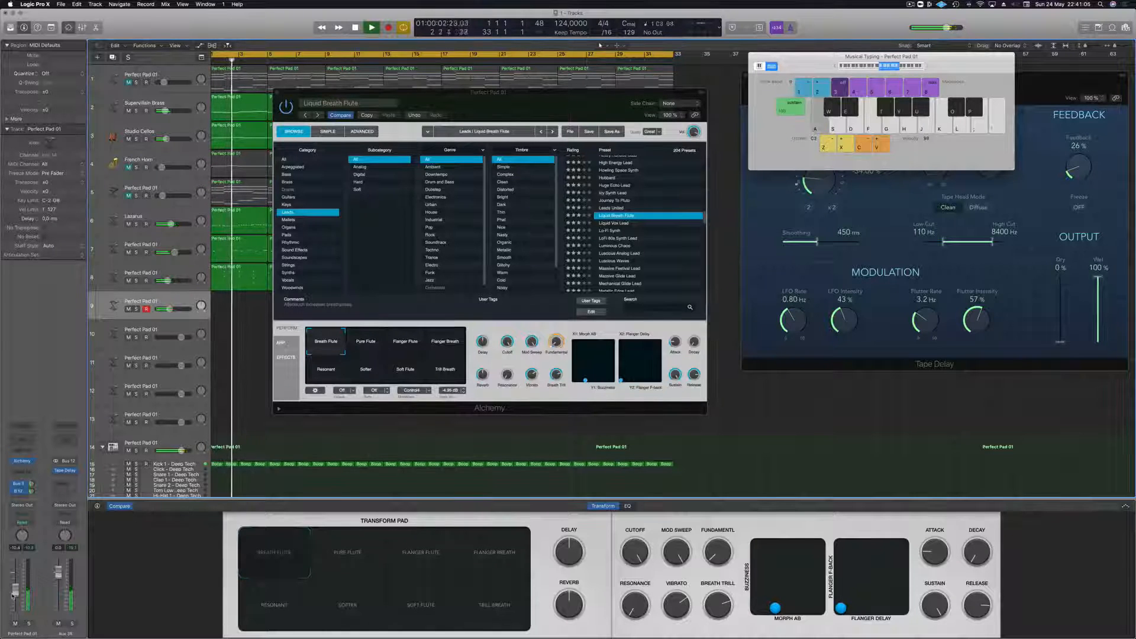
key("g")
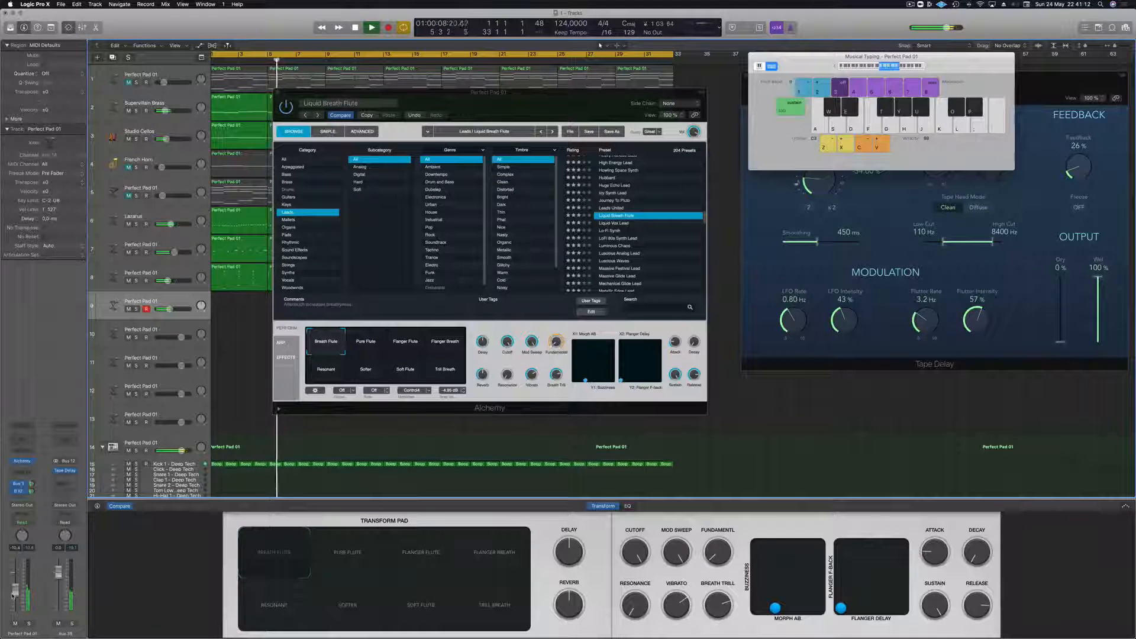
key("k")
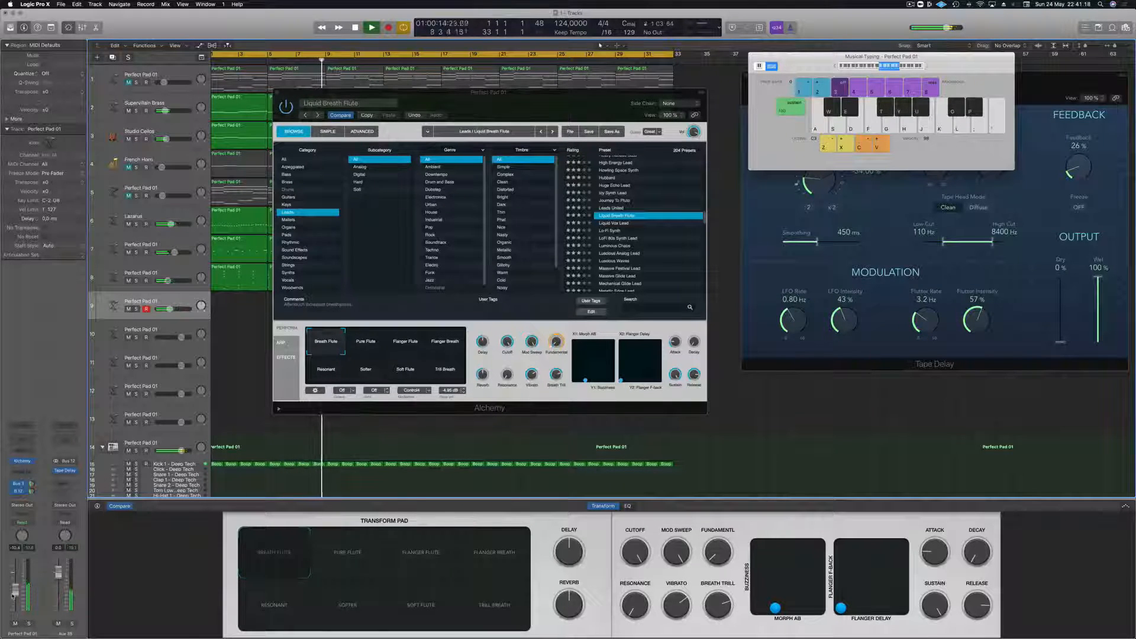
key("a")
key("g")
key("a")
- Record the flute melody live on track 9 from about bar 11 to the end of the cycle
key("r")
key("g")
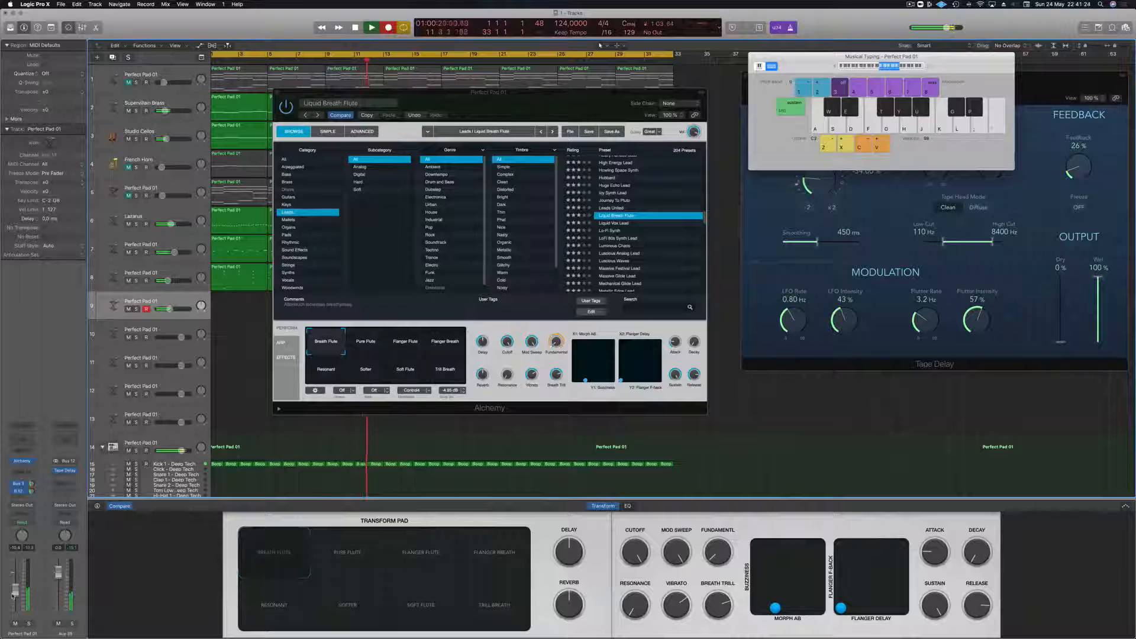
key("a")
key("o")
key("a")
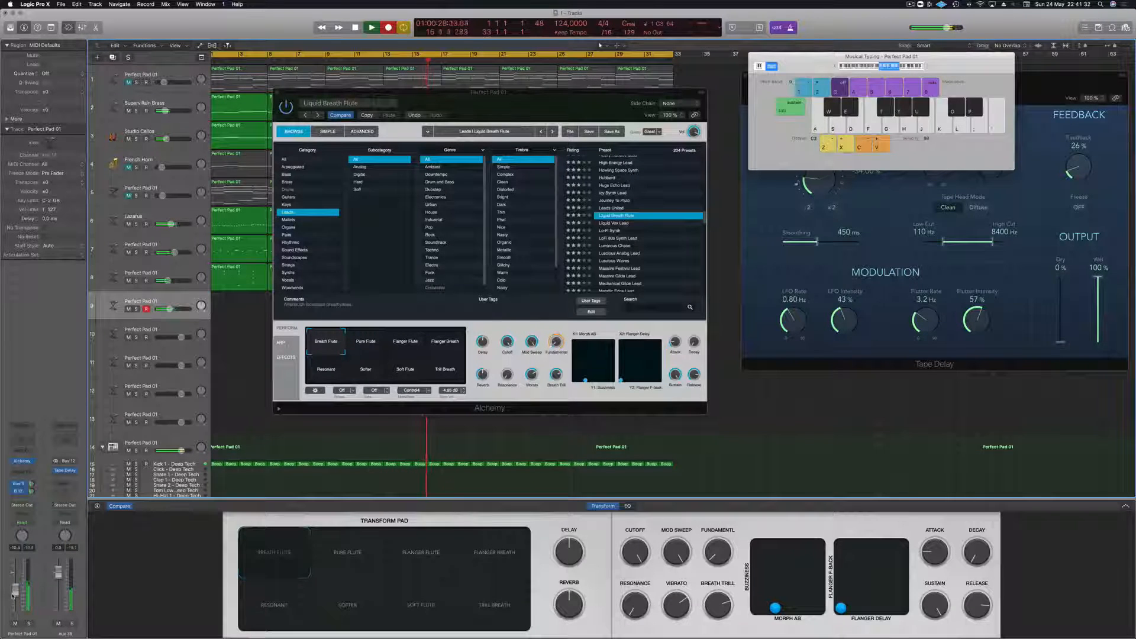
key("a")
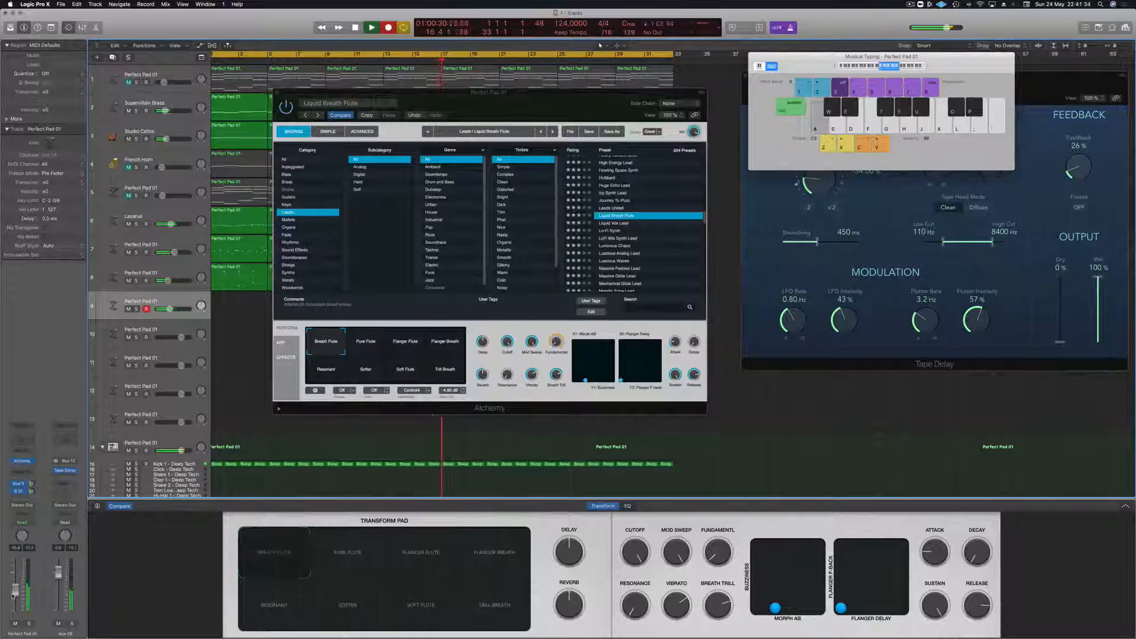
key("k")
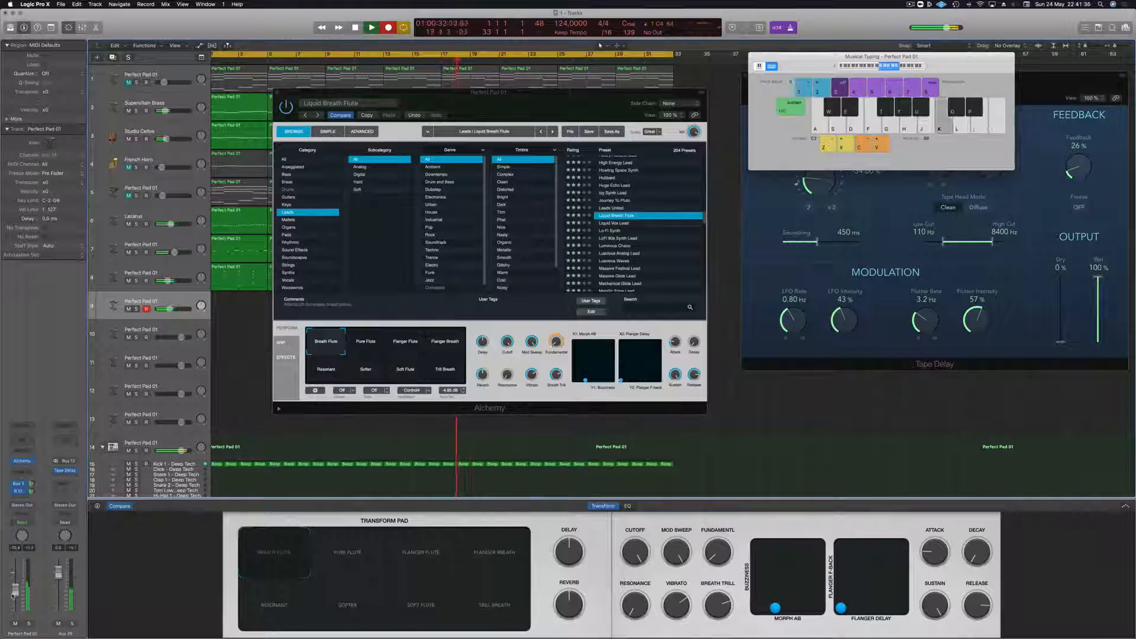
key("g")
key("a")
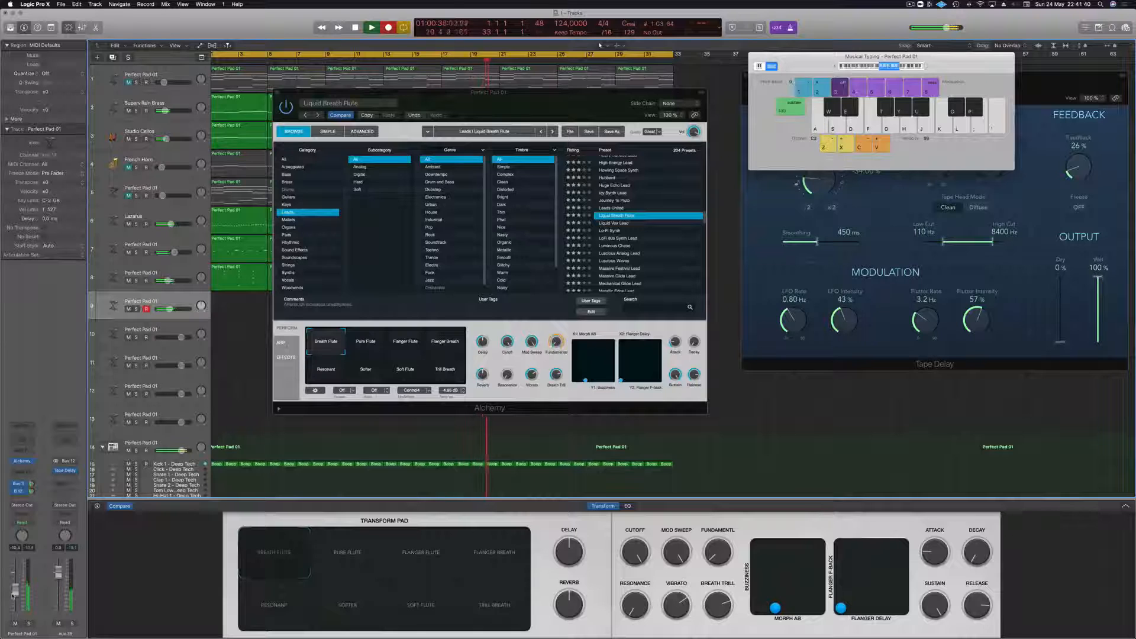
key("a")
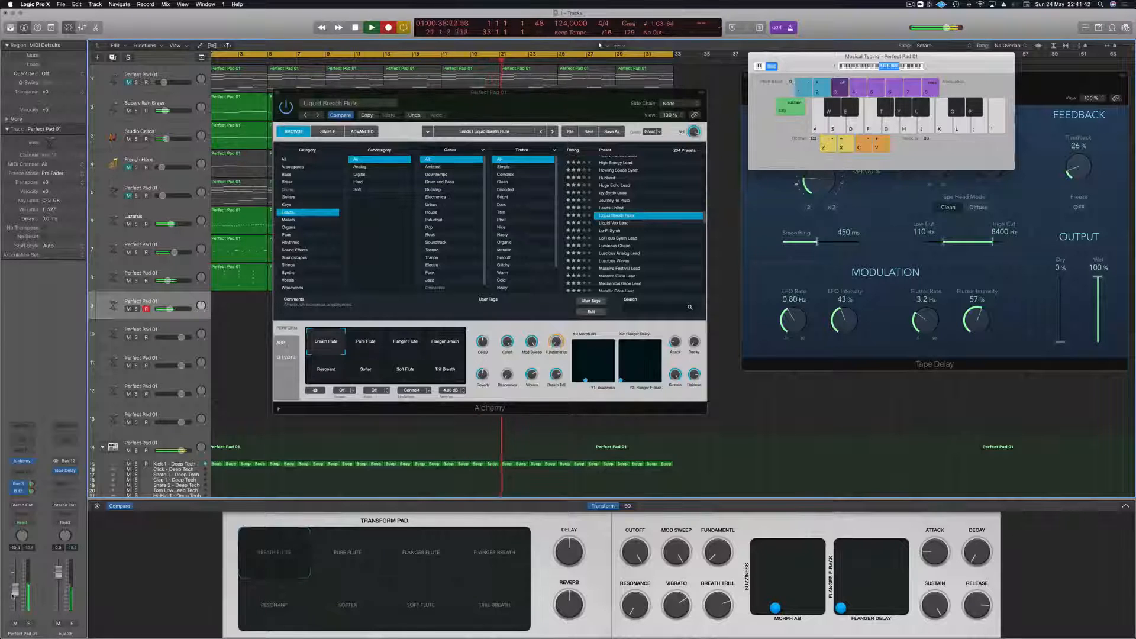
key("k")
key("g")
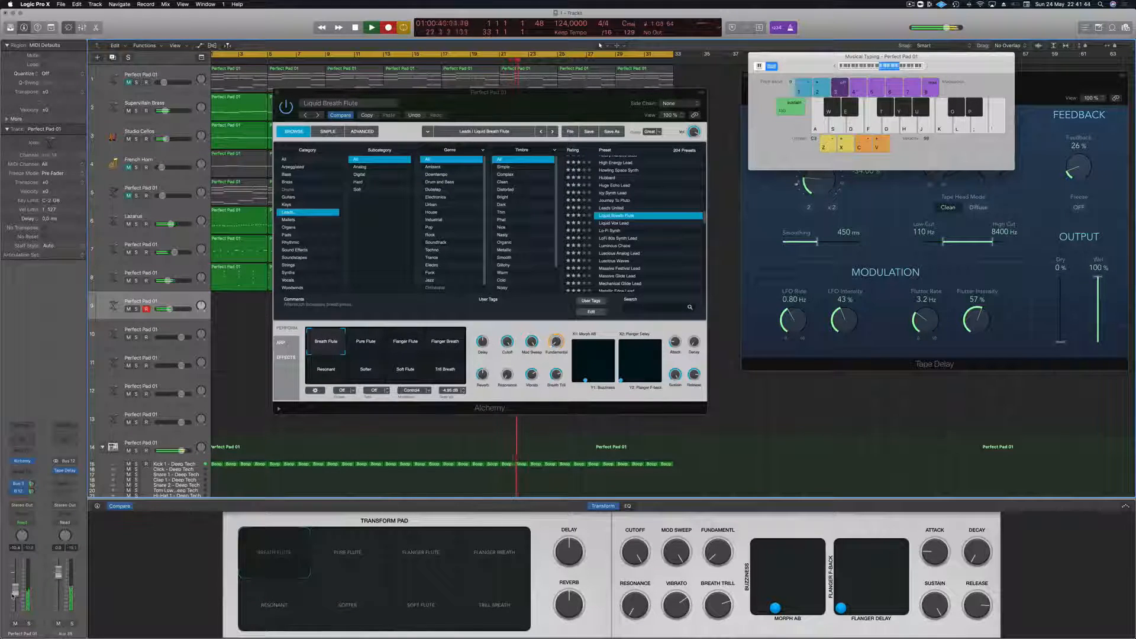
key("o")
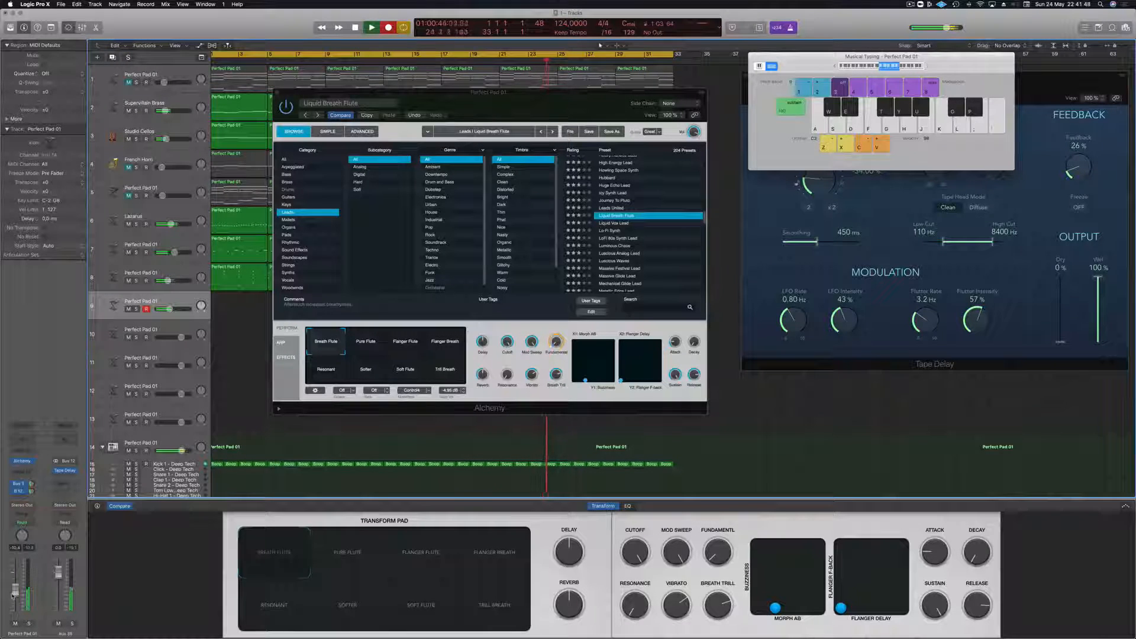
key("k")
key("a")
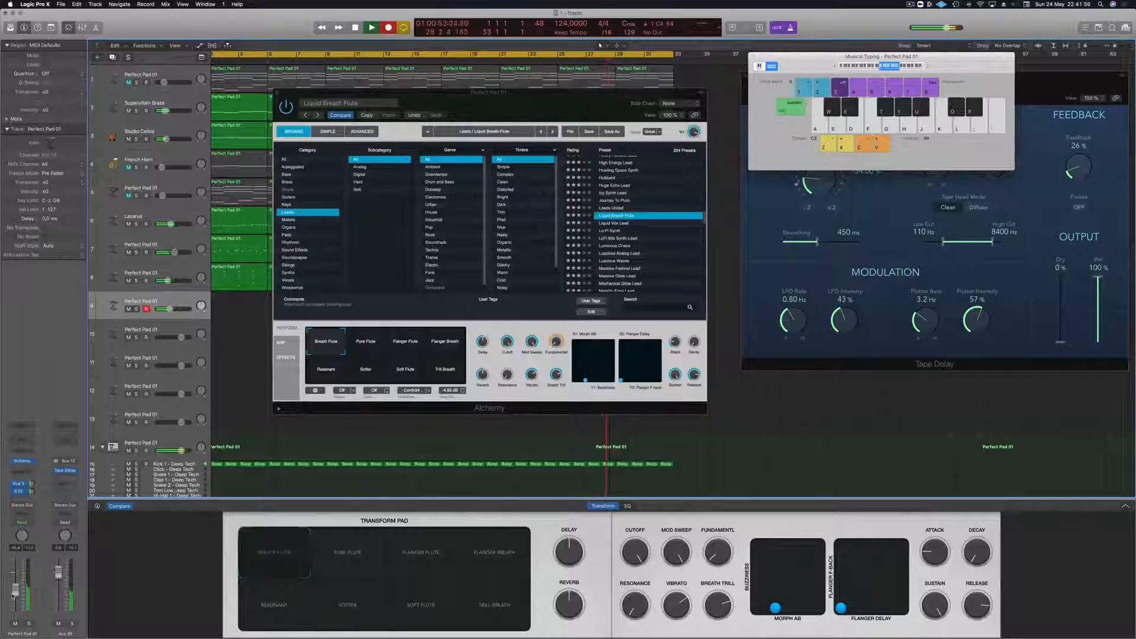
key("g")
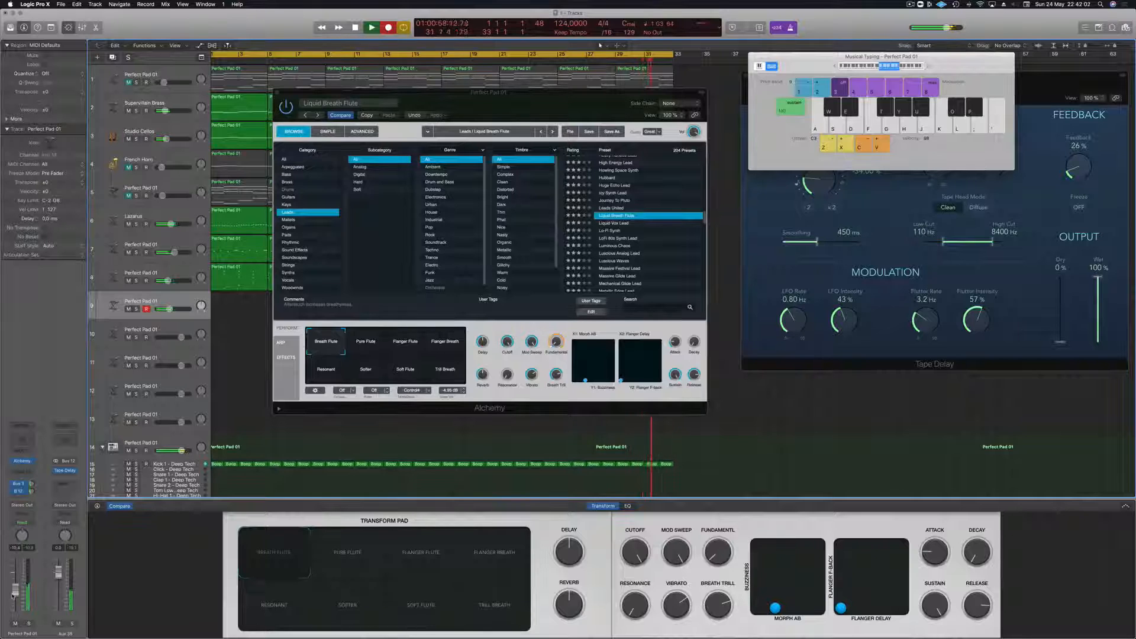
key("a")
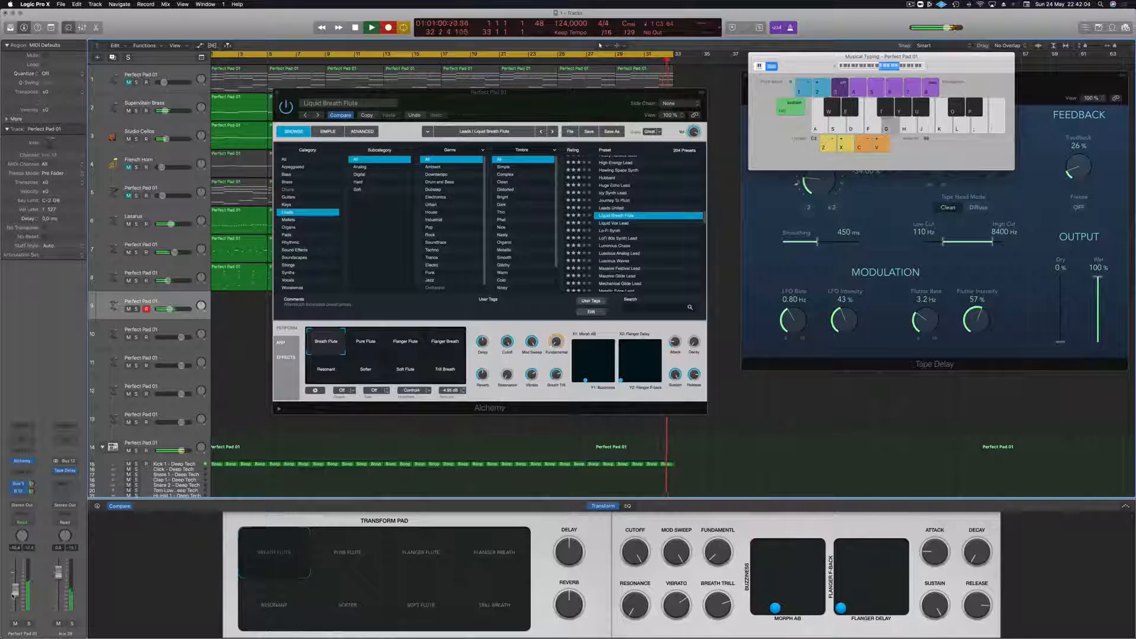
- Continue recording the flute melody on track 9 from bar 1 to about bar 5 as the cycle restarts
key("k")
key("g")
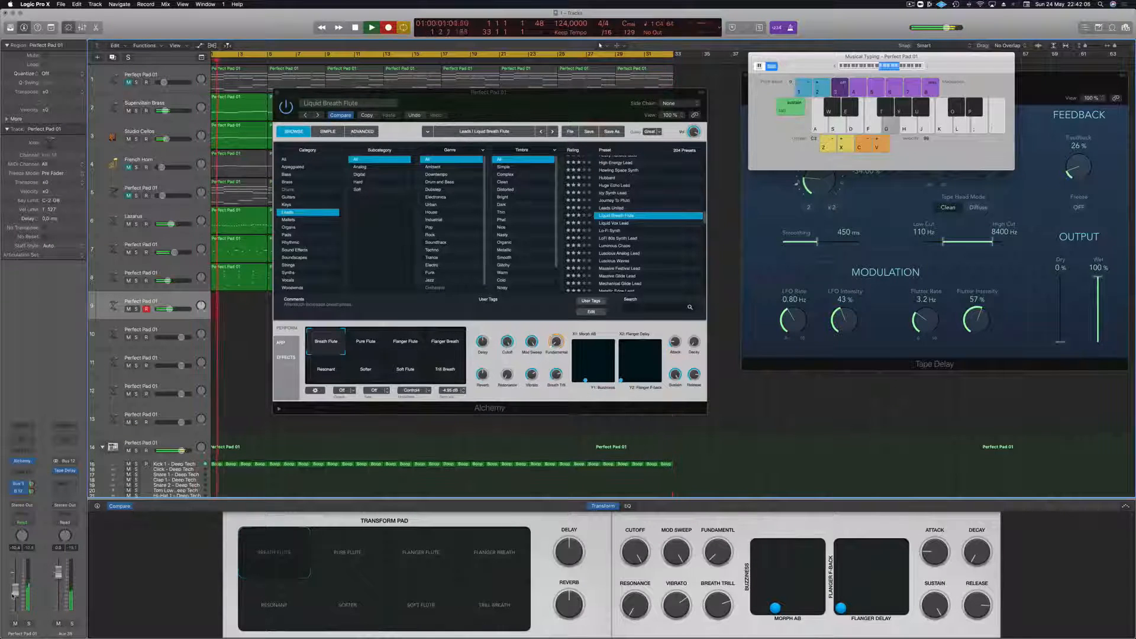
key("a")
key("g")
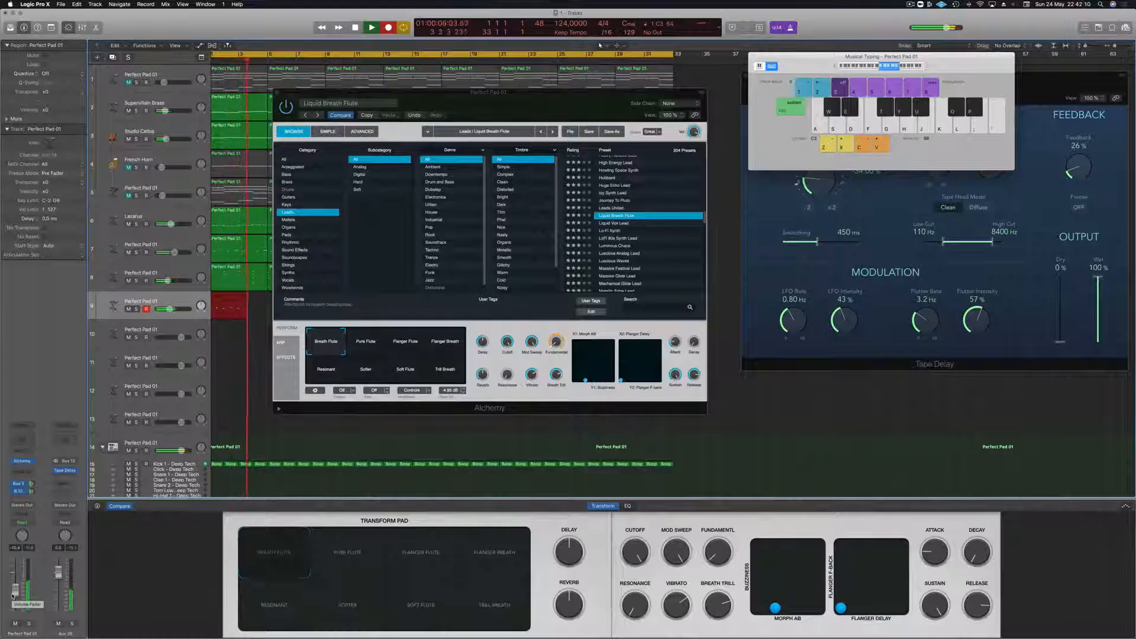
key("a")
key("g")
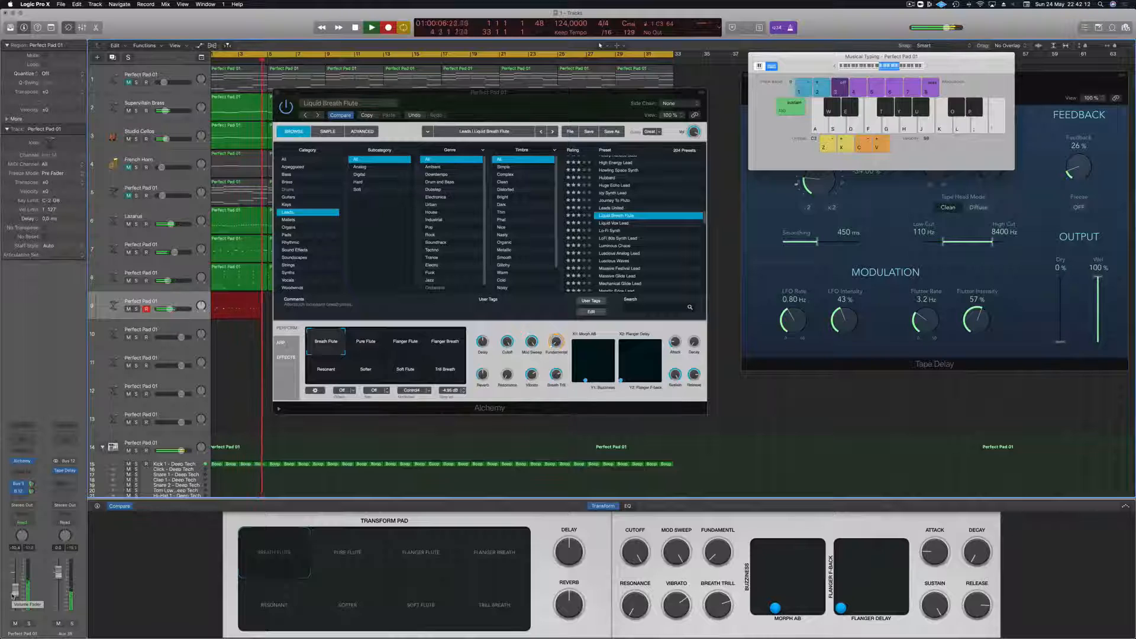
key("k")
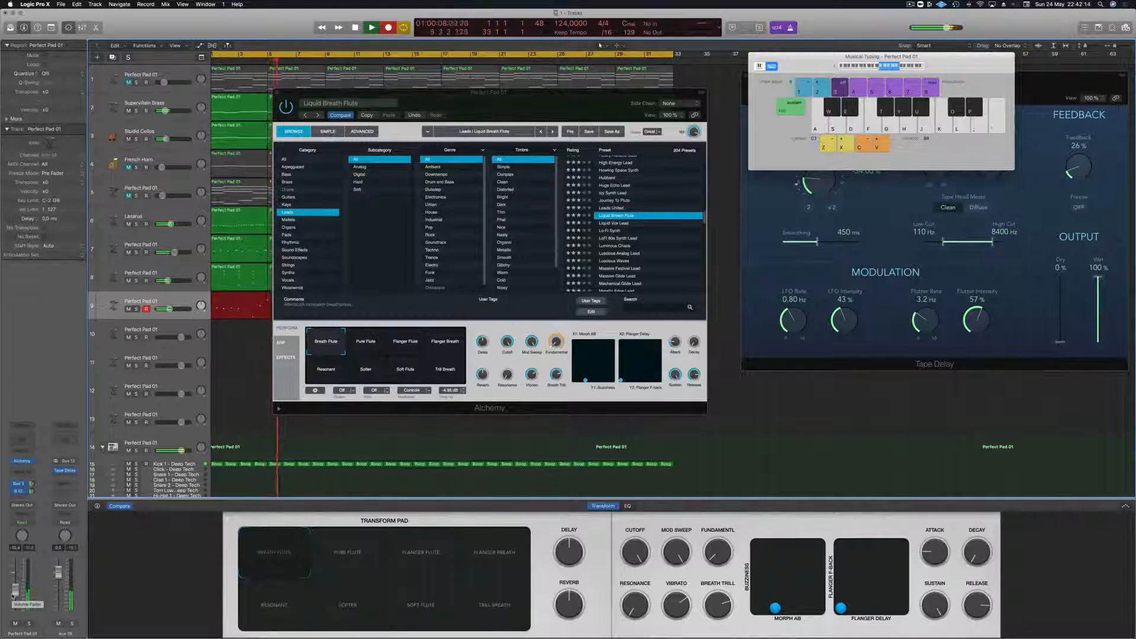
- Stop recording and play back the flute take, moving the Alchemy window clear of the arrangement regions
key("space")
key("space")
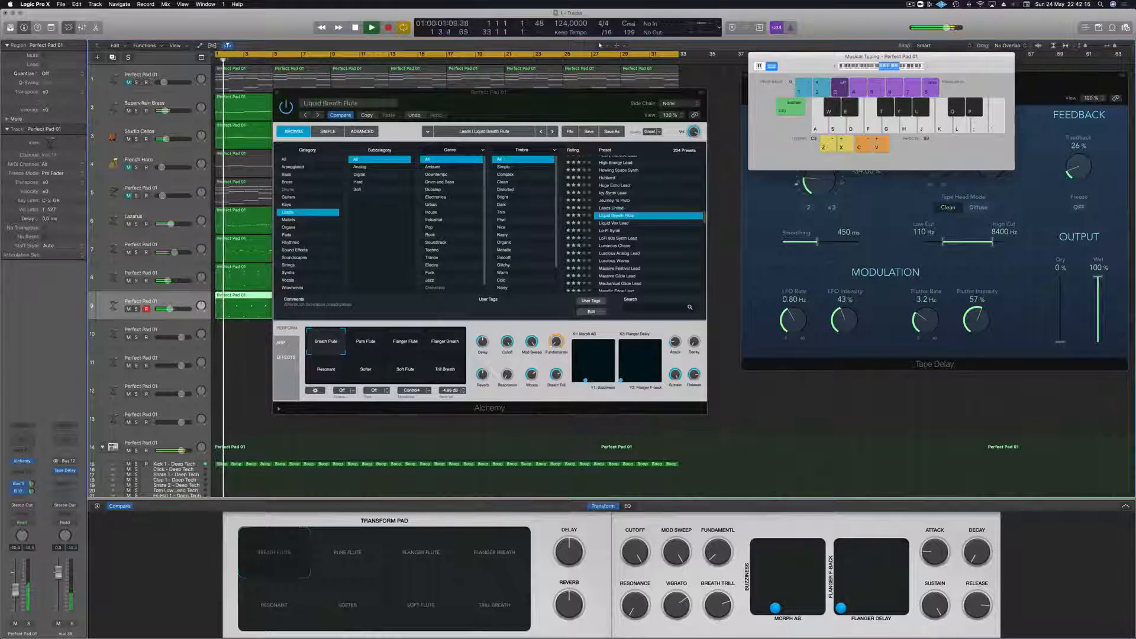
left_click_drag(527, 93, 997, 110)
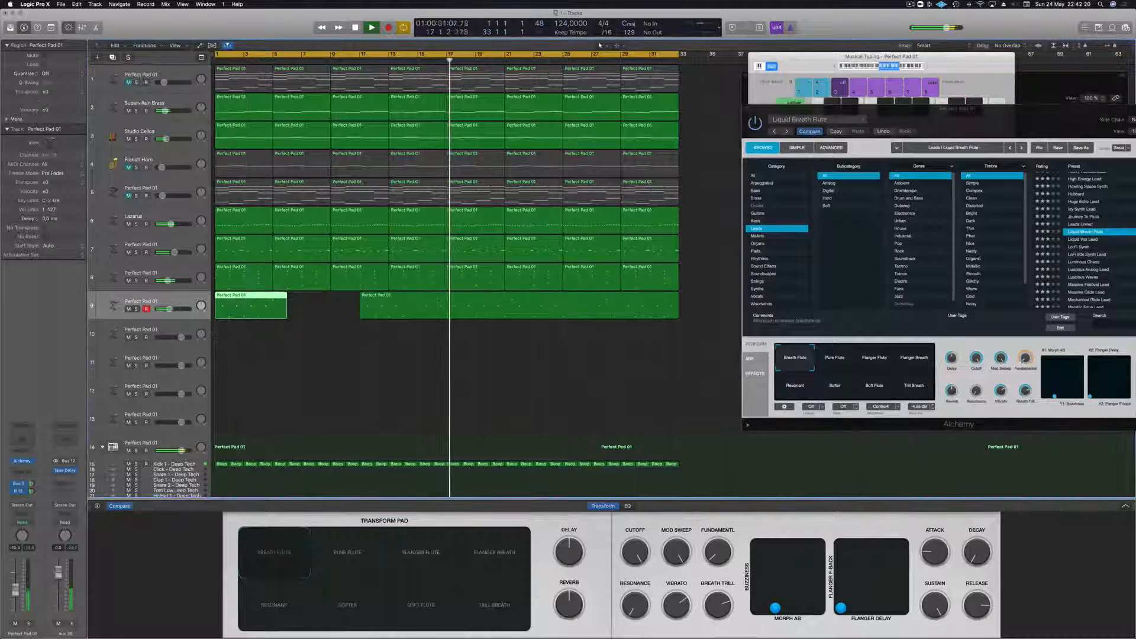
- Open track 9's longer flute region in the Piano Roll and move playback to around bar 14 to review its notes
double_click(438, 301)
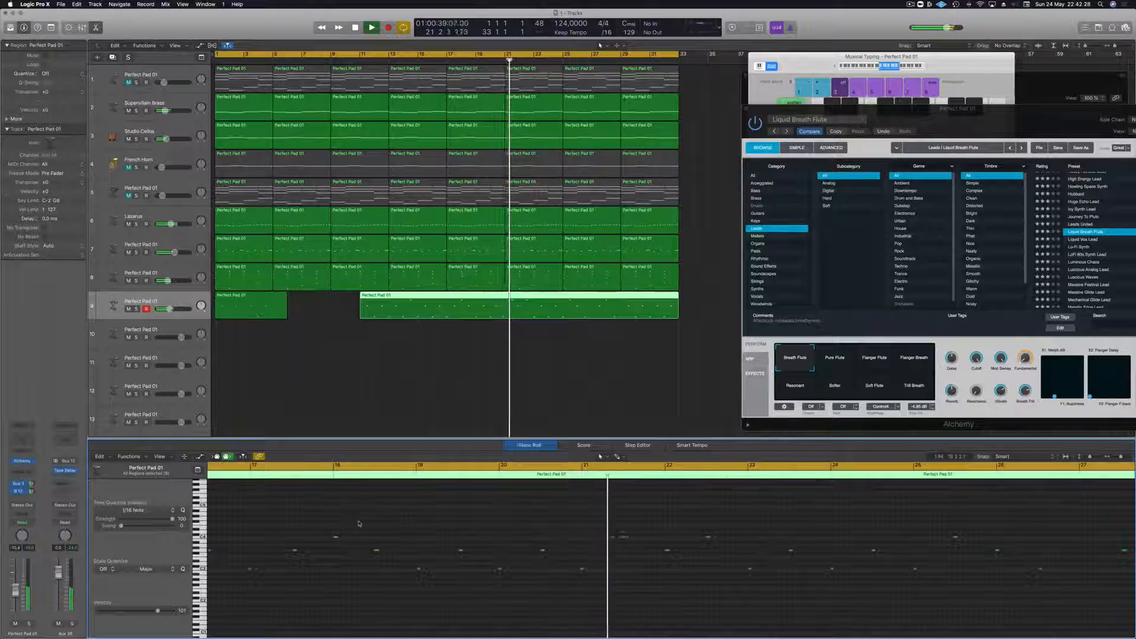
scroll(341, 528, "left", 5)
scroll(343, 509, "left", 3)
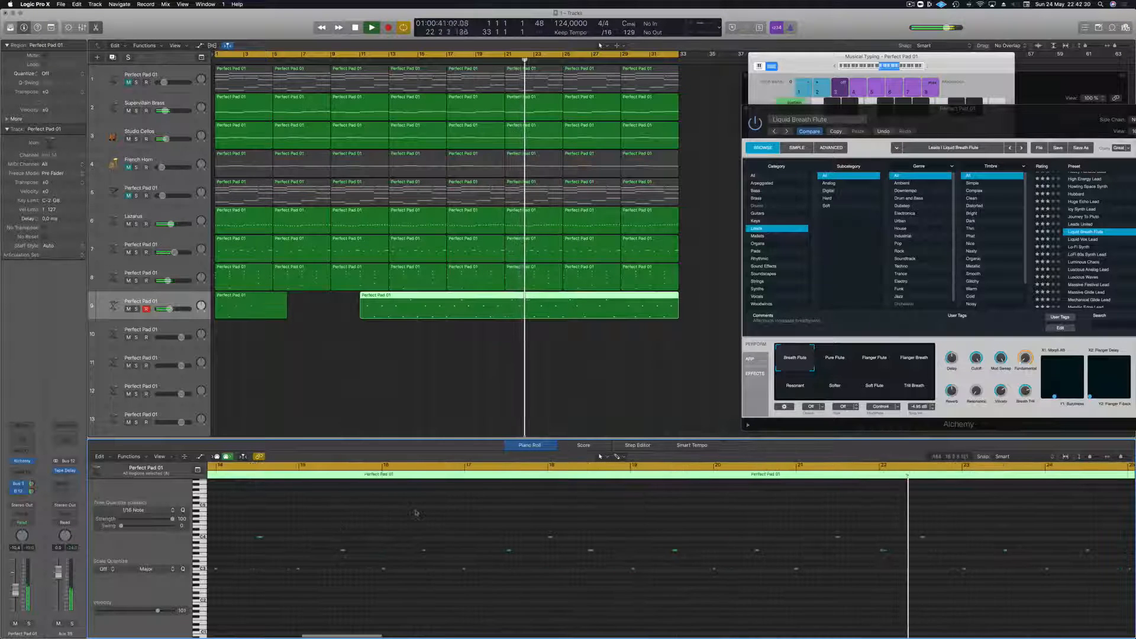
left_click(349, 482)
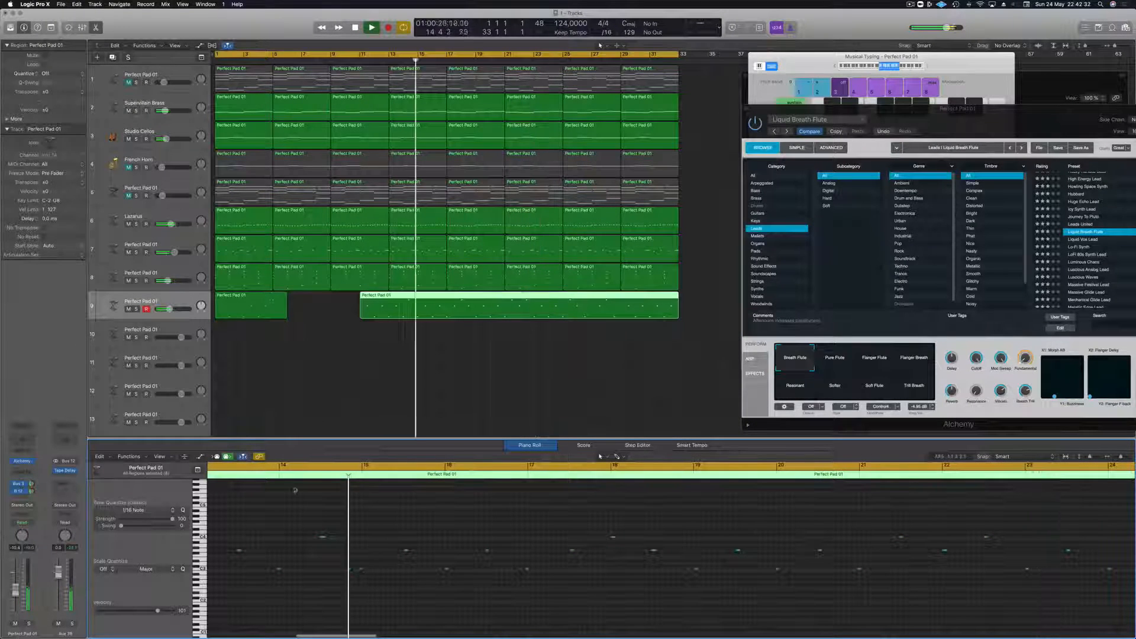
scroll(335, 515, "left", 2)
scroll(335, 515, "left", 1)
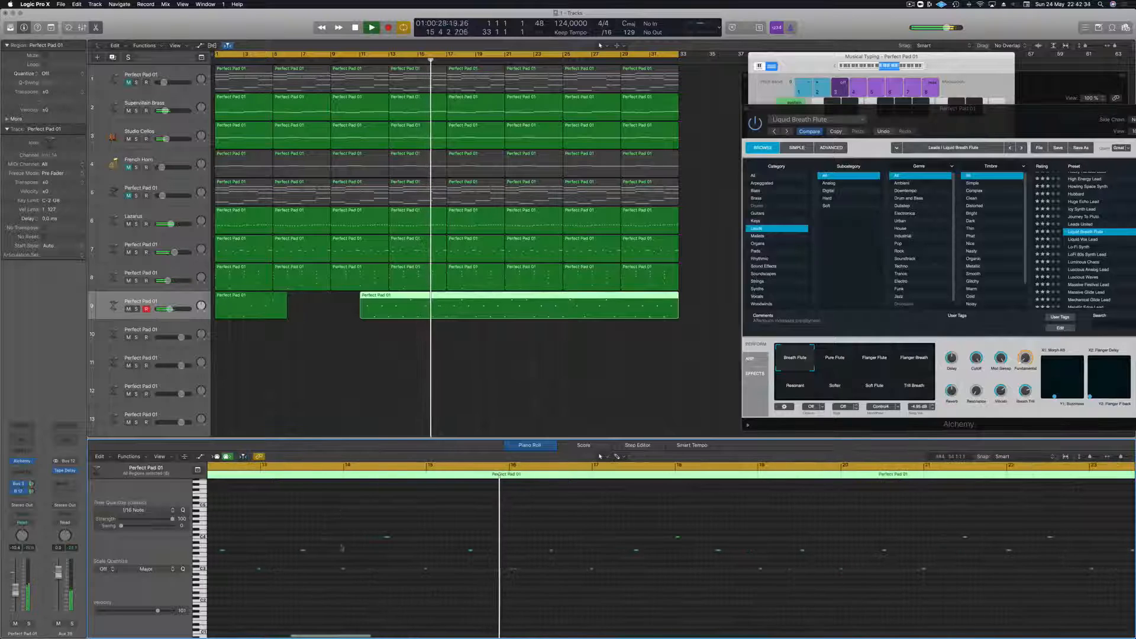
- Quantize all notes in track 9's longer flute region to 1/16 notes and split the region at bar 14
key("super+a")
key("q")
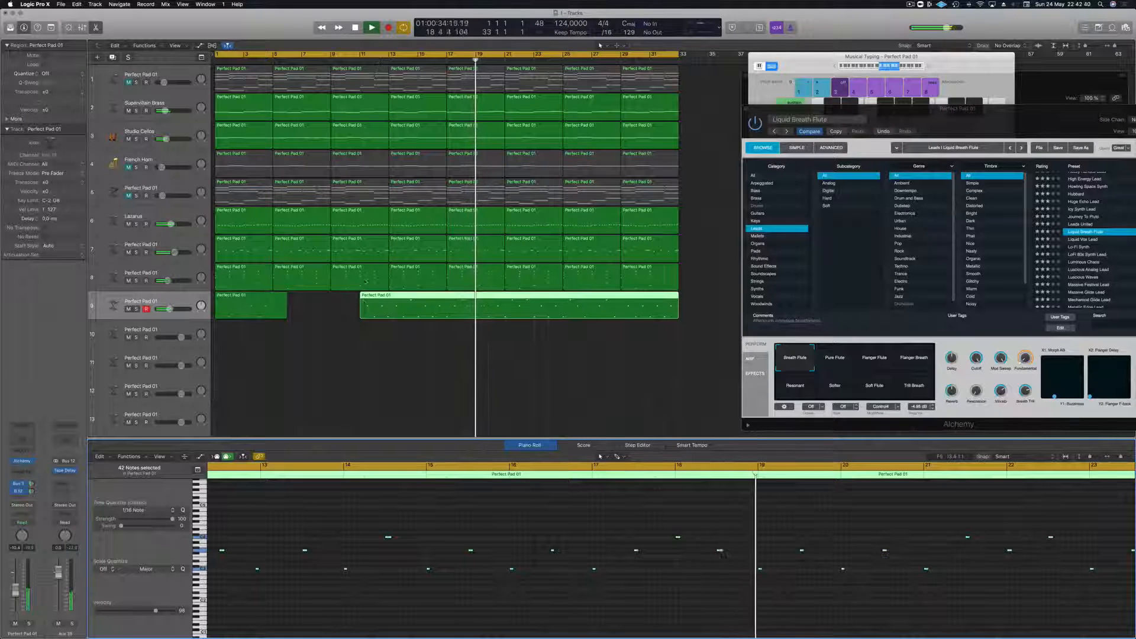
left_click(404, 302)
left_click(373, 303)
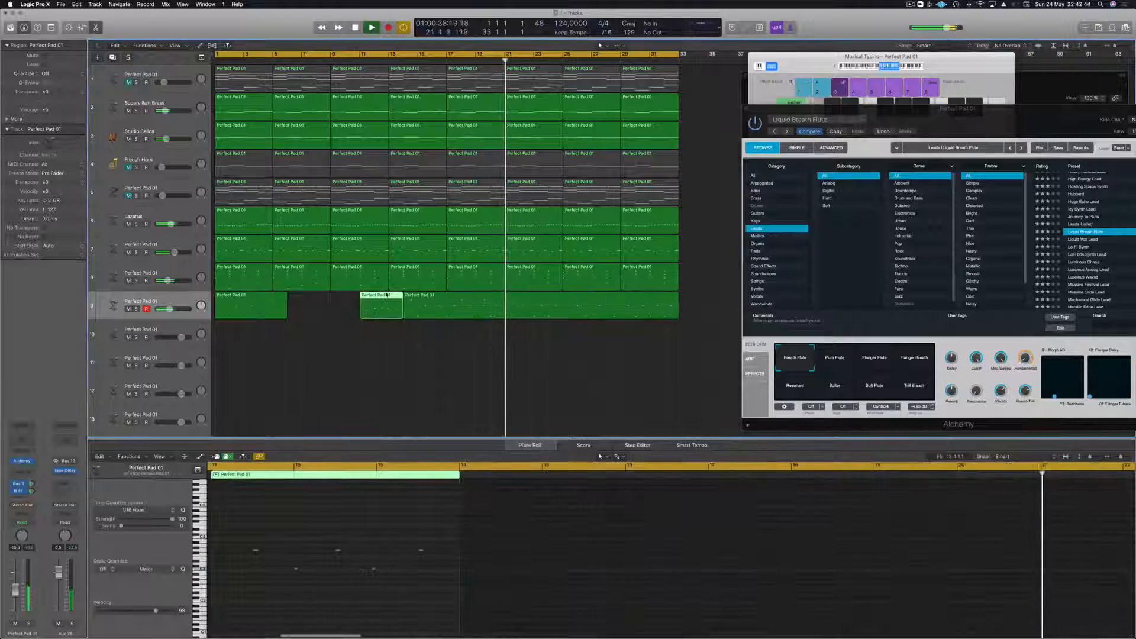
- Delete the piece before the split and the short opening region, move the remaining flute region to bar 1, and play from the start
key("Delete")
key("Delete")
left_click_drag(438, 305, 250, 306)
key("space")
key("Return")
key("space")
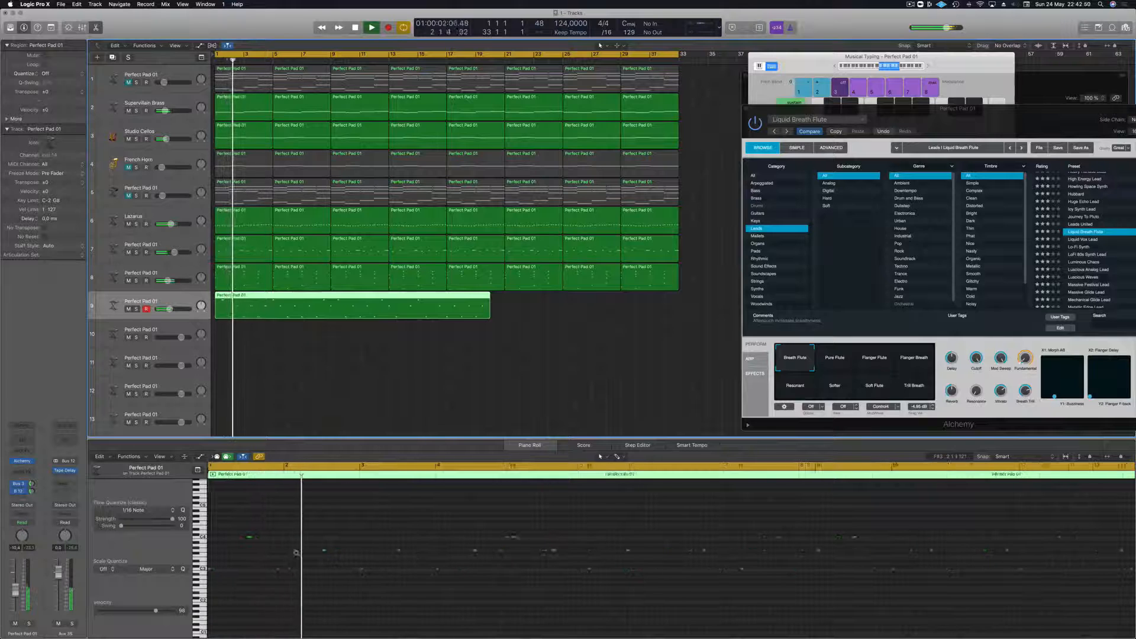
- Try to split the flute region in bar 2, remove its opening piece and move the rest to bar 1
scroll(330, 397, "down", 2)
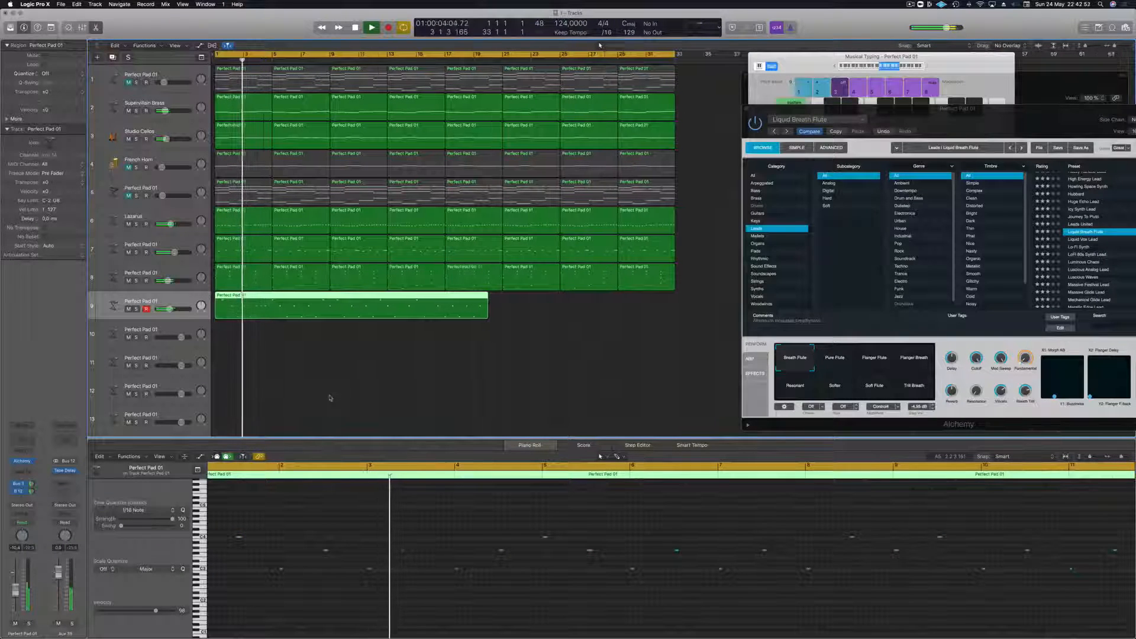
key("Return")
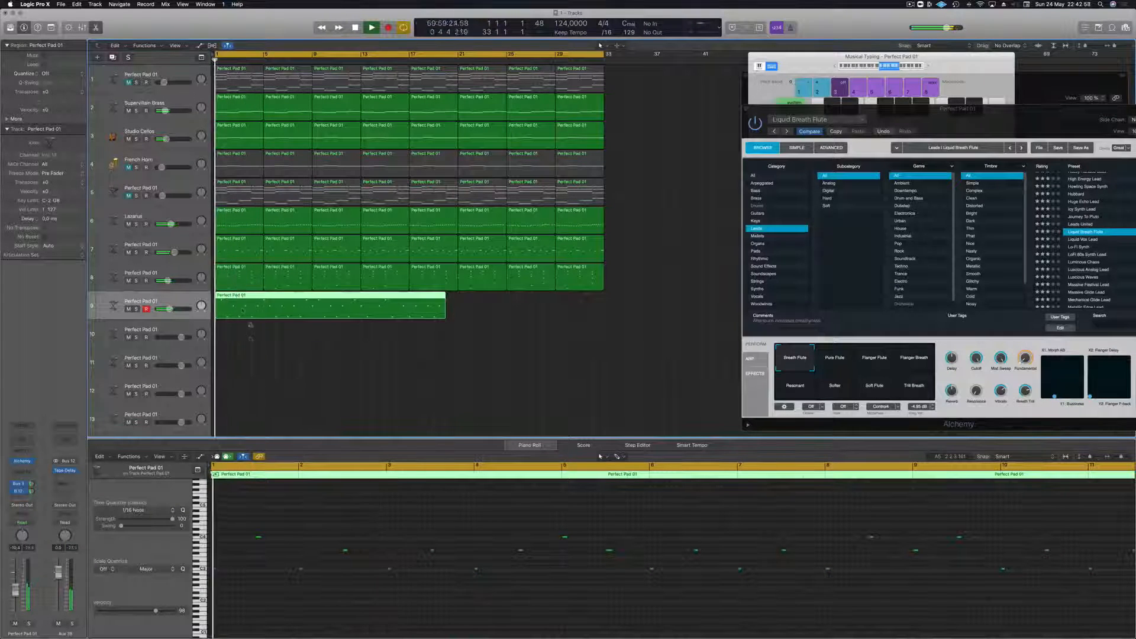
left_click(233, 304)
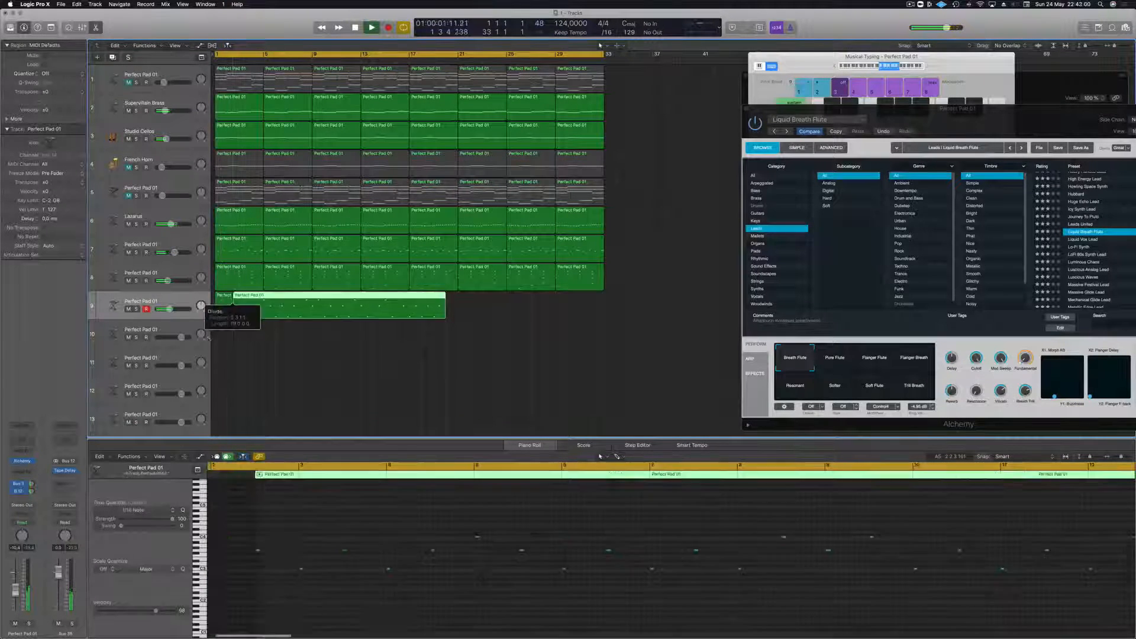
left_click(218, 304)
left_click_drag(343, 294, 292, 294)
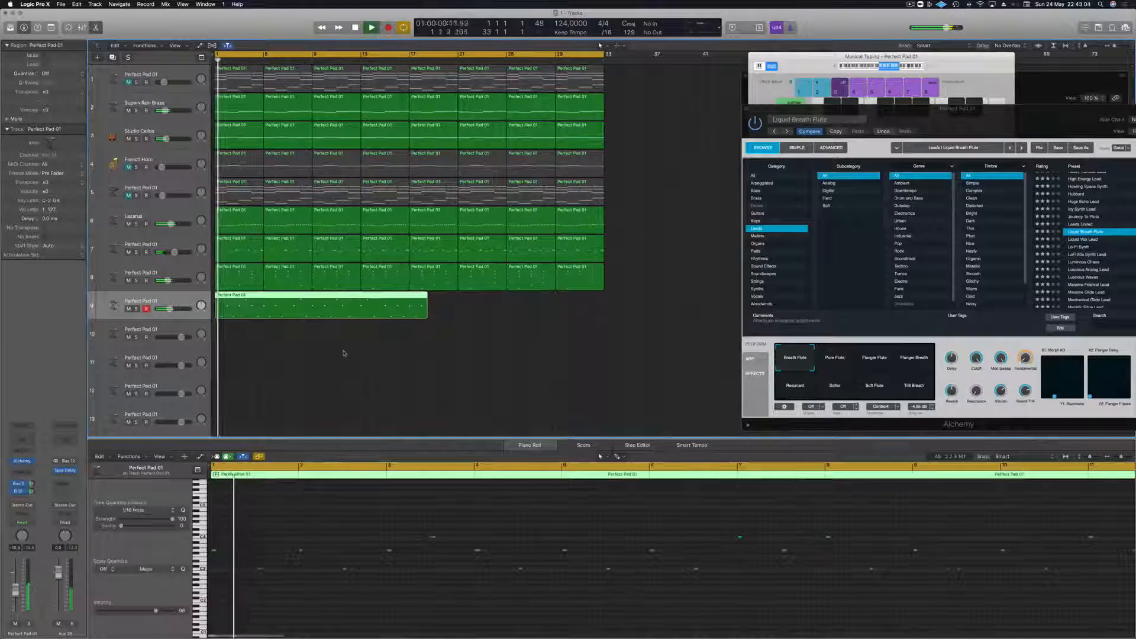
- Undo the move, deletion and split of the flute region while replaying from the start
left_click(339, 345)
key("super+z")
key("Return")
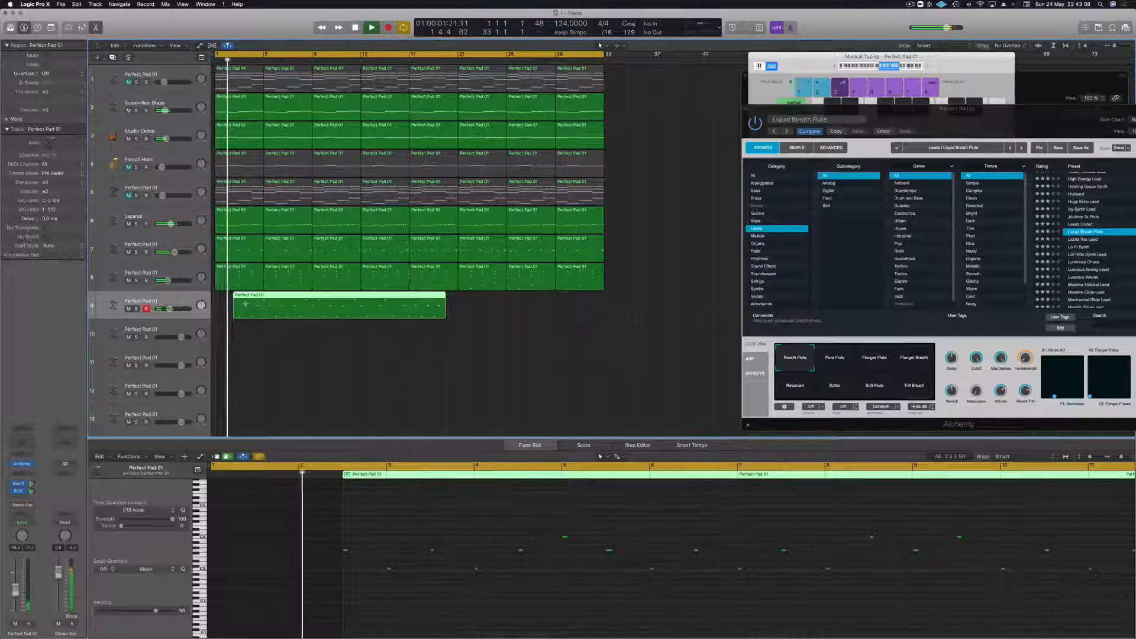
key("super+z")
key("Return")
key("super+z")
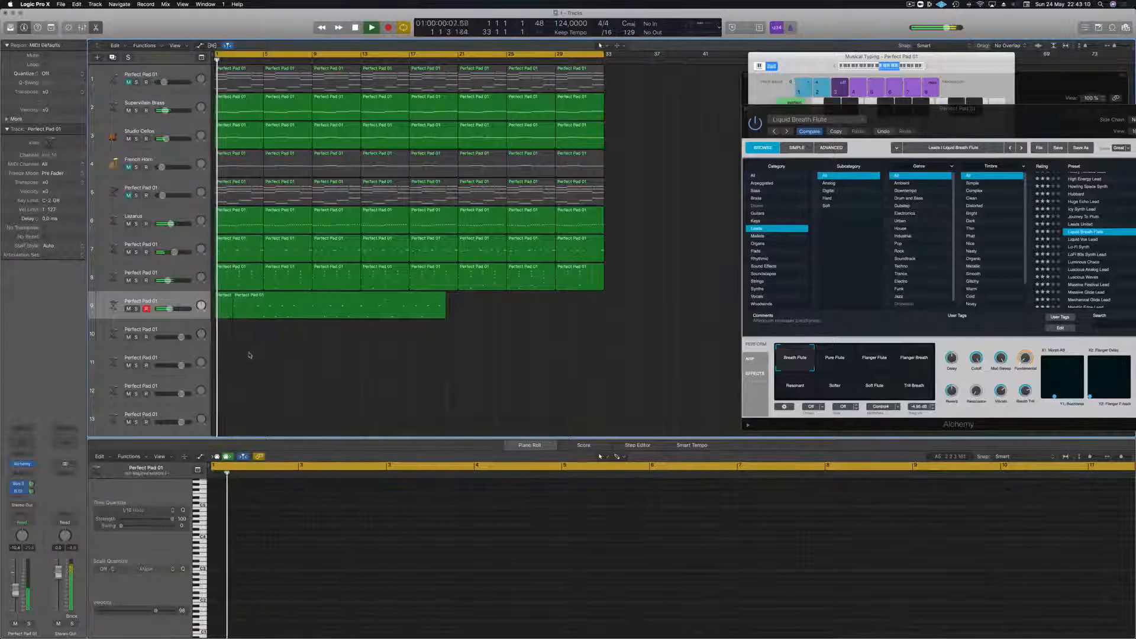
left_click(271, 350)
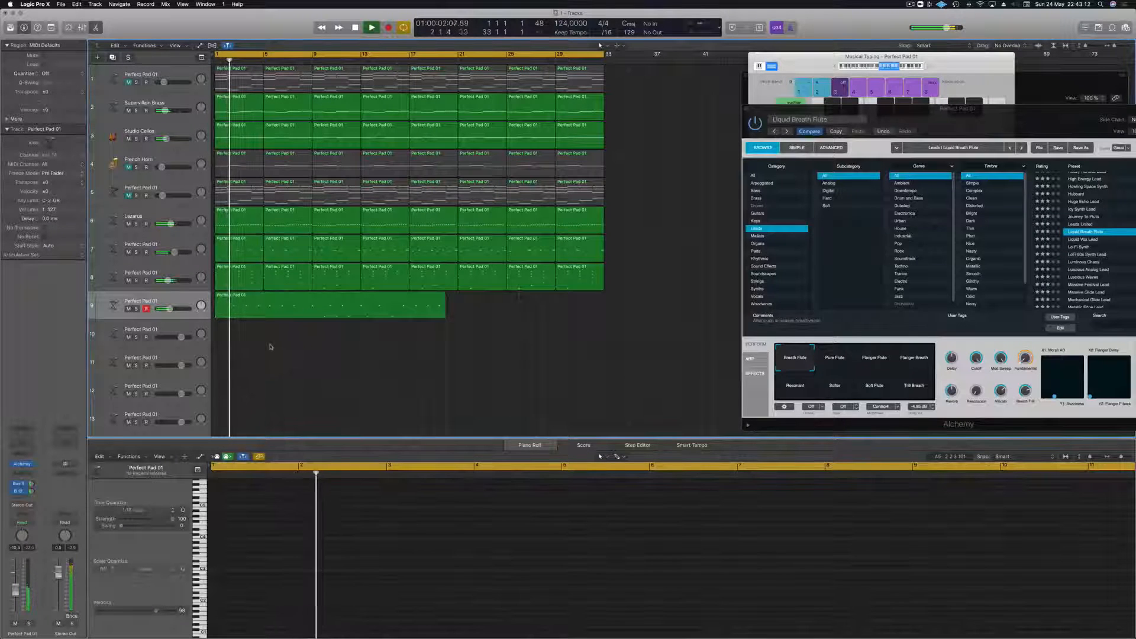
- Raise the flute region's first note and lower its second to match the phrase opening at bar 5, and play from the start
left_click(268, 302)
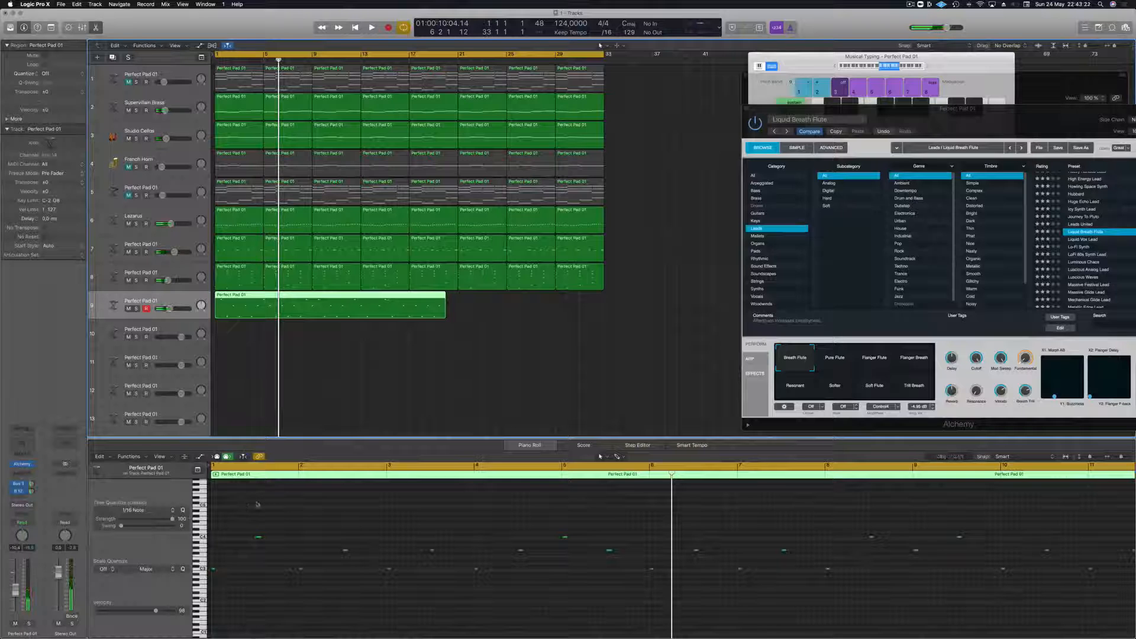
left_click(214, 572)
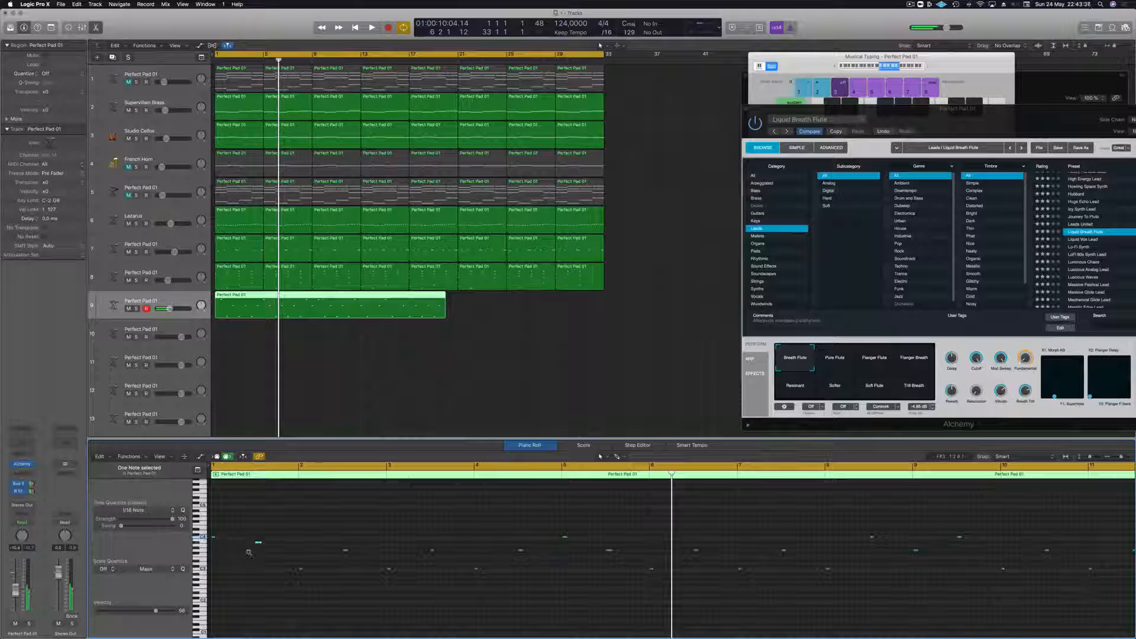
key("Return")
key("space")
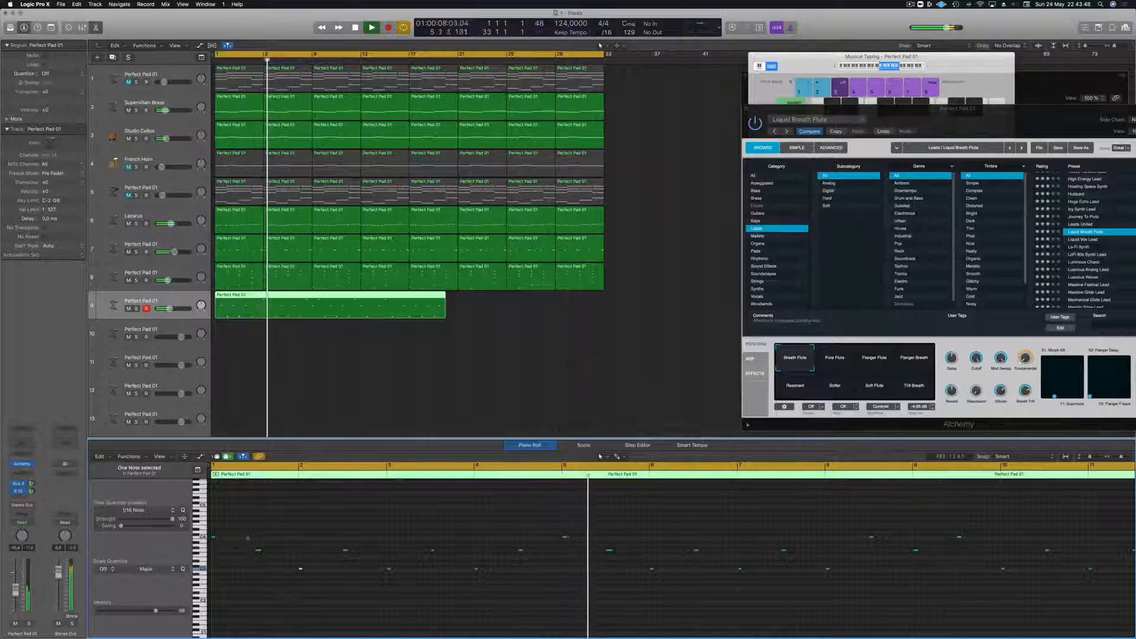
- Replay the flute part from the start and split its region at bars 5 and 9
key("Return")
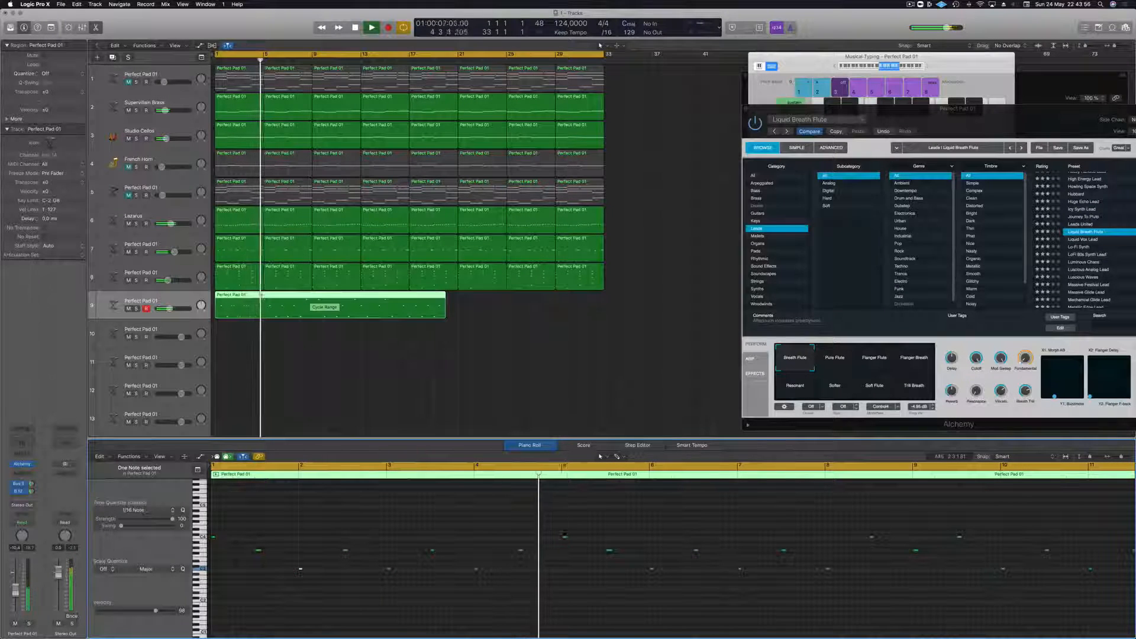
left_click(284, 306)
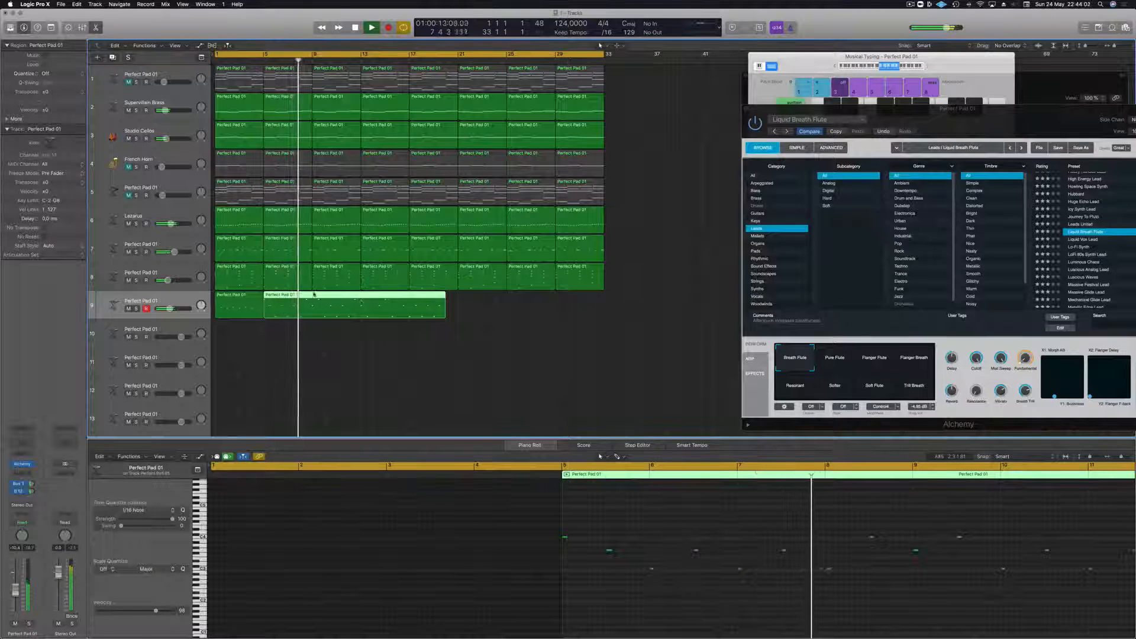
left_click(309, 307)
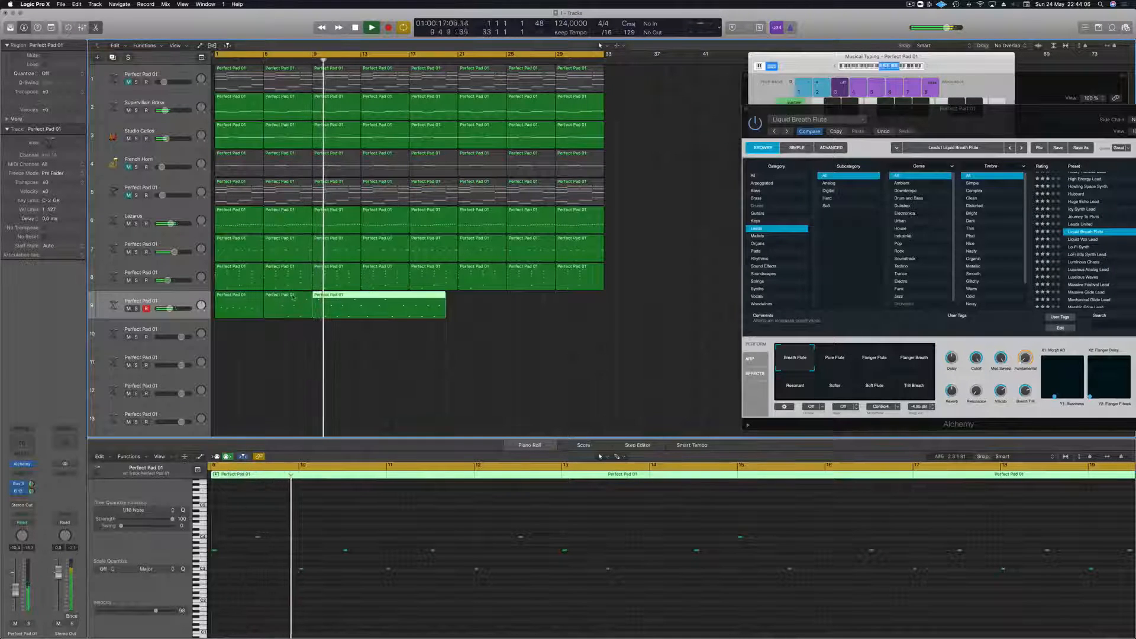
- Lower the last note of the bars 5–9 flute region to the pitch of the middle notes and replay from bar 1
left_click(305, 311)
key("Return")
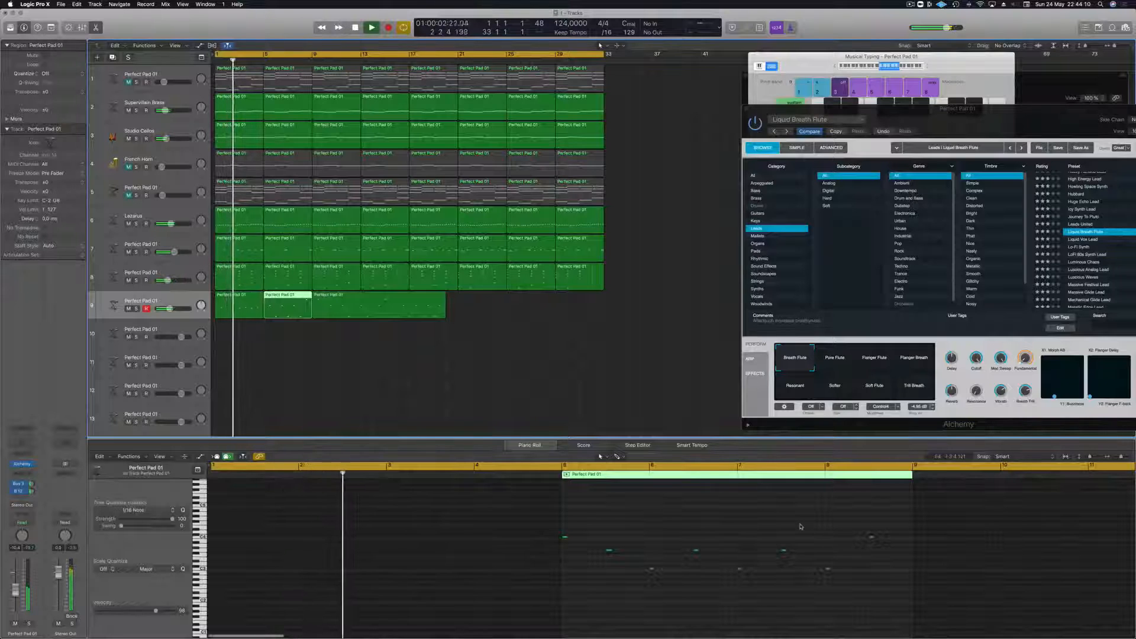
left_click(871, 538)
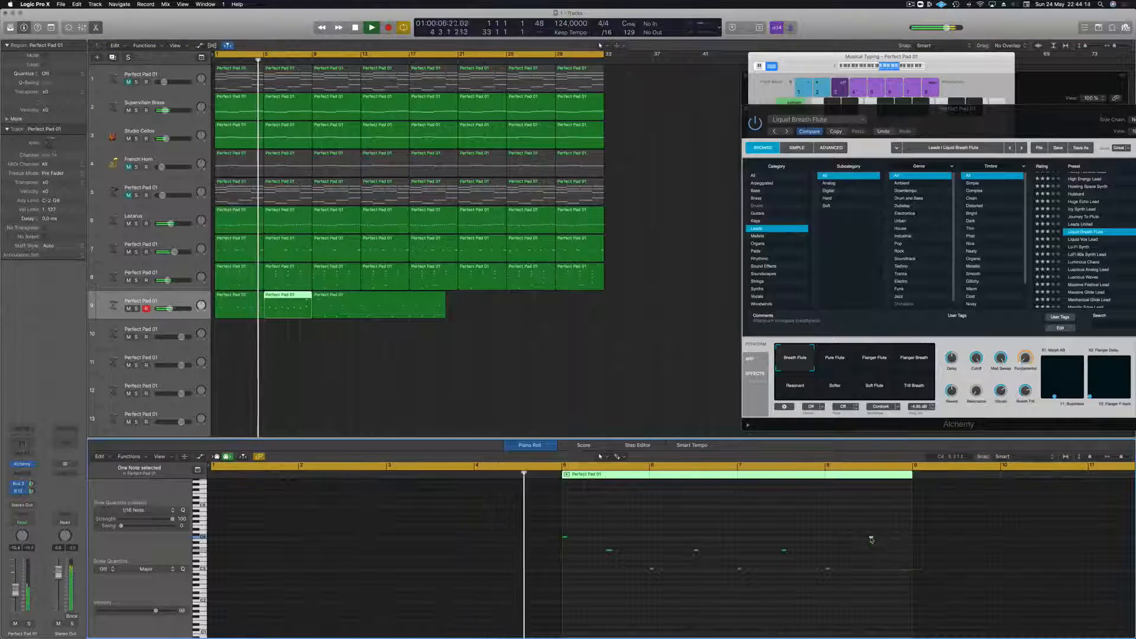
key("Down")
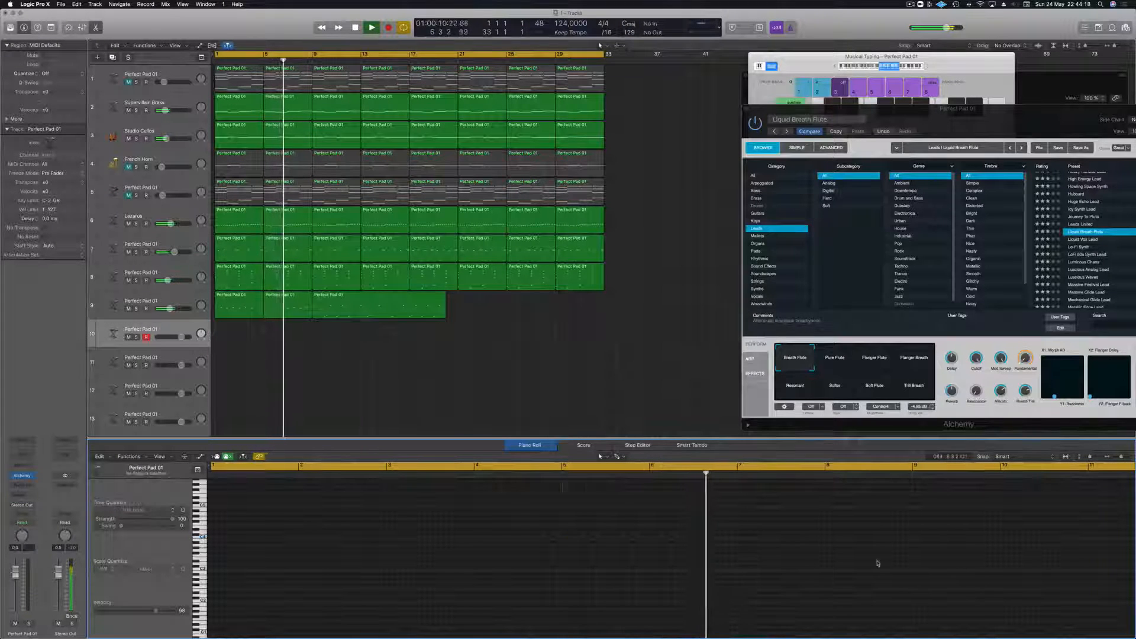
left_click(248, 301)
left_click(288, 301)
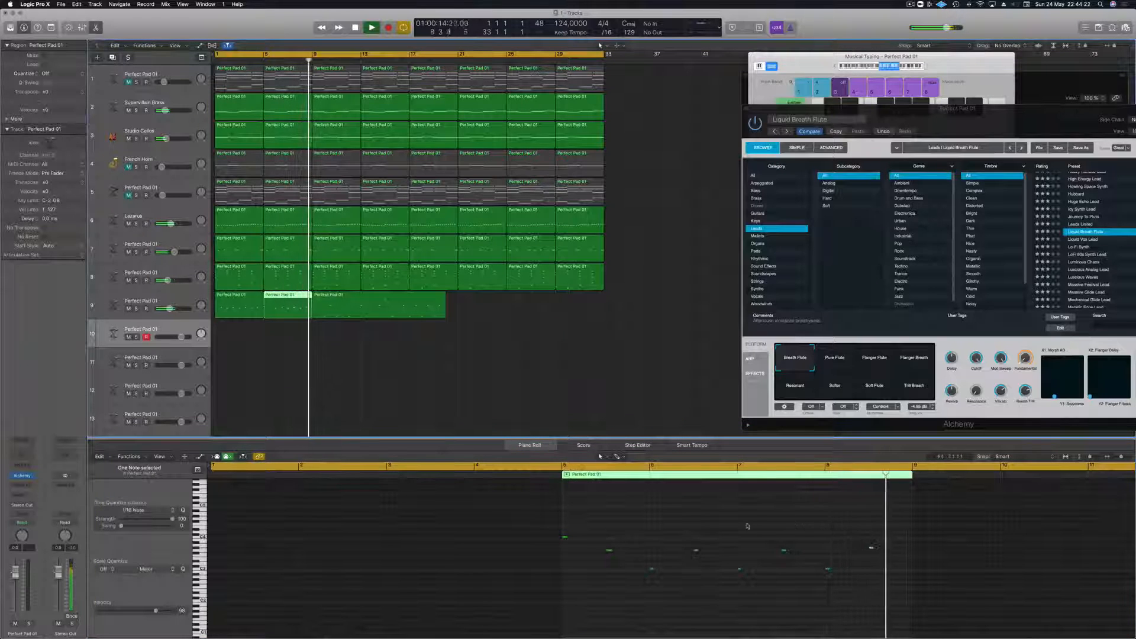
left_click_drag(812, 528, 925, 565)
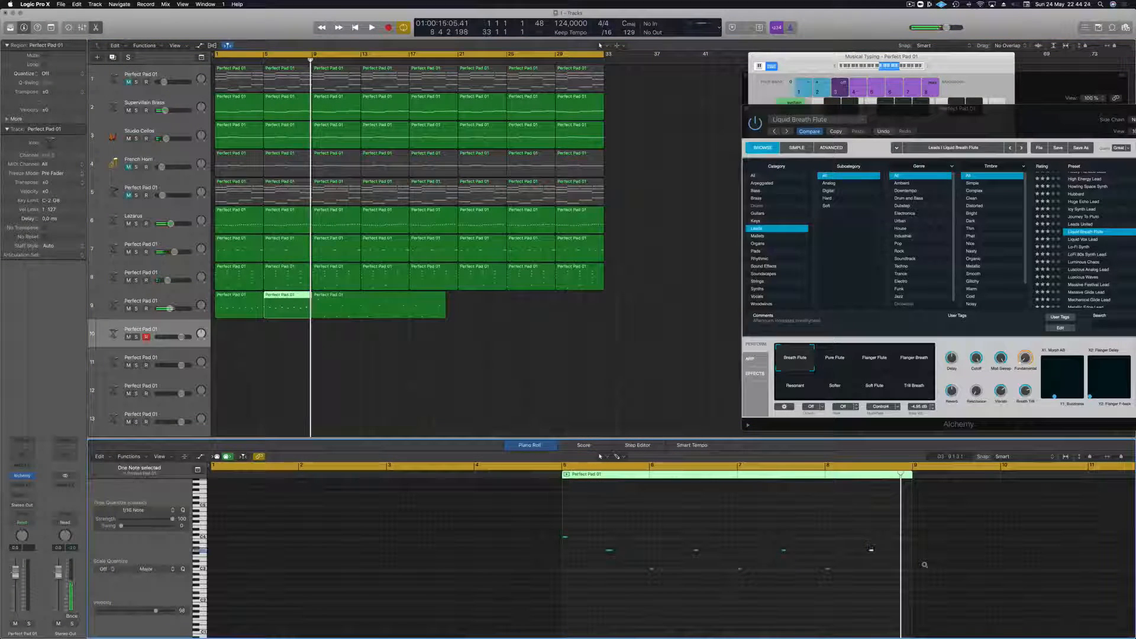
key("Return")
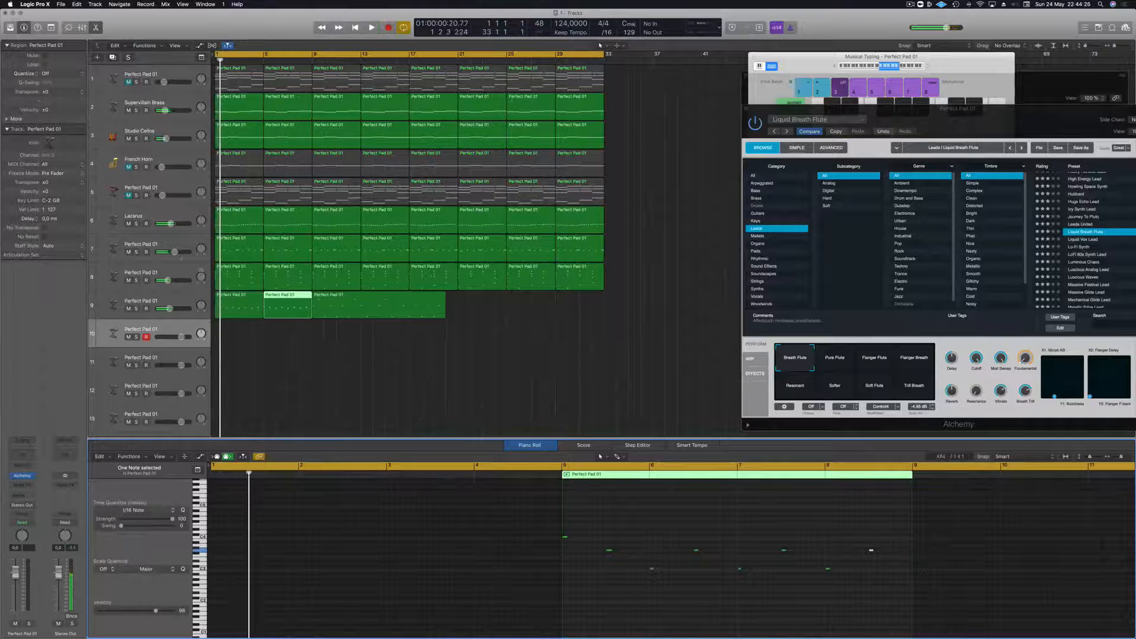
- Replace the rest of the flute take with copies of the corrected bars 5–9 region, filling bars 1 to 17
left_click_drag(232, 305, 284, 299)
key("space")
left_click(368, 304)
key("Delete")
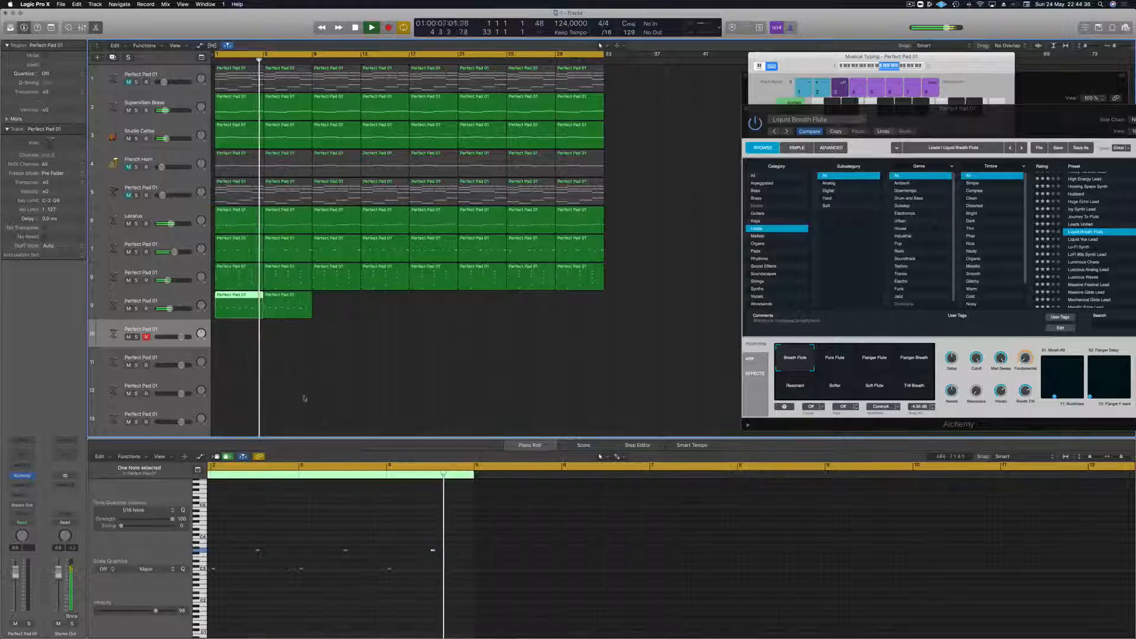
mouse_move(332, 308)
left_mouse_down()
mouse_move(246, 302)
mouse_move(340, 299)
left_mouse_up()
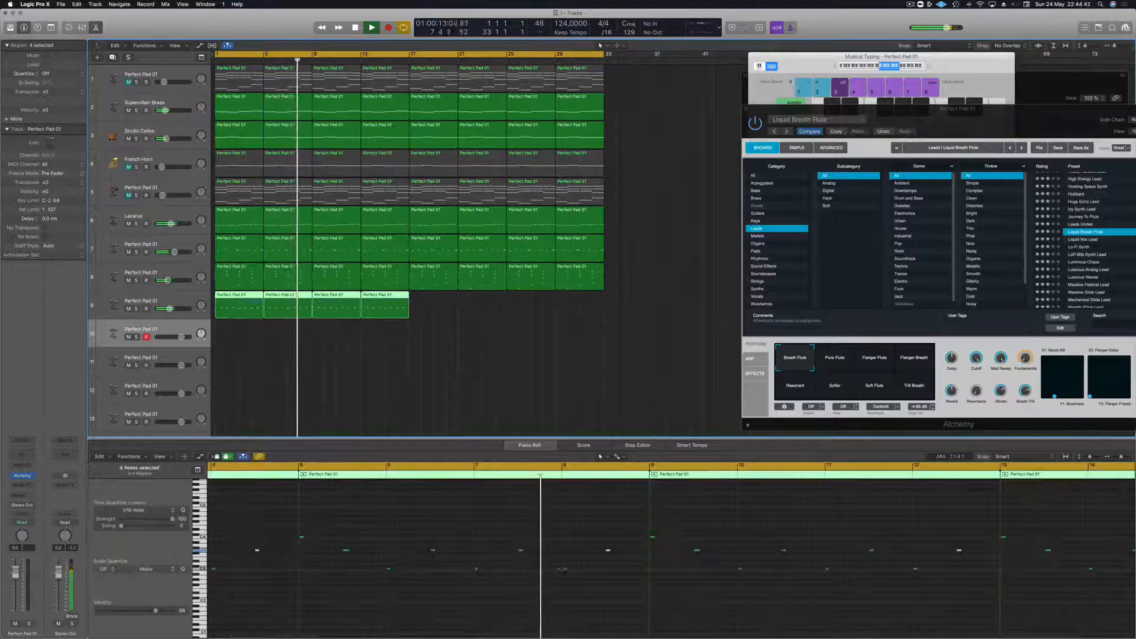
- Try different track mutes during playback, leaving Studio Cellos and French Horn muted and track 1 and the brass track active
left_click(128, 167)
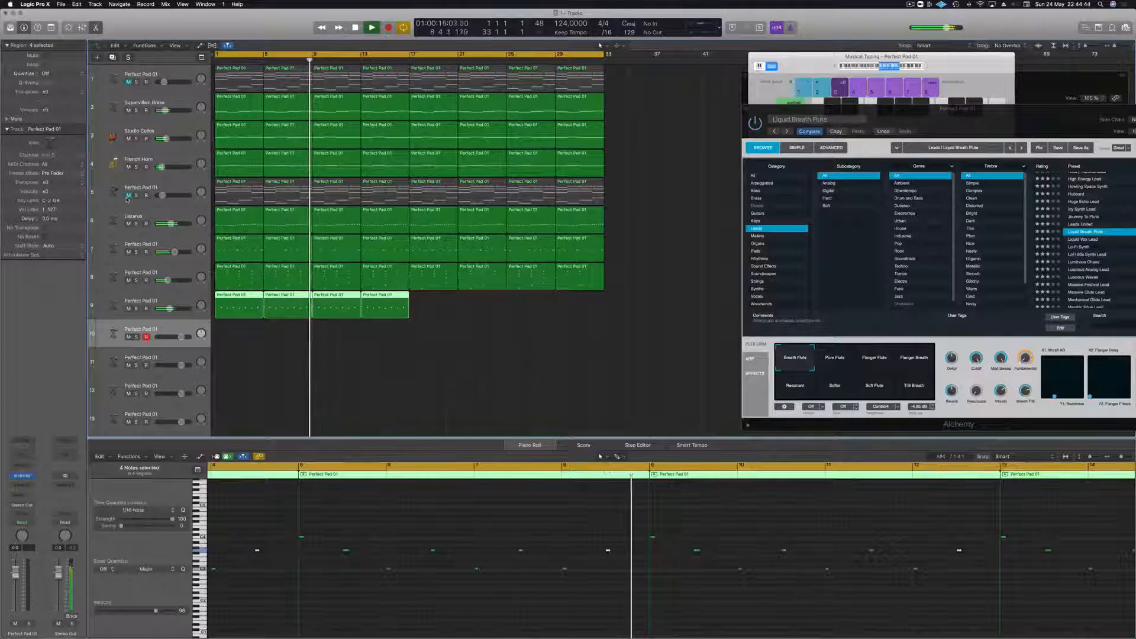
left_click(129, 110)
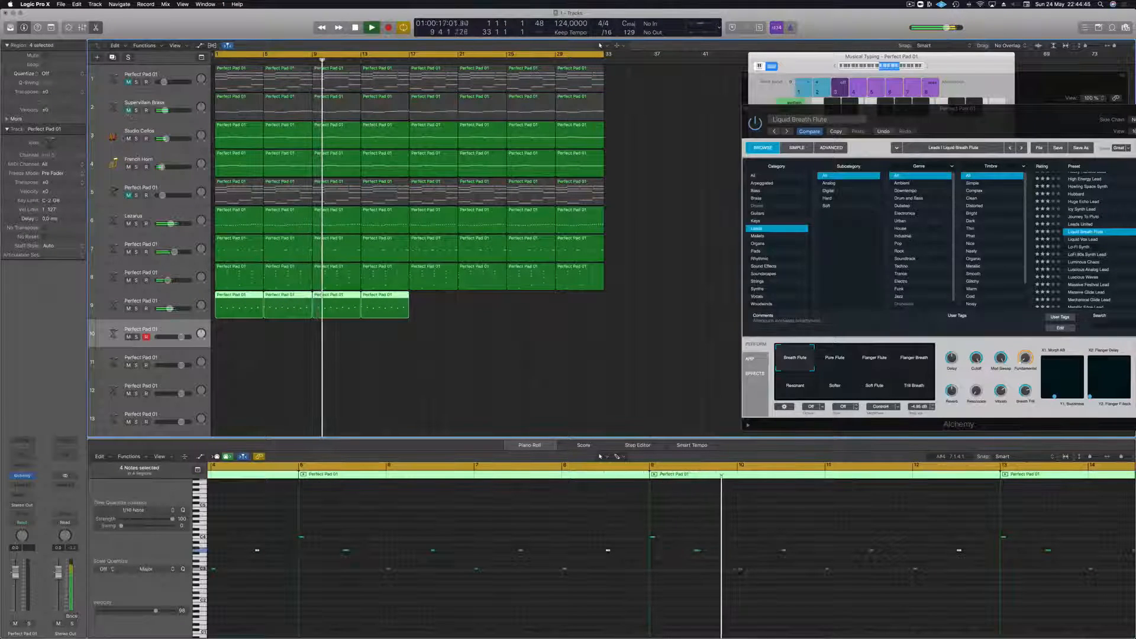
left_click(129, 138)
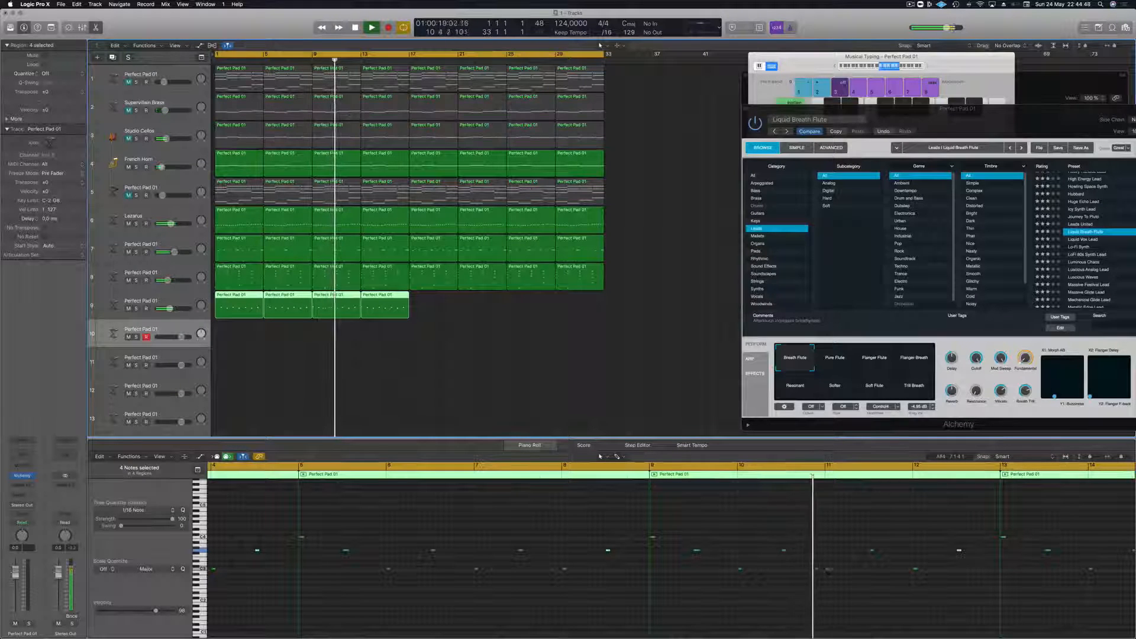
left_click(129, 167)
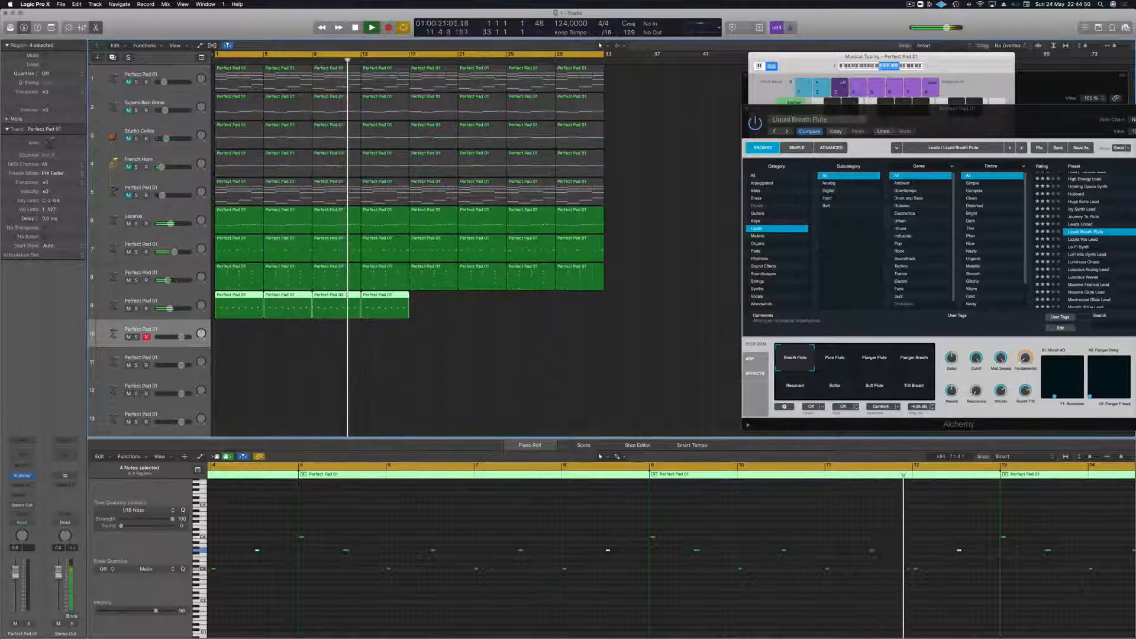
left_click(127, 82)
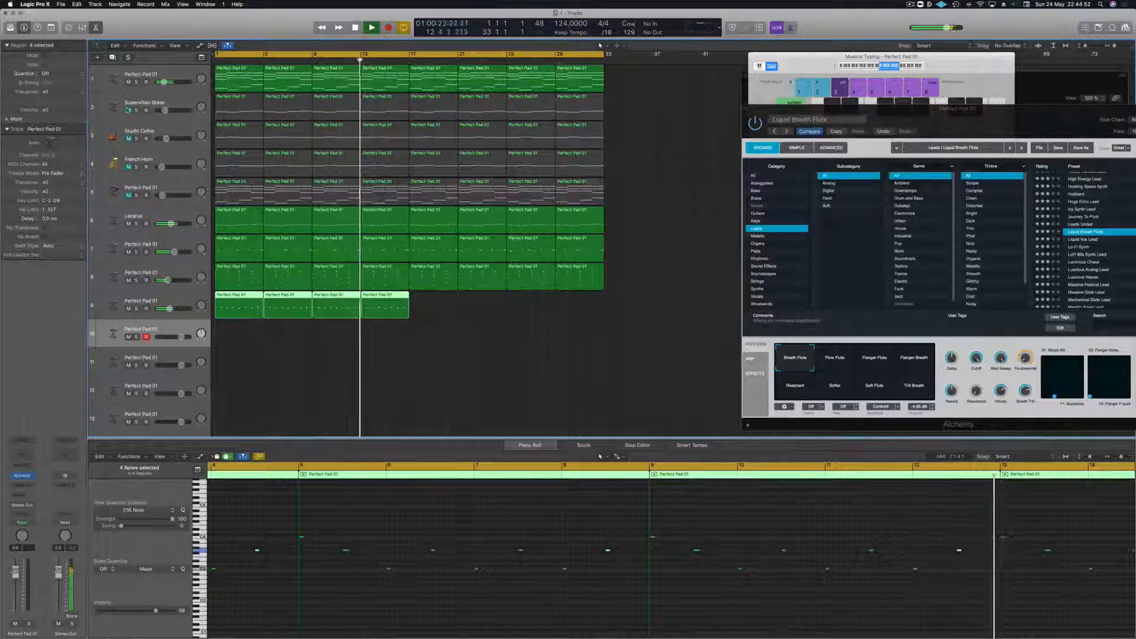
left_click(128, 110)
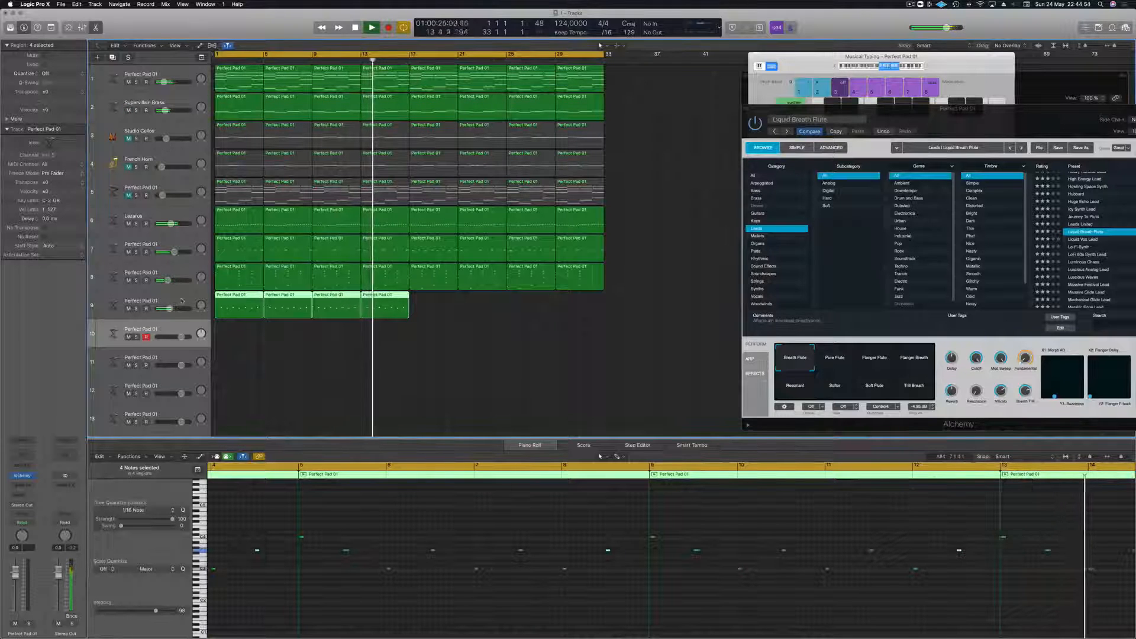
- Copy the four flute regions to bar 17 so they fill the cycle to bar 33, and play from the start
key("space")
left_click_drag(231, 302, 425, 303)
key("Return")
key("space")
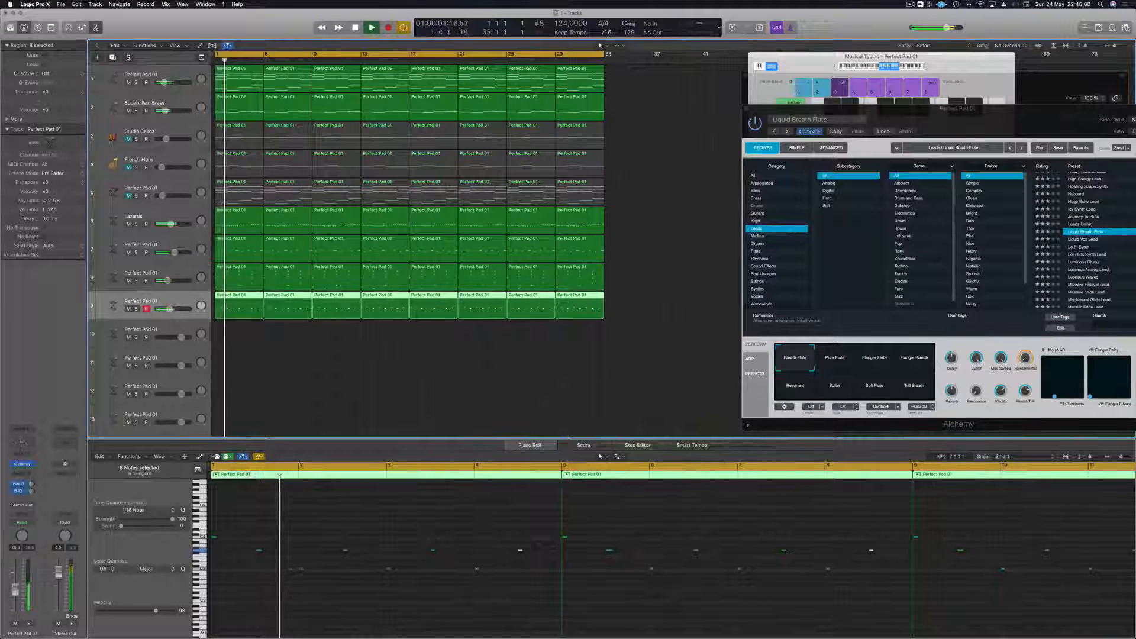
- Add a Channel EQ to the flute track and set its low cut to 400 Hz at 24 dB/Oct
left_click(22, 442)
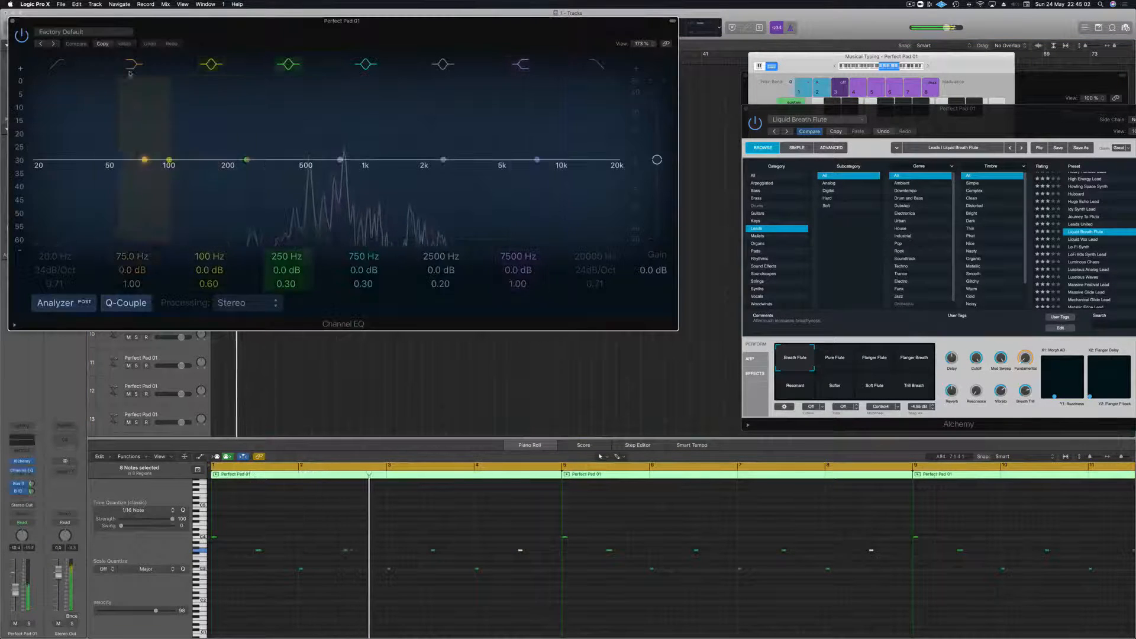
left_click_drag(35, 178, 287, 178)
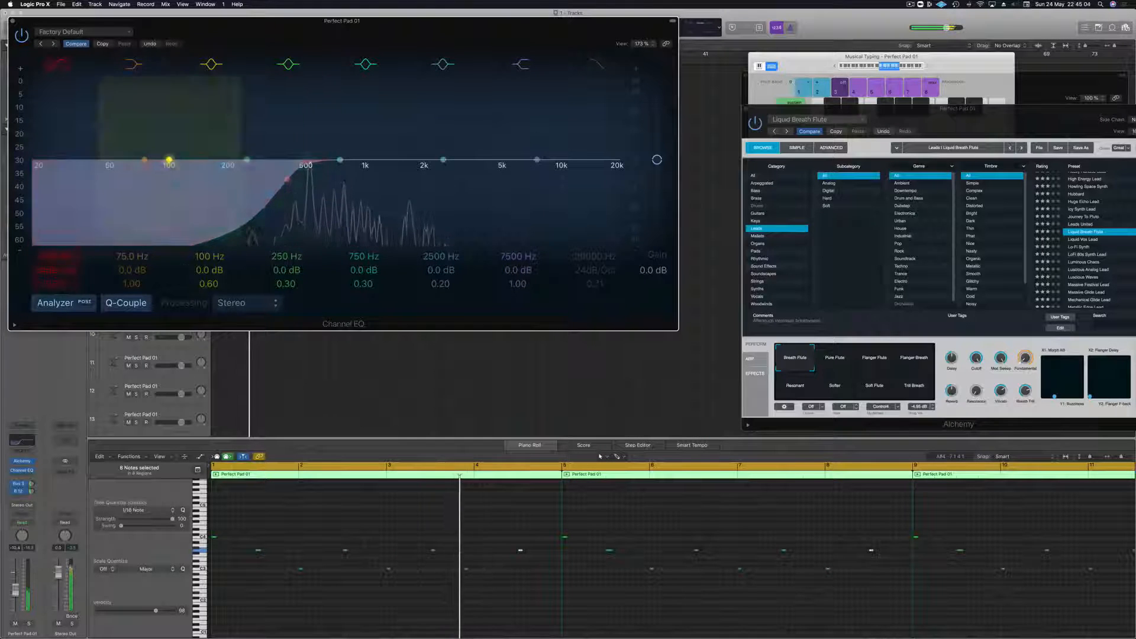
- Solo the flute track and adjust its reverb bus send
left_click(28, 624)
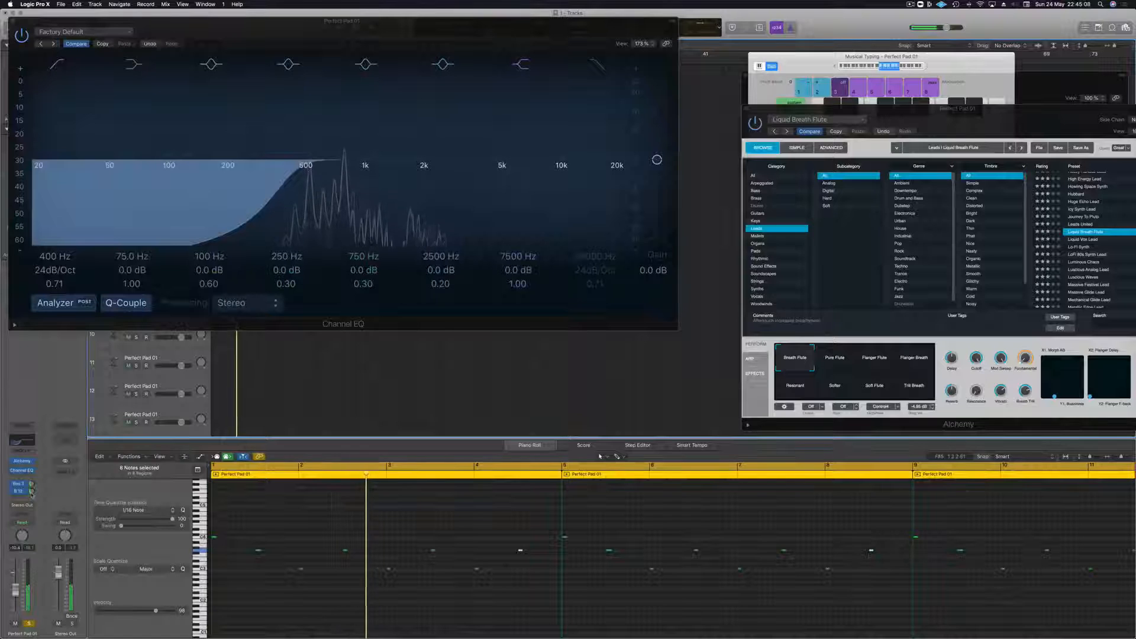
left_click(32, 483)
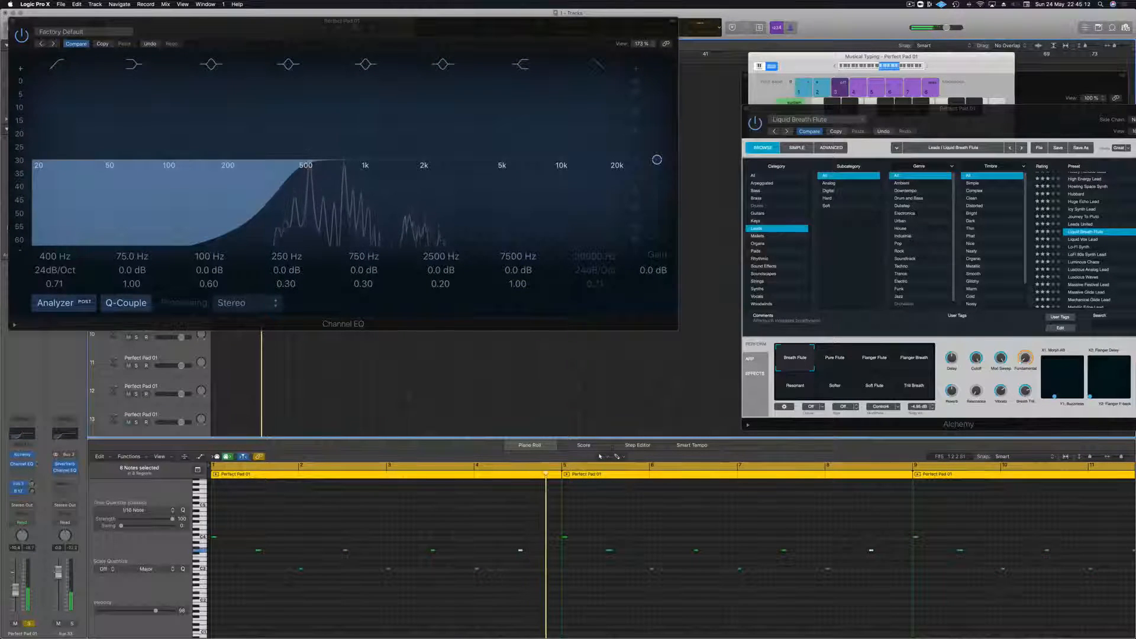
- Move the flute's Channel EQ and Alchemy windows apart and adjust Alchemy's Morph performance pad
left_click_drag(380, 31, 471, 240)
left_click_drag(997, 118, 656, 81)
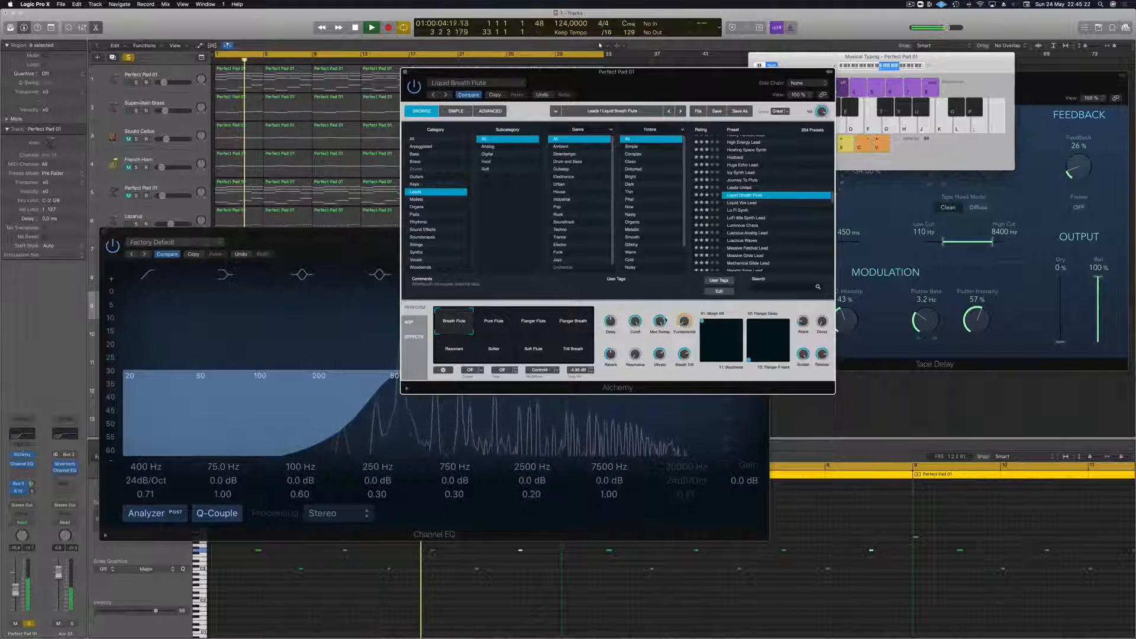
left_click_drag(689, 304, 905, 293)
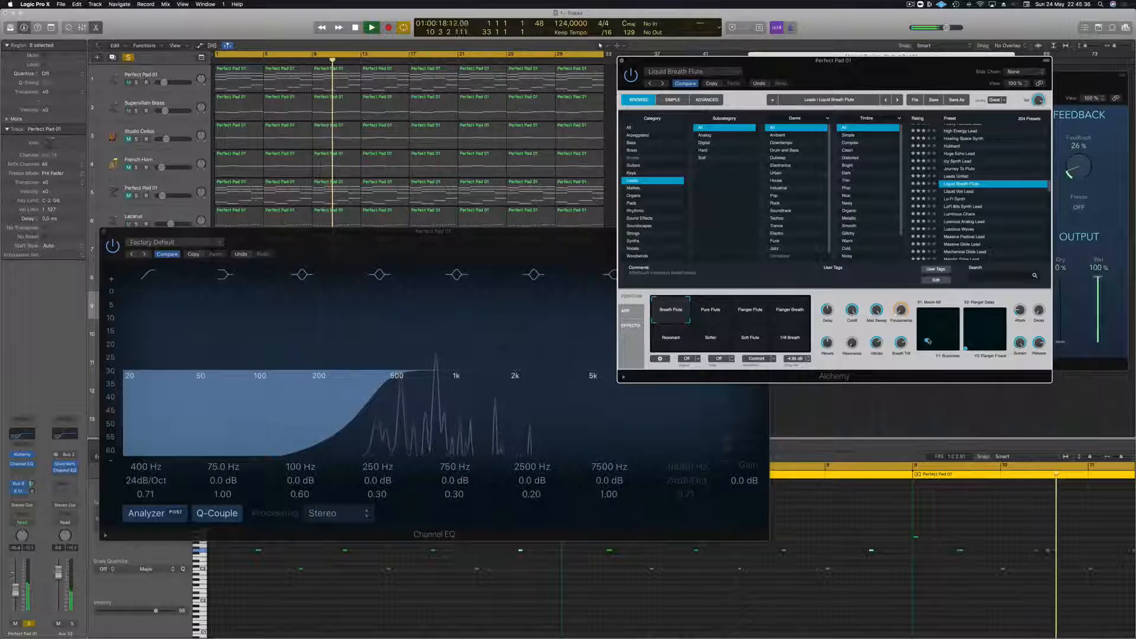
left_click_drag(977, 337, 995, 327)
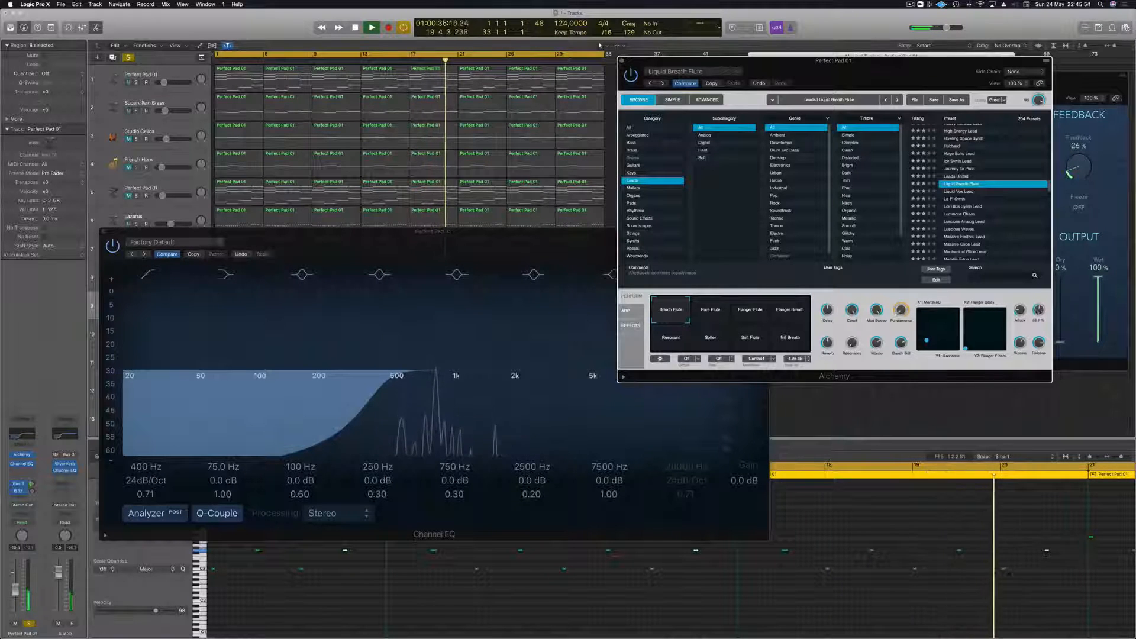
- Unsolo the flute track, play the full arrangement from the start, and move the Channel EQ window clear of the tracks
left_click(136, 309)
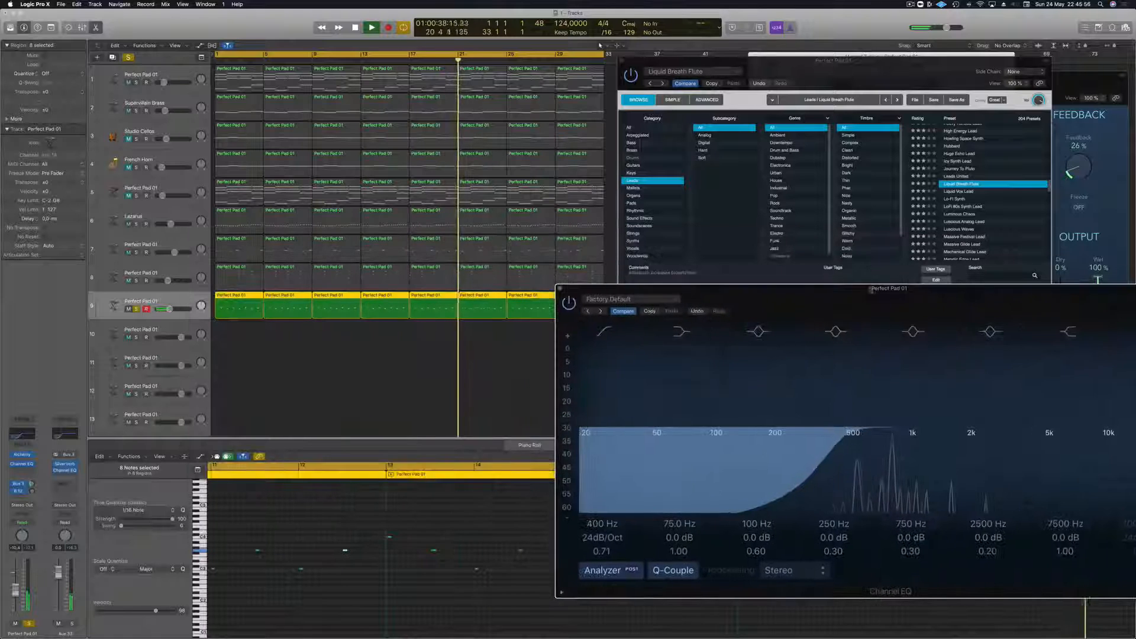
key("s")
key("Return")
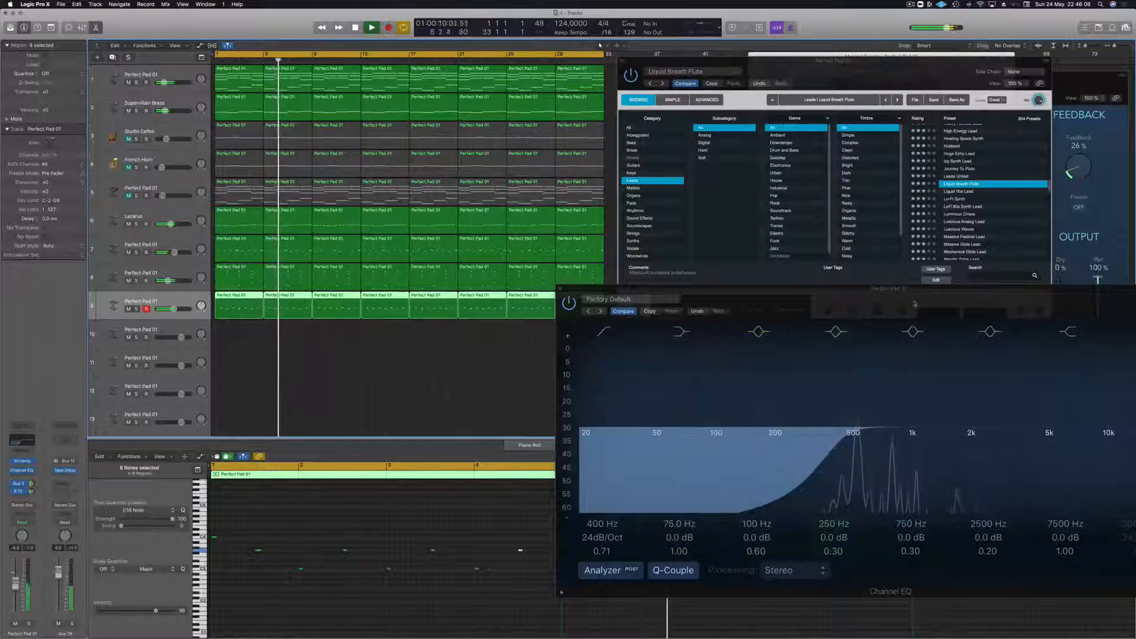
left_click_drag(878, 289, 639, 396)
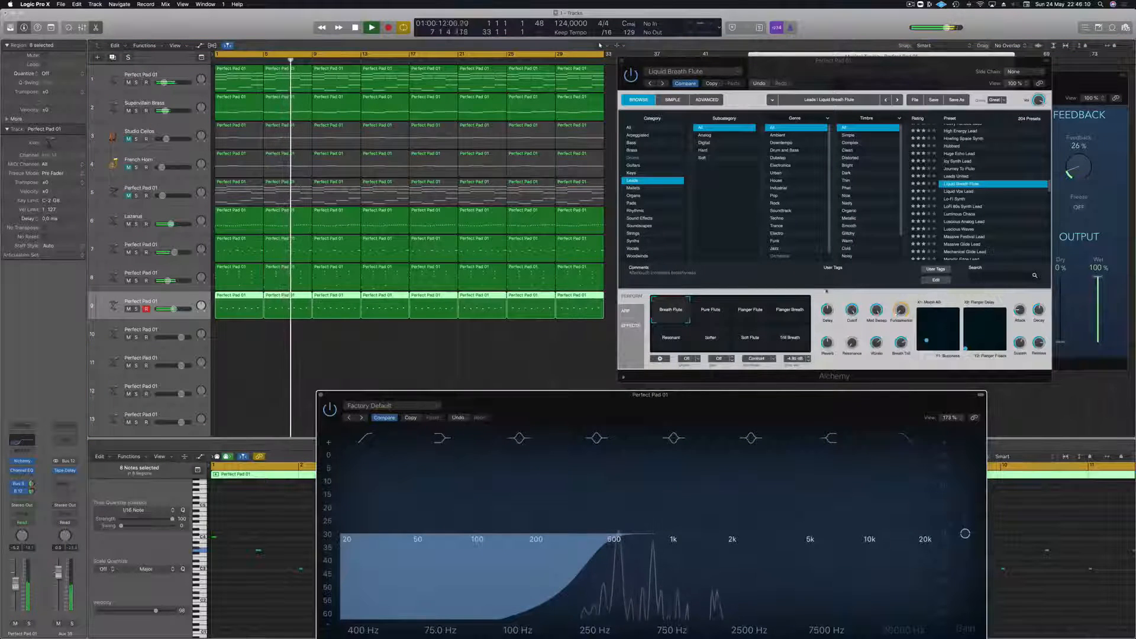
- Lower the Cutoff in the Supervillain Brass track's Alchemy instrument while playing the arrangement from the start
left_click(178, 102)
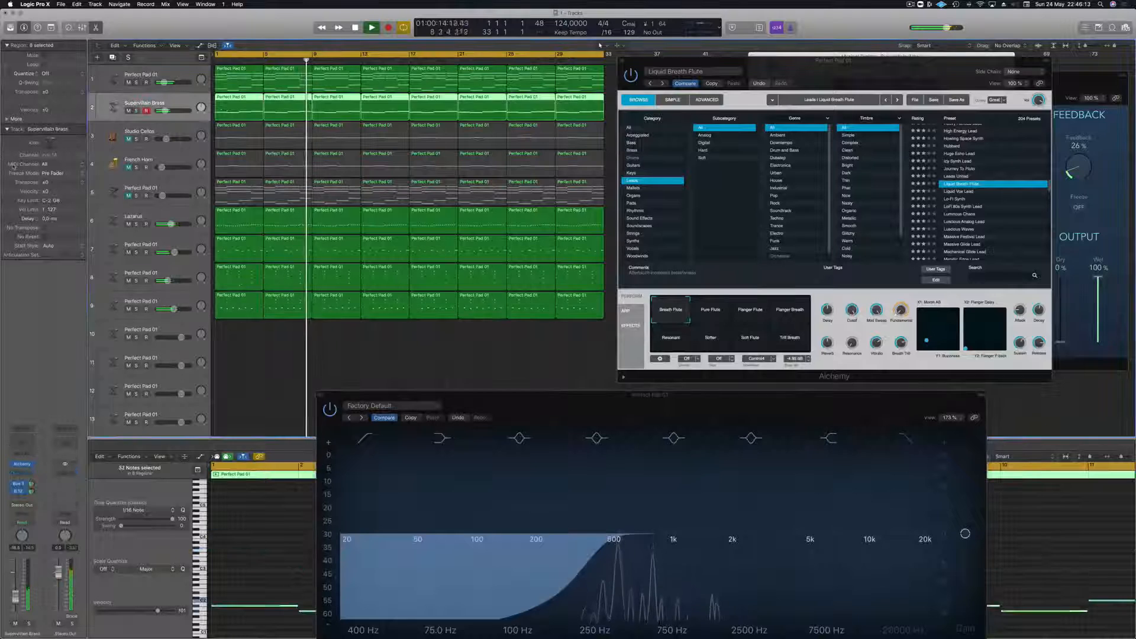
left_click(22, 464)
key("space")
key("space")
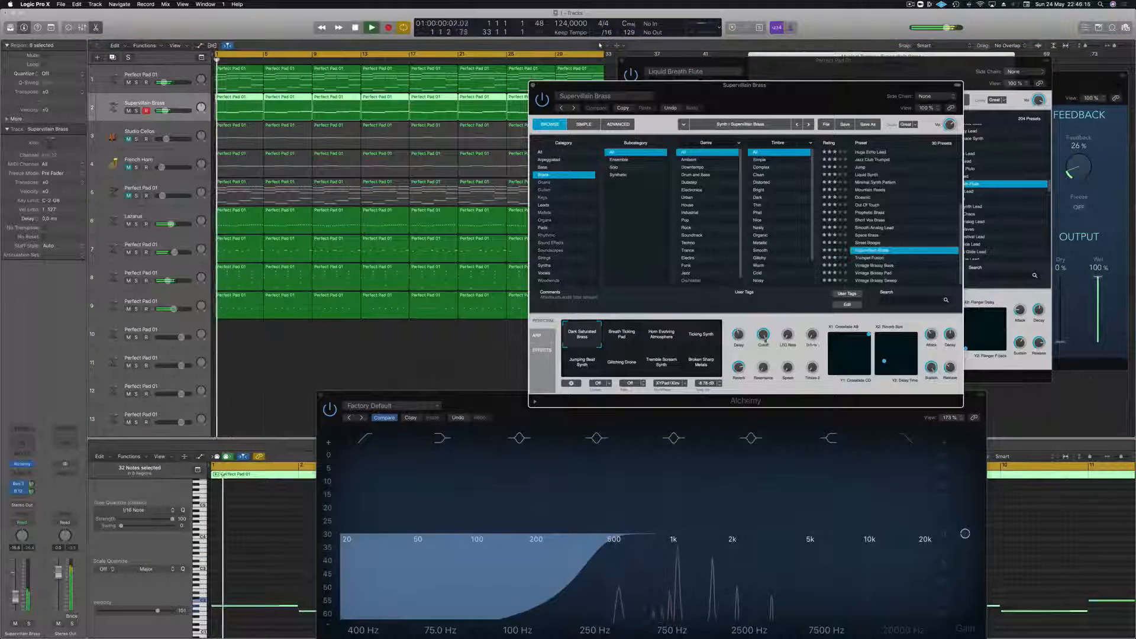
left_click_drag(764, 335, 762, 385)
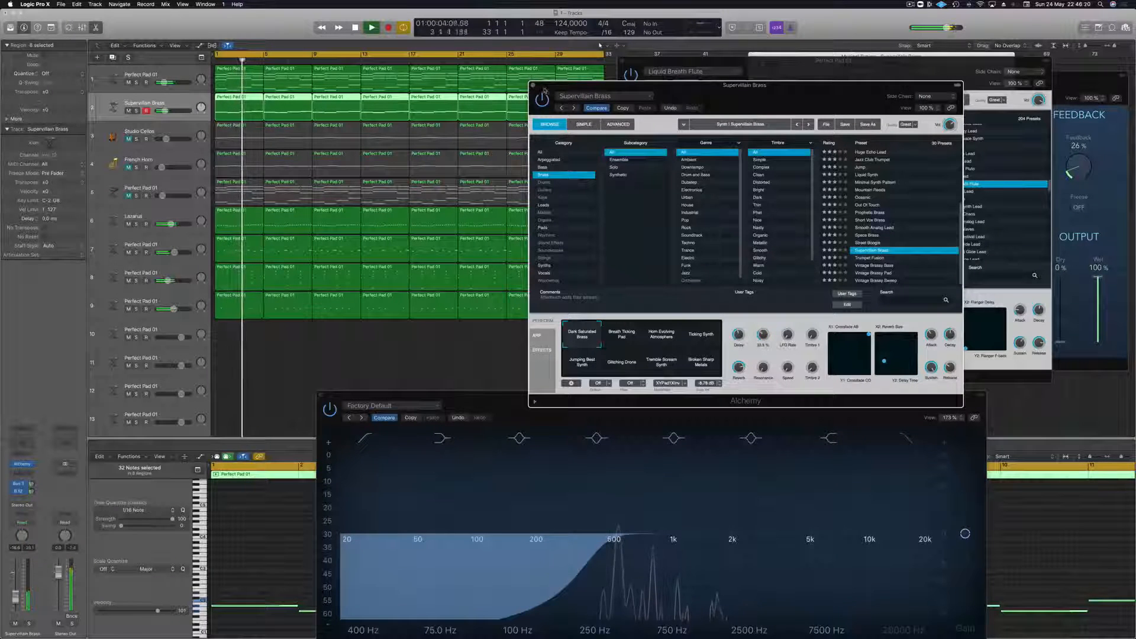
- Close the brass and flute Alchemy windows and the flute's Channel EQ
key("super+w")
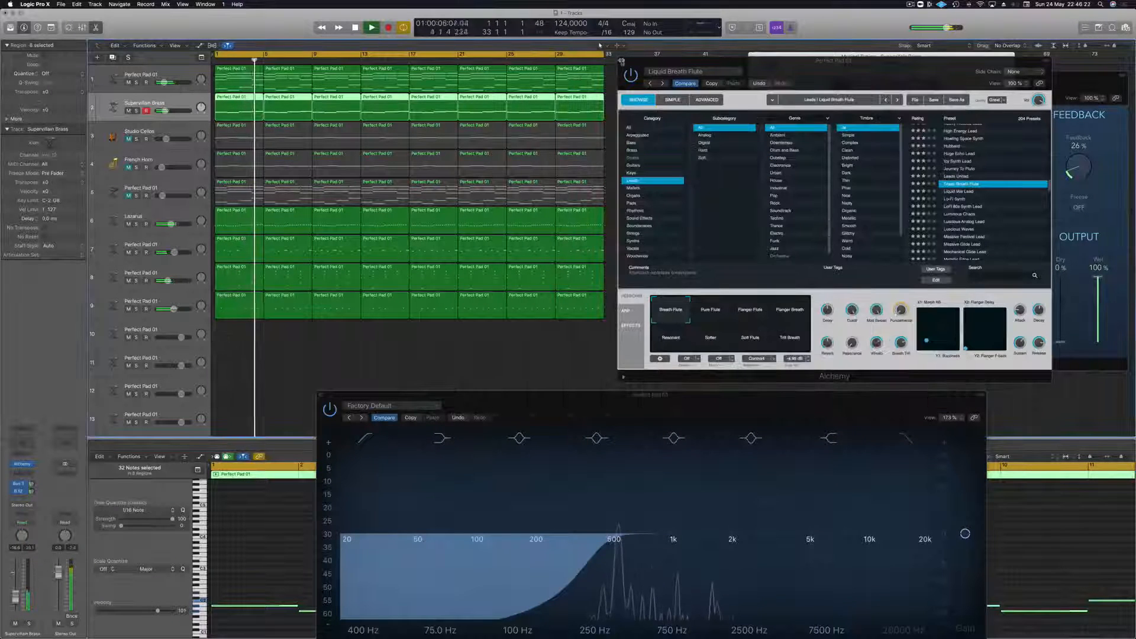
key("super+w")
left_click_drag(594, 401, 624, 157)
key("super+w")
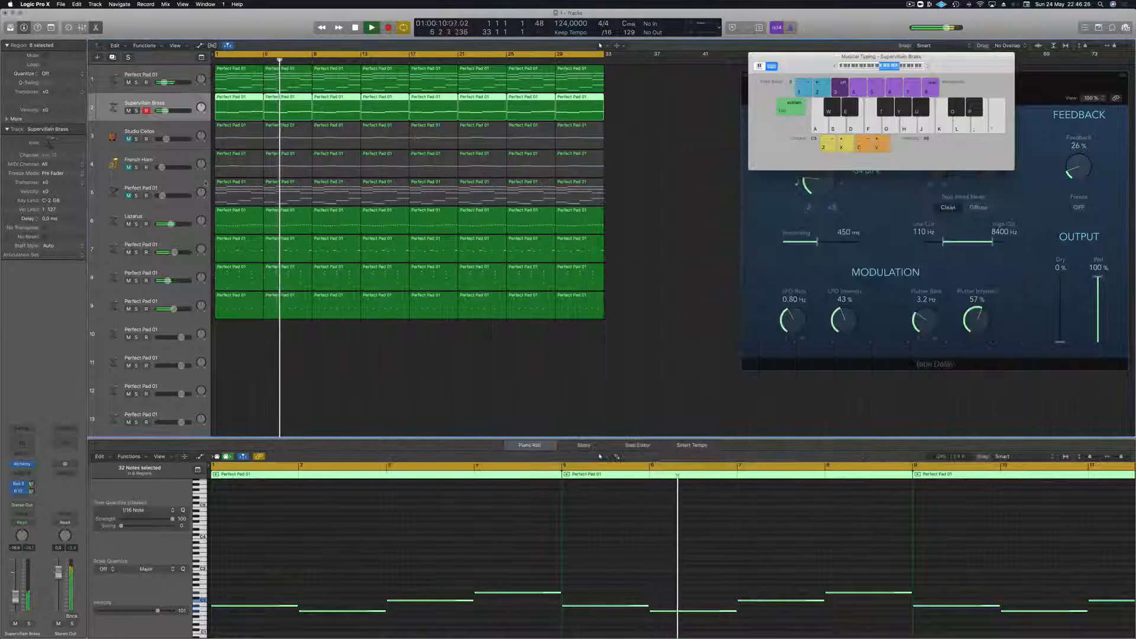
- Unmute the Perfect Pad on track 5 during playback and clear the region selection
left_click(165, 187)
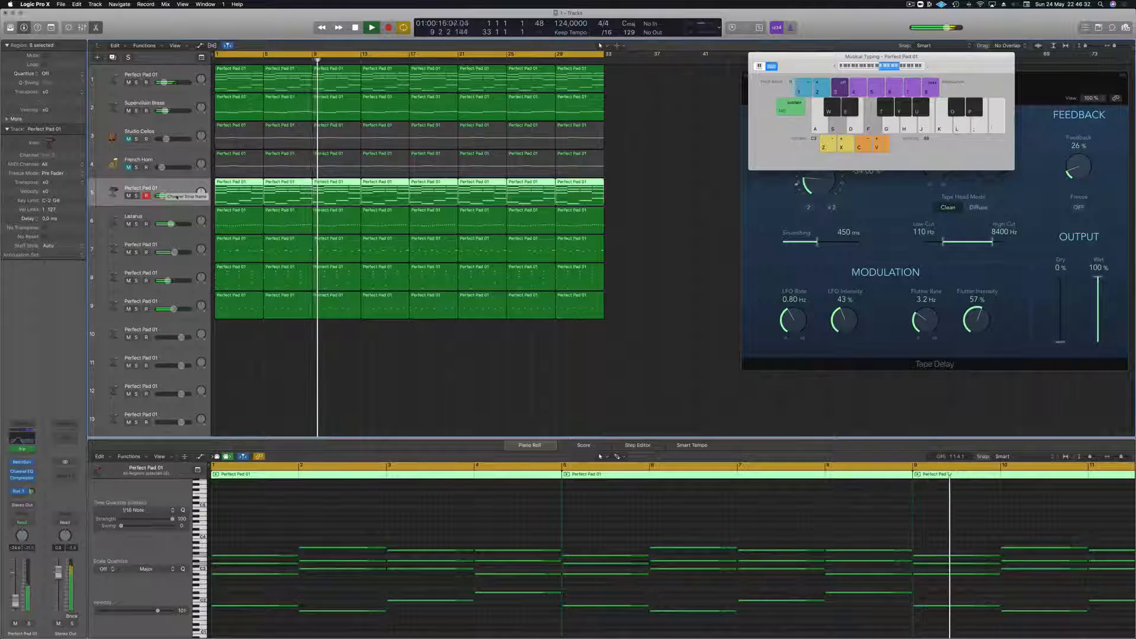
left_click(653, 277)
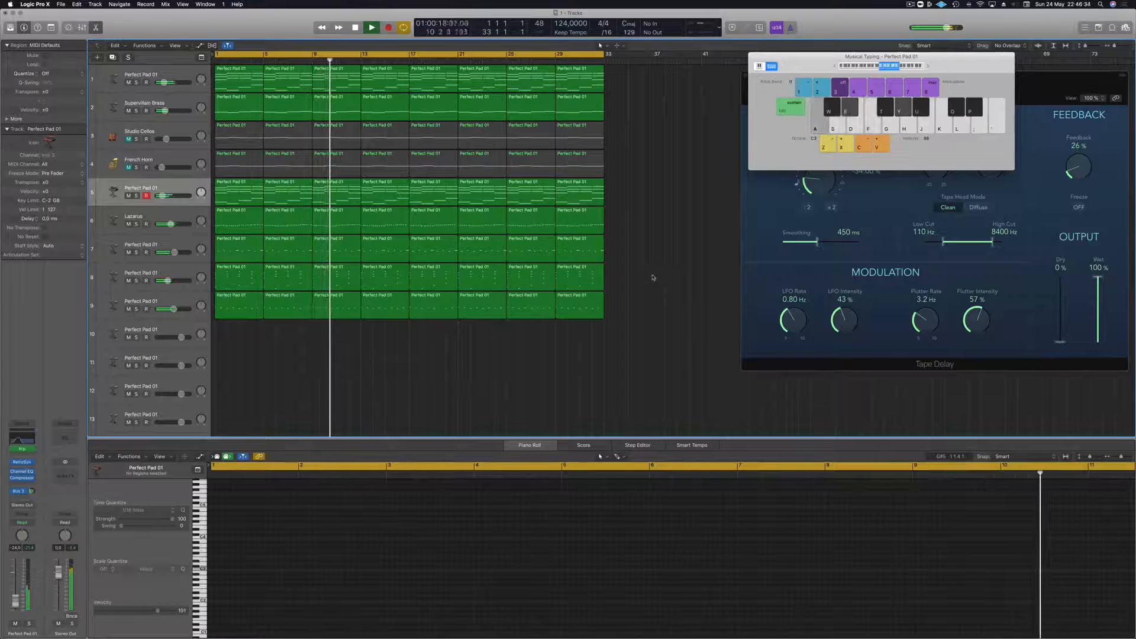